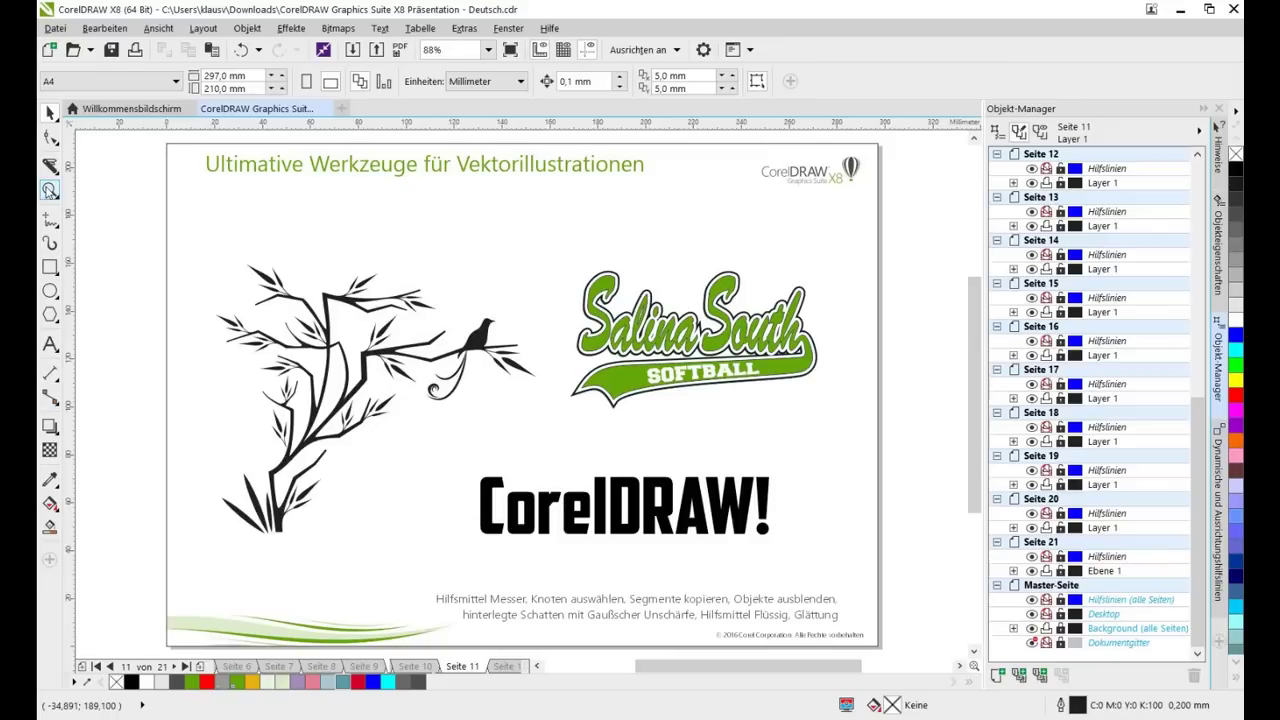
Zoom in on the Salina South logo, select all five curve pieces, and pick the Knife tool
{"action": "left_click_drag", "start_coordinate": [537, 242], "coordinate": [843, 449]}
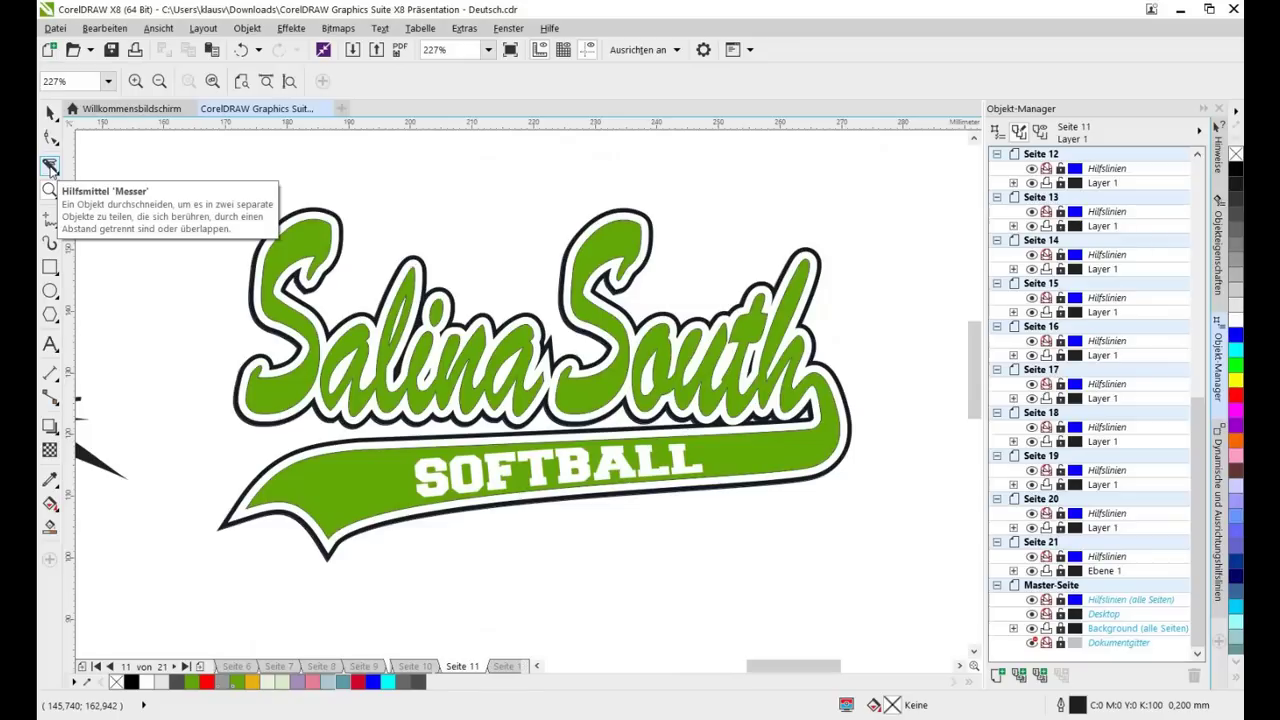
{"action": "left_click", "coordinate": [50, 113]}
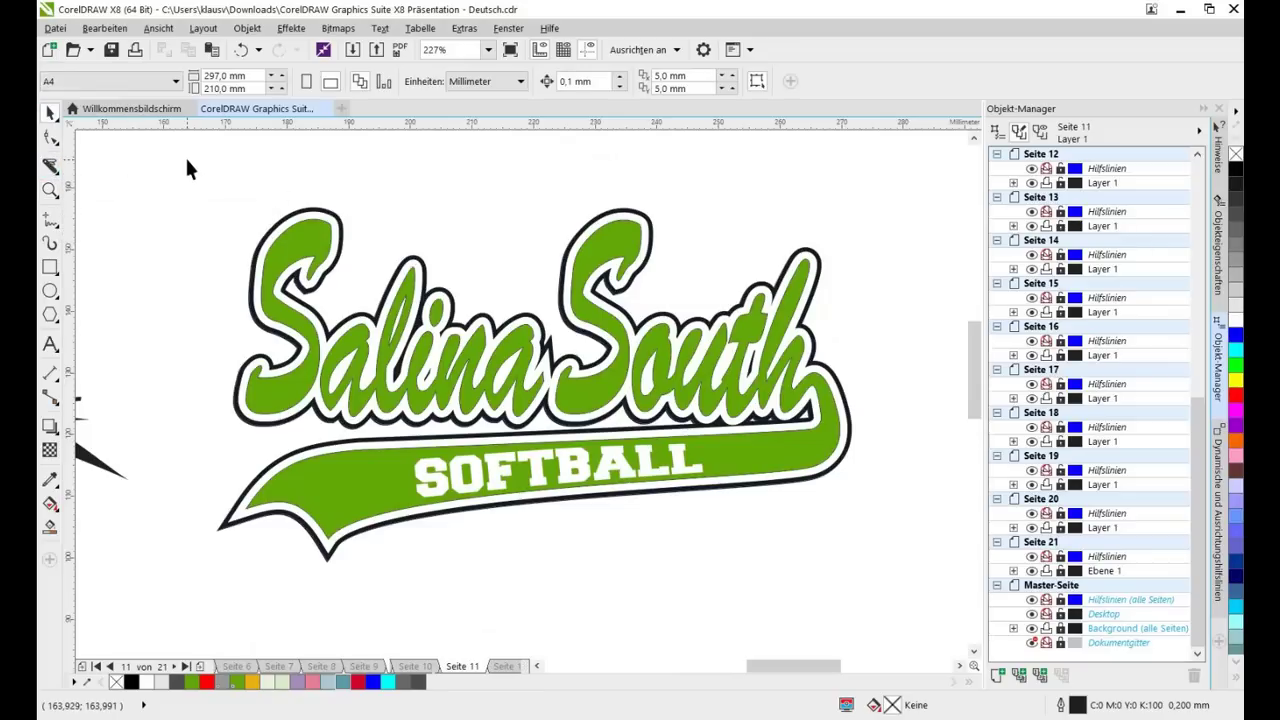
{"action": "left_click_drag", "start_coordinate": [166, 160], "coordinate": [918, 621]}
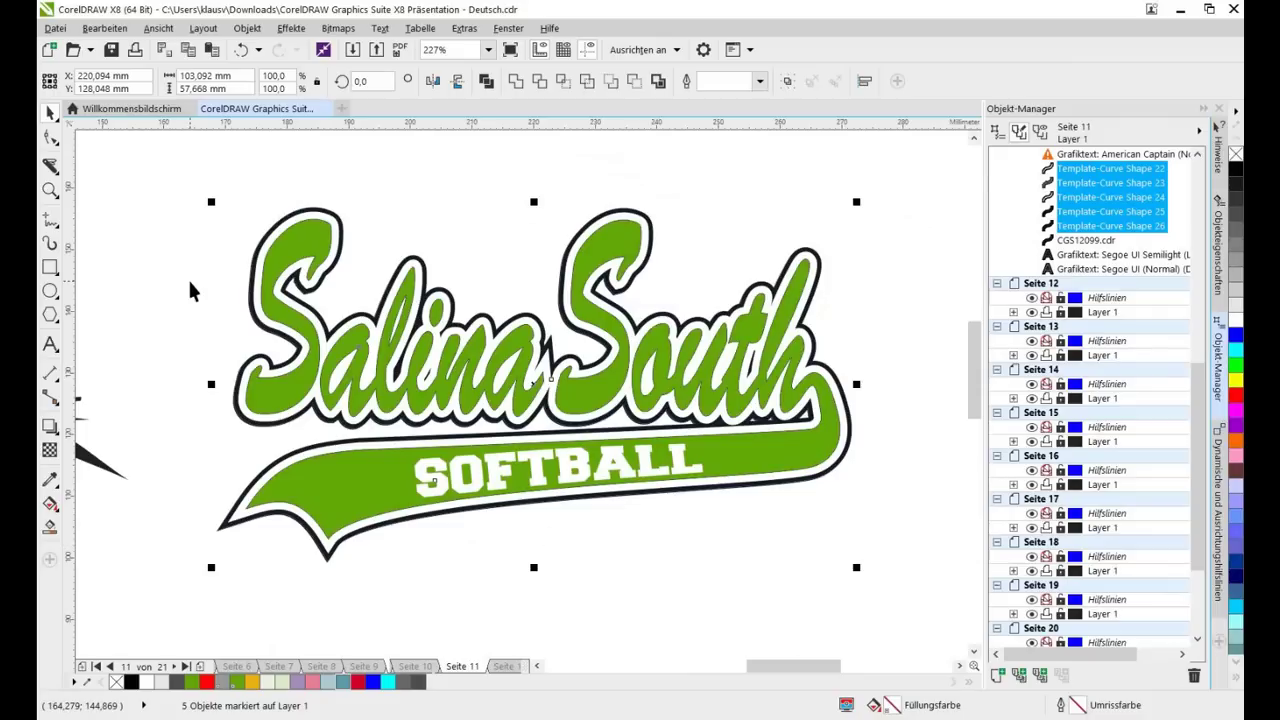
{"action": "left_click", "coordinate": [50, 165]}
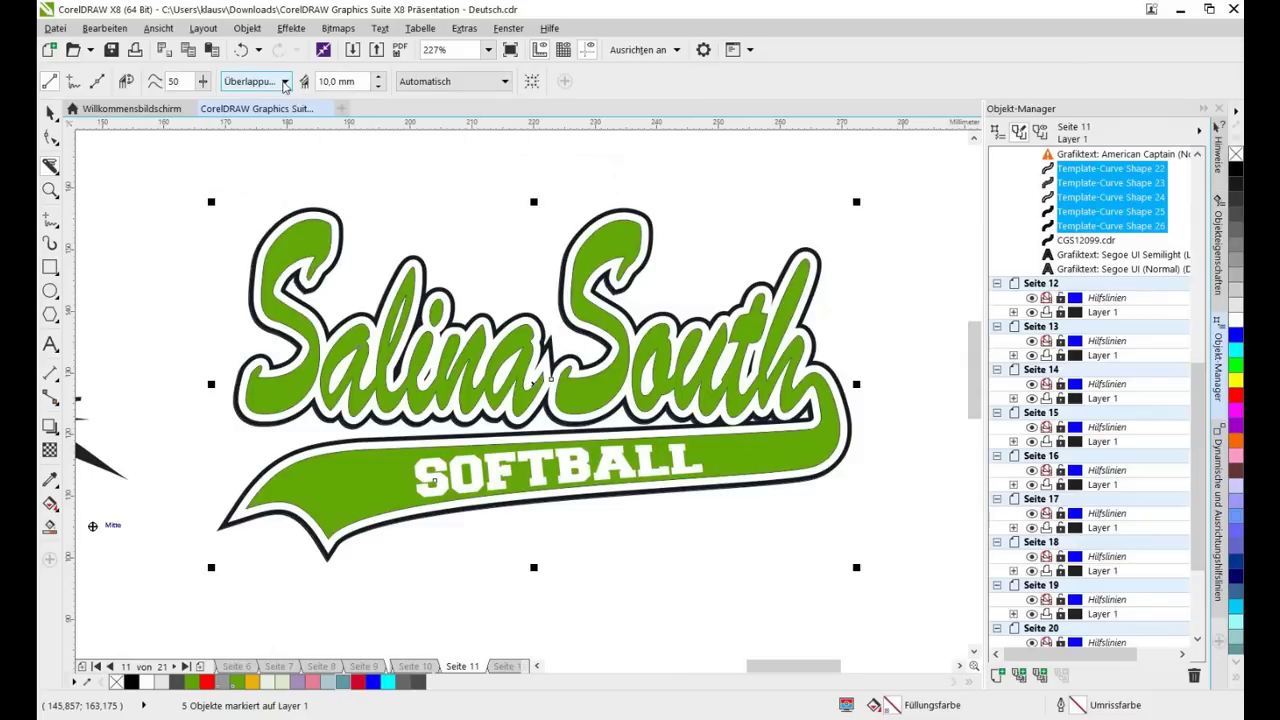
In Überlappung mode, knife a vertical cut between Salina and South, then deselect the pieces
{"action": "left_click", "coordinate": [285, 83]}
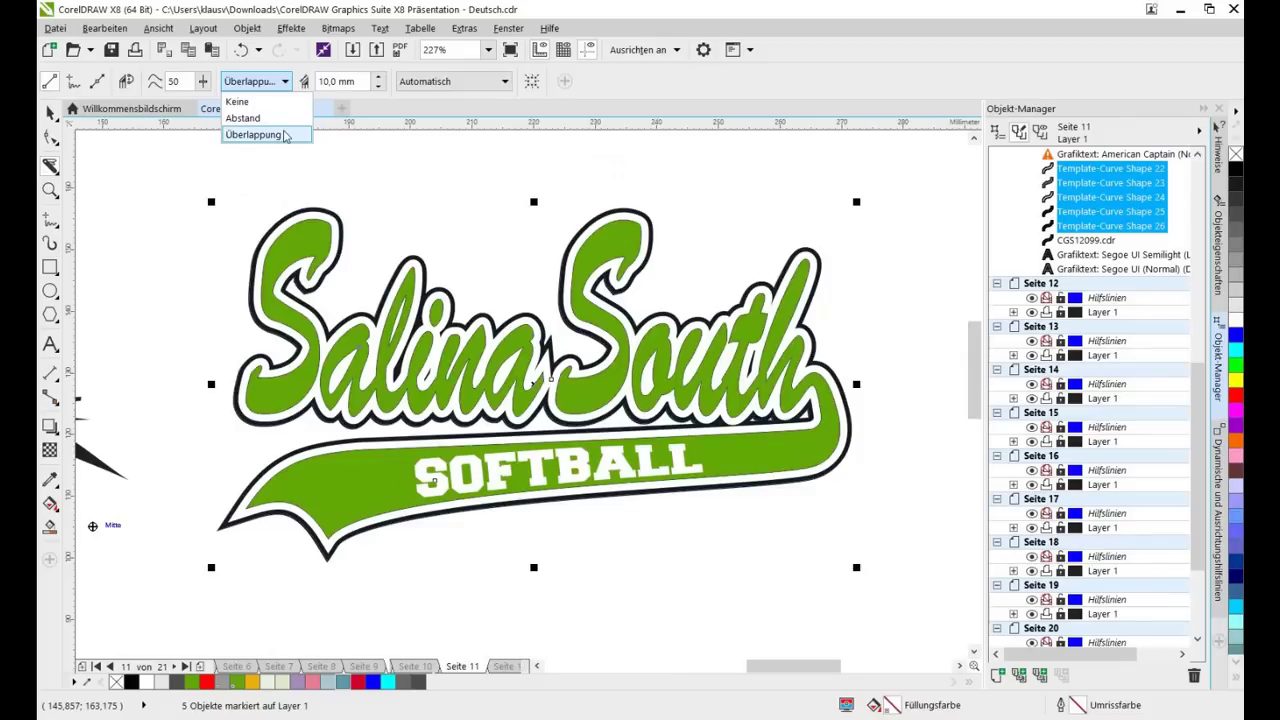
{"action": "left_click", "coordinate": [285, 136]}
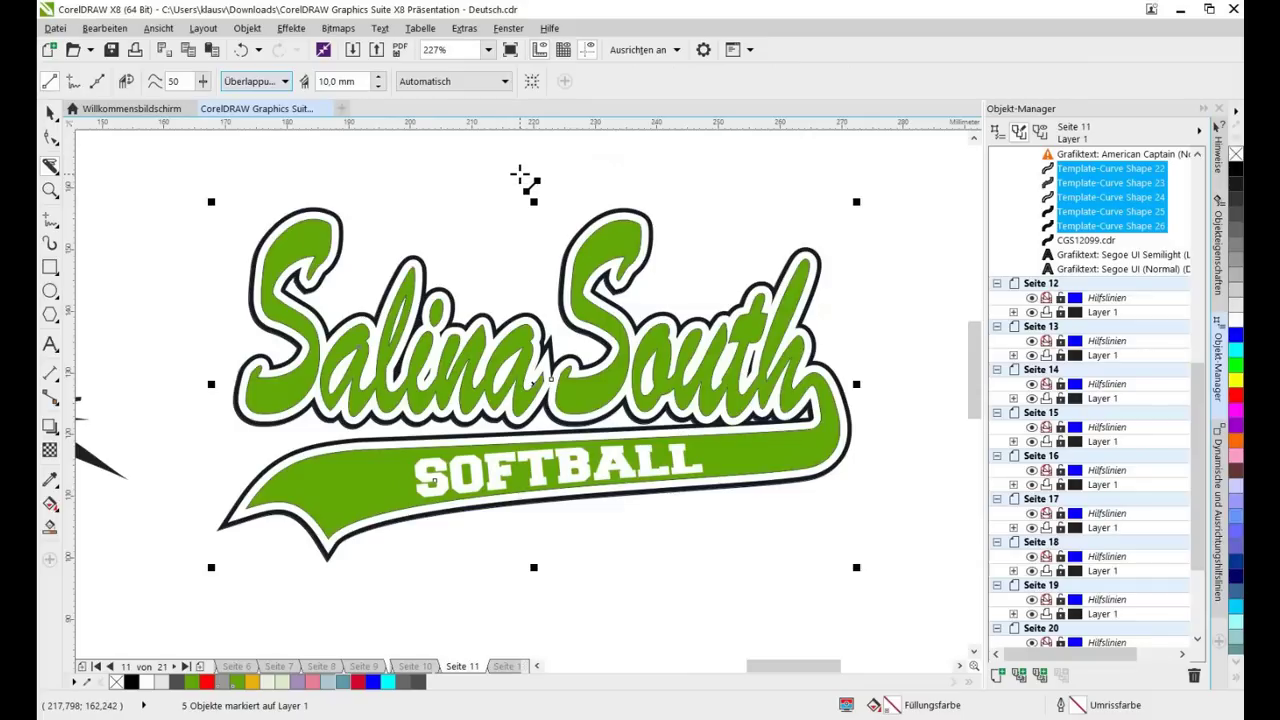
{"action": "left_click_drag", "start_coordinate": [520, 176], "coordinate": [549, 604]}
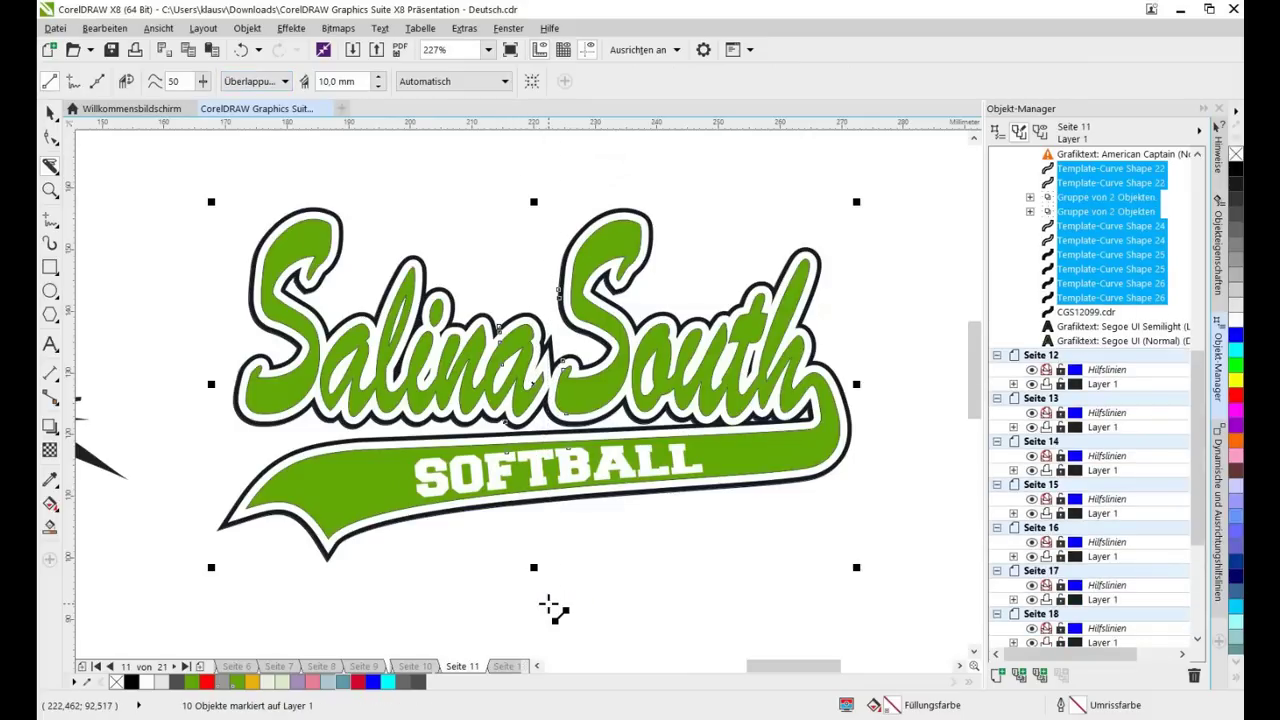
{"action": "left_click", "coordinate": [50, 112]}
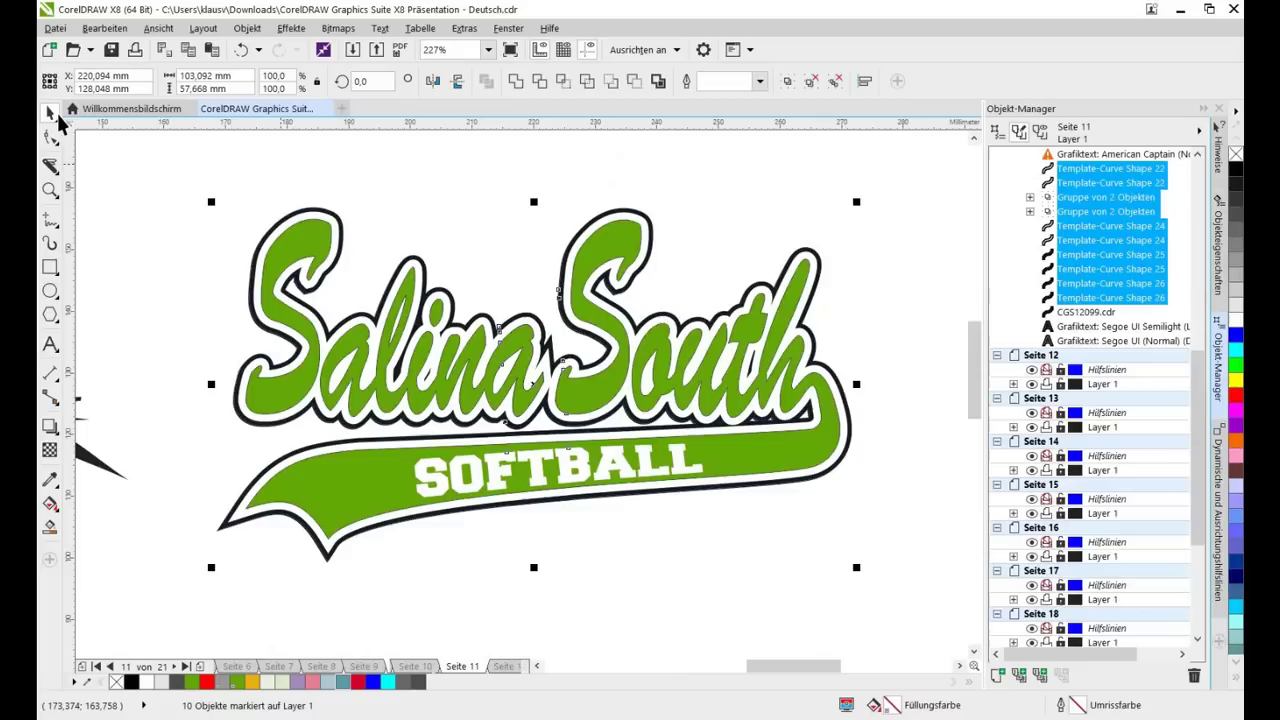
{"action": "left_click", "coordinate": [310, 164]}
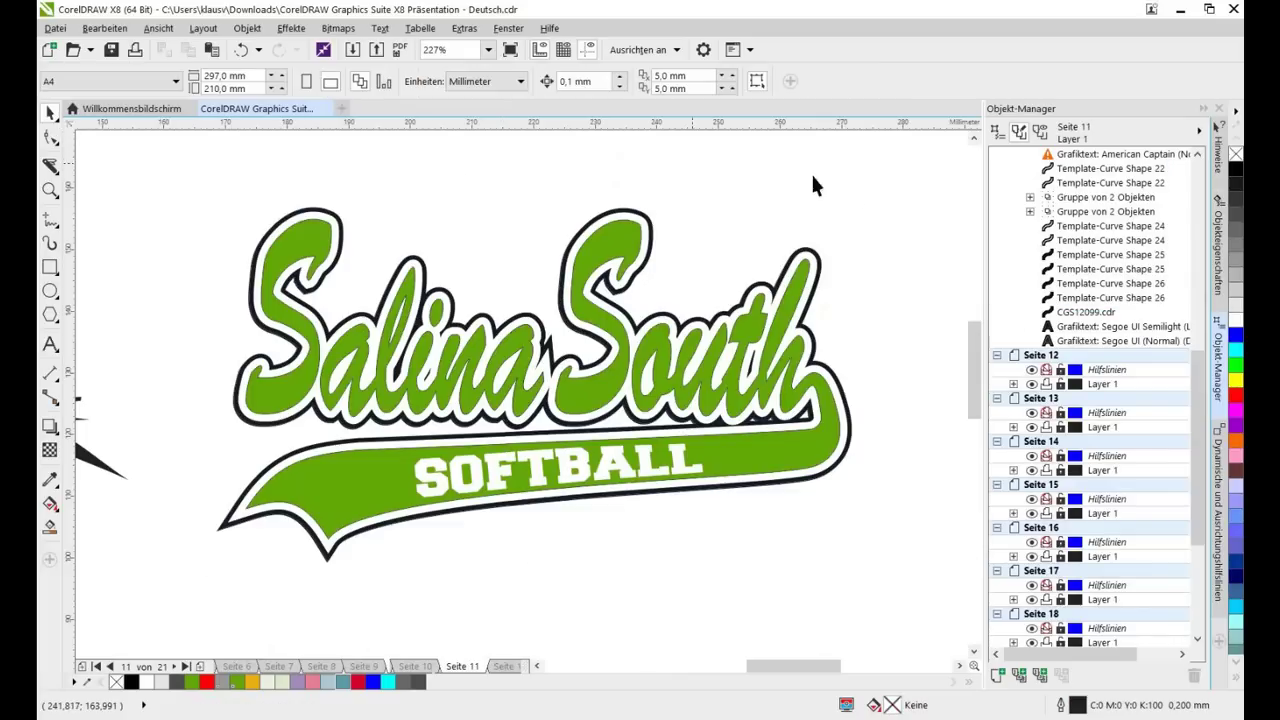
{"action": "left_click_drag", "start_coordinate": [928, 164], "coordinate": [455, 637]}
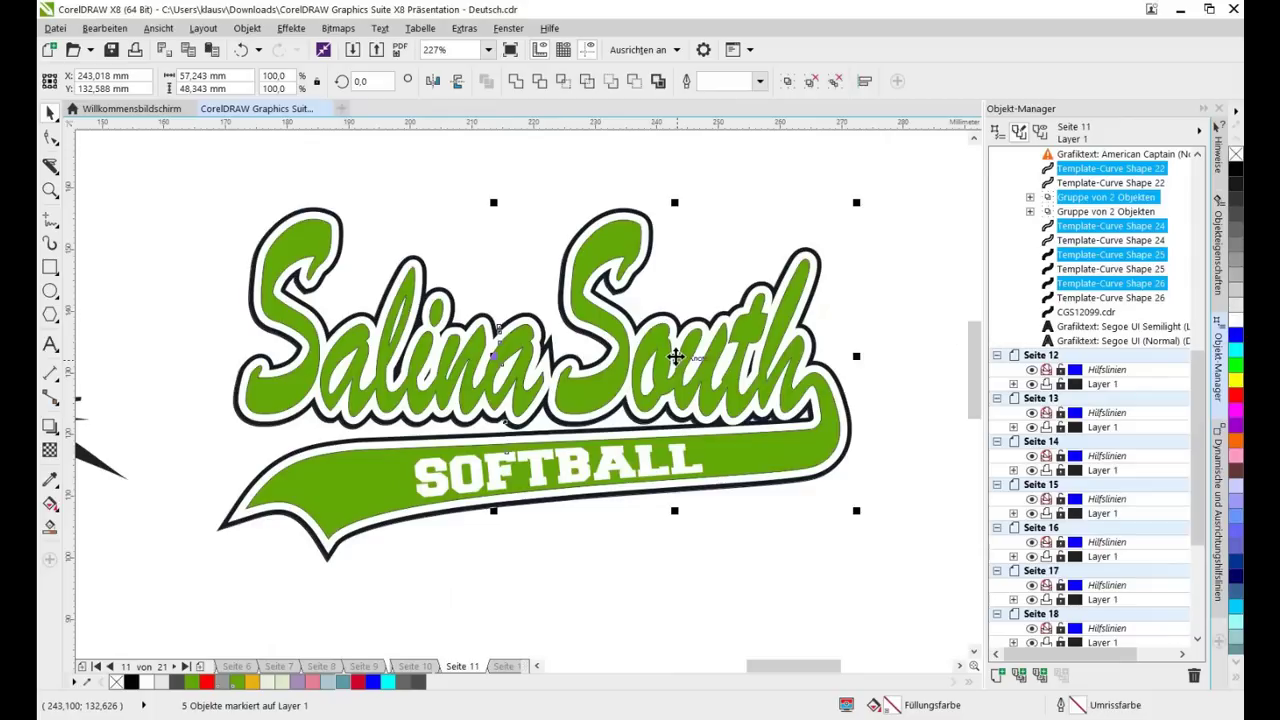
{"action": "left_click_drag", "start_coordinate": [676, 356], "coordinate": [666, 563]}
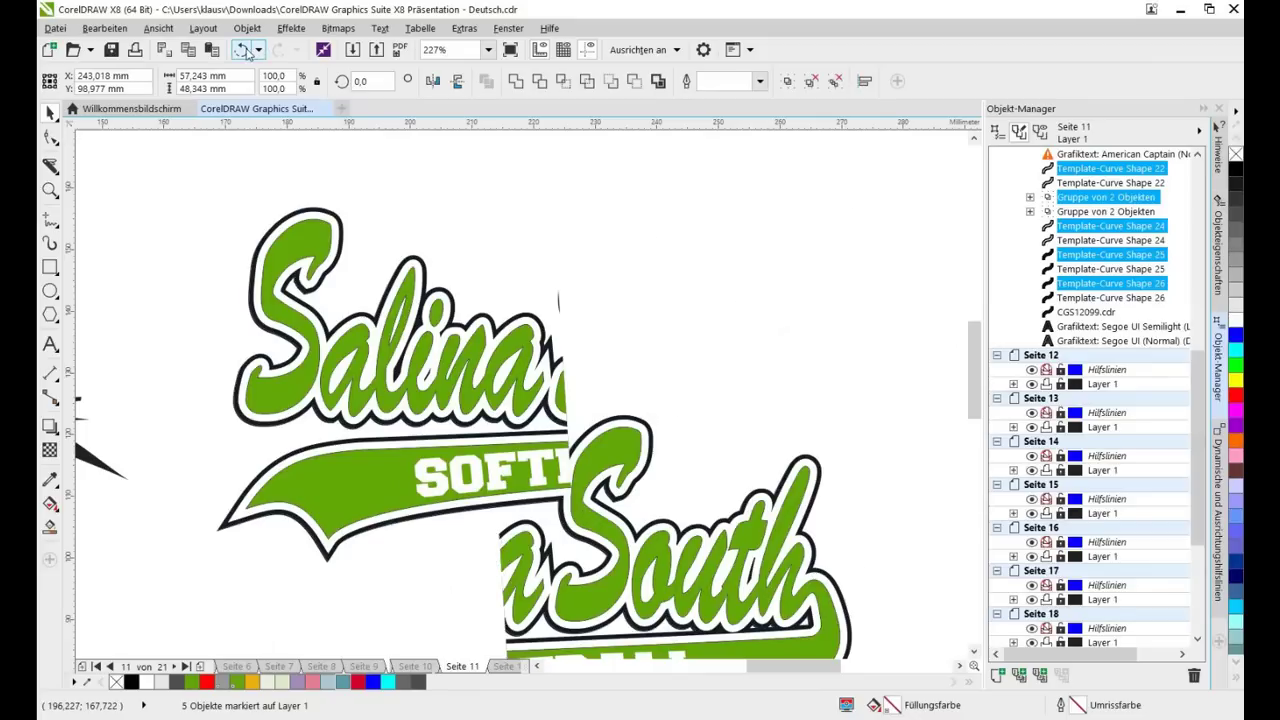
{"action": "left_click", "coordinate": [243, 50]}
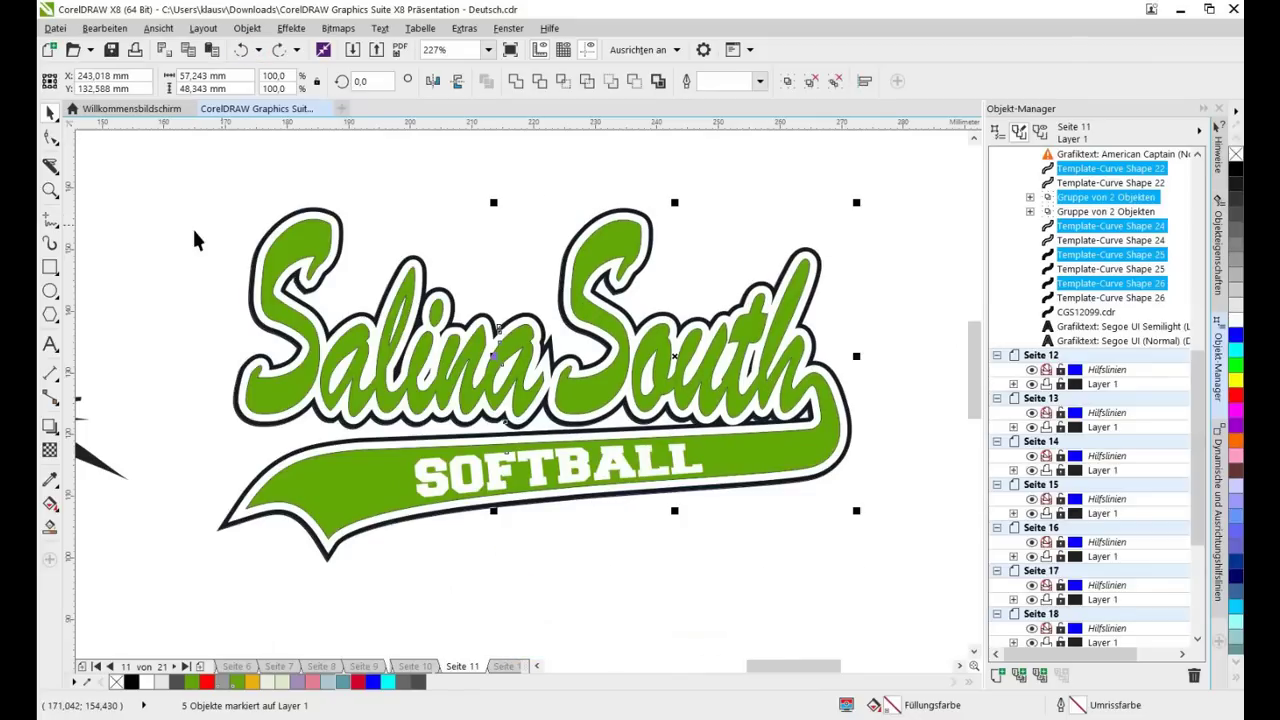
{"action": "left_click", "coordinate": [128, 223]}
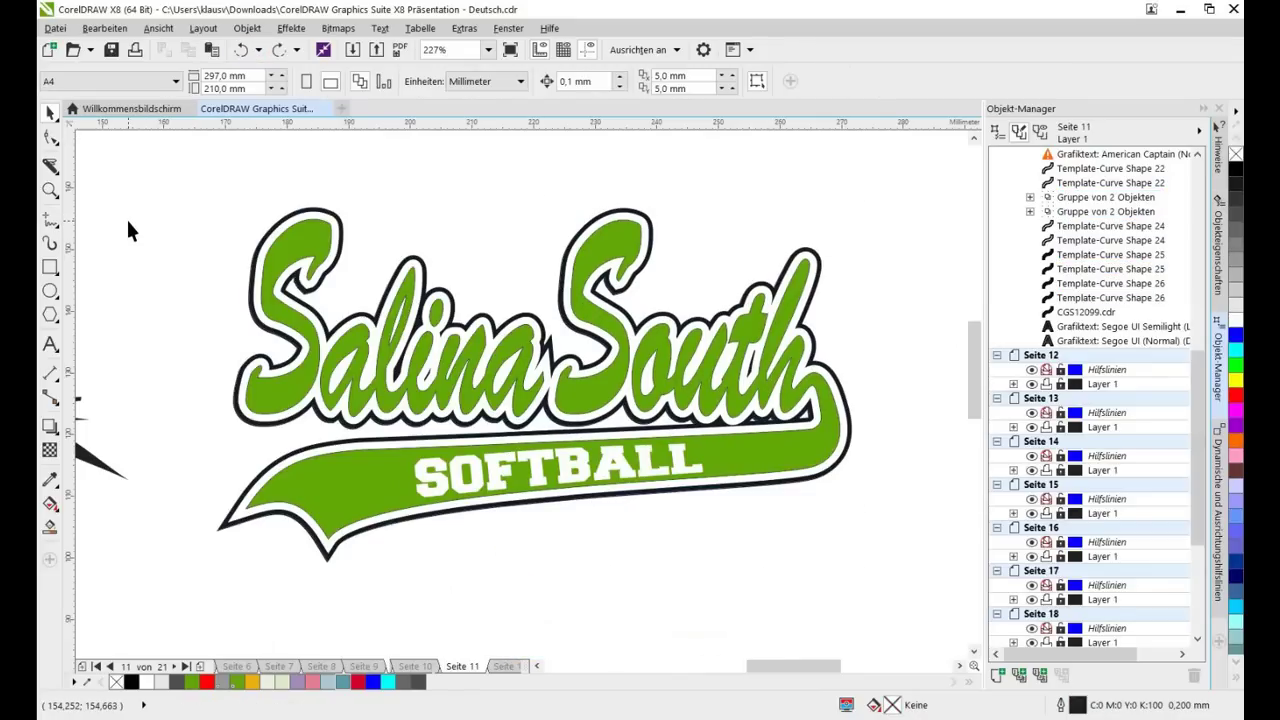
Zoom to the page and copy the bird's branch nodes from the tree into a new 61-node curve
{"action": "key", "text": "shift+F4"}
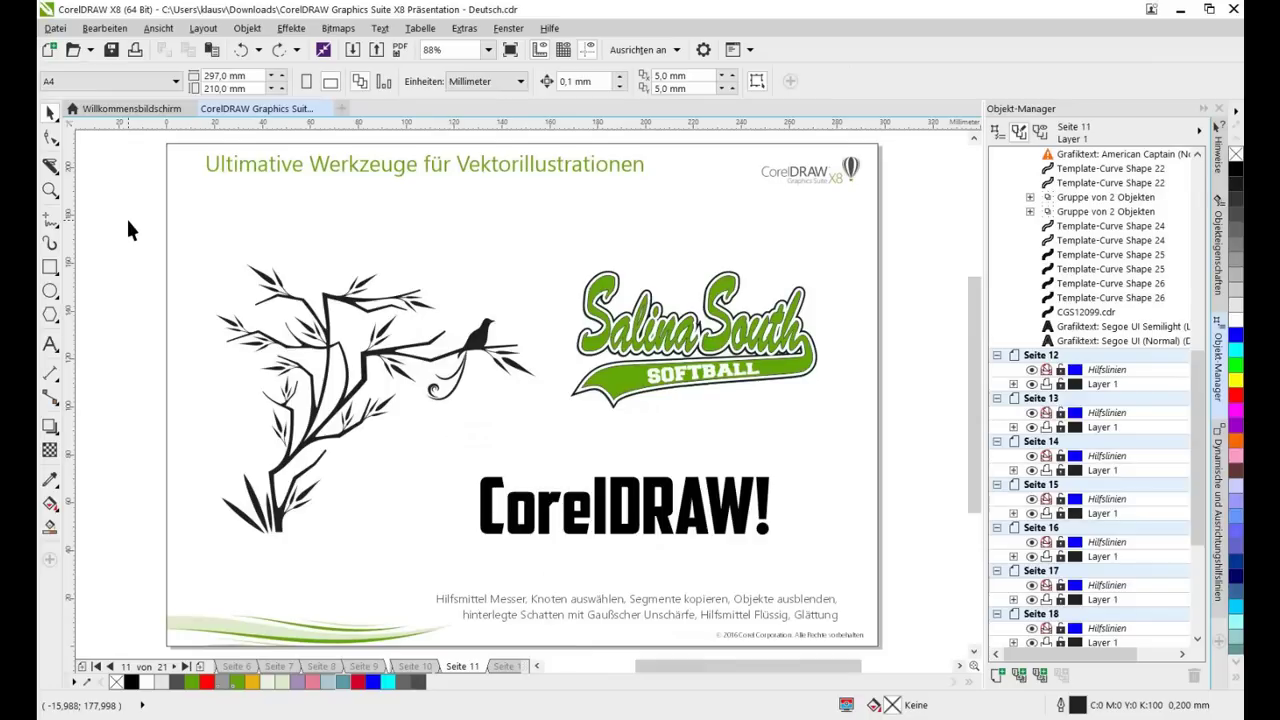
{"action": "left_click", "coordinate": [484, 342]}
{"action": "key", "text": "F10"}
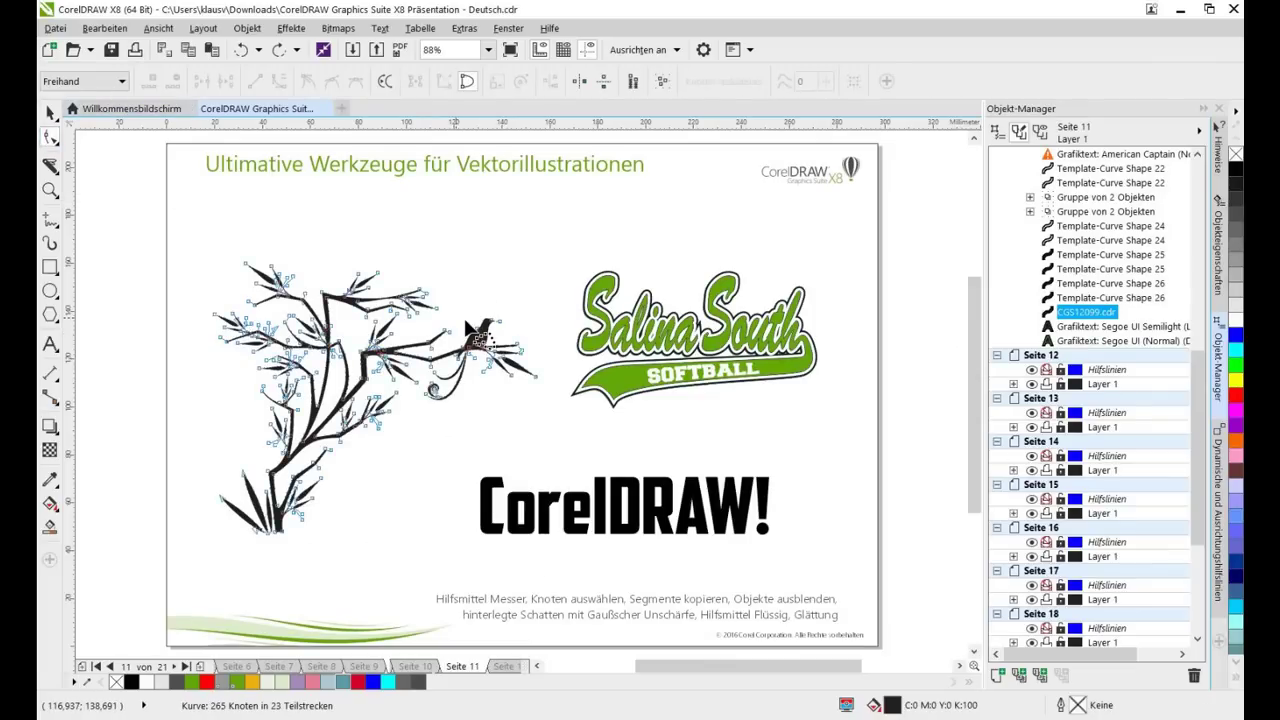
{"action": "mouse_move", "coordinate": [517, 311]}
{"action": "left_mouse_down"}
{"action": "mouse_move", "coordinate": [421, 333]}
{"action": "mouse_move", "coordinate": [368, 320]}
{"action": "mouse_move", "coordinate": [362, 367]}
{"action": "mouse_move", "coordinate": [463, 424]}
{"action": "mouse_move", "coordinate": [538, 411]}
{"action": "mouse_move", "coordinate": [559, 382]}
{"action": "mouse_move", "coordinate": [546, 338]}
{"action": "left_mouse_up"}
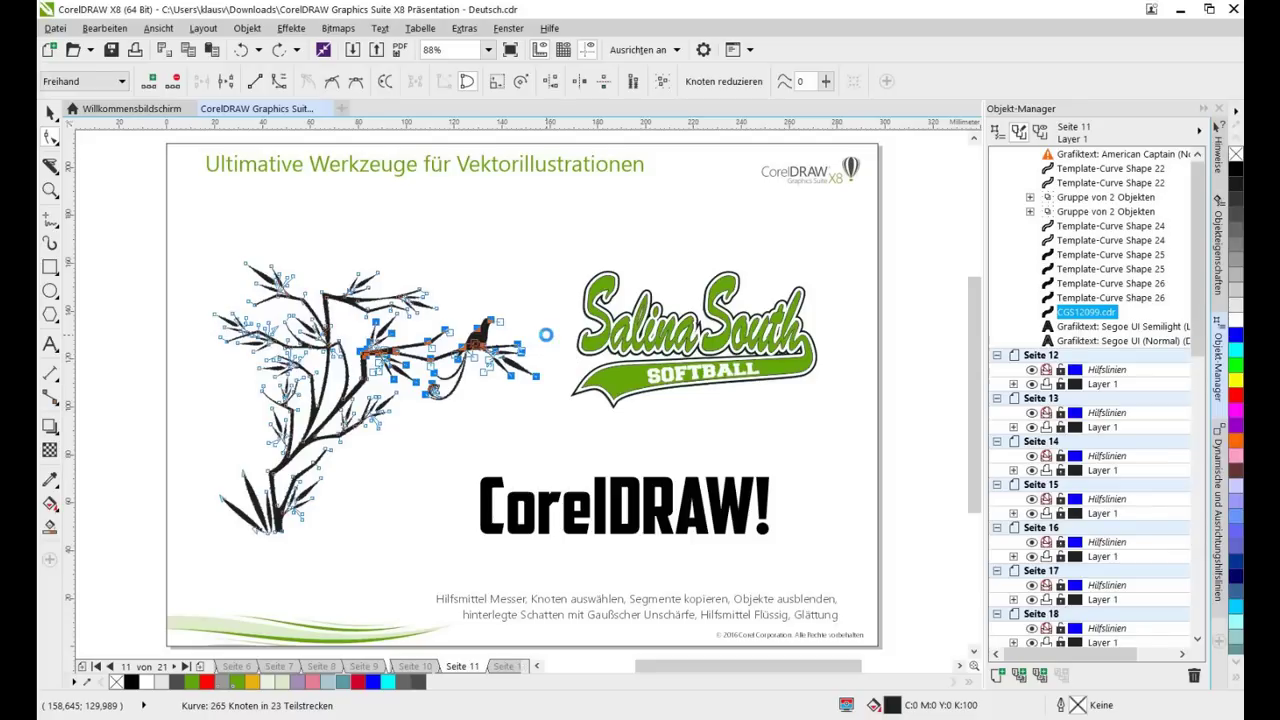
{"action": "key", "text": "ctrl+v"}
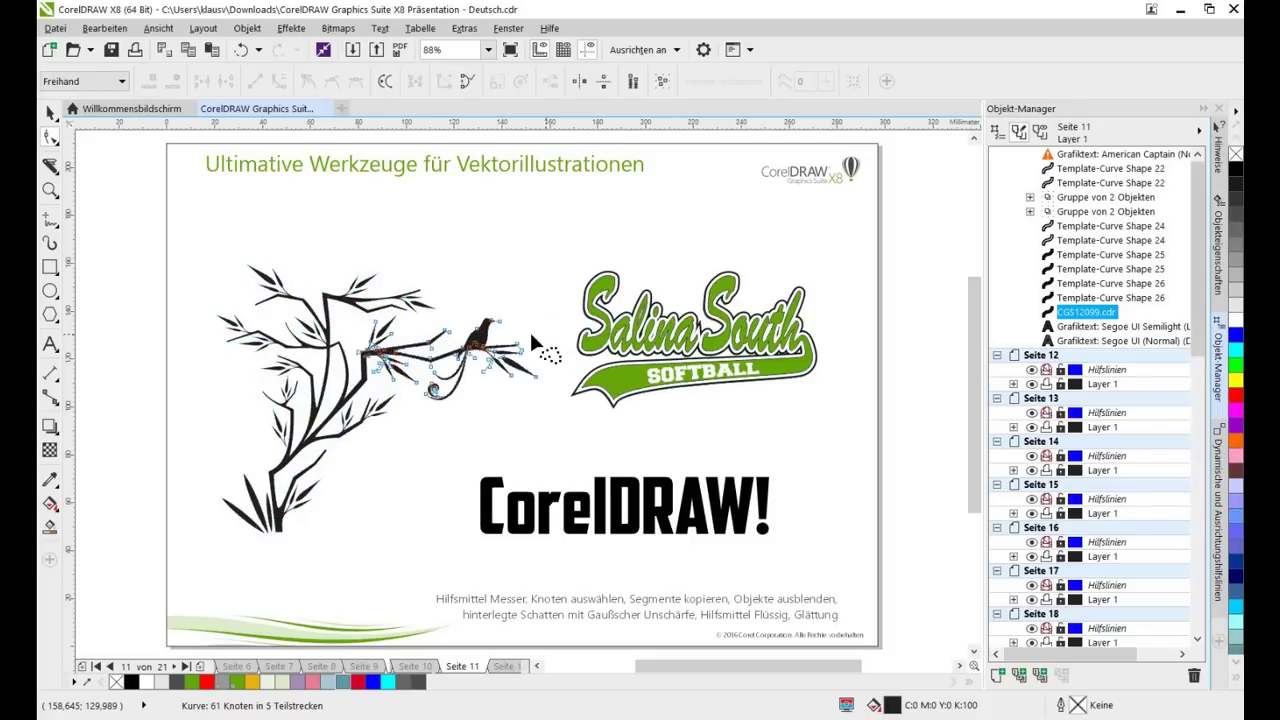
Move the copied bird branch above the tree, adjust one of its nodes, then delete it
{"action": "left_click", "coordinate": [50, 112]}
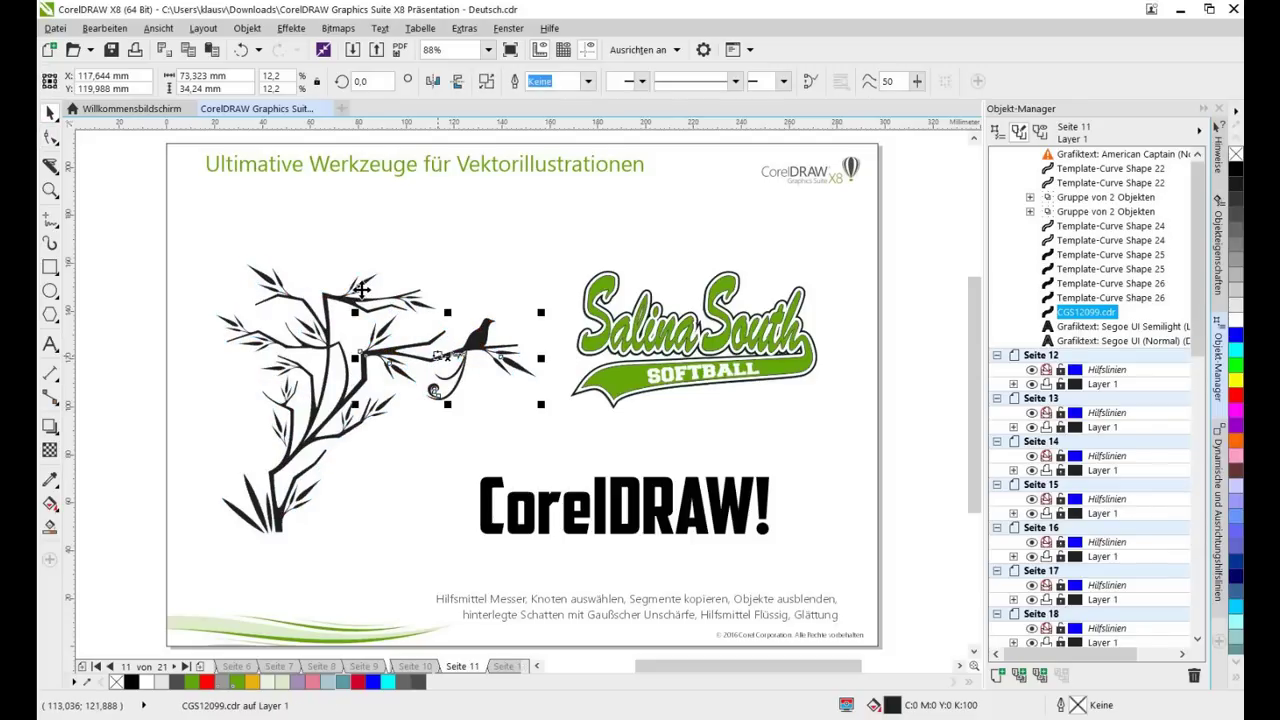
{"action": "left_click_drag", "start_coordinate": [448, 364], "coordinate": [487, 246]}
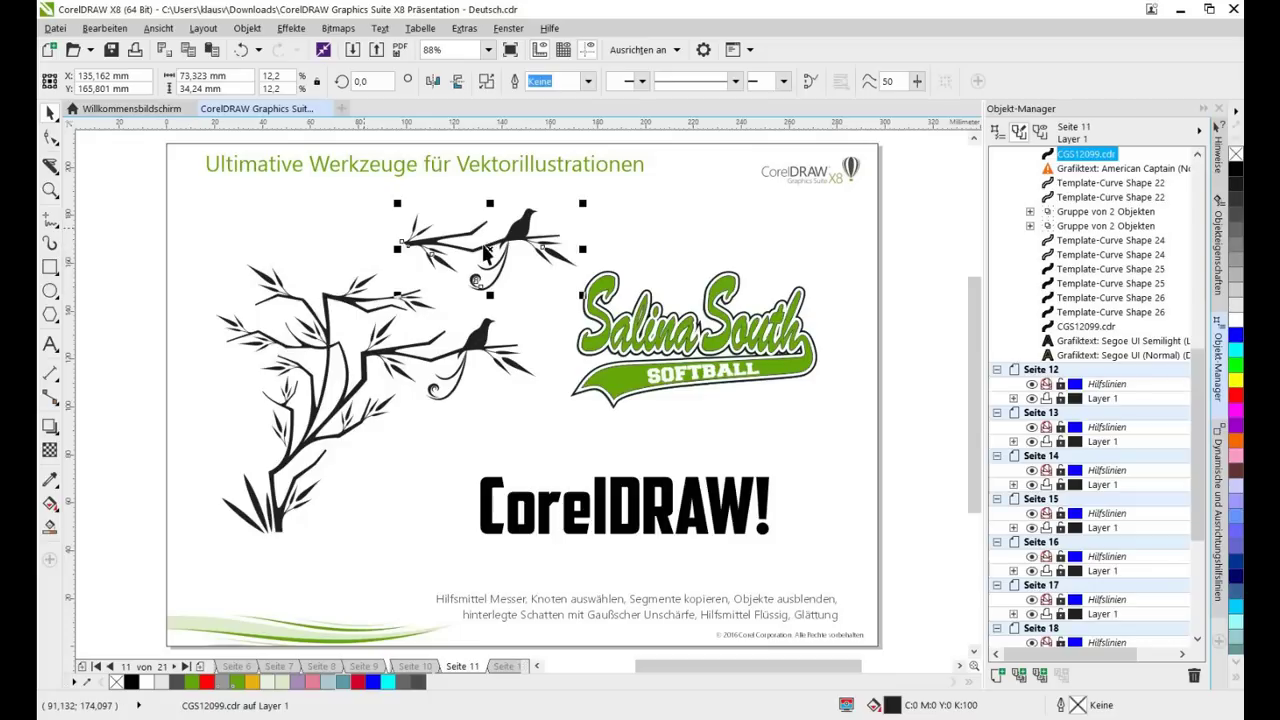
{"action": "left_click", "coordinate": [51, 137]}
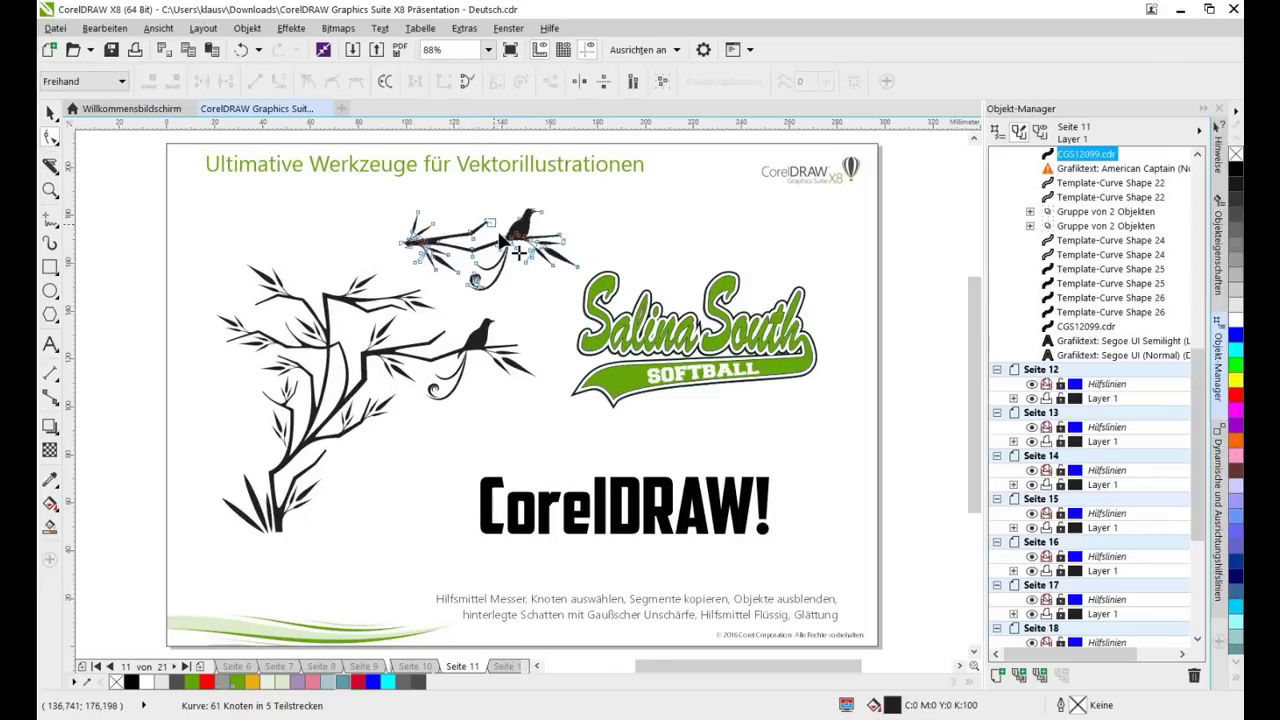
{"action": "left_click_drag", "start_coordinate": [505, 228], "coordinate": [494, 196]}
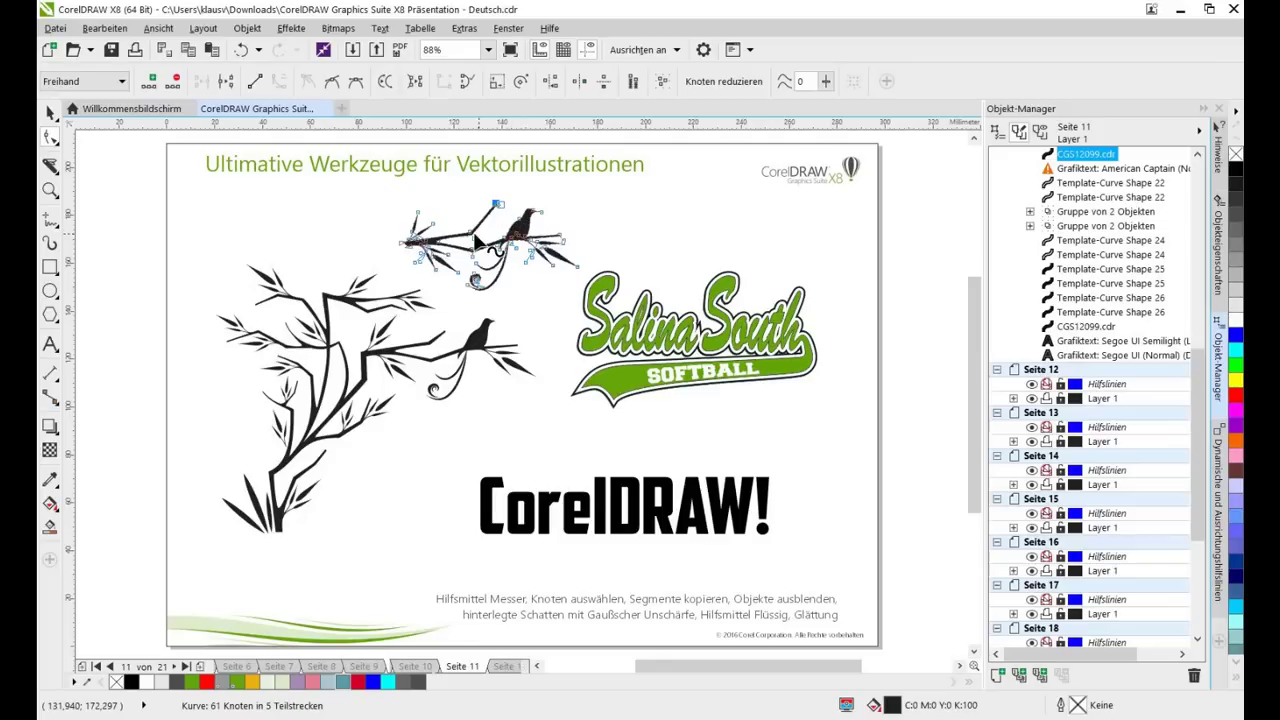
{"action": "left_click", "coordinate": [49, 114]}
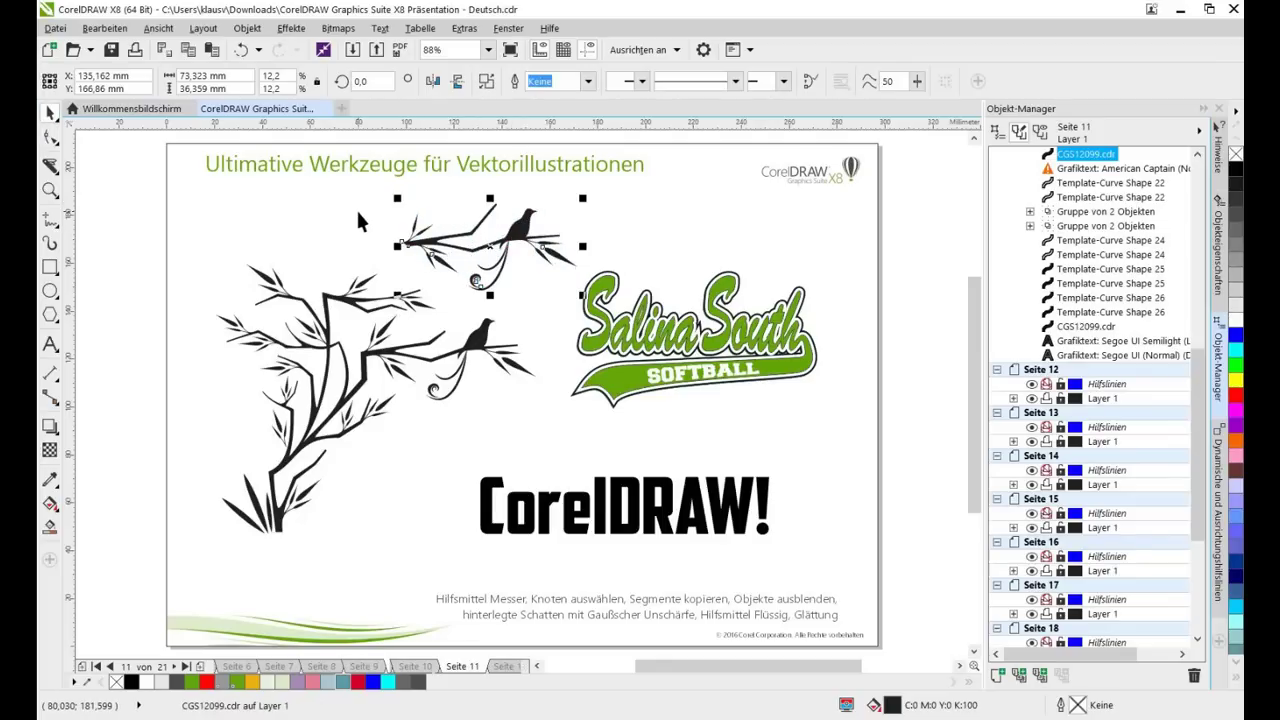
{"action": "key", "text": "Delete"}
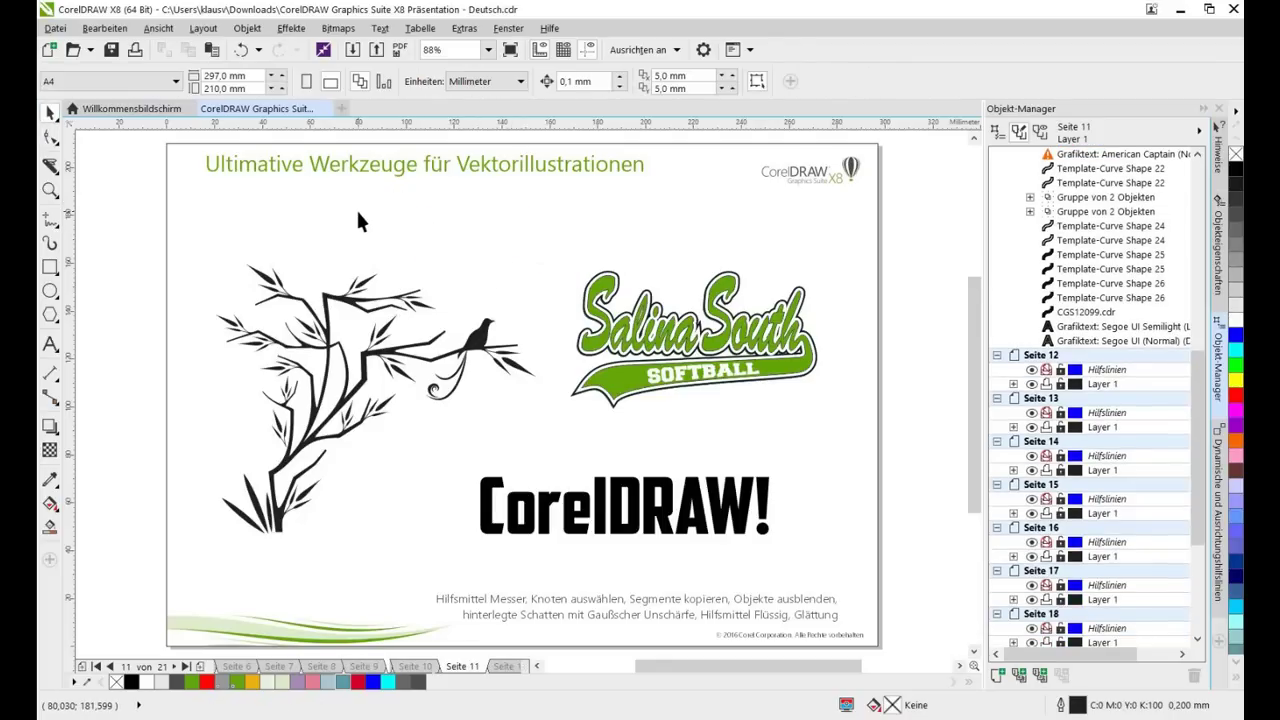
Page through the full-screen preview to the image-editing slide and return to the editor on page 13
{"action": "key", "text": "F9"}
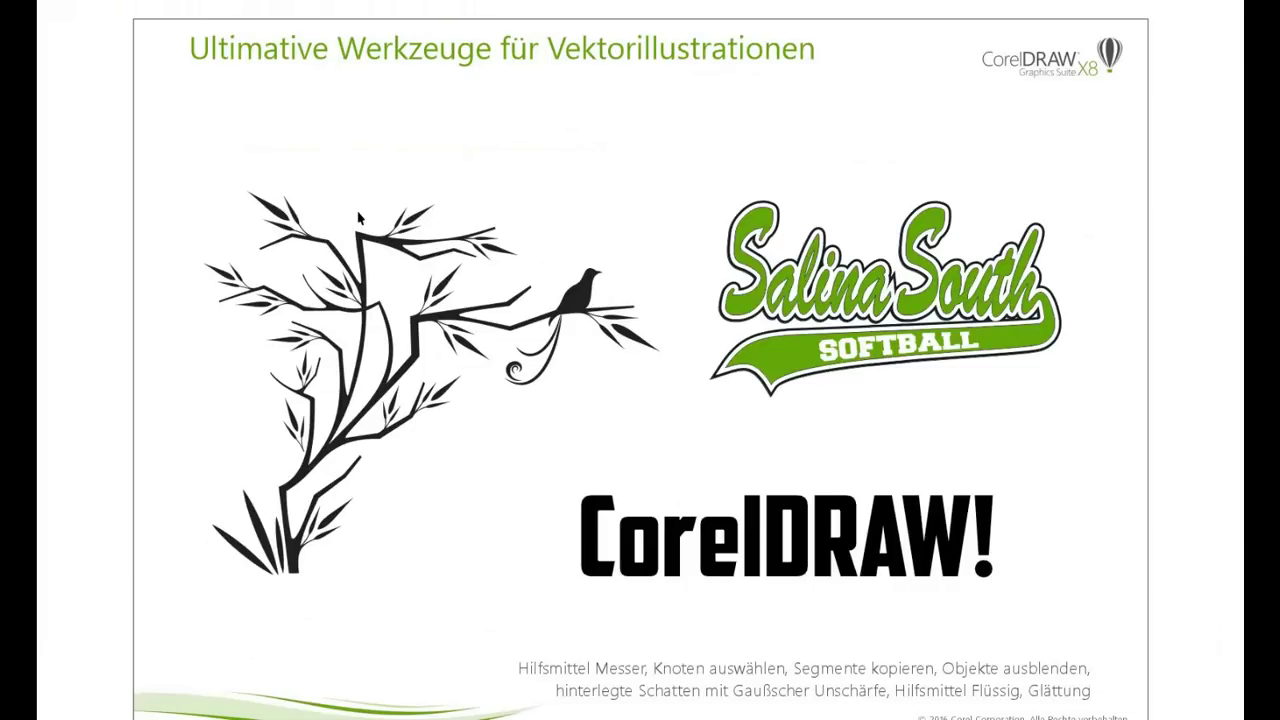
{"action": "key", "text": "Right"}
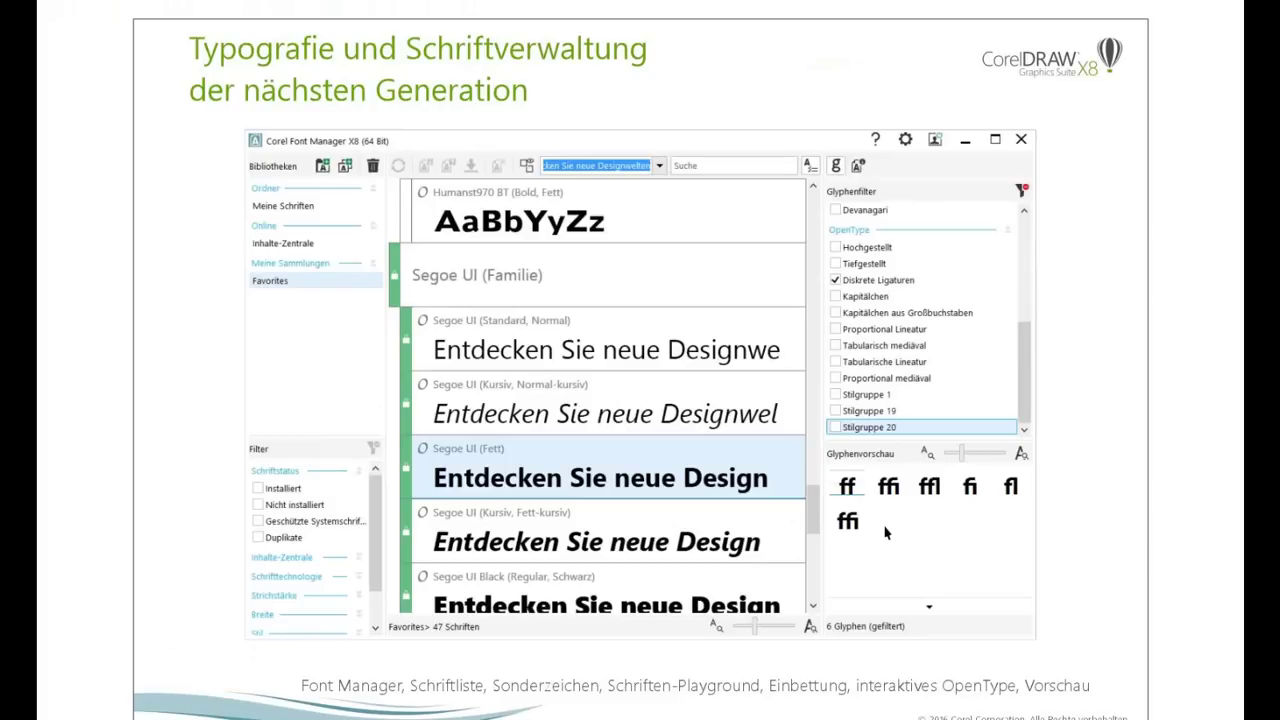
{"action": "left_click", "coordinate": [885, 533]}
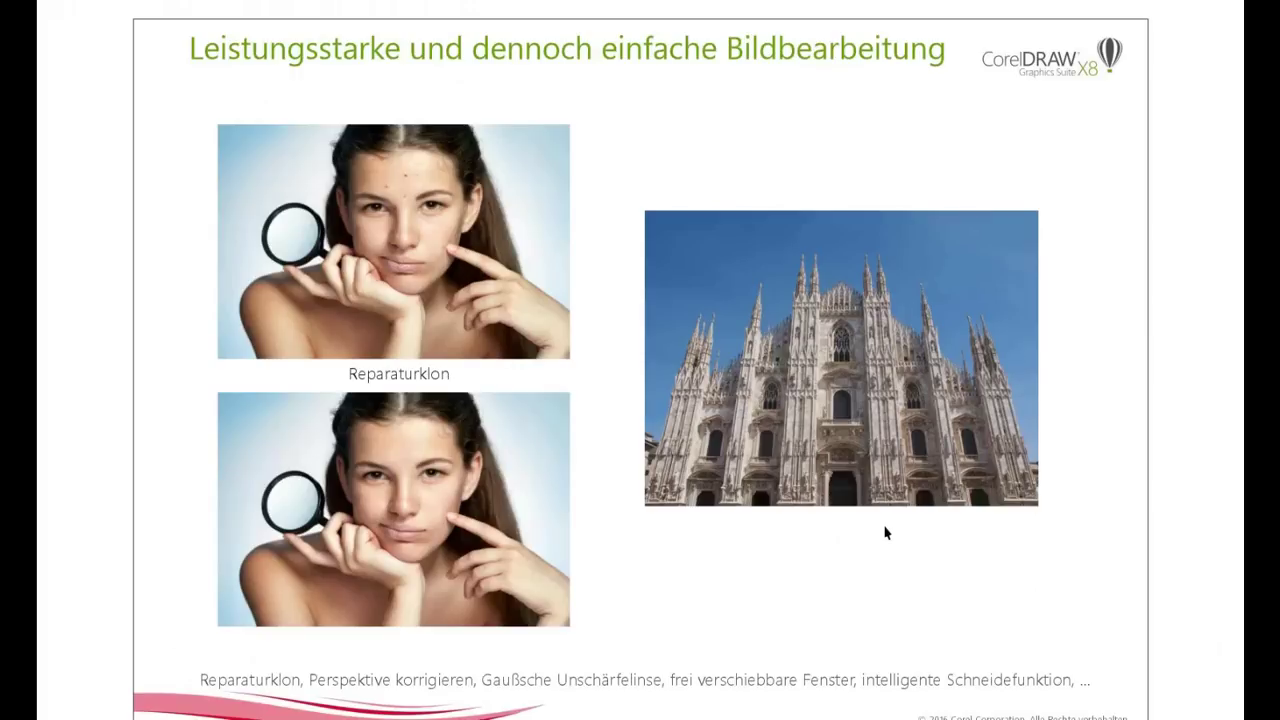
{"action": "key", "text": "Escape"}
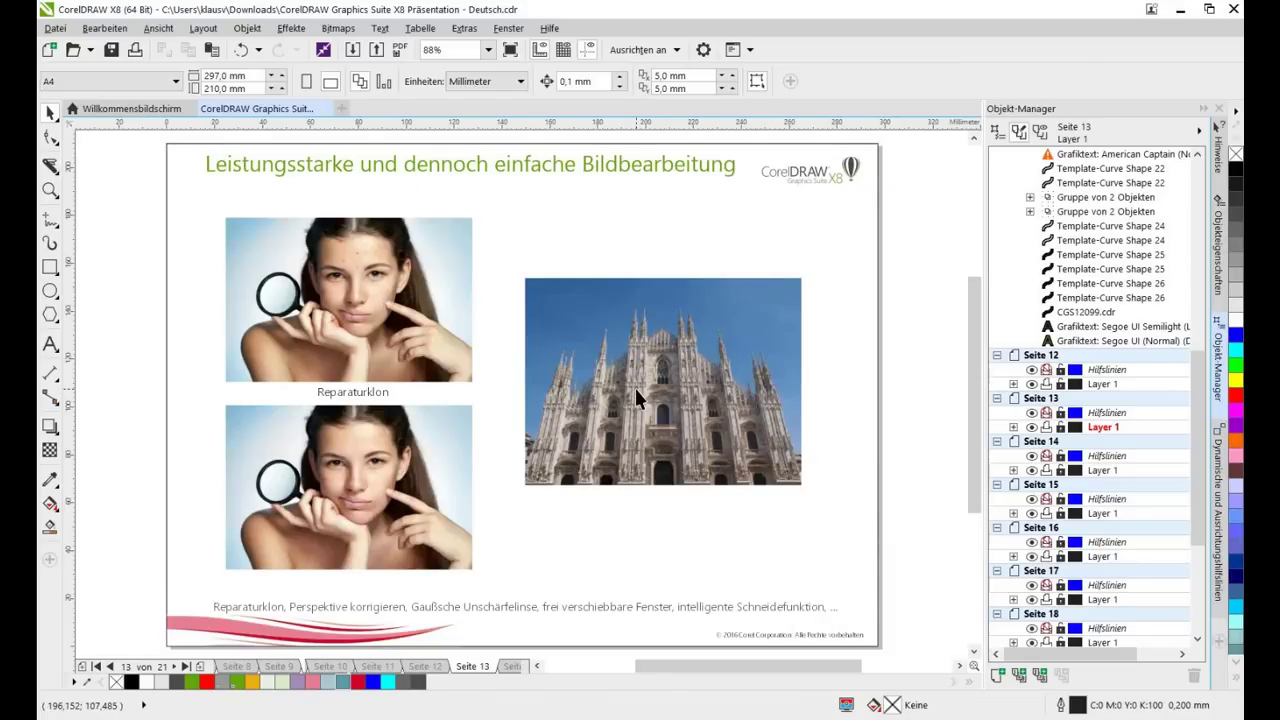
Select the cathedral photo and open Bitmaps > Bild geraderichten
{"action": "left_click", "coordinate": [637, 392]}
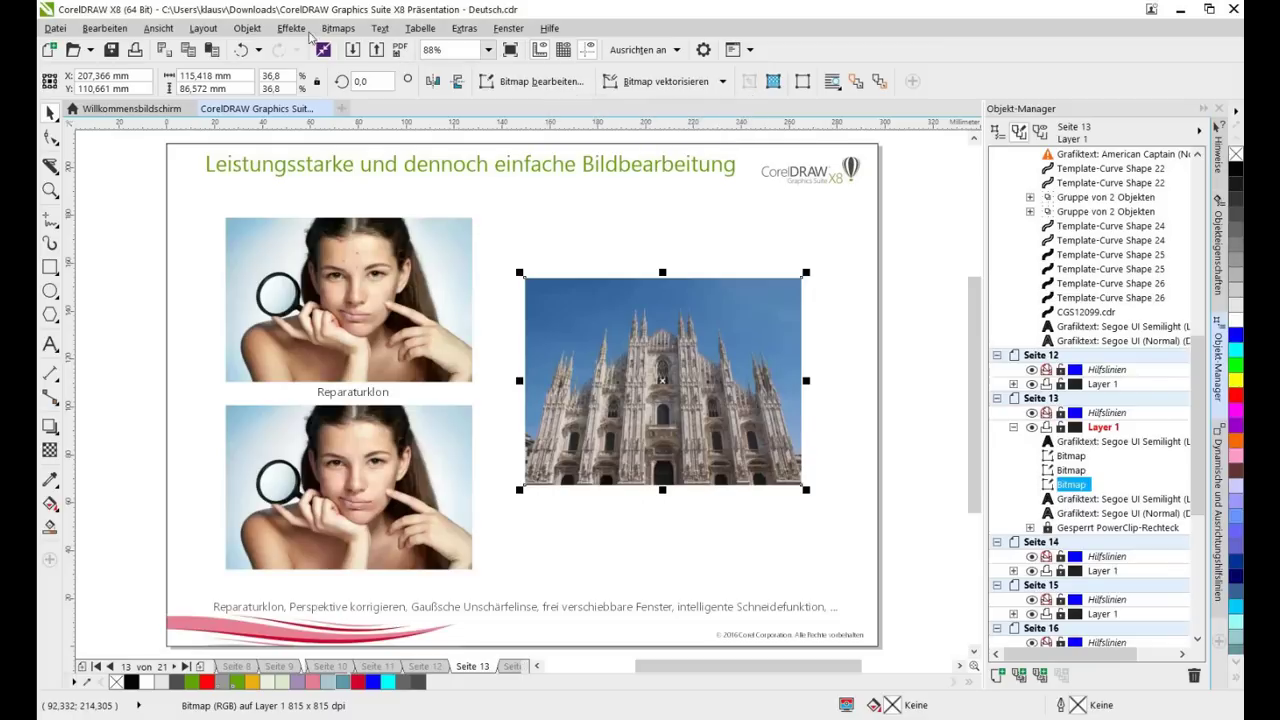
{"action": "left_click", "coordinate": [332, 30]}
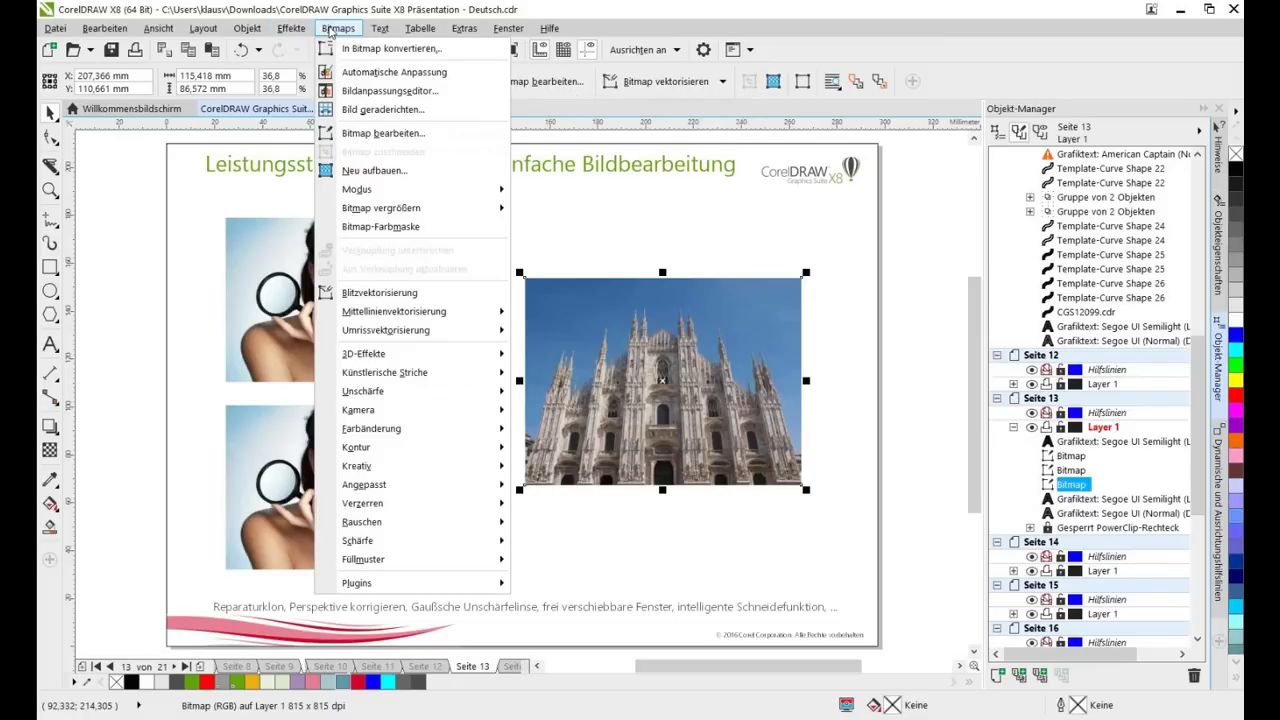
{"action": "left_click", "coordinate": [378, 111]}
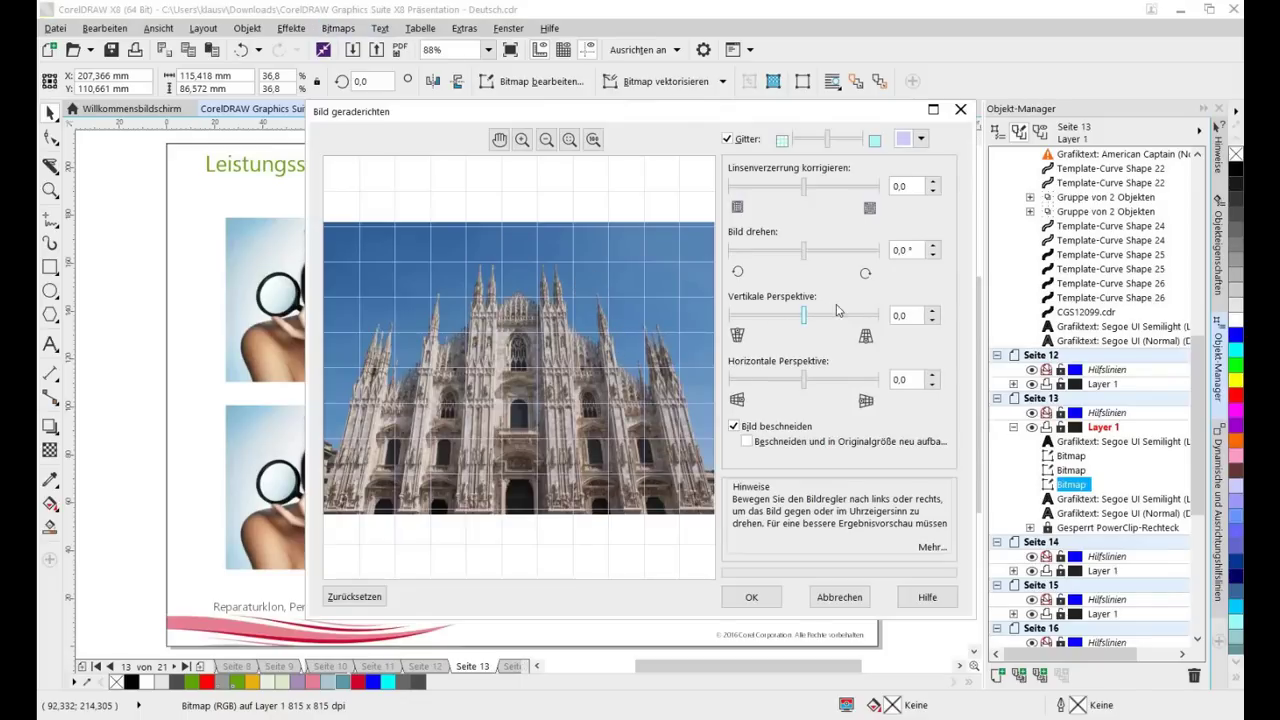
Set Vertikale Perspektive to -0,9 in Bild geraderichten and apply it to the cathedral photo
{"action": "left_click", "coordinate": [776, 320]}
{"action": "left_click_drag", "start_coordinate": [776, 322], "coordinate": [737, 325]}
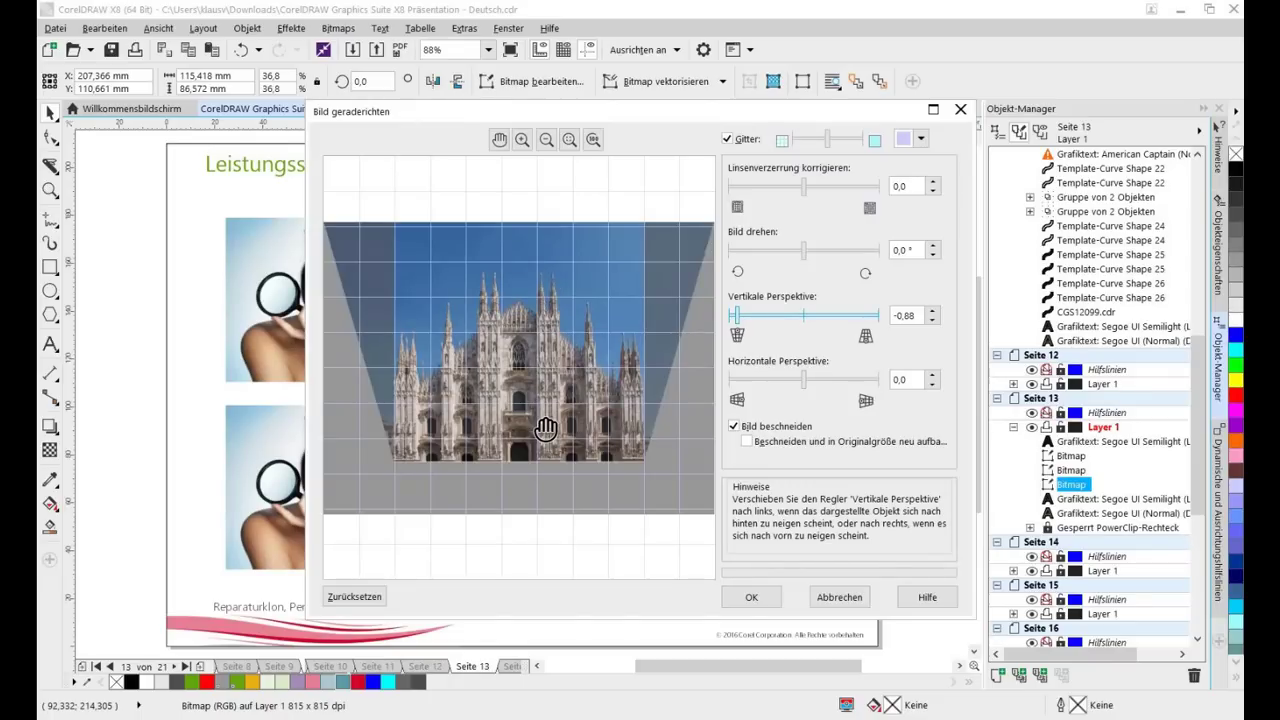
{"action": "left_click", "coordinate": [933, 321]}
{"action": "left_click", "coordinate": [933, 321]}
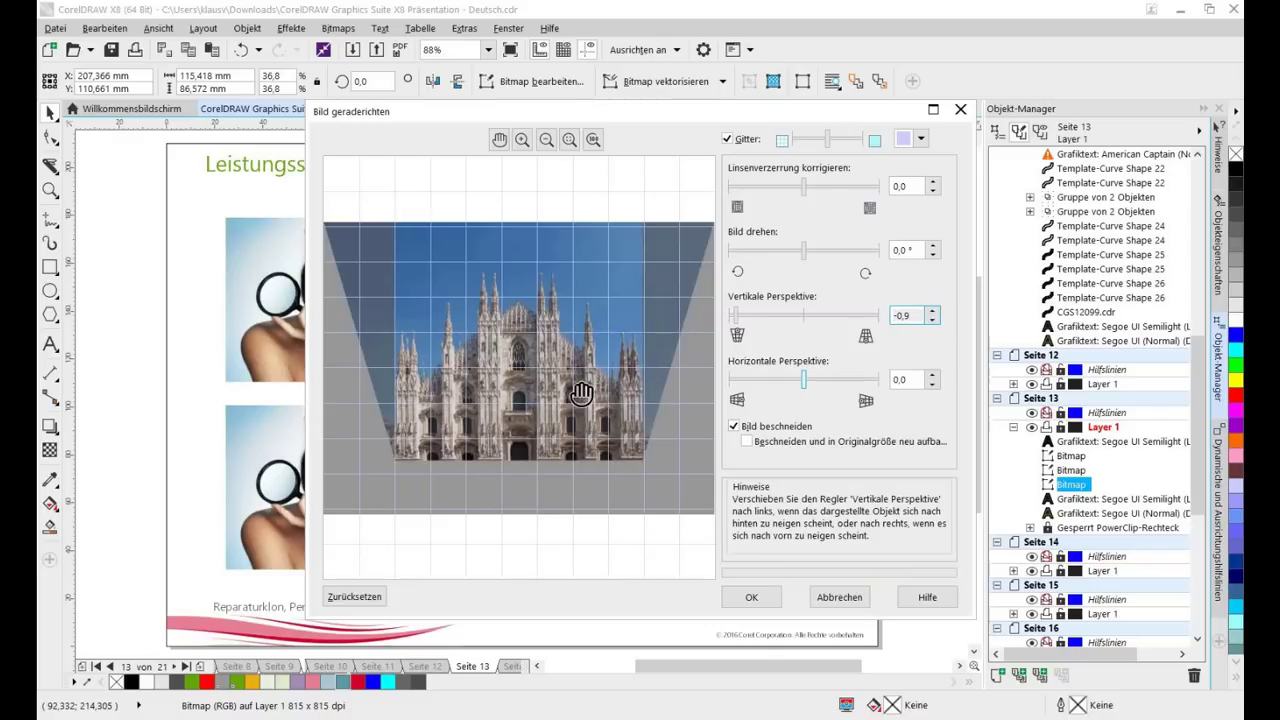
{"action": "left_click", "coordinate": [757, 596]}
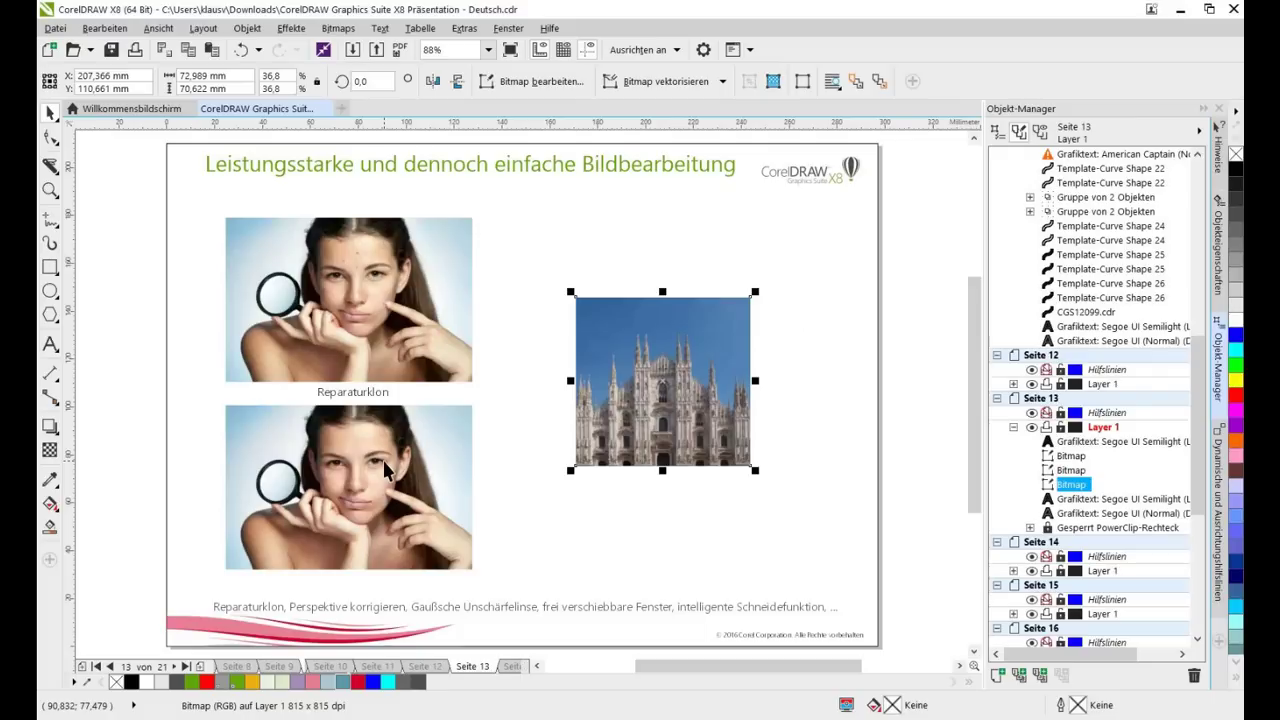
Deselect the photo and show the 'Ausgabe in beliebigen Formaten und für beliebige Medien' slide full screen
{"action": "left_click", "coordinate": [508, 512]}
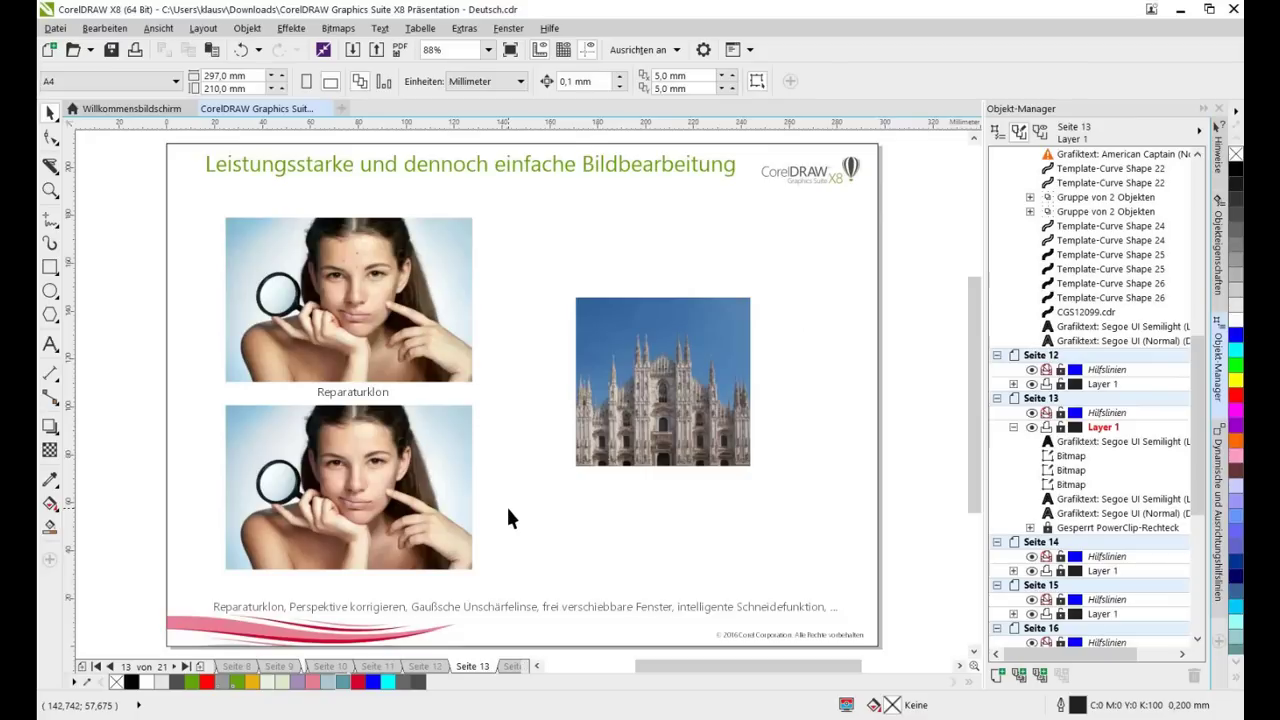
{"action": "key", "text": "F9"}
{"action": "key", "text": "Page_Down"}
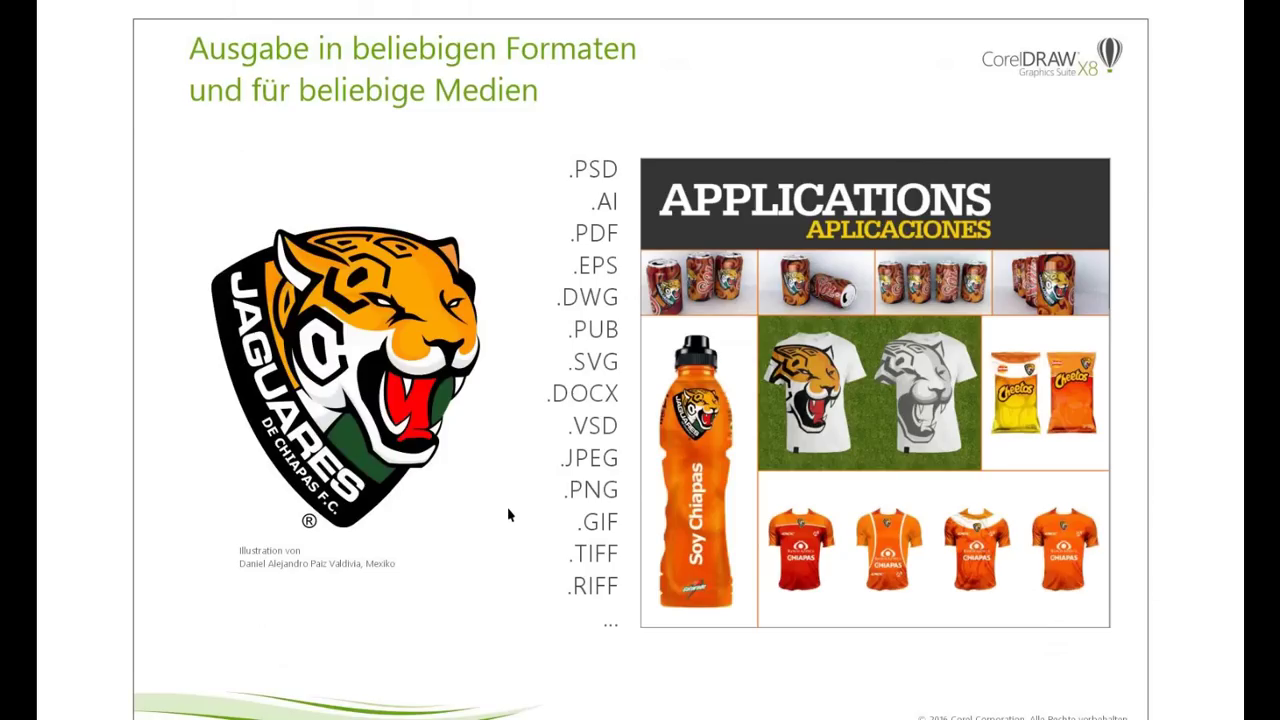
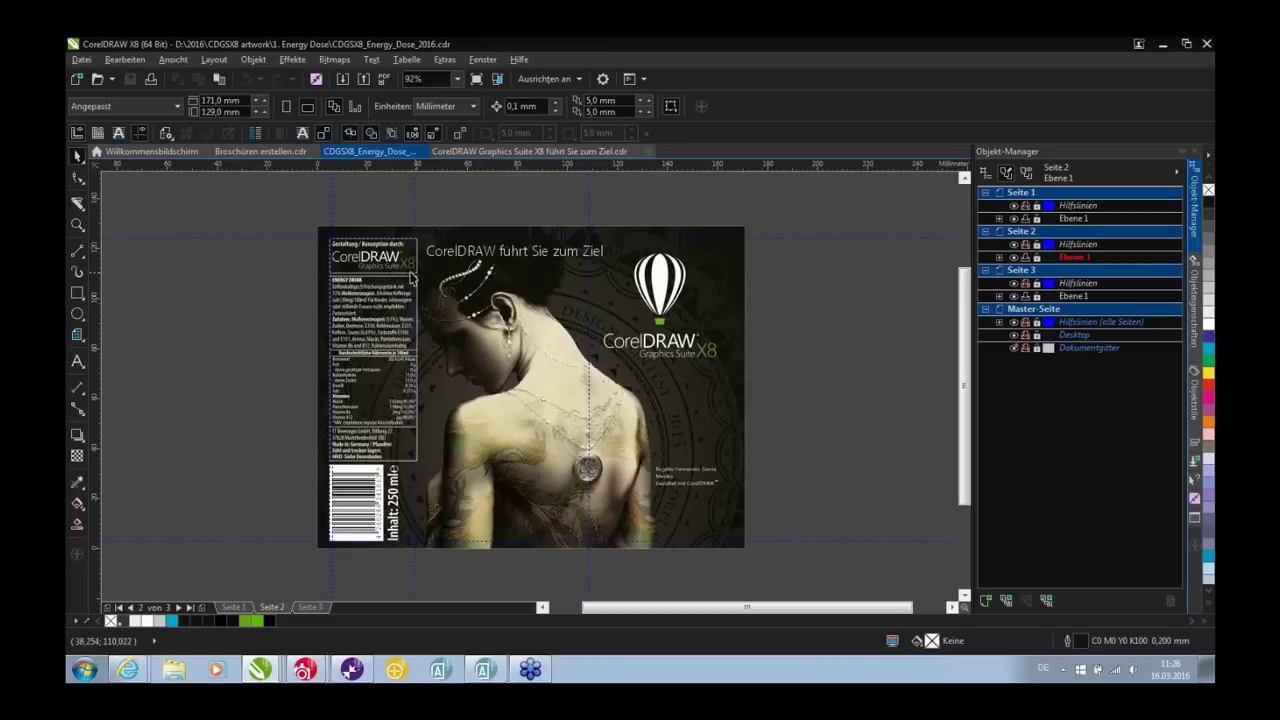
Look at the Broschüren erstellen.cdr and Energy Dose documents, then show the Welcome screen
{"action": "left_click", "coordinate": [262, 152]}
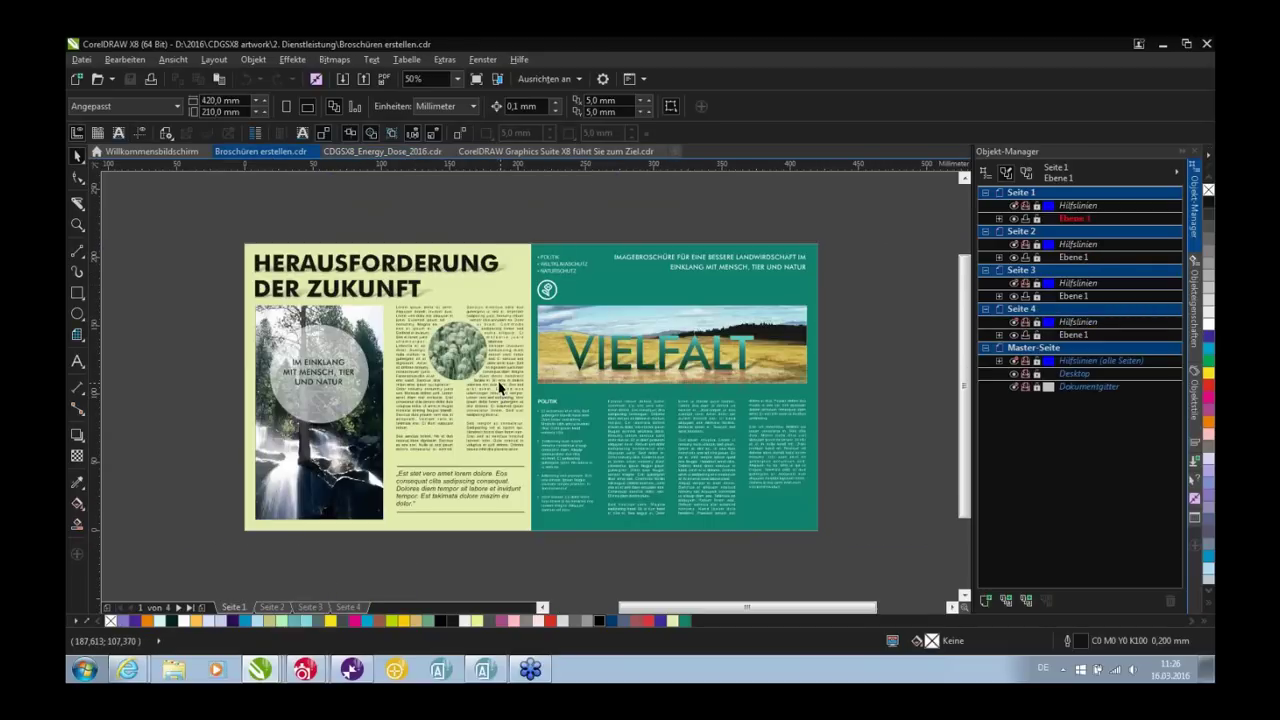
{"action": "left_click", "coordinate": [378, 151]}
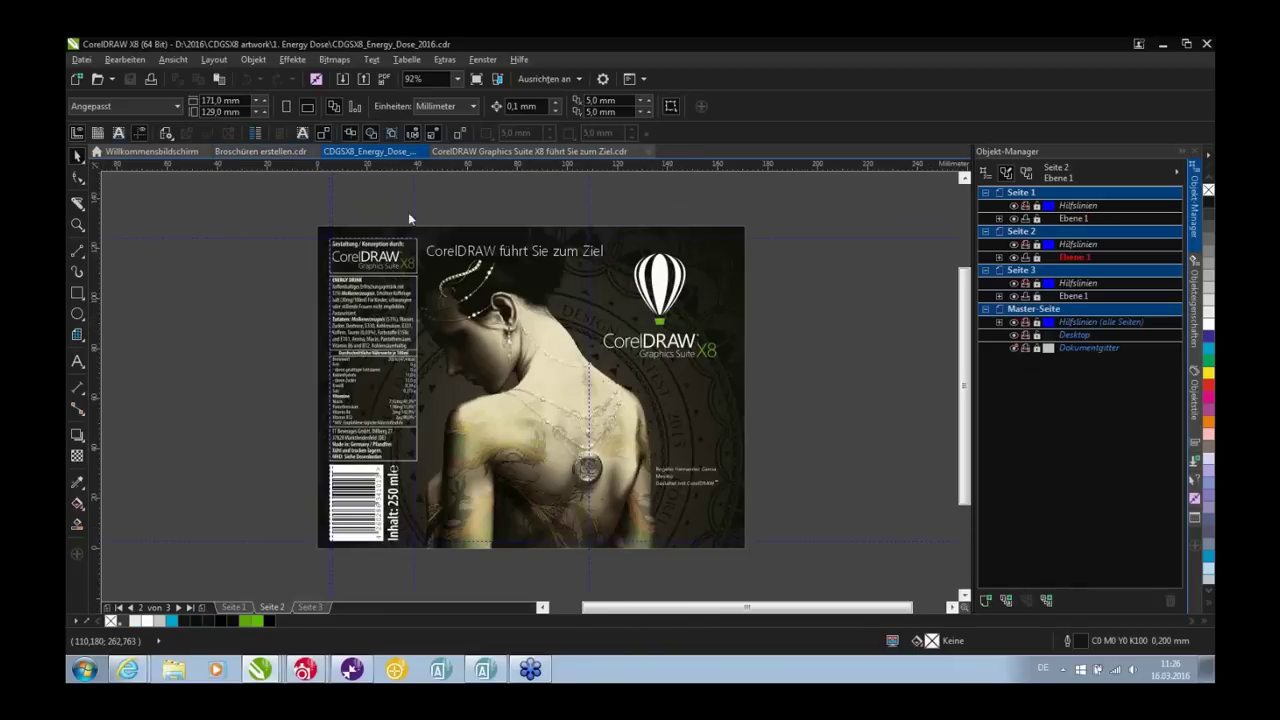
{"action": "left_click", "coordinate": [155, 151]}
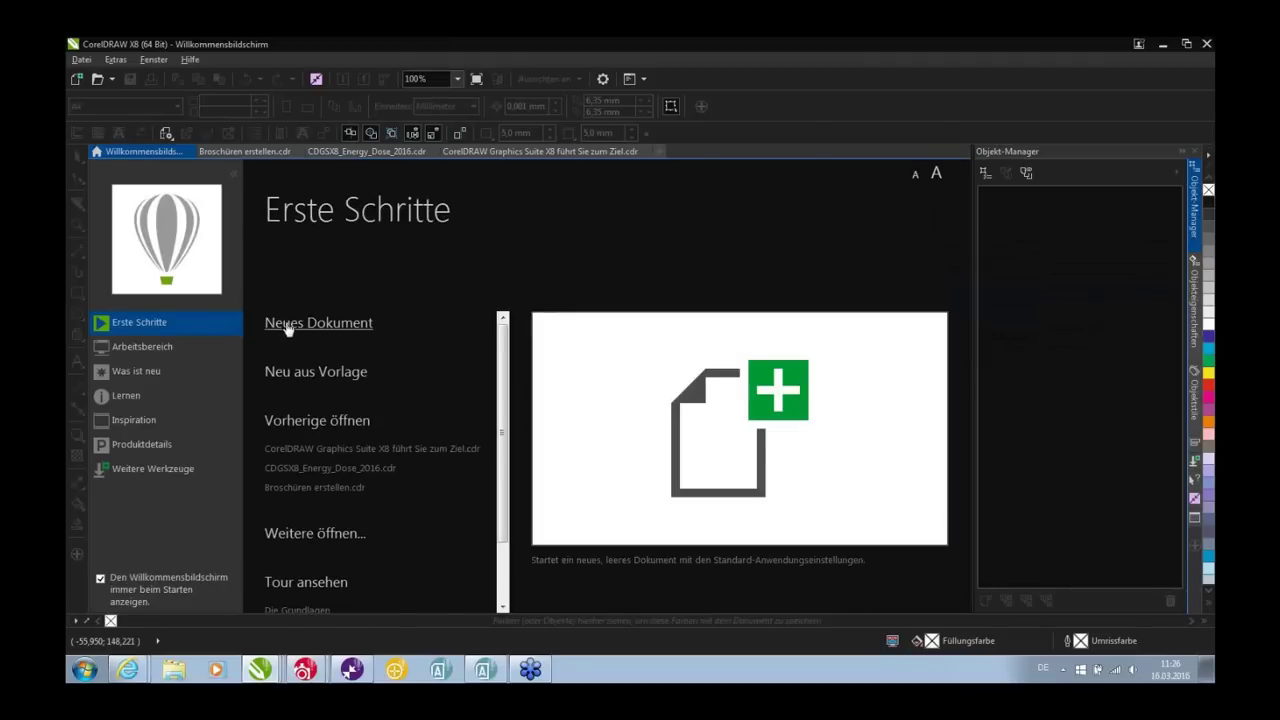
Try the Adobe Illustrator workspace, revert to Seitenlayout, and return to the Energy Dose document
{"action": "left_click", "coordinate": [145, 347]}
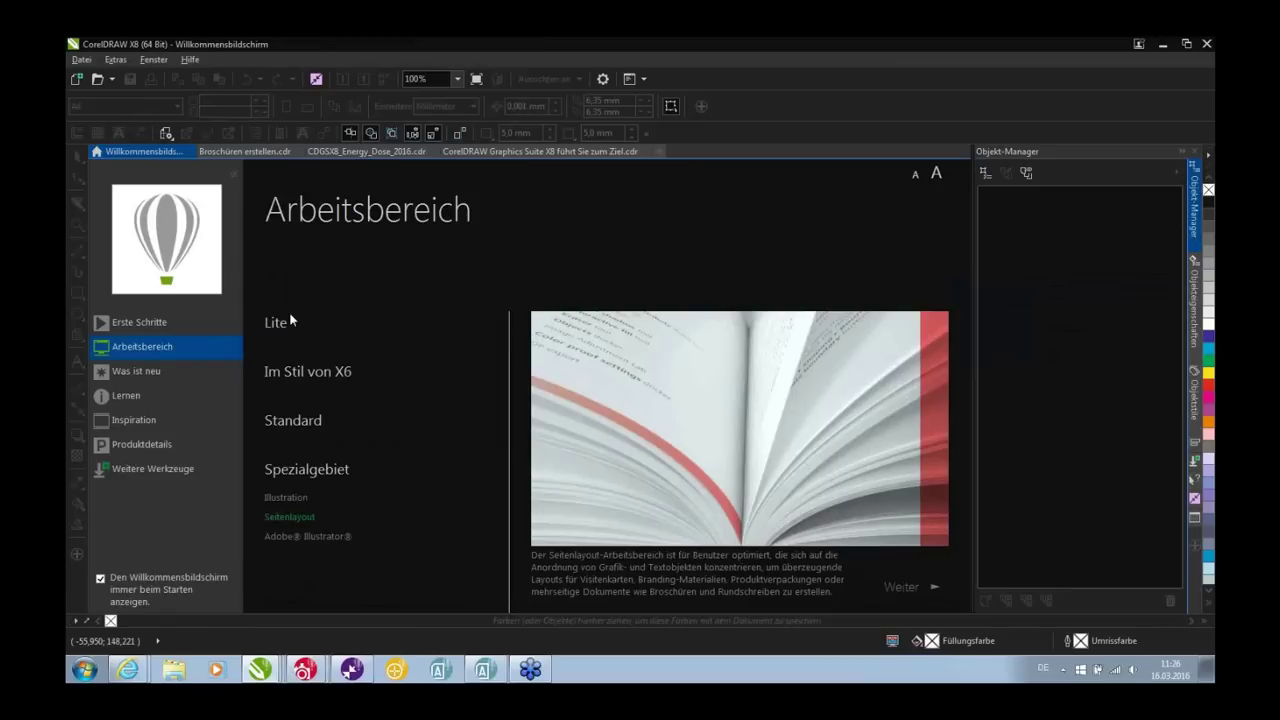
{"action": "left_click", "coordinate": [314, 538]}
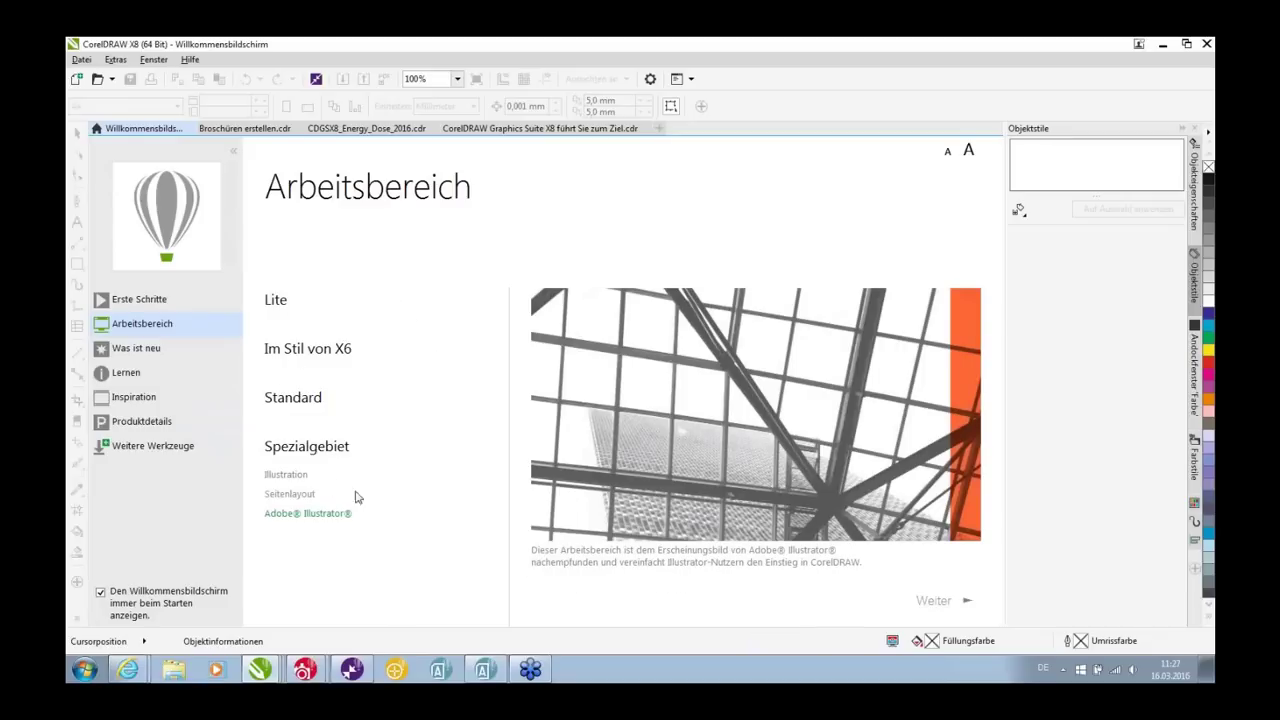
{"action": "left_click", "coordinate": [291, 495]}
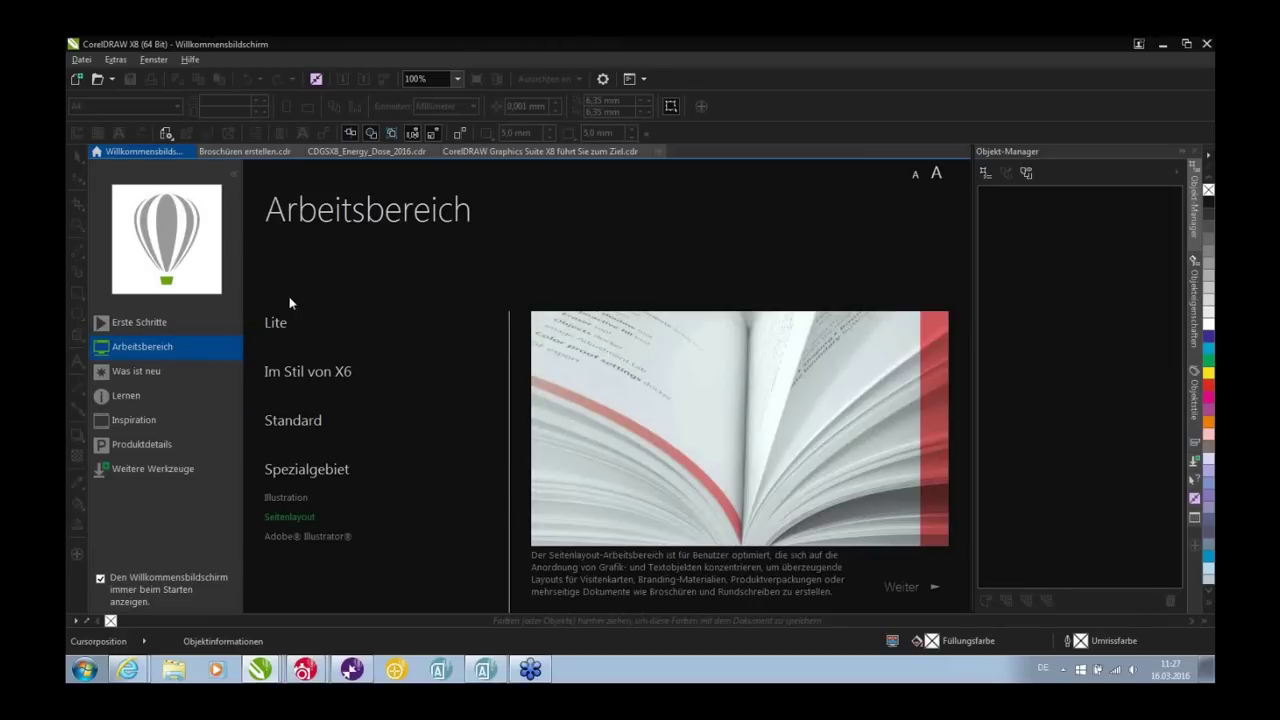
{"action": "left_click", "coordinate": [376, 151]}
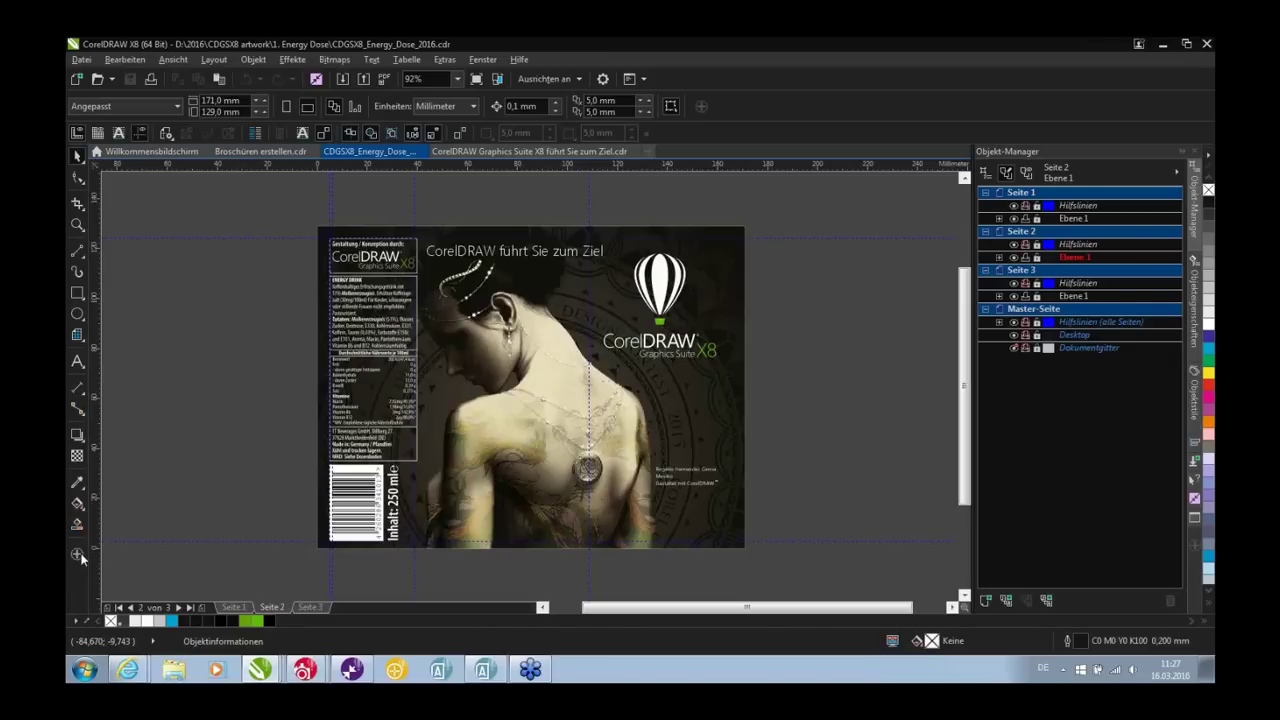
Browse the toolbox and docker lists, then show the Hinweise (Hints) docker beside the canvas
{"action": "left_click", "coordinate": [79, 556]}
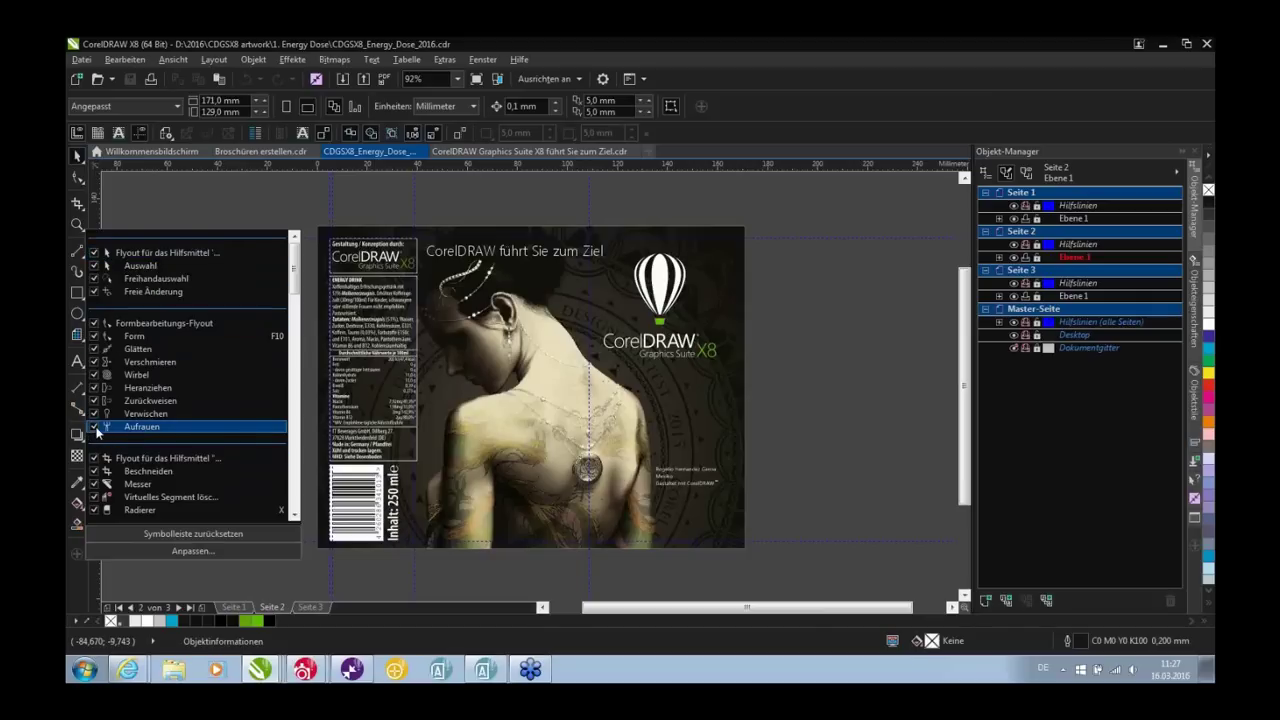
{"action": "left_click", "coordinate": [237, 197]}
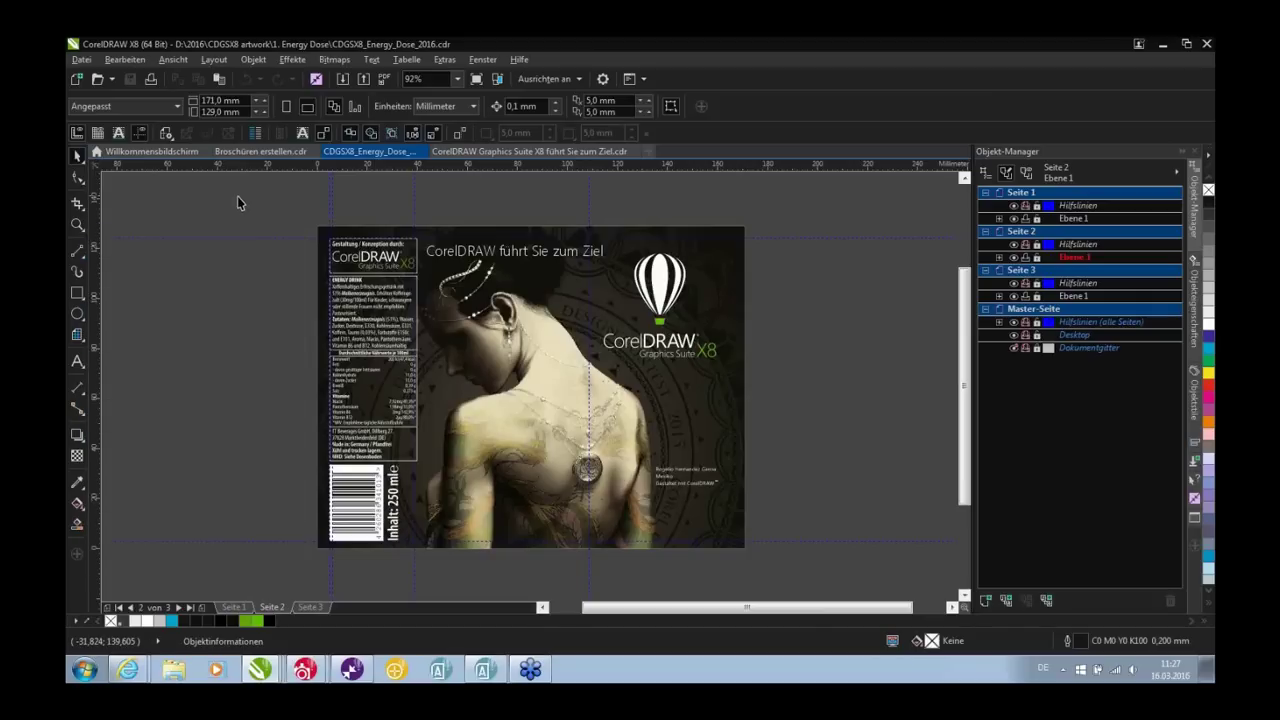
{"action": "left_click", "coordinate": [1192, 546]}
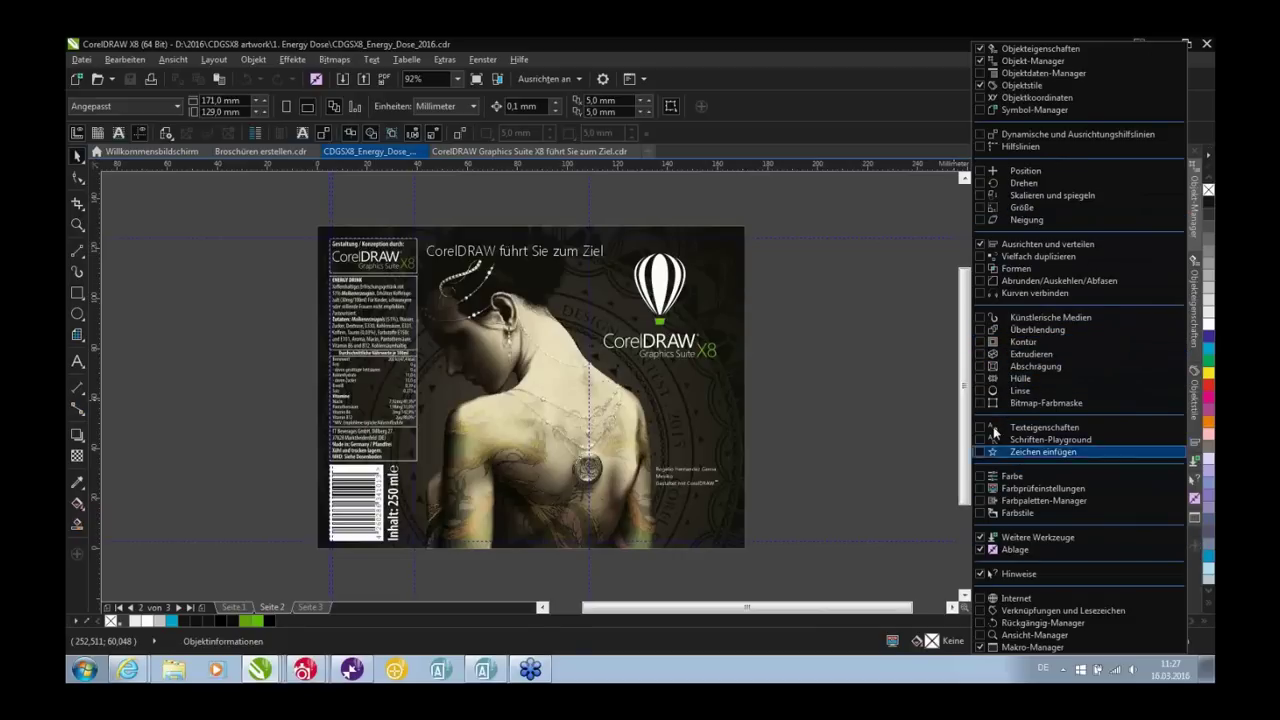
{"action": "left_click", "coordinate": [866, 424]}
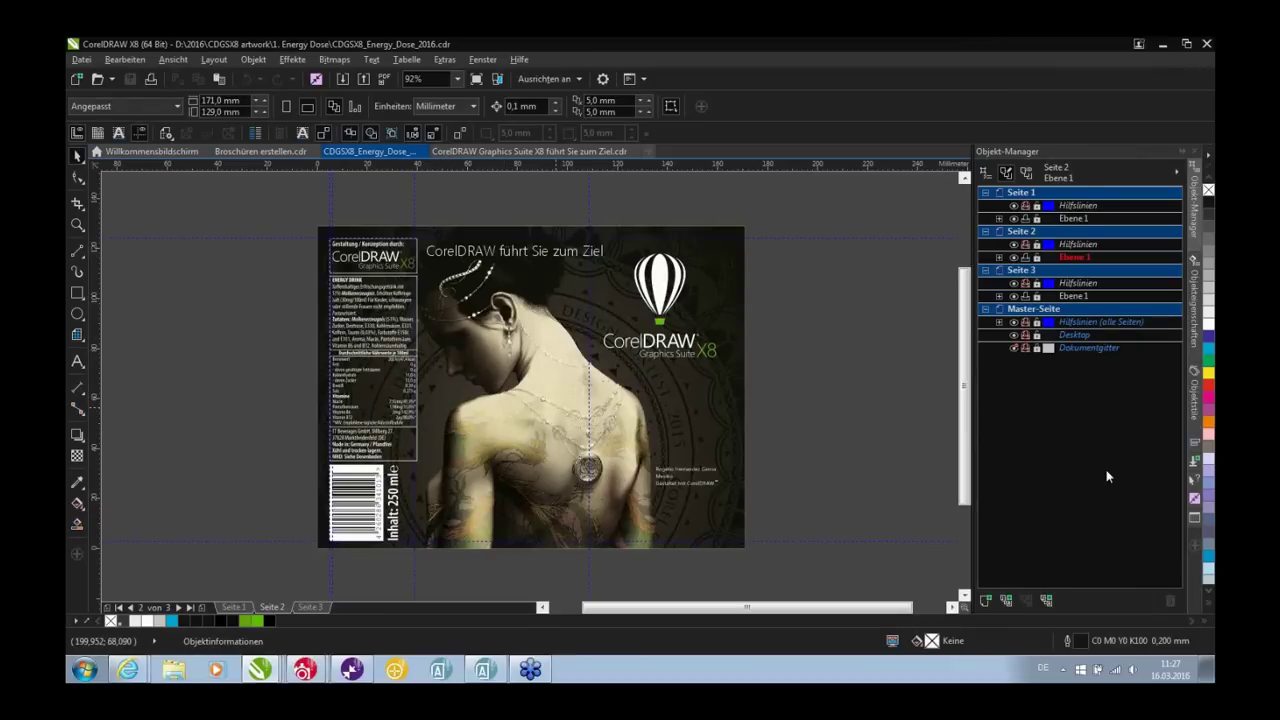
{"action": "left_click", "coordinate": [1193, 481]}
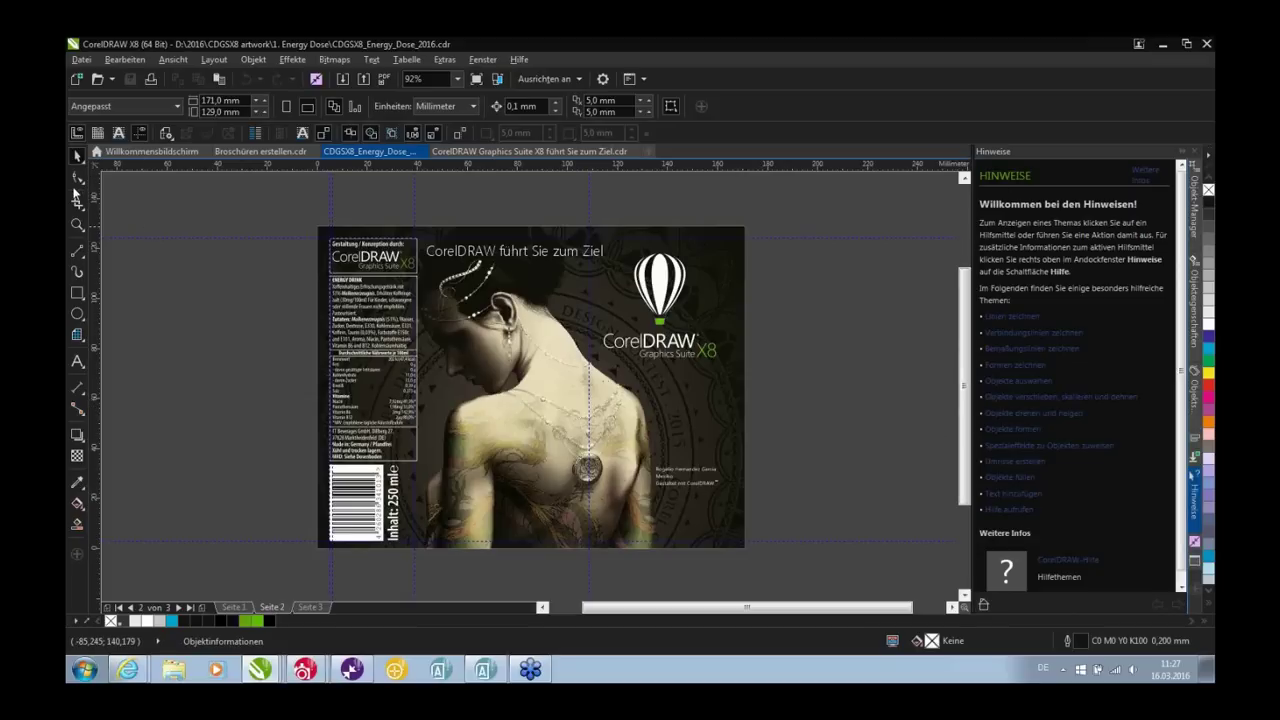
Try the Knife tool from the Crop flyout, return to Pick, and bring PHOTO-PAINT forward
{"action": "left_click", "coordinate": [78, 204]}
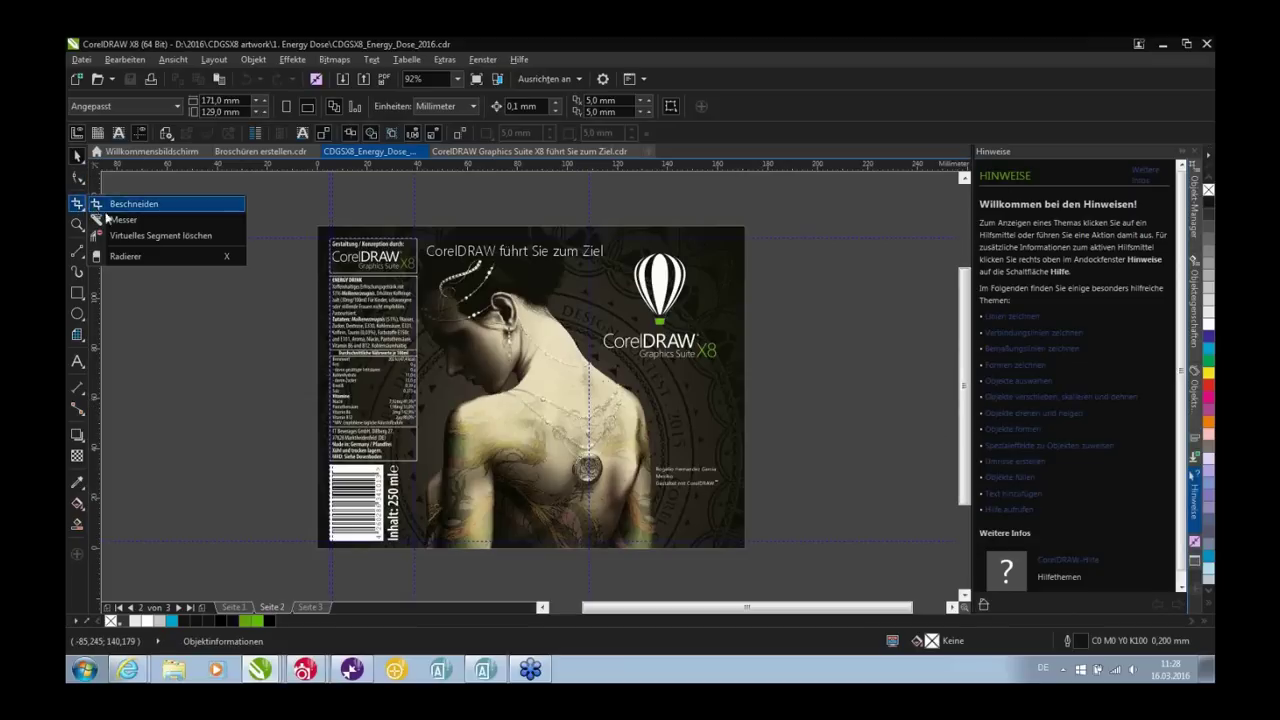
{"action": "left_click", "coordinate": [124, 220]}
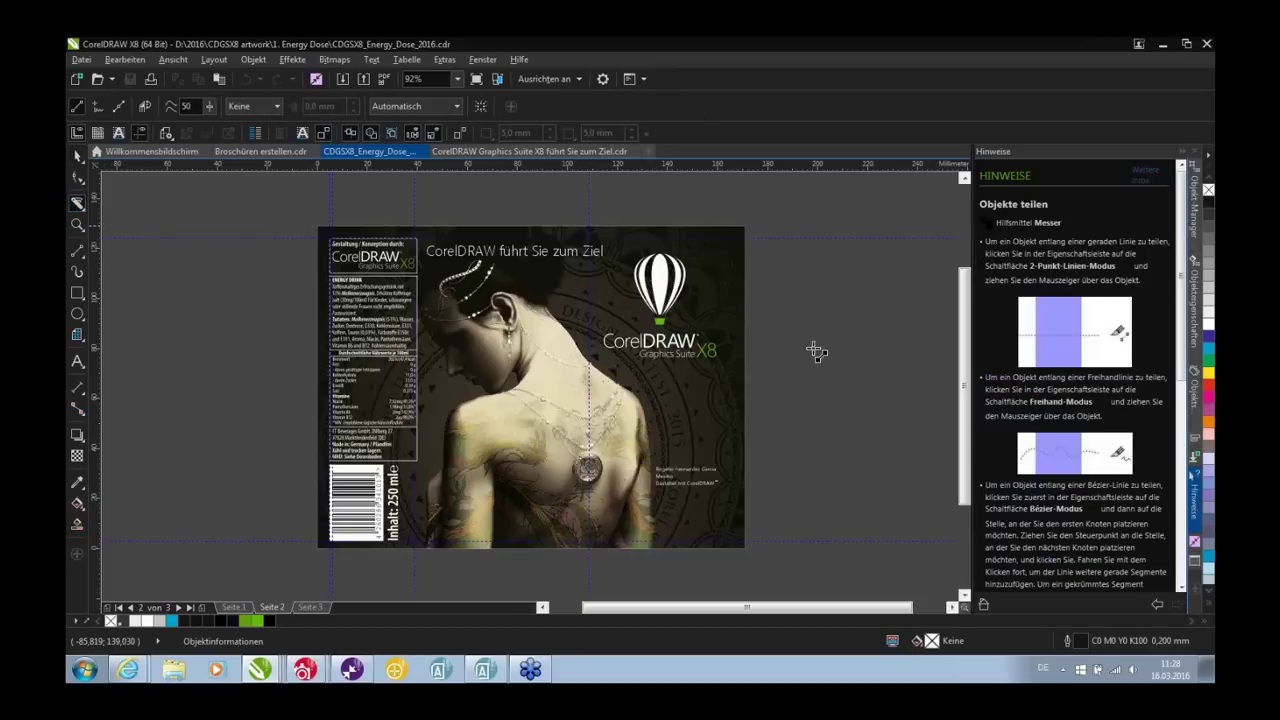
{"action": "mouse_move", "coordinate": [1181, 360]}
{"action": "left_mouse_down"}
{"action": "mouse_move", "coordinate": [1194, 540]}
{"action": "mouse_move", "coordinate": [1190, 366]}
{"action": "left_mouse_up"}
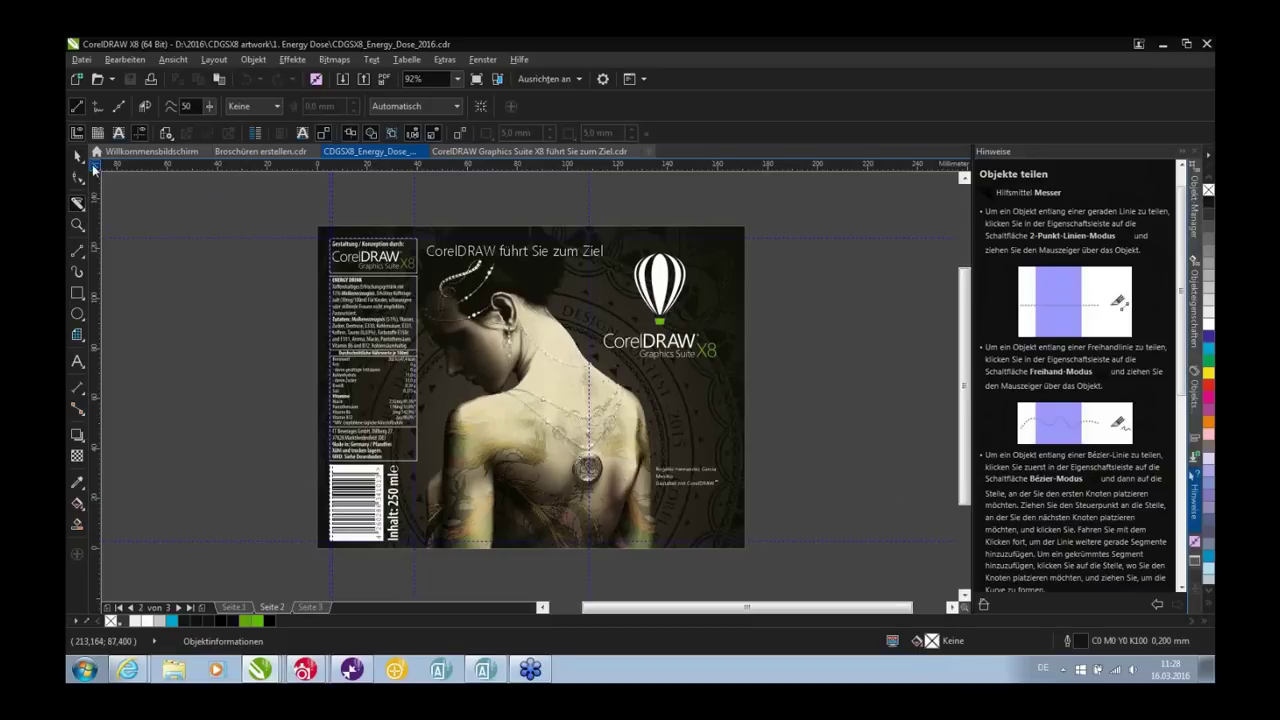
{"action": "left_click", "coordinate": [78, 157]}
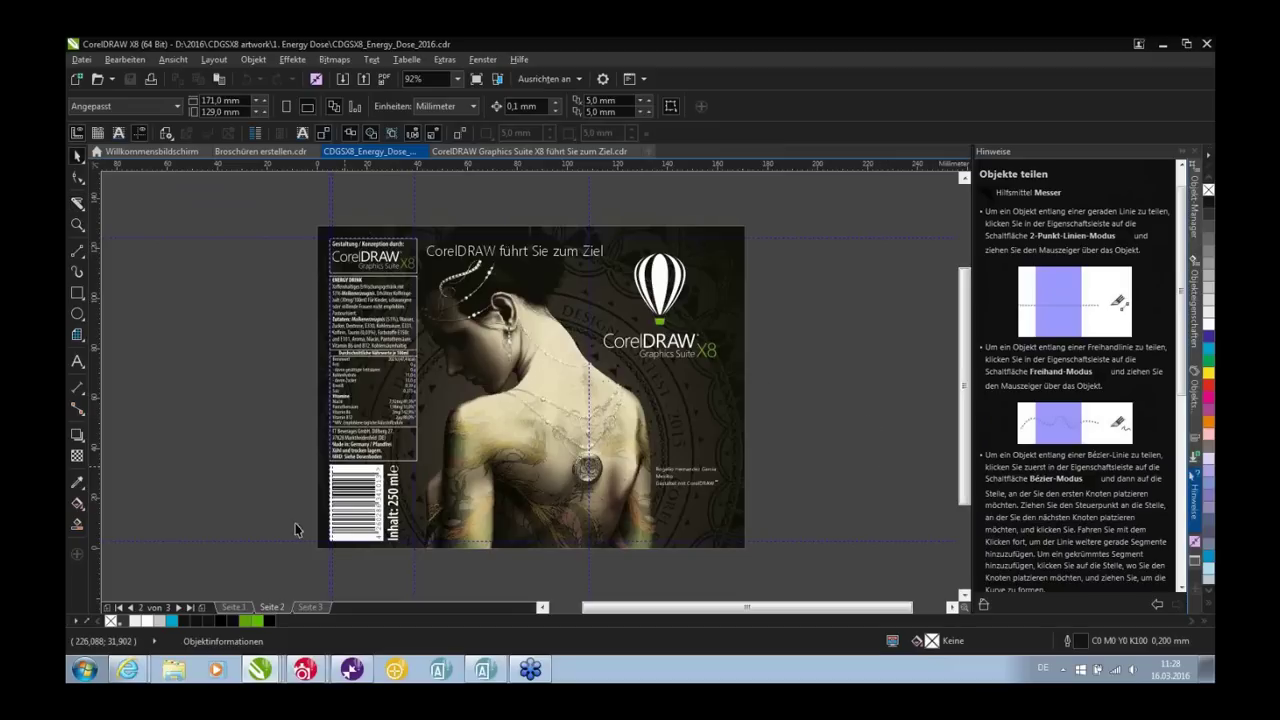
{"action": "mouse_move", "coordinate": [306, 670]}
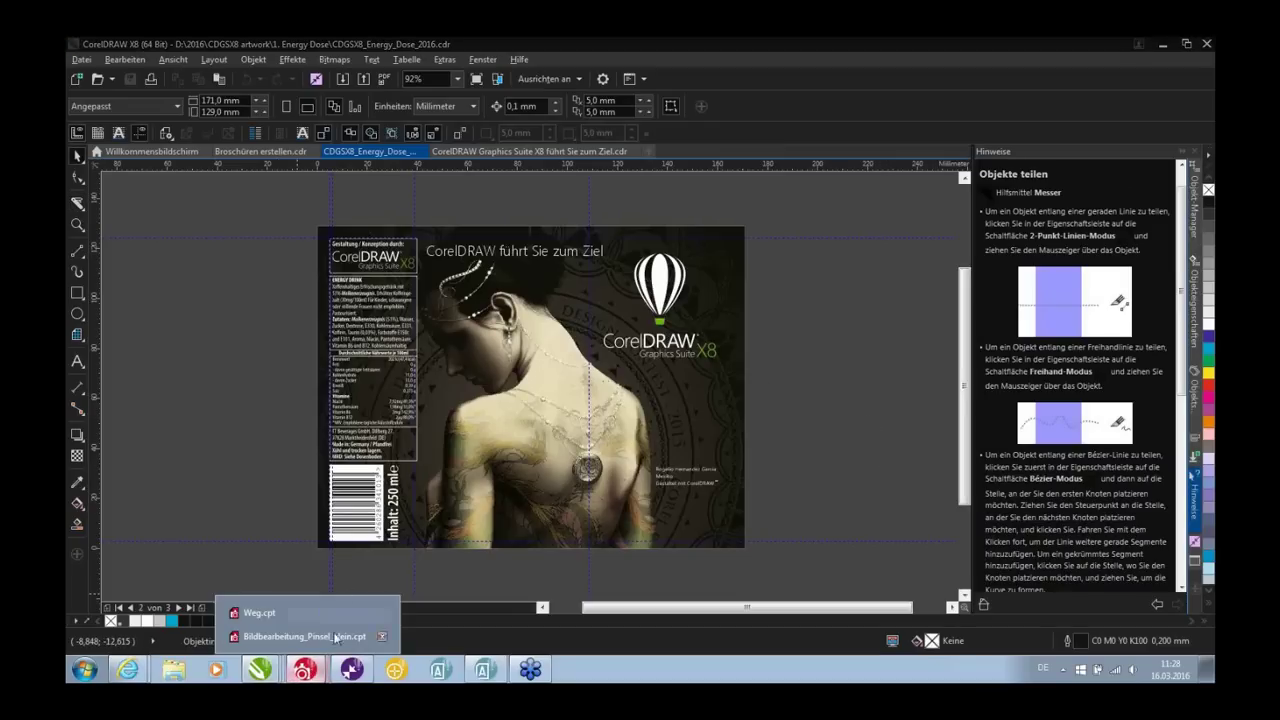
{"action": "left_click", "coordinate": [336, 637]}
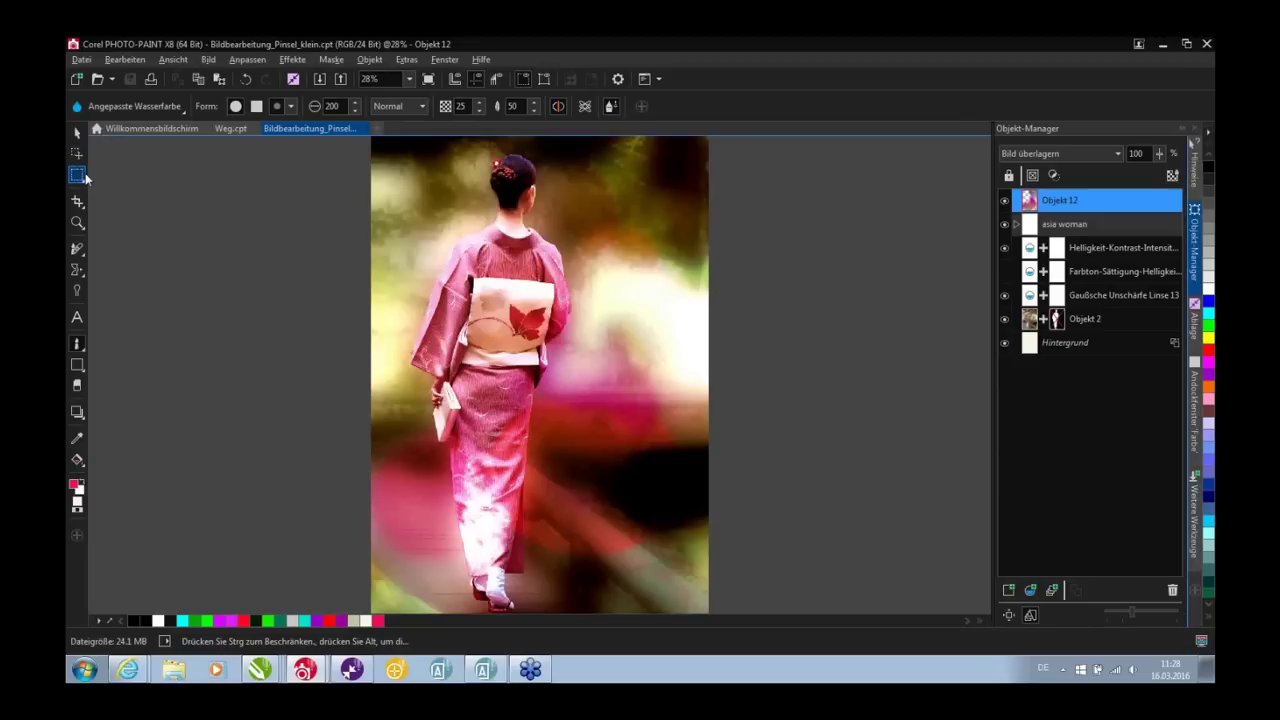
Glance at the toolbox customization list, then switch back to CDGSX8_Energy_Dose_2016.cdr in CorelDRAW
{"action": "left_click", "coordinate": [78, 536]}
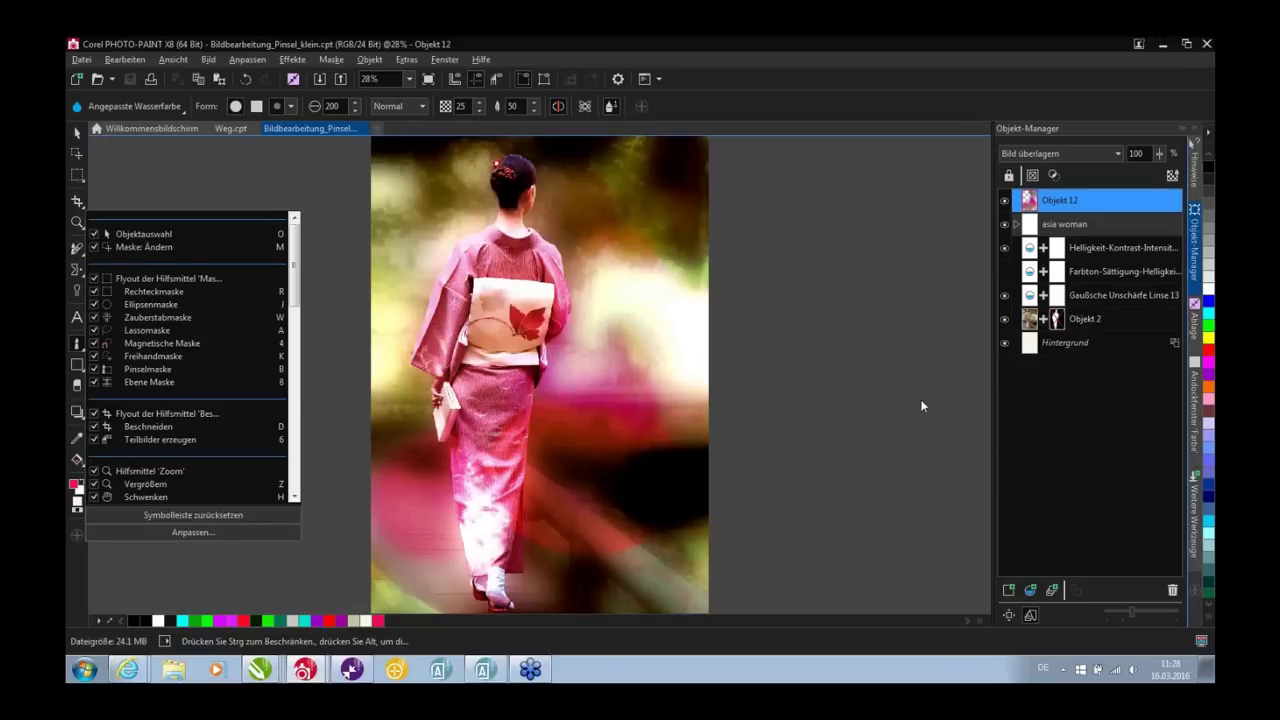
{"action": "left_click", "coordinate": [821, 427]}
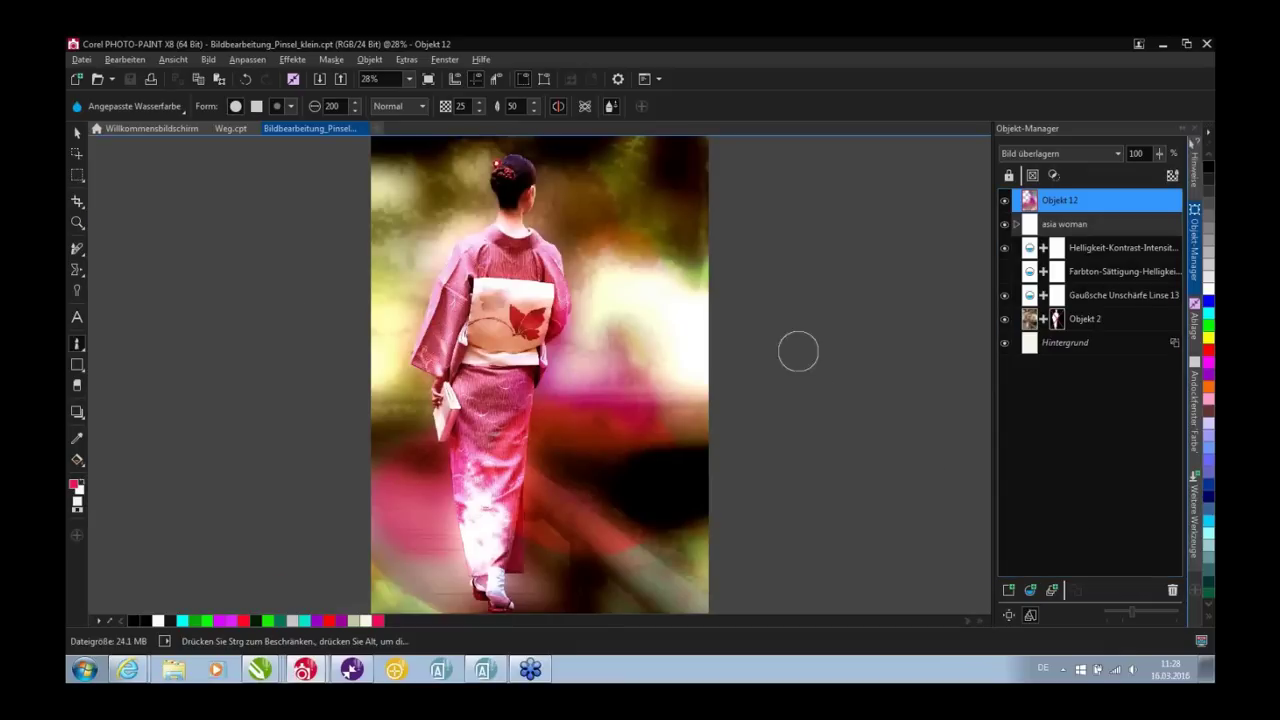
{"action": "left_click", "coordinate": [260, 668]}
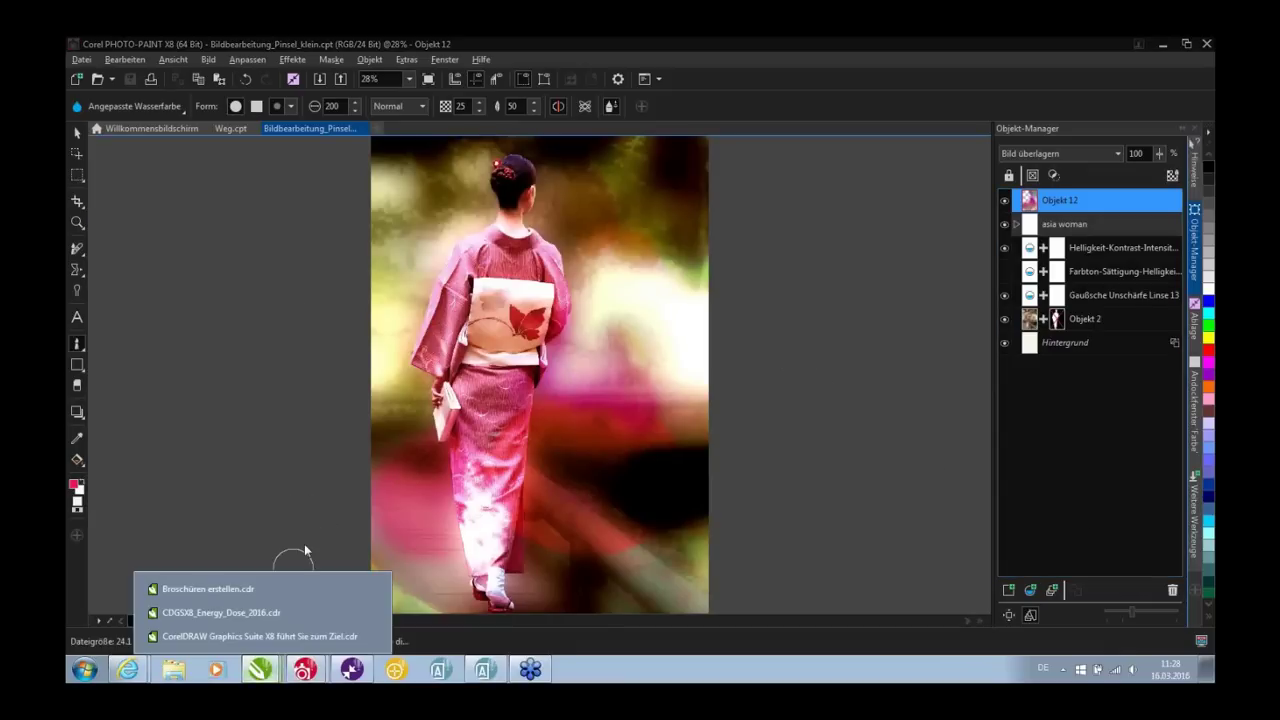
{"action": "left_click", "coordinate": [237, 610]}
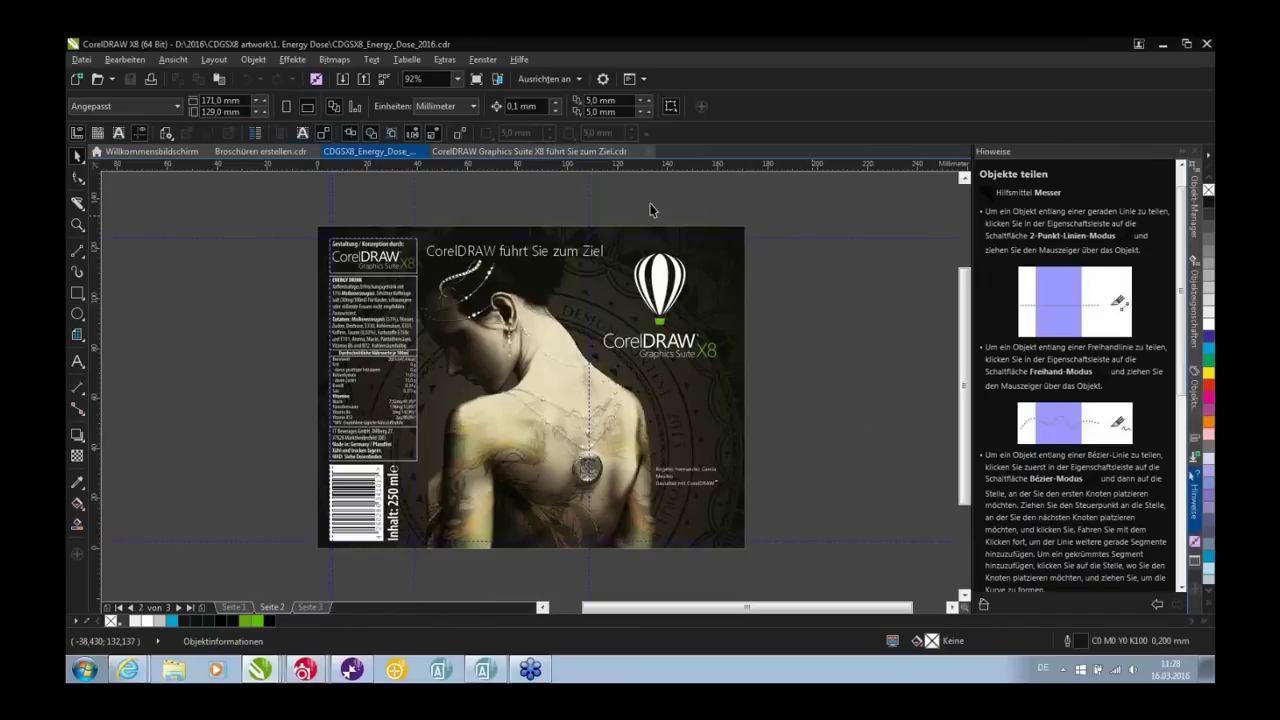
In Options > Appearance, compare the Light and Medium themes, then settle on the Black theme
{"action": "left_click", "coordinate": [441, 62]}
{"action": "left_click", "coordinate": [463, 94]}
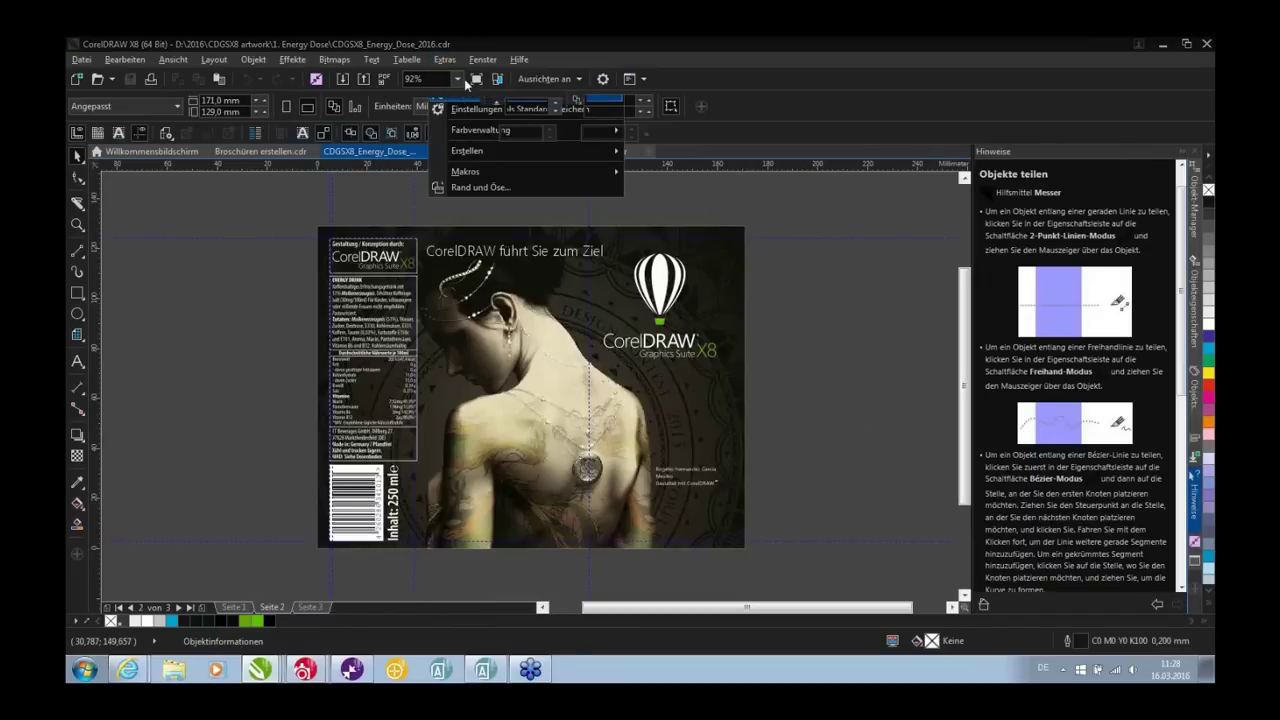
{"action": "left_click", "coordinate": [440, 189]}
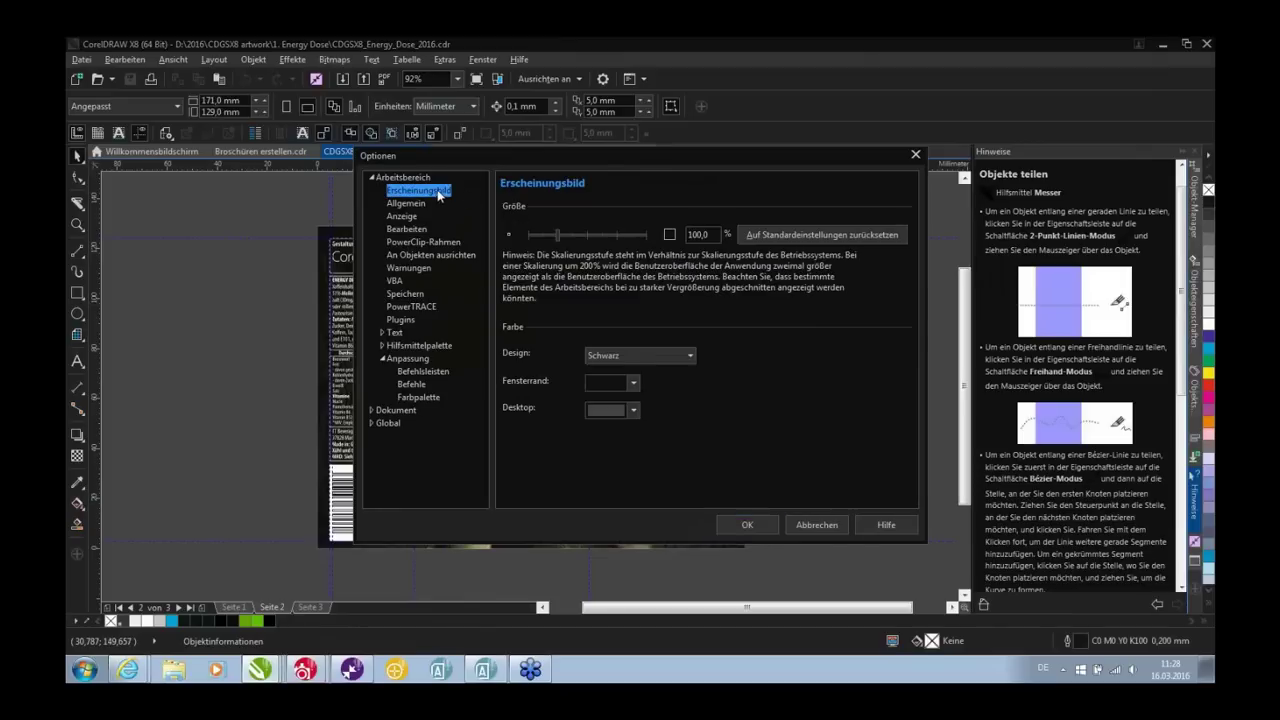
{"action": "left_click", "coordinate": [612, 357]}
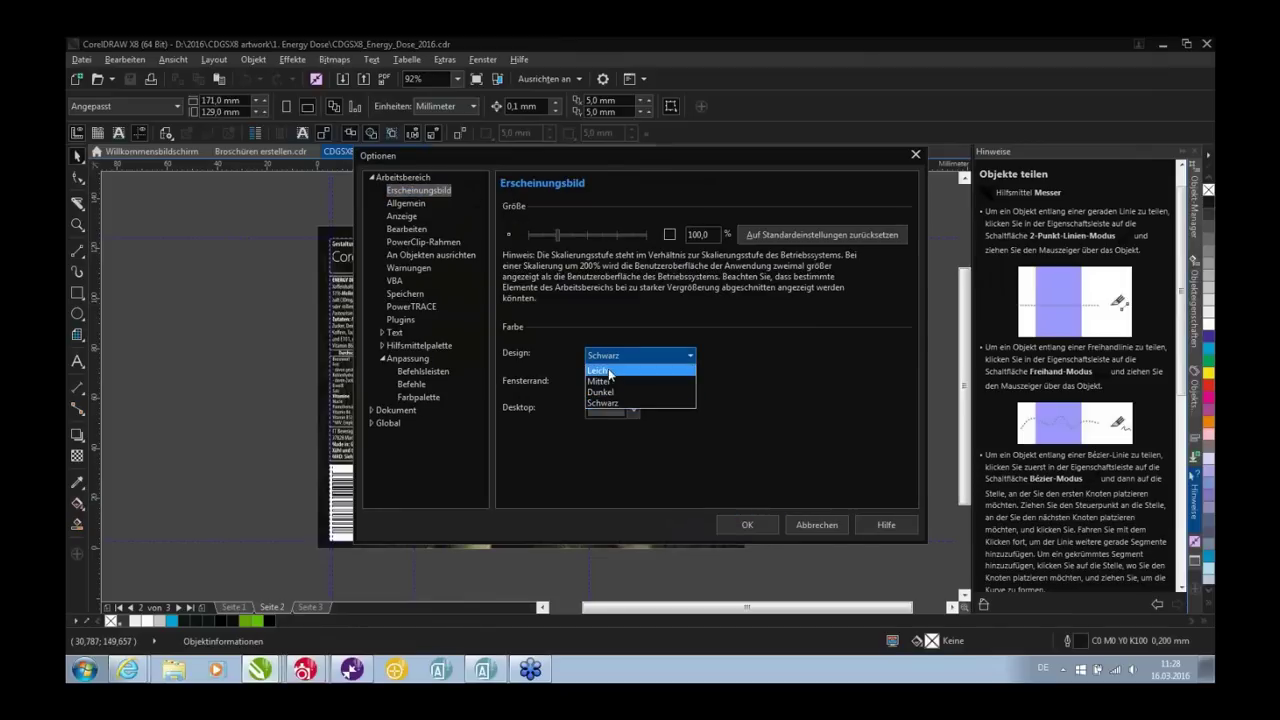
{"action": "left_click", "coordinate": [609, 371]}
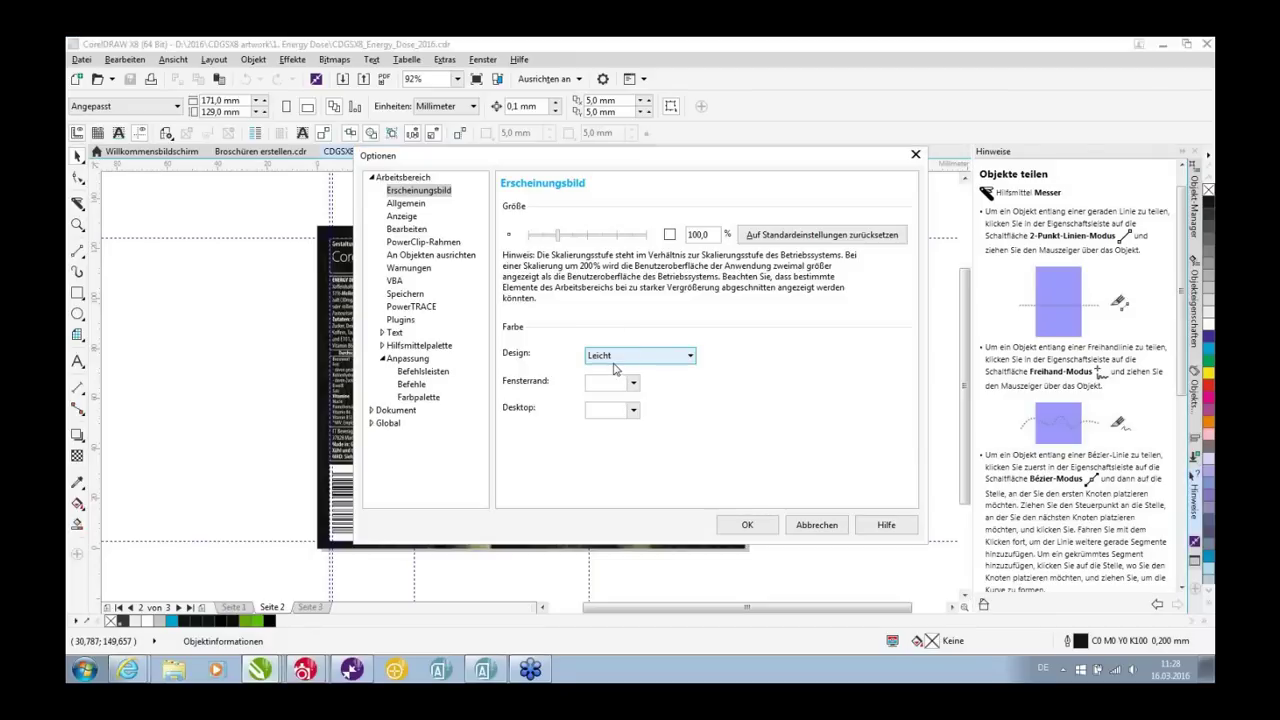
{"action": "left_click", "coordinate": [616, 362]}
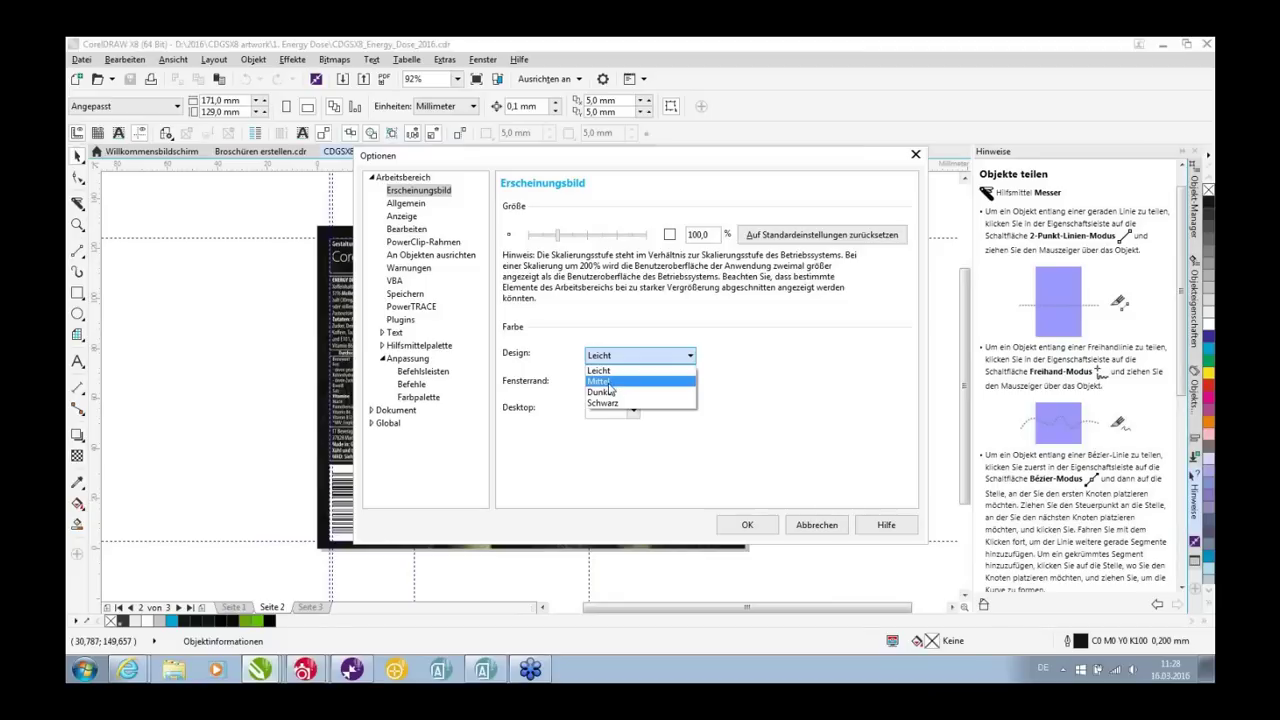
{"action": "left_click", "coordinate": [608, 382]}
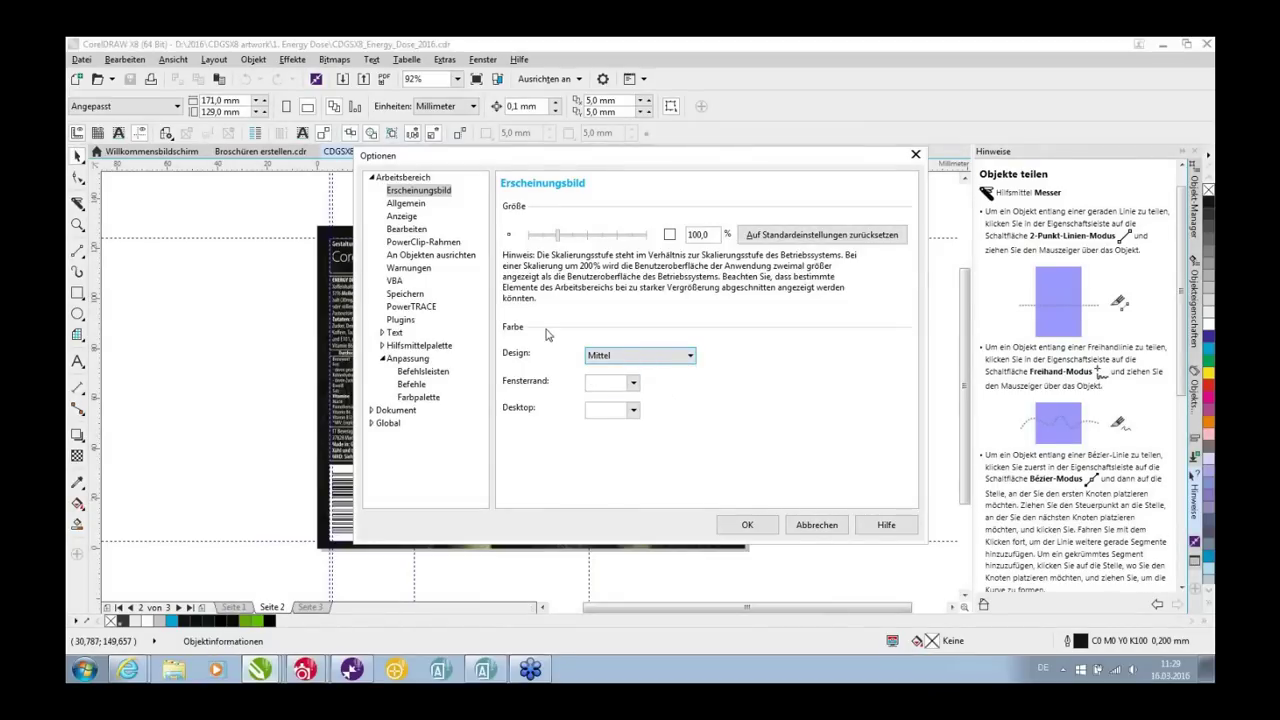
{"action": "left_click", "coordinate": [608, 357]}
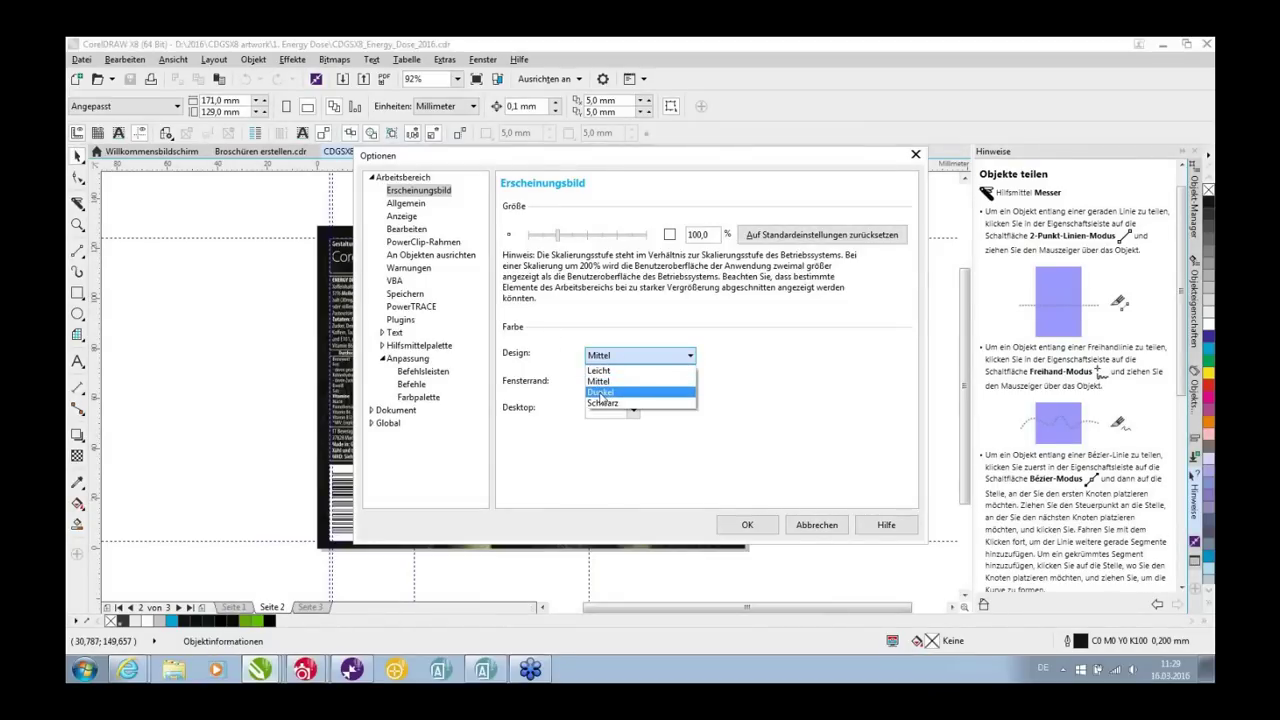
{"action": "left_click", "coordinate": [603, 405]}
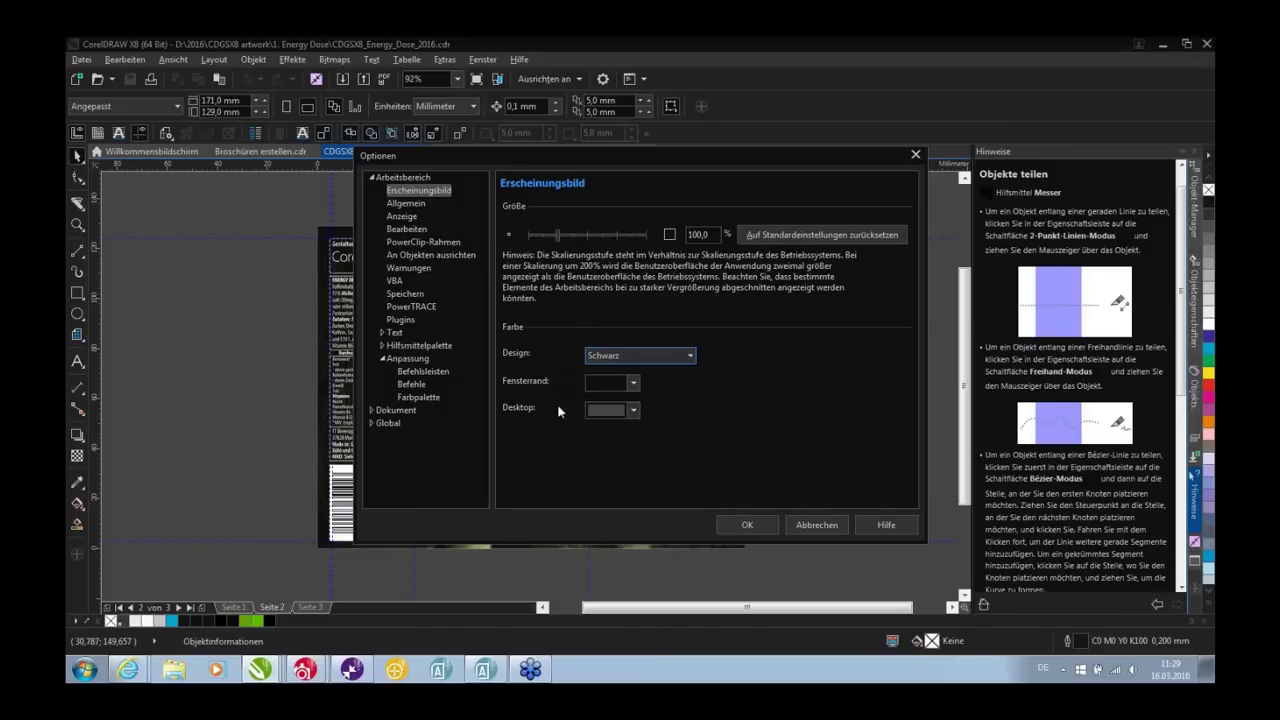
Set a near-black window border colour and confirm the options with OK
{"action": "left_click", "coordinate": [631, 389]}
{"action": "left_click", "coordinate": [631, 388]}
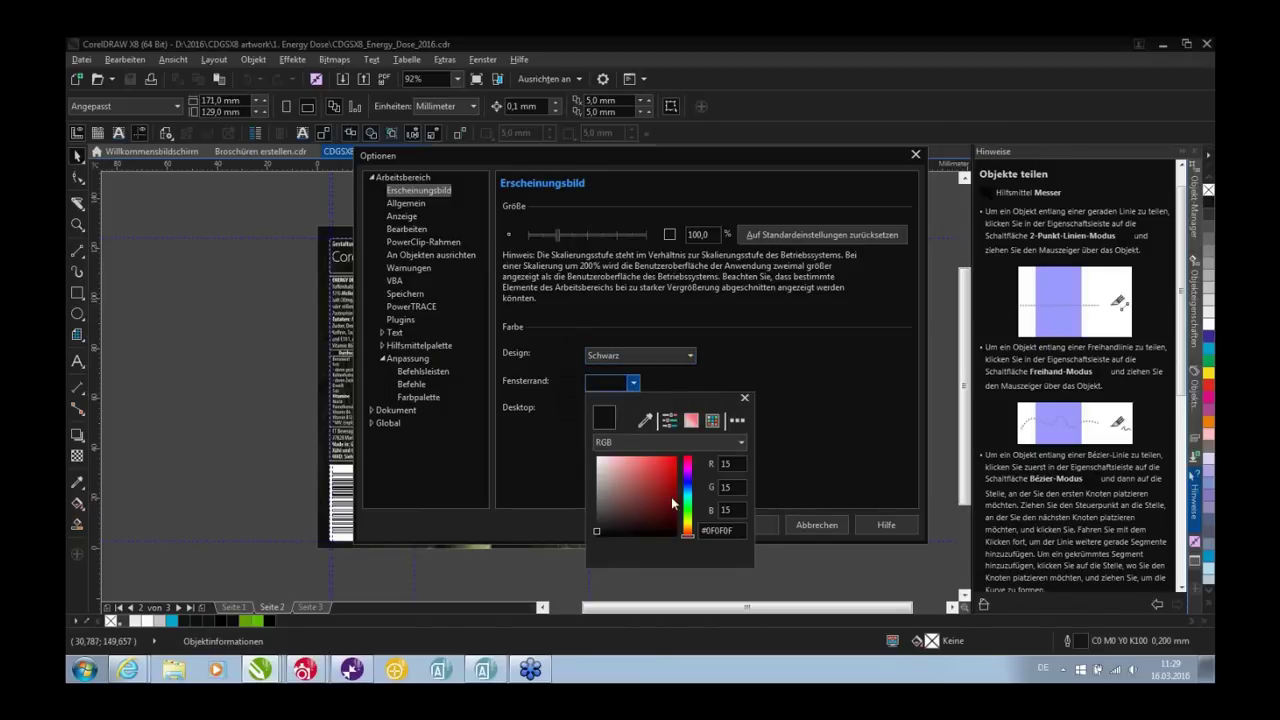
{"action": "left_click", "coordinate": [687, 485]}
{"action": "left_click", "coordinate": [668, 481]}
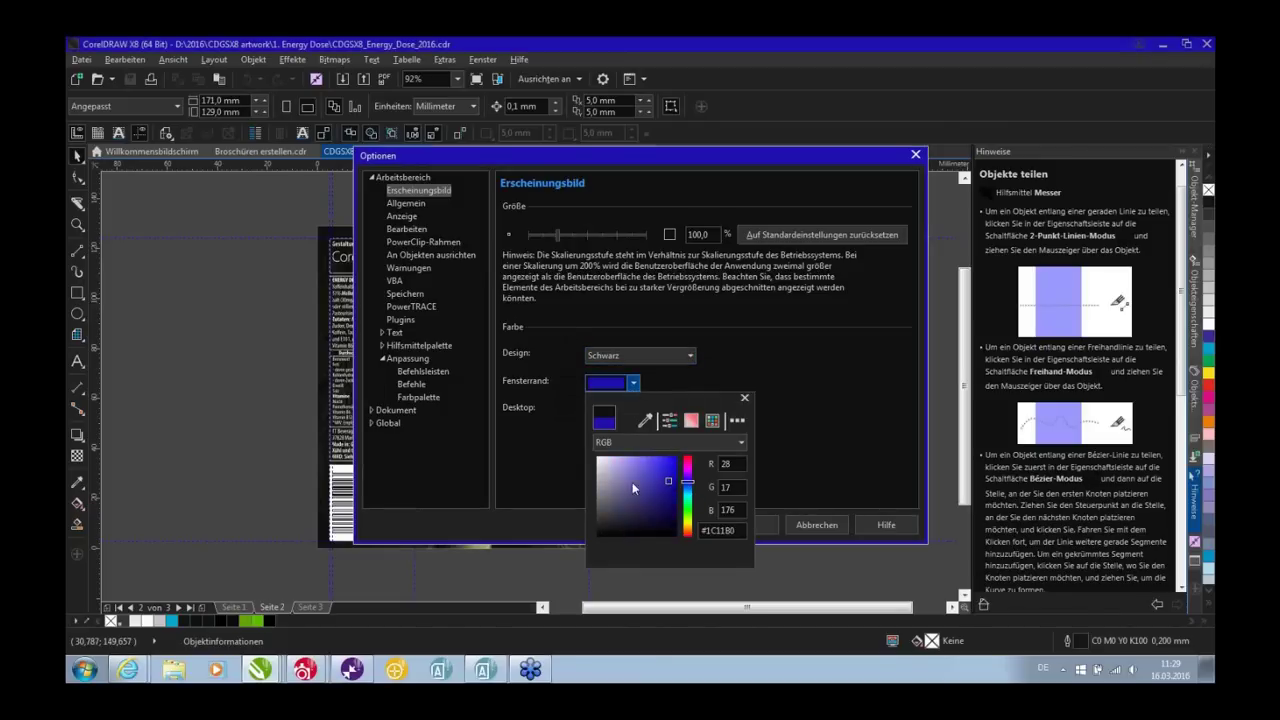
{"action": "left_click", "coordinate": [658, 527]}
{"action": "left_click", "coordinate": [744, 397]}
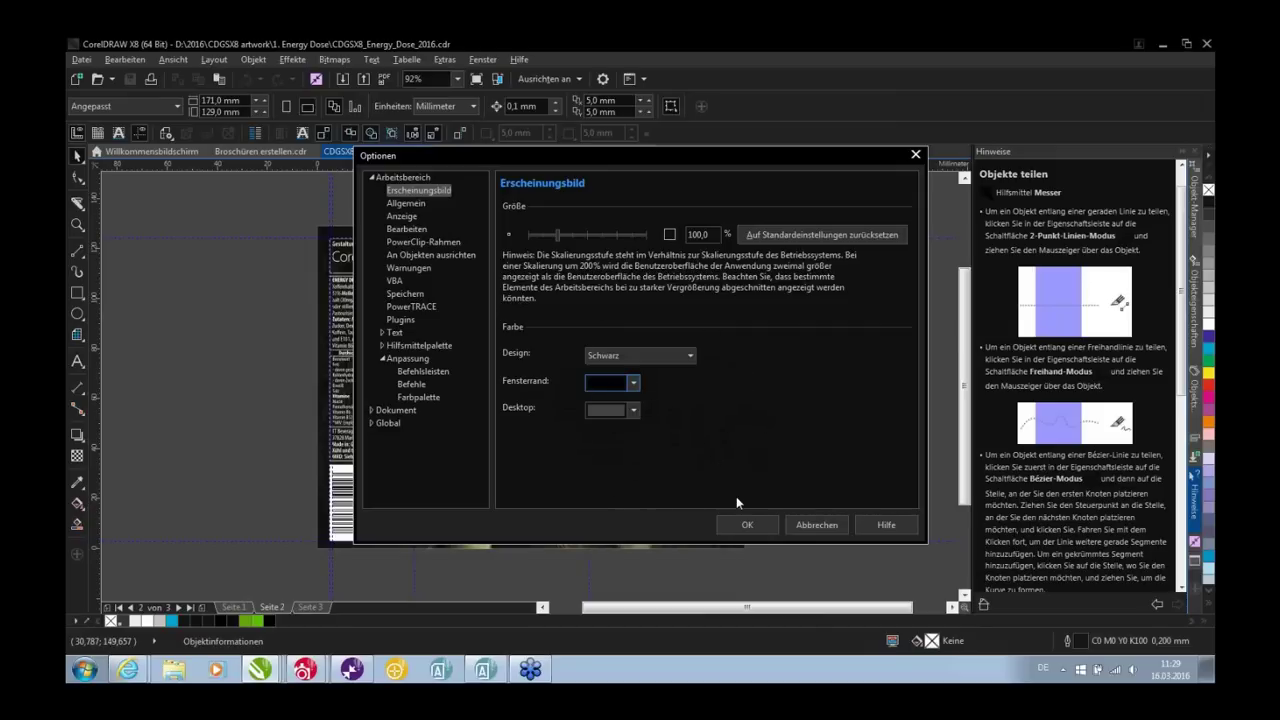
{"action": "left_click", "coordinate": [748, 527]}
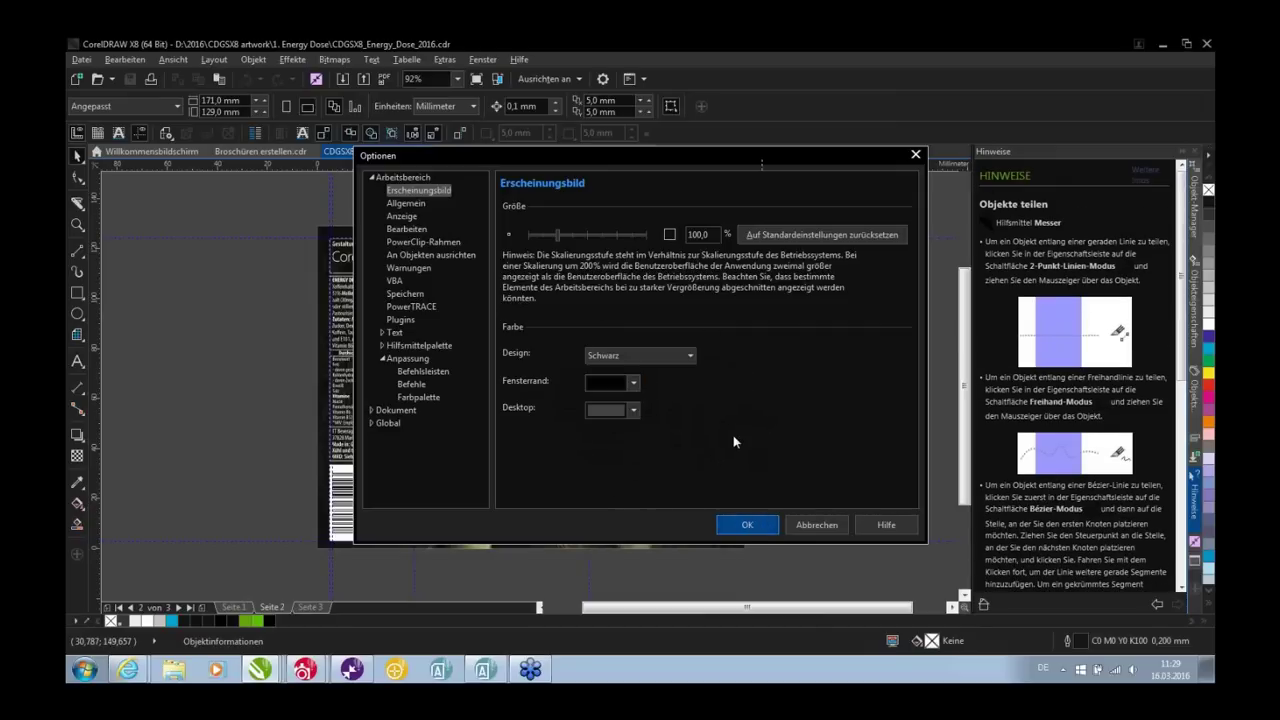
{"action": "left_click", "coordinate": [748, 527]}
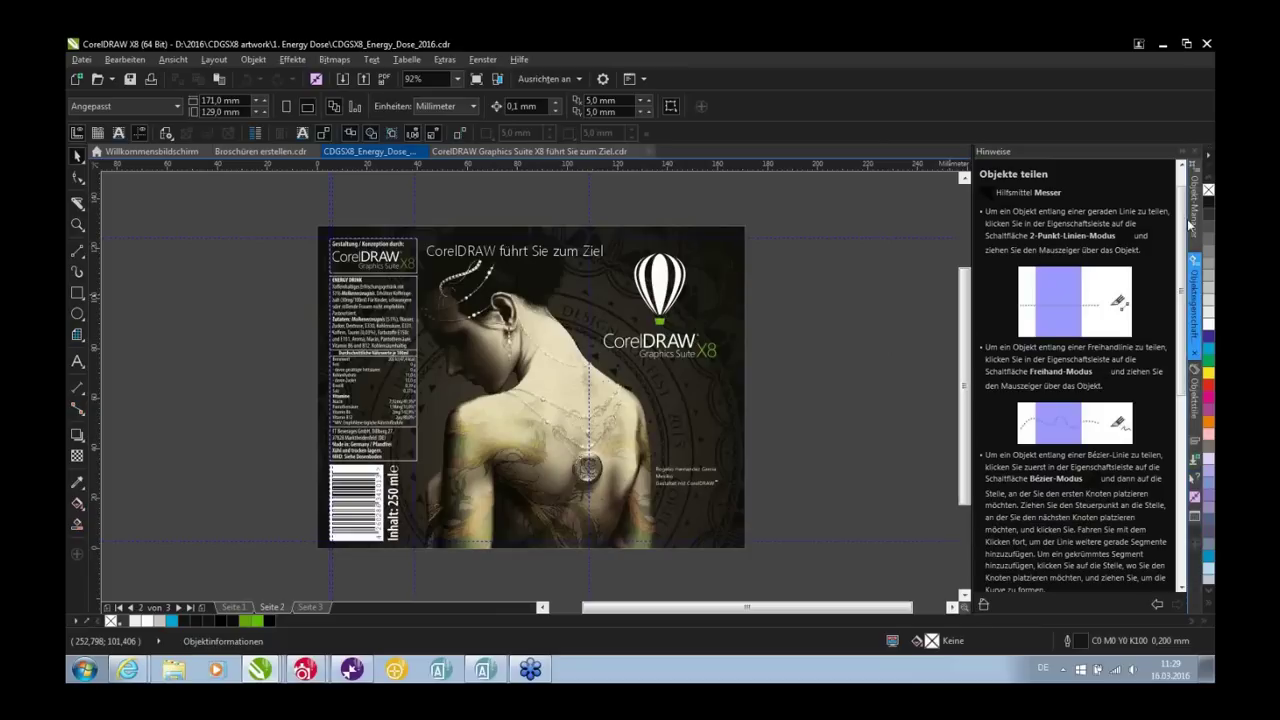
Show the Object Properties docker, then the Object Manager listing pages and layers
{"action": "left_click", "coordinate": [1194, 300]}
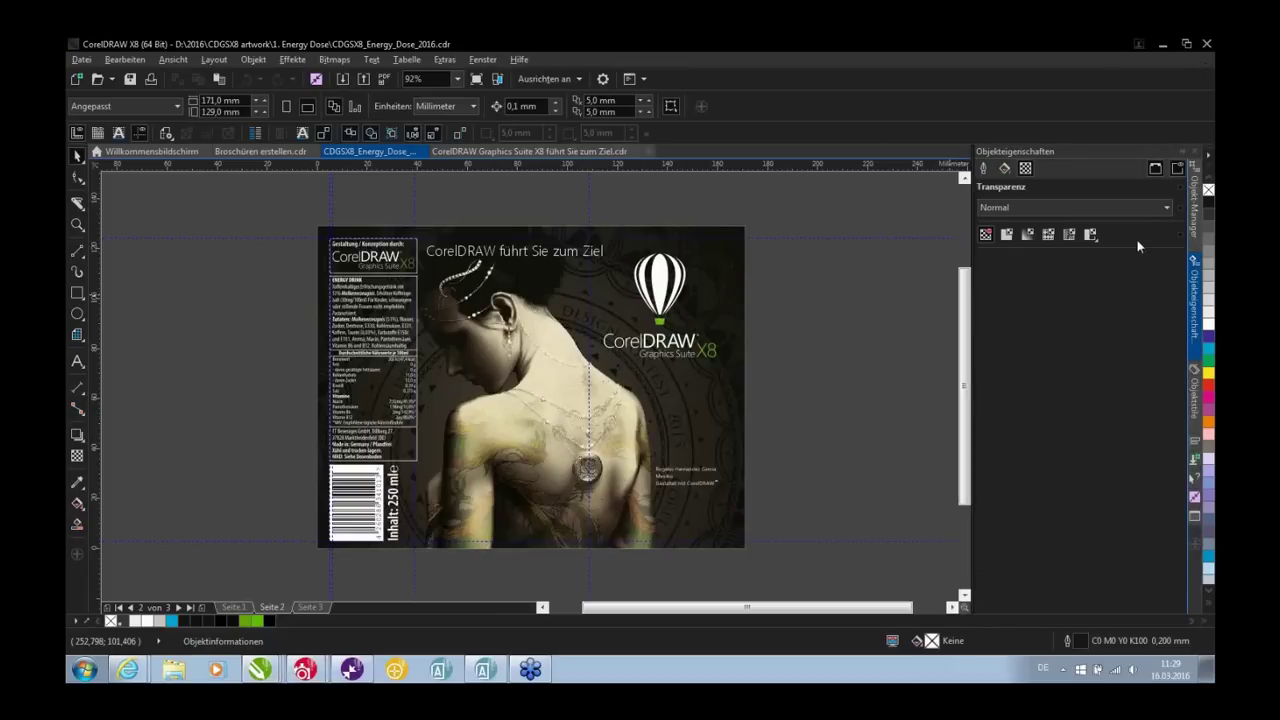
{"action": "left_click", "coordinate": [1195, 215]}
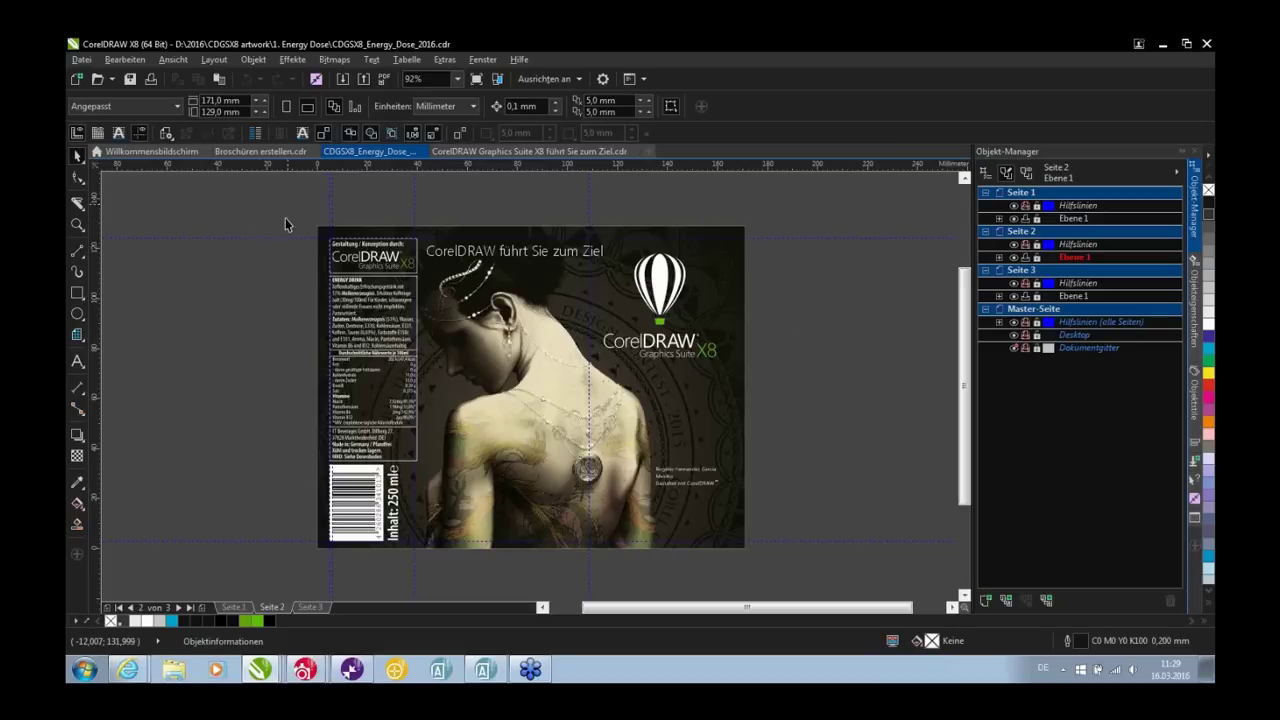
{"action": "left_click", "coordinate": [84, 61]}
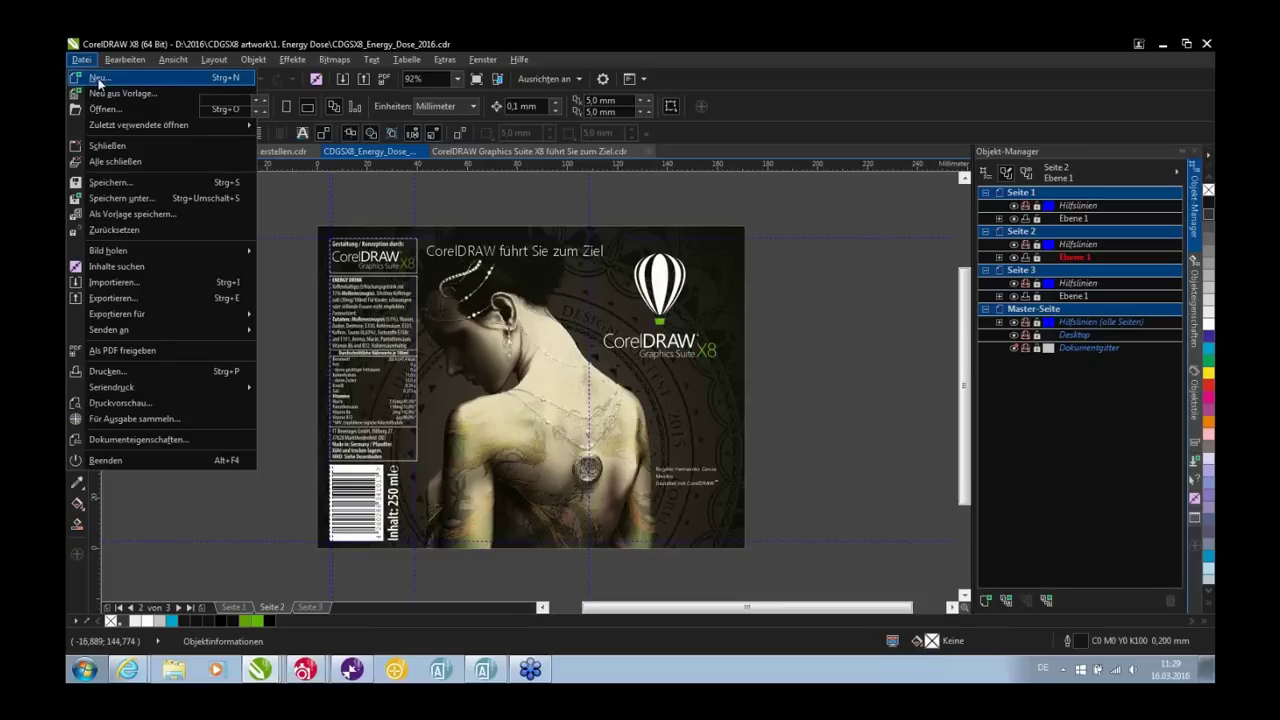
Create a new document and import page 2 of the pr_la_dr PDF, centred on the page
{"action": "left_click", "coordinate": [93, 77]}
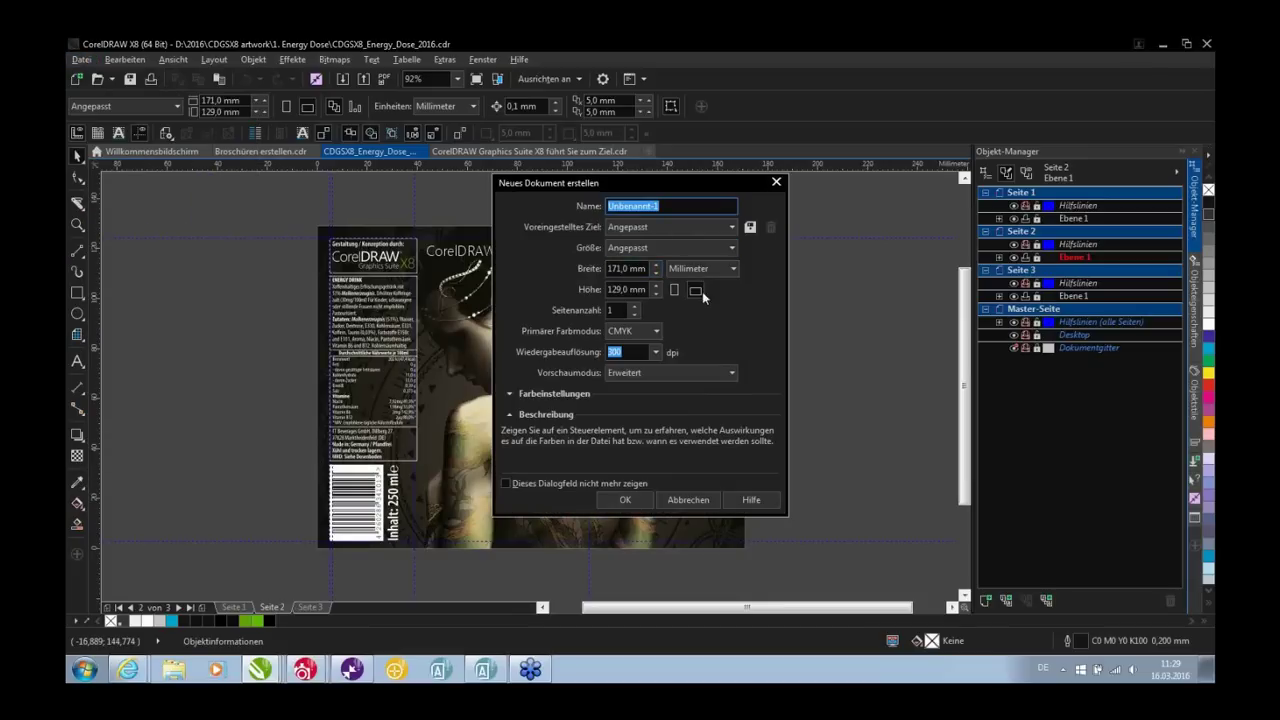
{"action": "left_click", "coordinate": [641, 506]}
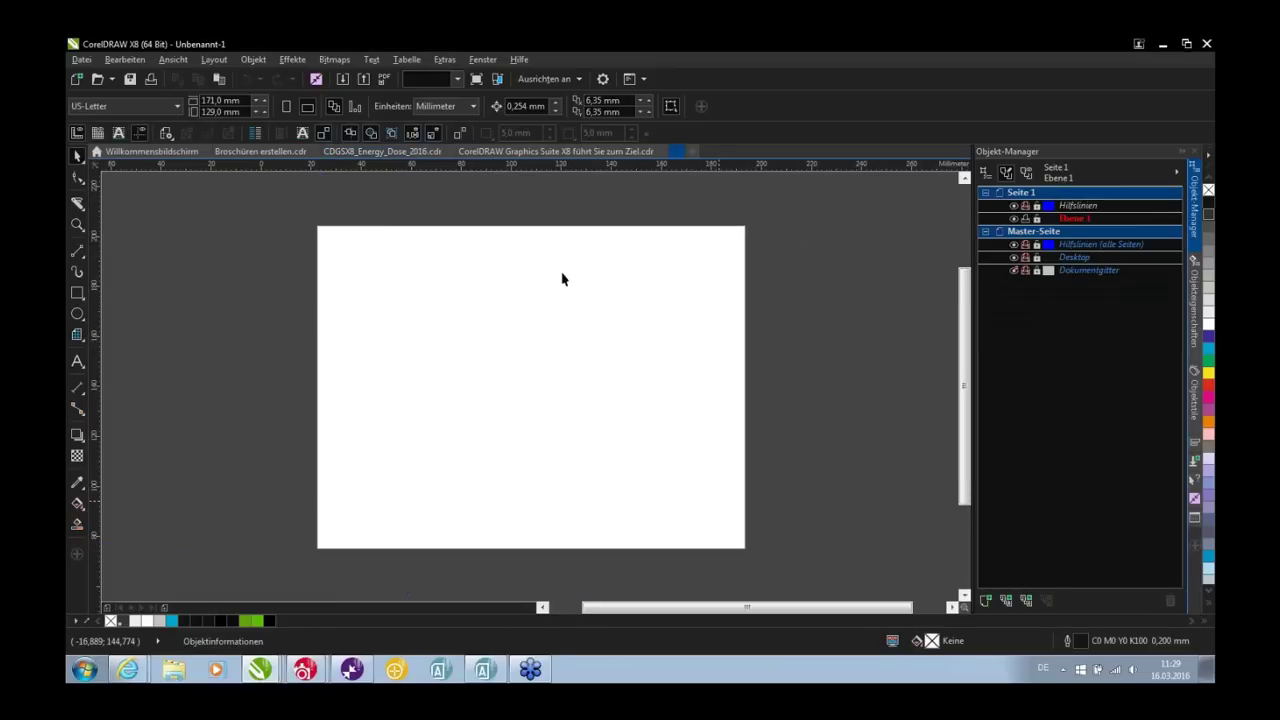
{"action": "right_click", "coordinate": [276, 238]}
{"action": "left_click", "coordinate": [330, 296]}
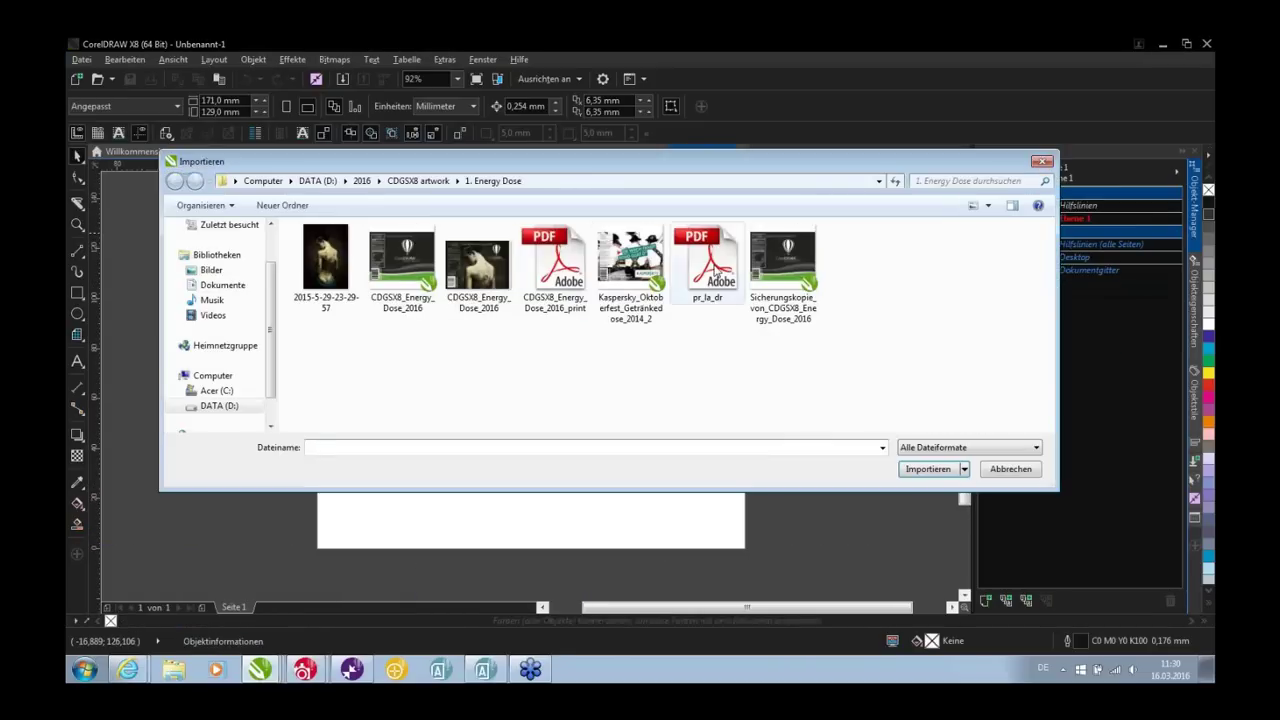
{"action": "double_click", "coordinate": [714, 268]}
{"action": "left_click_drag", "start_coordinate": [587, 381], "coordinate": [524, 381]}
{"action": "type", "text": "2,3"}
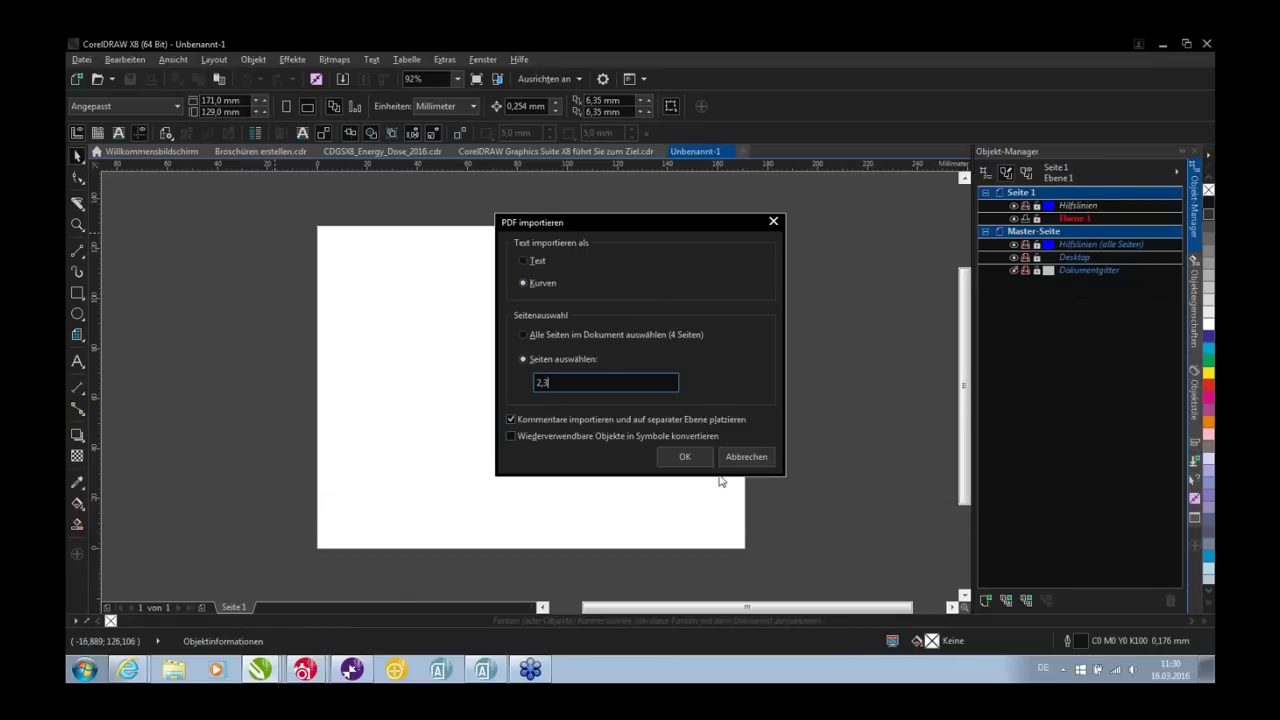
{"action": "left_click", "coordinate": [685, 457]}
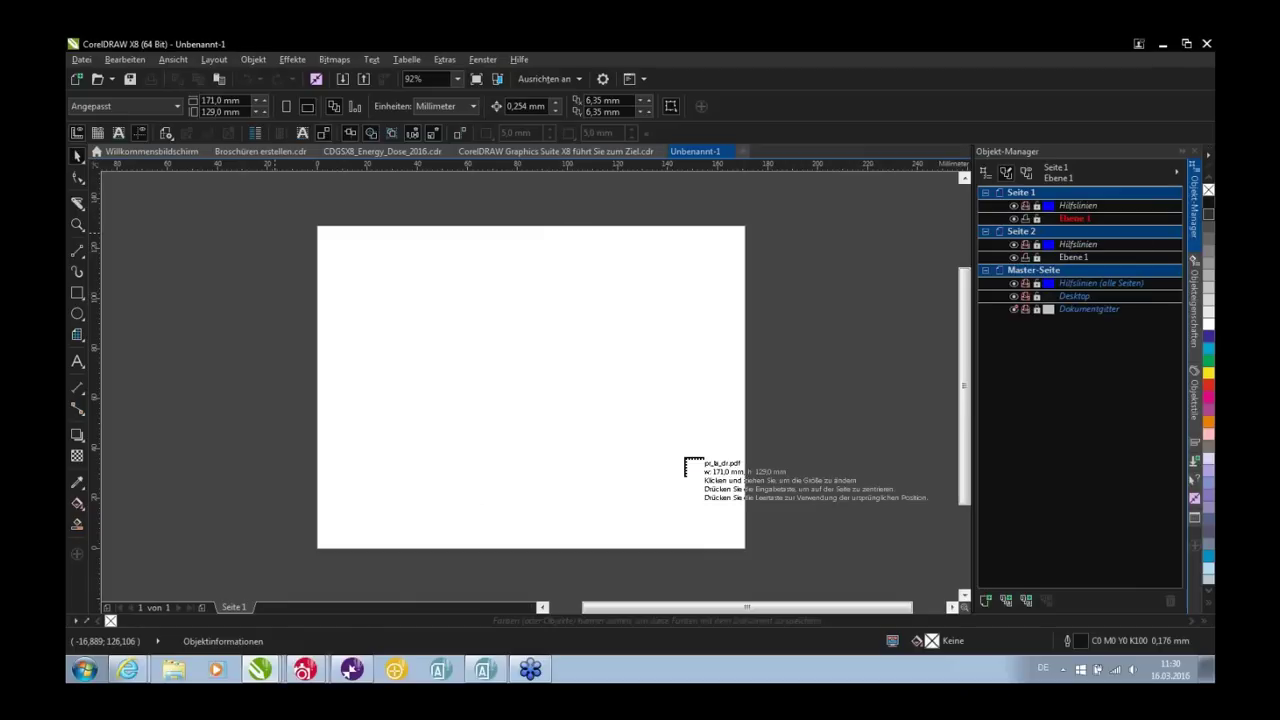
{"action": "key", "text": "Return"}
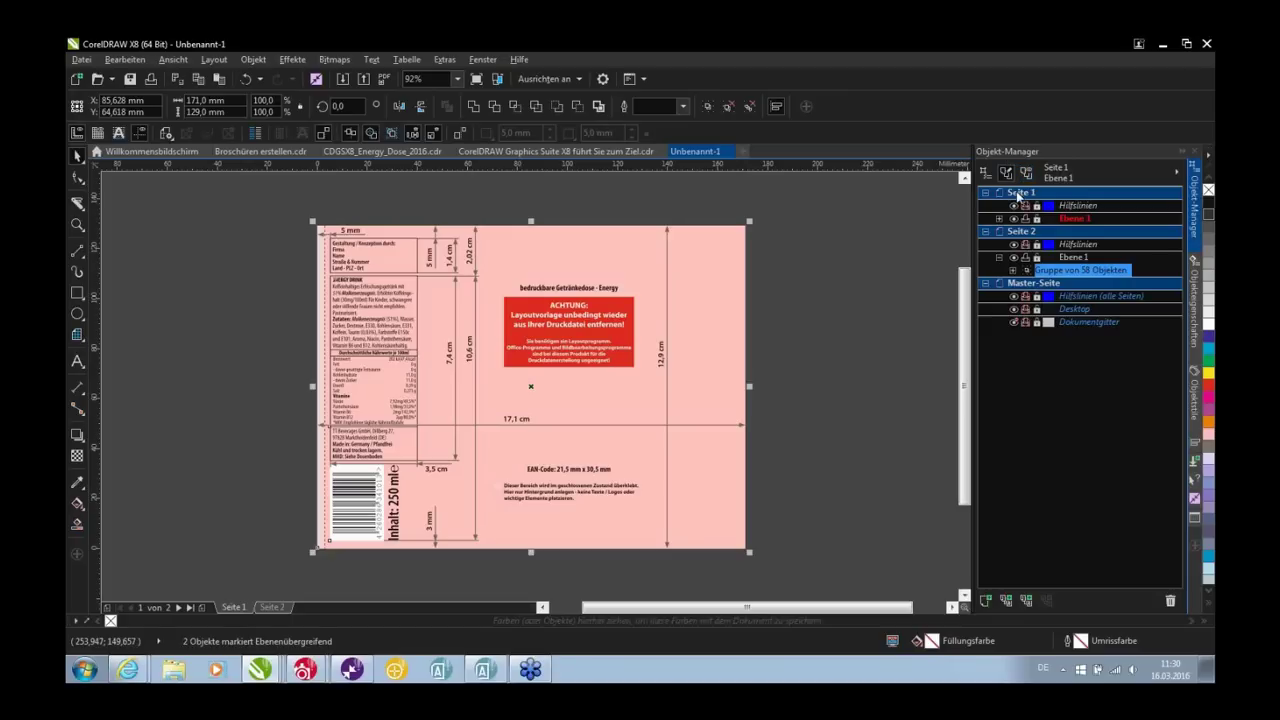
Rename the first page to 'Stanze' and select the 58-object group on page 2
{"action": "left_click", "coordinate": [1020, 194]}
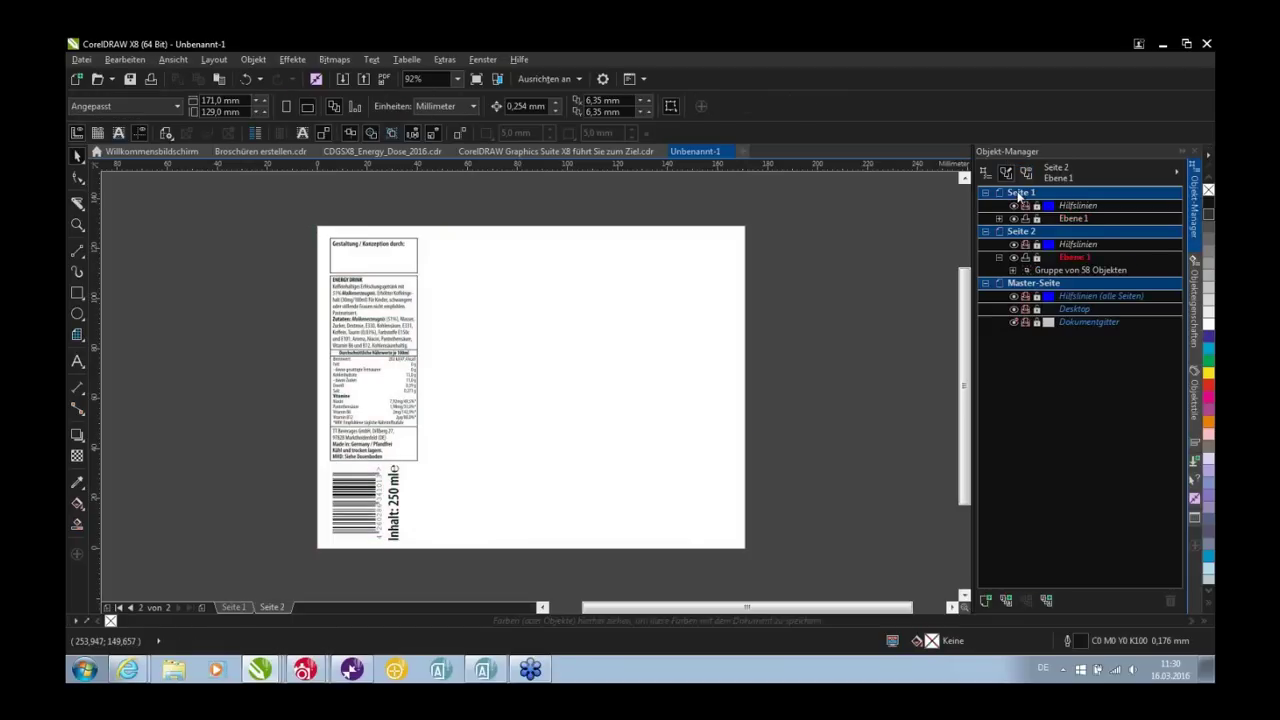
{"action": "left_click", "coordinate": [1021, 193]}
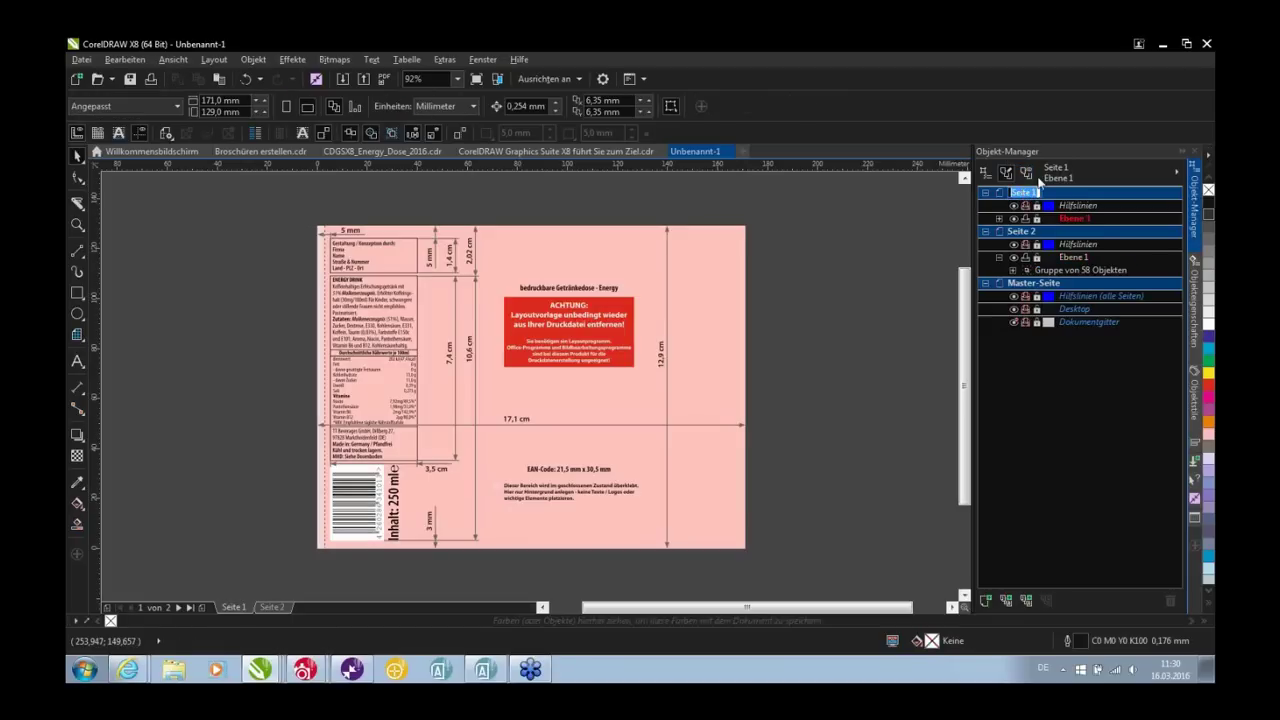
{"action": "type", "text": "Stanze"}
{"action": "left_click", "coordinate": [1040, 232]}
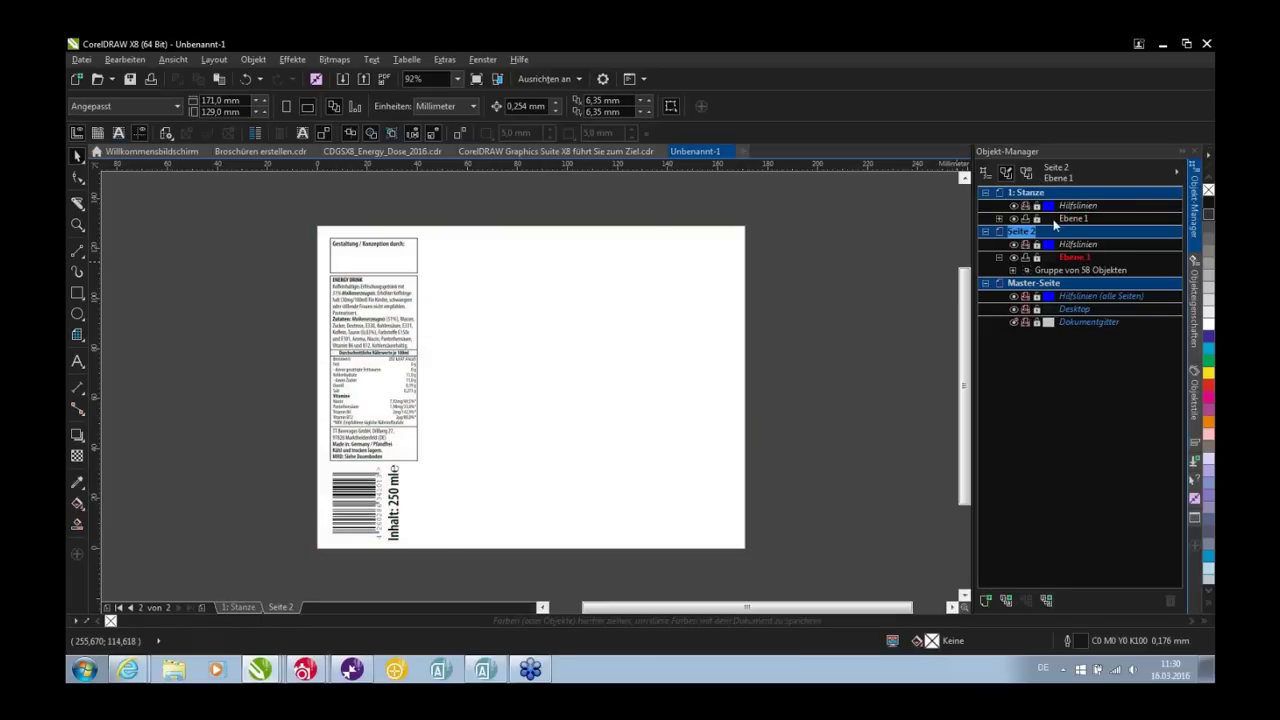
{"action": "left_click", "coordinate": [1030, 271]}
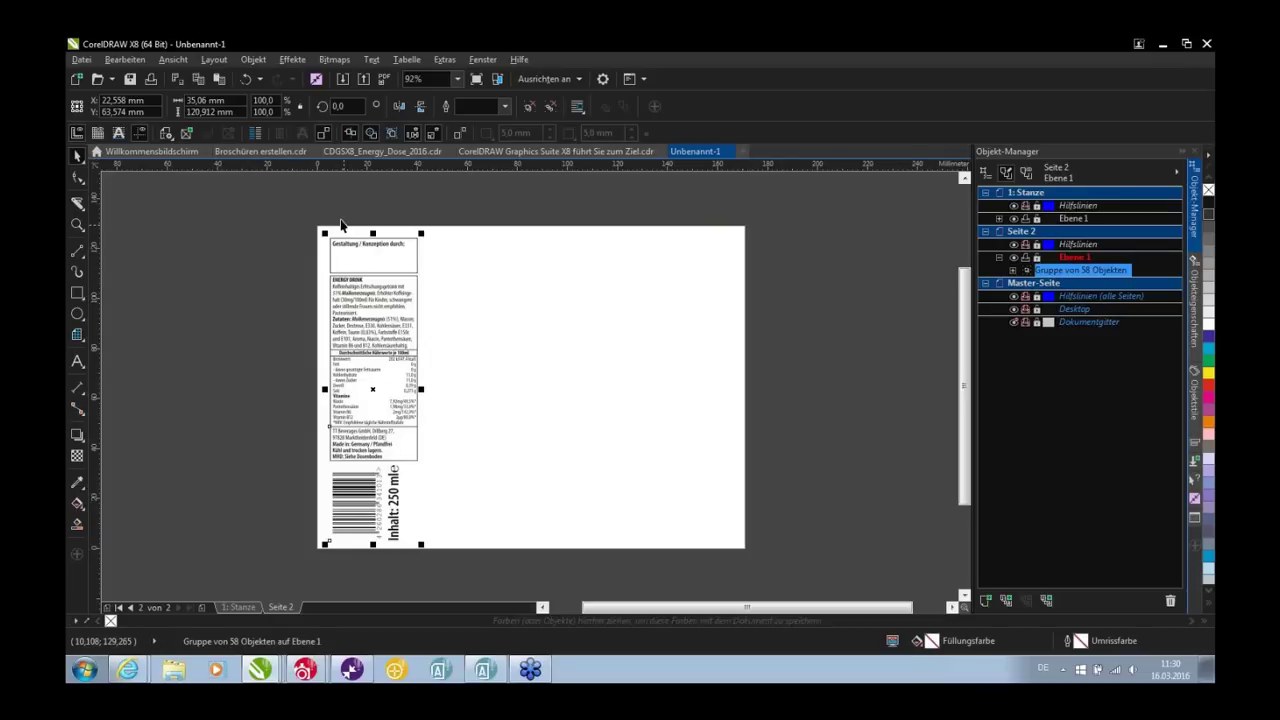
Draw a rectangle over the page and size it 171 × 129 mm
{"action": "left_click", "coordinate": [77, 293]}
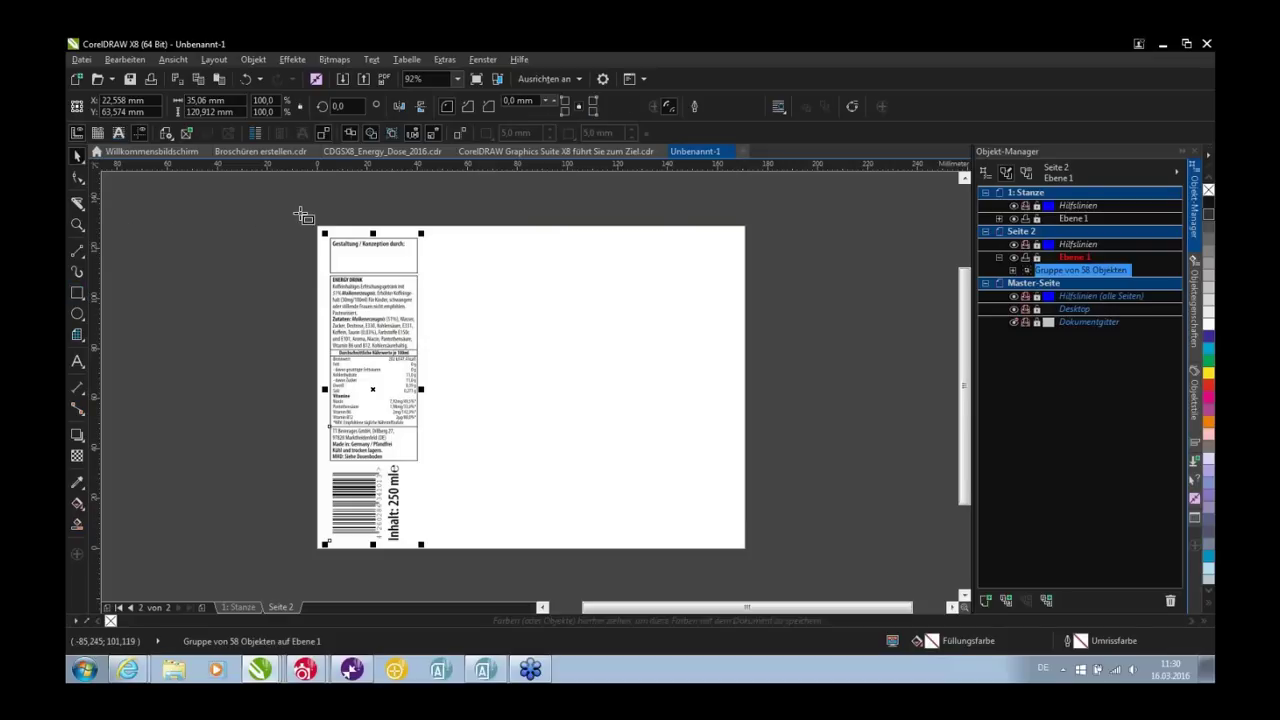
{"action": "left_click_drag", "start_coordinate": [318, 227], "coordinate": [745, 549]}
{"action": "left_click_drag", "start_coordinate": [240, 101], "coordinate": [187, 101]}
{"action": "type", "text": "1"}
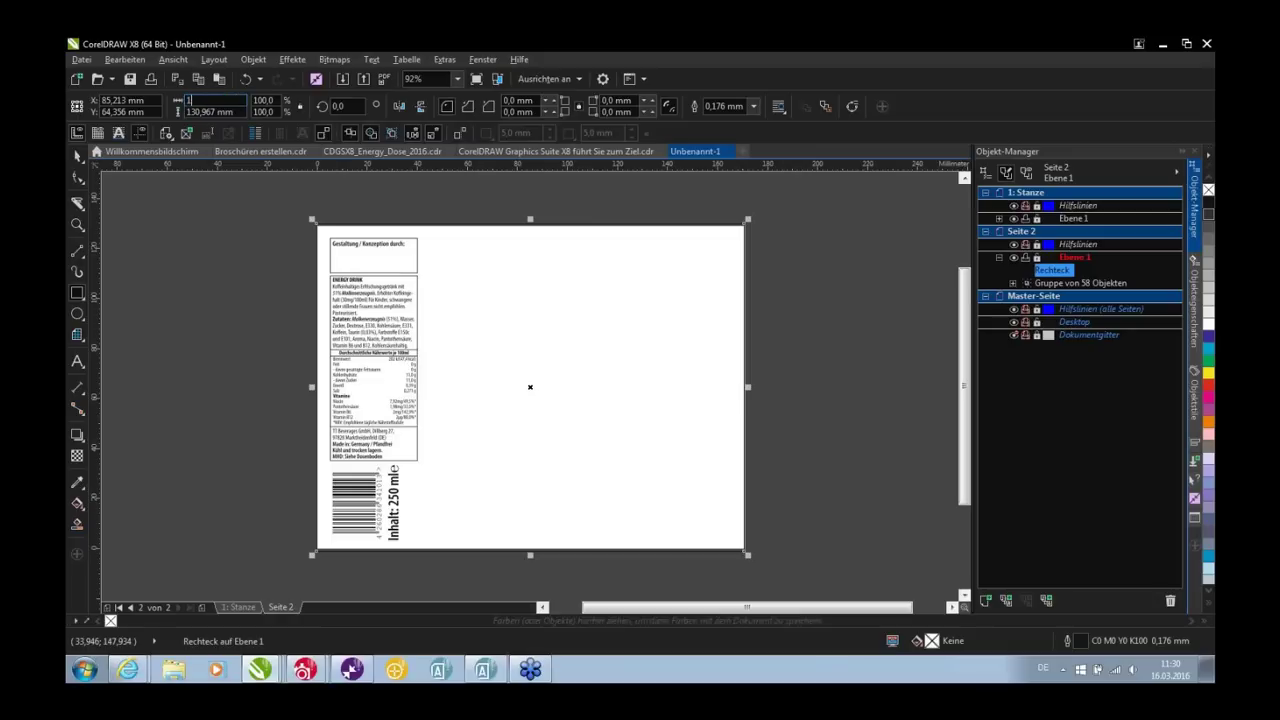
{"action": "type", "text": "71"}
{"action": "left_click_drag", "start_coordinate": [233, 112], "coordinate": [170, 113]}
{"action": "type", "text": "13"}
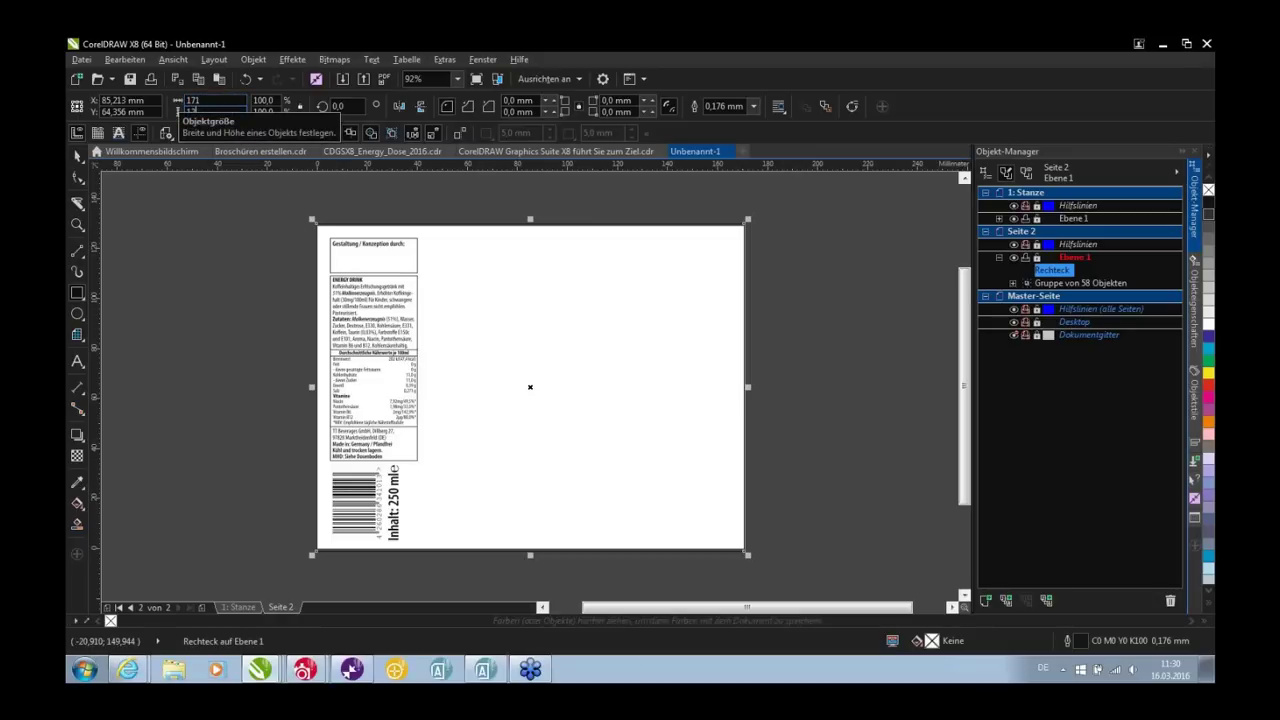
{"action": "type", "text": "9"}
{"action": "key", "text": "Return"}
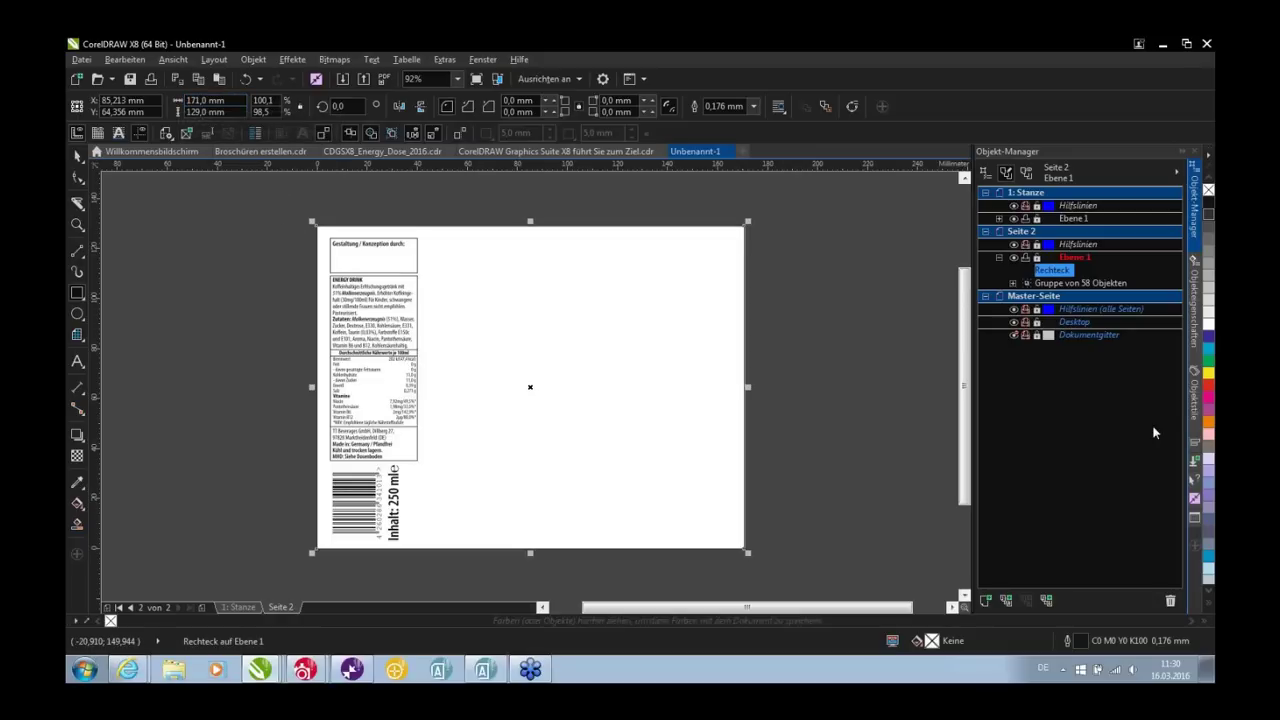
Centre the rectangle on the page, fill it cyan with no outline, then reselect the 58-object group
{"action": "left_click", "coordinate": [1195, 446]}
{"action": "left_click", "coordinate": [1016, 205]}
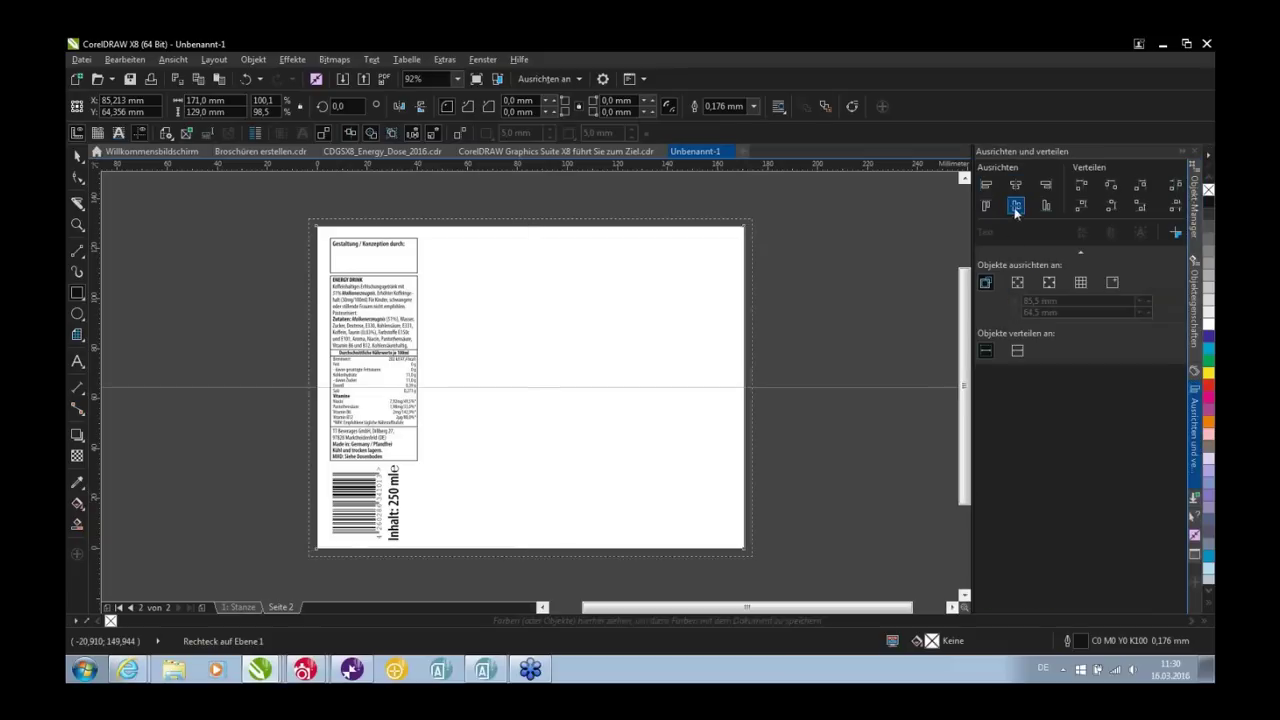
{"action": "left_click", "coordinate": [1208, 342]}
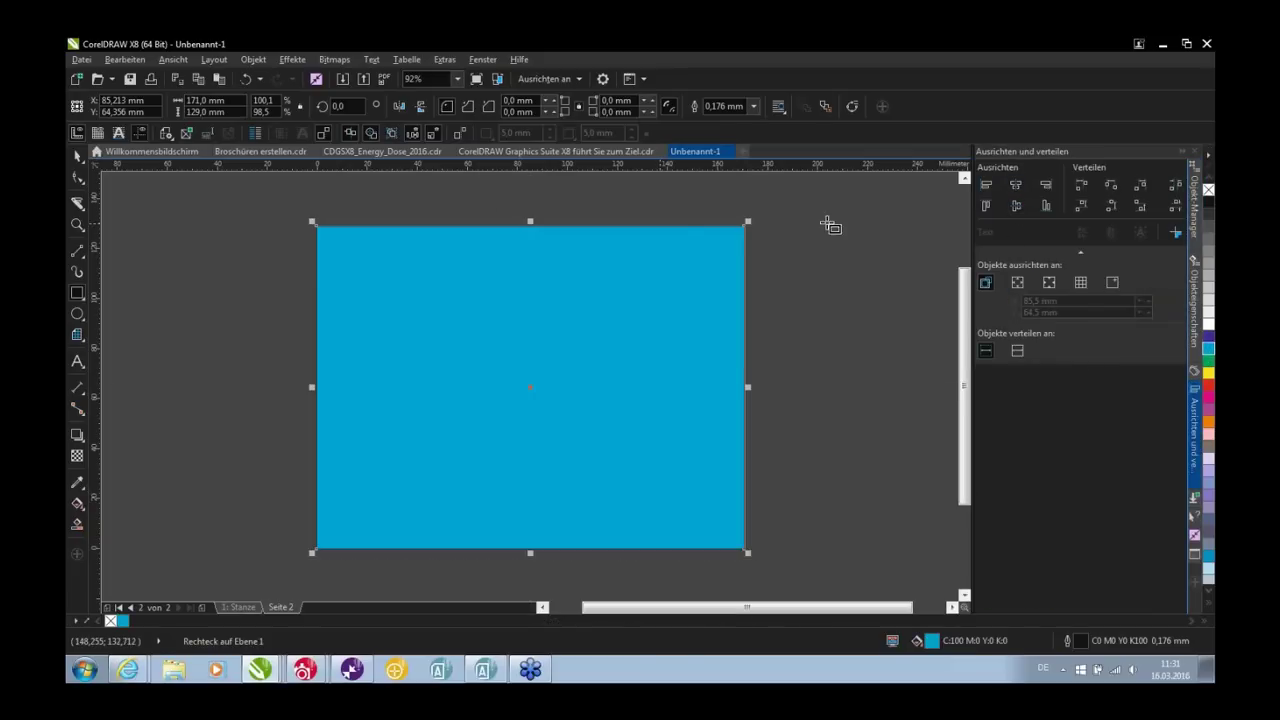
{"action": "right_click", "coordinate": [1209, 193]}
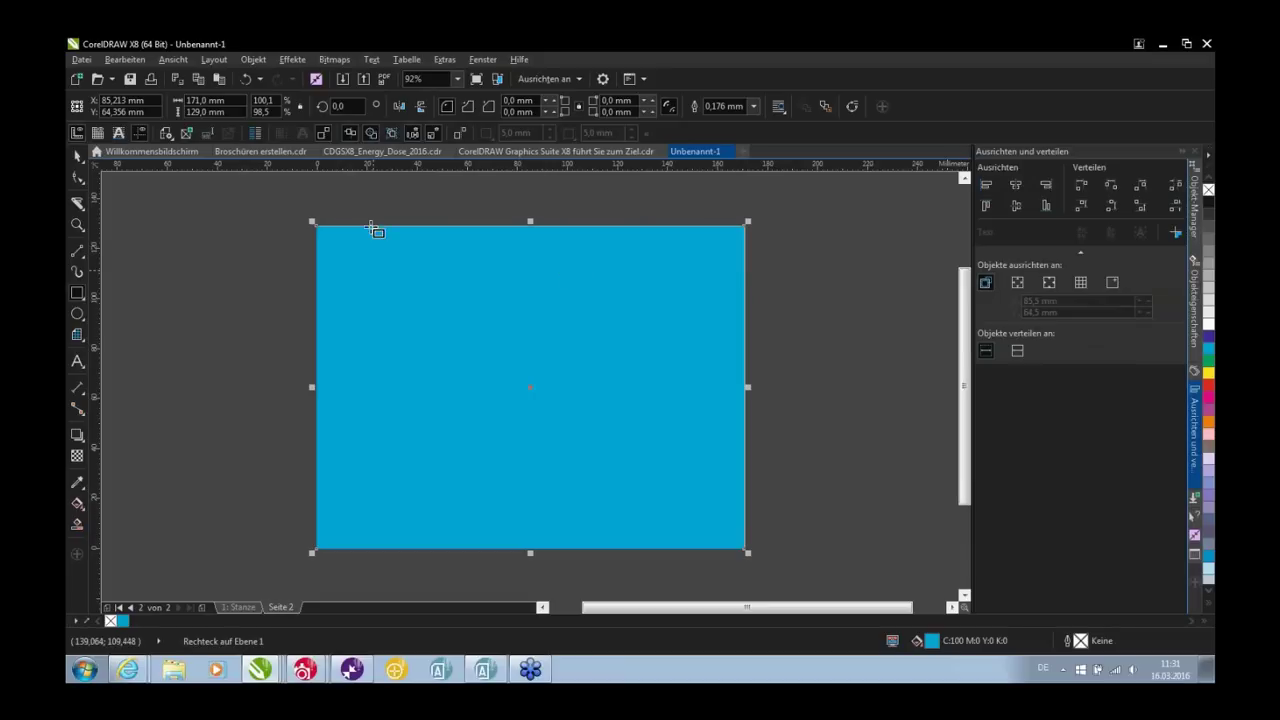
{"action": "left_click", "coordinate": [1196, 213]}
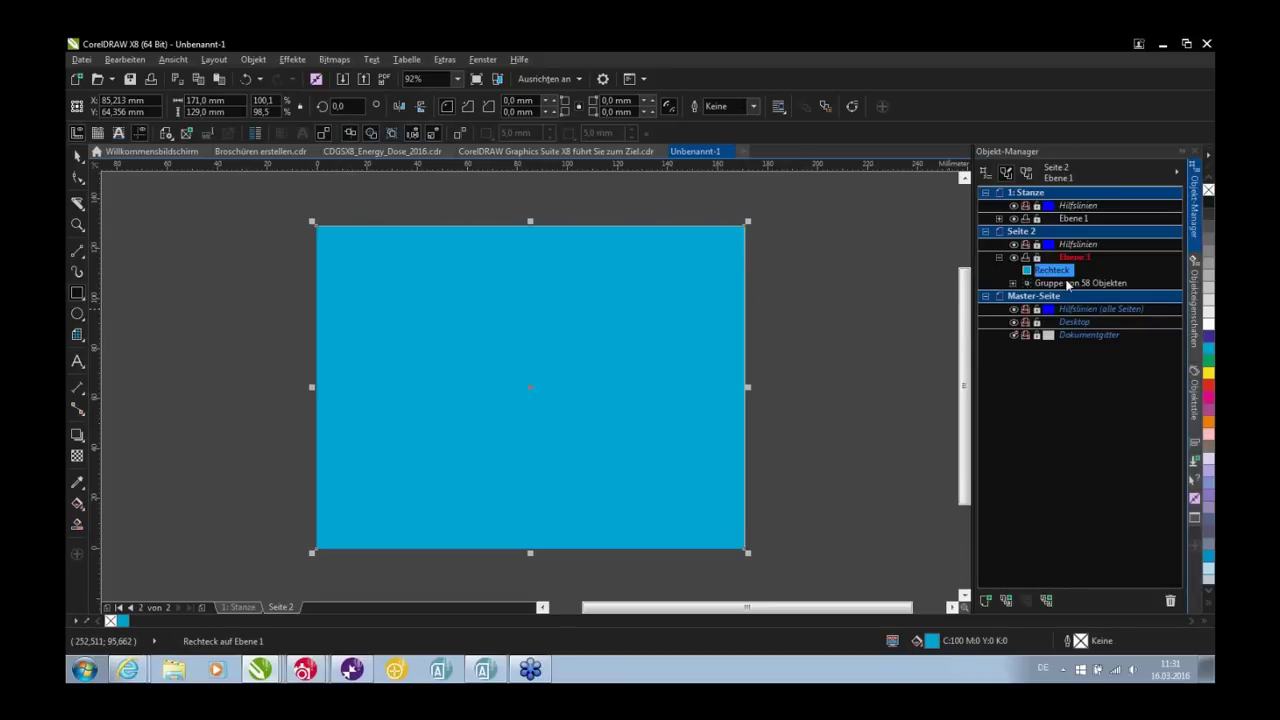
{"action": "left_click", "coordinate": [1060, 285]}
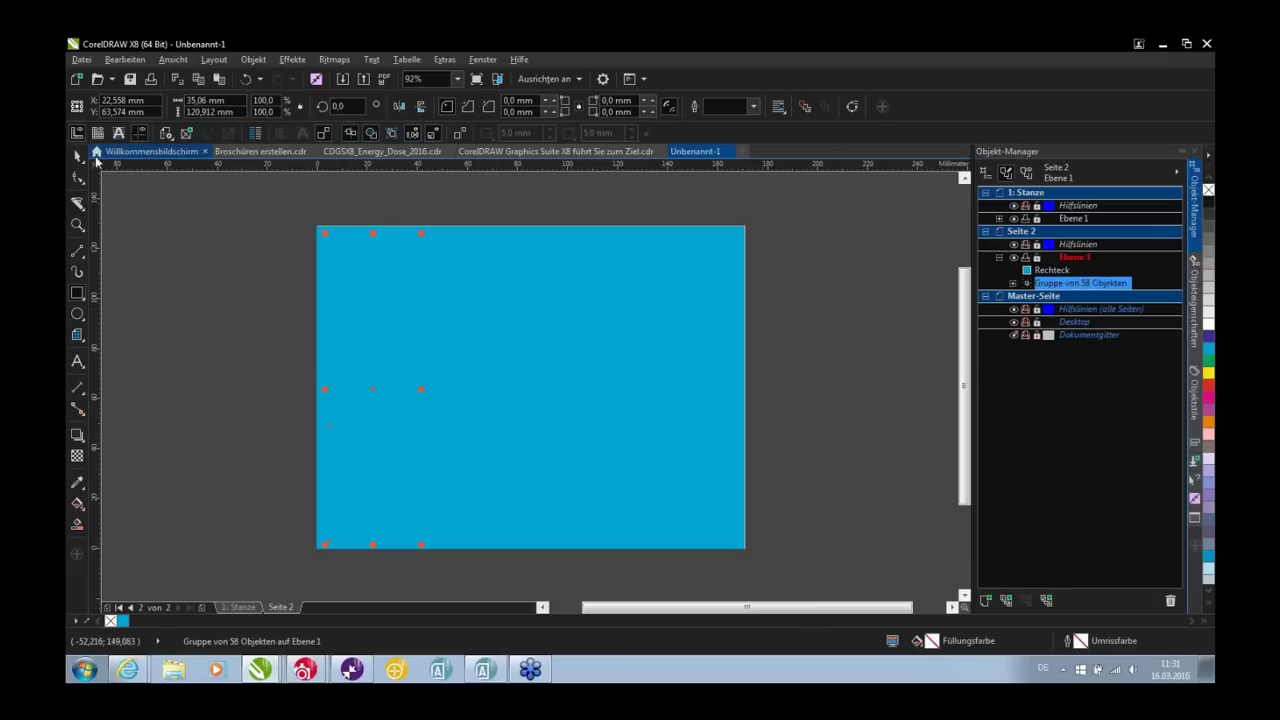
{"action": "left_click", "coordinate": [302, 233]}
{"action": "right_click", "coordinate": [289, 240]}
{"action": "left_click", "coordinate": [349, 298]}
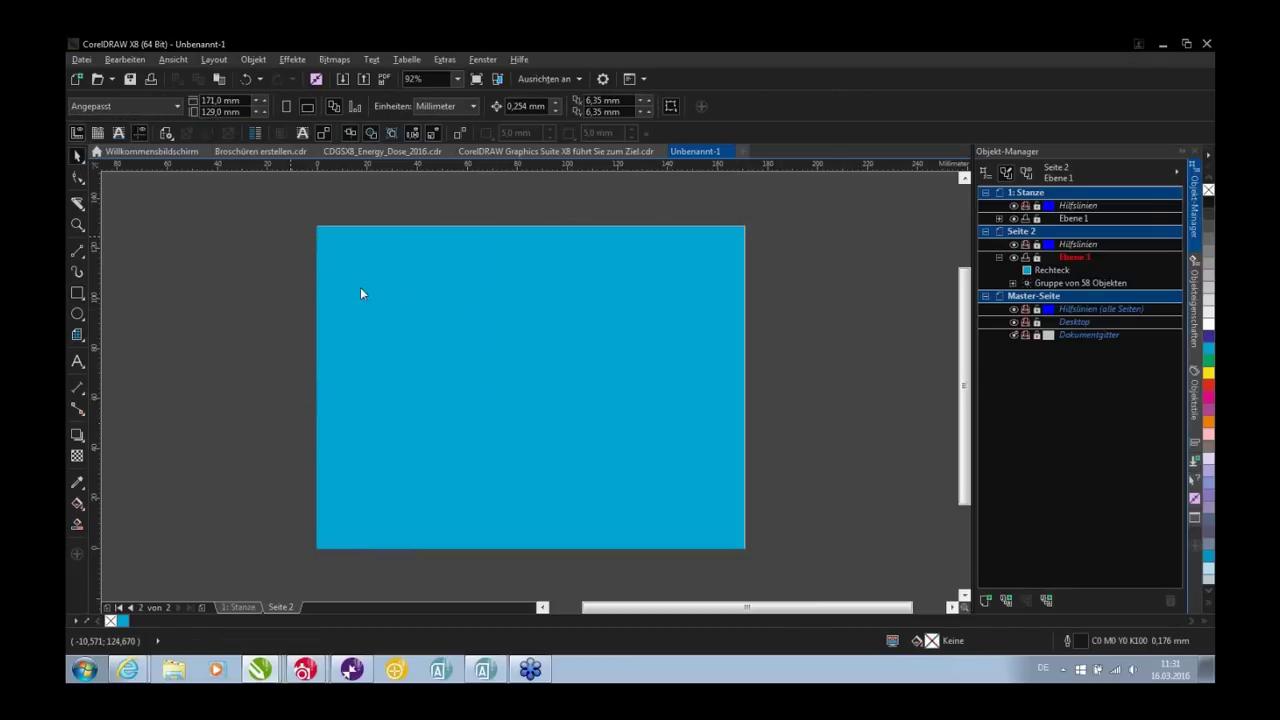
{"action": "double_click", "coordinate": [320, 268]}
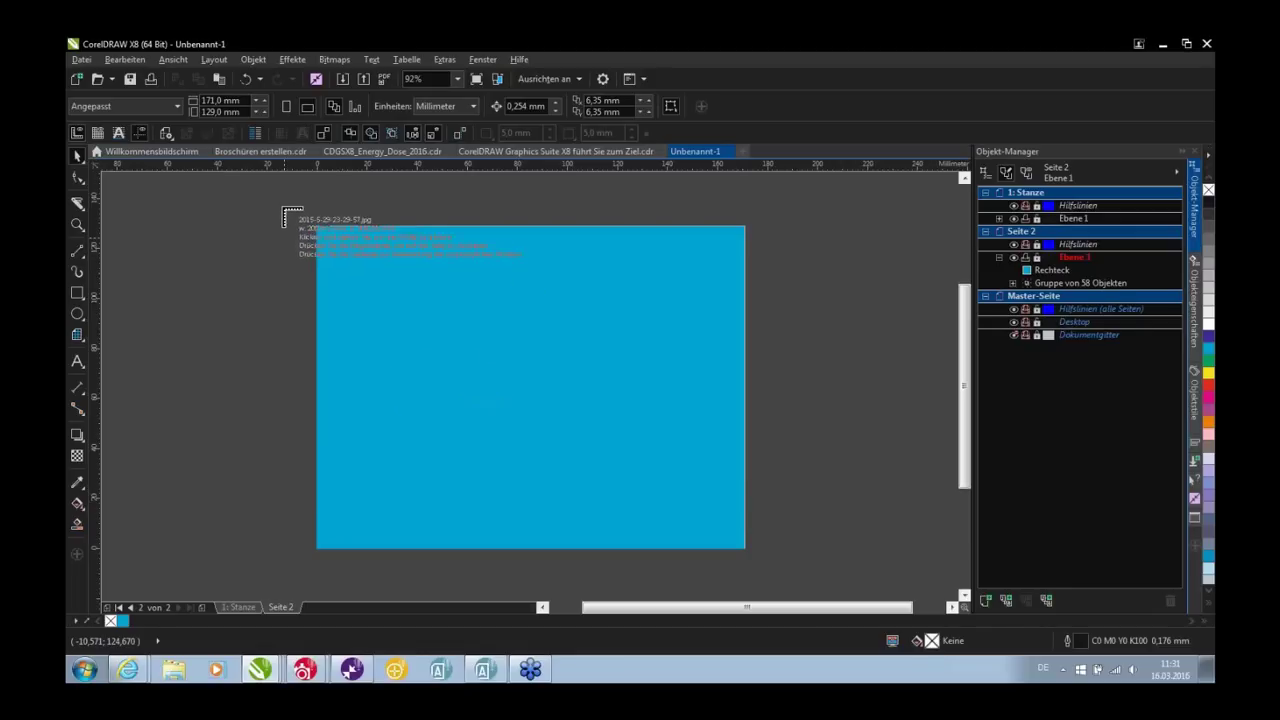
{"action": "left_click", "coordinate": [284, 212]}
{"action": "left_click_drag", "start_coordinate": [443, 334], "coordinate": [578, 313]}
{"action": "left_click_drag", "start_coordinate": [520, 352], "coordinate": [526, 304]}
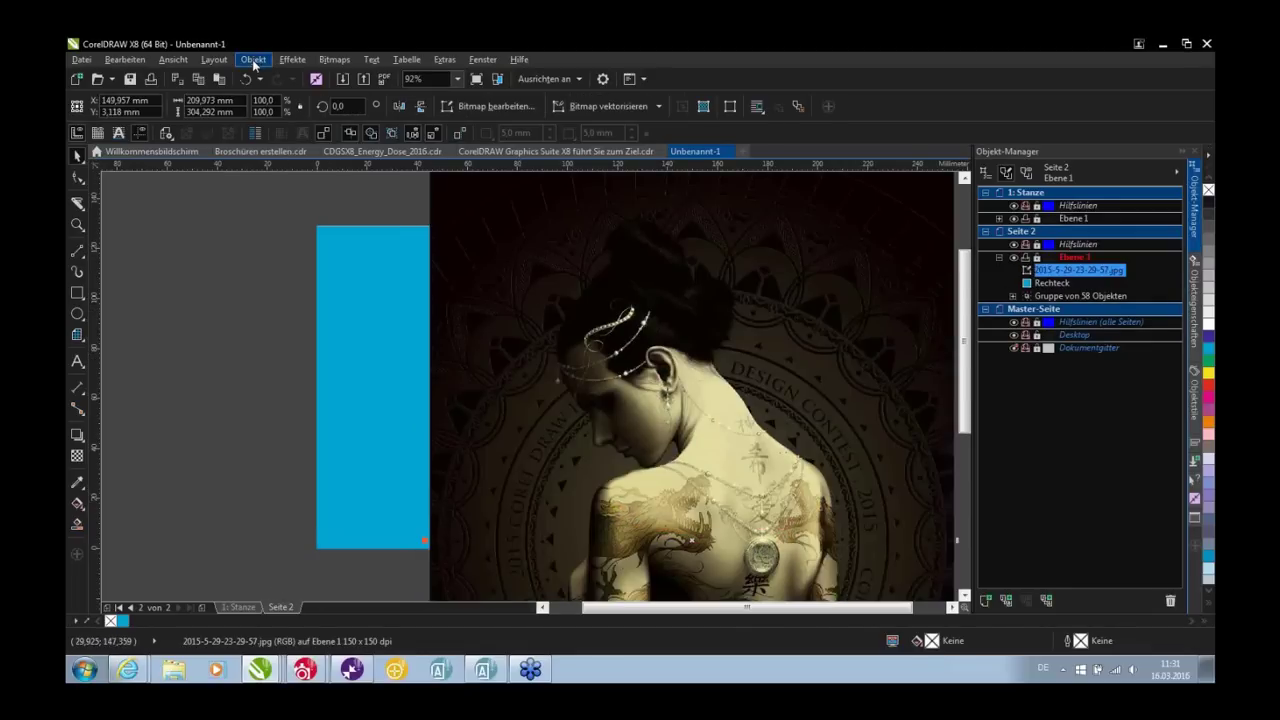
PowerClip the photo inside the cyan rectangle
{"action": "left_click", "coordinate": [254, 64]}
{"action": "mouse_move", "coordinate": [300, 187]}
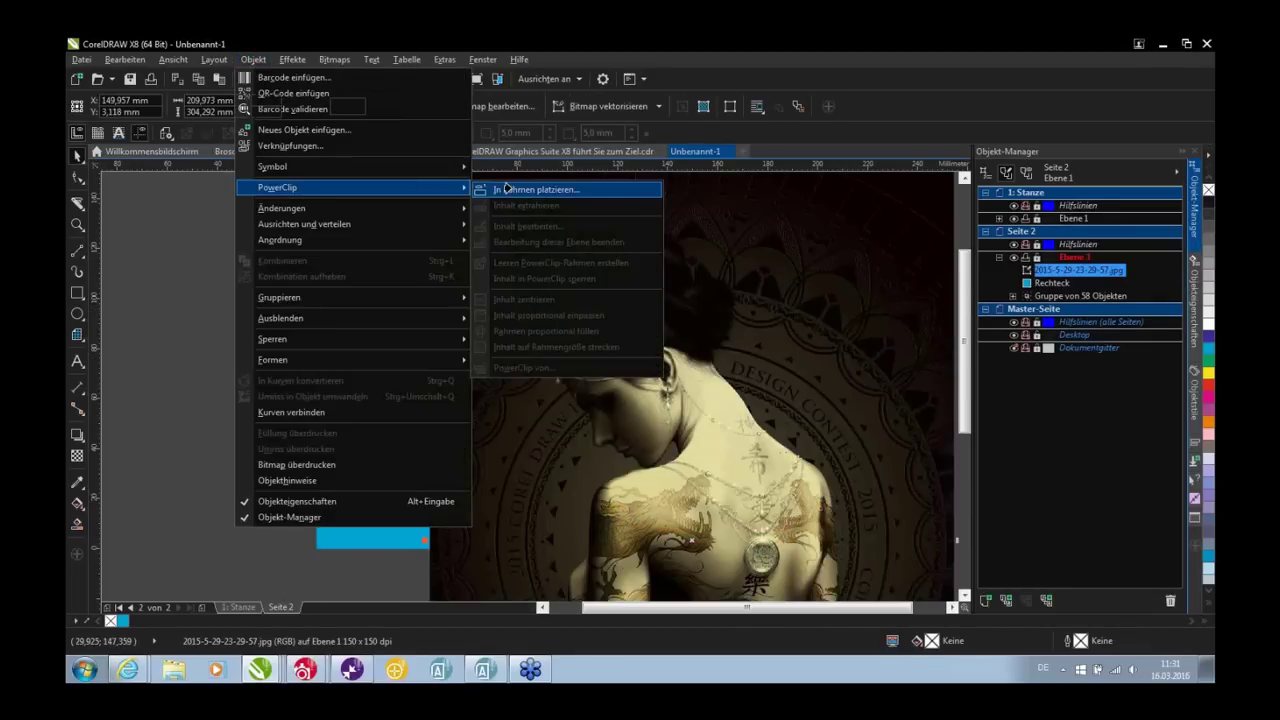
{"action": "left_click", "coordinate": [506, 188]}
{"action": "left_click", "coordinate": [396, 289]}
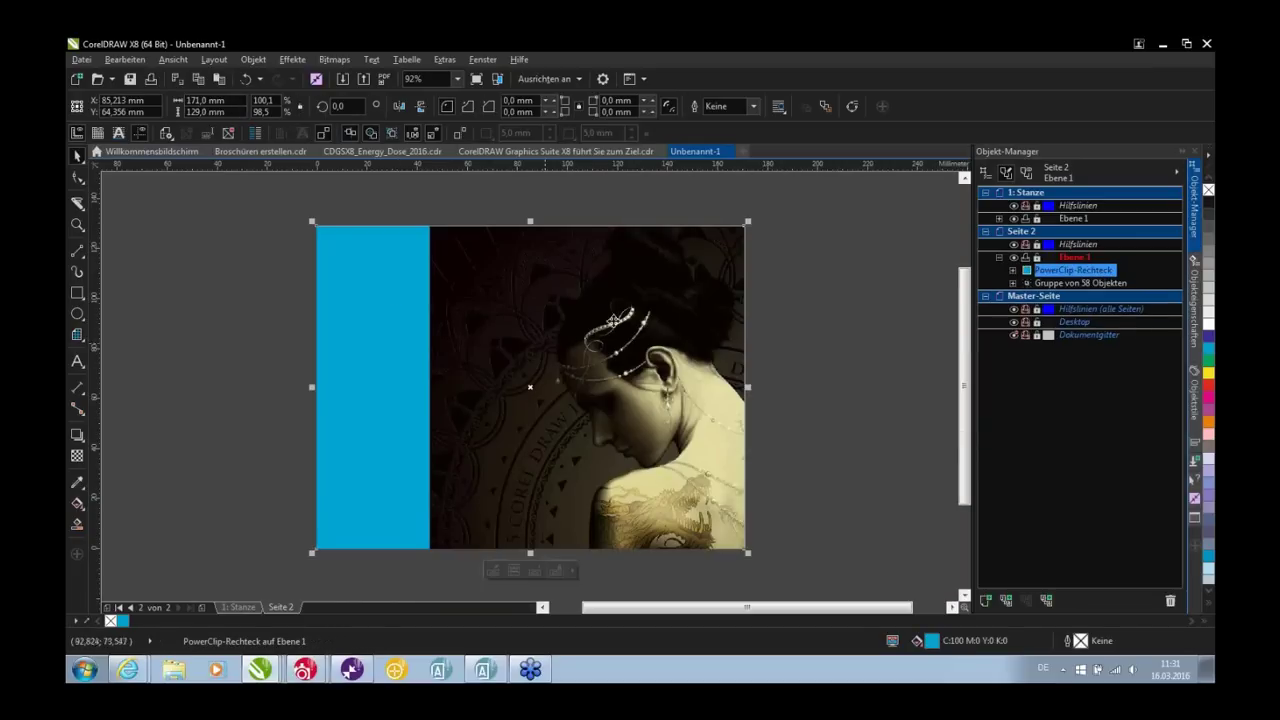
Scale the clipped photo to 92.4% and reposition it to fill the frame
{"action": "left_click", "coordinate": [514, 571]}
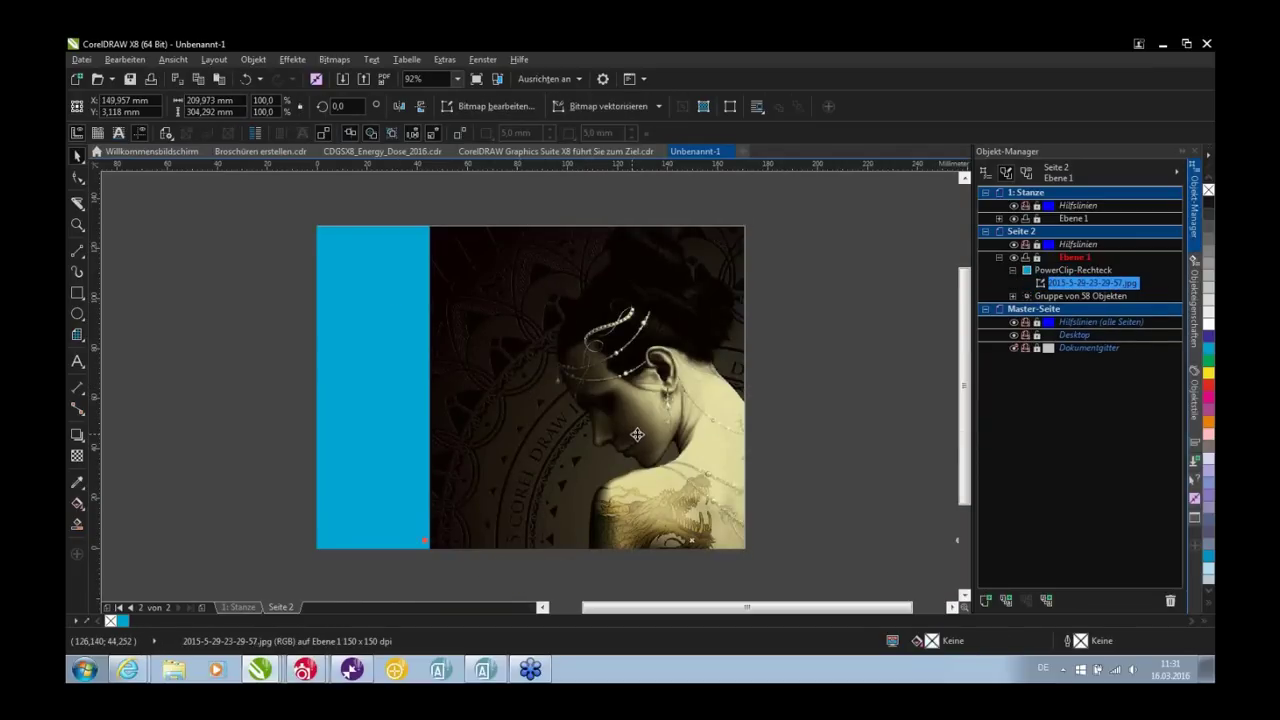
{"action": "left_click_drag", "start_coordinate": [629, 437], "coordinate": [480, 392]}
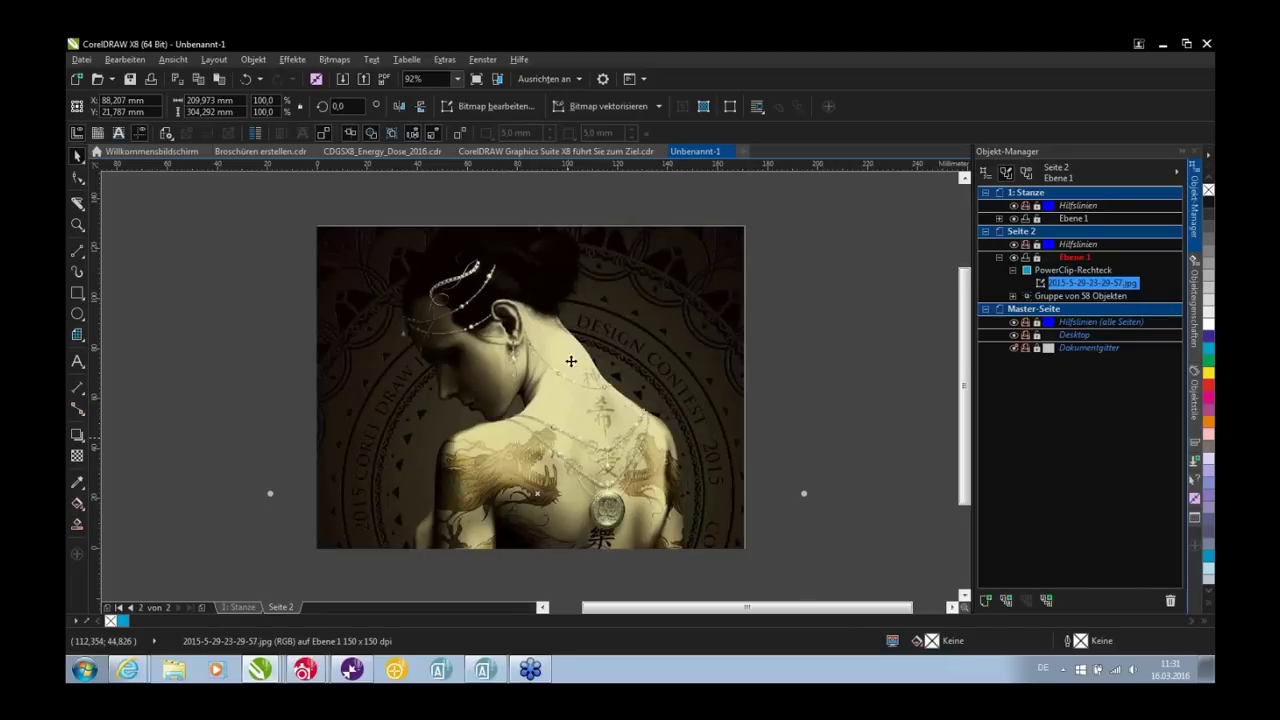
{"action": "left_click_drag", "start_coordinate": [583, 351], "coordinate": [589, 435]}
{"action": "left_click_drag", "start_coordinate": [810, 192], "coordinate": [763, 257]}
{"action": "left_click_drag", "start_coordinate": [620, 470], "coordinate": [510, 330]}
{"action": "left_click_drag", "start_coordinate": [453, 393], "coordinate": [446, 378]}
{"action": "left_click_drag", "start_coordinate": [509, 407], "coordinate": [568, 405]}
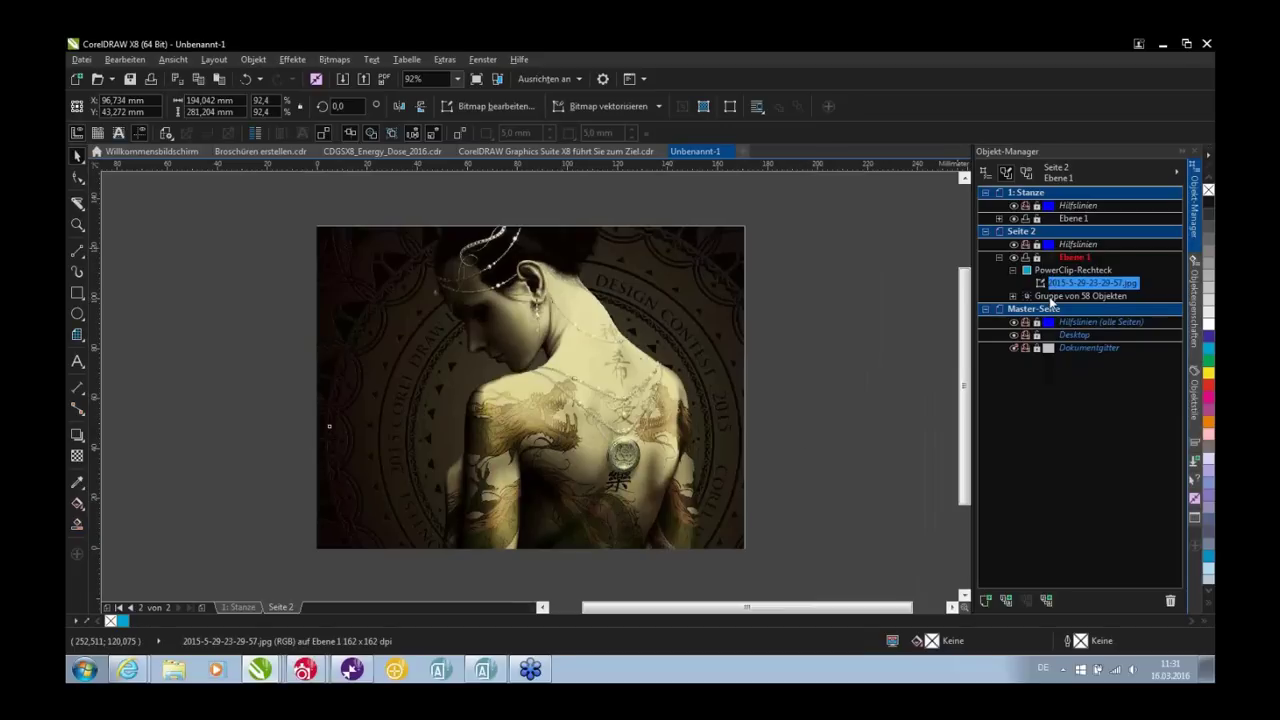
Move 'Gruppe von 58 Objekten' above PowerClip-Rechteck and hide the jpg photo
{"action": "left_click", "coordinate": [1046, 296]}
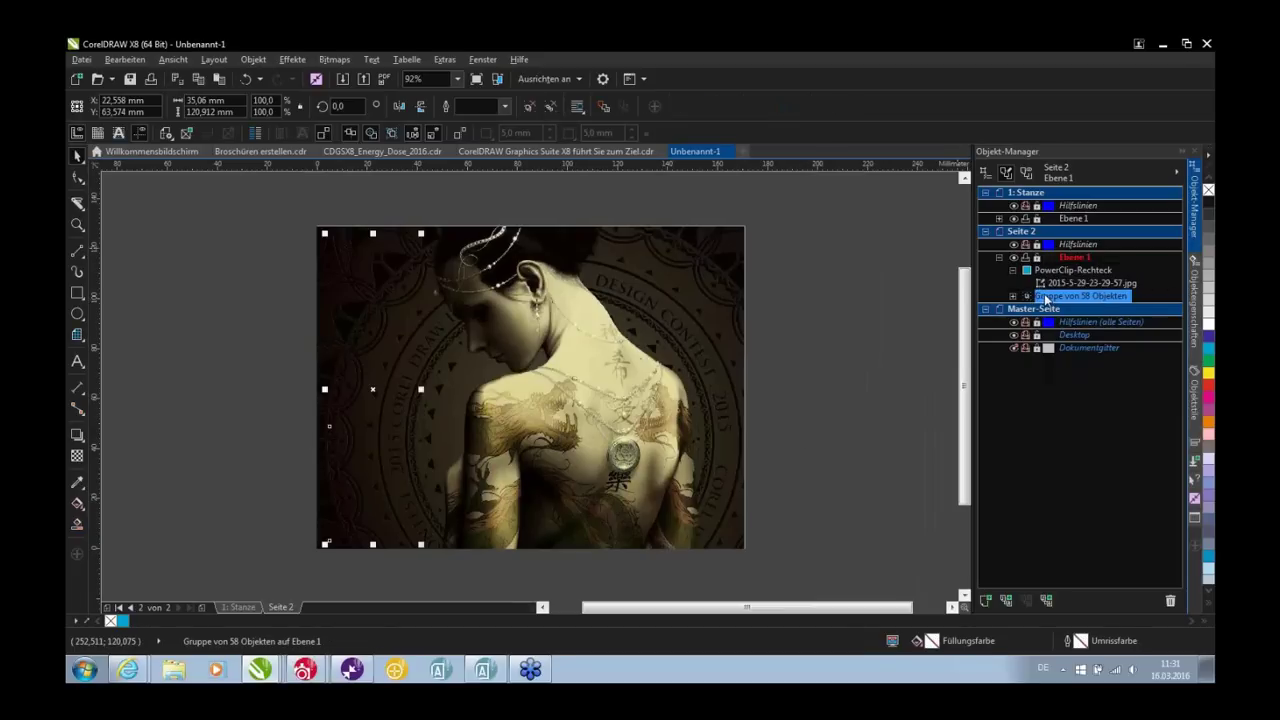
{"action": "left_click_drag", "start_coordinate": [1038, 270], "coordinate": [1038, 272]}
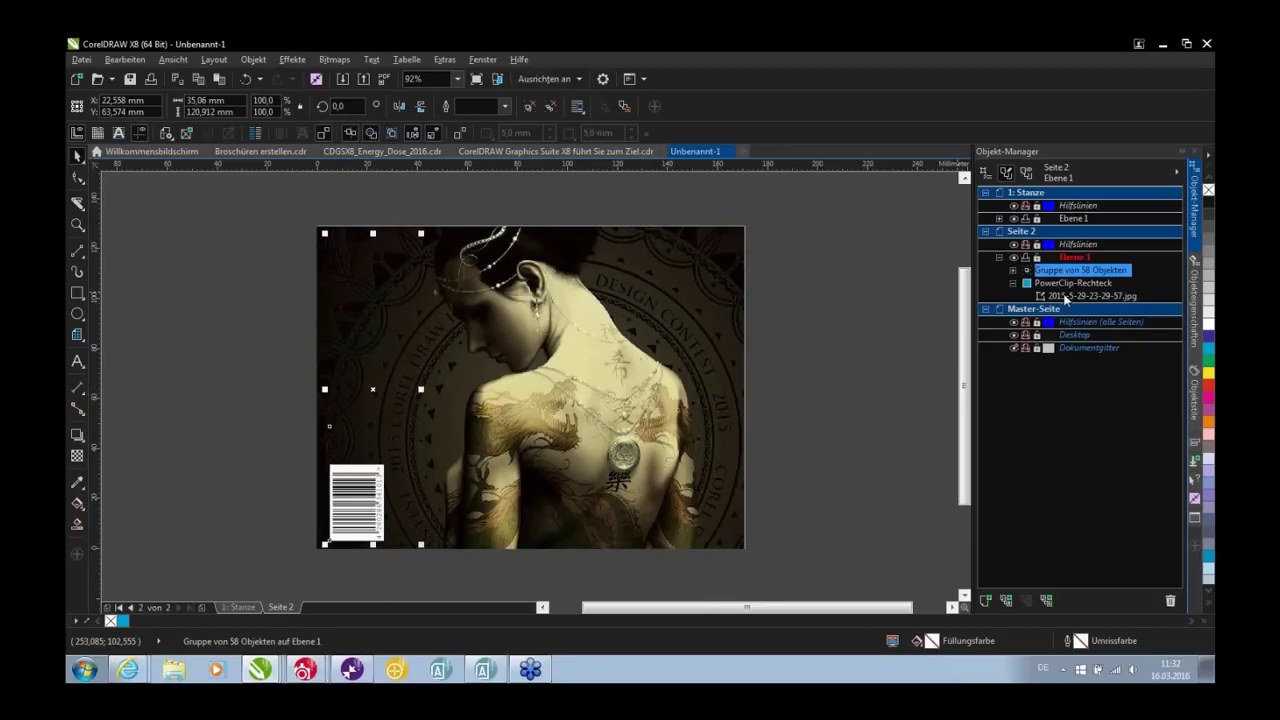
{"action": "right_click", "coordinate": [1065, 300]}
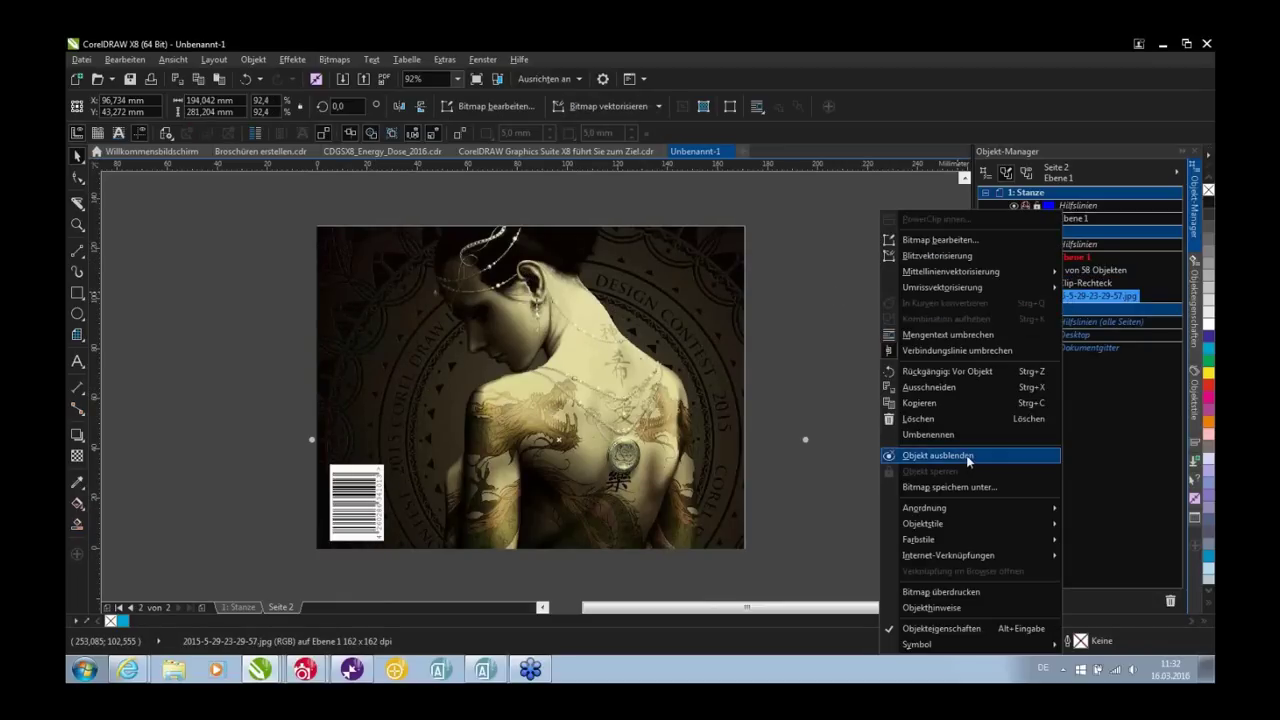
{"action": "left_click", "coordinate": [936, 456]}
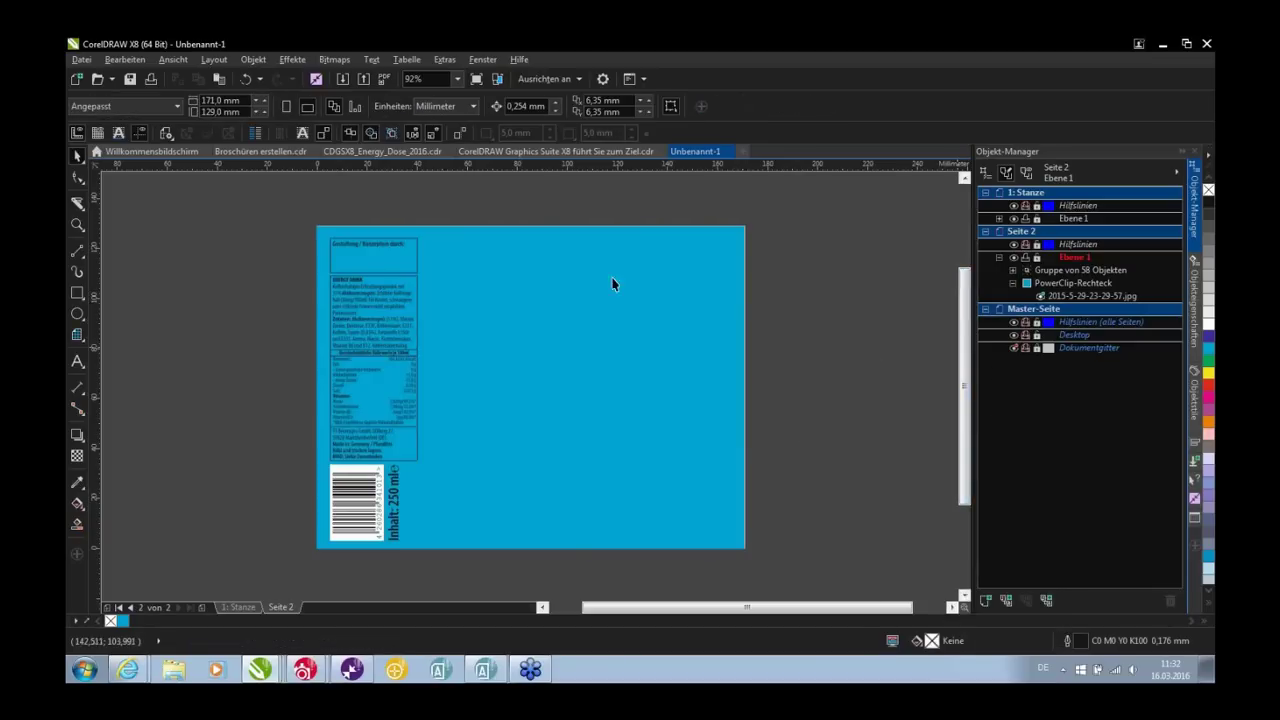
Give the label group's first three curves a 0.2 mm white outline
{"action": "left_click", "coordinate": [363, 302]}
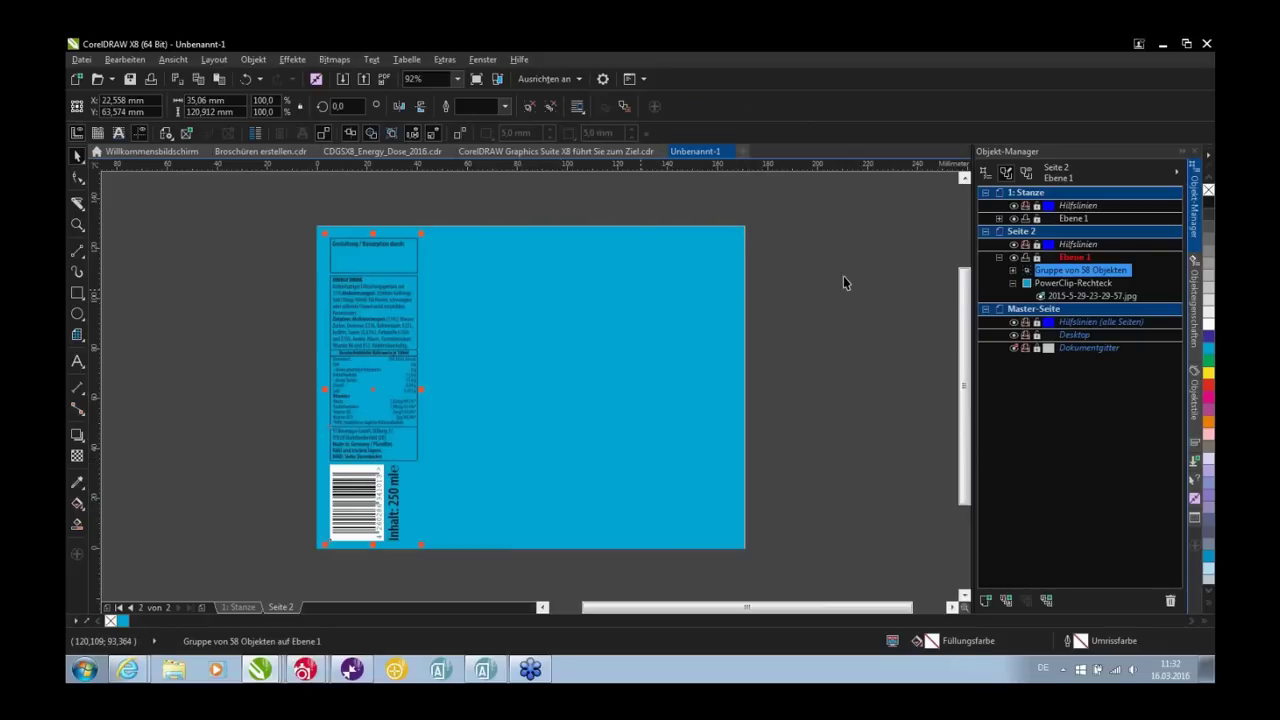
{"action": "left_click", "coordinate": [1013, 271]}
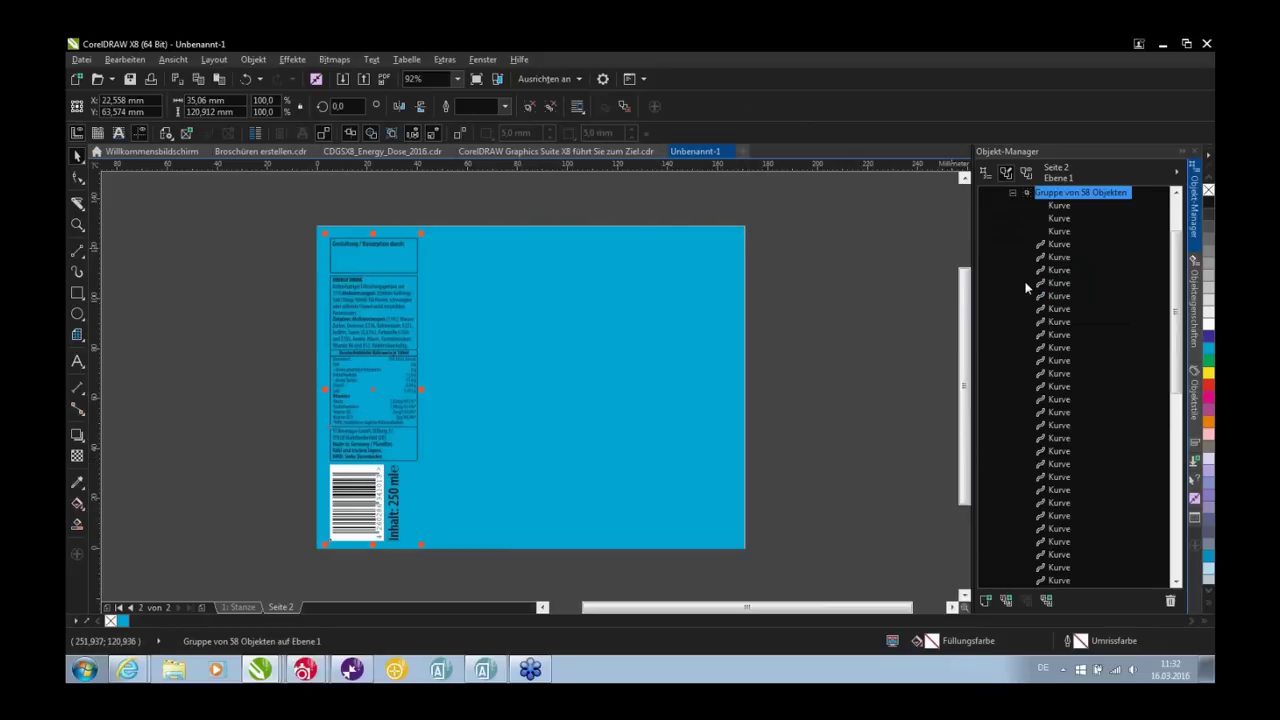
{"action": "left_click", "coordinate": [1061, 207]}
{"action": "left_click", "coordinate": [1059, 232], "text": "shift"}
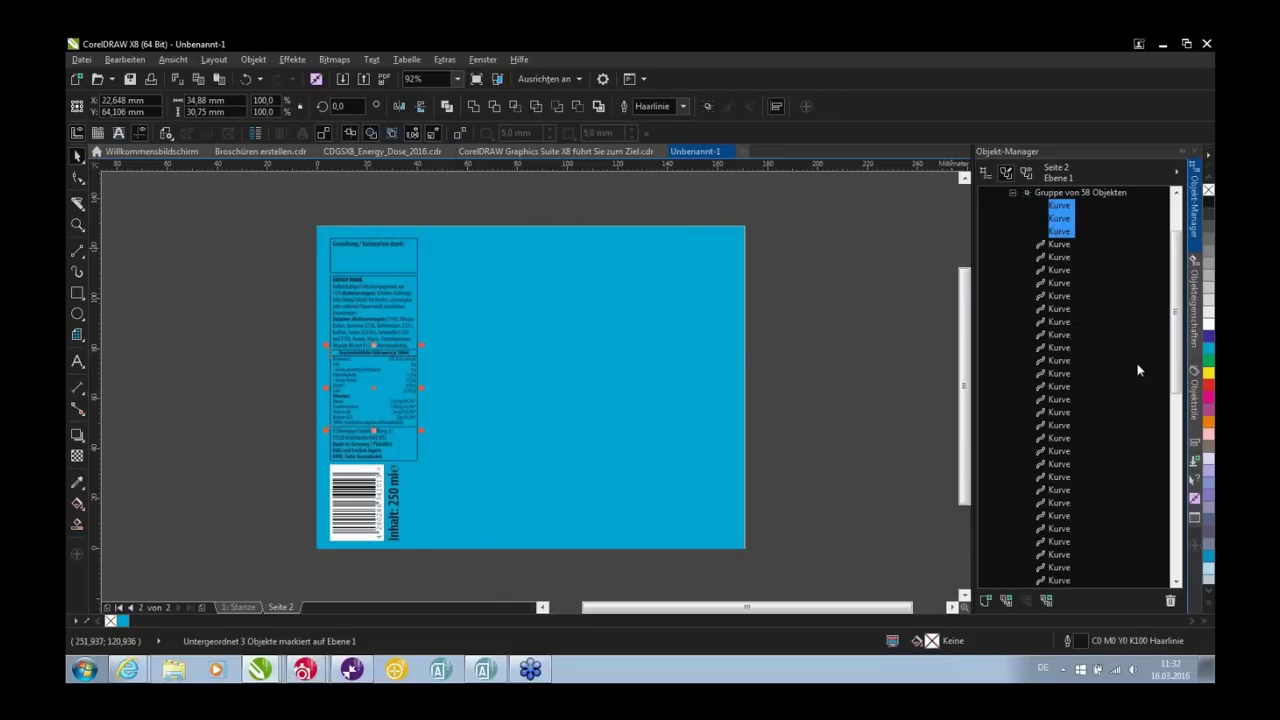
{"action": "right_click", "coordinate": [1209, 326]}
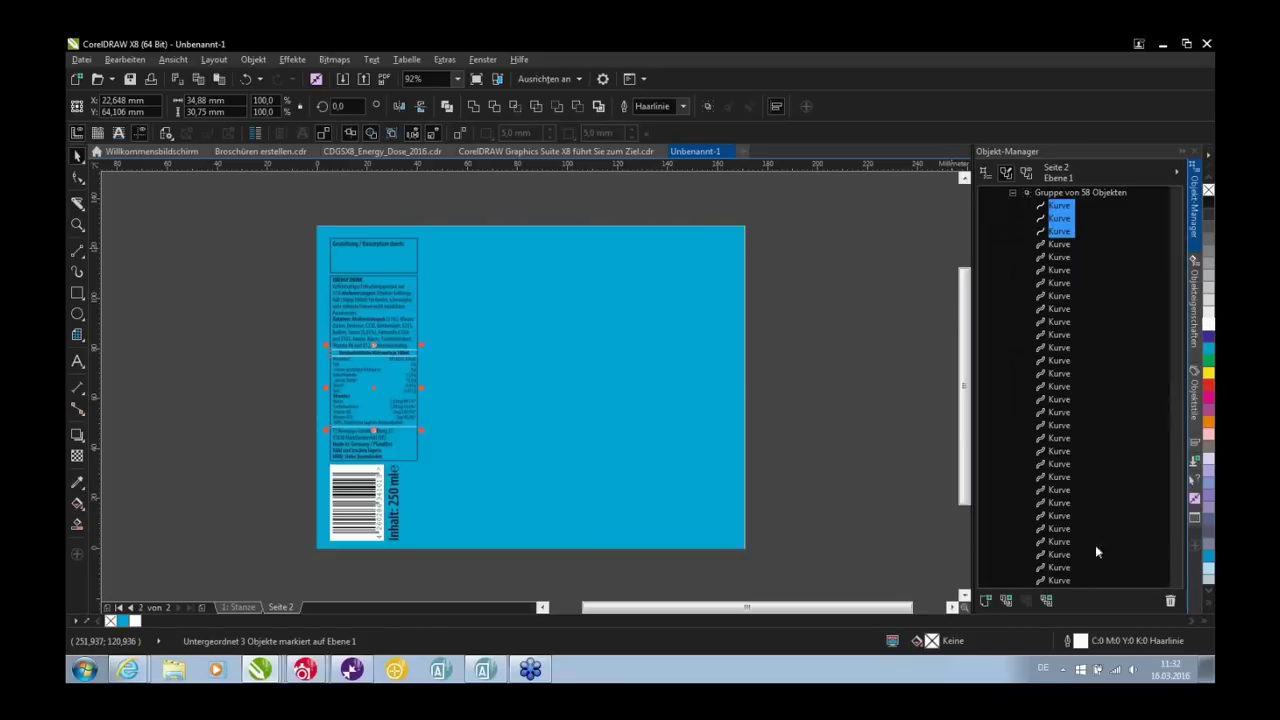
{"action": "left_click", "coordinate": [684, 107]}
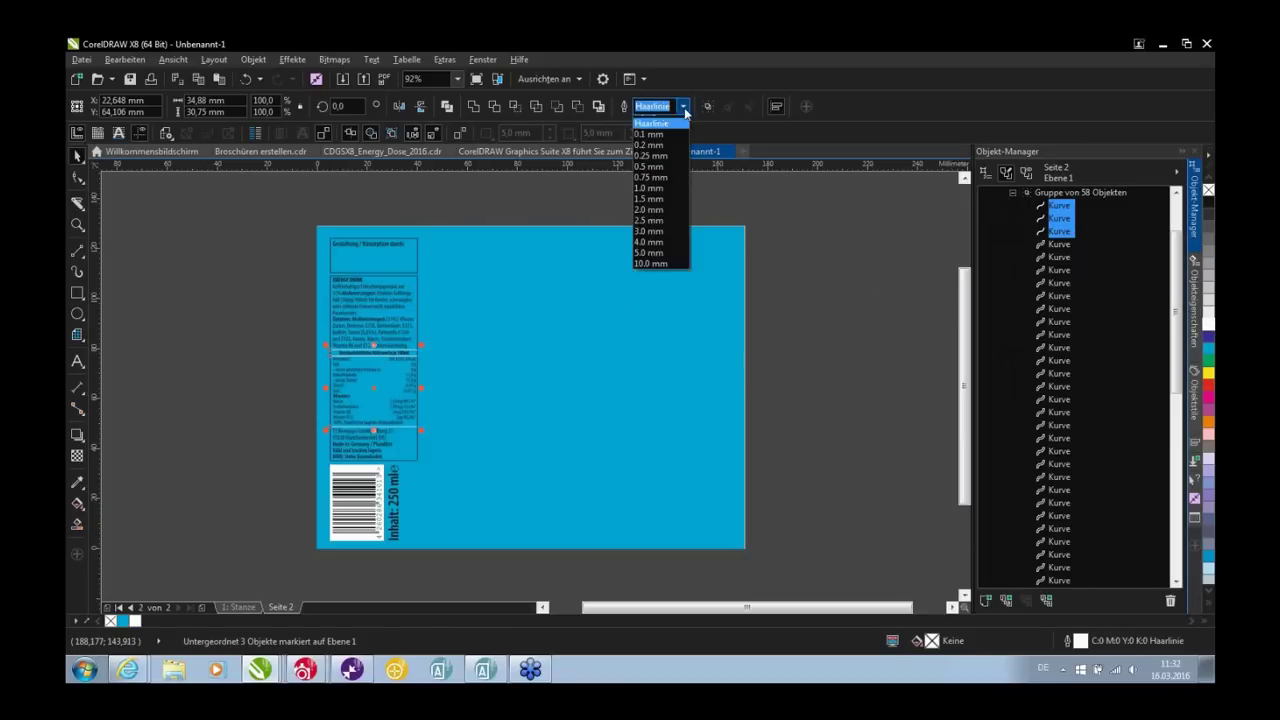
{"action": "left_click", "coordinate": [668, 154]}
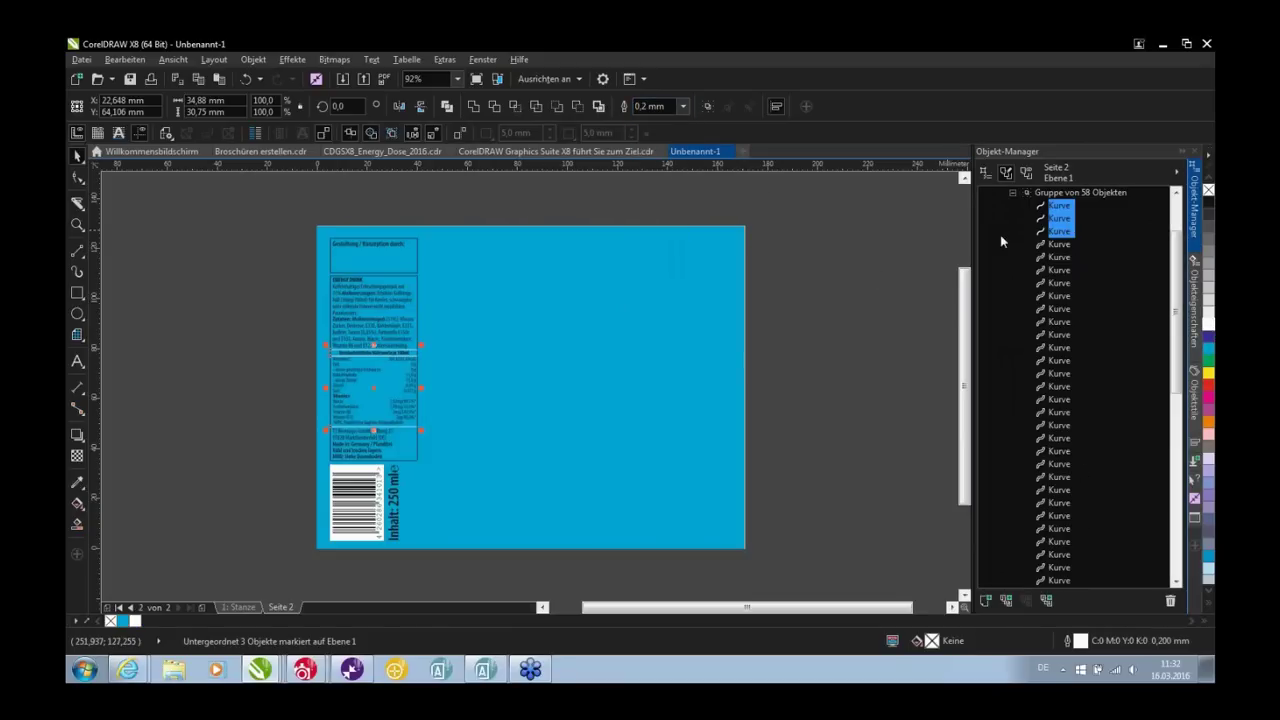
Fill the range of 32 text curves, plus two more, with white
{"action": "left_click", "coordinate": [1058, 245]}
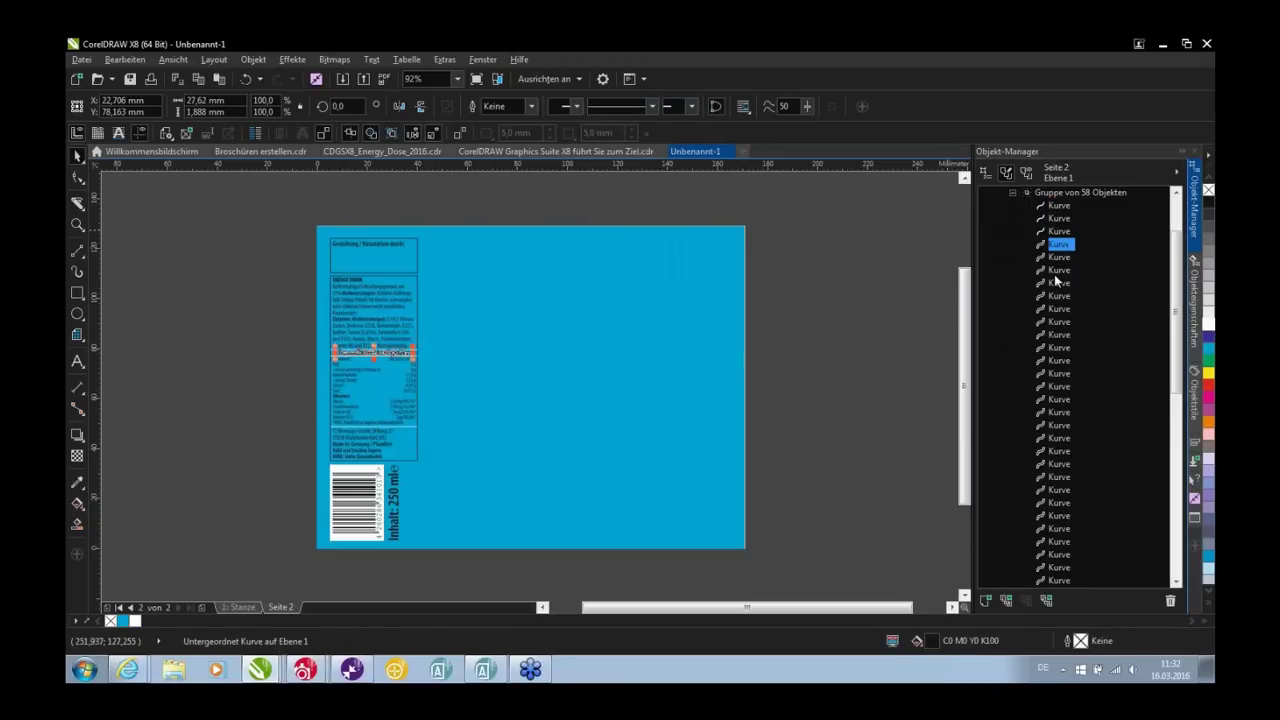
{"action": "key", "text": "shift"}
{"action": "scroll", "coordinate": [1172, 442], "scroll_direction": "down", "scroll_amount": 3}
{"action": "left_click", "coordinate": [1058, 516], "text": "shift"}
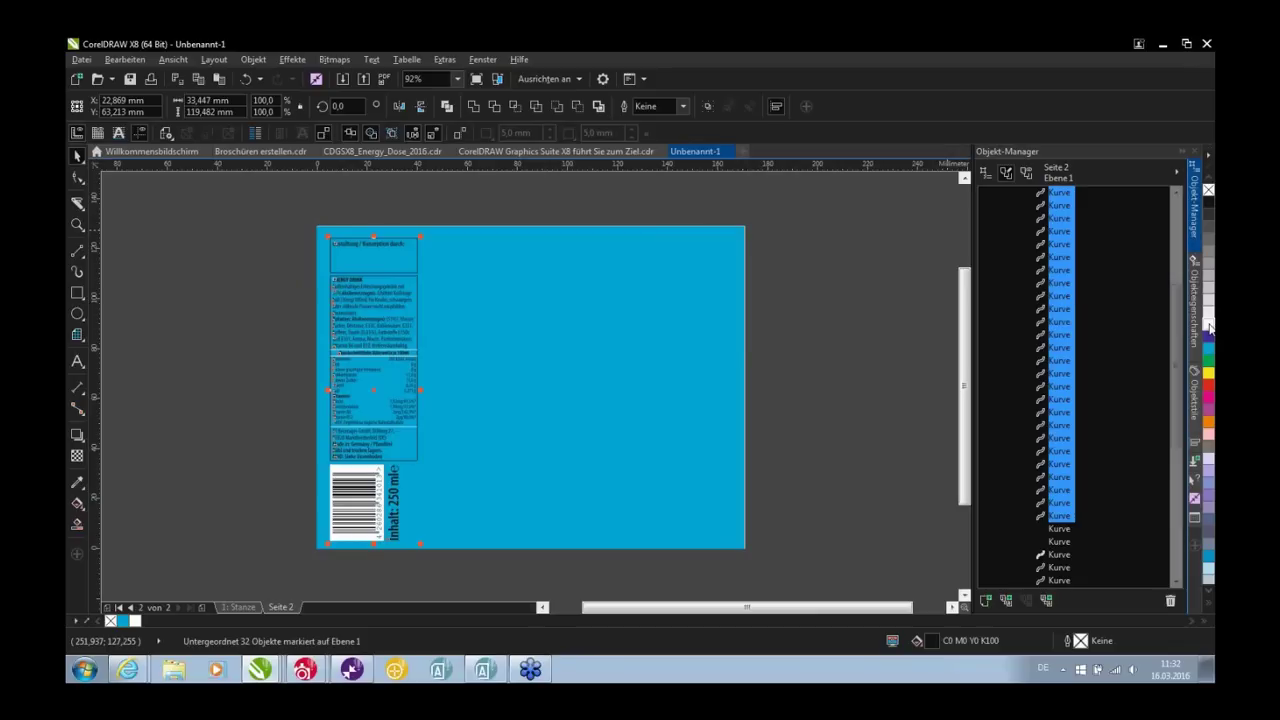
{"action": "left_click", "coordinate": [1208, 323]}
{"action": "scroll", "coordinate": [1177, 383], "scroll_direction": "down", "scroll_amount": 4}
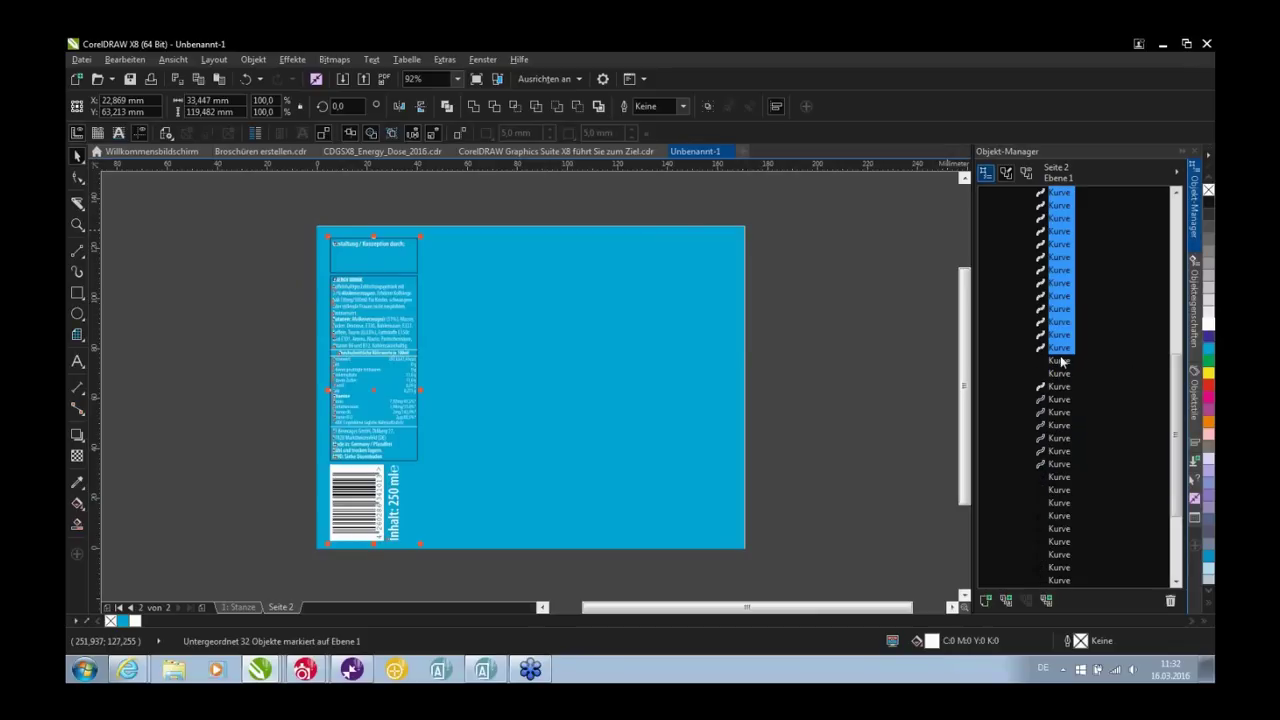
{"action": "left_click", "coordinate": [1059, 362]}
{"action": "left_click", "coordinate": [1058, 374], "text": "shift"}
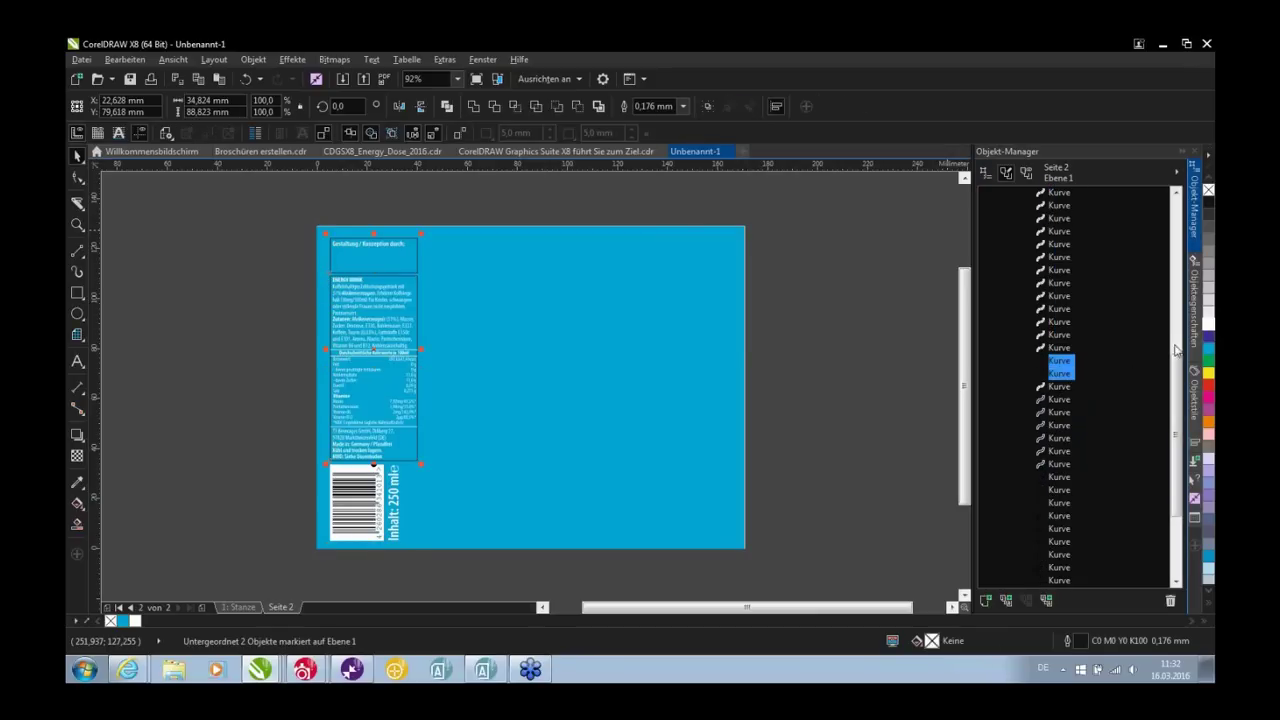
{"action": "left_click", "coordinate": [1208, 328]}
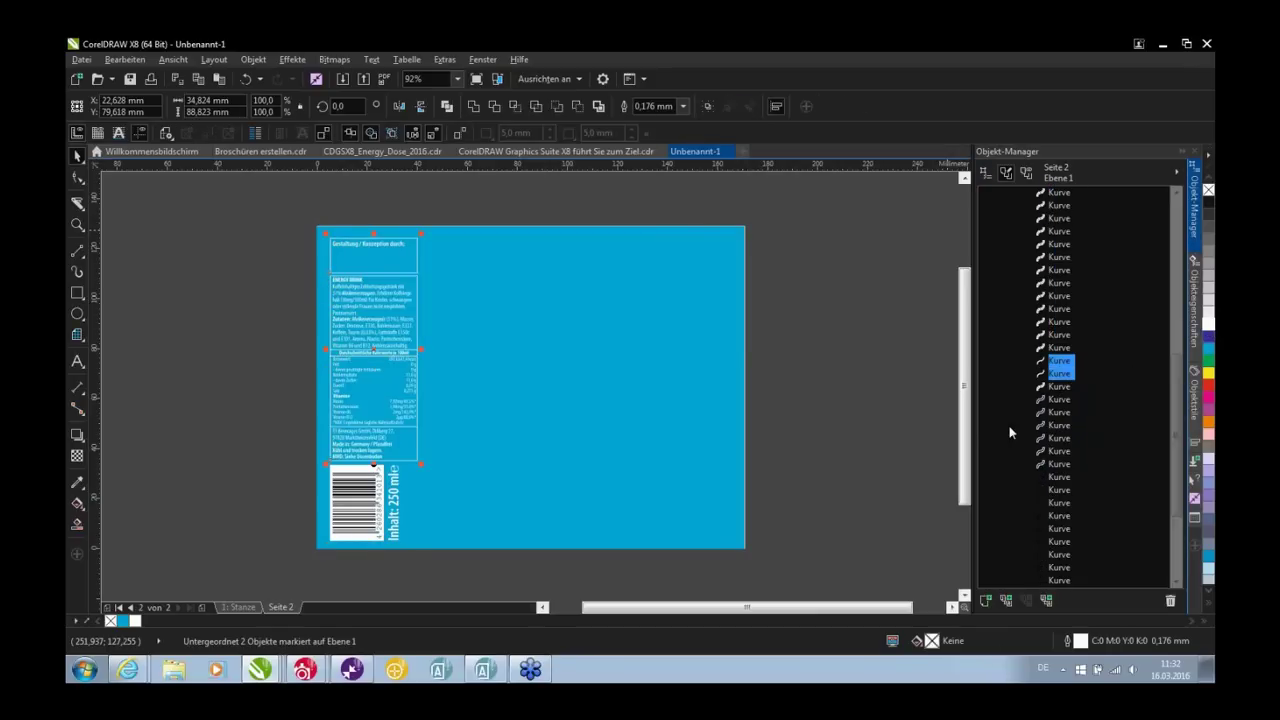
{"action": "left_click_drag", "start_coordinate": [1172, 478], "coordinate": [1172, 290]}
{"action": "left_click", "coordinate": [1013, 271]}
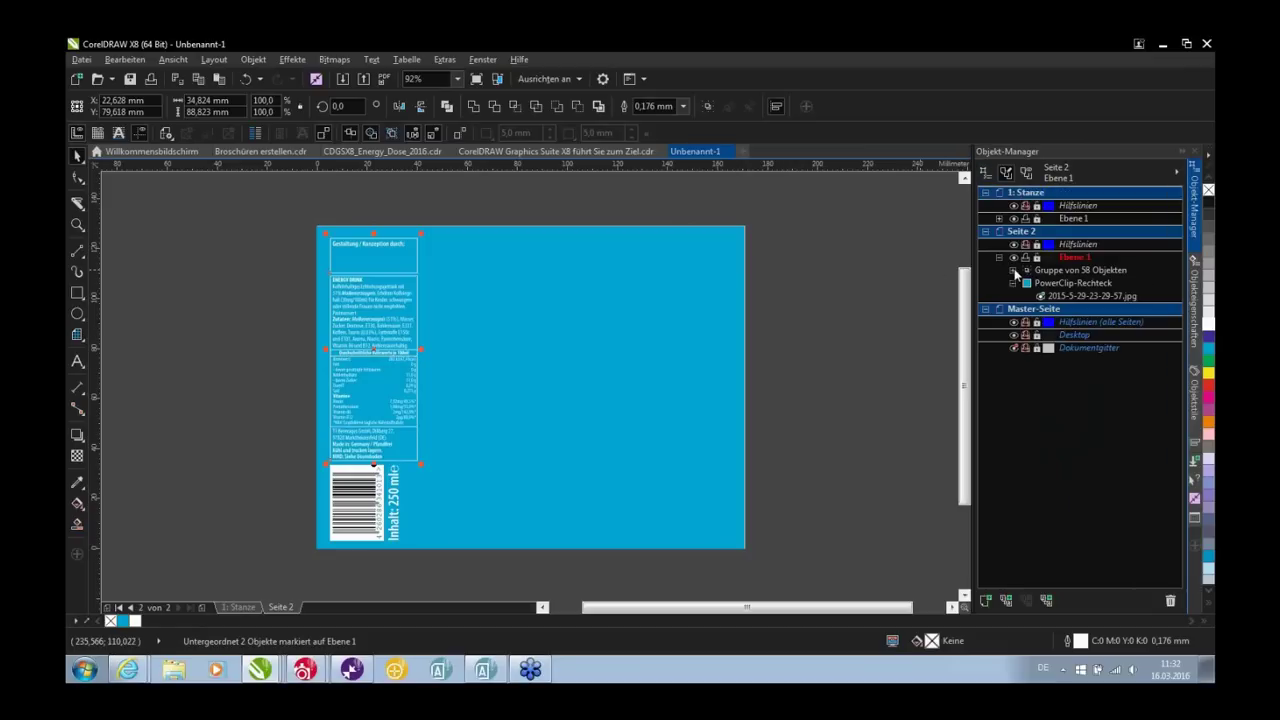
Unhide the jpg photo via Objekt anzeigen and select the bitmap inside its PowerClip frame
{"action": "left_click", "coordinate": [1071, 298]}
{"action": "right_click", "coordinate": [1069, 296]}
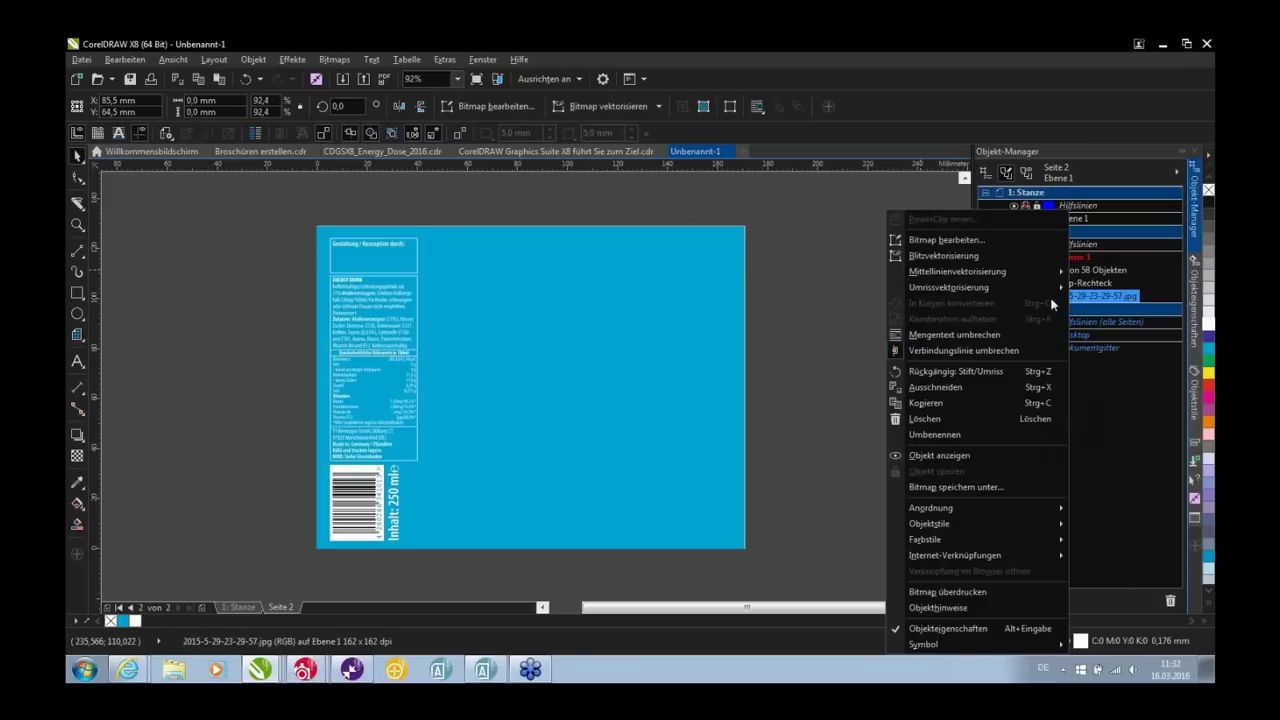
{"action": "left_click", "coordinate": [976, 455]}
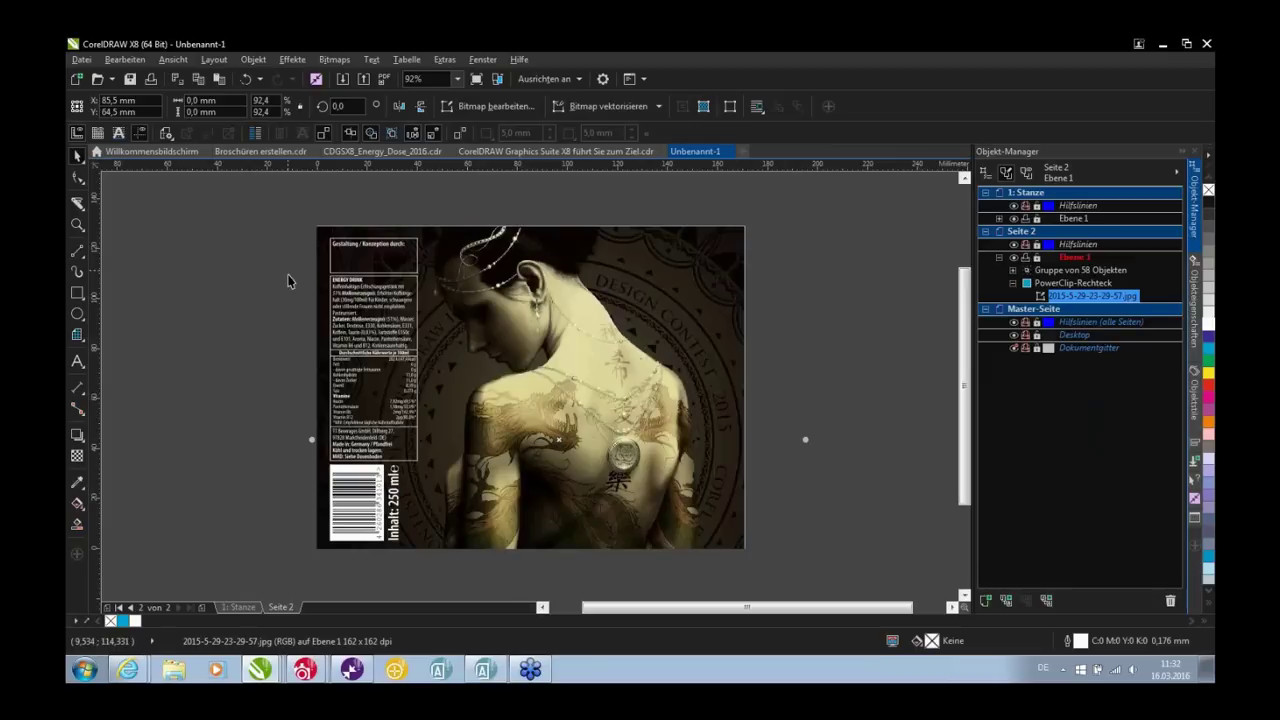
{"action": "left_click", "coordinate": [600, 225]}
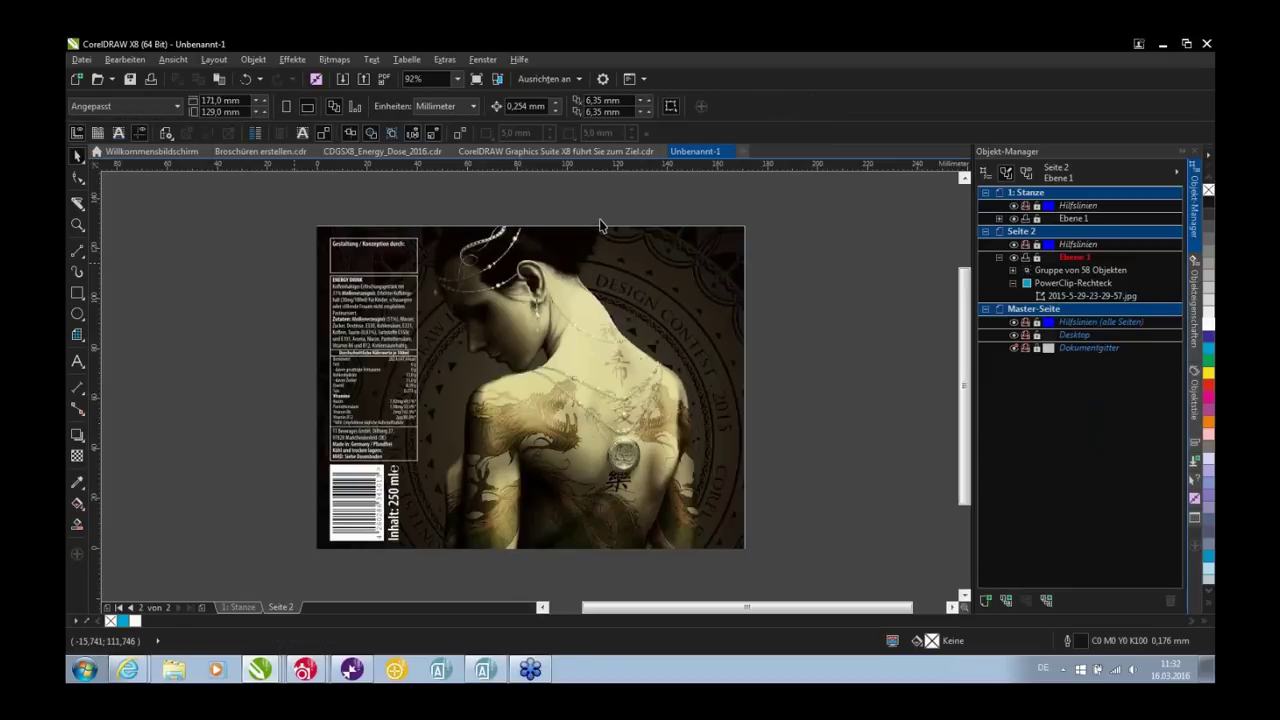
{"action": "left_click", "coordinate": [556, 303]}
{"action": "left_click", "coordinate": [514, 571]}
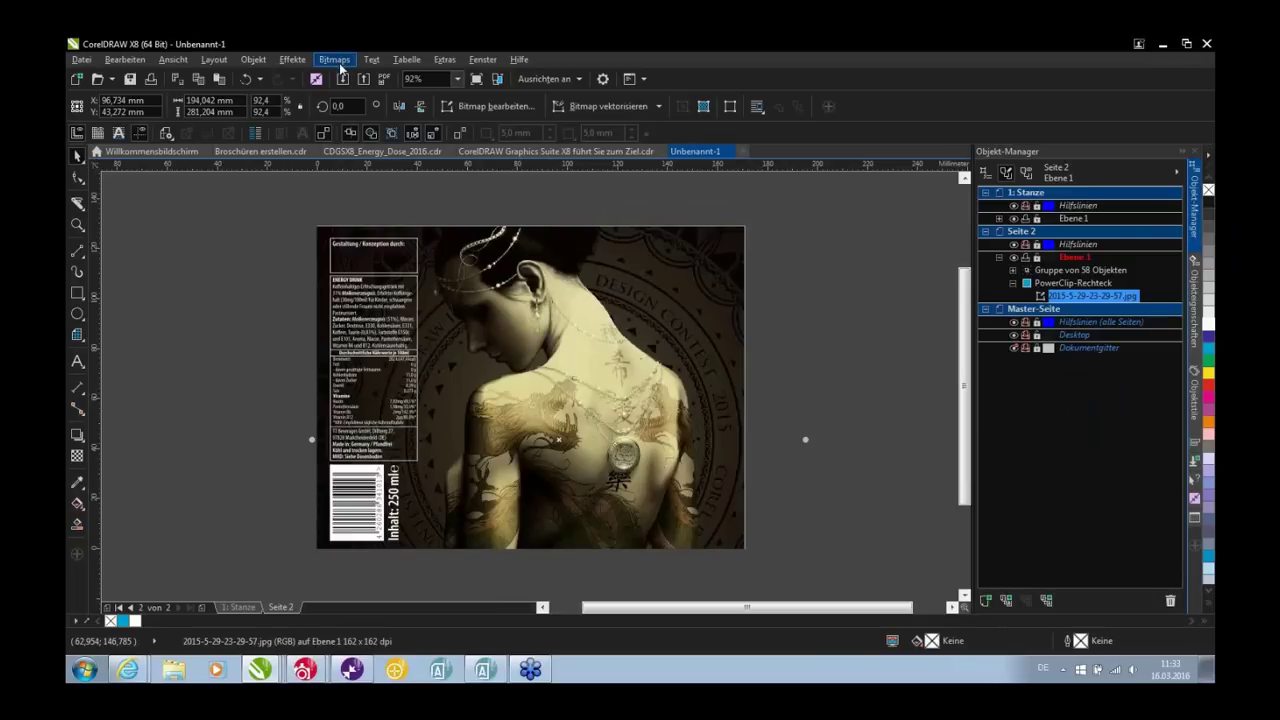
{"action": "left_click", "coordinate": [338, 62]}
Apply brightness 37, contrast 36 and temperature 7.737 in the Bildanpassungseditor, then undo it
{"action": "left_click", "coordinate": [361, 118]}
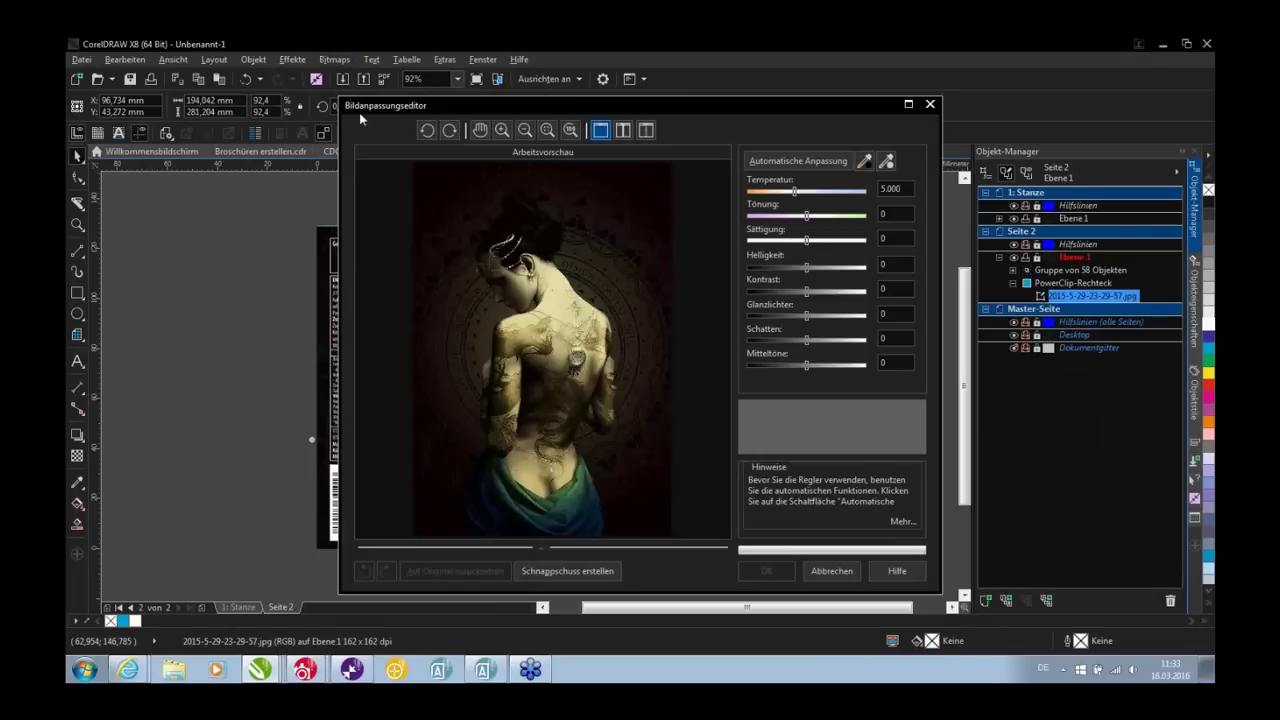
{"action": "left_click", "coordinate": [828, 291]}
{"action": "left_click", "coordinate": [827, 267]}
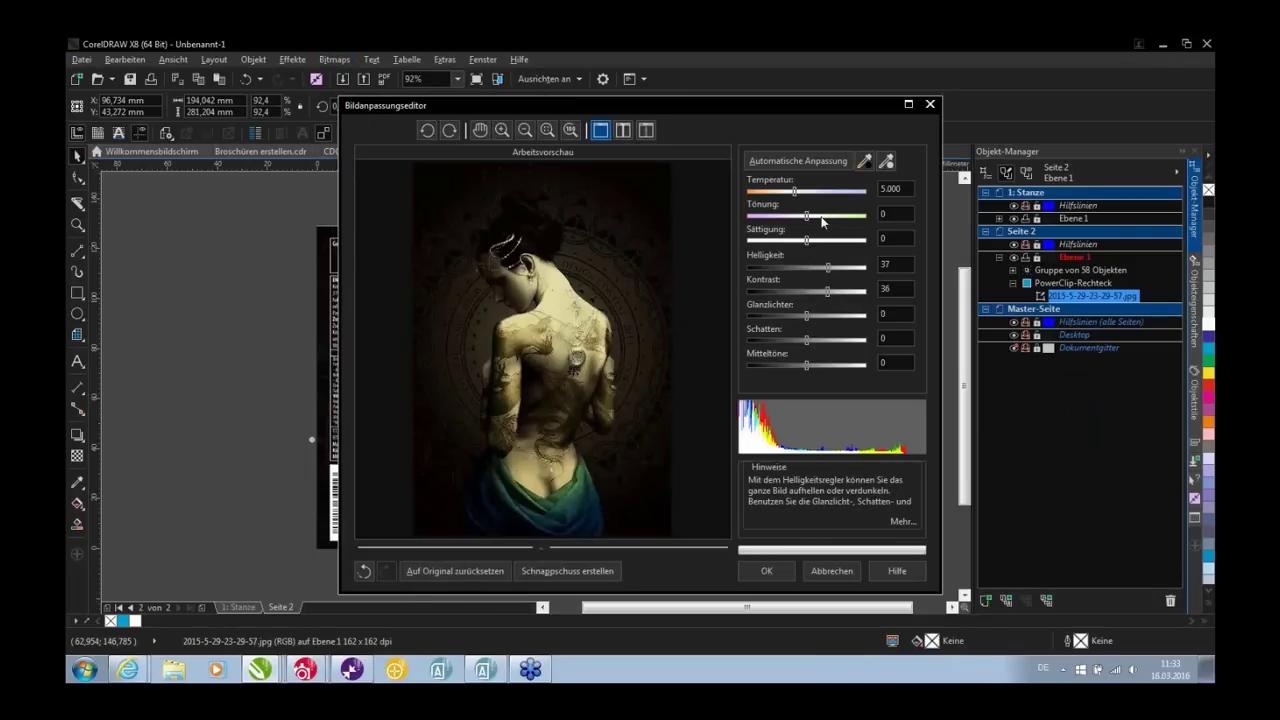
{"action": "left_click", "coordinate": [836, 190]}
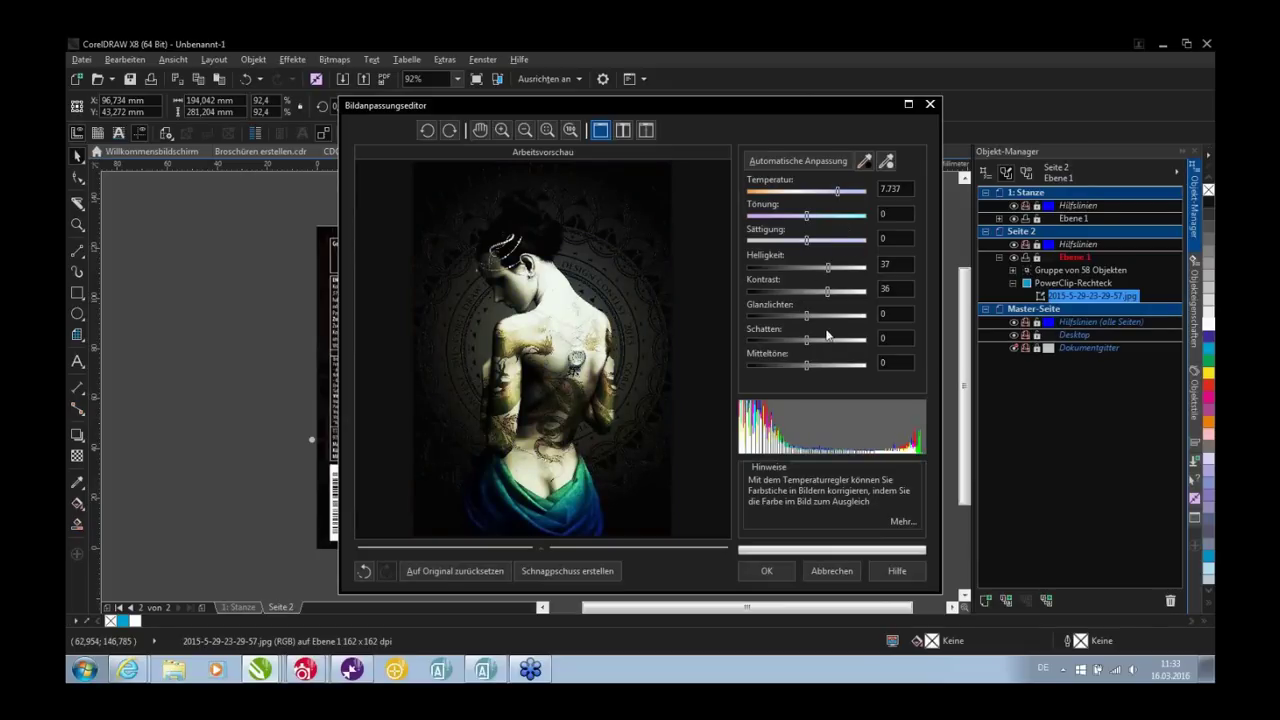
{"action": "left_click", "coordinate": [767, 573]}
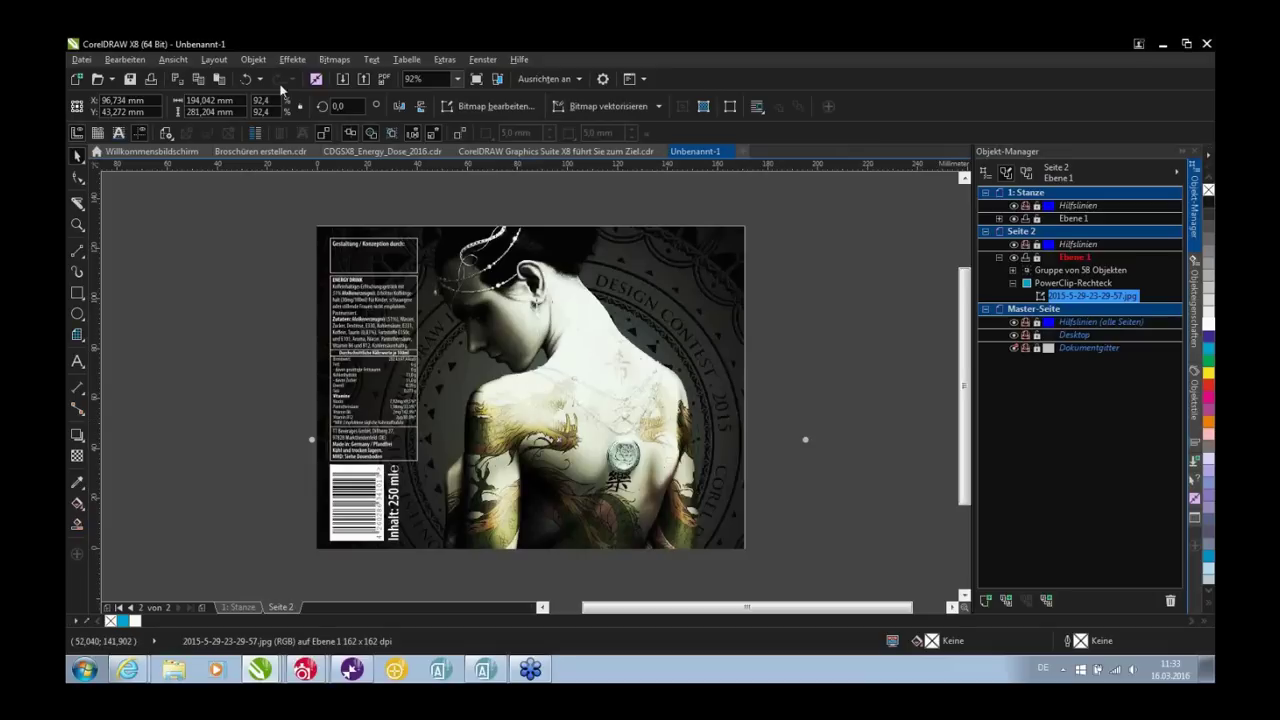
{"action": "left_click", "coordinate": [246, 79]}
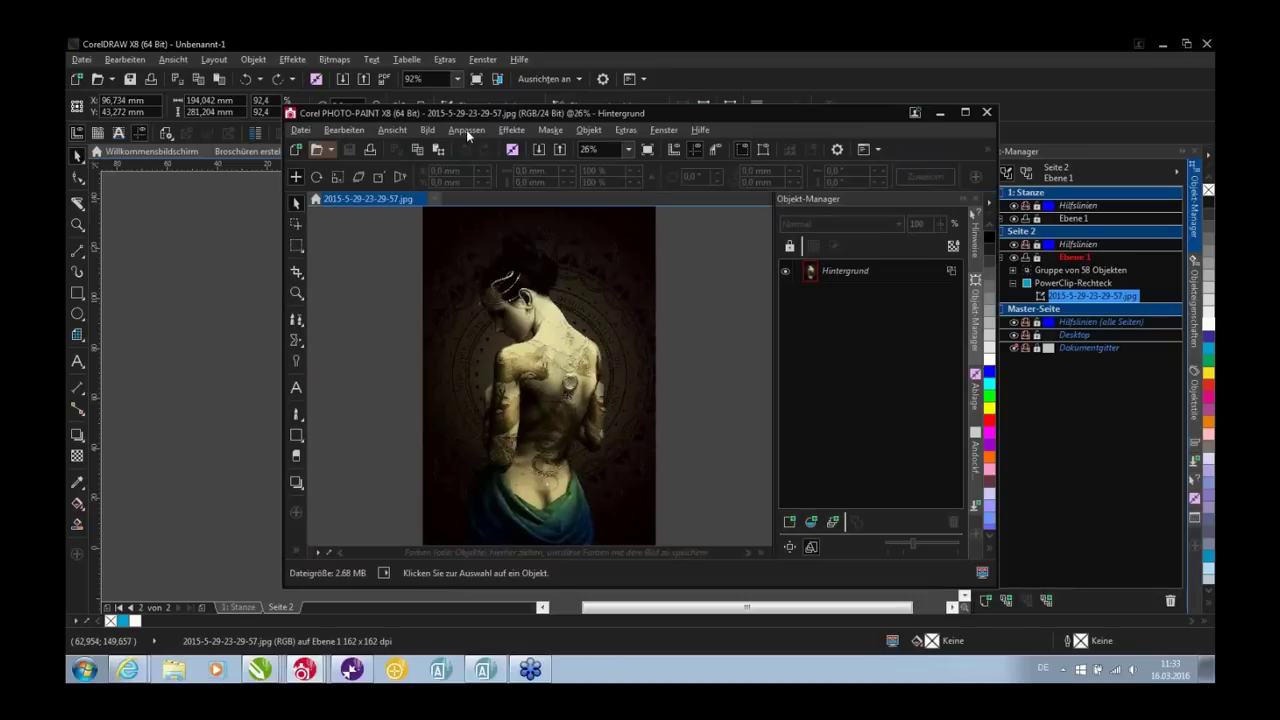
Apply the Künstlerische Striche > Wasserfarben effect to the maximized photo
{"action": "left_click", "coordinate": [966, 114]}
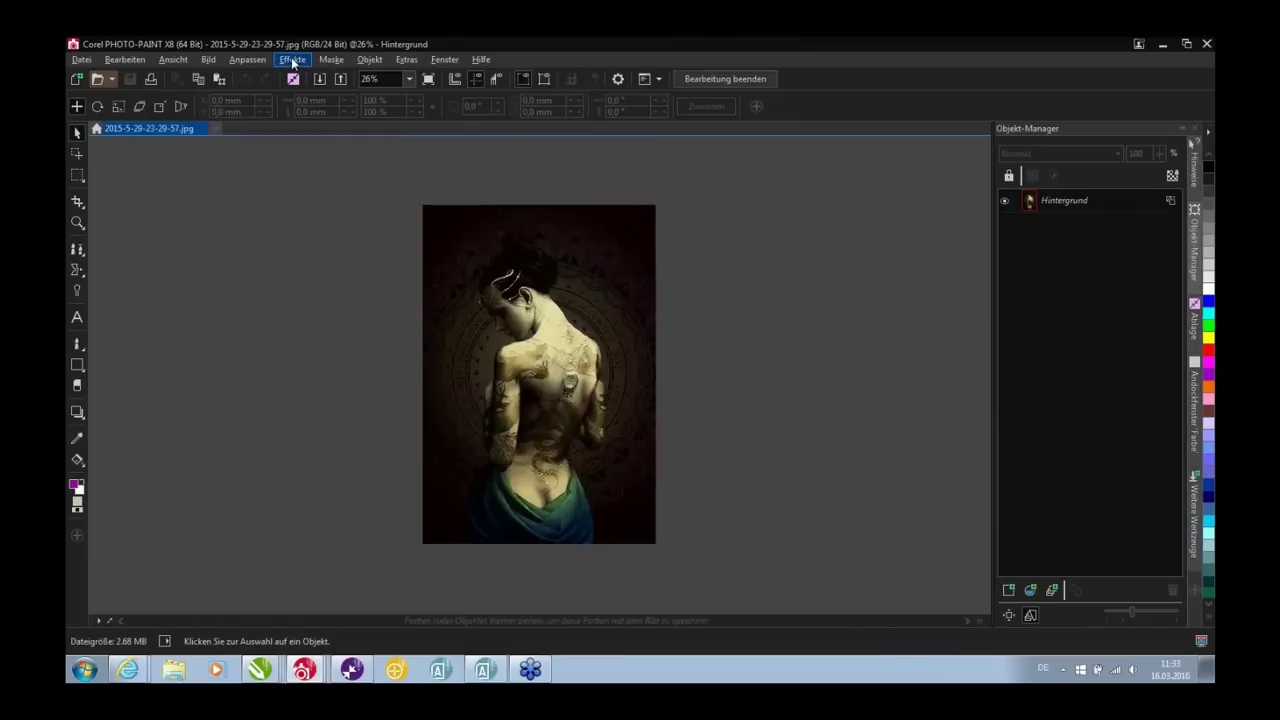
{"action": "left_click", "coordinate": [292, 62]}
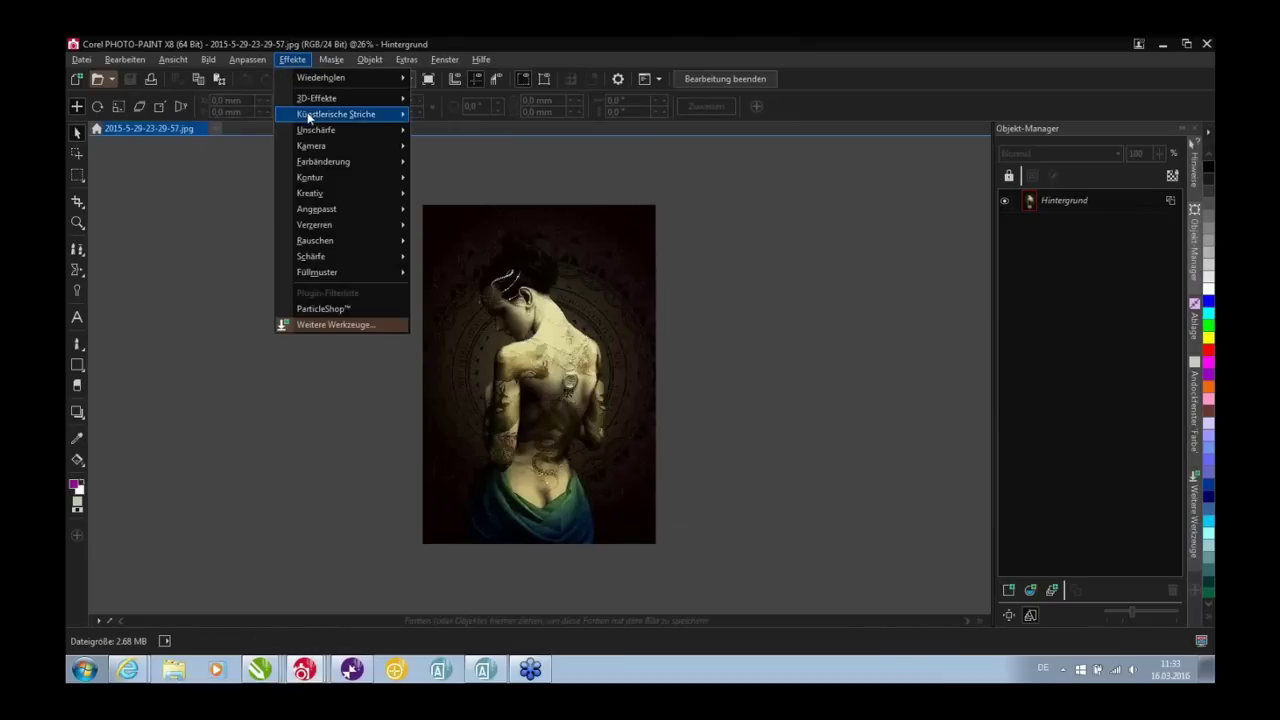
{"action": "mouse_move", "coordinate": [307, 112]}
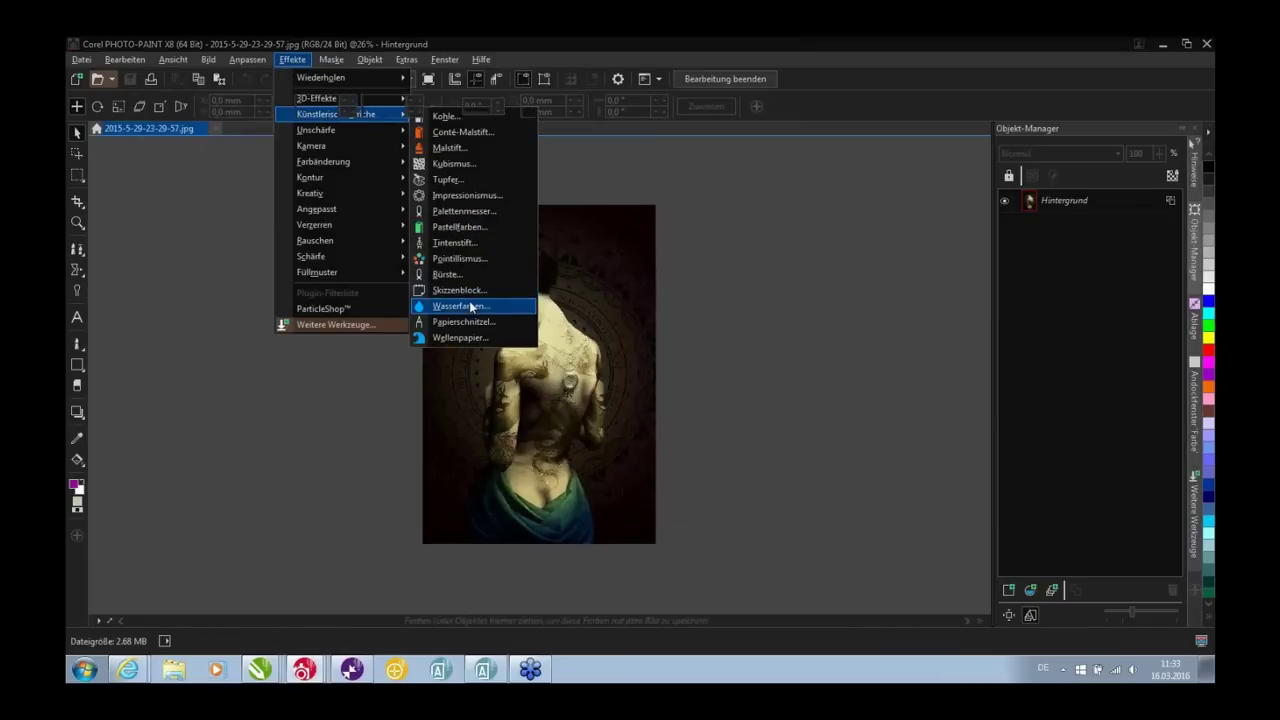
{"action": "left_click", "coordinate": [470, 307]}
{"action": "left_click_drag", "start_coordinate": [593, 270], "coordinate": [796, 353]}
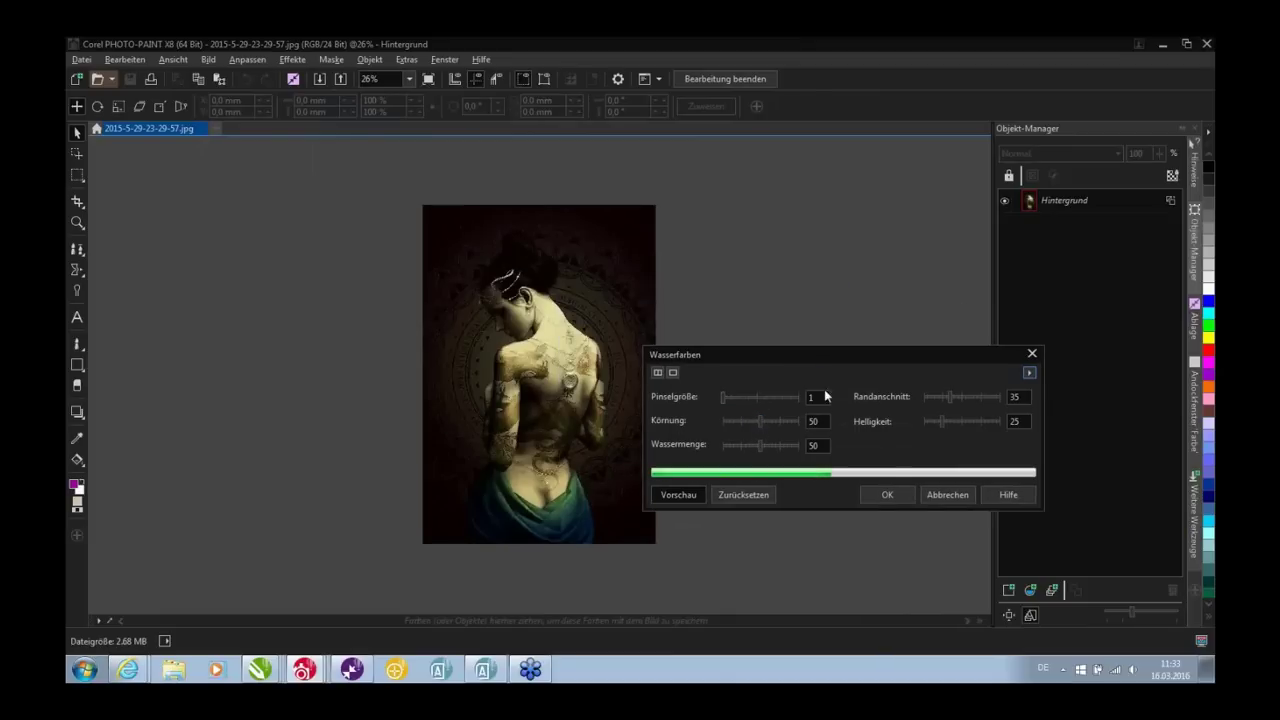
{"action": "left_click", "coordinate": [889, 494]}
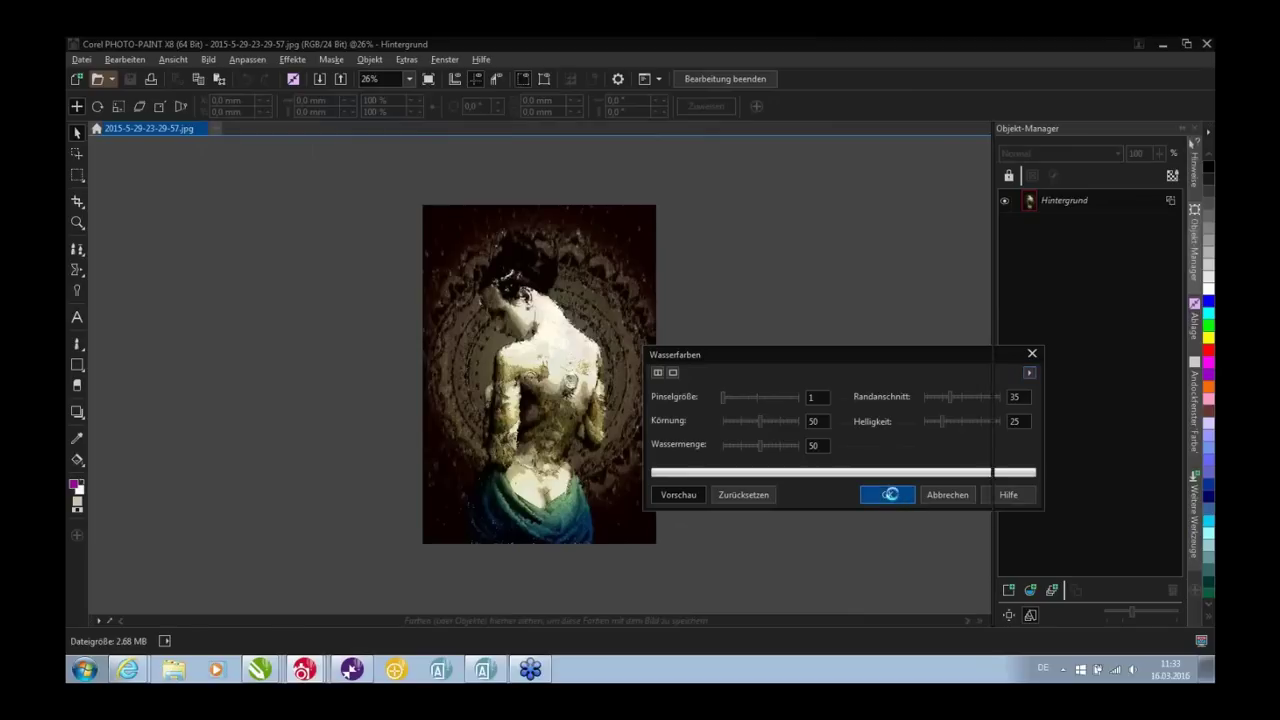
Finish editing, save the photo back to CorelDRAW and close PHOTO-PAINT
{"action": "left_click", "coordinate": [737, 79]}
{"action": "left_click", "coordinate": [592, 388]}
{"action": "left_click", "coordinate": [1207, 43]}
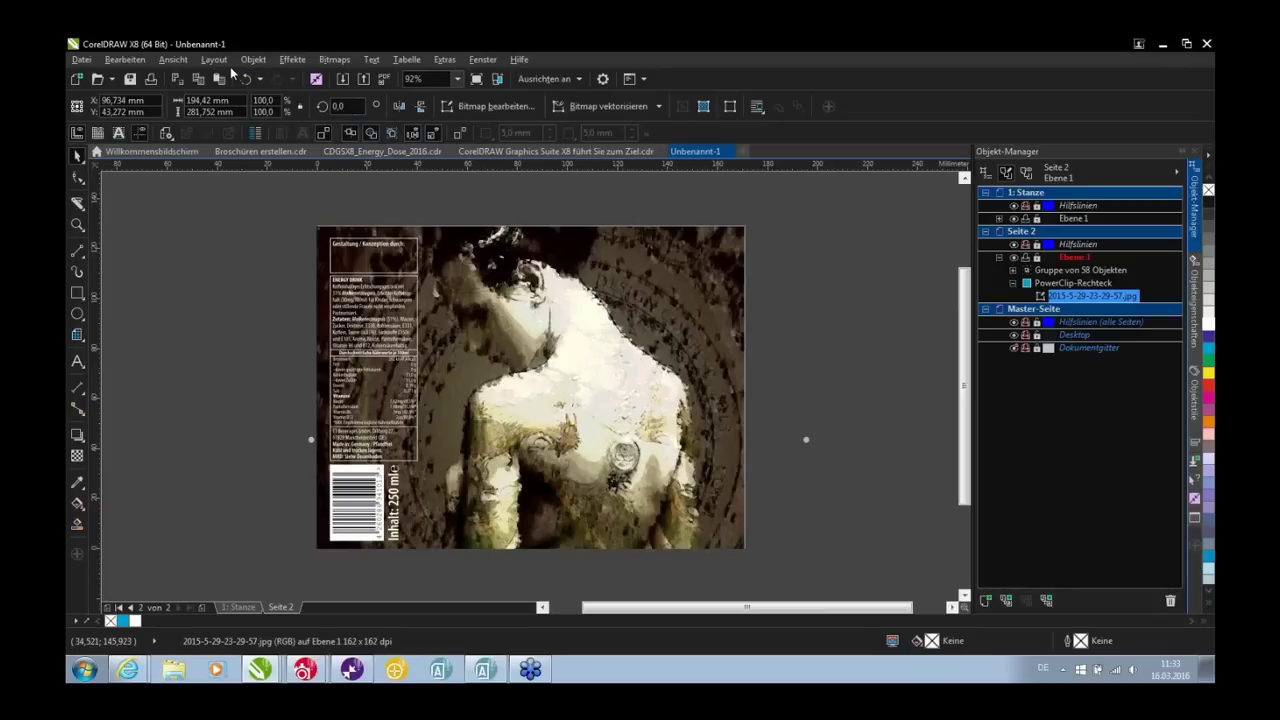
Undo the effect and bring the logos, headline and credits text from Energy Dose into Unbenannt-1
{"action": "left_click", "coordinate": [245, 78]}
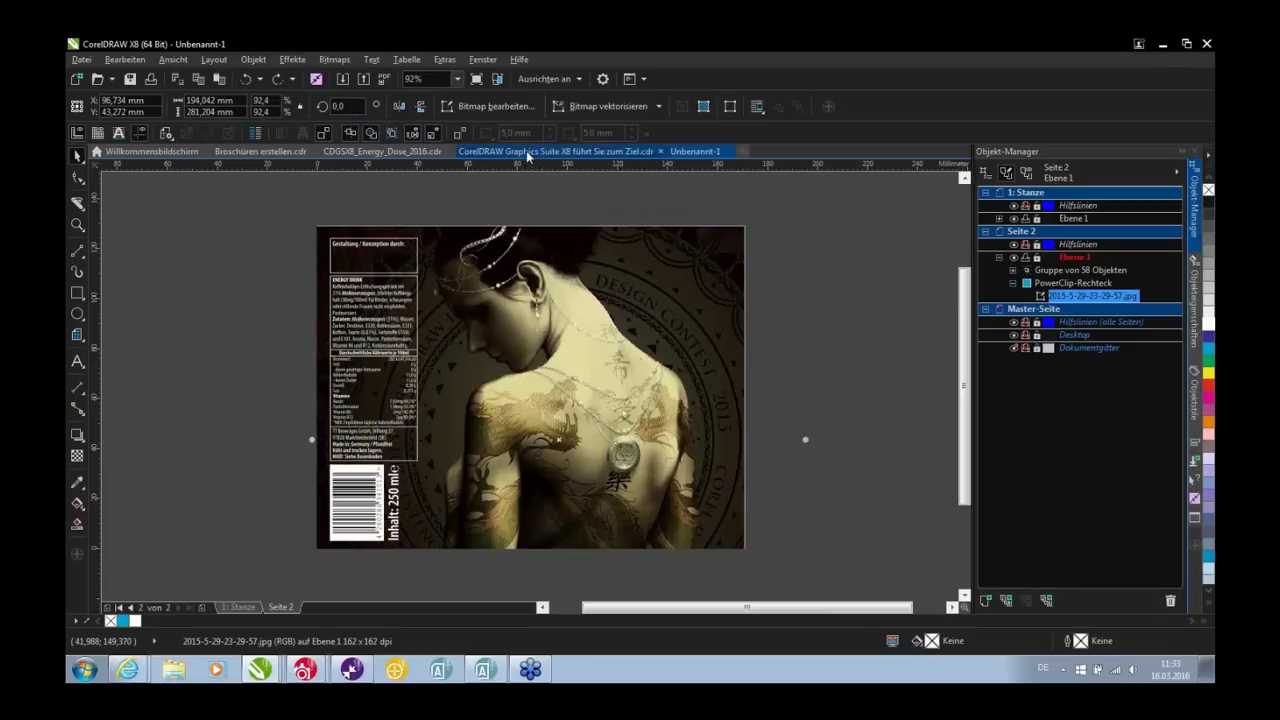
{"action": "left_click", "coordinate": [403, 153]}
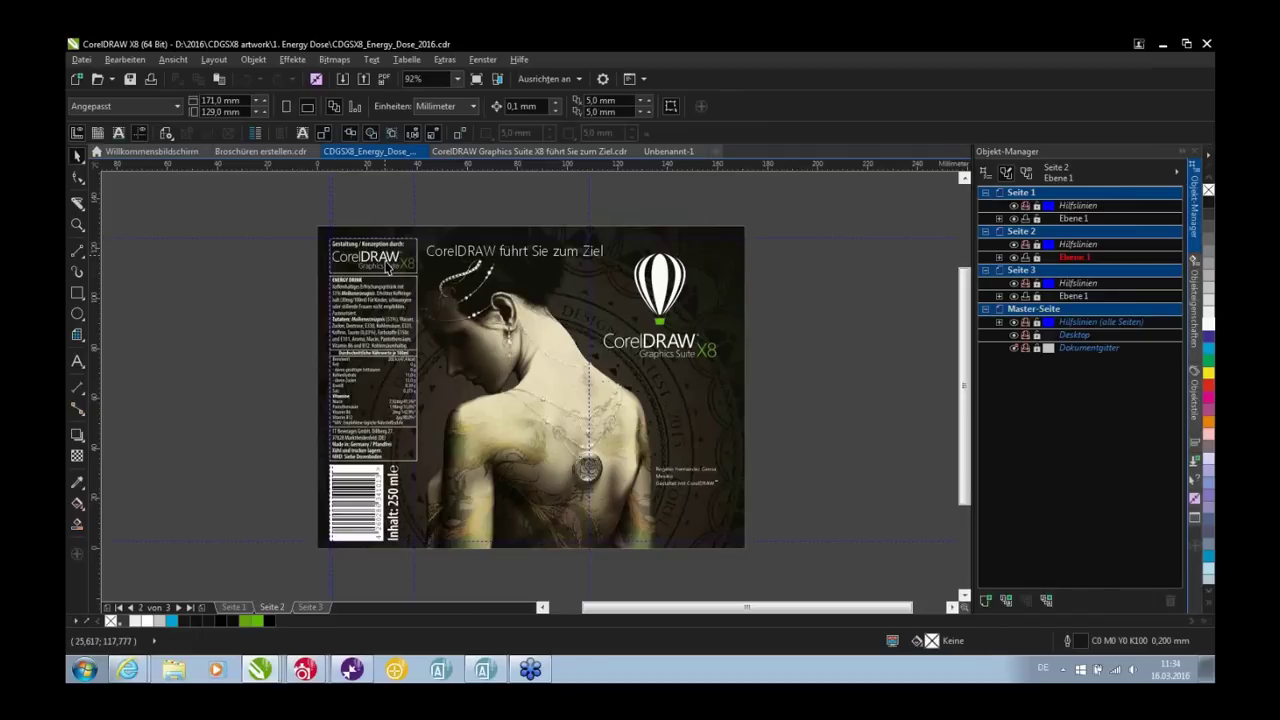
{"action": "left_click", "coordinate": [388, 265]}
{"action": "left_click", "coordinate": [407, 270]}
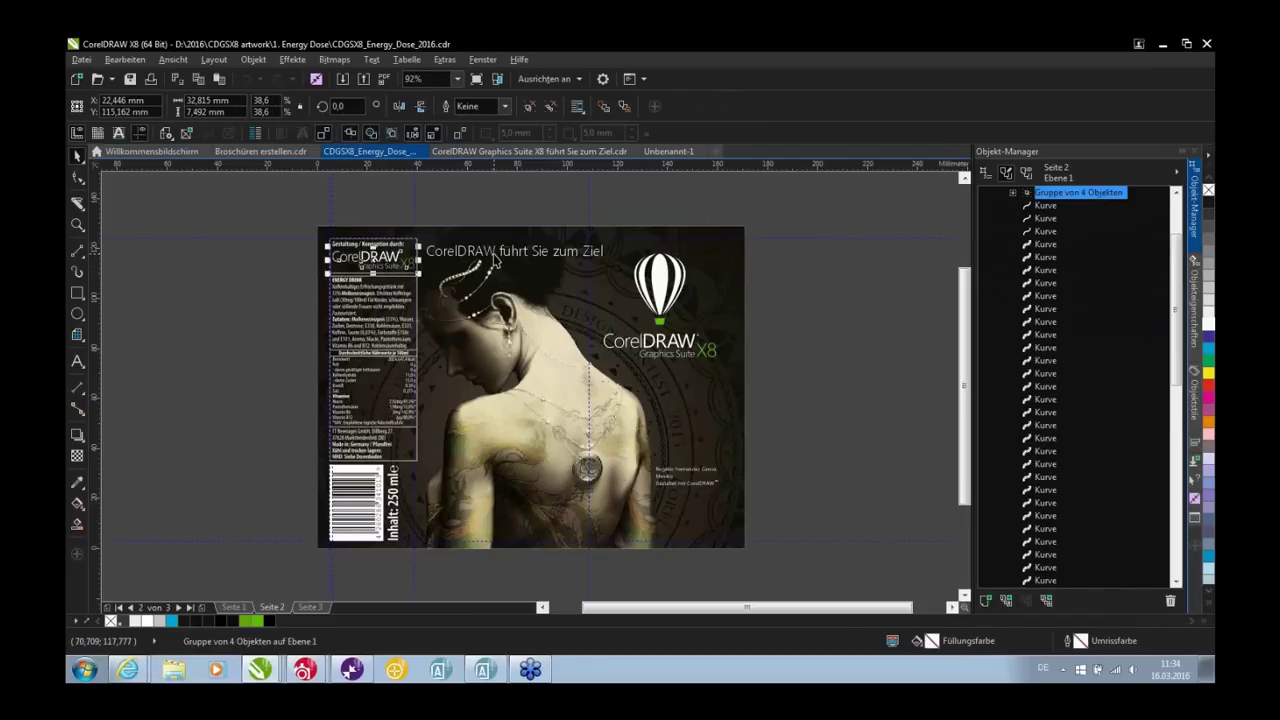
{"action": "left_click", "coordinate": [496, 256], "text": "shift"}
{"action": "left_click", "coordinate": [676, 340], "text": "shift"}
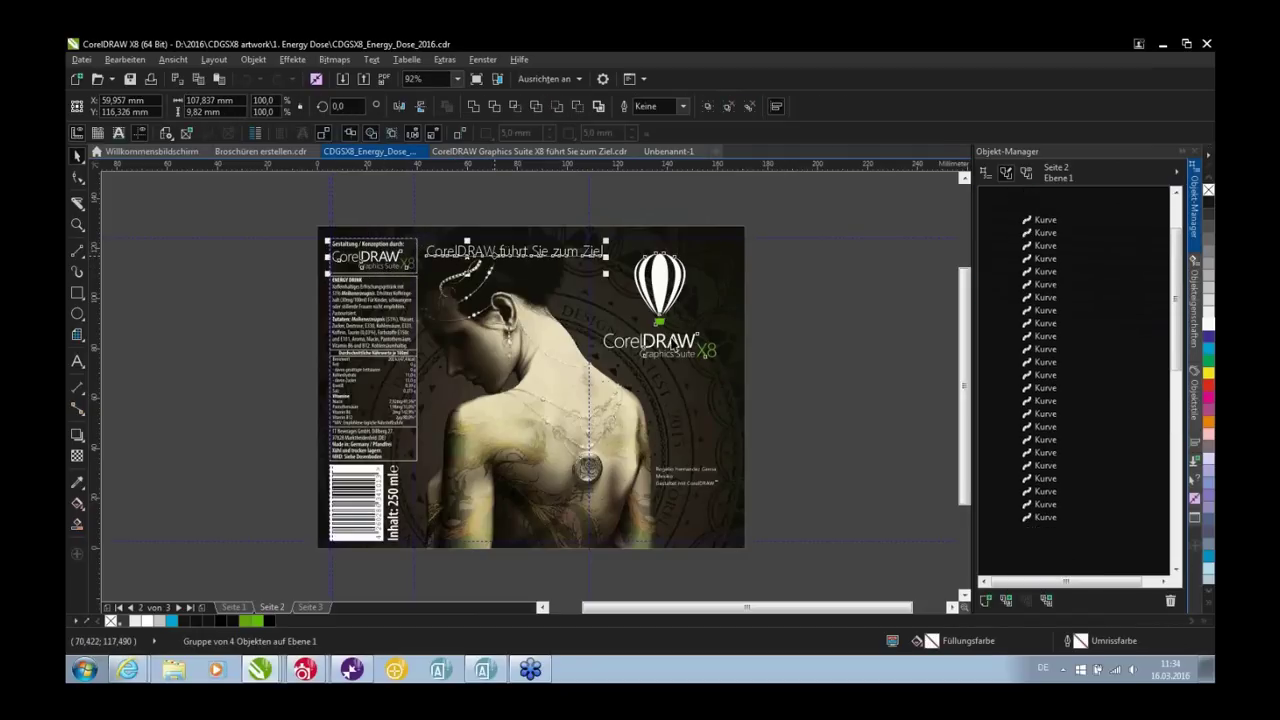
{"action": "left_click", "coordinate": [686, 477], "text": "shift"}
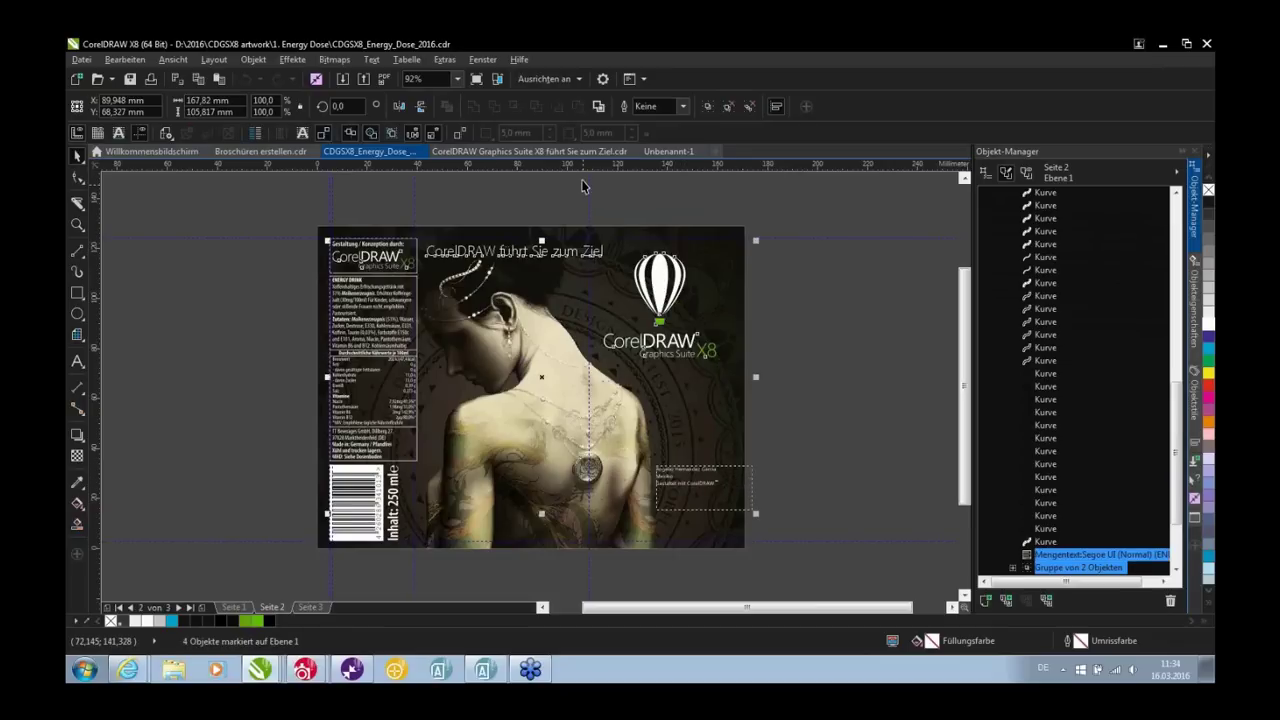
{"action": "left_click", "coordinate": [669, 152]}
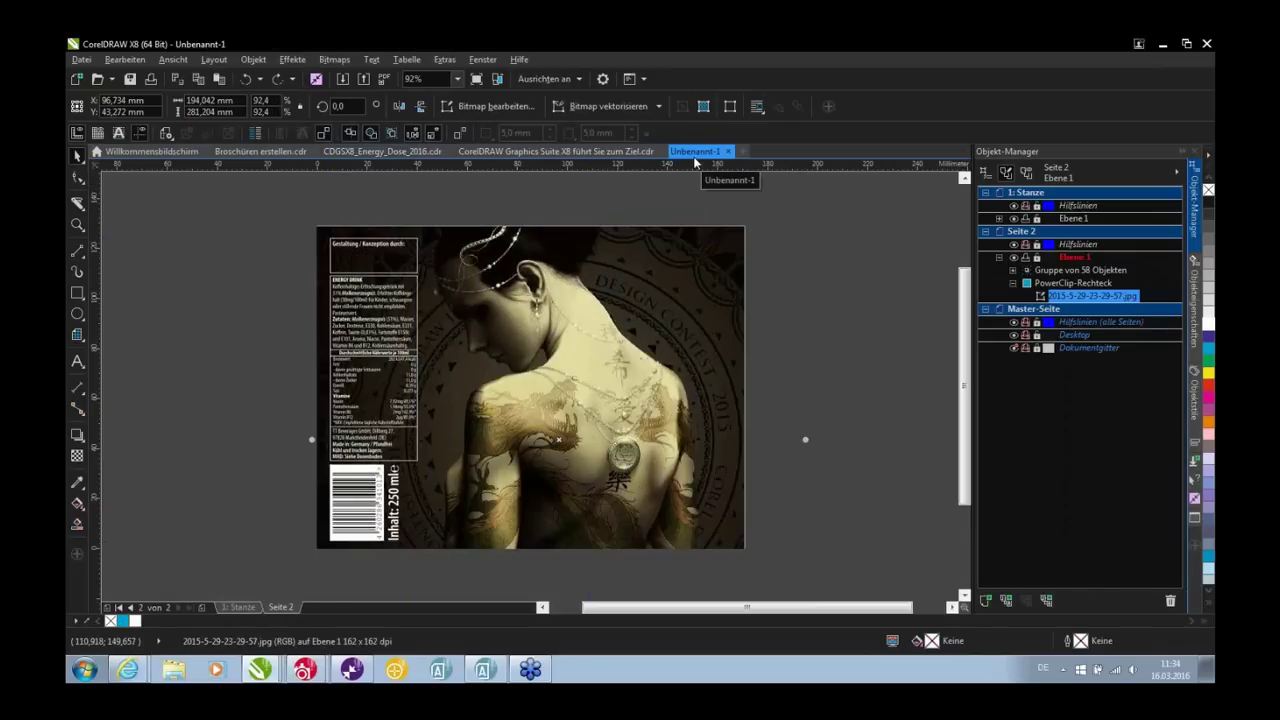
{"action": "left_click", "coordinate": [824, 371]}
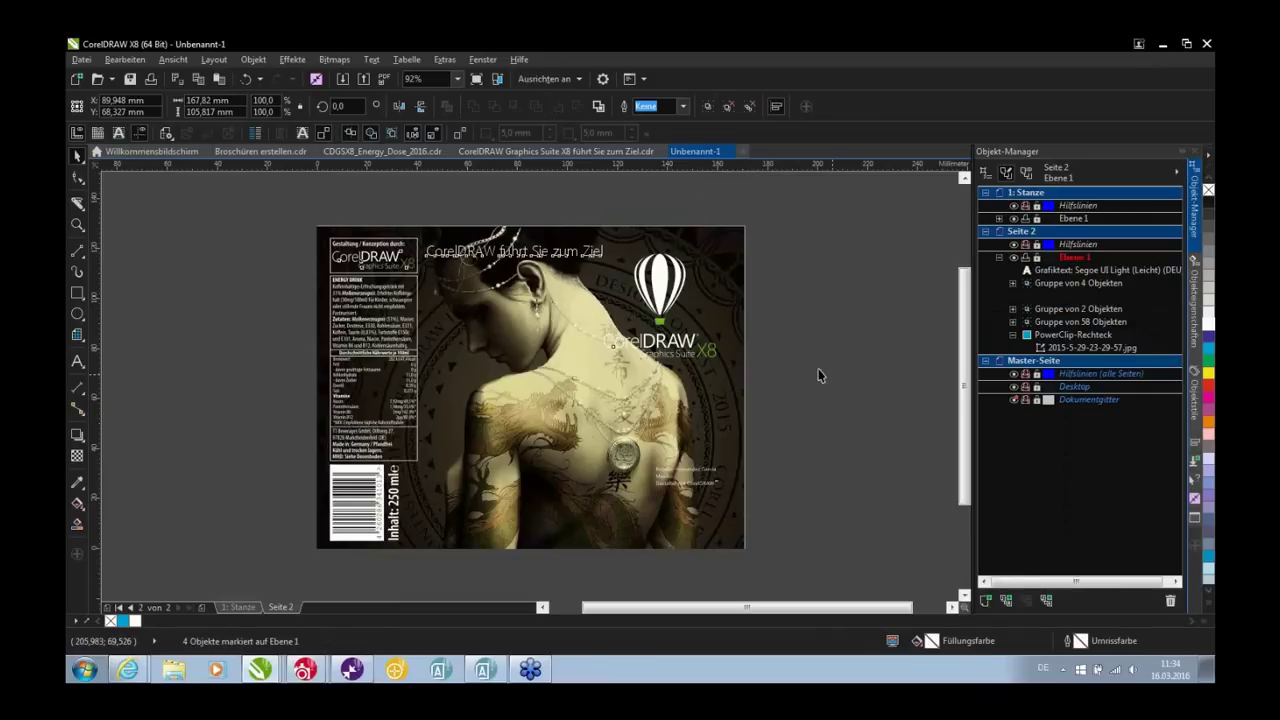
Shift the PowerClip photo down and left within its frame
{"action": "left_click", "coordinate": [600, 420]}
{"action": "left_click", "coordinate": [560, 574]}
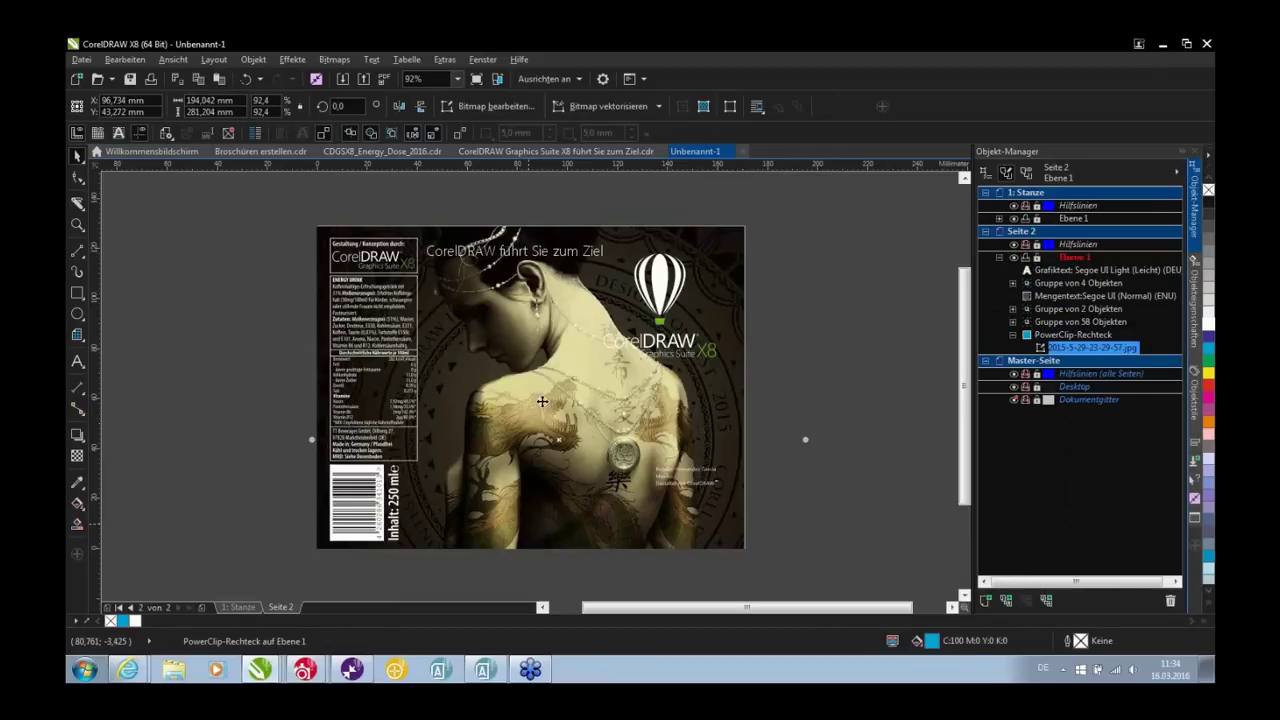
{"action": "left_click_drag", "start_coordinate": [548, 401], "coordinate": [534, 424]}
{"action": "left_click", "coordinate": [843, 380]}
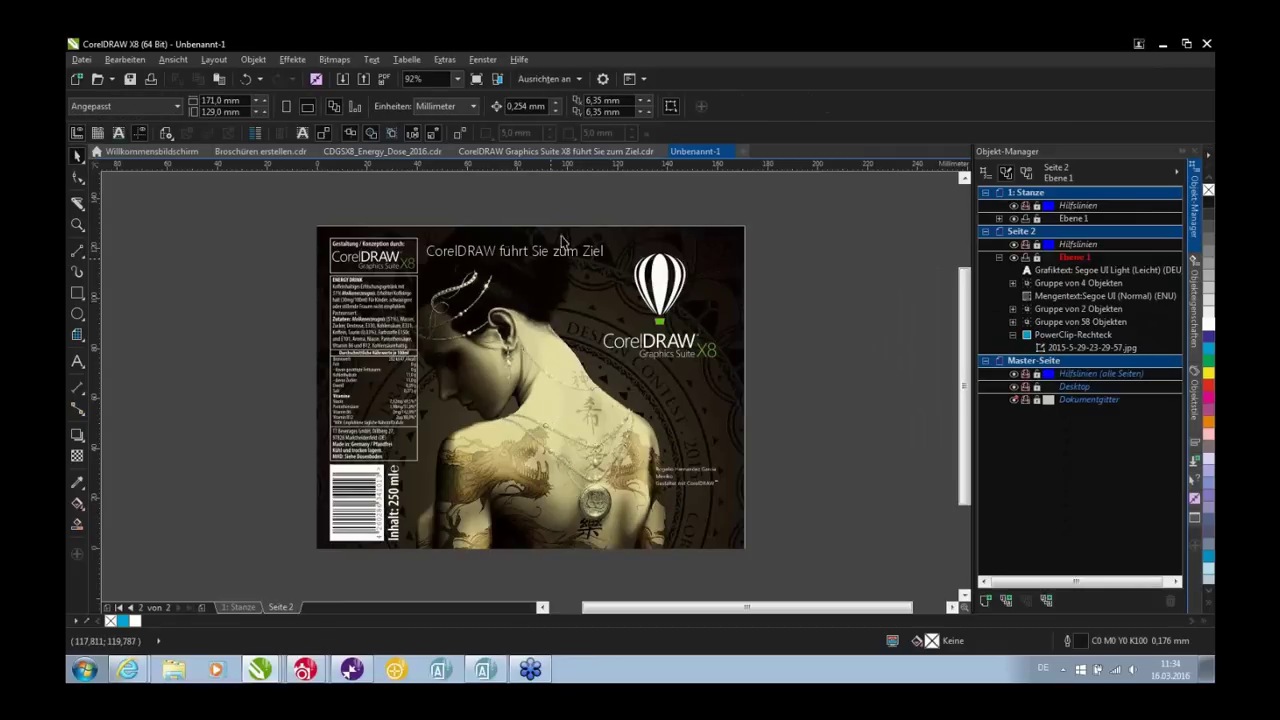
Copy the headline text 'CorelDRAW führt Sie zum Ziel' and bring up Corel Font Manager
{"action": "left_click", "coordinate": [566, 264]}
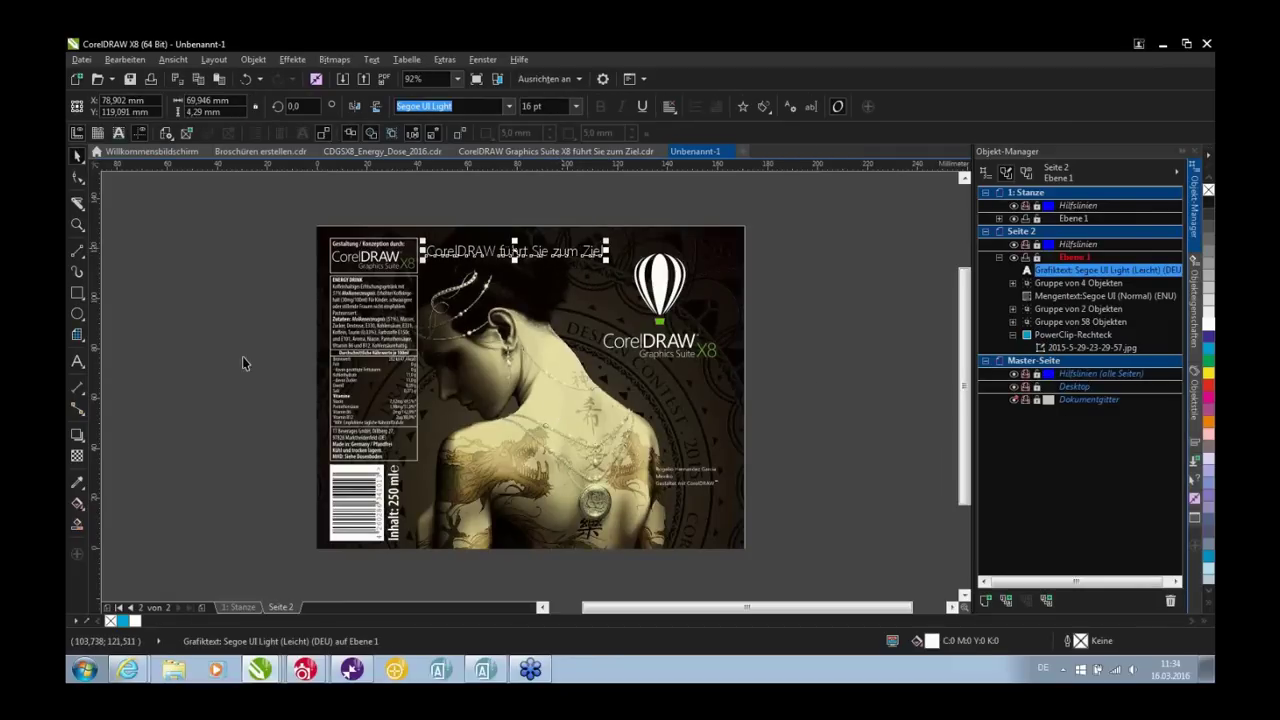
{"action": "left_click", "coordinate": [78, 363]}
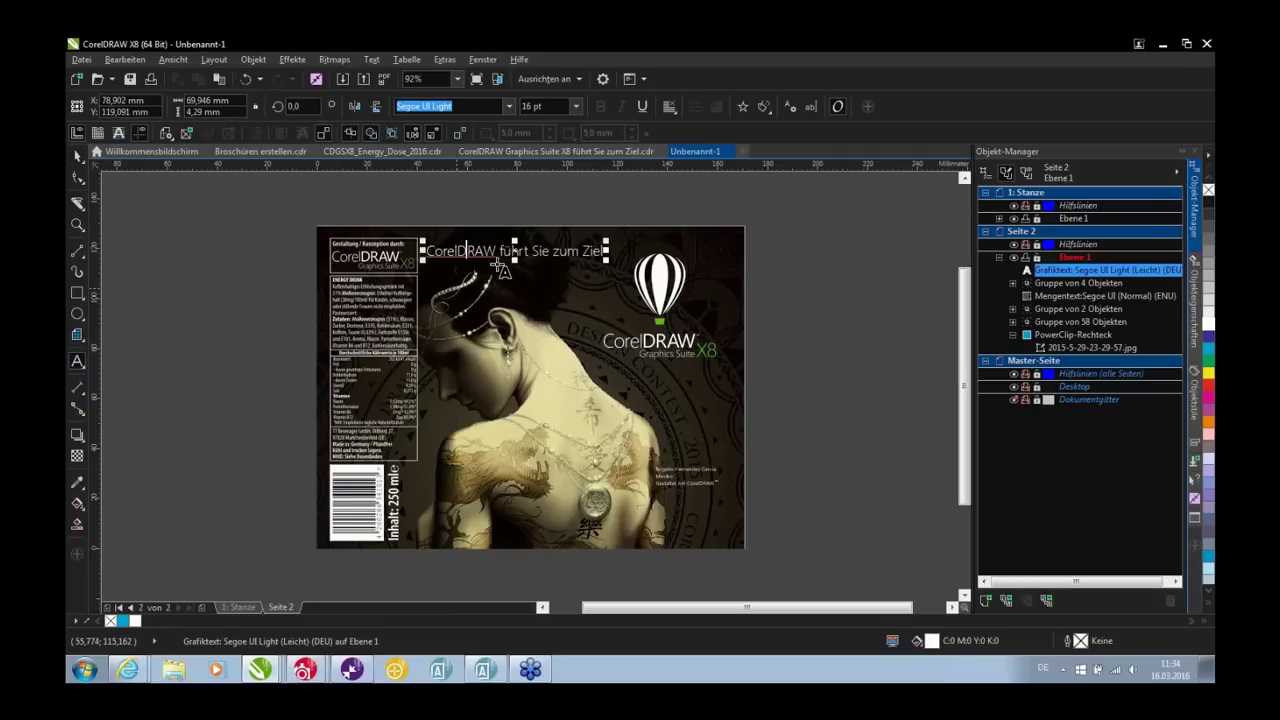
{"action": "key", "text": "ctrl+a"}
{"action": "key", "text": "ctrl+c"}
{"action": "key", "text": "Caps_Lock"}
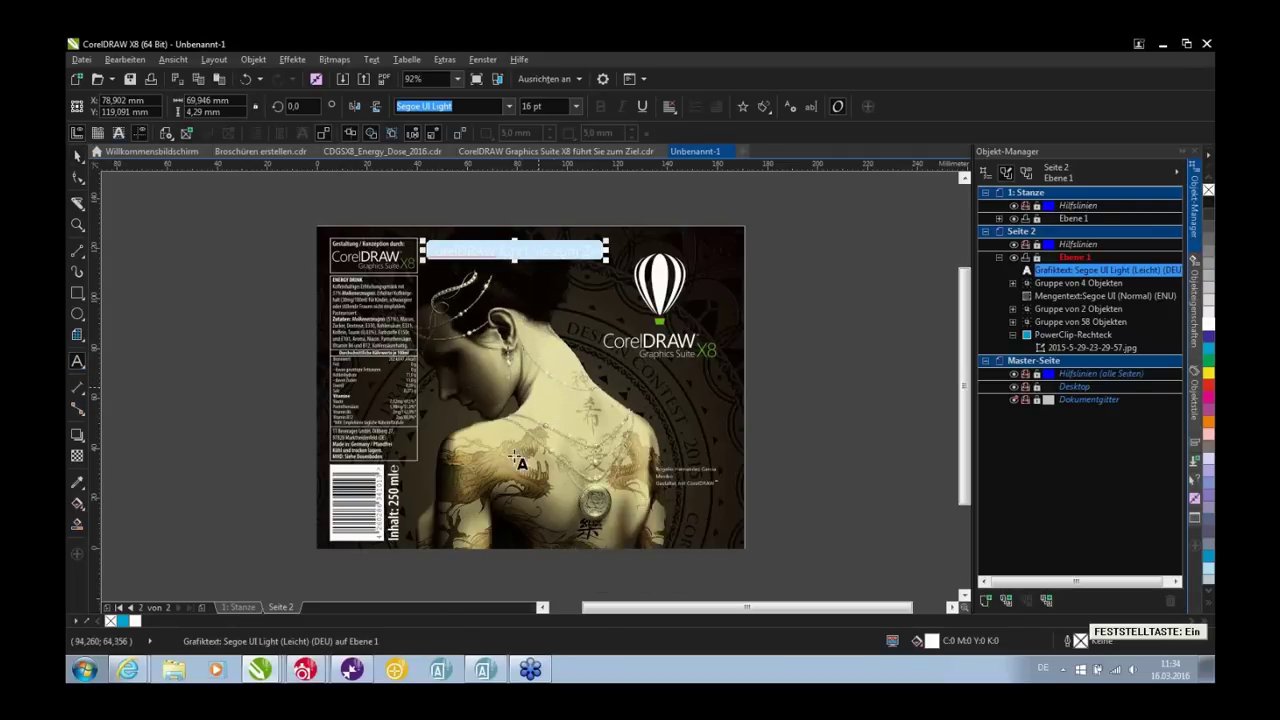
{"action": "left_click", "coordinate": [483, 669]}
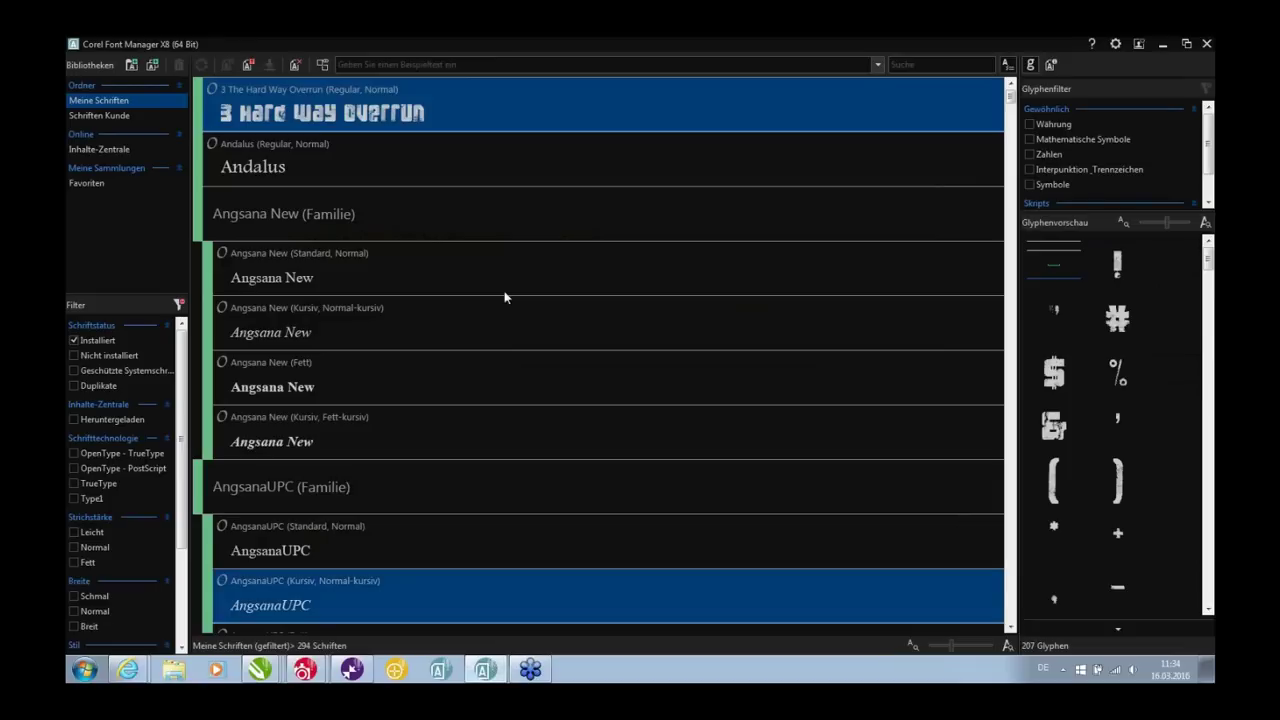
{"action": "left_click", "coordinate": [466, 63]}
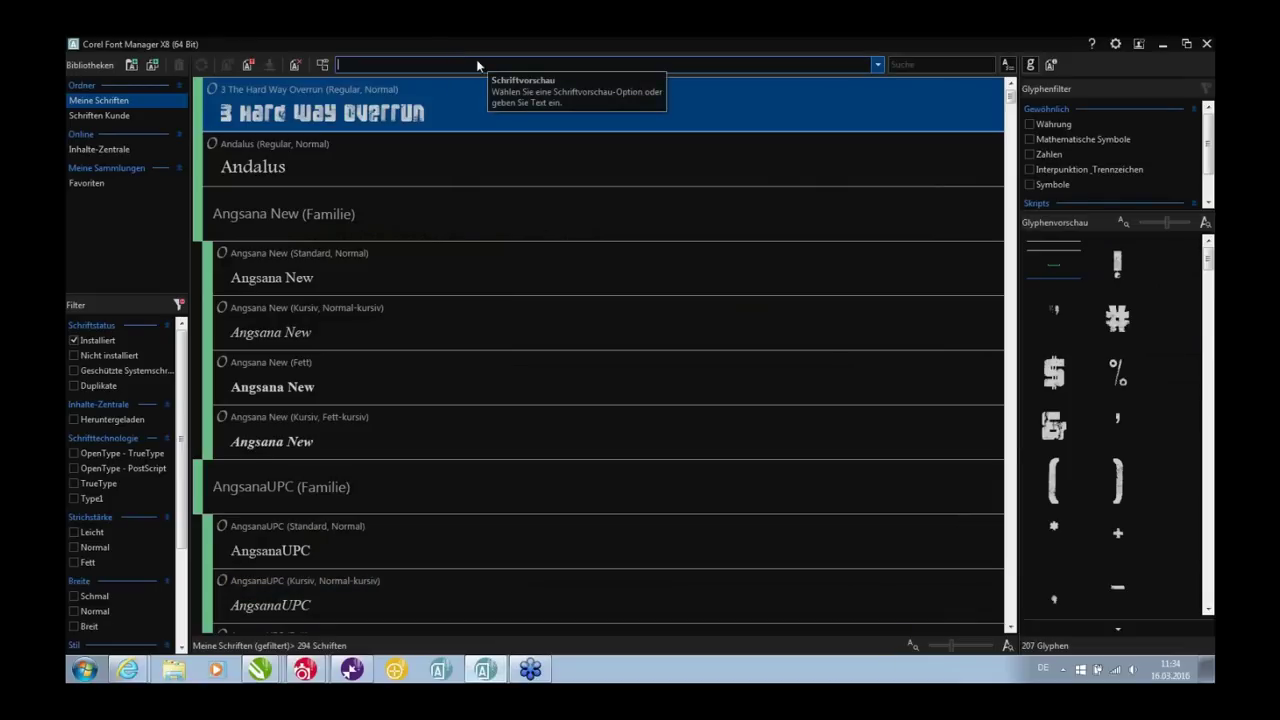
Paste 'CorelDRAW führt Sie zum Ziel' as sample text and list the Schriften Kunde fonts
{"action": "key", "text": "ctrl+v"}
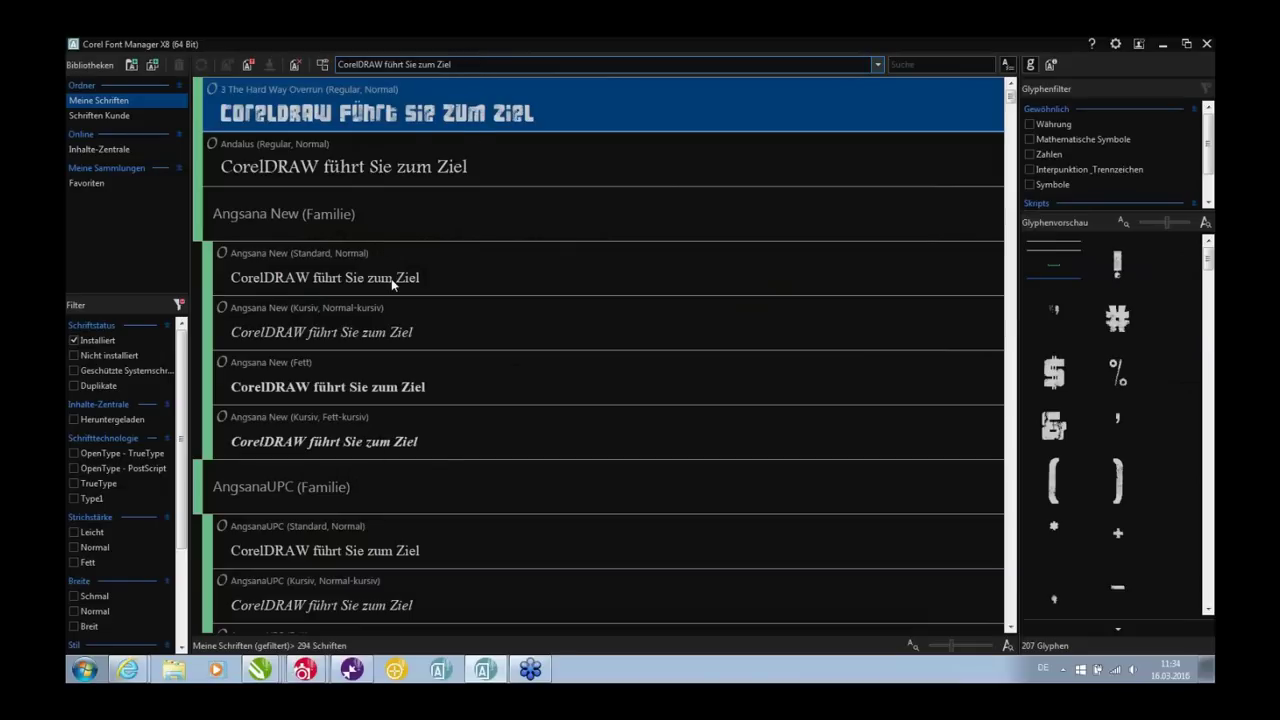
{"action": "left_click", "coordinate": [132, 114]}
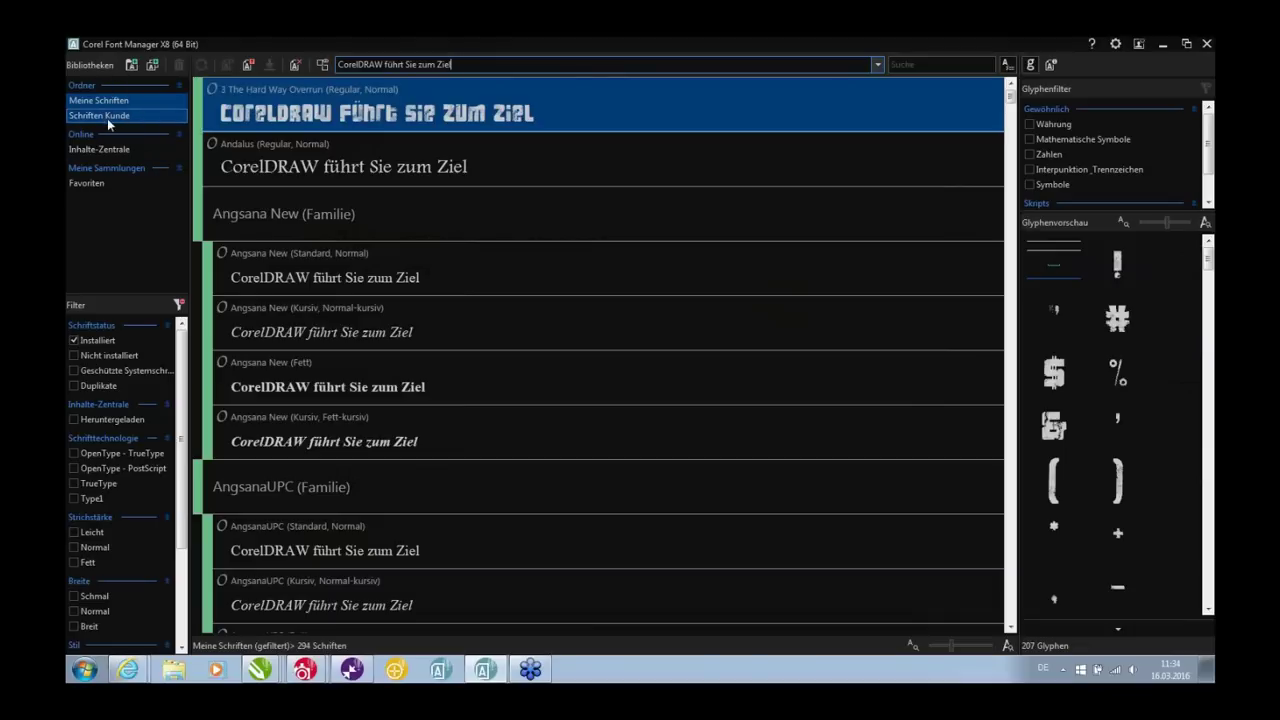
{"action": "left_click", "coordinate": [120, 114]}
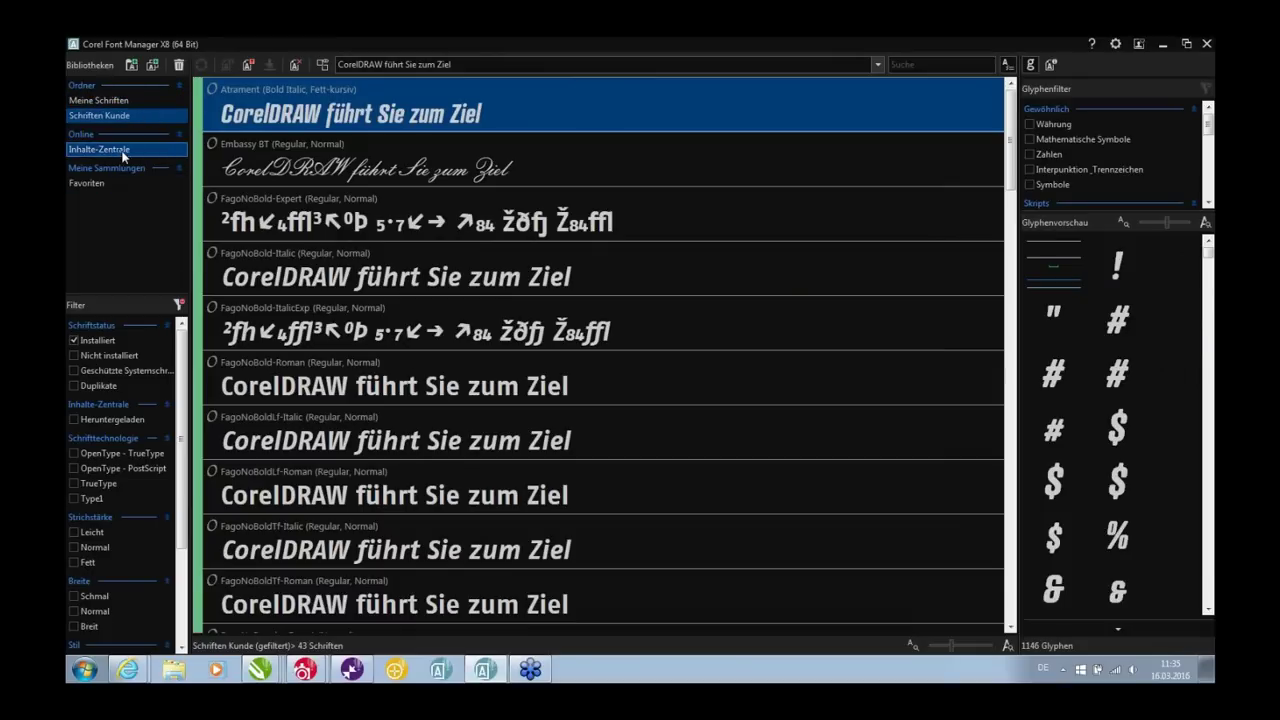
Try the OpenType - PostScript filter on the Schriften Kunde fonts, then scroll the font list
{"action": "left_click", "coordinate": [110, 148]}
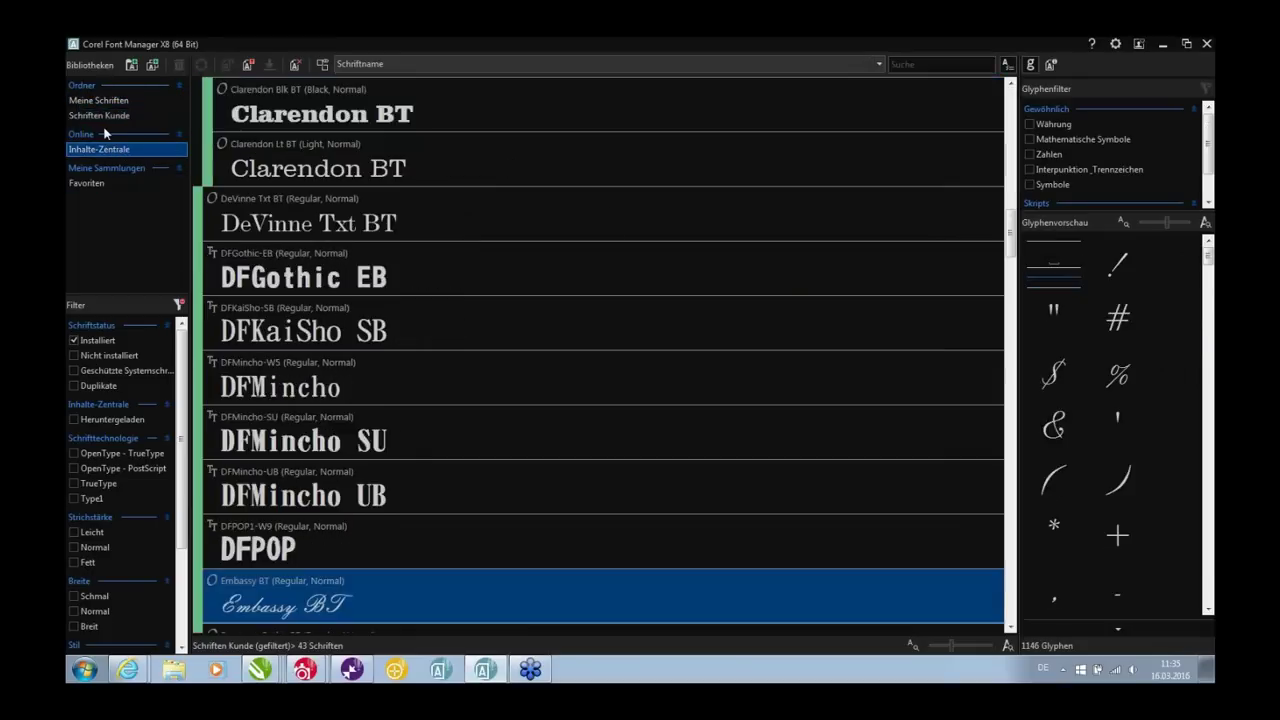
{"action": "left_click", "coordinate": [140, 117]}
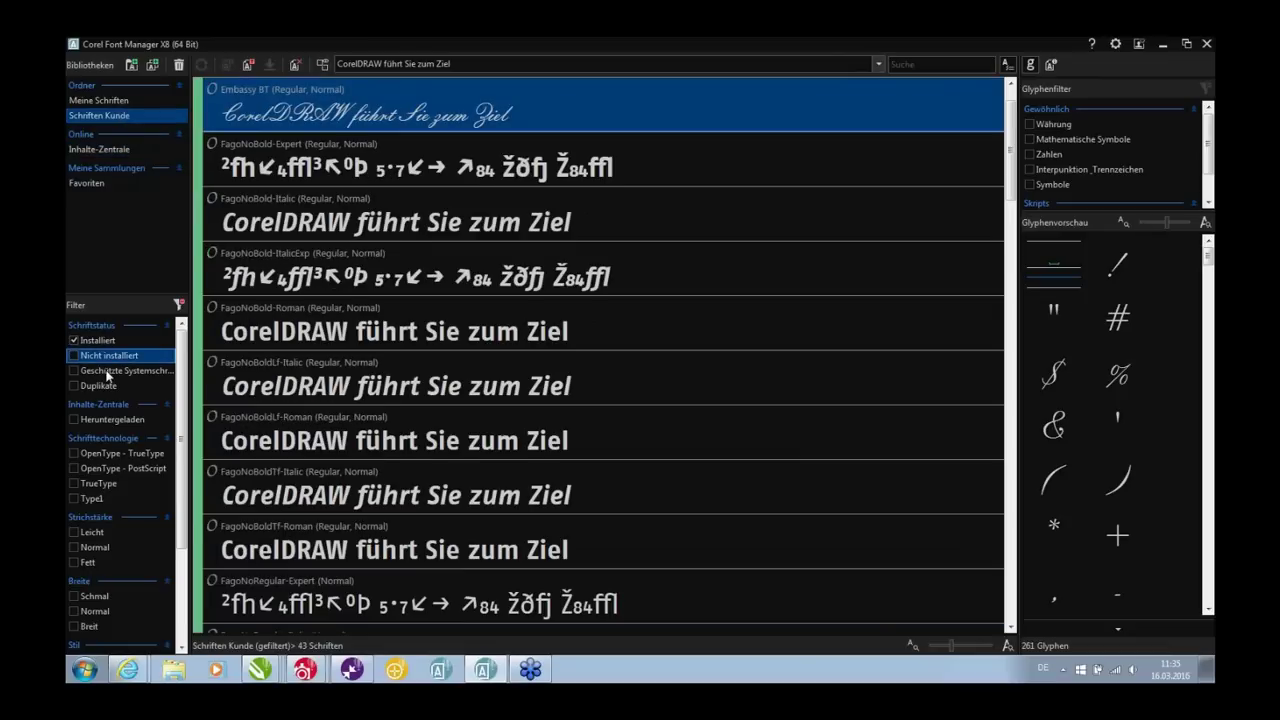
{"action": "left_click", "coordinate": [72, 470]}
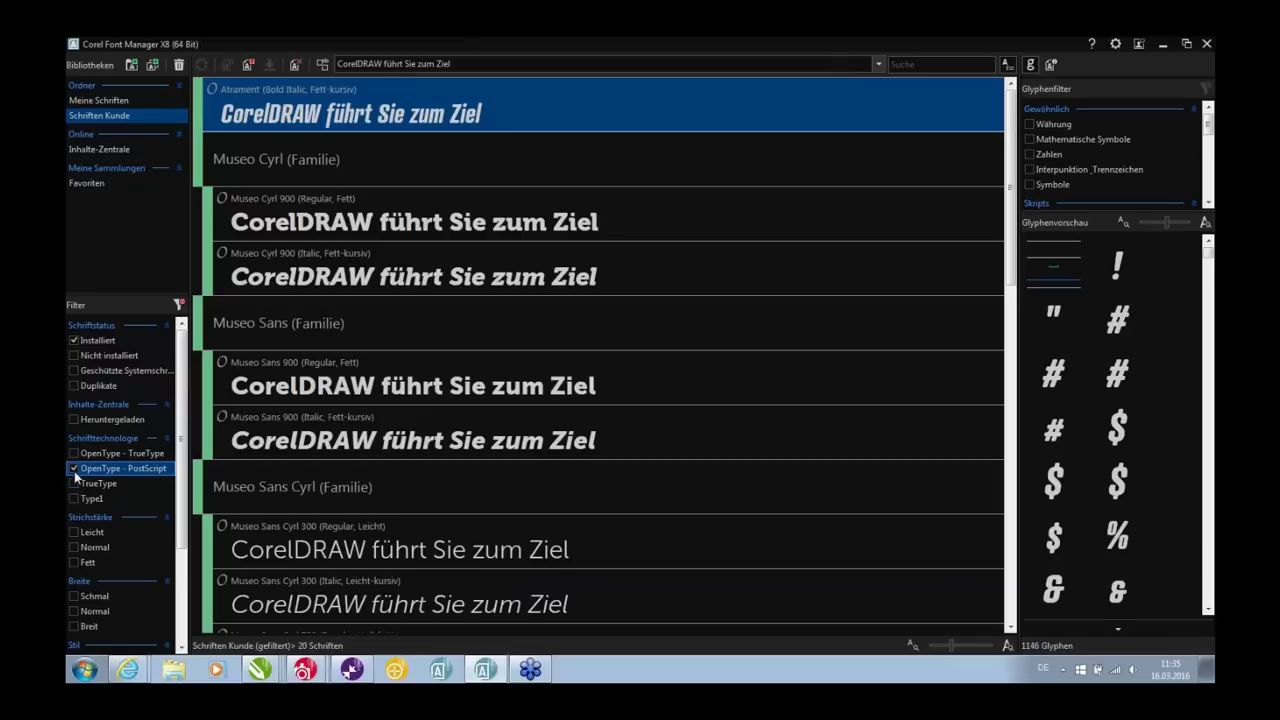
{"action": "left_click", "coordinate": [74, 469]}
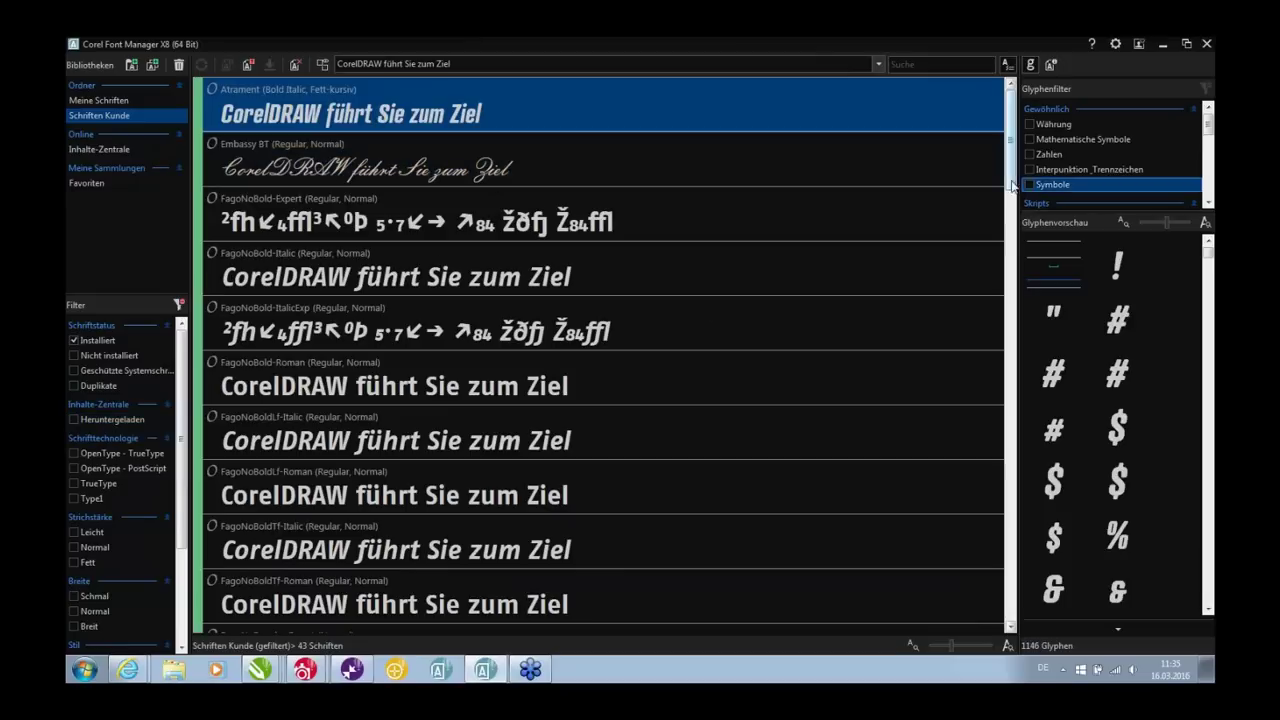
{"action": "left_click_drag", "start_coordinate": [1010, 178], "coordinate": [1028, 472]}
{"action": "left_click_drag", "start_coordinate": [1029, 473], "coordinate": [1031, 571]}
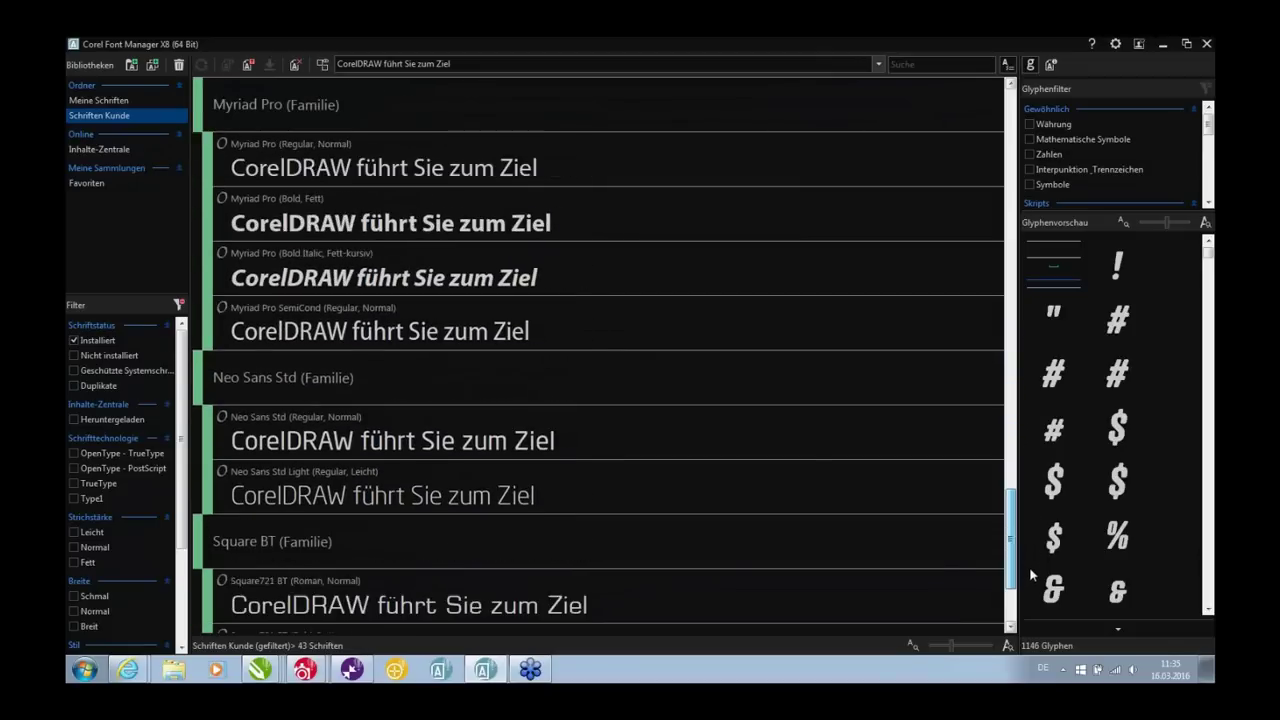
Select Neo Sans Std Regular, test the Standardligaturen glyph filter, and view its font properties
{"action": "left_click", "coordinate": [318, 447]}
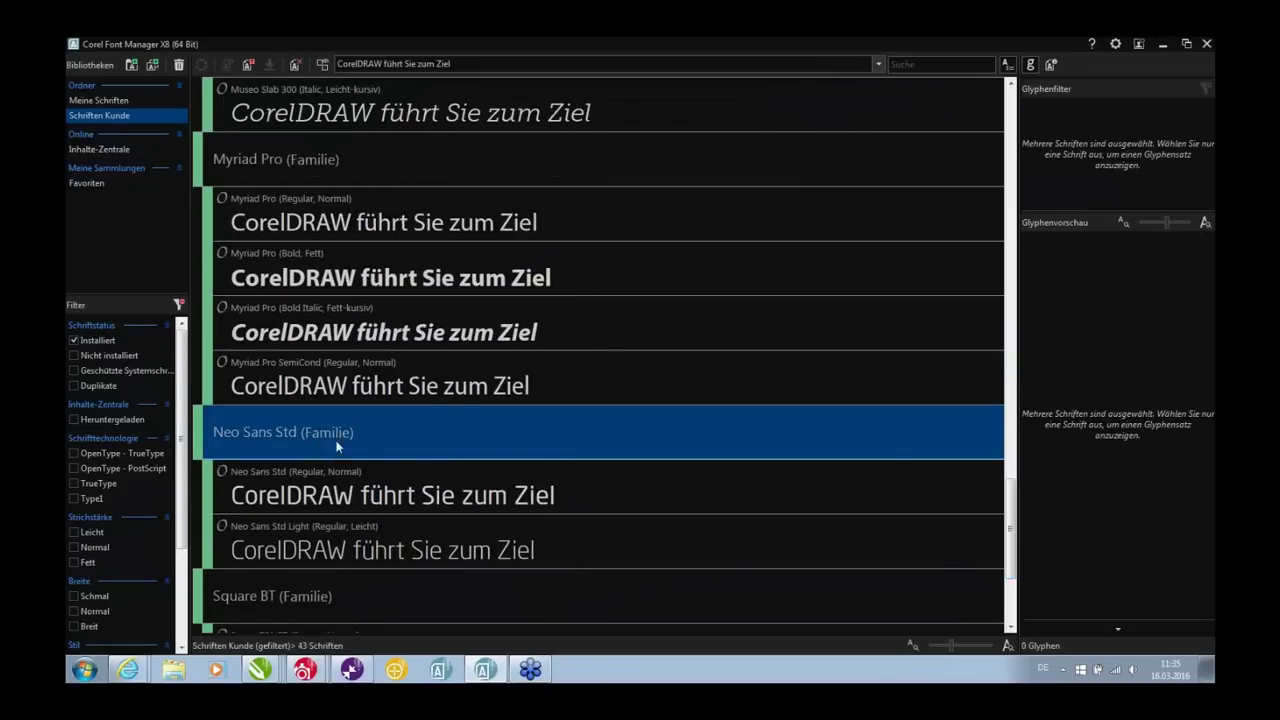
{"action": "left_click", "coordinate": [352, 500]}
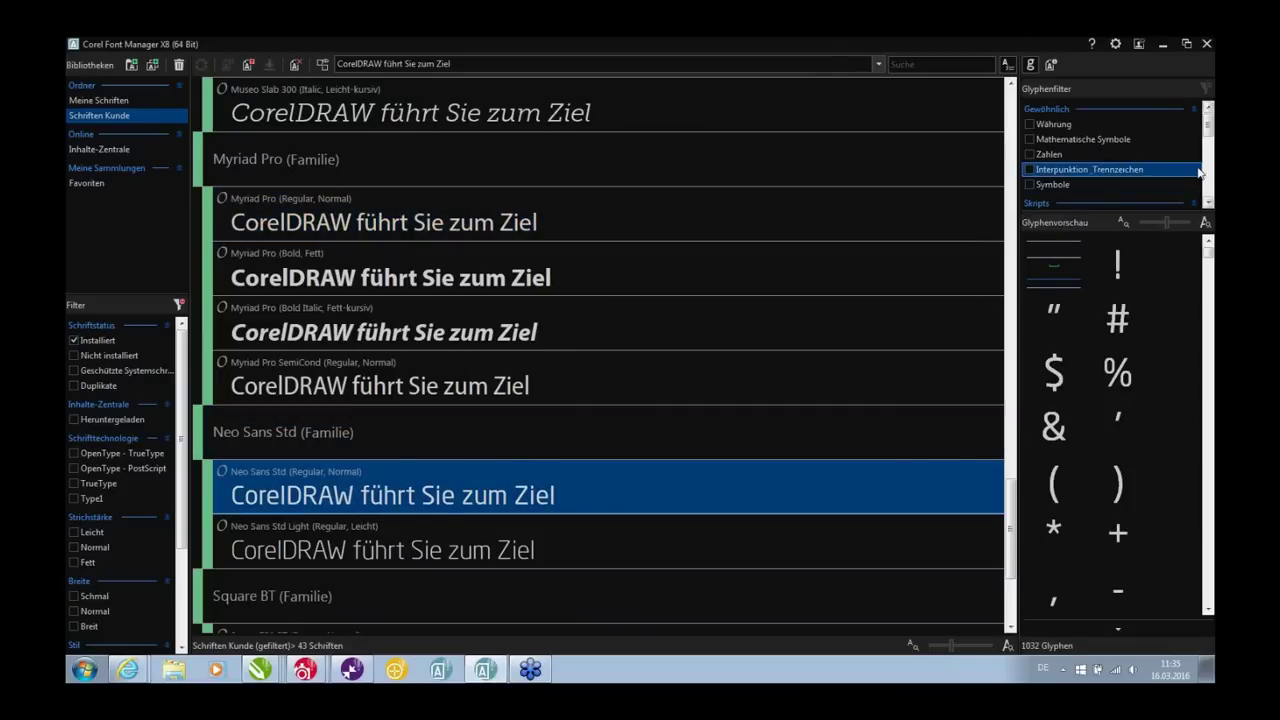
{"action": "left_click_drag", "start_coordinate": [1165, 208], "coordinate": [1158, 300]}
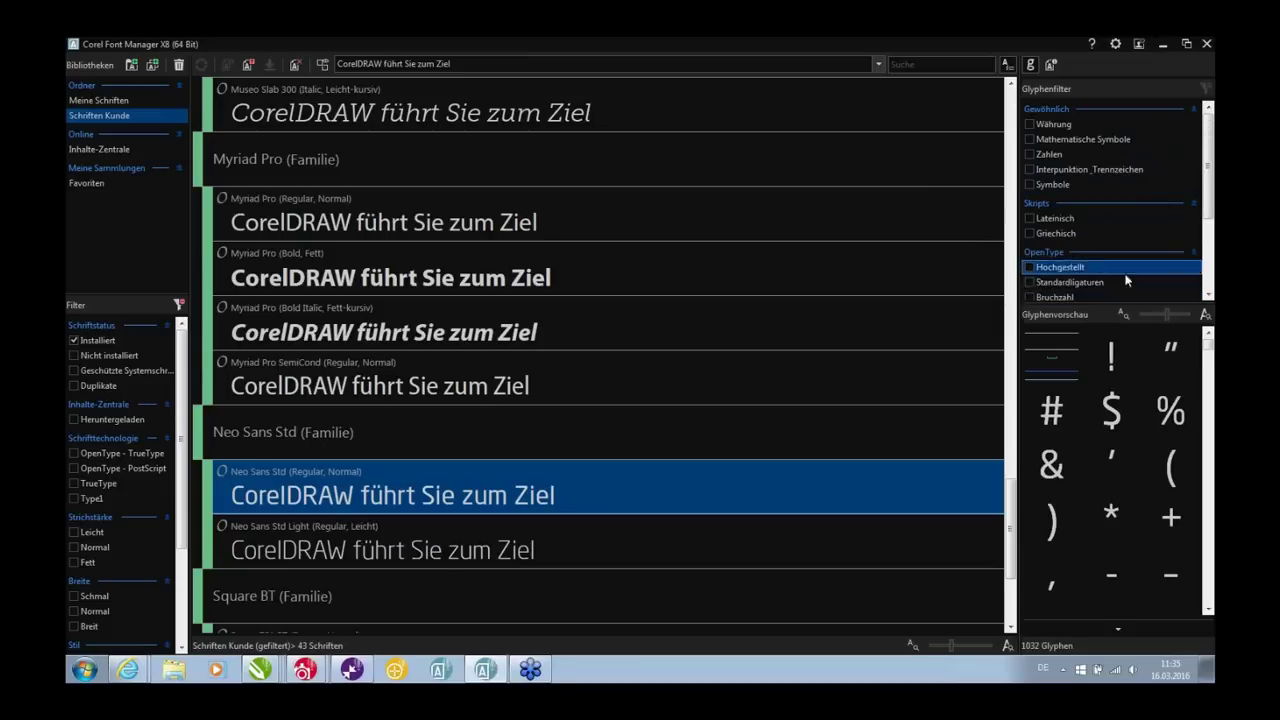
{"action": "left_click", "coordinate": [1029, 283]}
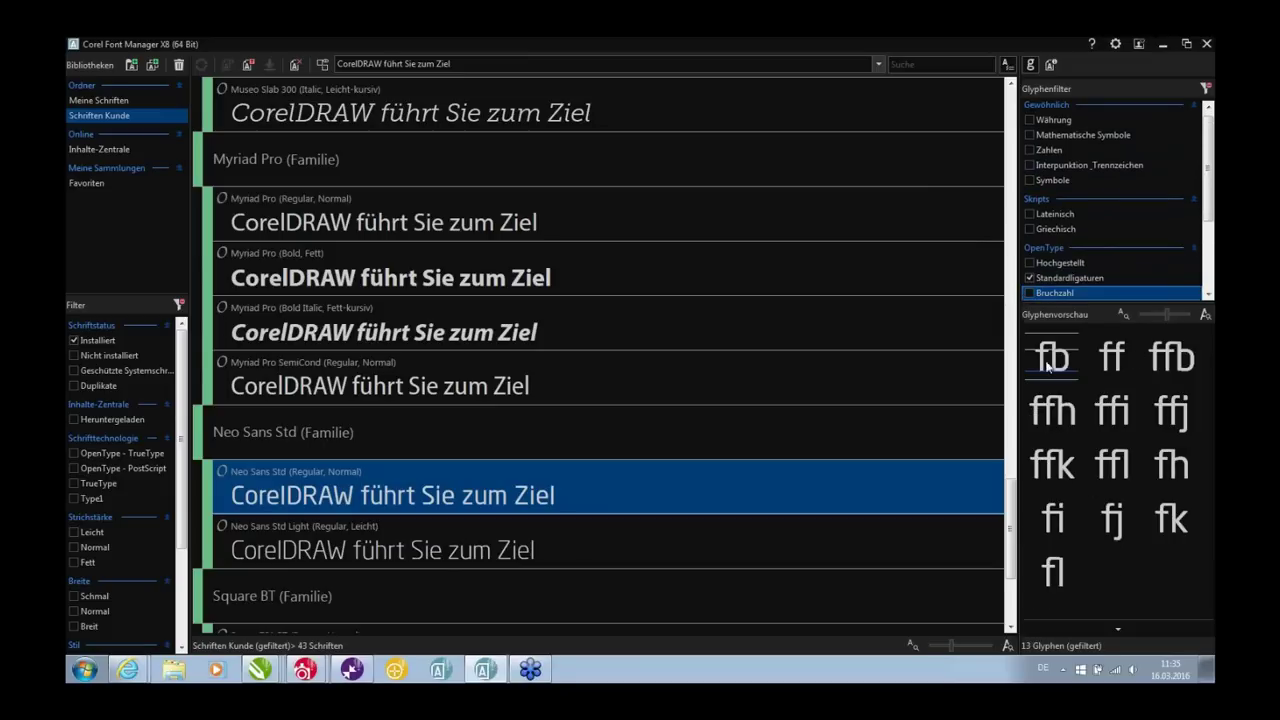
{"action": "left_click", "coordinate": [1030, 278]}
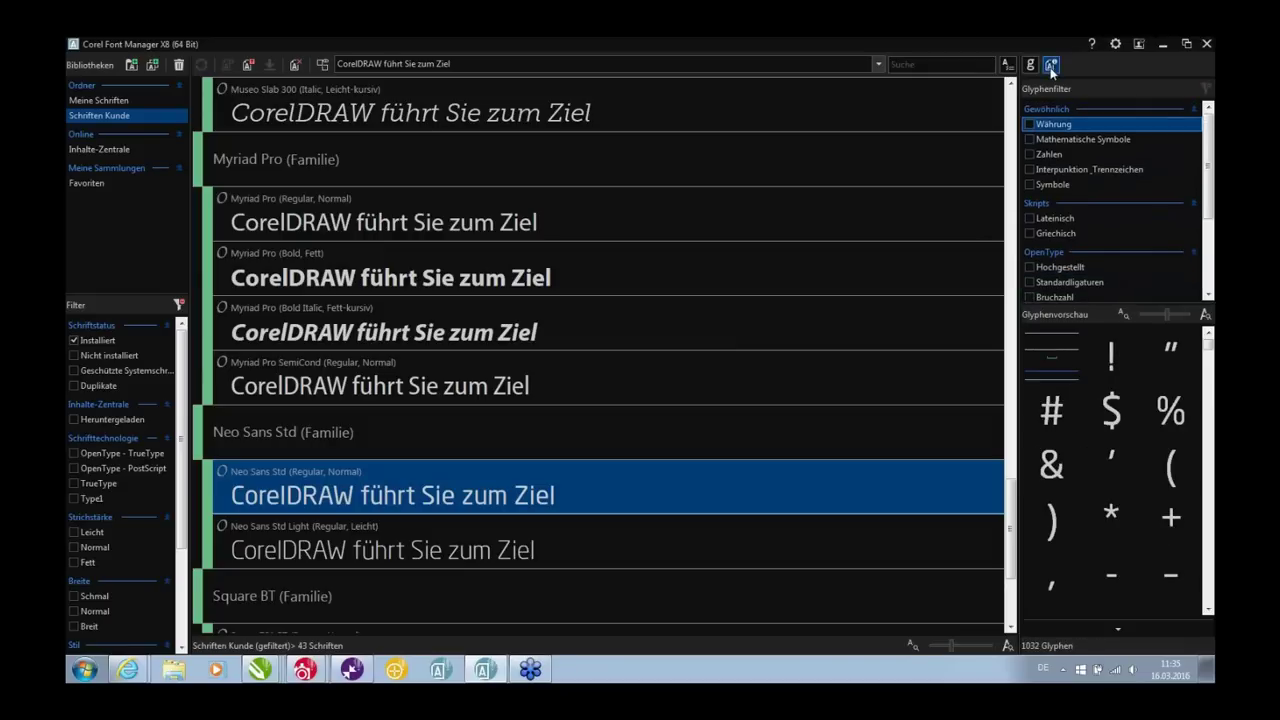
{"action": "left_click", "coordinate": [1055, 70]}
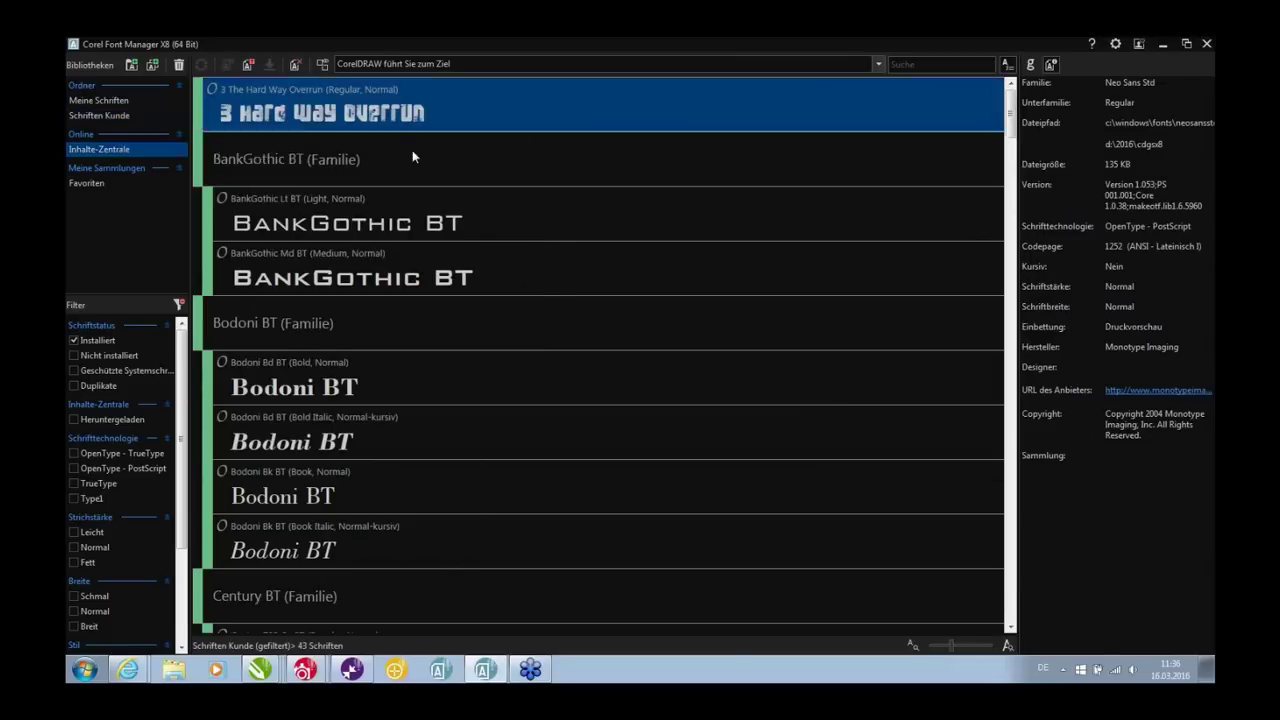
Change the Energy Dose headline's font from Segoe UI Light to Neo Sans Std
{"action": "mouse_move", "coordinate": [260, 669]}
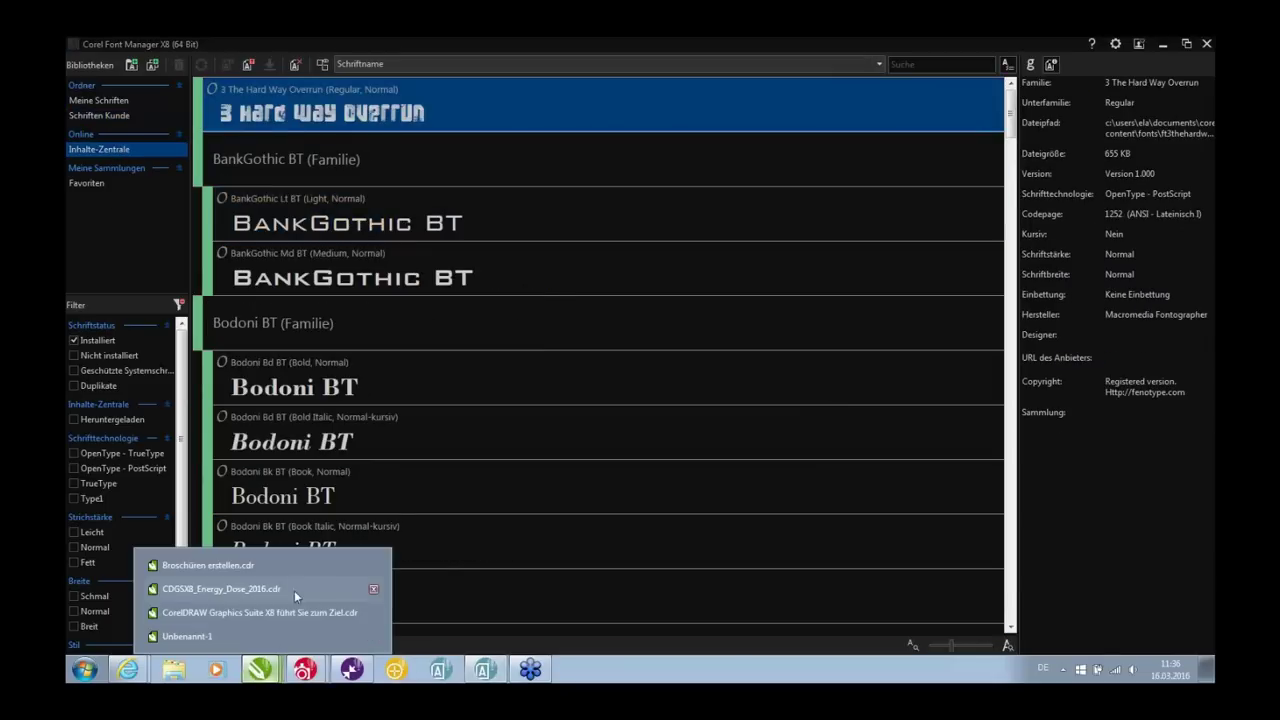
{"action": "left_click", "coordinate": [249, 589]}
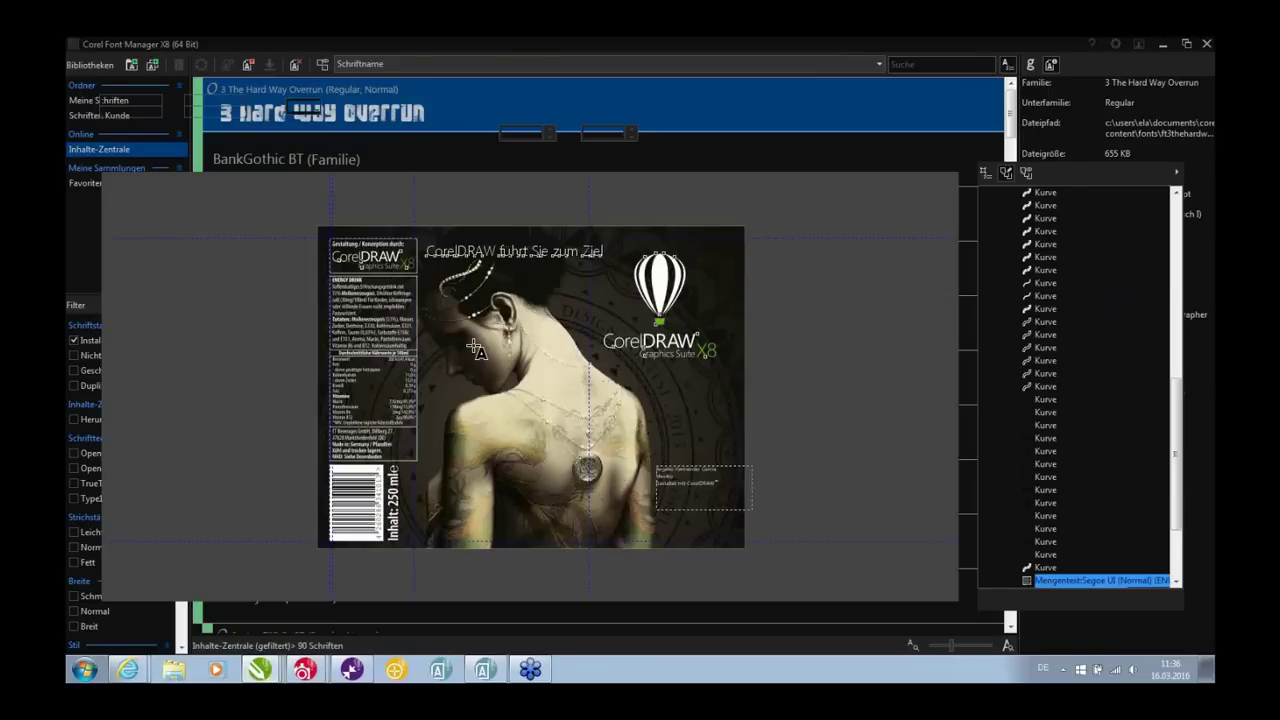
{"action": "triple_click", "coordinate": [521, 250]}
{"action": "left_click", "coordinate": [511, 110]}
{"action": "left_click", "coordinate": [510, 107]}
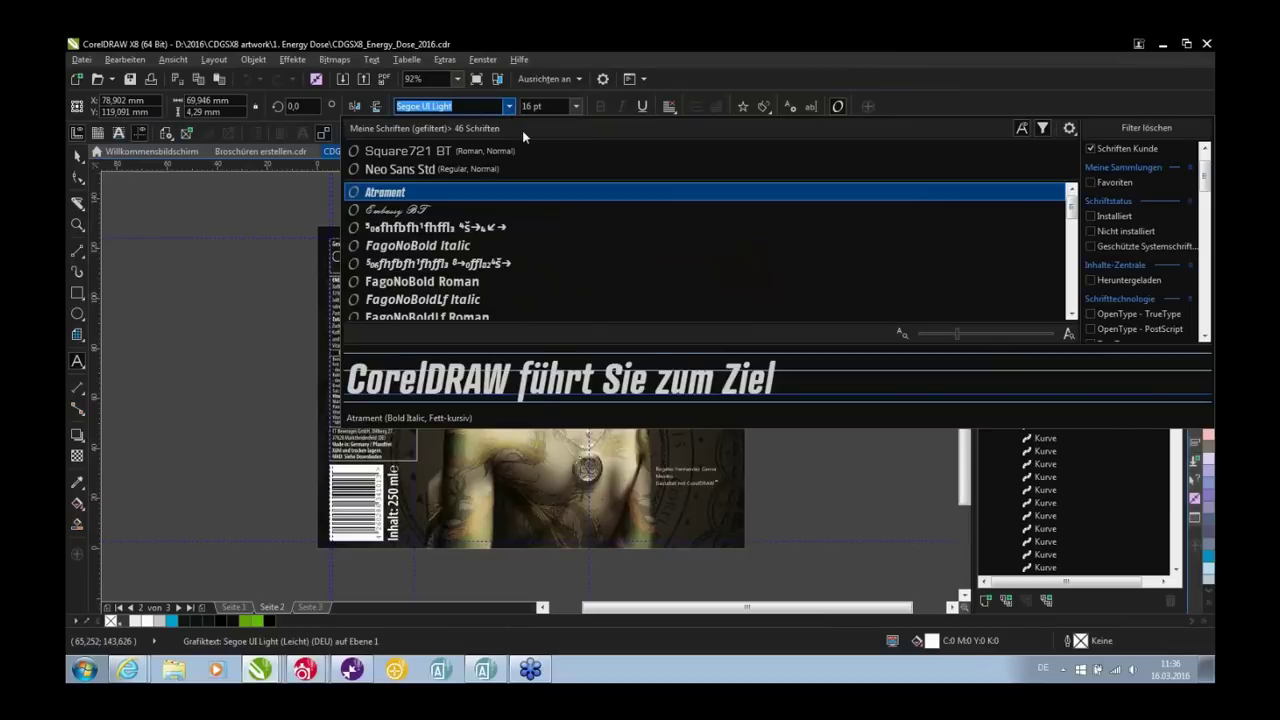
{"action": "left_click", "coordinate": [1044, 131]}
{"action": "left_click", "coordinate": [1045, 132]}
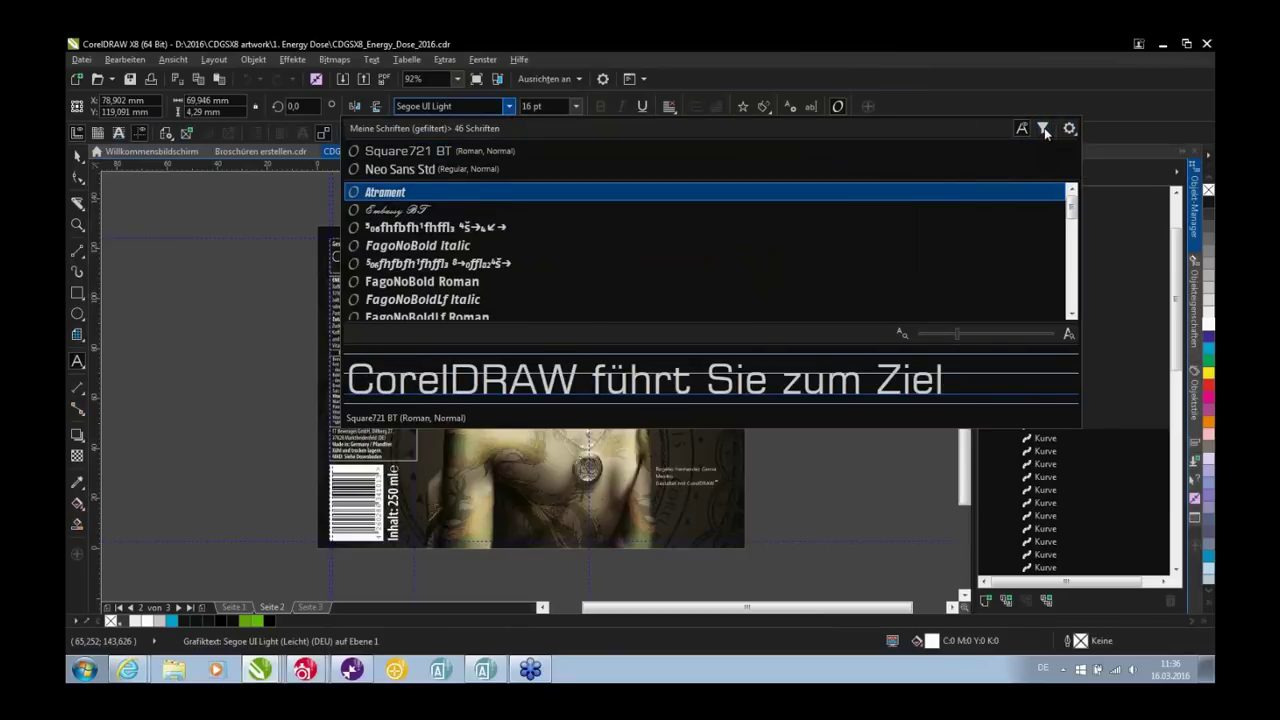
{"action": "left_click", "coordinate": [1044, 131]}
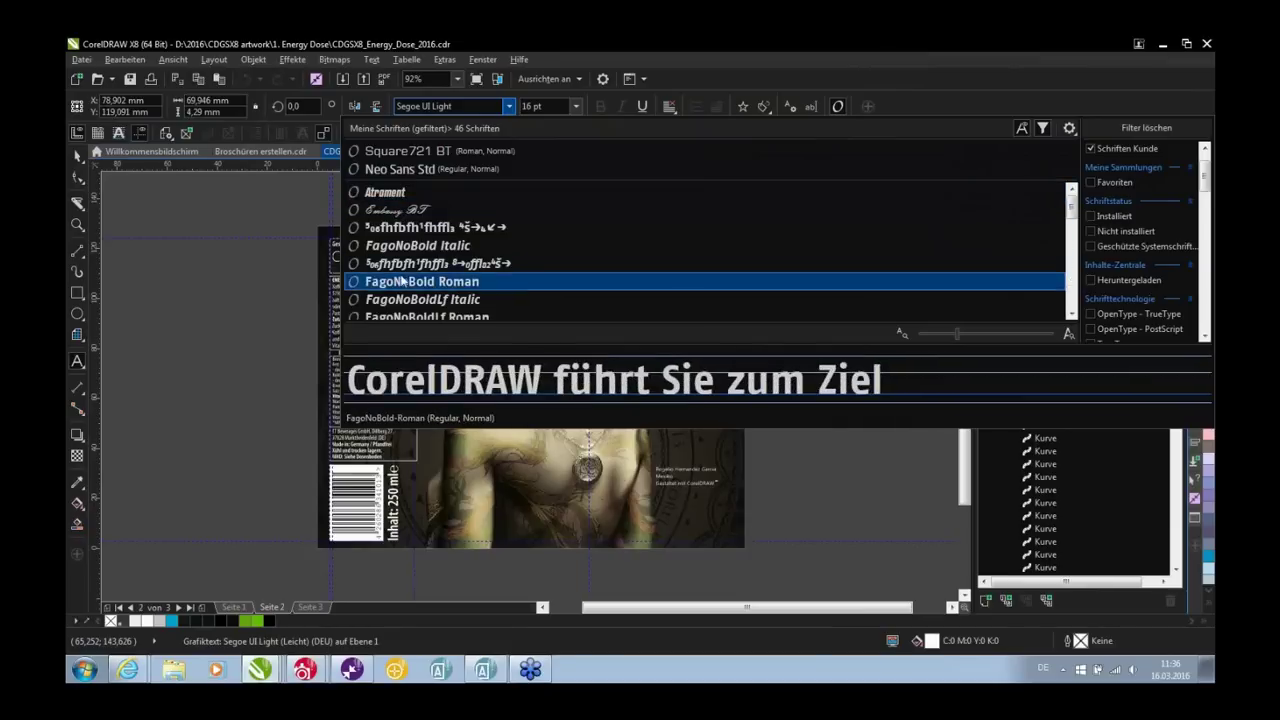
{"action": "left_click", "coordinate": [405, 168]}
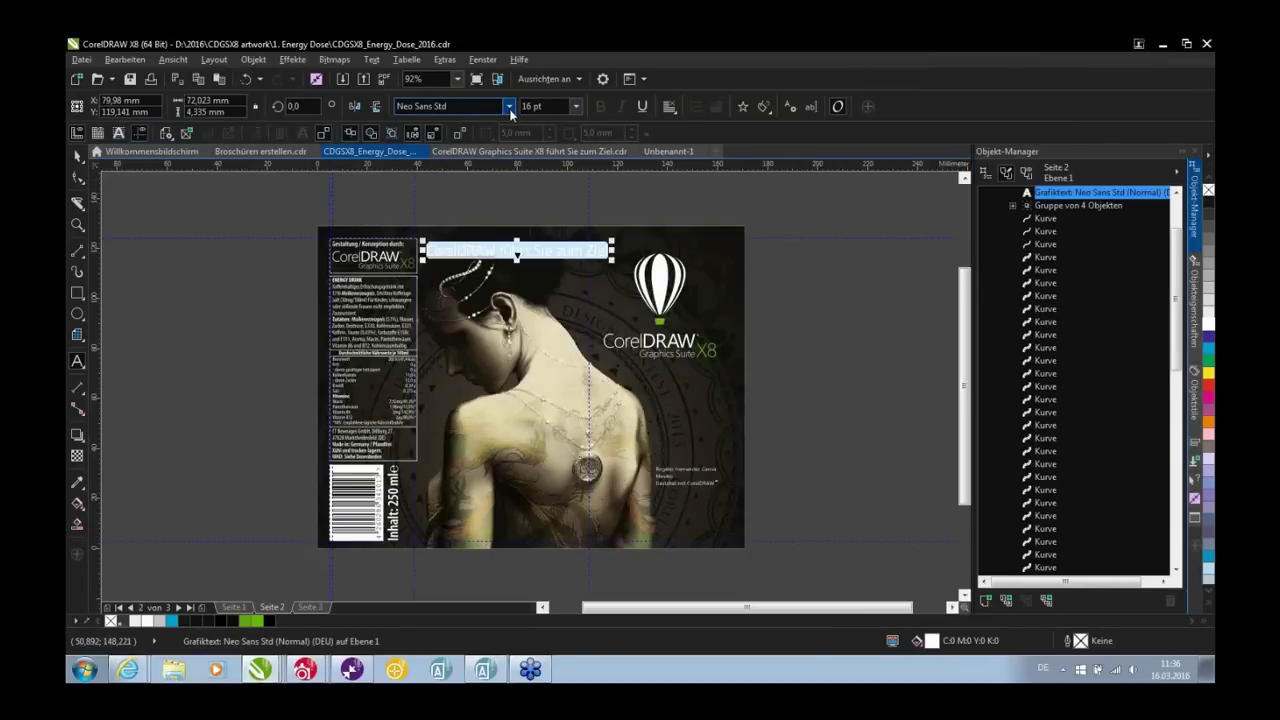
Open the font list's gear options to reach the Schriften settings
{"action": "left_click", "coordinate": [509, 106]}
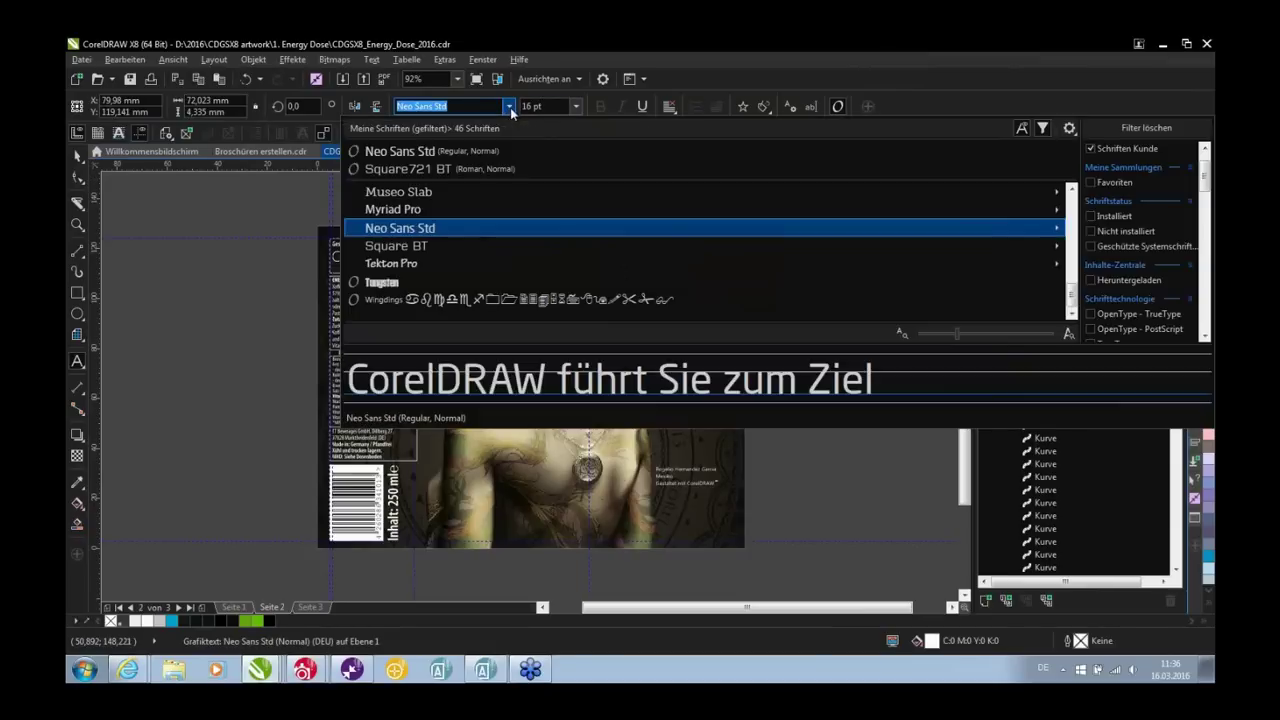
{"action": "left_click", "coordinate": [1069, 128]}
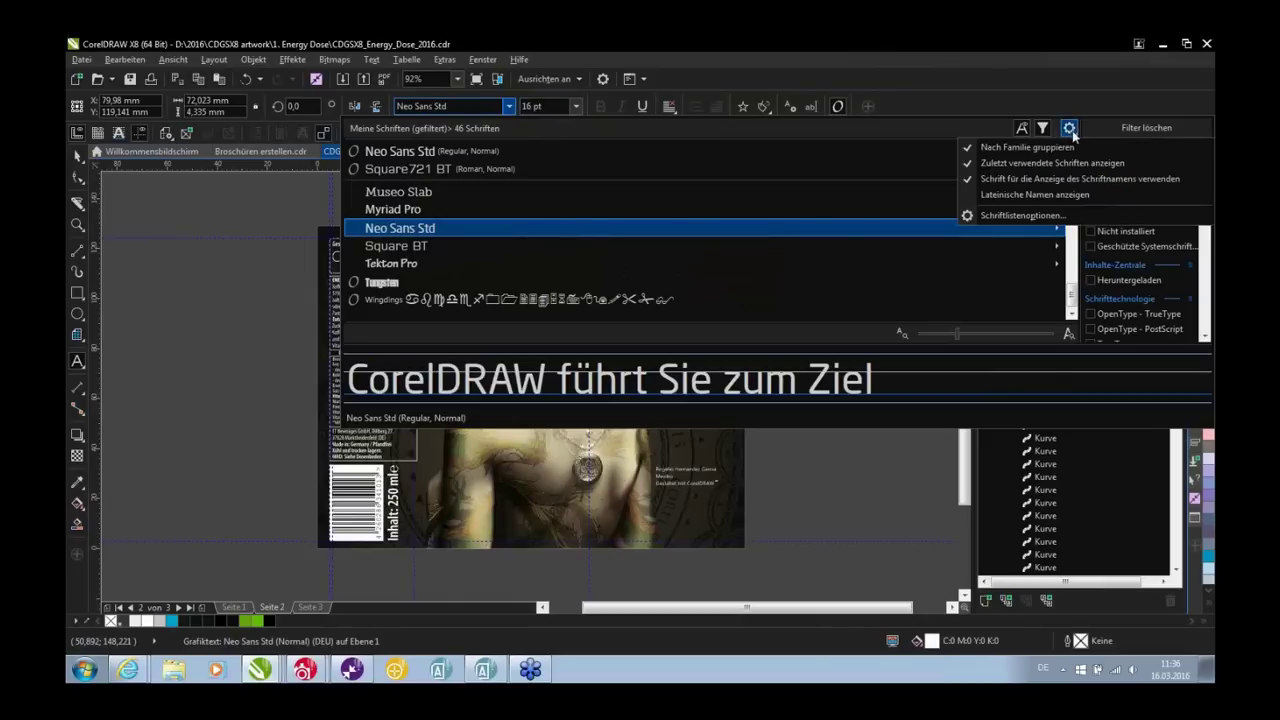
{"action": "left_click", "coordinate": [1045, 212]}
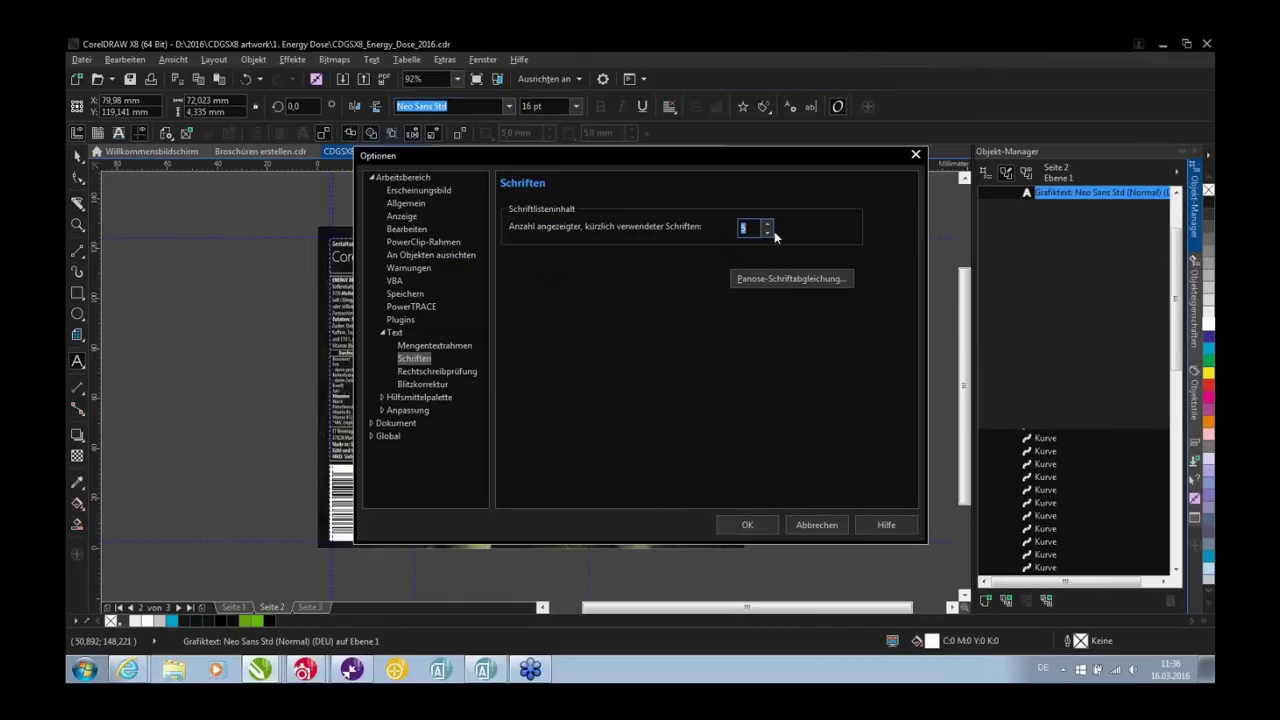
Close Options, reapply Neo Sans Std from recent fonts, and show the headline's Character properties
{"action": "left_click", "coordinate": [754, 524]}
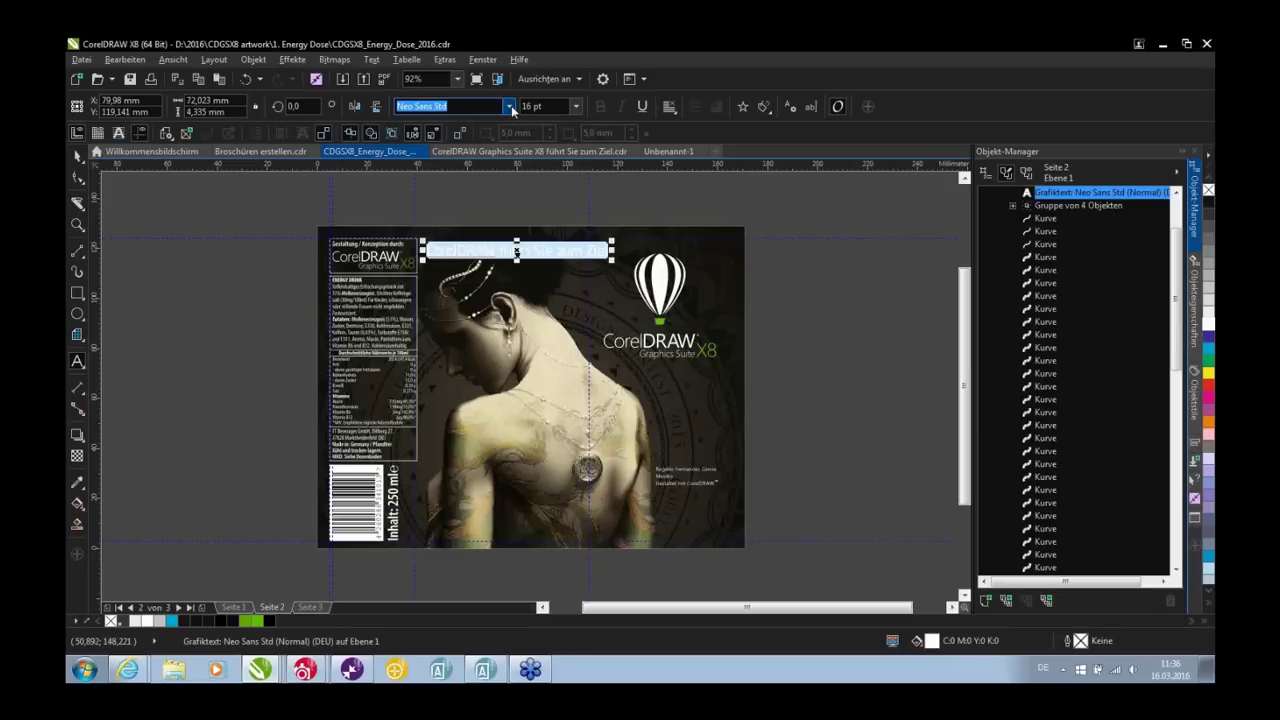
{"action": "left_click", "coordinate": [509, 108]}
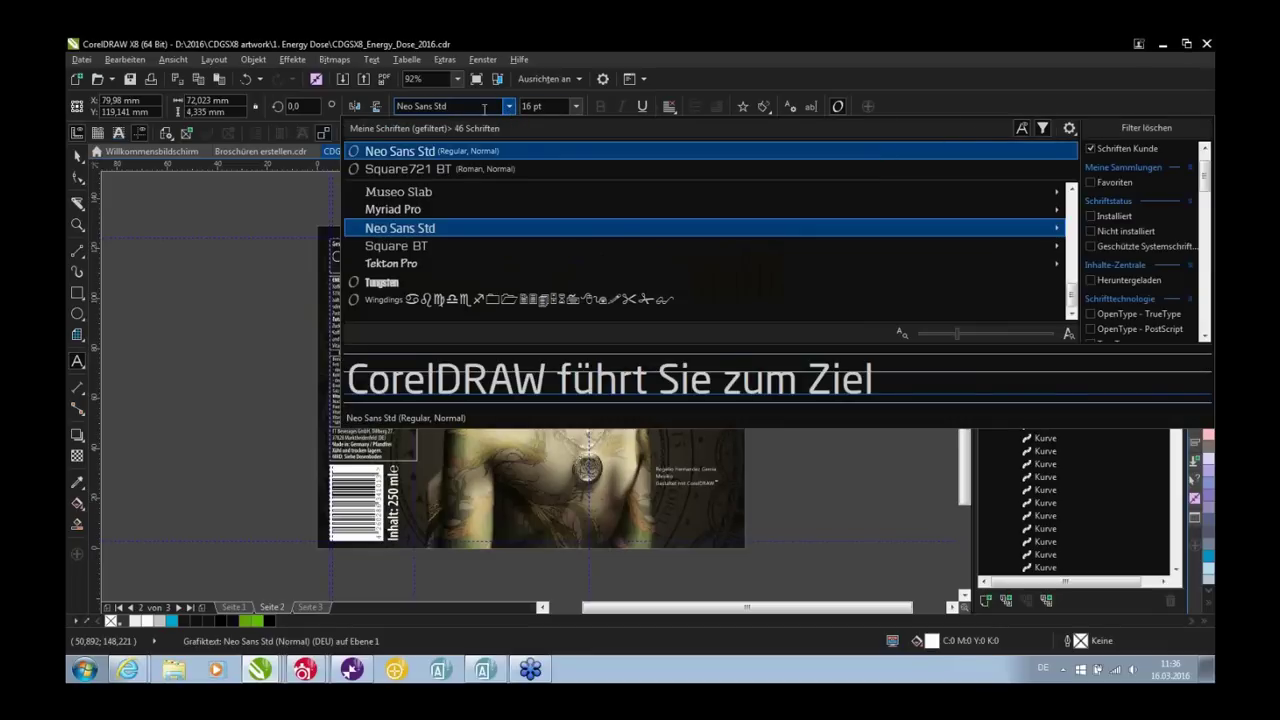
{"action": "left_click", "coordinate": [423, 152]}
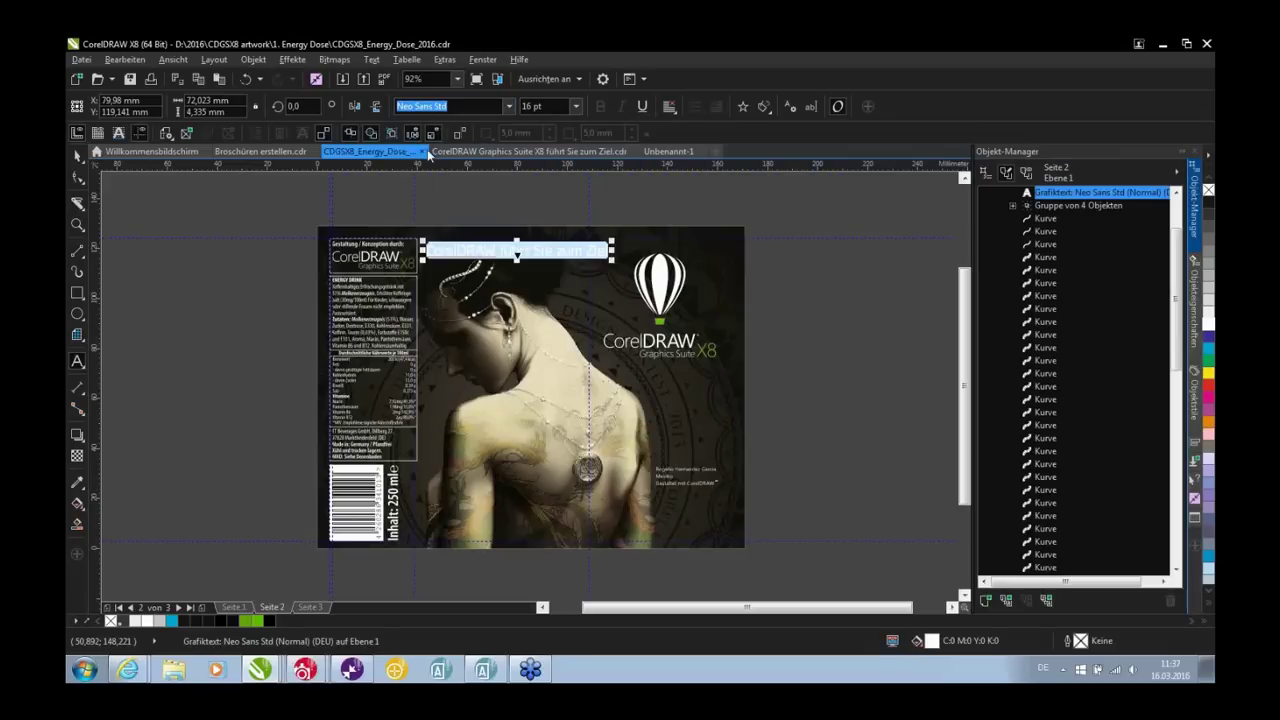
{"action": "left_click", "coordinate": [1196, 316]}
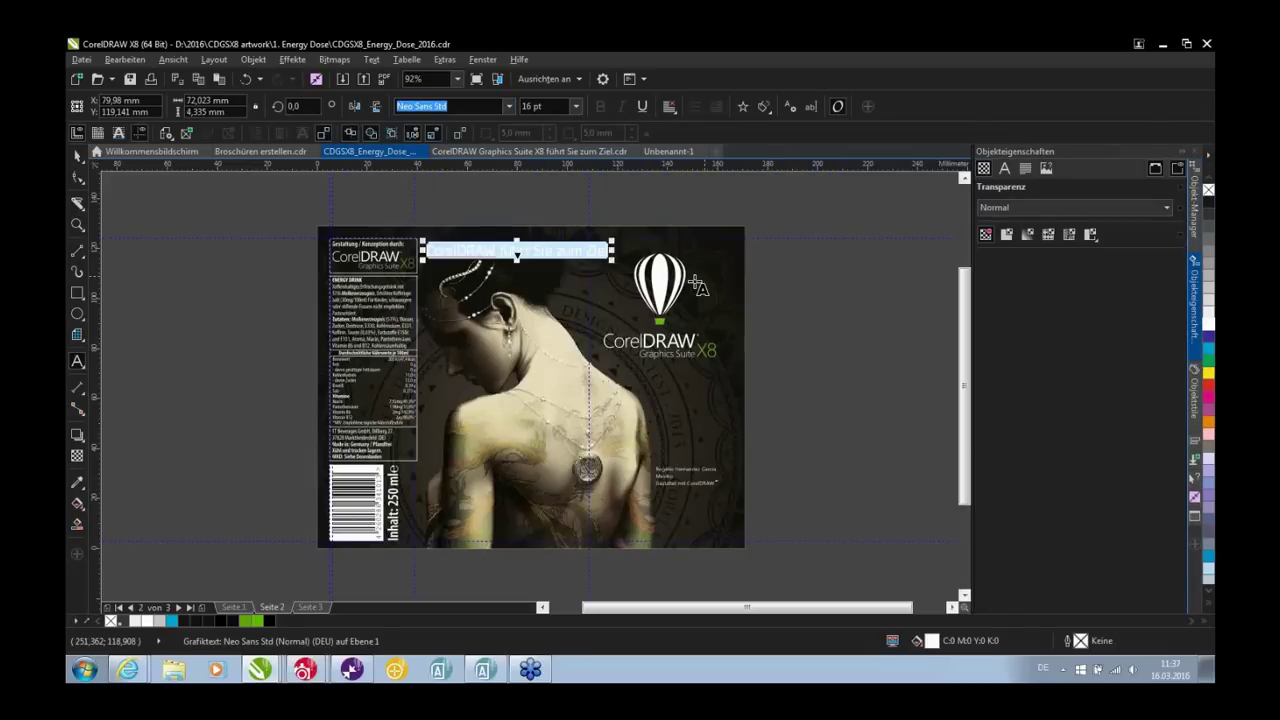
{"action": "left_click", "coordinate": [1004, 169]}
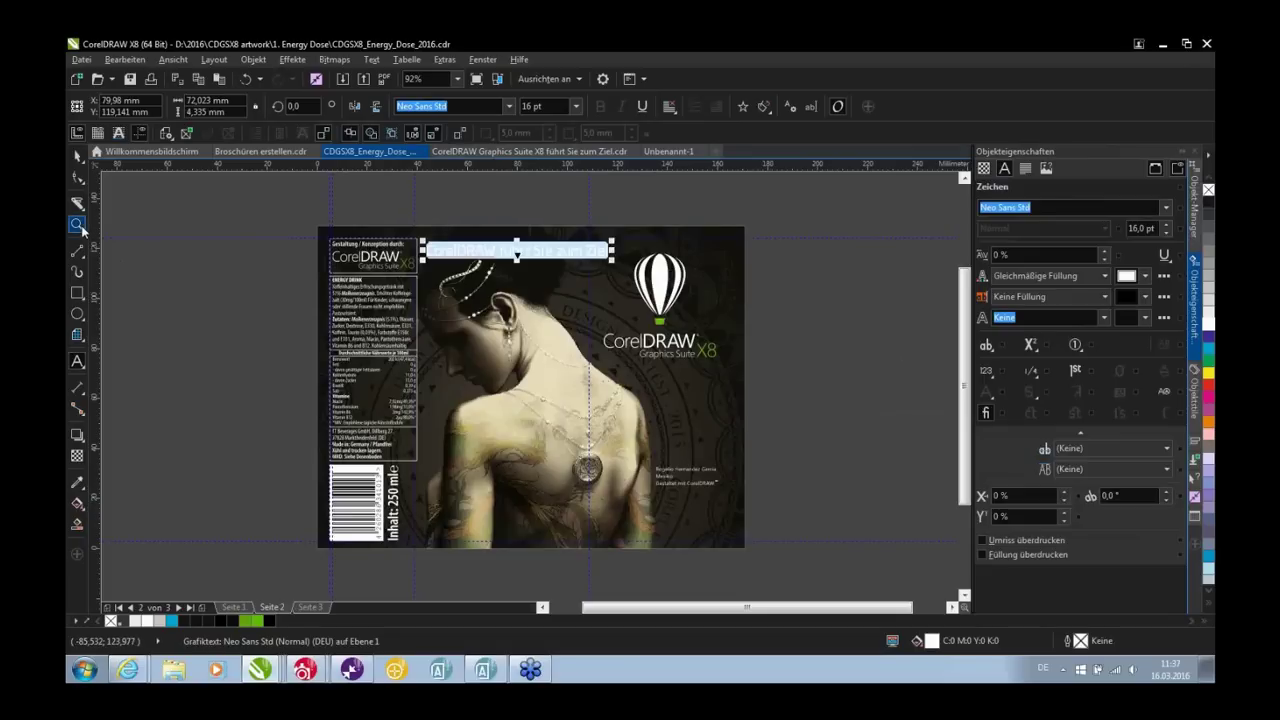
Zoom in on the headline and place the text cursor after 'Ziel'
{"action": "left_click", "coordinate": [129, 226]}
{"action": "key", "text": "z"}
{"action": "left_click_drag", "start_coordinate": [412, 224], "coordinate": [767, 428]}
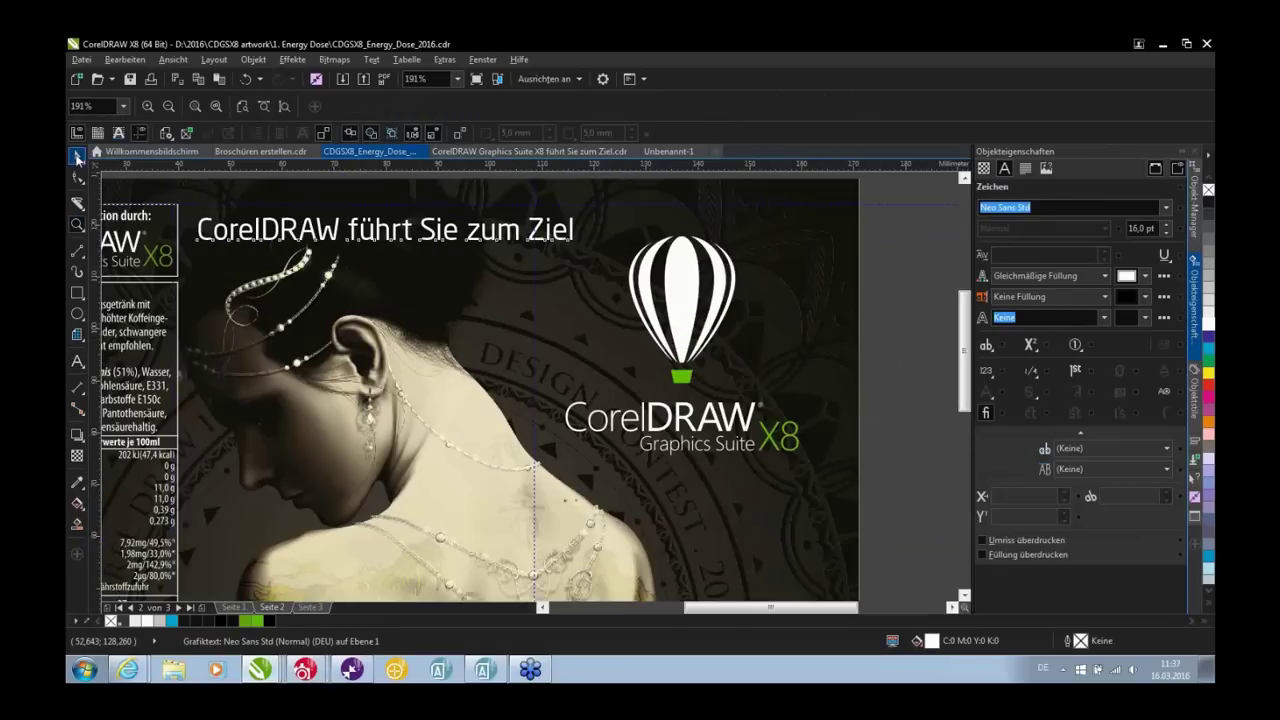
{"action": "key", "text": "space"}
{"action": "left_click", "coordinate": [438, 234]}
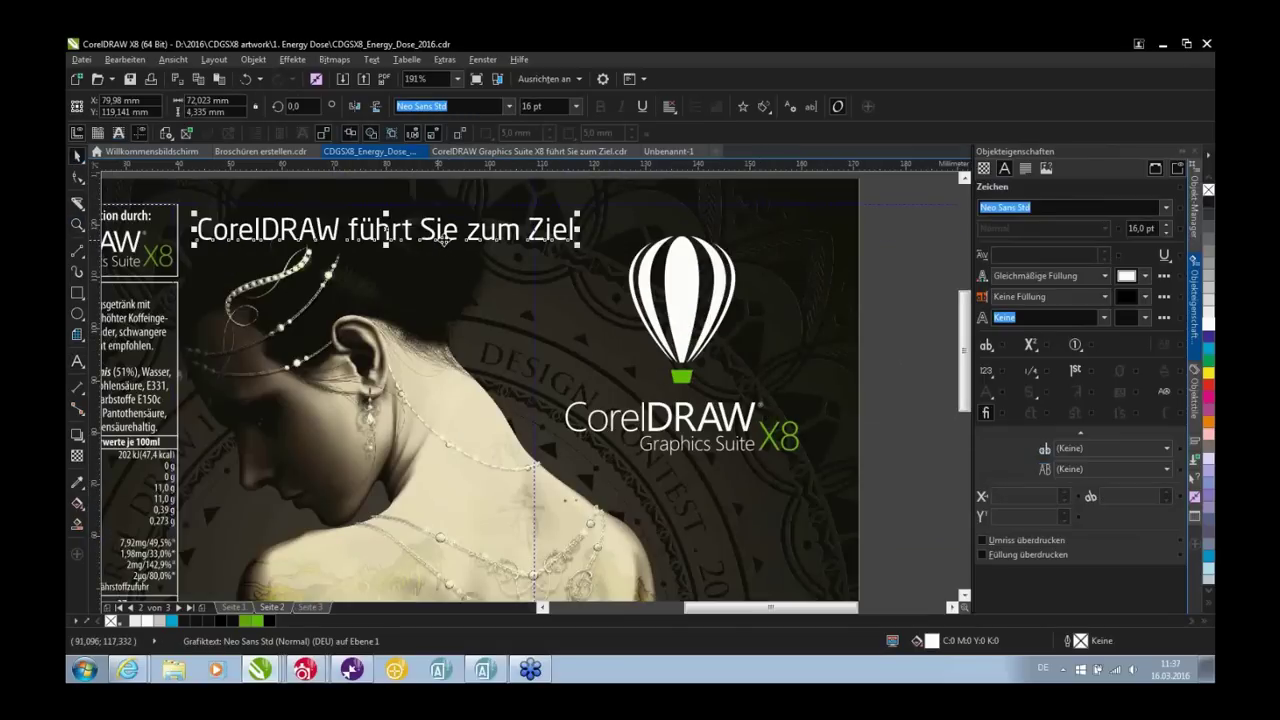
{"action": "left_click", "coordinate": [684, 295]}
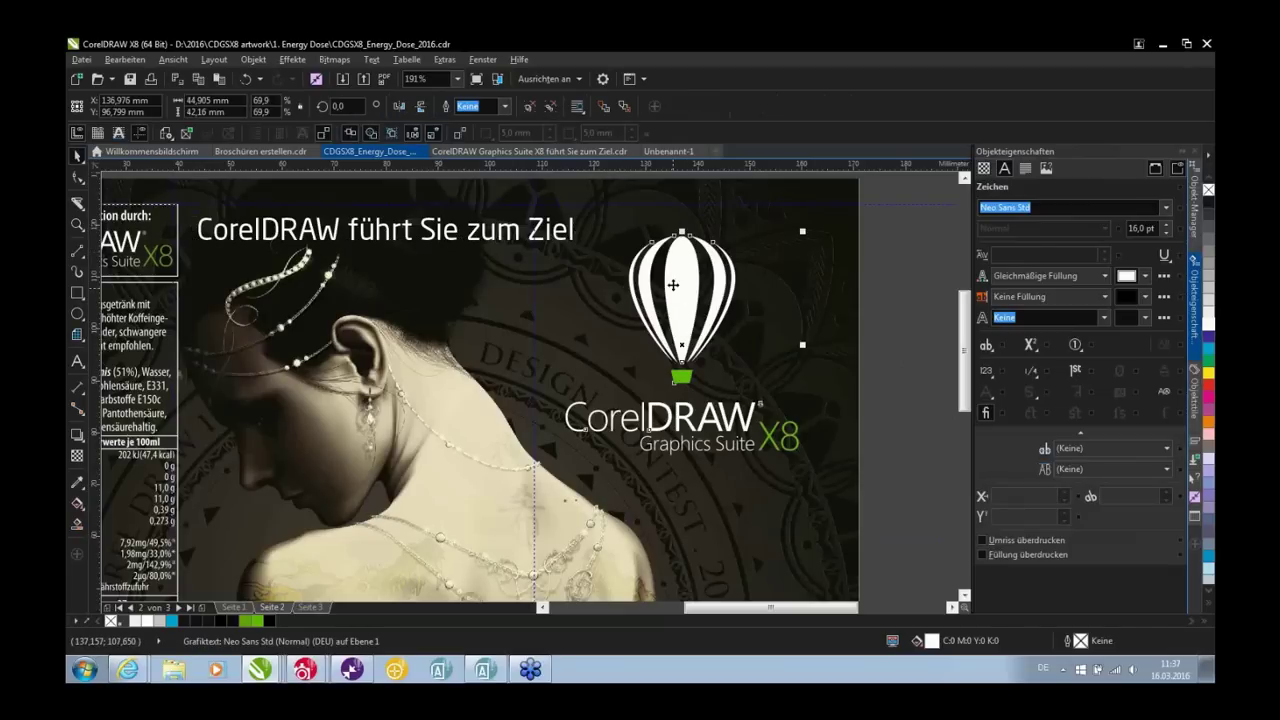
{"action": "left_click", "coordinate": [520, 240]}
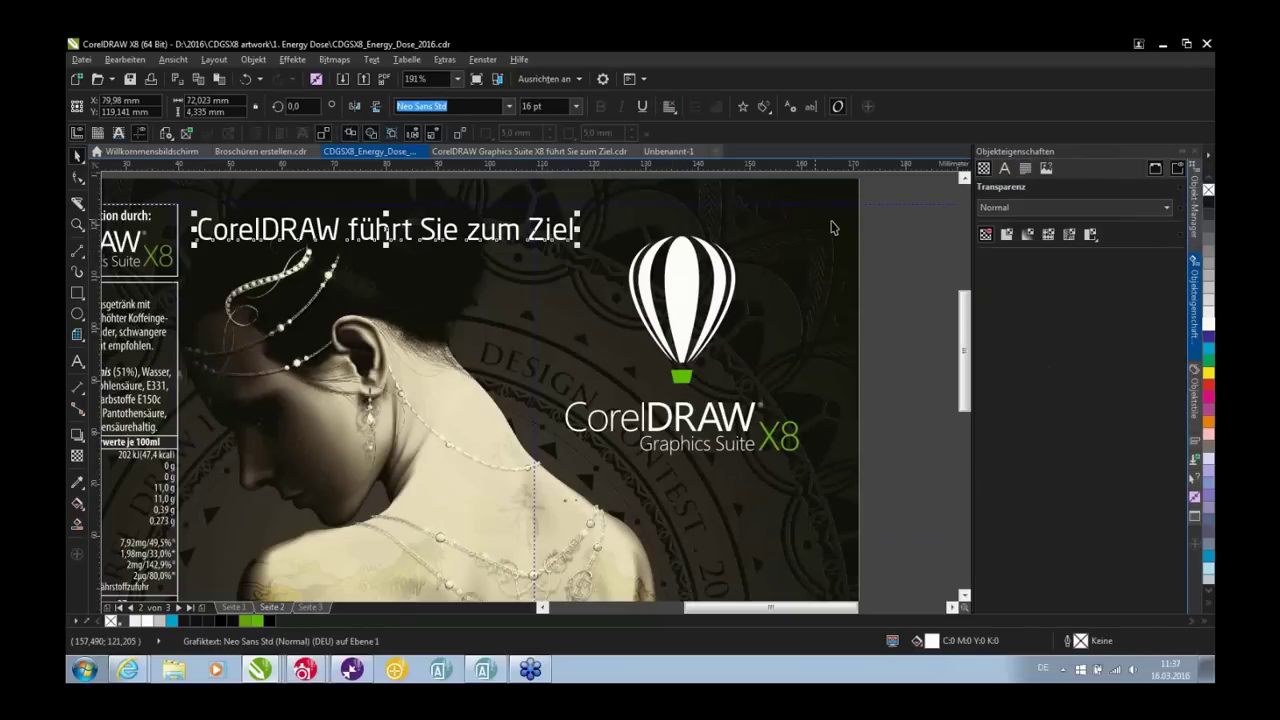
{"action": "left_click", "coordinate": [77, 361]}
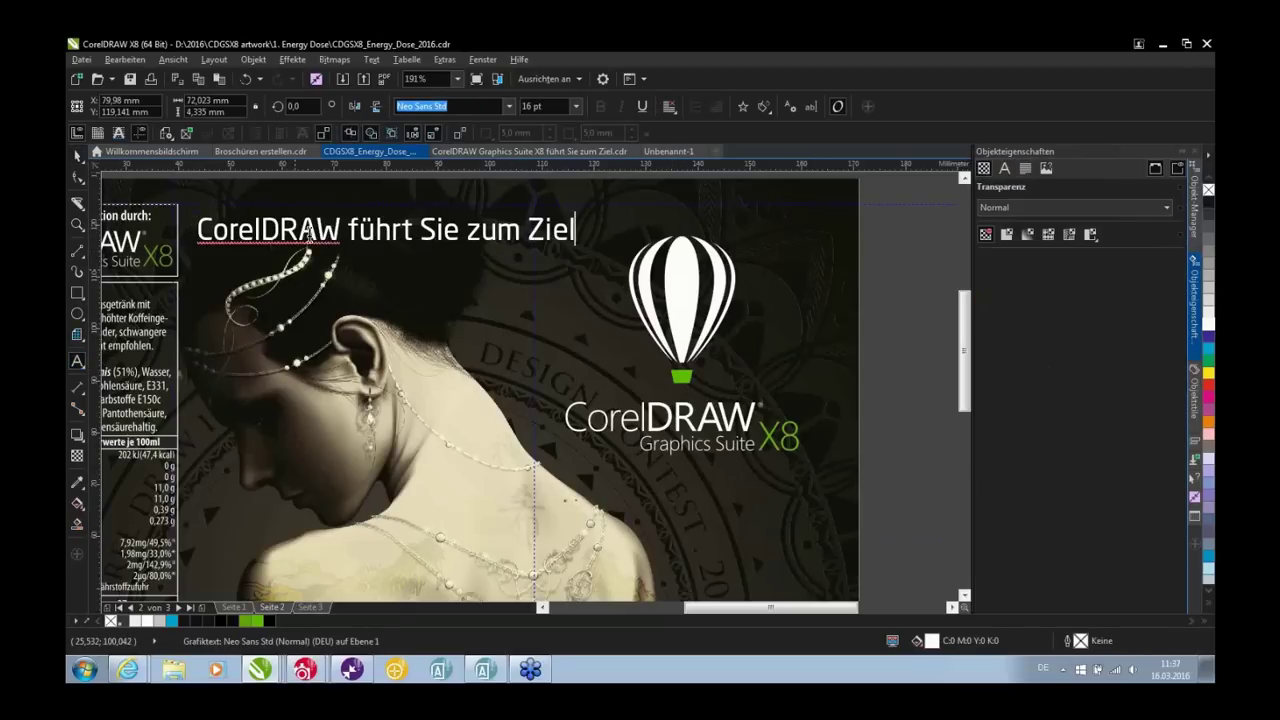
{"action": "left_click", "coordinate": [576, 229]}
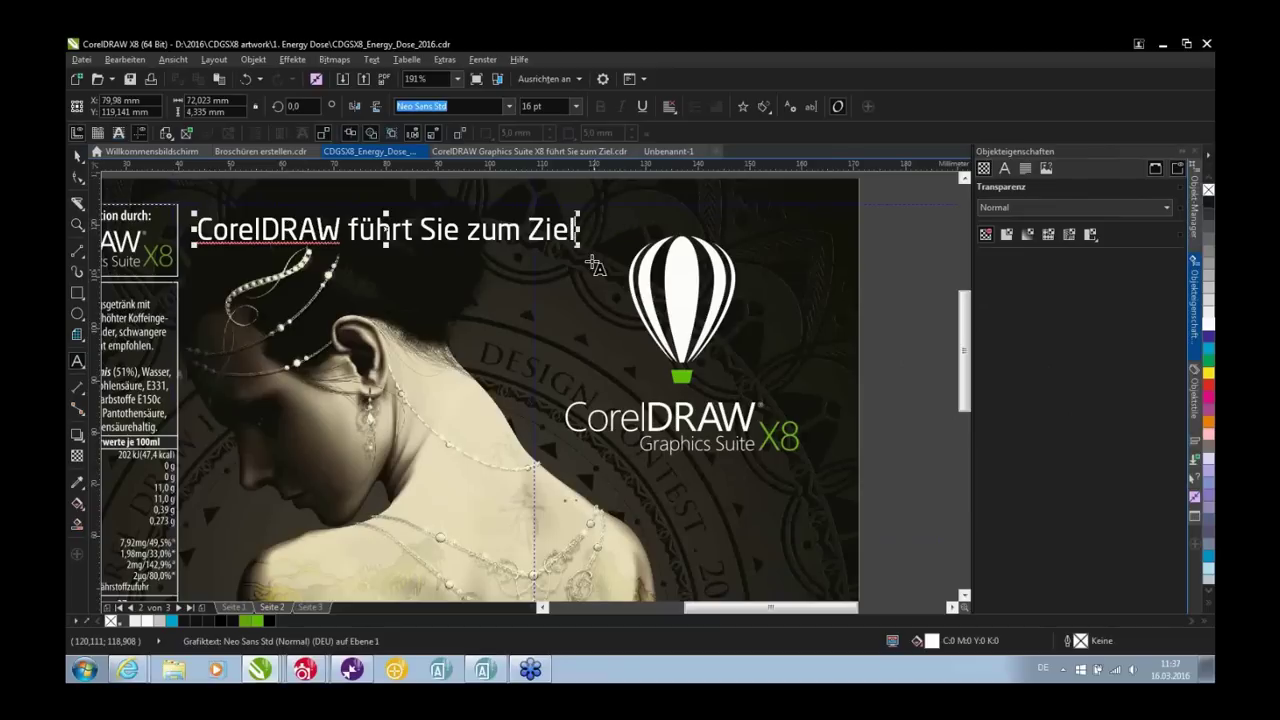
Add a second title line reading lowercase 'fisch' followed by a nine-digit number
{"action": "key", "text": "Return"}
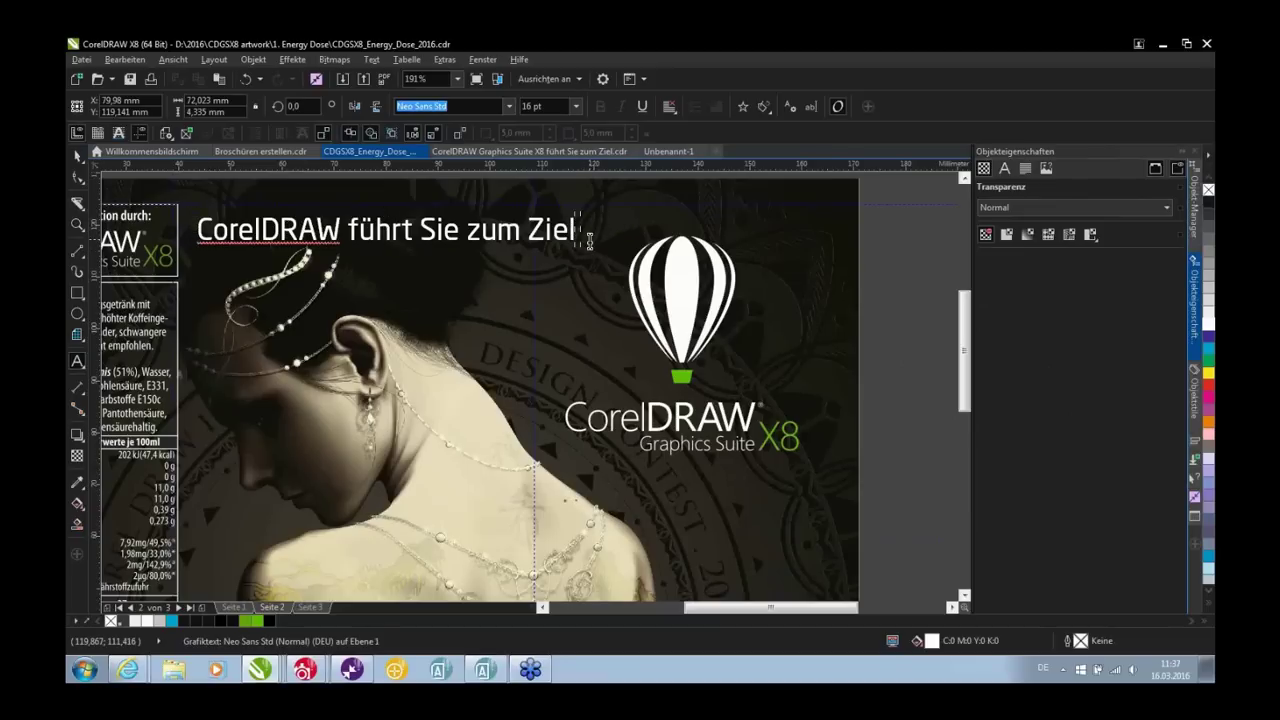
{"action": "type", "text": "FISCH"}
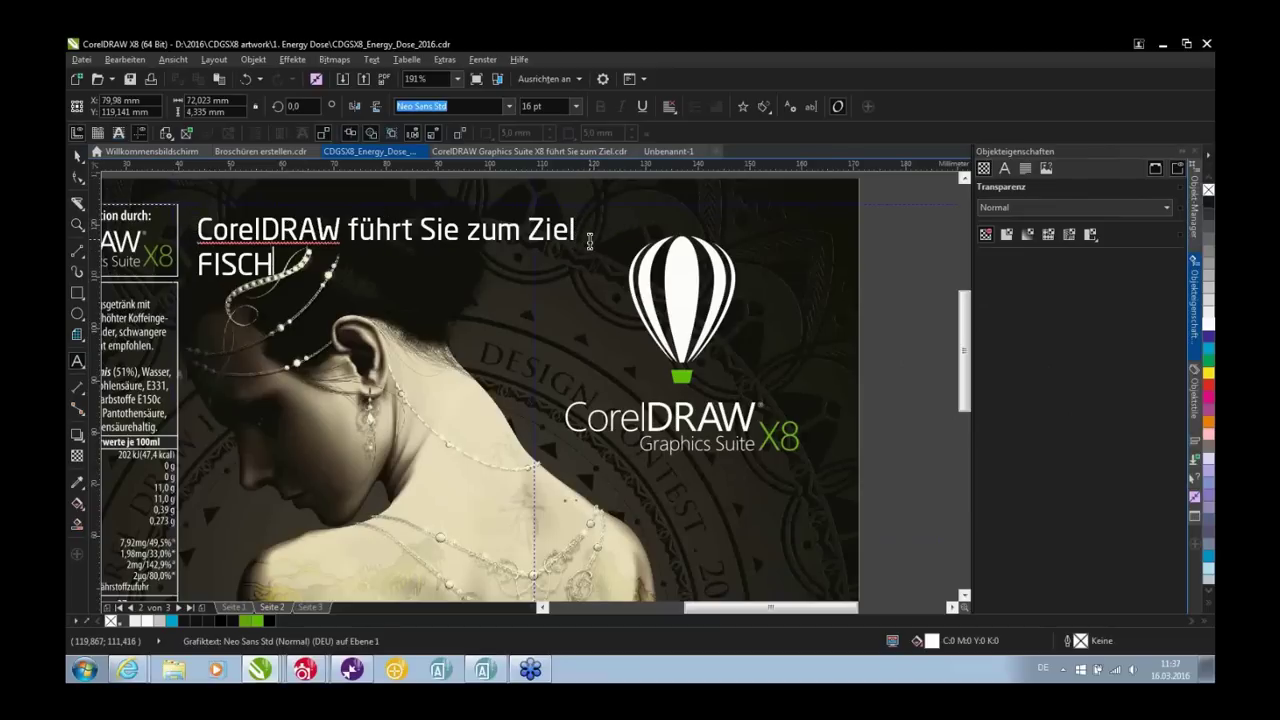
{"action": "left_click", "coordinate": [270, 265]}
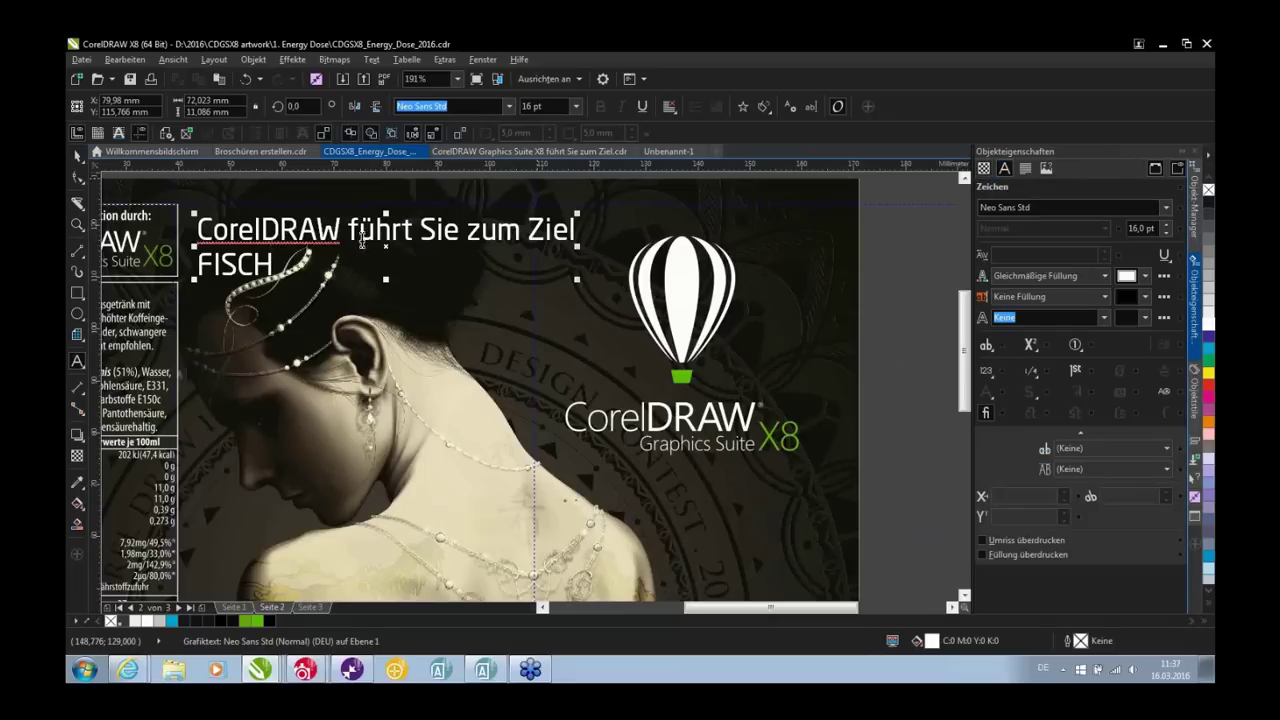
{"action": "left_click_drag", "start_coordinate": [270, 265], "coordinate": [197, 265]}
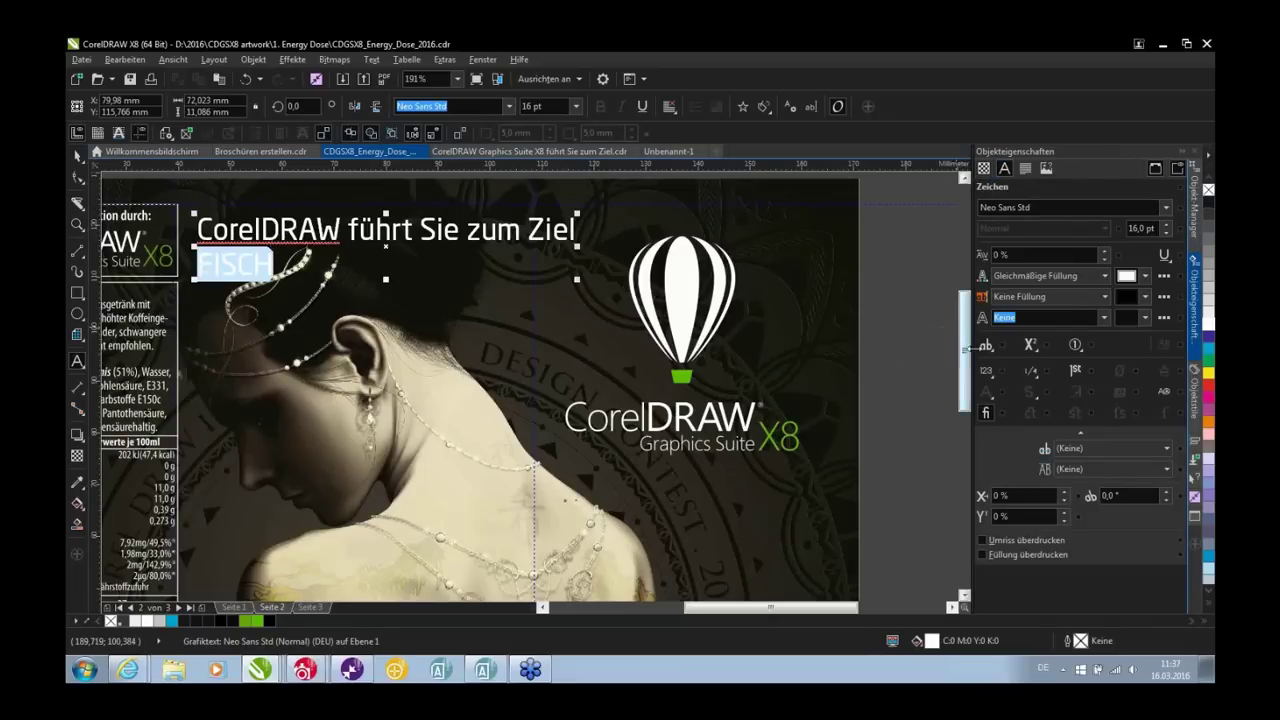
{"action": "left_click", "coordinate": [986, 345]}
{"action": "left_click", "coordinate": [1007, 367]}
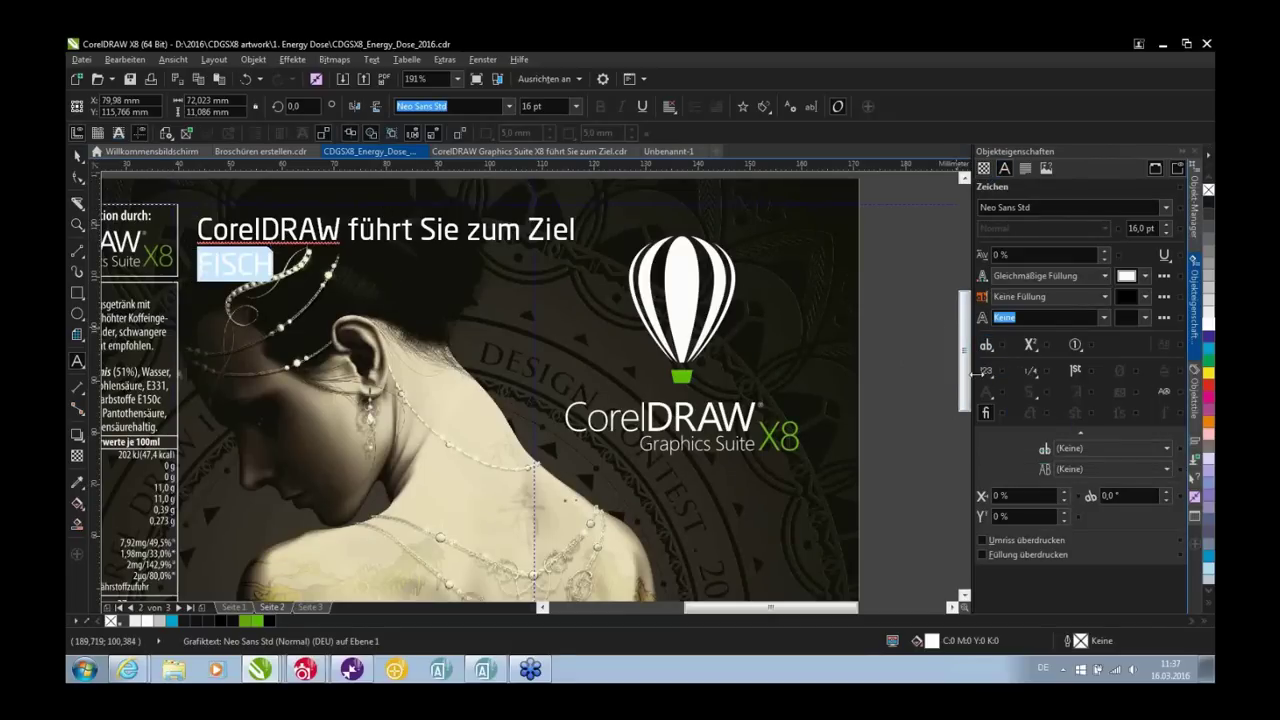
{"action": "key", "text": "Caps_Lock"}
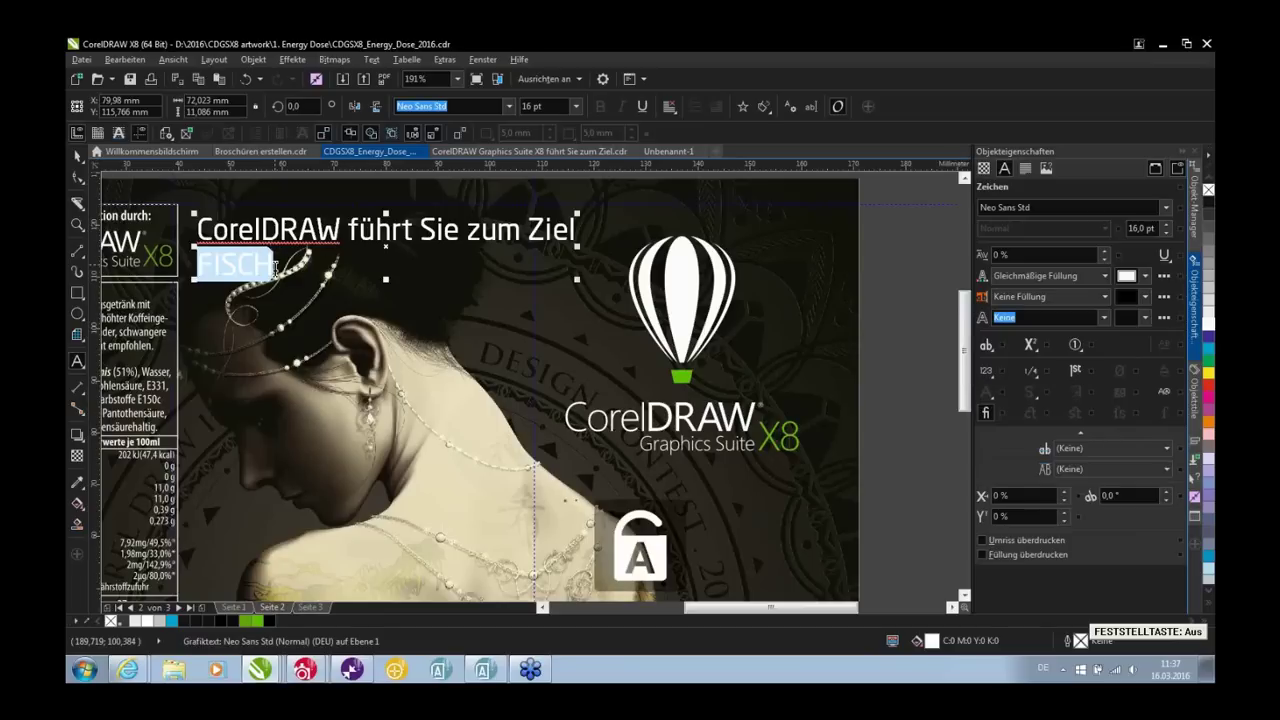
{"action": "left_click", "coordinate": [273, 262]}
{"action": "key", "text": "BackSpace"}
{"action": "key", "text": "BackSpace"}
{"action": "key", "text": "BackSpace"}
{"action": "key", "text": "BackSpace"}
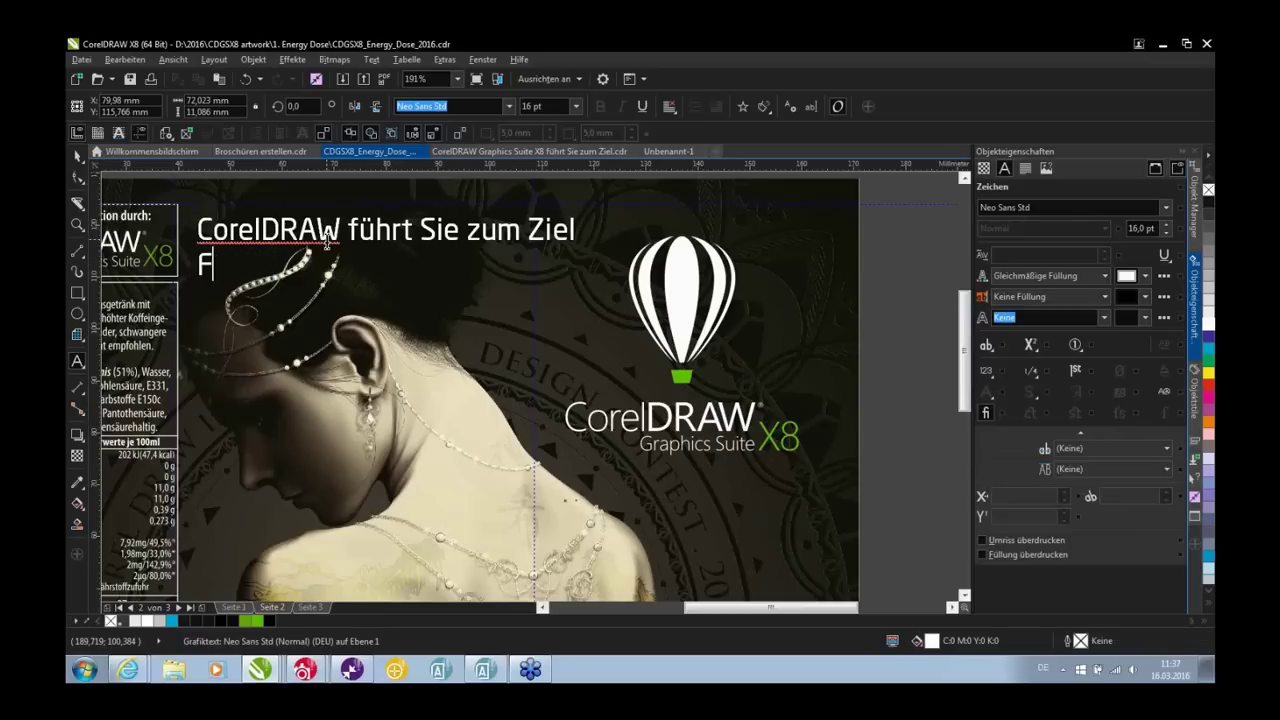
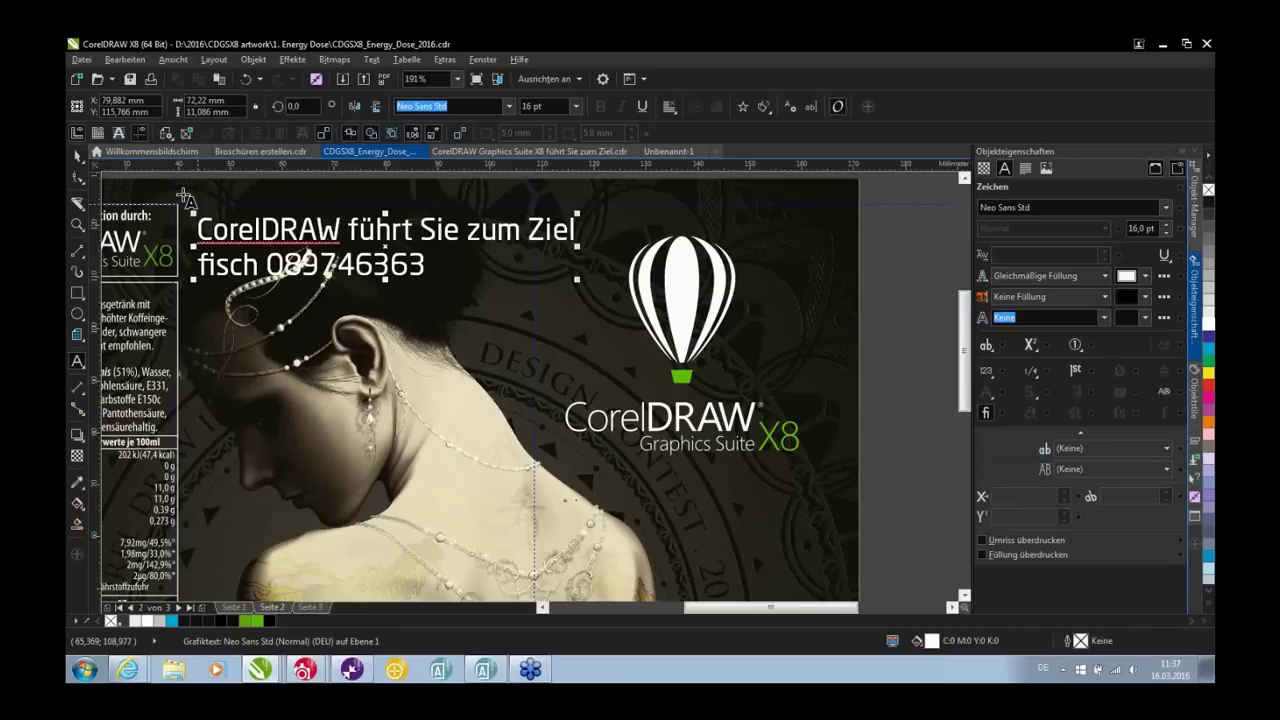
Turn on the fi ligature for 'fisch', keeping the Original alternative
{"action": "left_click", "coordinate": [78, 224]}
{"action": "left_click_drag", "start_coordinate": [178, 205], "coordinate": [580, 345]}
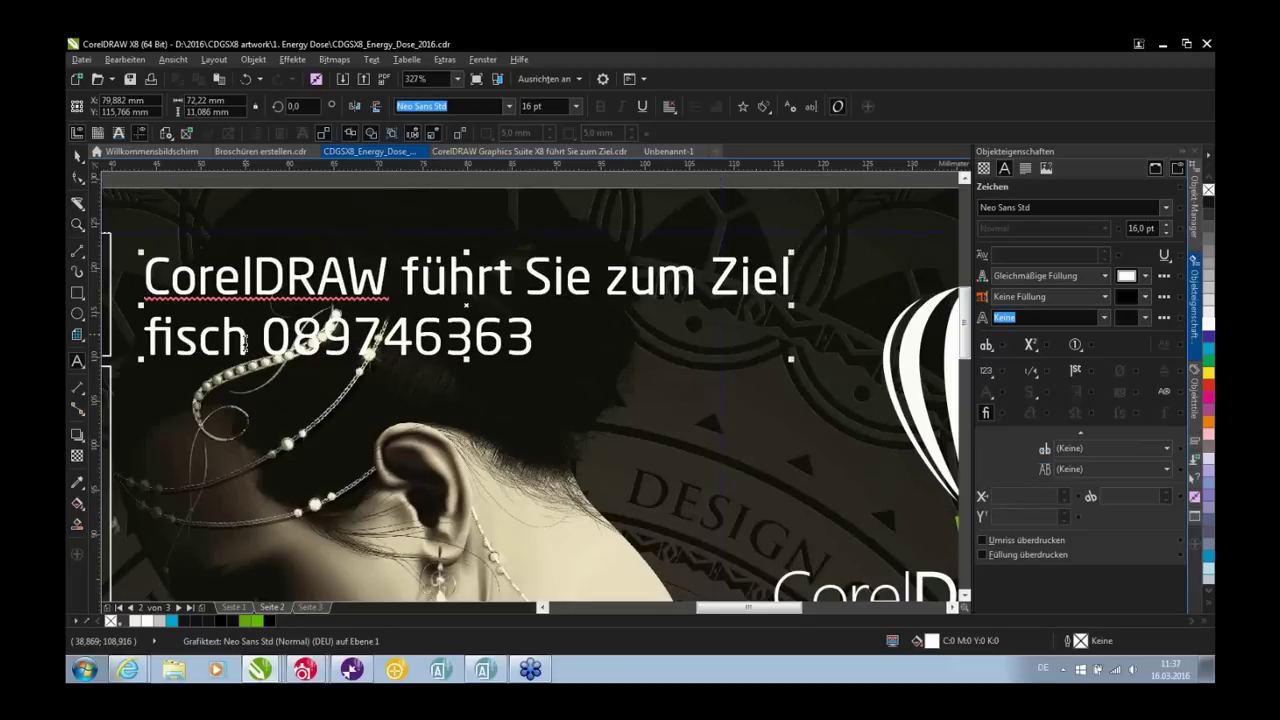
{"action": "left_click_drag", "start_coordinate": [250, 338], "coordinate": [144, 340]}
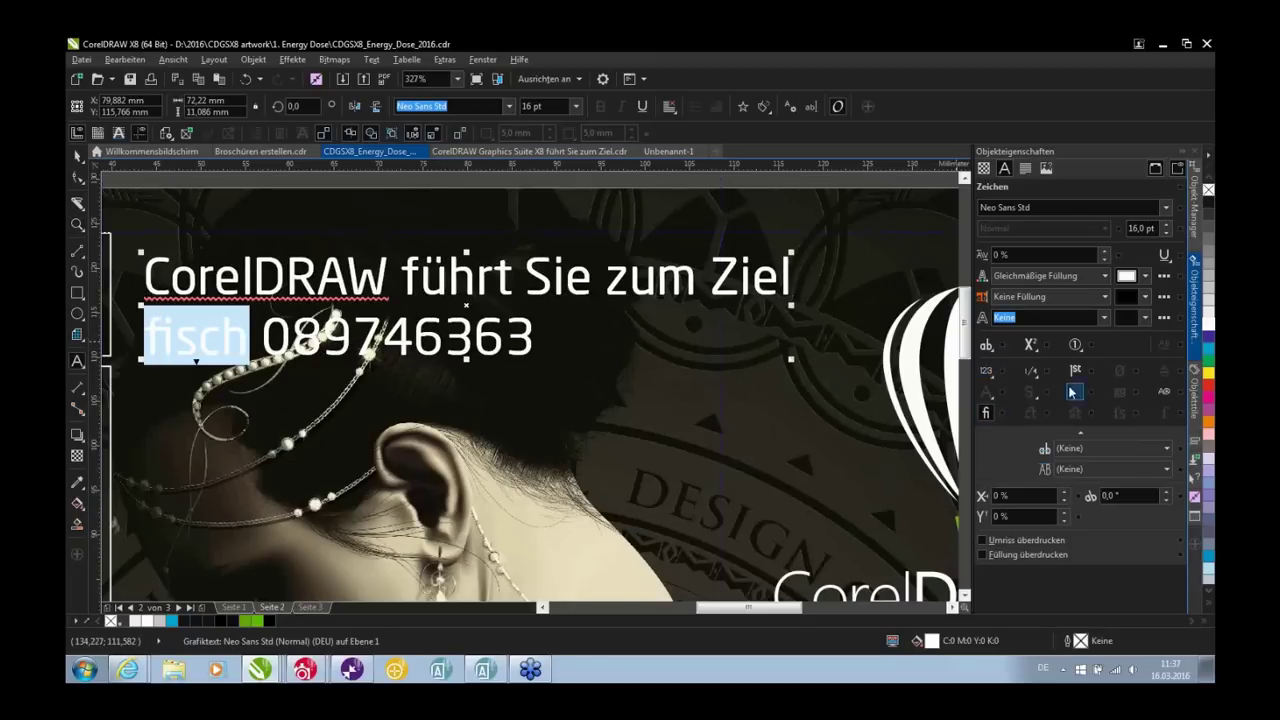
{"action": "left_click", "coordinate": [985, 414]}
{"action": "left_click", "coordinate": [197, 365]}
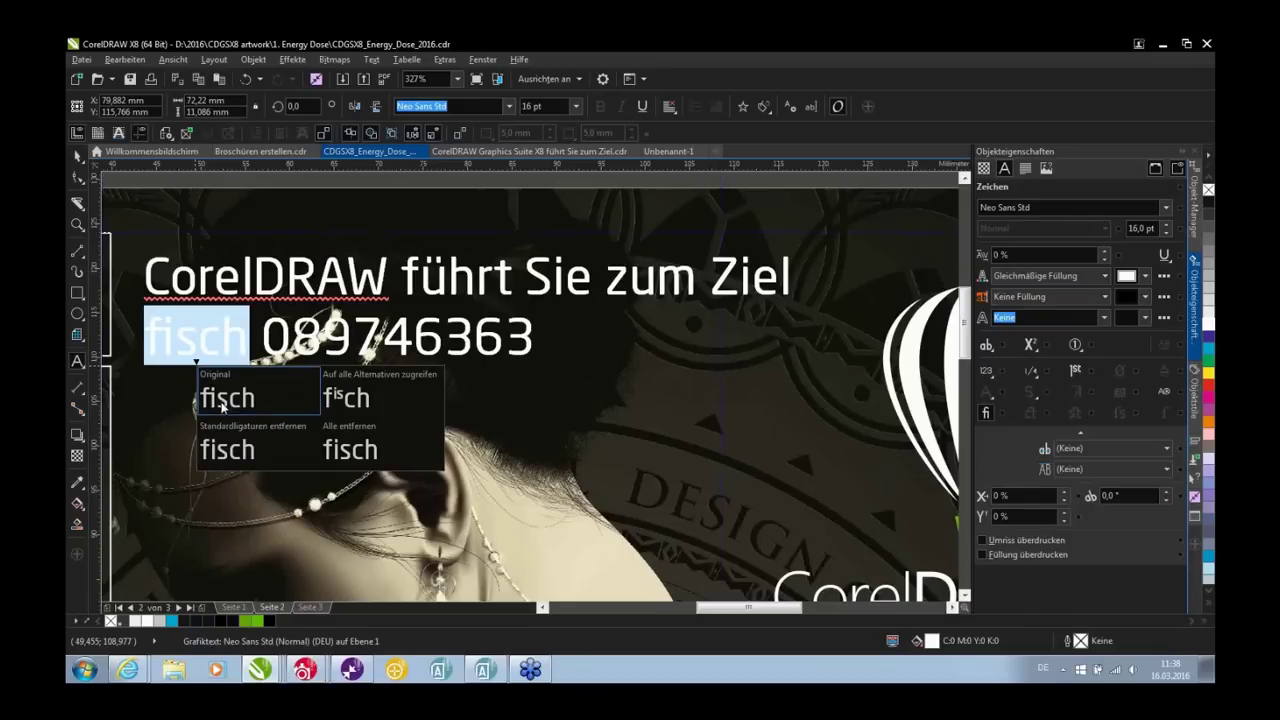
{"action": "left_click", "coordinate": [234, 403]}
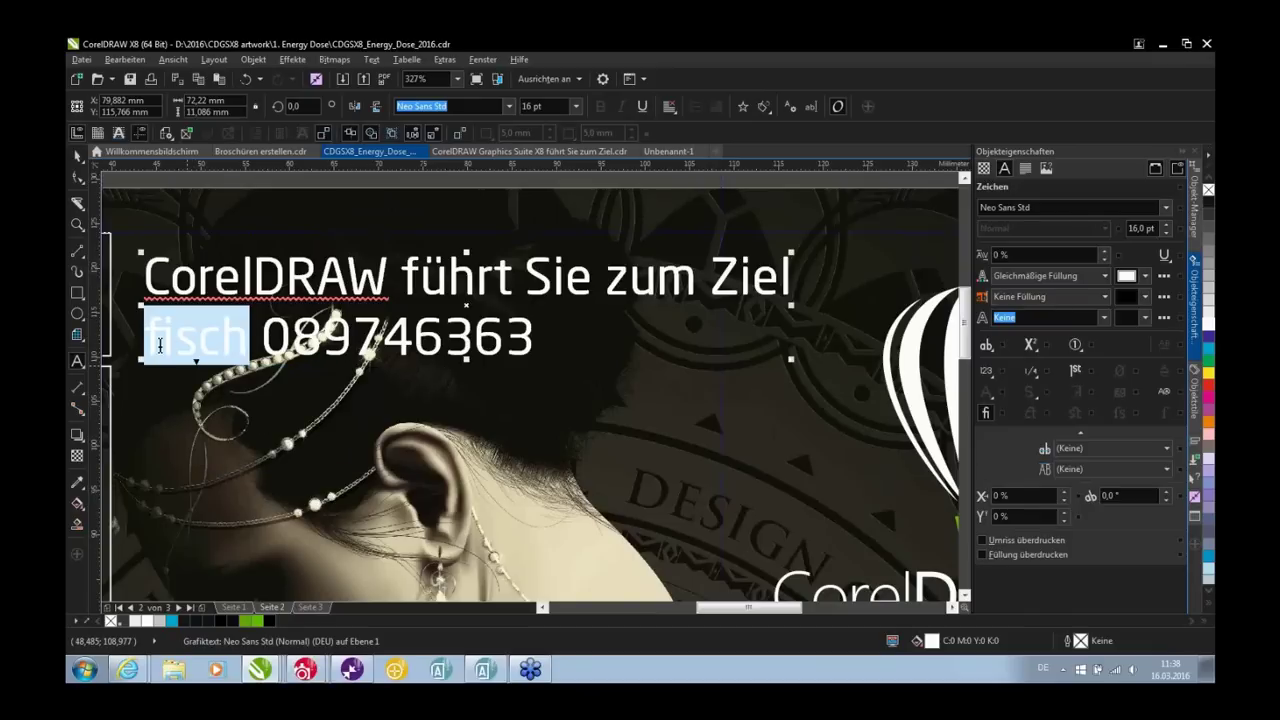
Set the second line's digits to tabular old-style figures
{"action": "left_click_drag", "start_coordinate": [259, 330], "coordinate": [532, 335]}
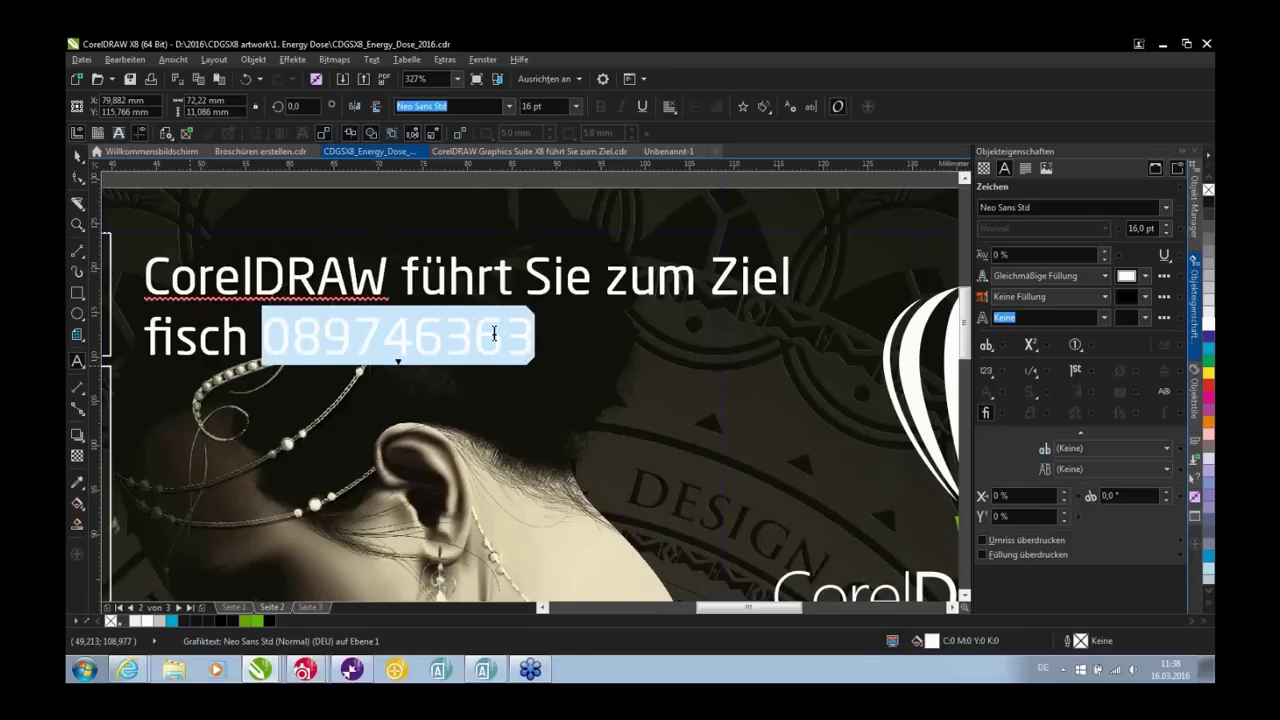
{"action": "left_click", "coordinate": [399, 365]}
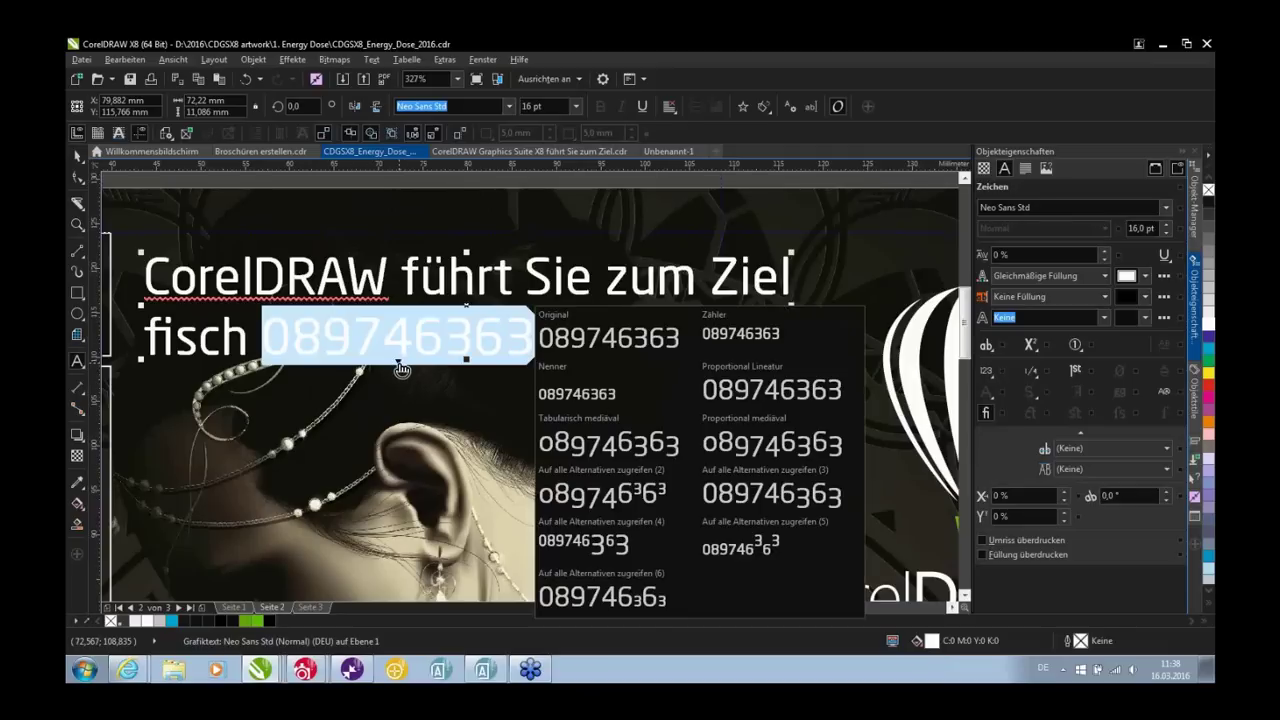
{"action": "left_click", "coordinate": [583, 448]}
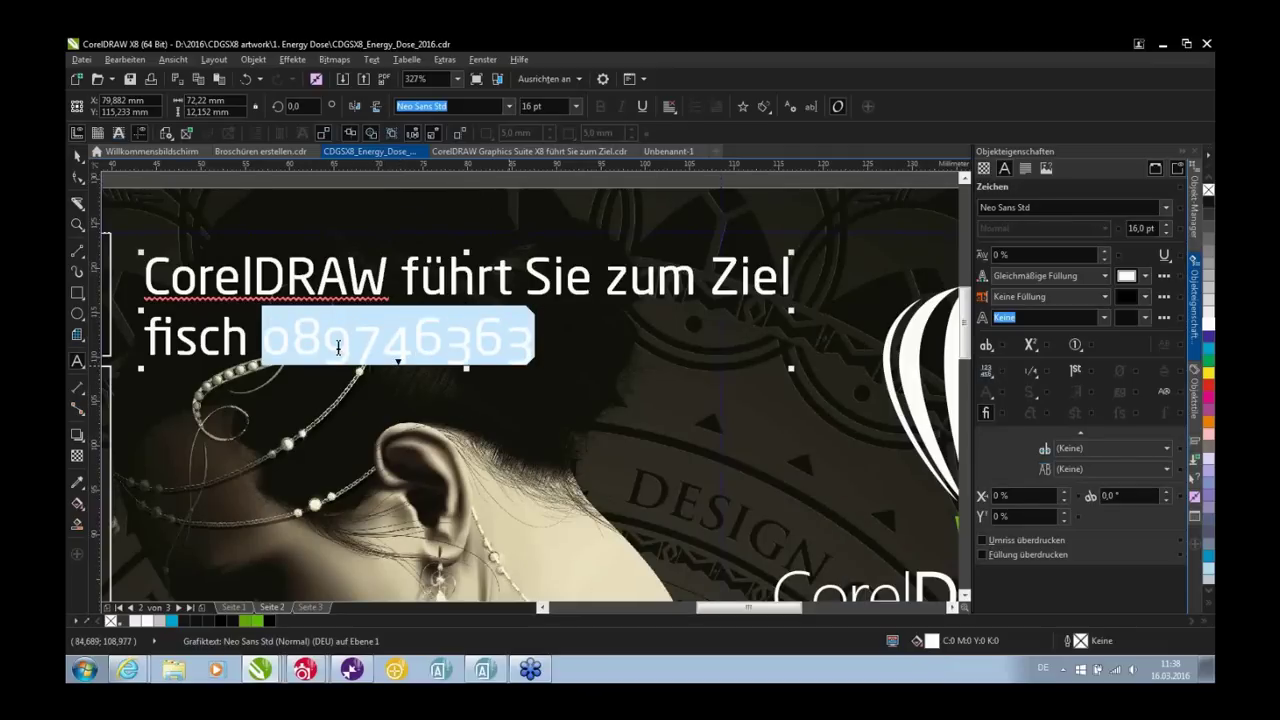
{"action": "left_click", "coordinate": [342, 352]}
Delete the second title line and fit the whole page in view
{"action": "left_click_drag", "start_coordinate": [534, 345], "coordinate": [140, 345]}
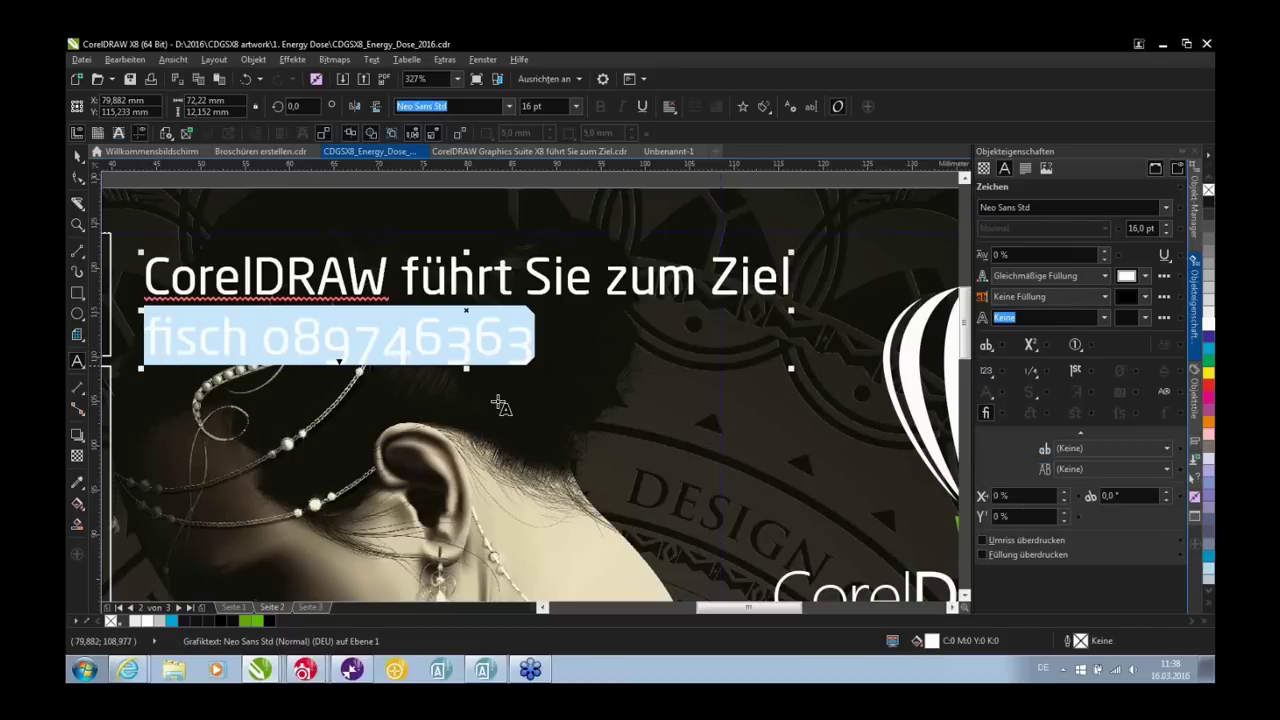
{"action": "key", "text": "Delete"}
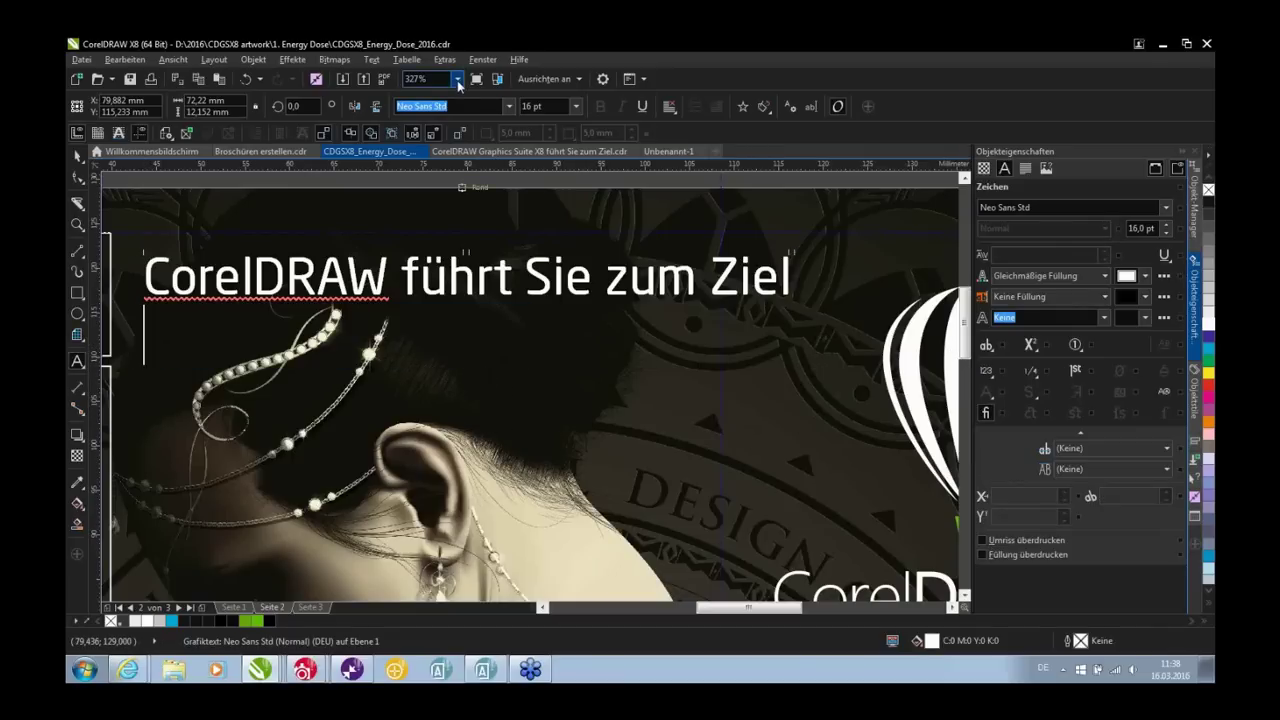
{"action": "left_click", "coordinate": [458, 81]}
{"action": "left_click", "coordinate": [421, 116]}
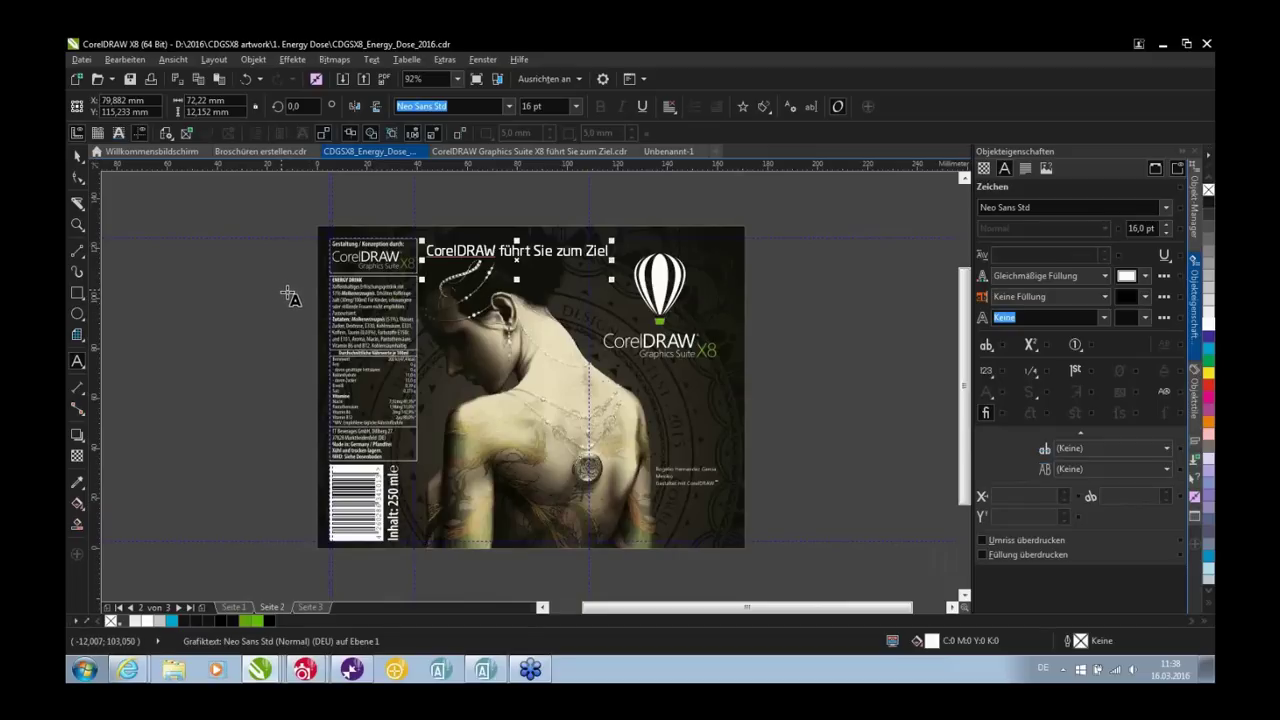
{"action": "left_click", "coordinate": [77, 156]}
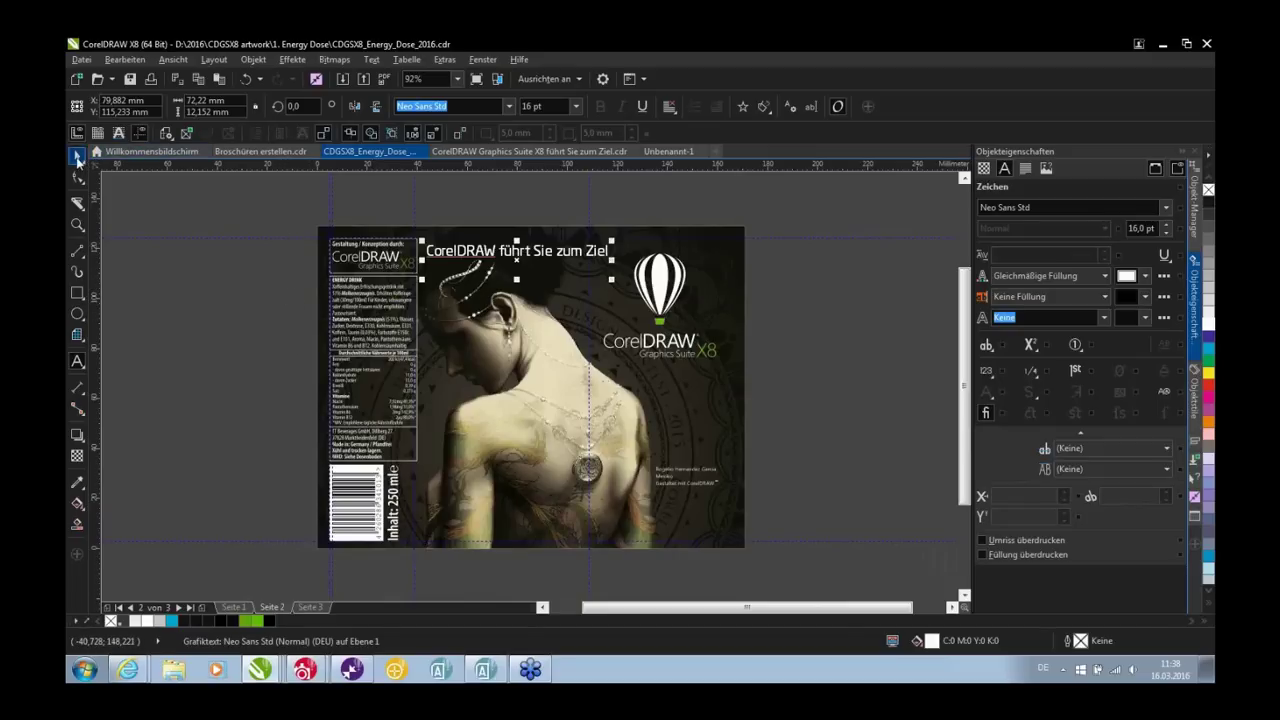
Publish as PDF with the PDF/X-3 preset, naming the file CDGSX8_Energy_Dose_2016_print
{"action": "left_click", "coordinate": [200, 268]}
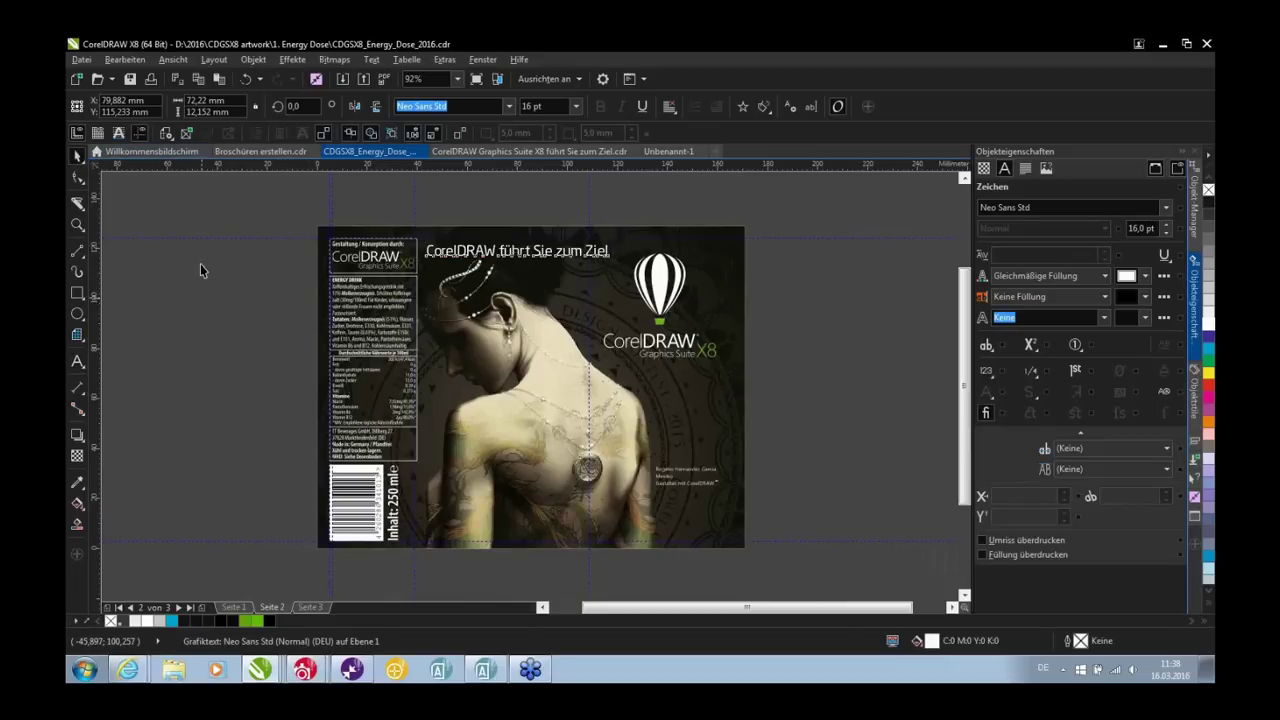
{"action": "left_click", "coordinate": [81, 59]}
{"action": "left_click", "coordinate": [165, 352]}
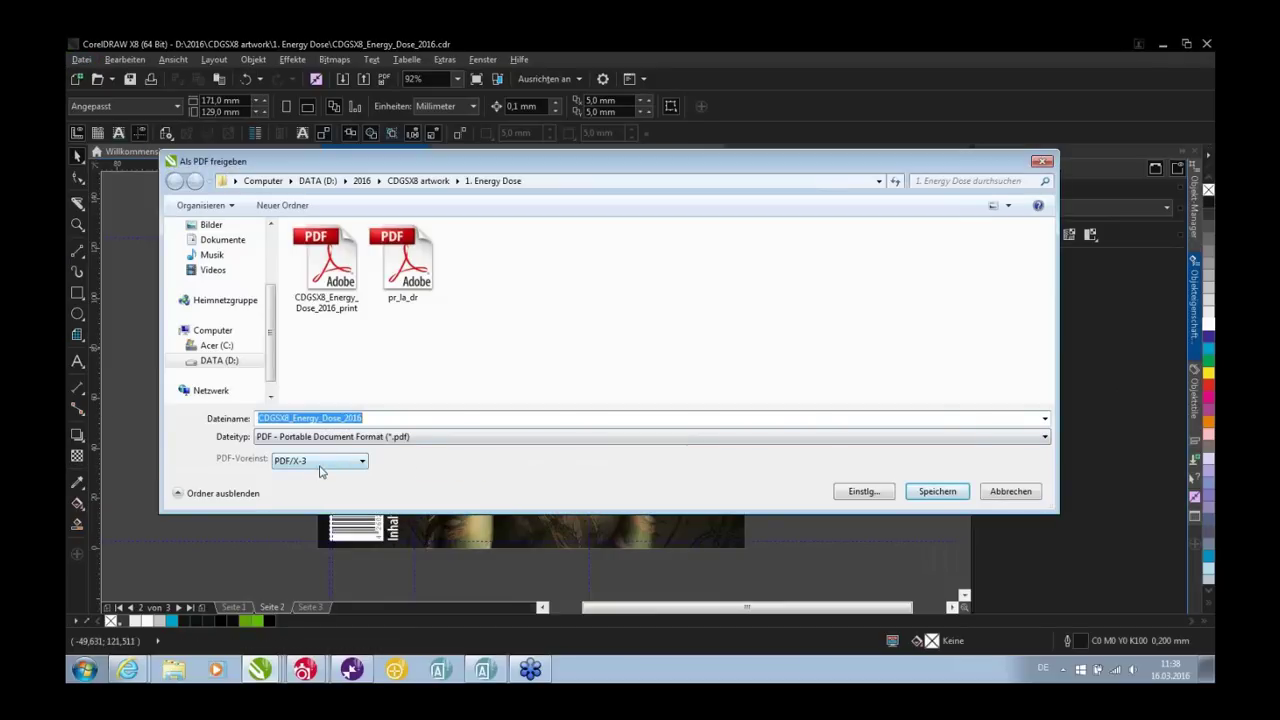
{"action": "left_click", "coordinate": [315, 462]}
{"action": "left_click", "coordinate": [318, 528]}
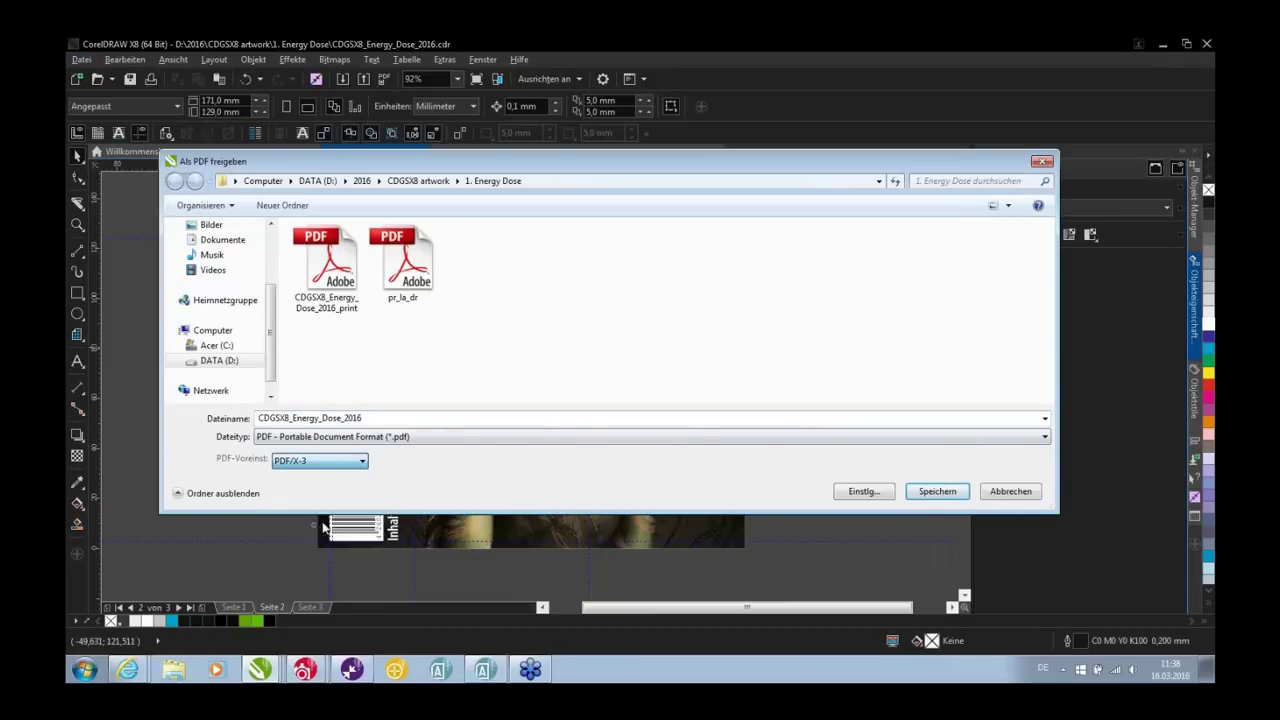
{"action": "left_click", "coordinate": [340, 297]}
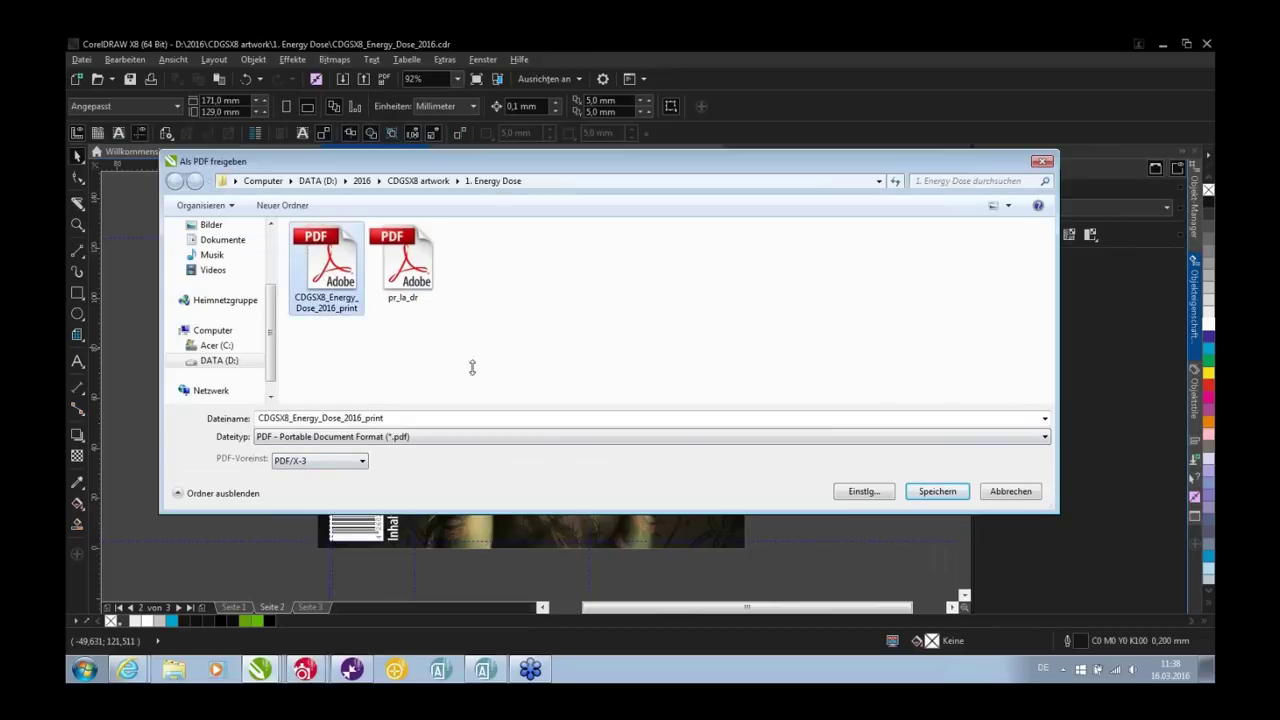
{"action": "left_click", "coordinate": [858, 492]}
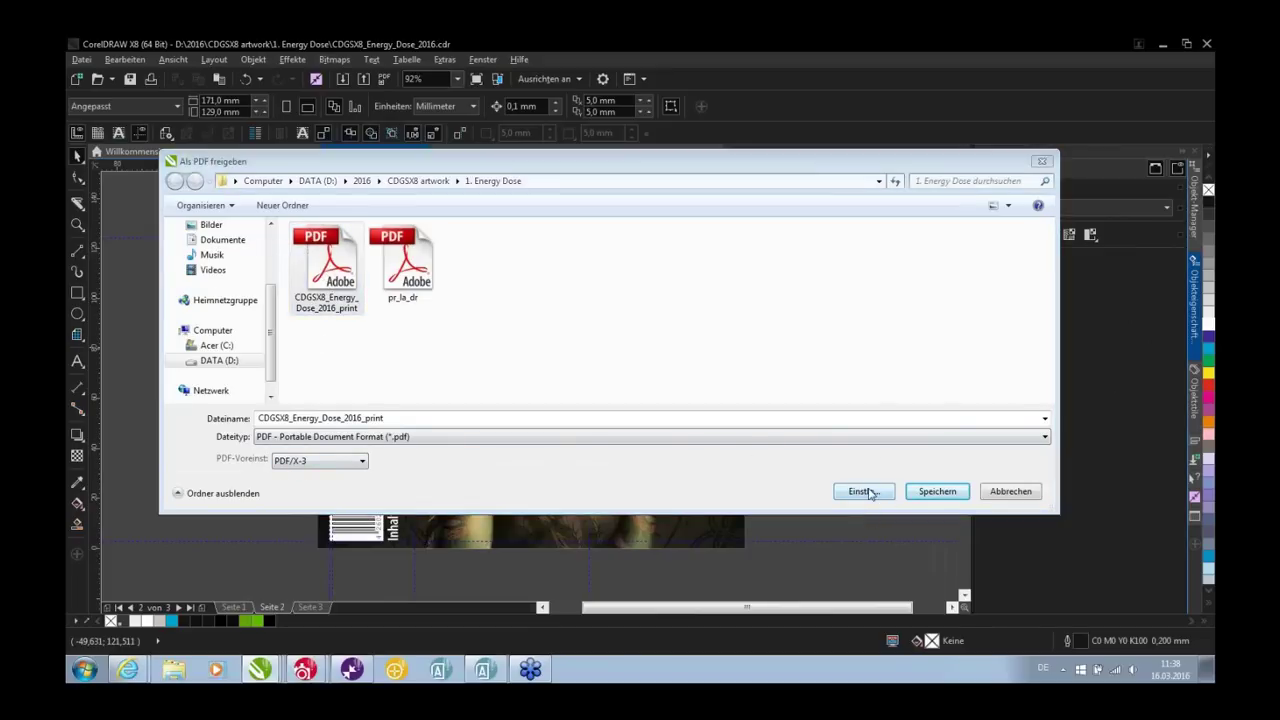
{"action": "left_click", "coordinate": [870, 491]}
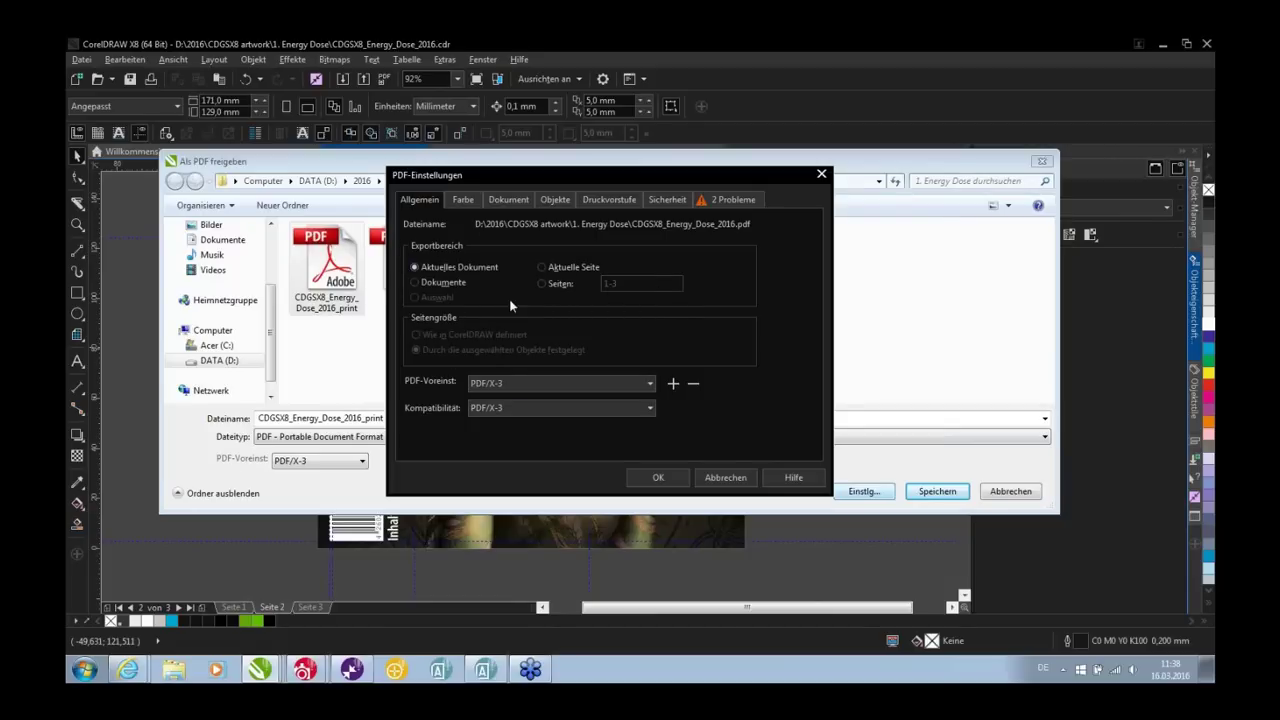
Review the PDF settings tabs, tick 'Allen Text als Kurven exportieren', then cancel both dialogs
{"action": "left_click", "coordinate": [461, 202]}
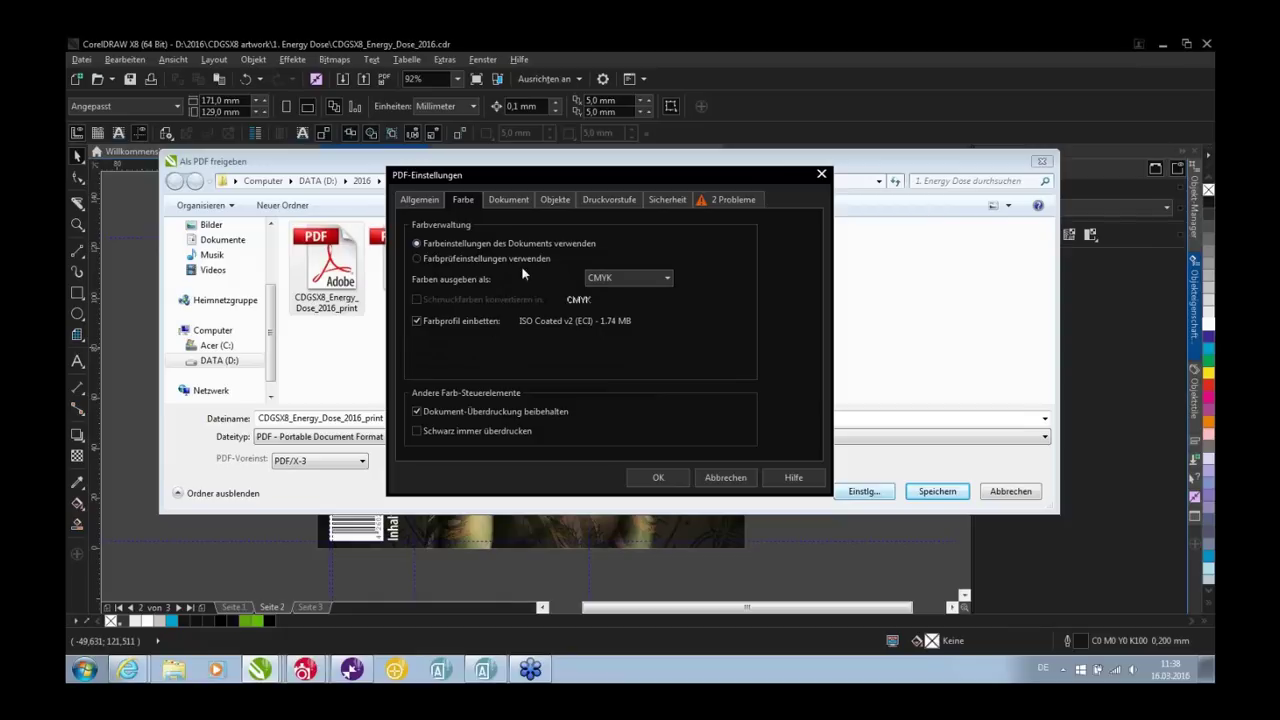
{"action": "left_click", "coordinate": [510, 200]}
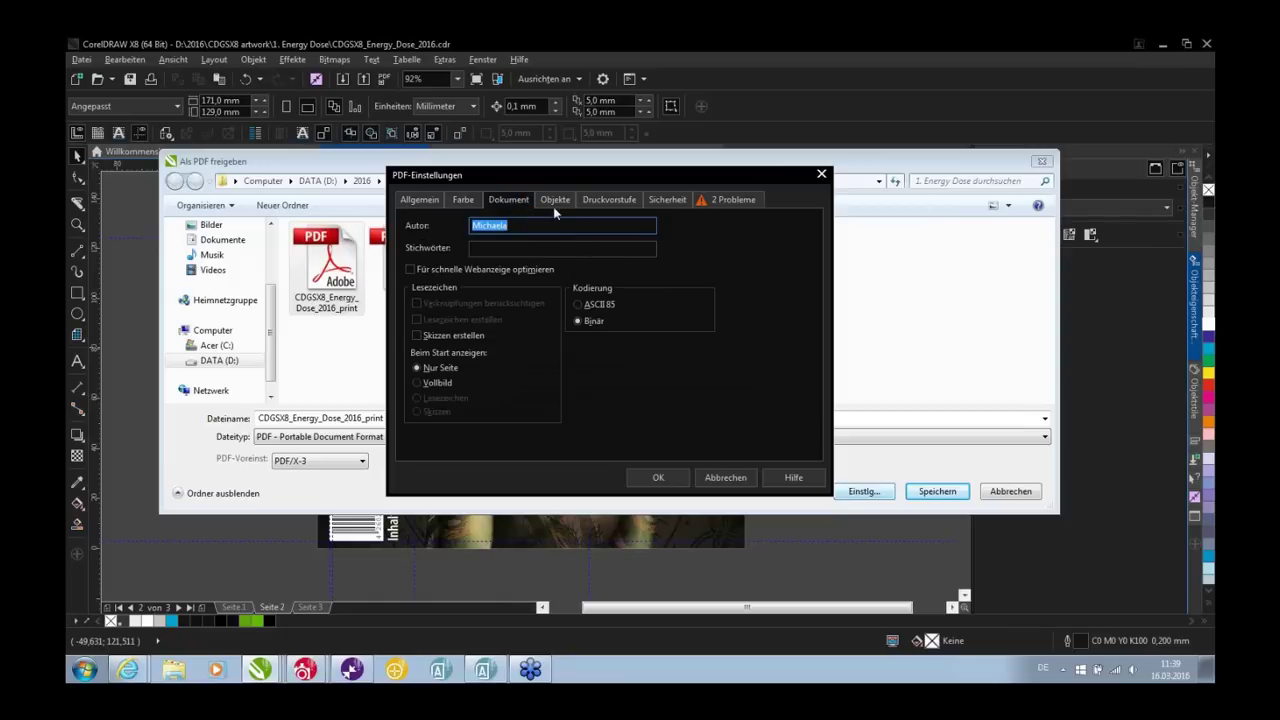
{"action": "left_click", "coordinate": [555, 202]}
{"action": "left_click", "coordinate": [625, 245]}
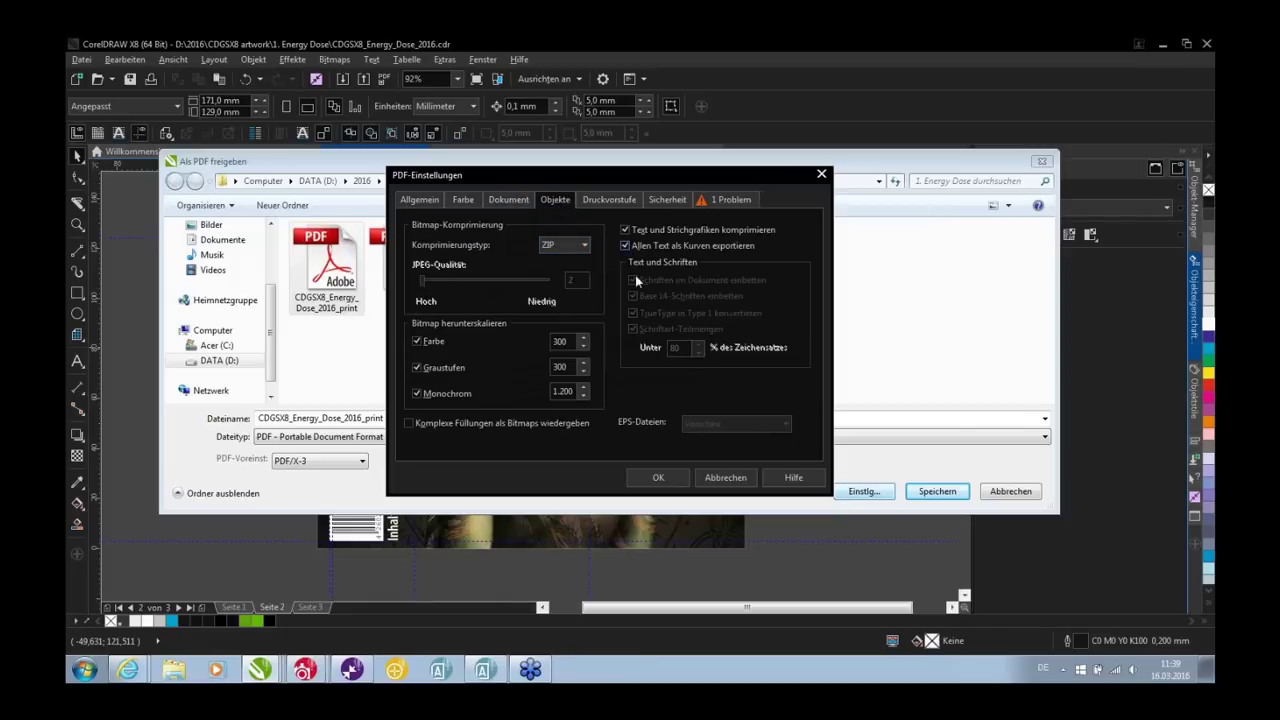
{"action": "left_click", "coordinate": [610, 201]}
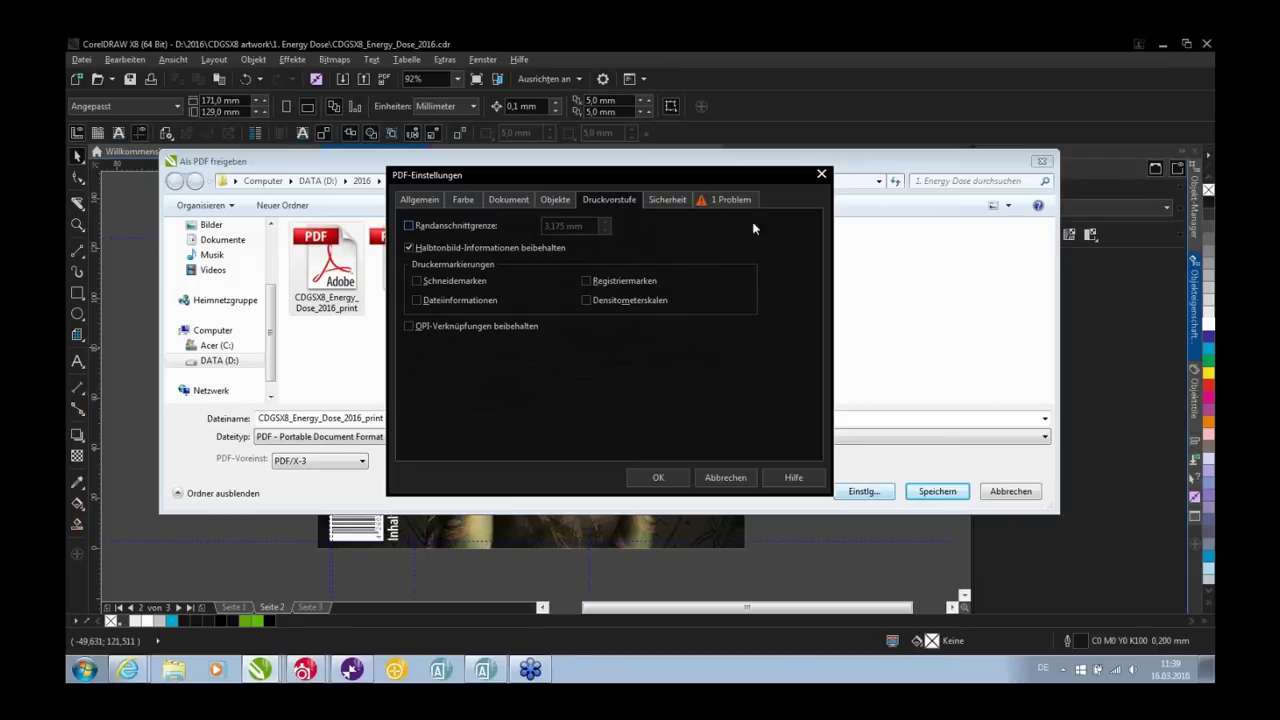
{"action": "left_click", "coordinate": [733, 201]}
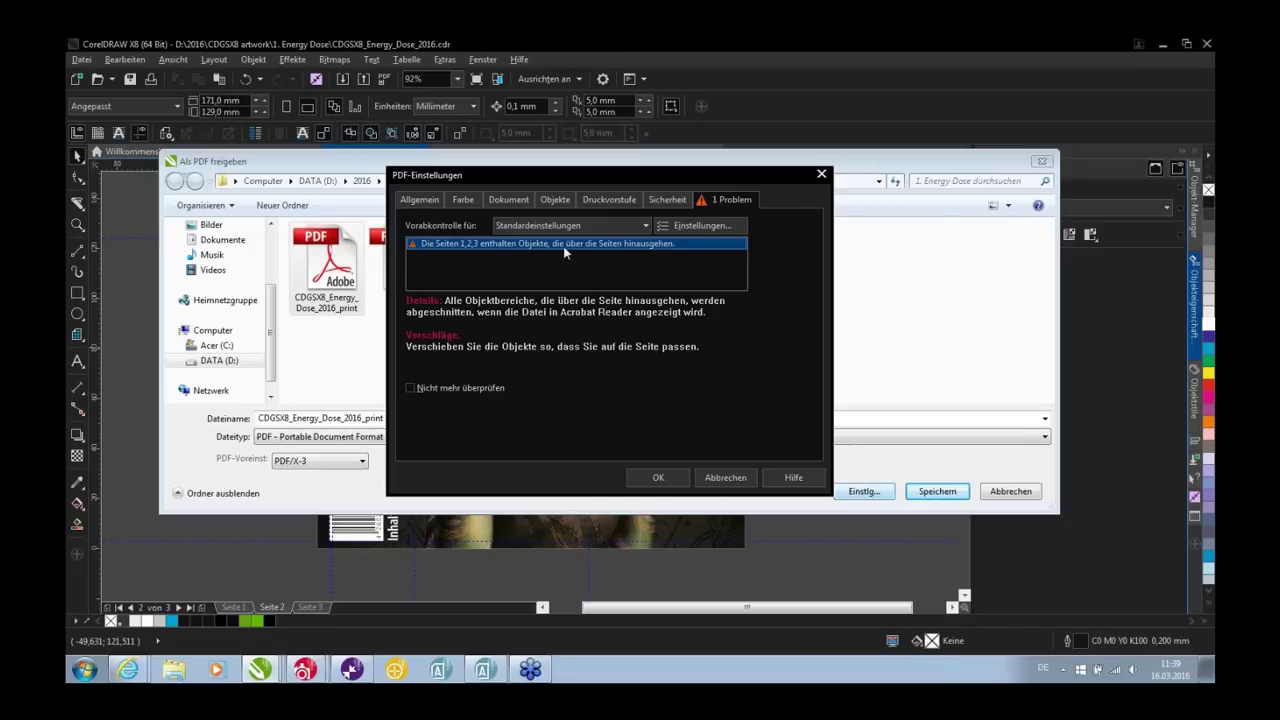
{"action": "left_click", "coordinate": [726, 478]}
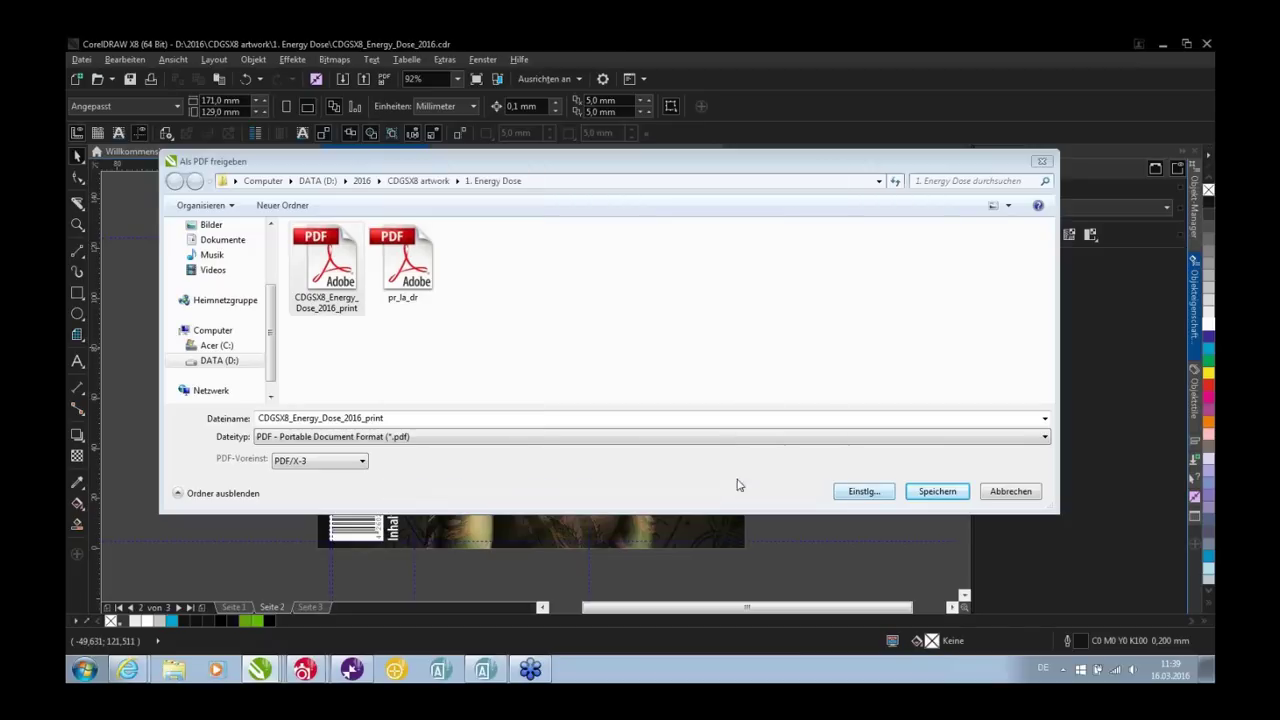
{"action": "left_click", "coordinate": [1007, 495]}
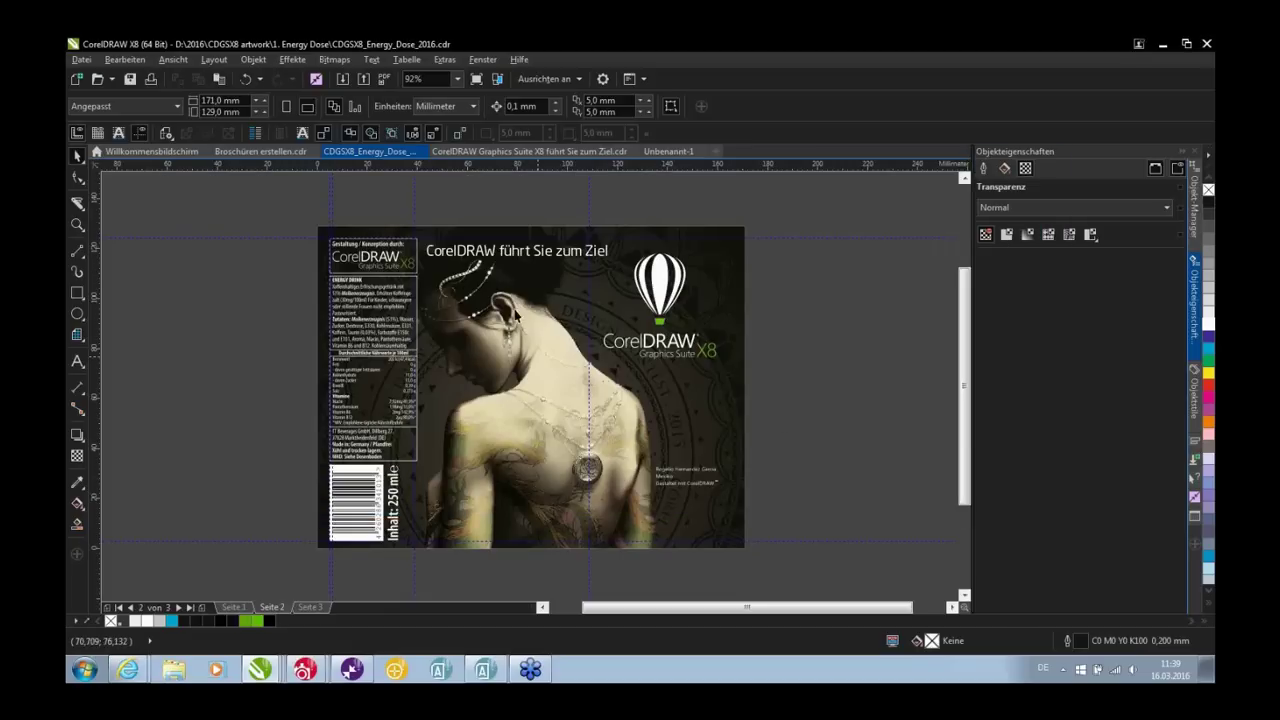
{"action": "left_click", "coordinate": [82, 62]}
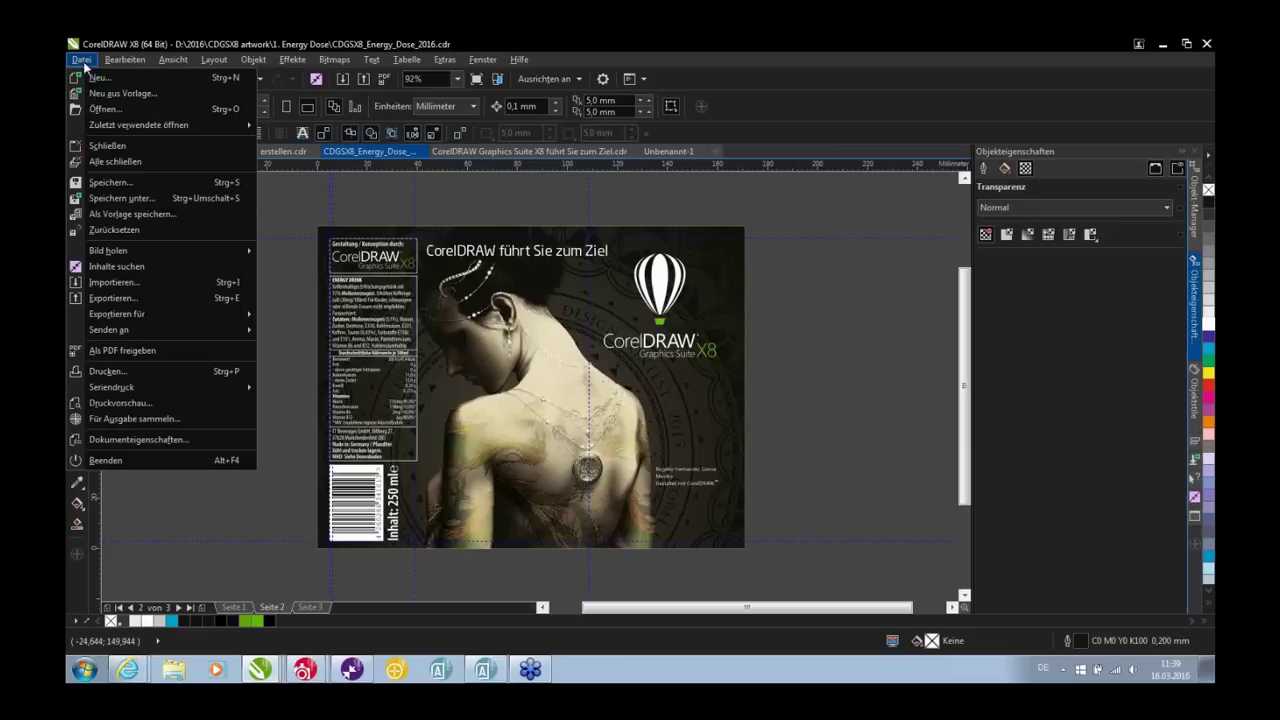
{"action": "left_click", "coordinate": [170, 296]}
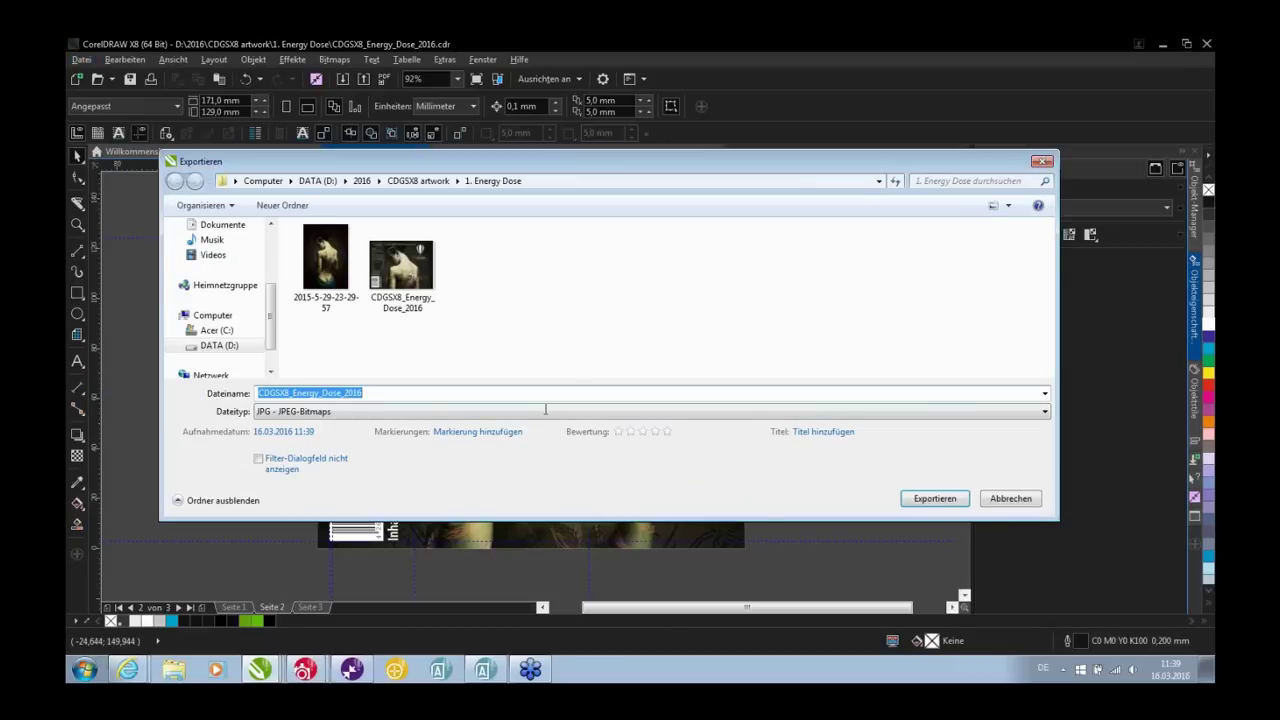
{"action": "left_click", "coordinate": [403, 266]}
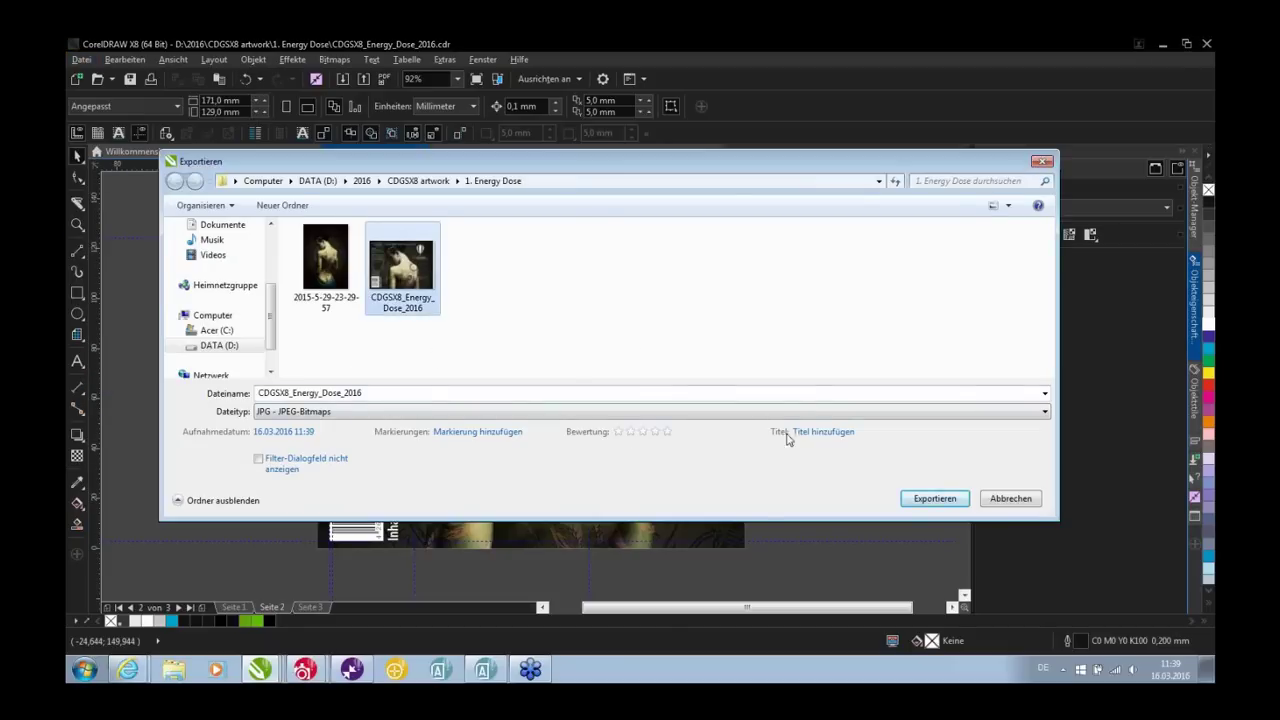
{"action": "left_click", "coordinate": [921, 502]}
{"action": "left_click", "coordinate": [677, 355]}
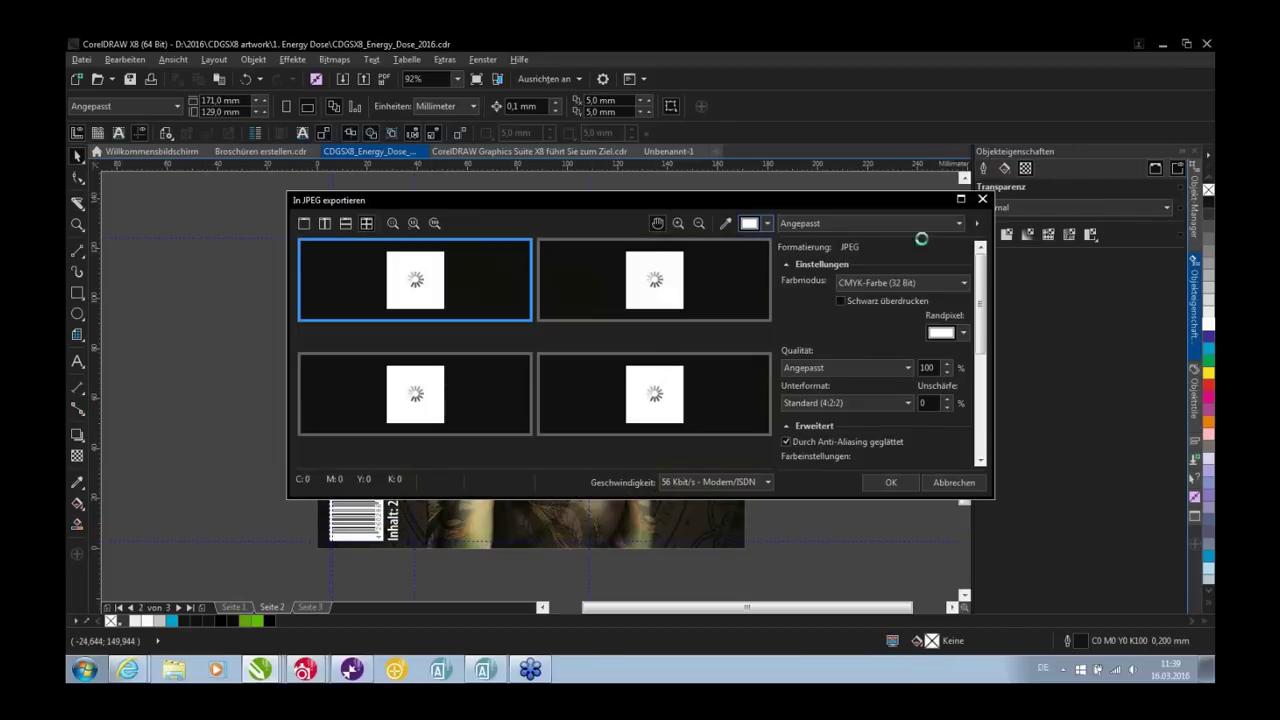
{"action": "left_click", "coordinate": [961, 199]}
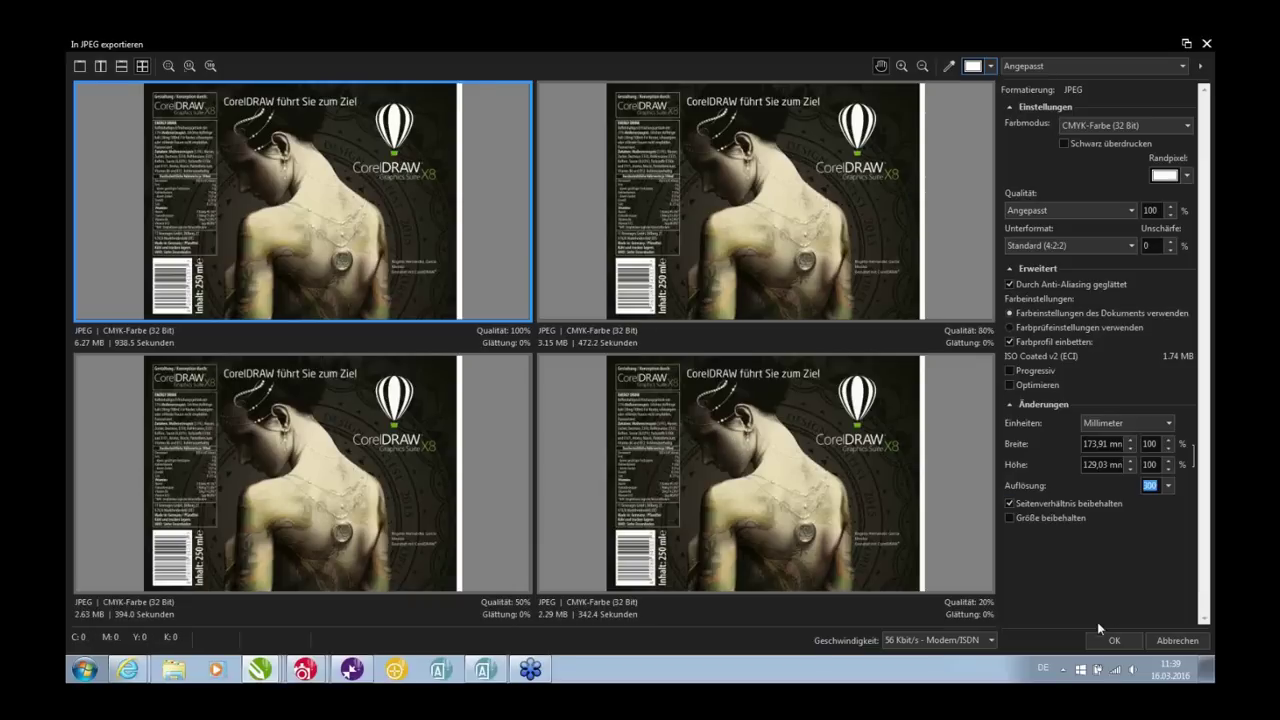
{"action": "left_click", "coordinate": [1171, 641]}
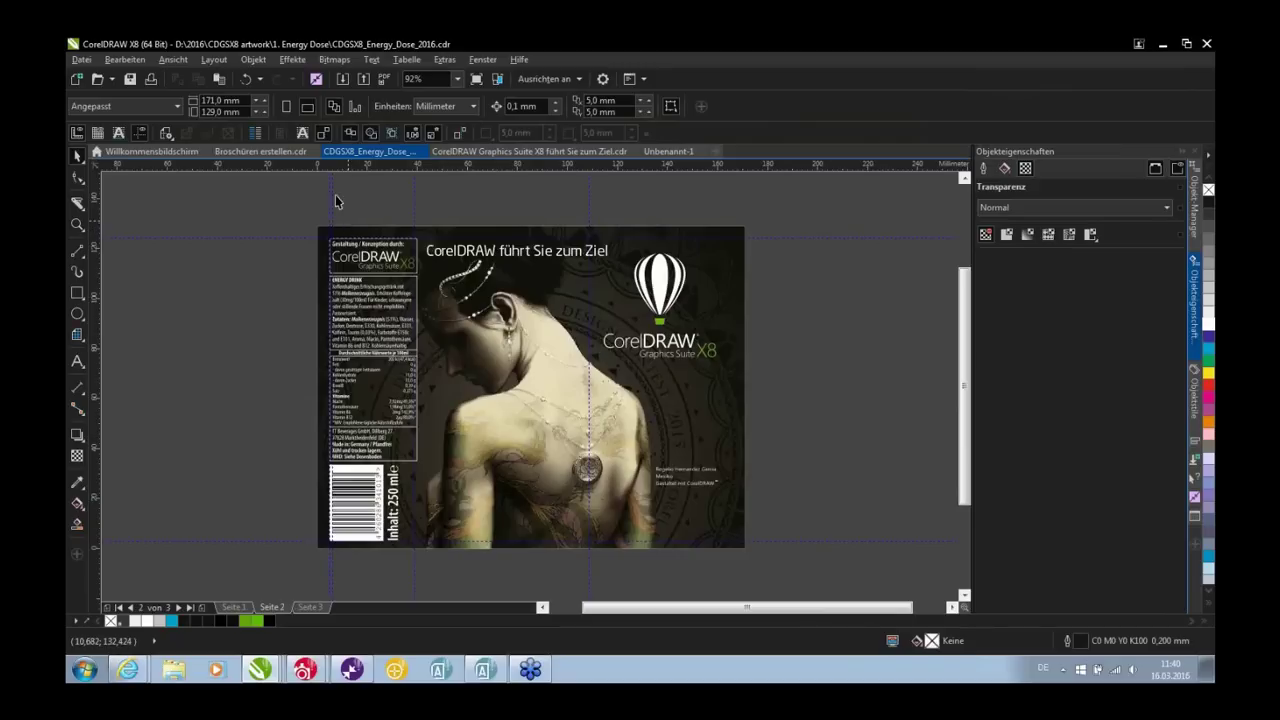
Open Broschüren erstellen.cdr, zoom on the left page and select the HERAUSFORDERUNG headline
{"action": "left_click", "coordinate": [271, 152]}
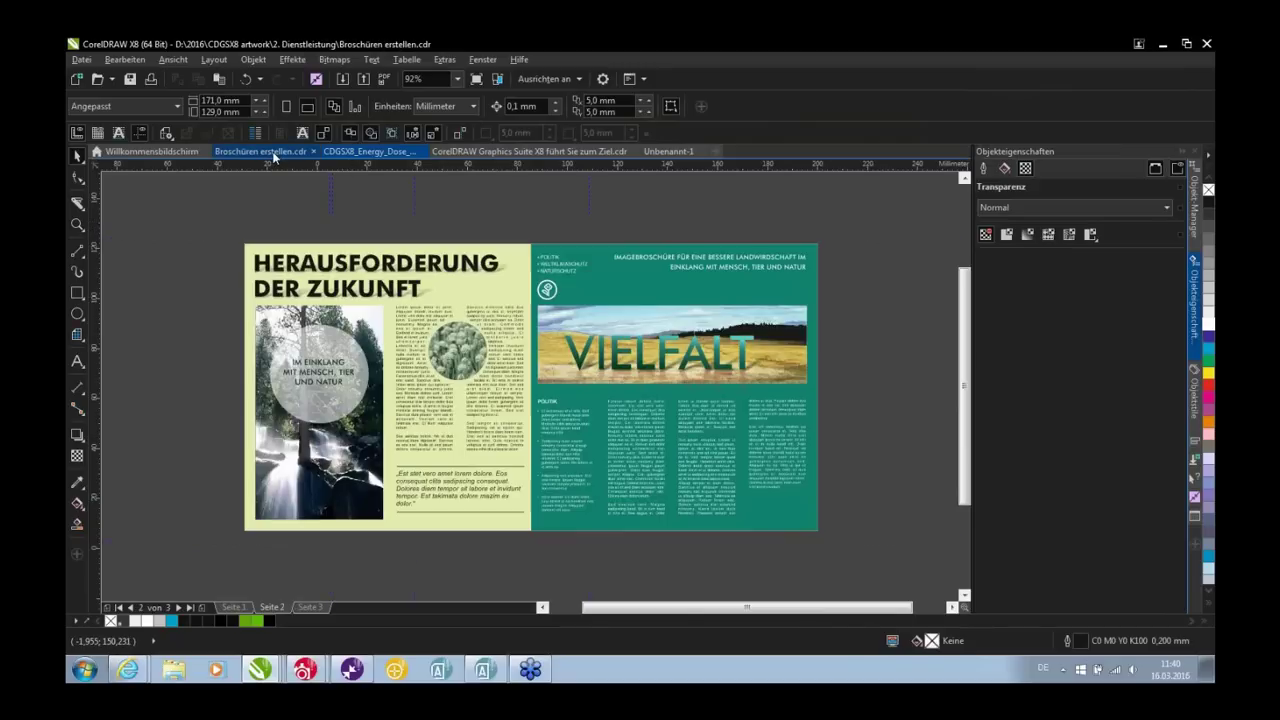
{"action": "left_click", "coordinate": [77, 224]}
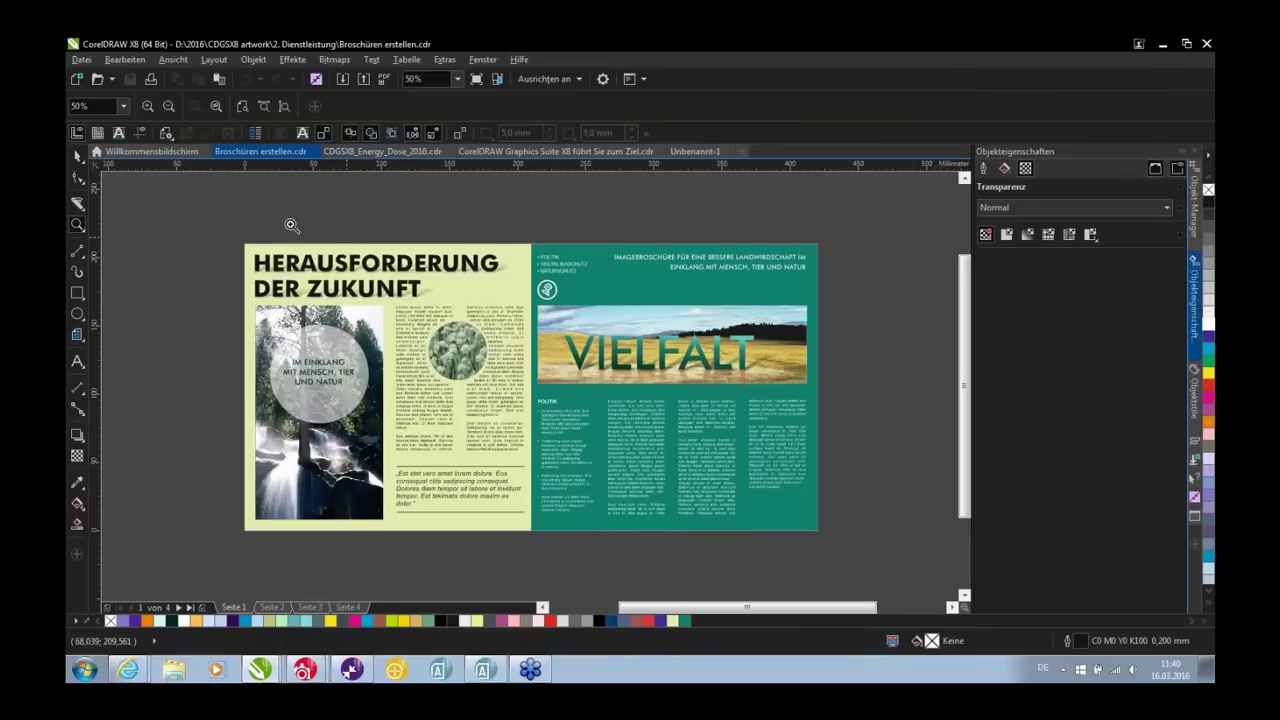
{"action": "left_click_drag", "start_coordinate": [233, 240], "coordinate": [597, 452]}
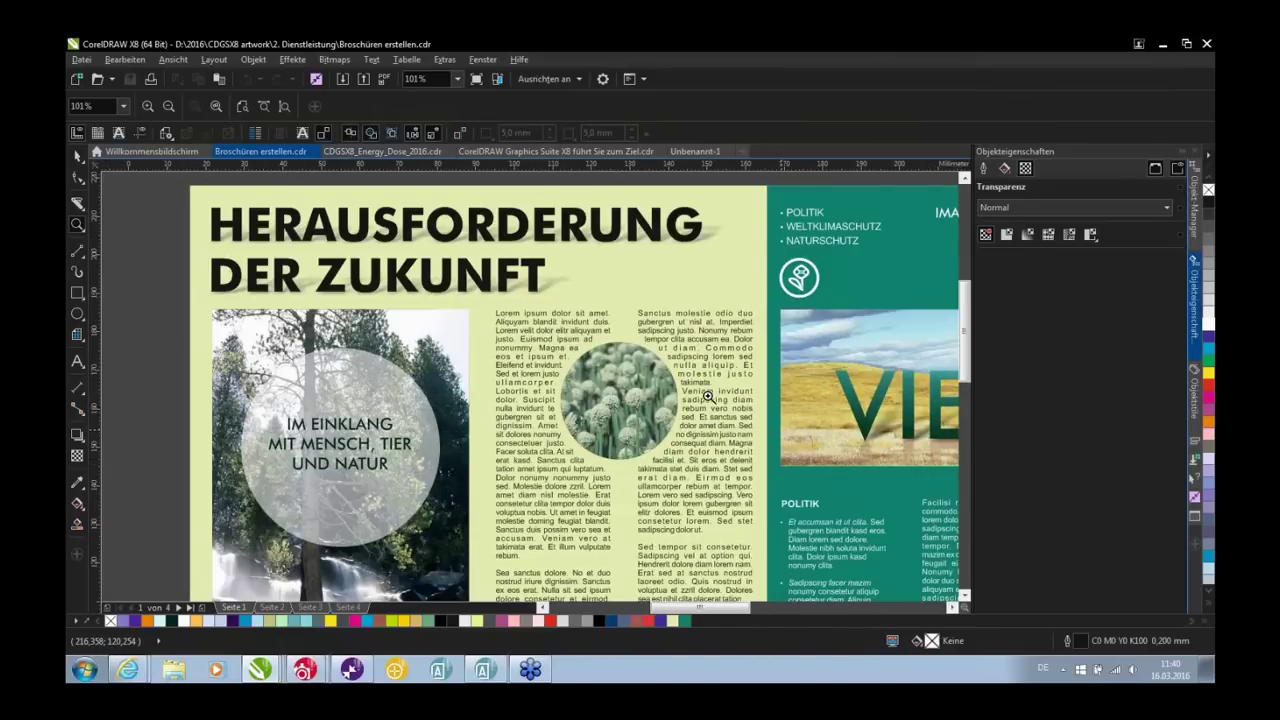
{"action": "left_click_drag", "start_coordinate": [786, 433], "coordinate": [786, 433]}
{"action": "left_click", "coordinate": [77, 361]}
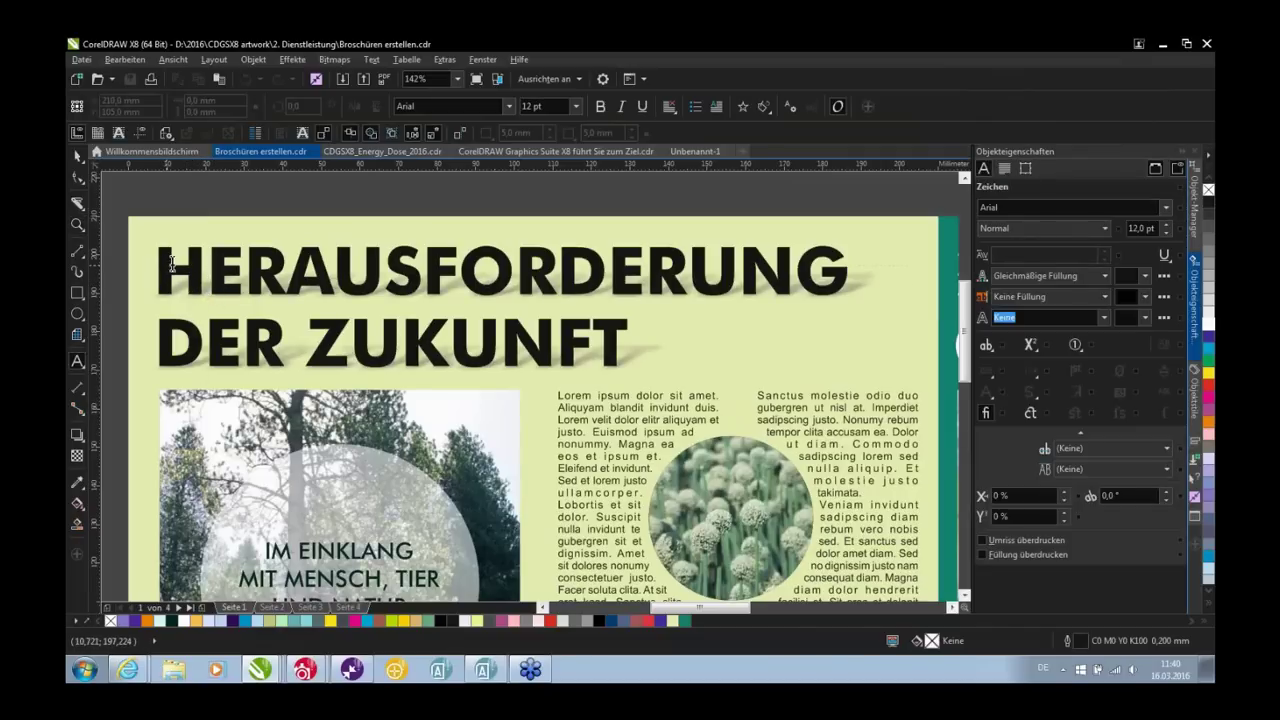
{"action": "left_click", "coordinate": [78, 156]}
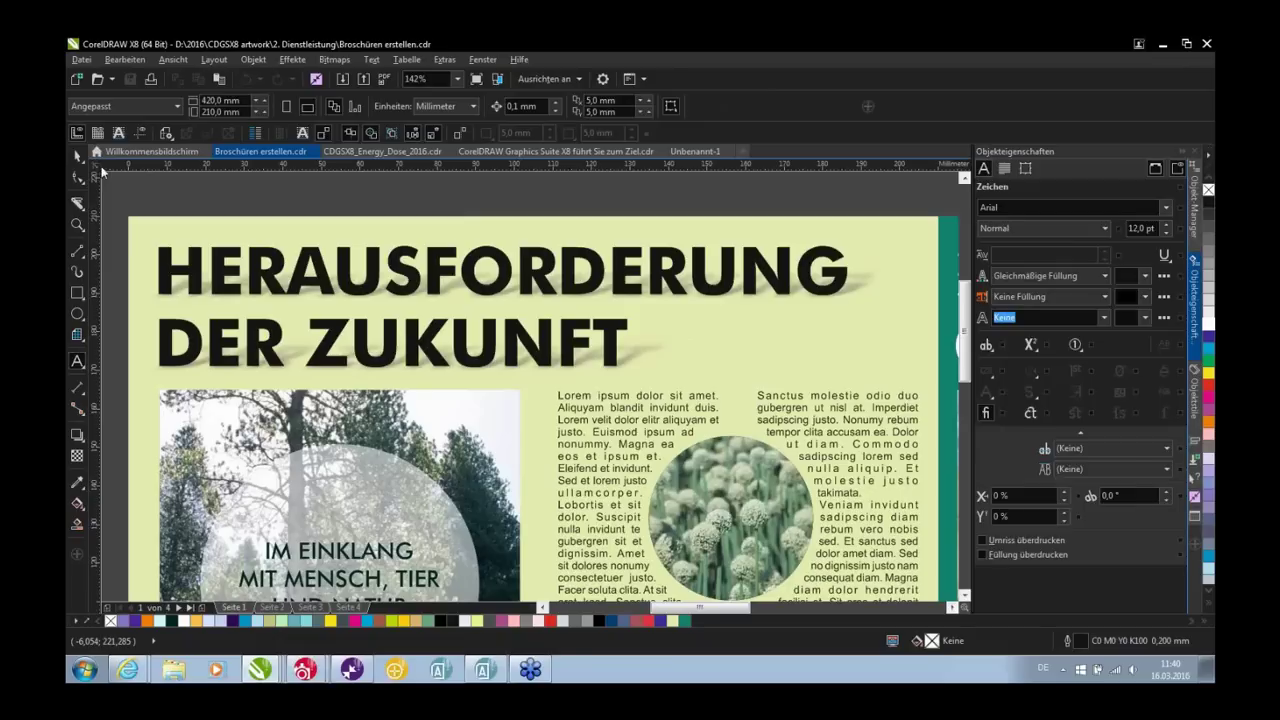
{"action": "left_click", "coordinate": [230, 294]}
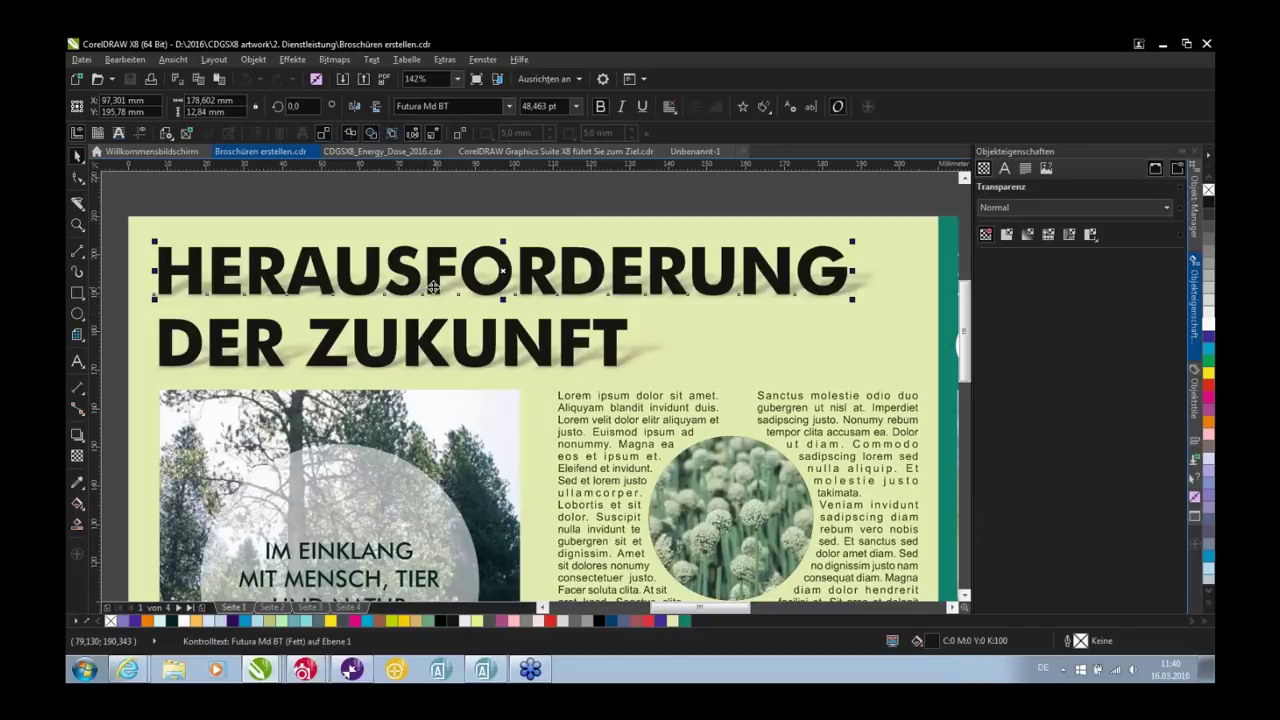
Give the headline a top-right perspective drop shadow with adjusted feathering
{"action": "left_click", "coordinate": [77, 434]}
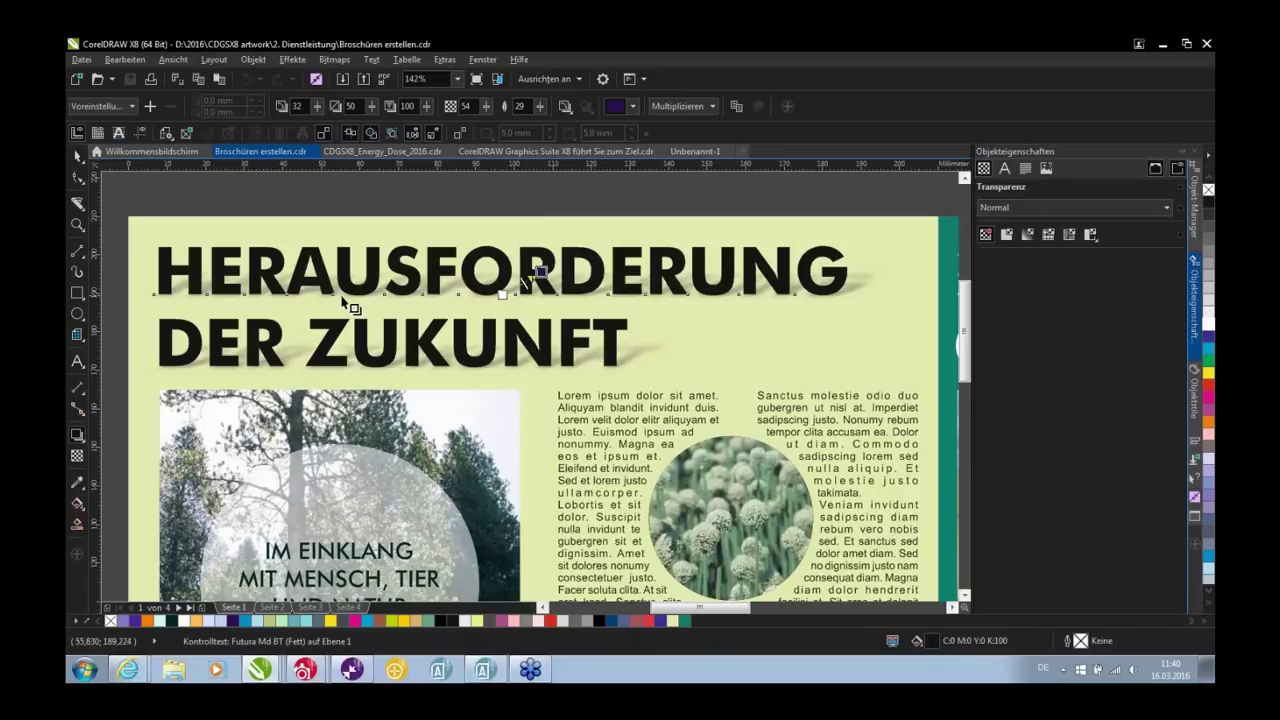
{"action": "left_click", "coordinate": [108, 106]}
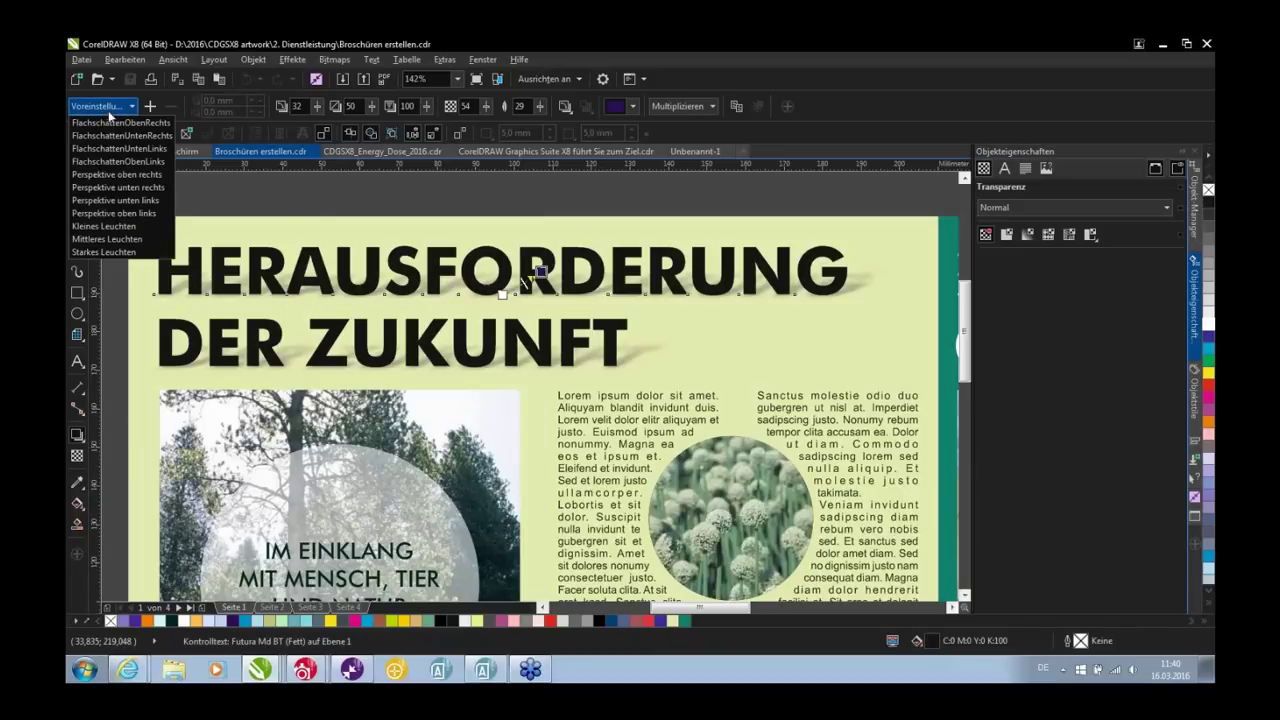
{"action": "left_click", "coordinate": [110, 174]}
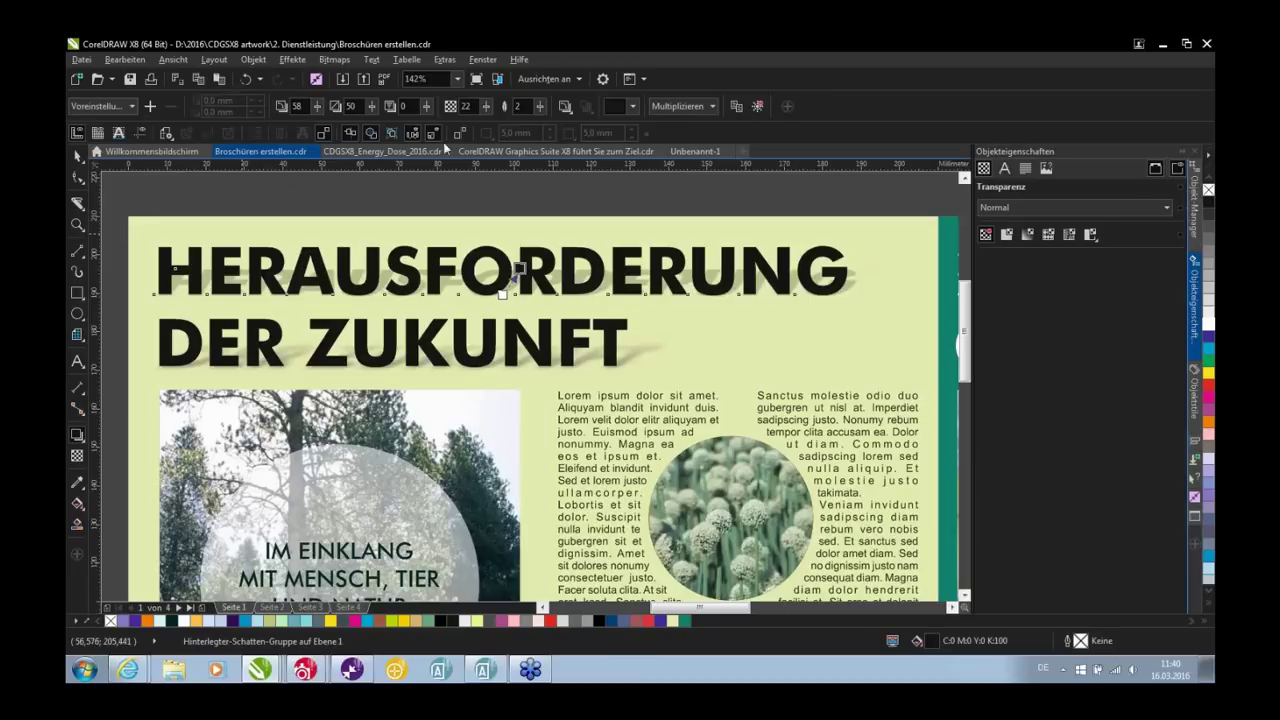
{"action": "left_click", "coordinate": [486, 111]}
{"action": "left_click_drag", "start_coordinate": [487, 109], "coordinate": [549, 133]}
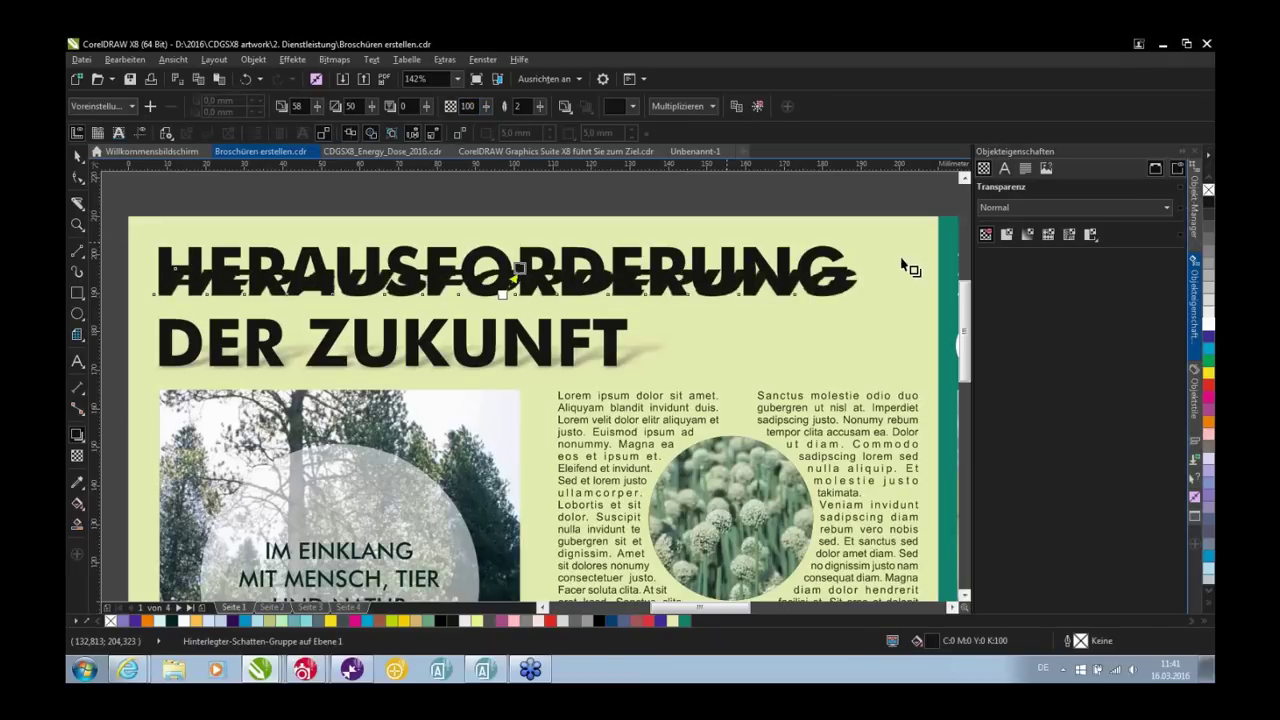
Stretch the shadow to the right, tuning its opacity, angle, stretch and fade
{"action": "left_click_drag", "start_coordinate": [521, 268], "coordinate": [570, 261]}
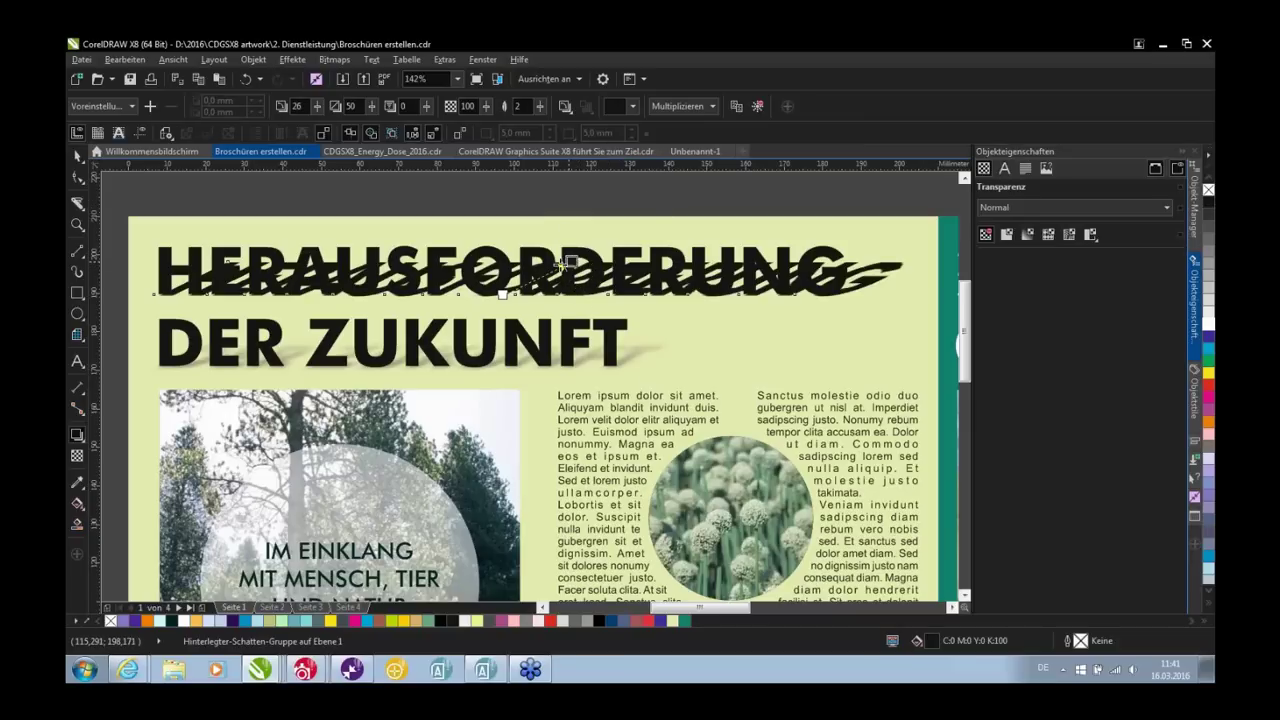
{"action": "left_click_drag", "start_coordinate": [567, 259], "coordinate": [553, 268]}
{"action": "left_click", "coordinate": [316, 109]}
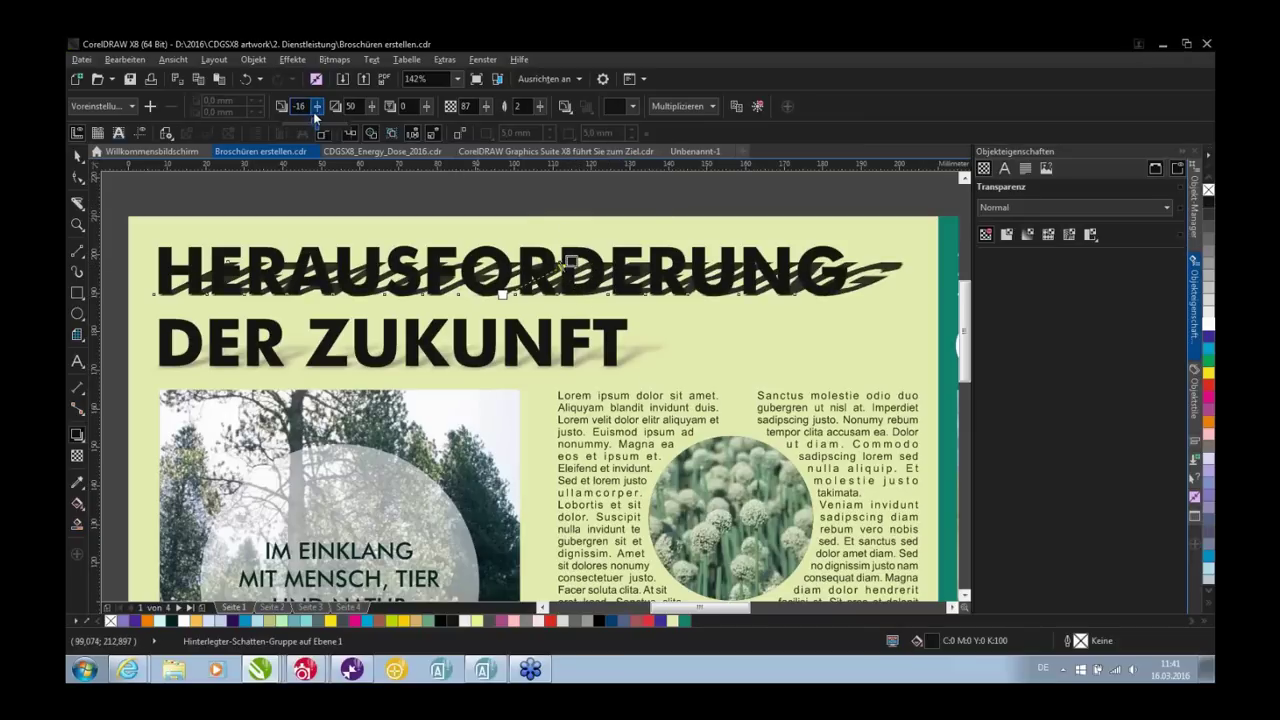
{"action": "left_click", "coordinate": [320, 109]}
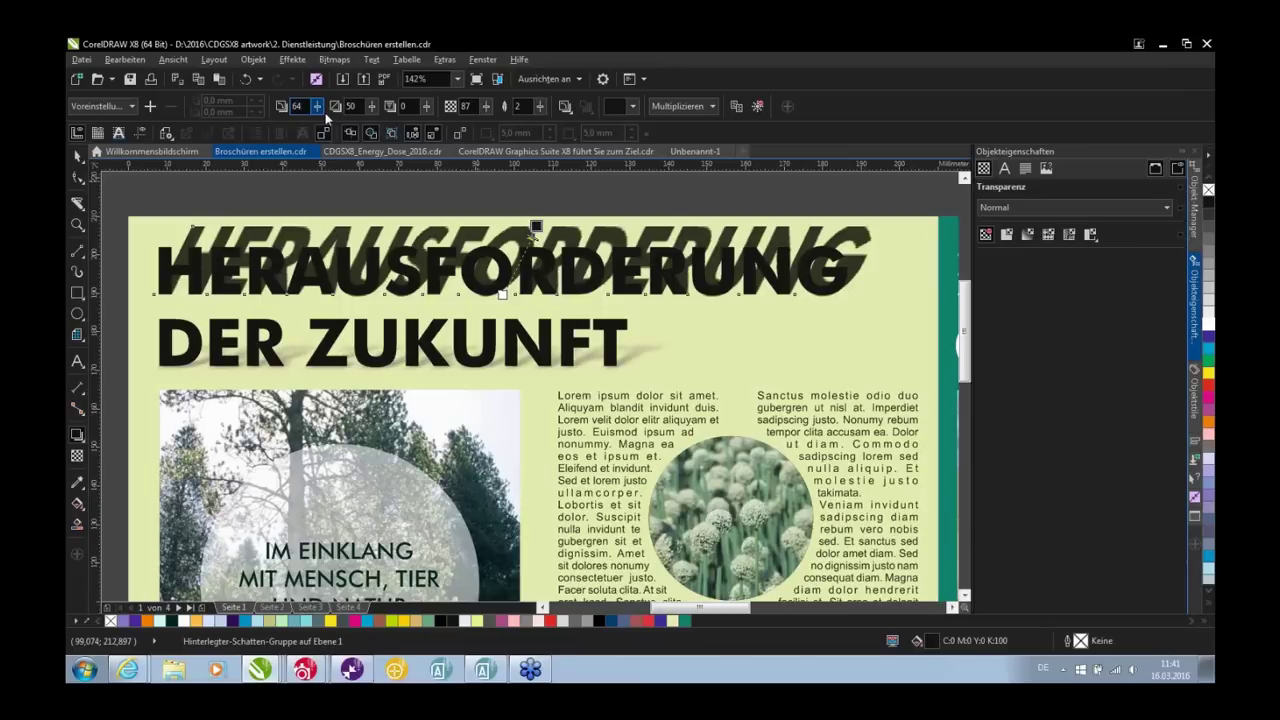
{"action": "left_click", "coordinate": [318, 109]}
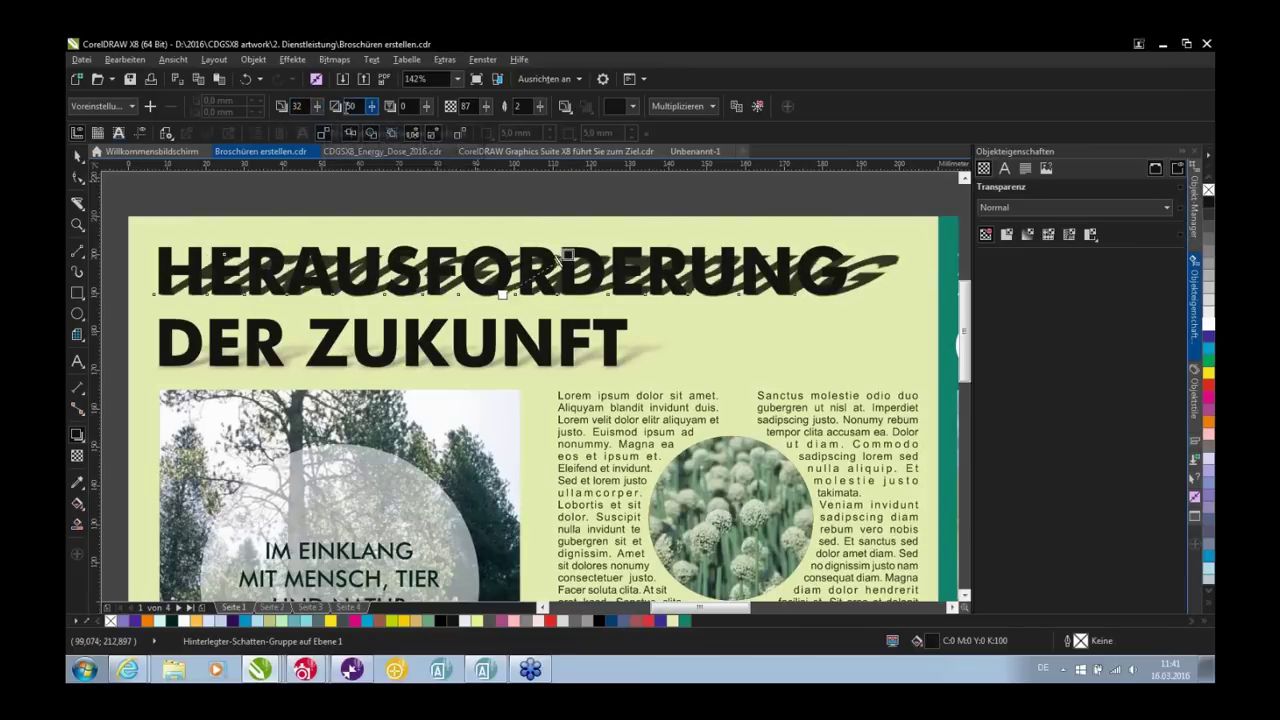
{"action": "left_click", "coordinate": [318, 109]}
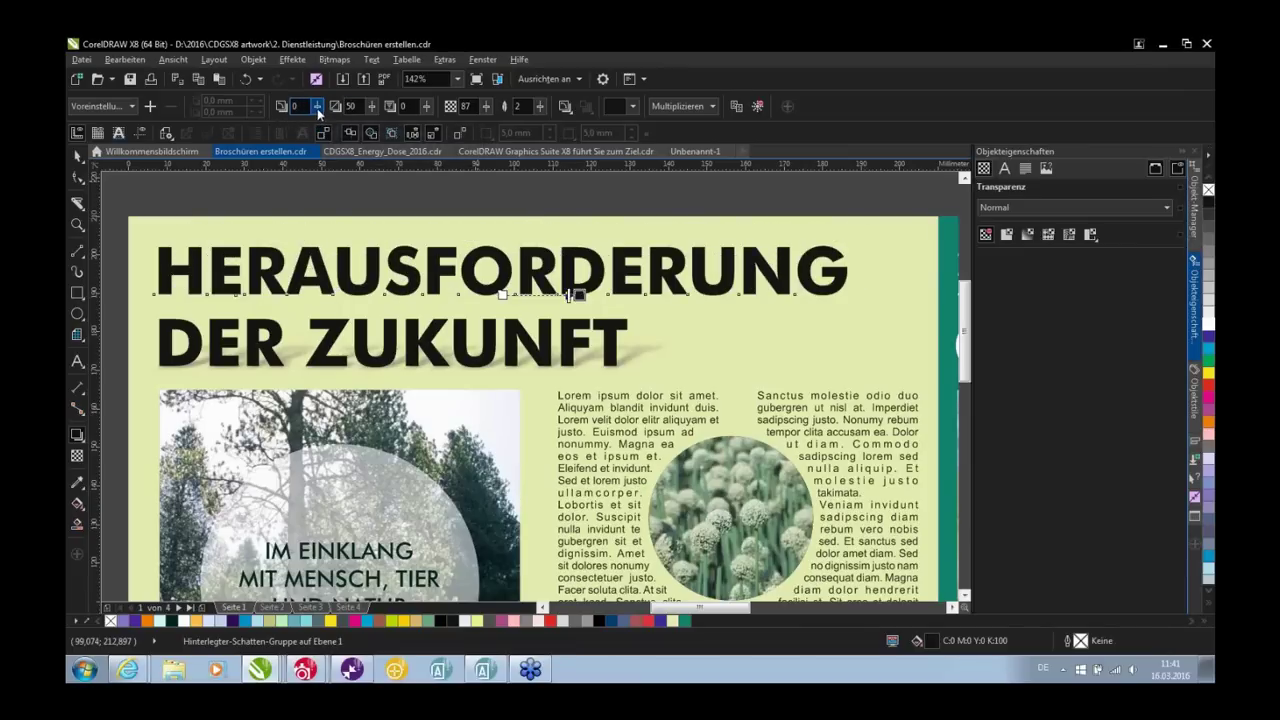
{"action": "left_click_drag", "start_coordinate": [570, 295], "coordinate": [574, 260]}
{"action": "left_click", "coordinate": [371, 107]}
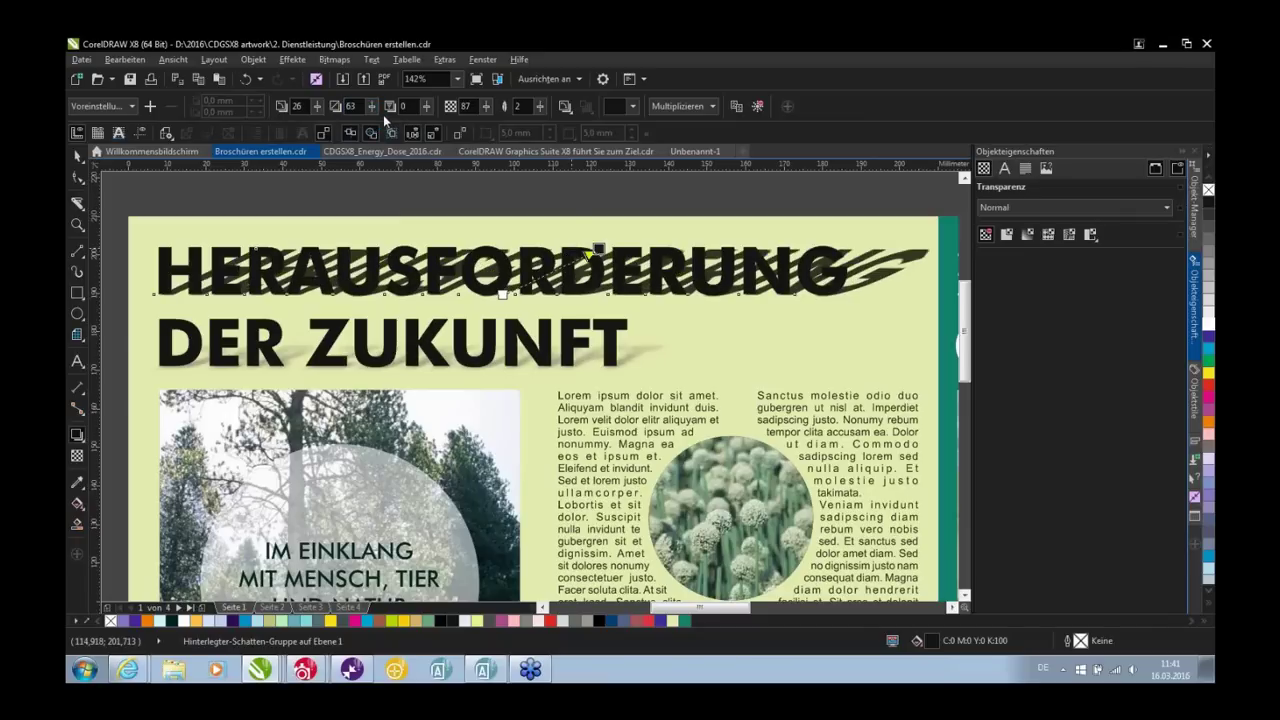
{"action": "left_click", "coordinate": [371, 107]}
{"action": "left_click_drag", "start_coordinate": [426, 113], "coordinate": [490, 130]}
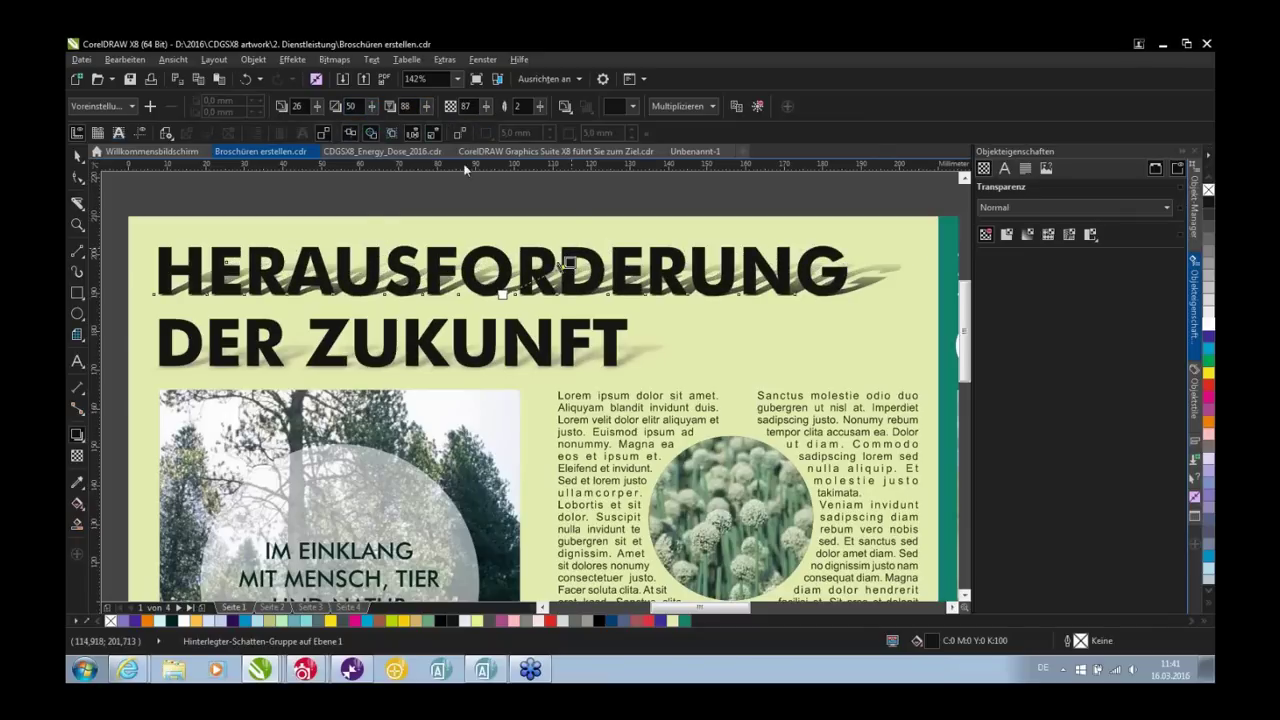
{"action": "left_click", "coordinate": [77, 224]}
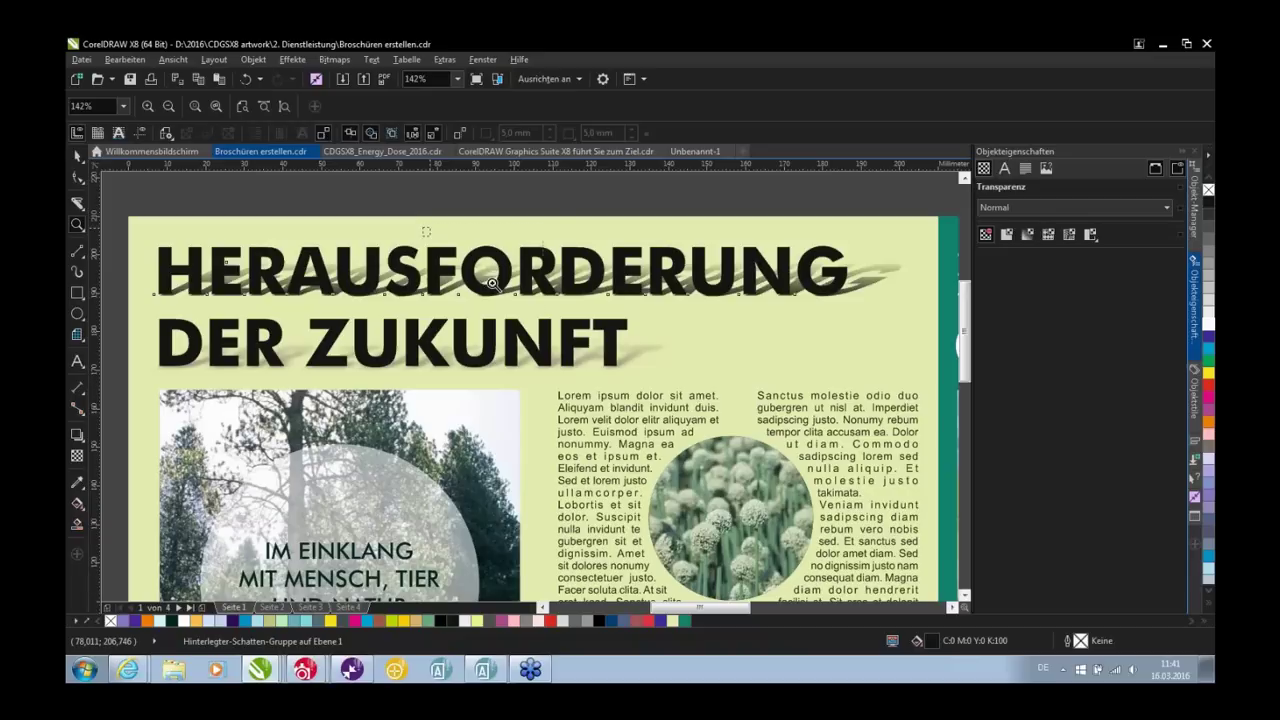
Set the headline shadow's feathering to 7 with Gaußsche Unschärfe
{"action": "left_click", "coordinate": [580, 292]}
{"action": "left_click", "coordinate": [77, 435]}
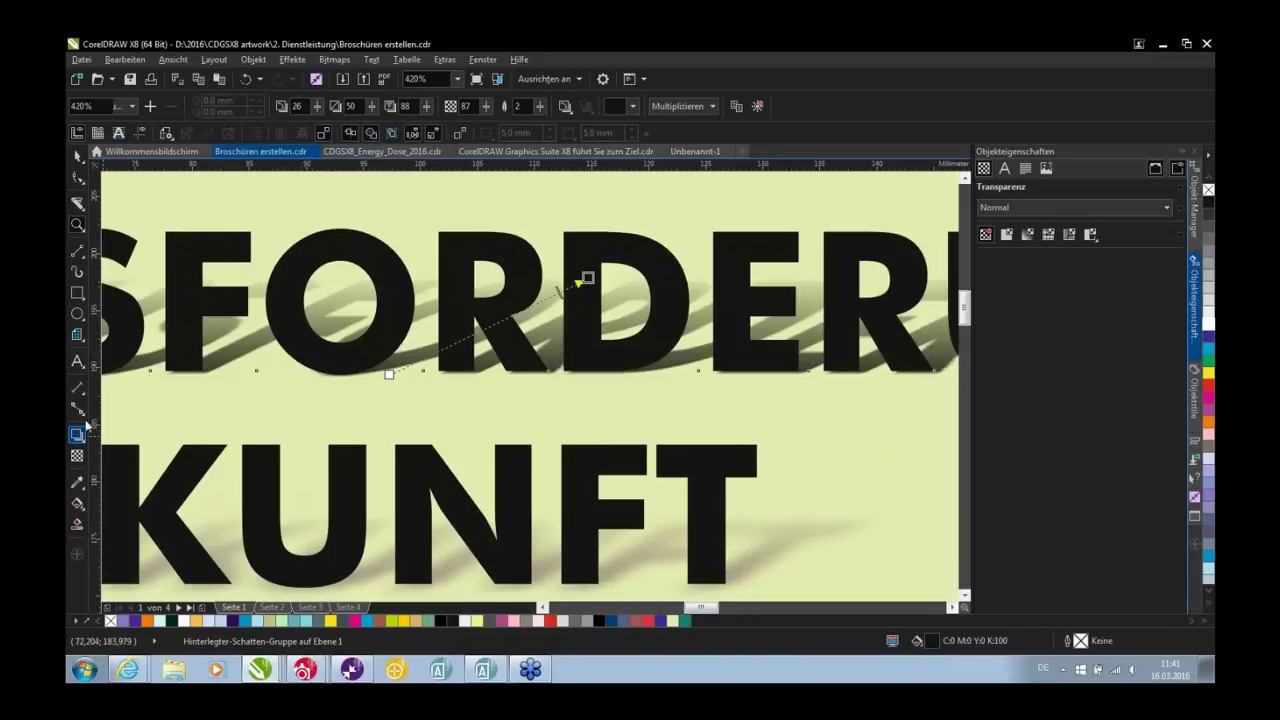
{"action": "left_click", "coordinate": [487, 107]}
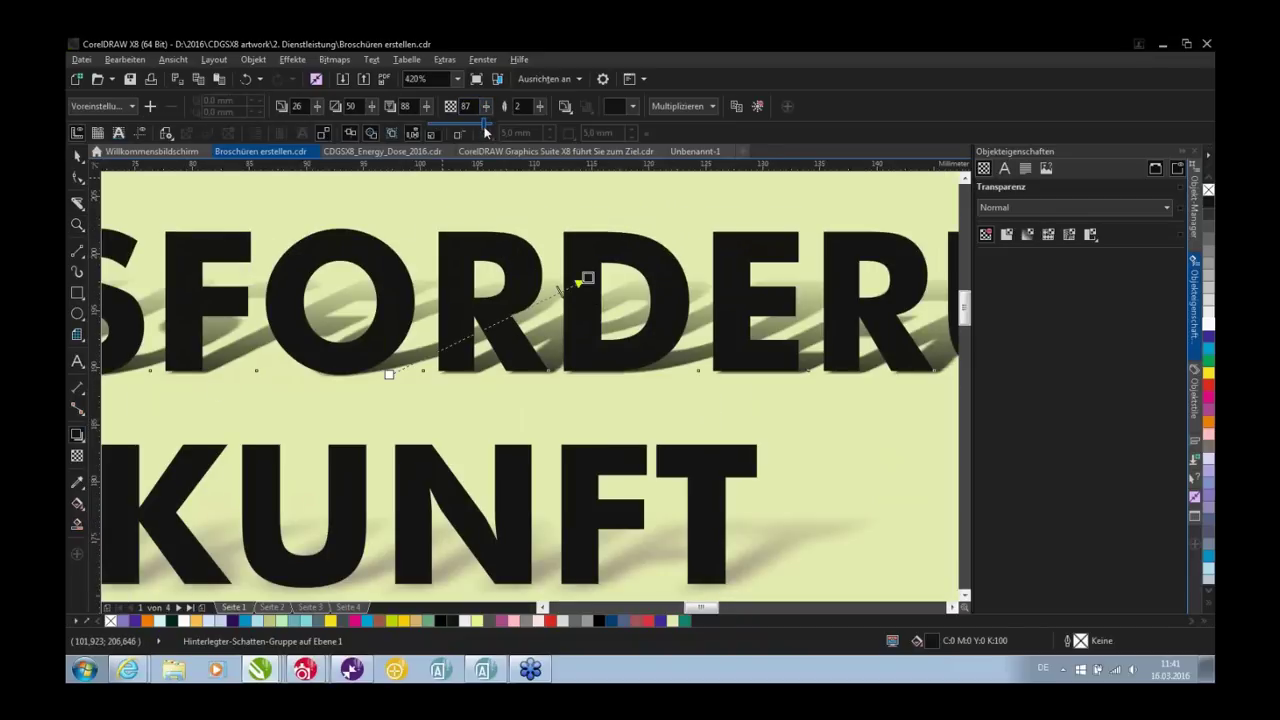
{"action": "left_click_drag", "start_coordinate": [541, 113], "coordinate": [545, 118]}
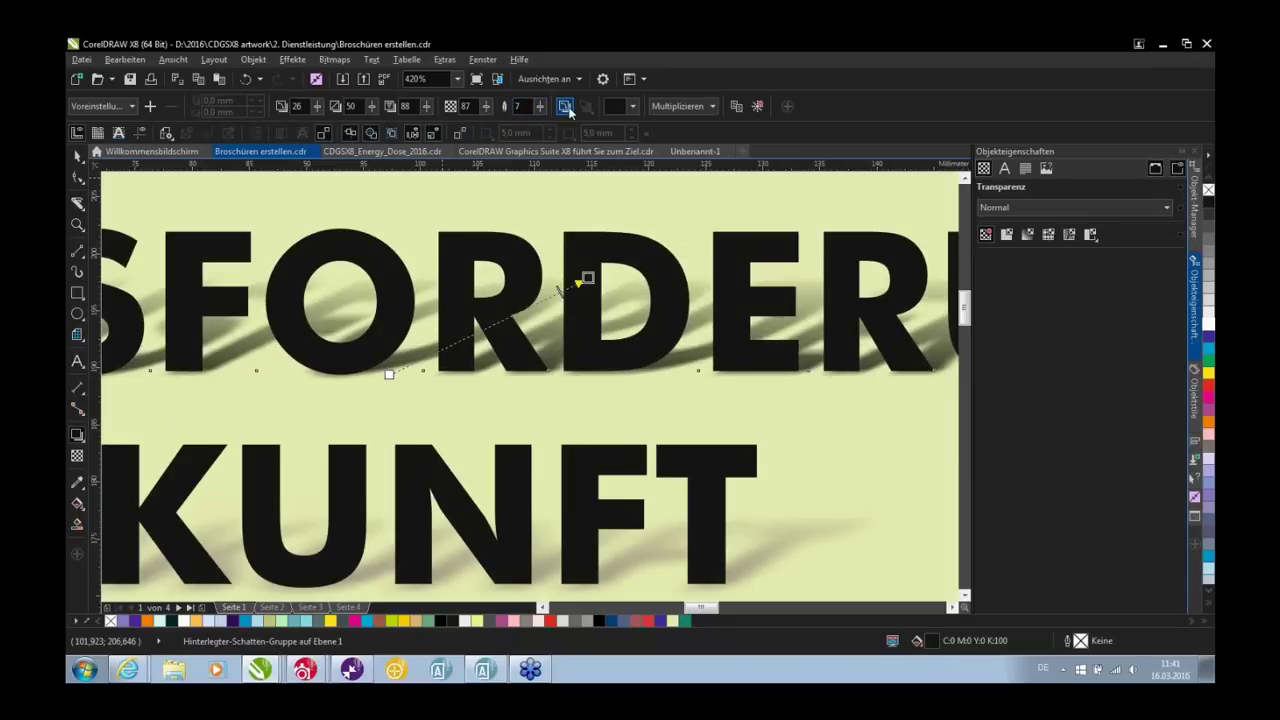
{"action": "left_click", "coordinate": [565, 106]}
{"action": "left_click", "coordinate": [602, 125]}
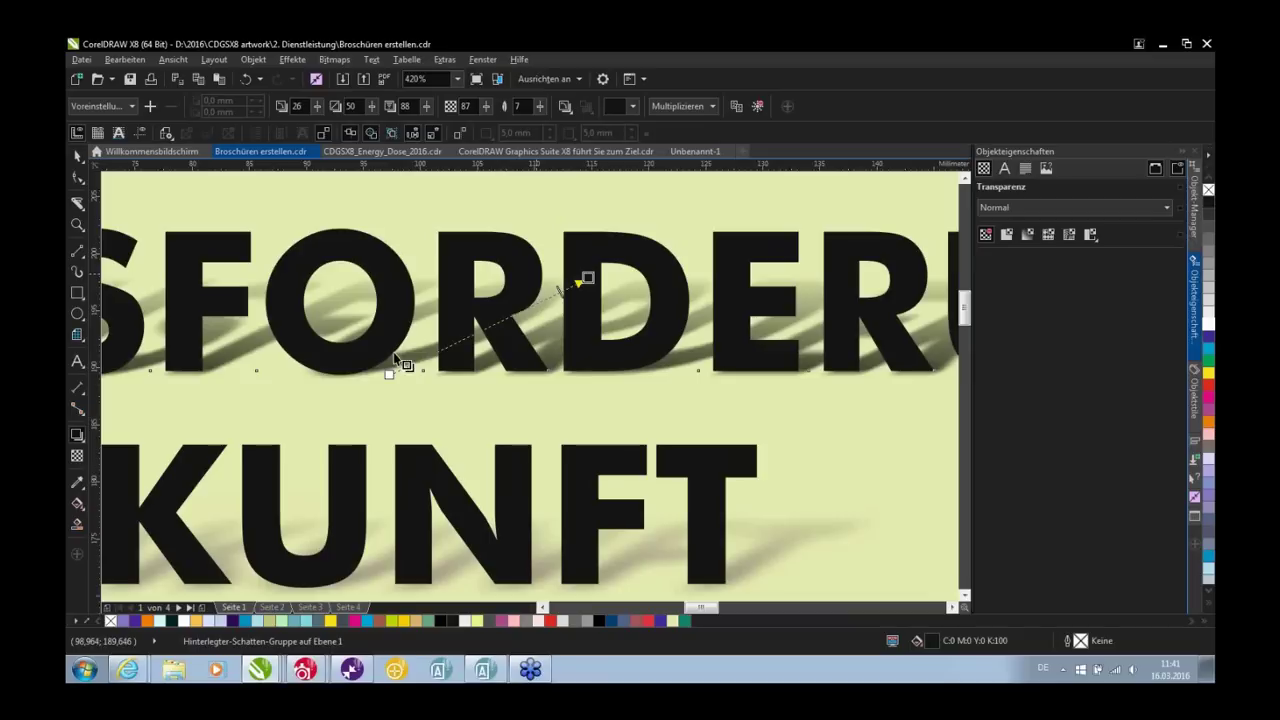
Colour the headline shadow dark green
{"action": "left_click", "coordinate": [632, 106]}
{"action": "left_click", "coordinate": [684, 220]}
{"action": "left_click", "coordinate": [709, 228]}
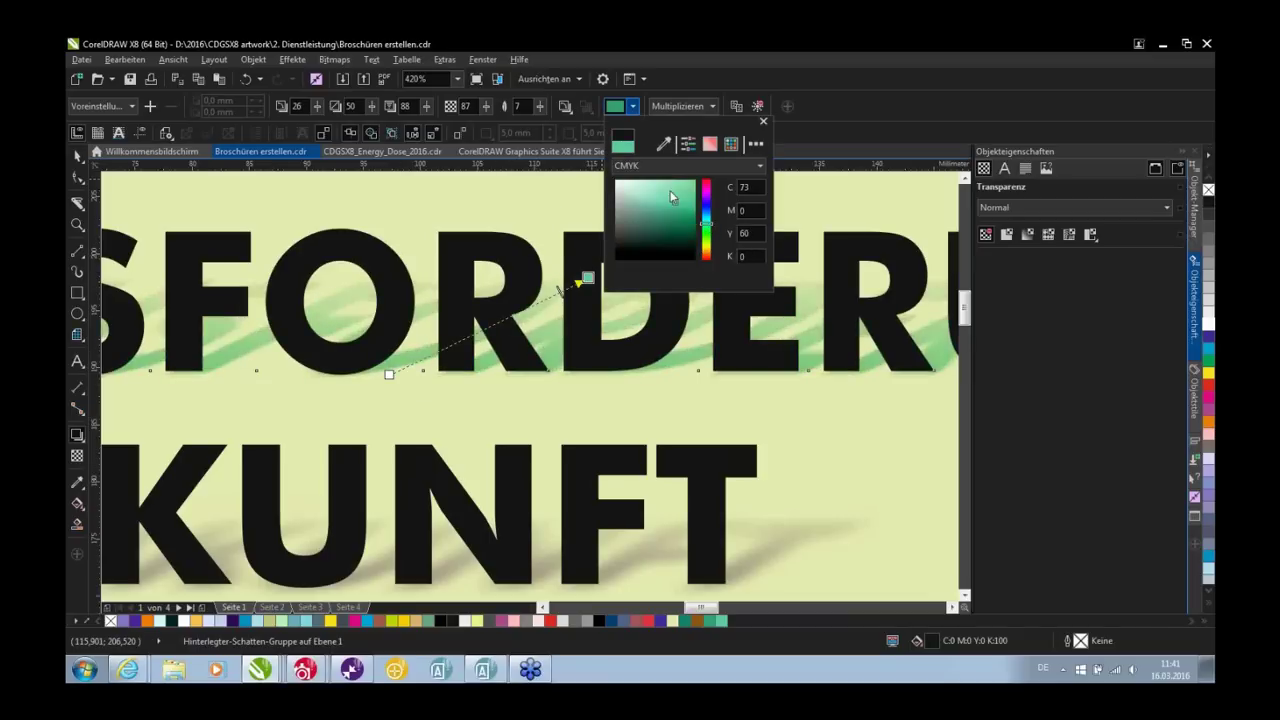
{"action": "left_click", "coordinate": [675, 251]}
{"action": "left_click", "coordinate": [674, 192]}
{"action": "left_click", "coordinate": [676, 237]}
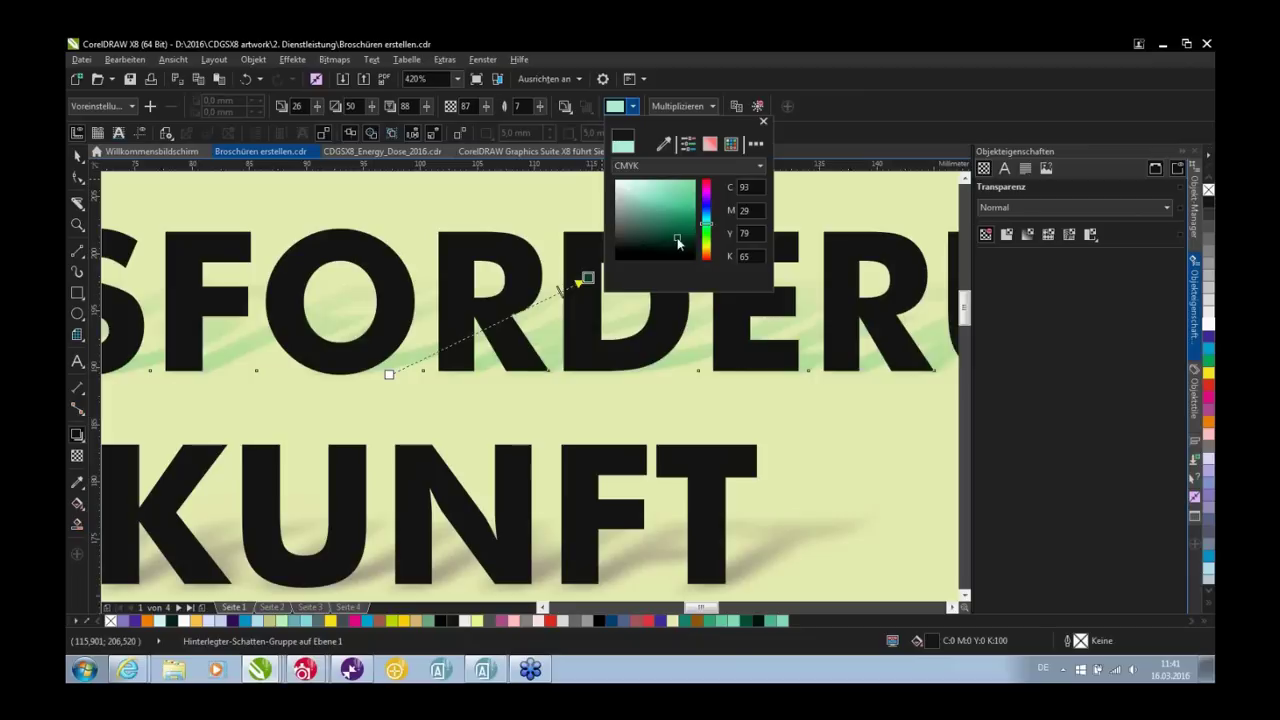
{"action": "left_click", "coordinate": [686, 106]}
Apply the Wenn dunkler blend mode to the shadow and view the whole spread
{"action": "left_click", "coordinate": [686, 106]}
{"action": "left_click", "coordinate": [680, 139]}
{"action": "left_click", "coordinate": [684, 107]}
{"action": "left_click", "coordinate": [685, 165]}
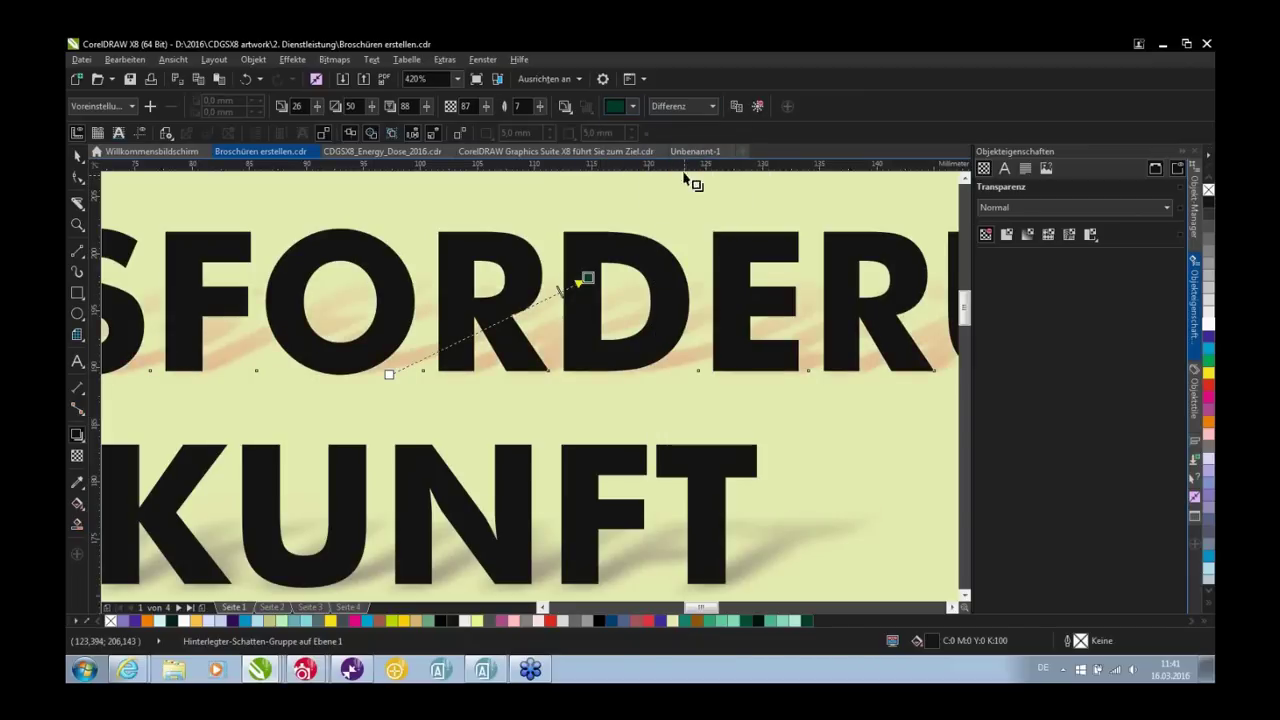
{"action": "left_click", "coordinate": [681, 110]}
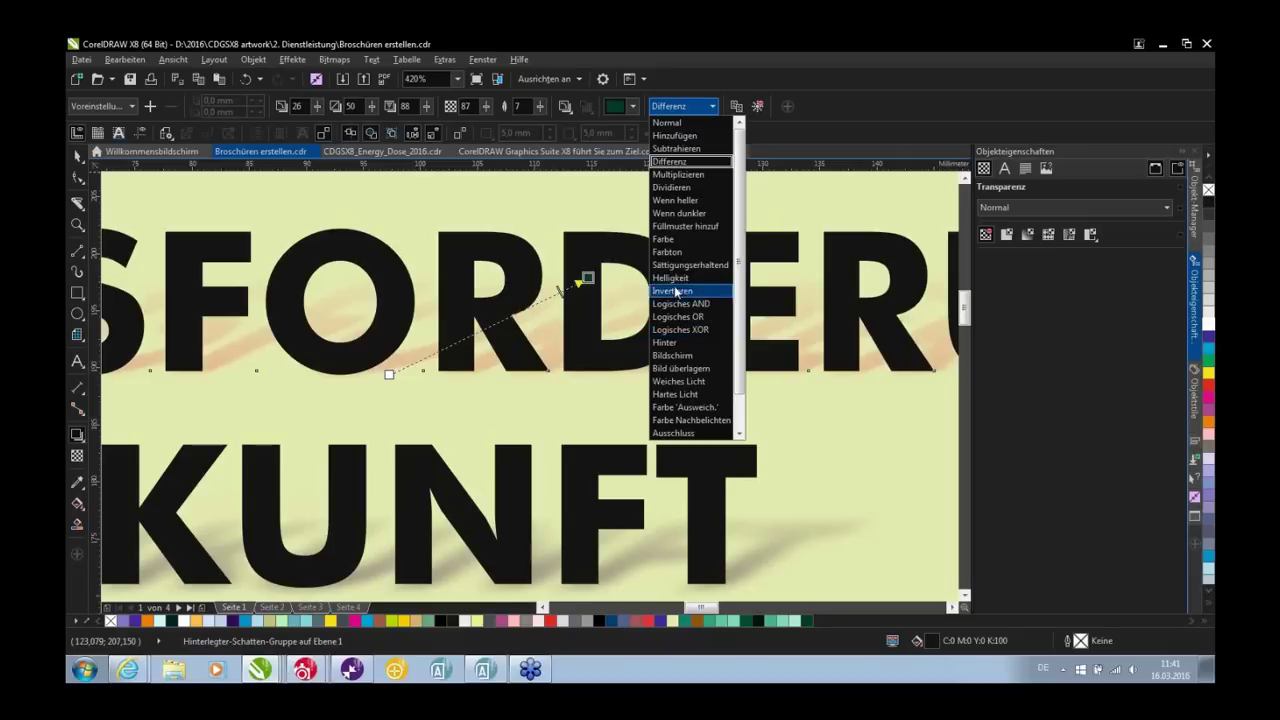
{"action": "left_click", "coordinate": [672, 215]}
{"action": "left_click", "coordinate": [458, 79]}
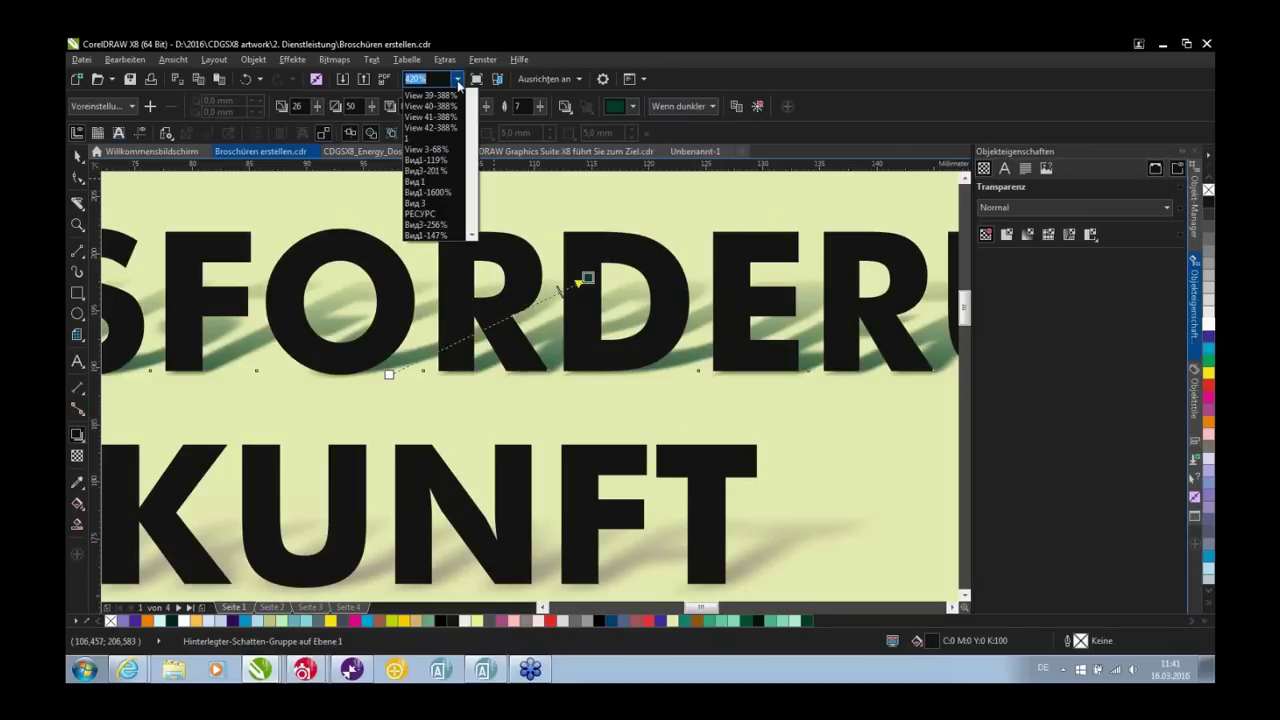
{"action": "left_click", "coordinate": [432, 116]}
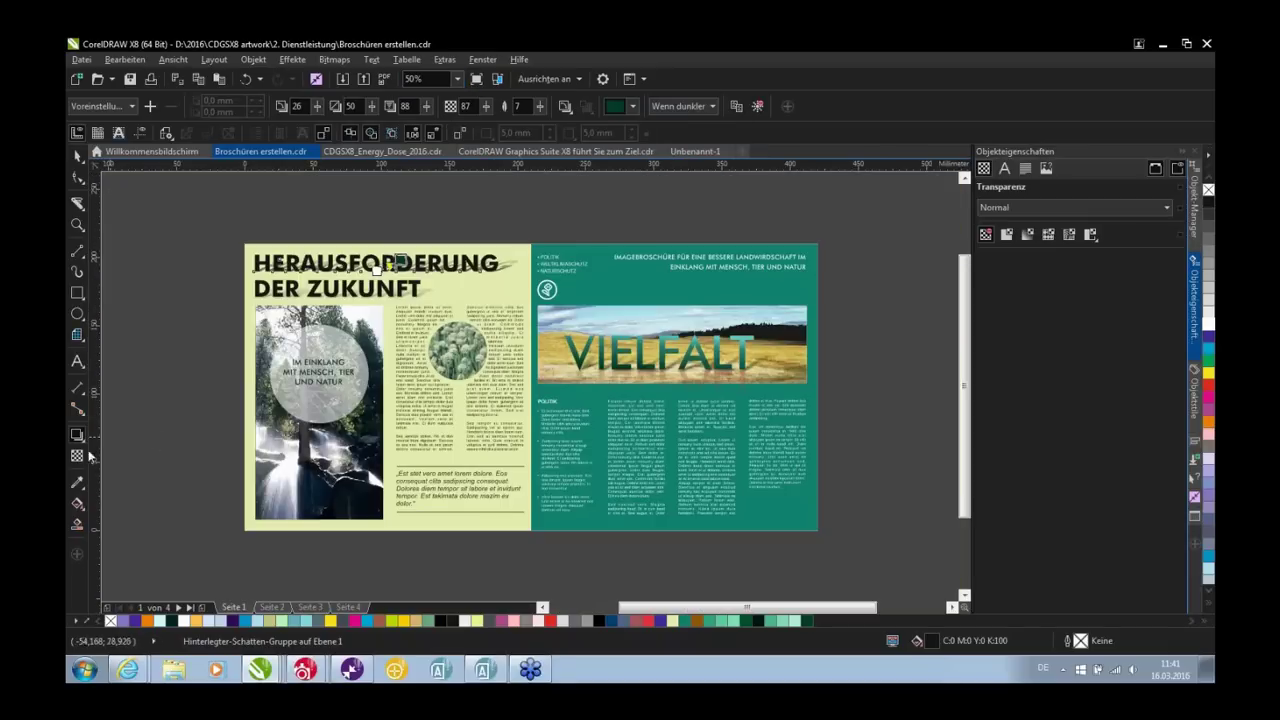
Copy only the drop-shadow effect onto HERAUSFORDERUNG with the Attributes Eyedropper
{"action": "left_click", "coordinate": [79, 483]}
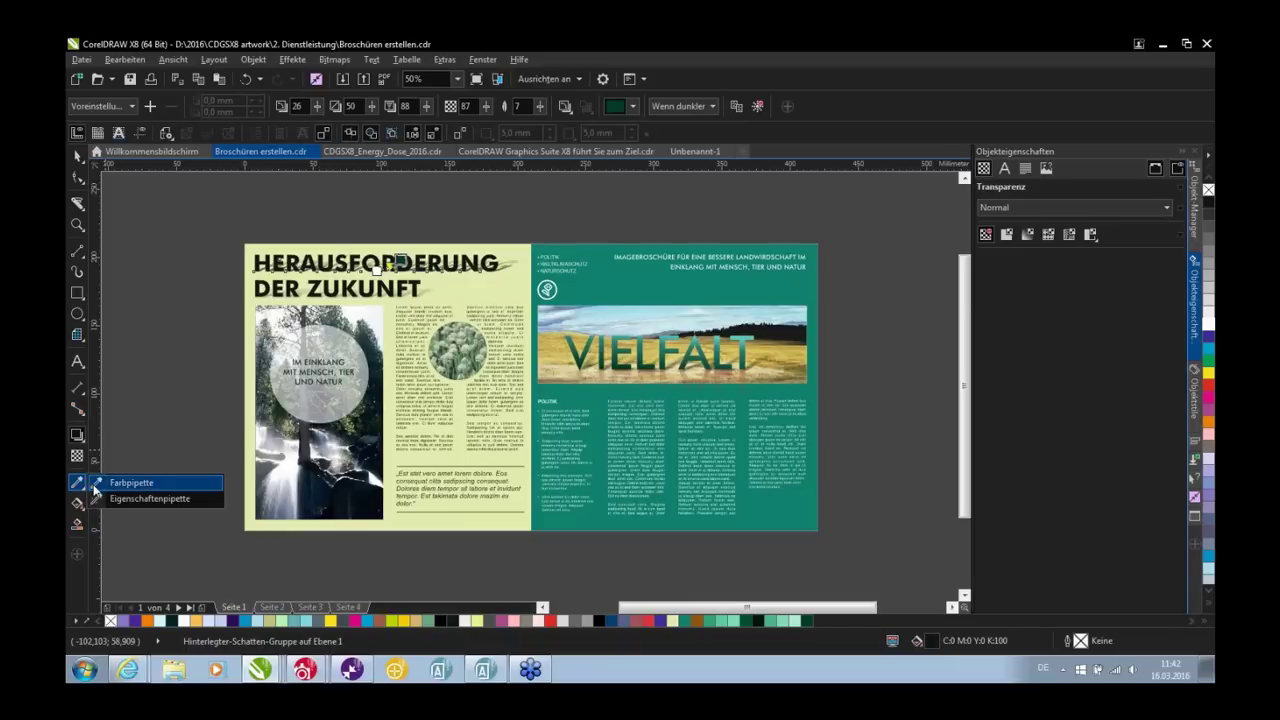
{"action": "left_click", "coordinate": [148, 498]}
{"action": "left_click", "coordinate": [77, 224]}
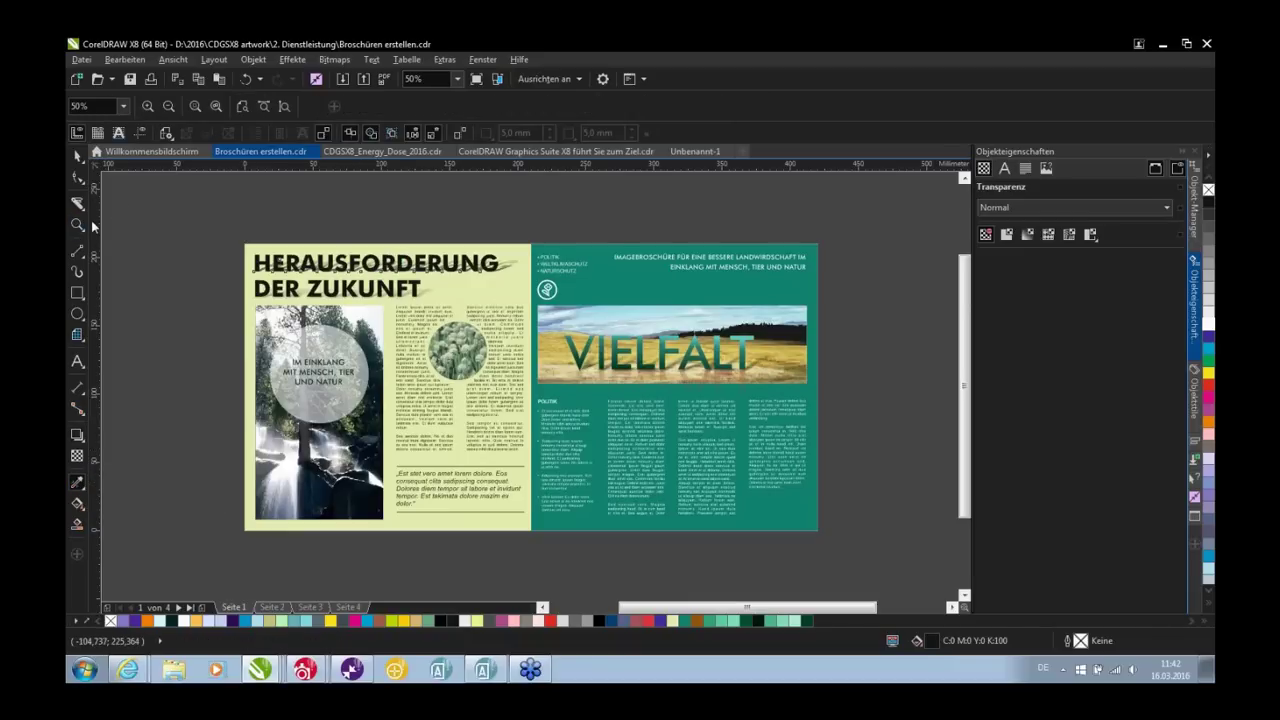
{"action": "left_click_drag", "start_coordinate": [420, 319], "coordinate": [557, 356]}
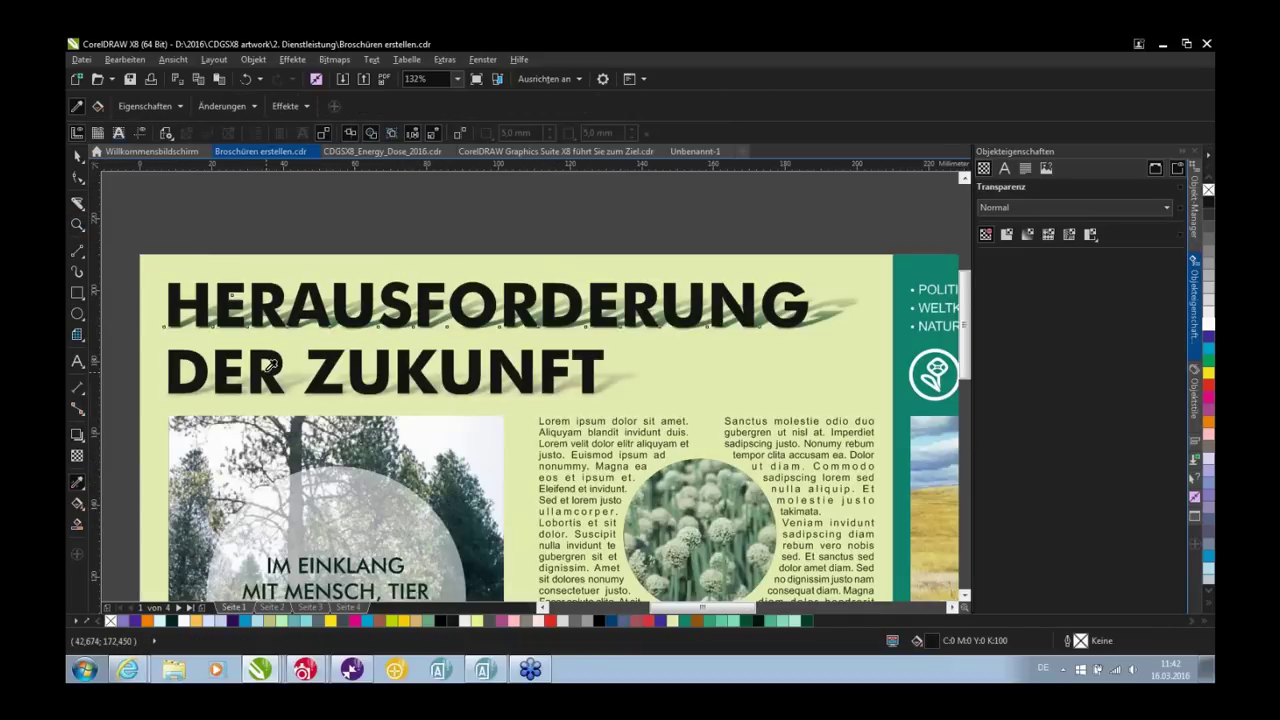
{"action": "left_click", "coordinate": [289, 106]}
{"action": "left_click", "coordinate": [327, 346]}
{"action": "left_click", "coordinate": [452, 292]}
{"action": "left_click_drag", "start_coordinate": [474, 286], "coordinate": [476, 287]}
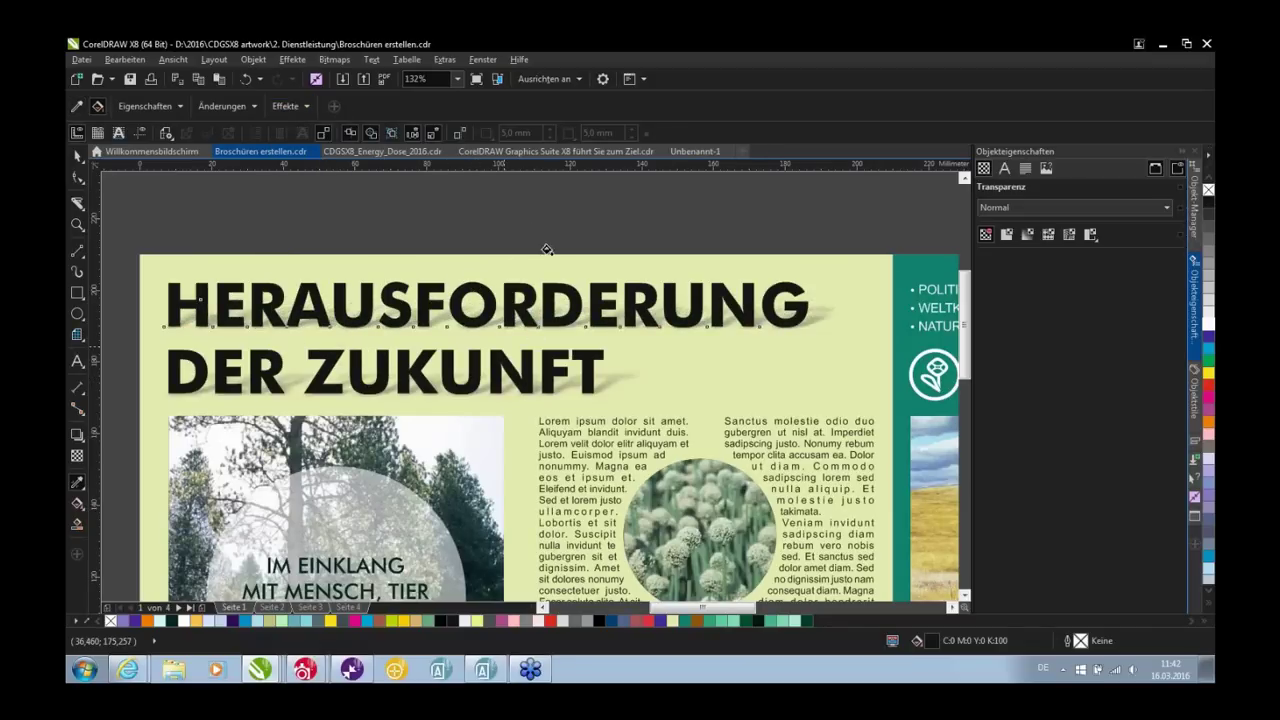
Fit the spread in view, select the body paragraph text and enter text editing
{"action": "left_click", "coordinate": [458, 79]}
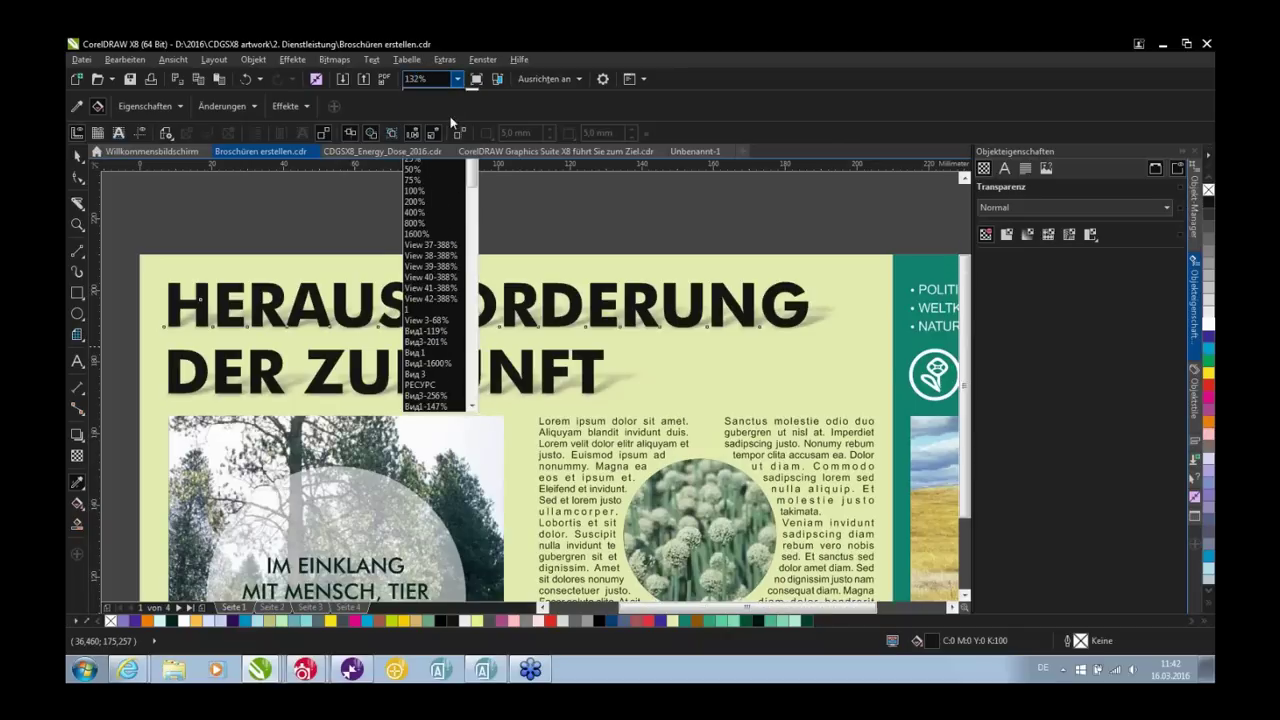
{"action": "left_click", "coordinate": [445, 166]}
{"action": "left_click", "coordinate": [78, 226]}
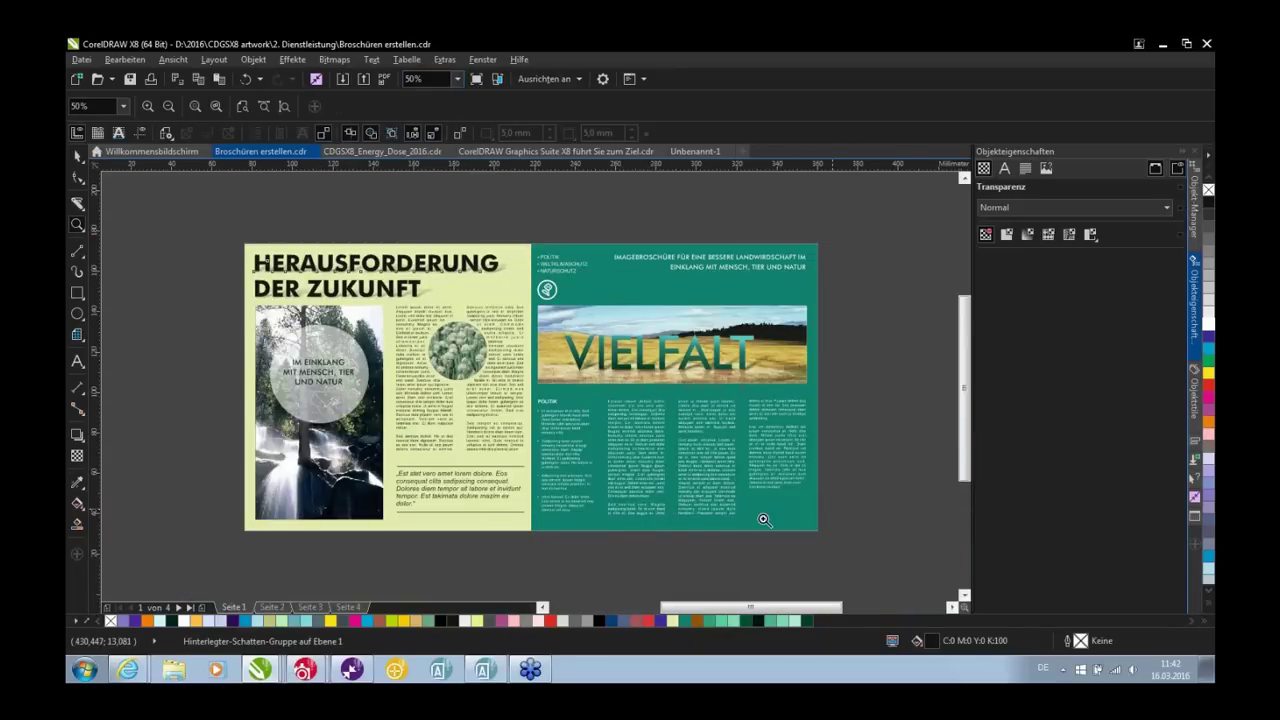
{"action": "key", "text": "shift+F4"}
{"action": "left_click", "coordinate": [78, 157]}
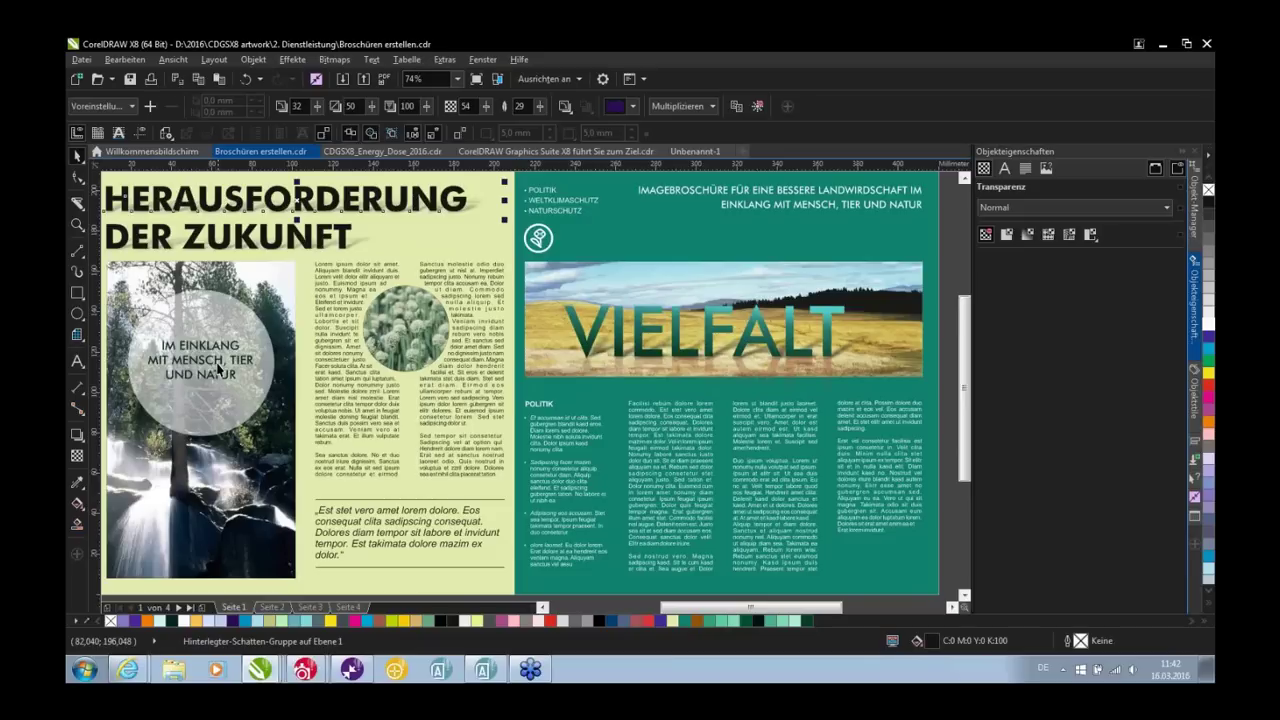
{"action": "left_click", "coordinate": [186, 344]}
{"action": "left_click", "coordinate": [220, 352]}
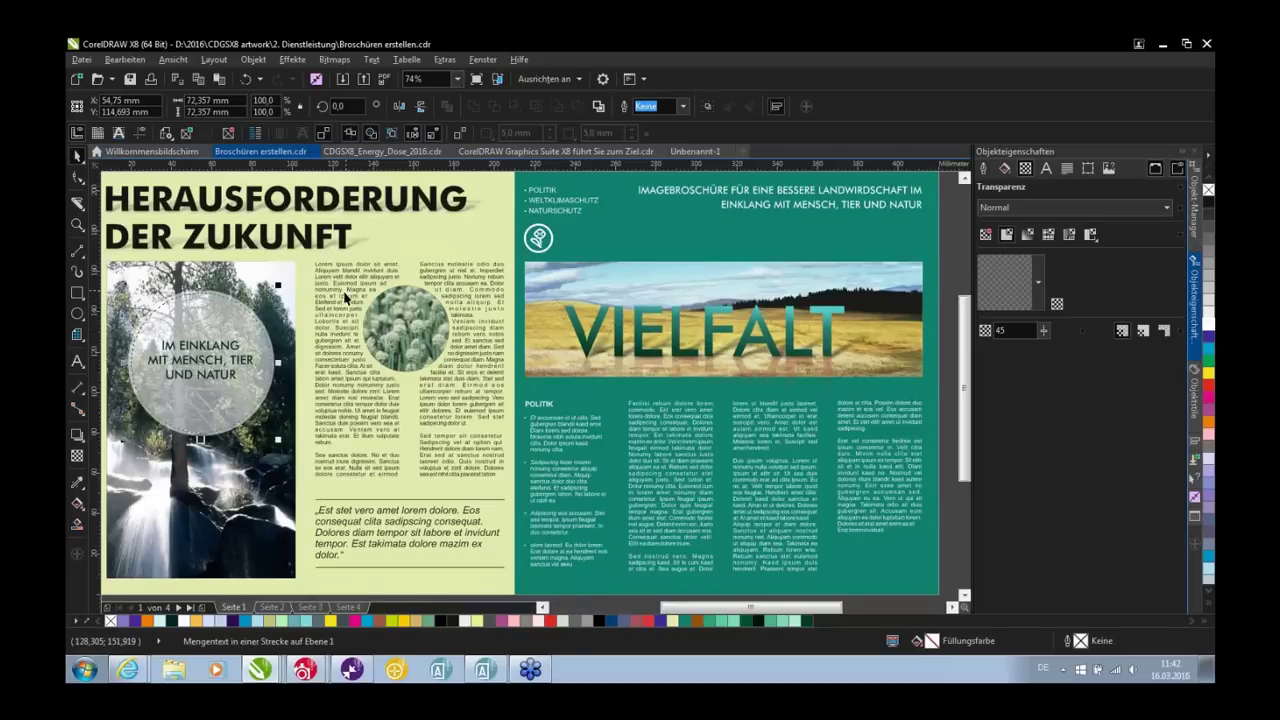
{"action": "double_click", "coordinate": [350, 300]}
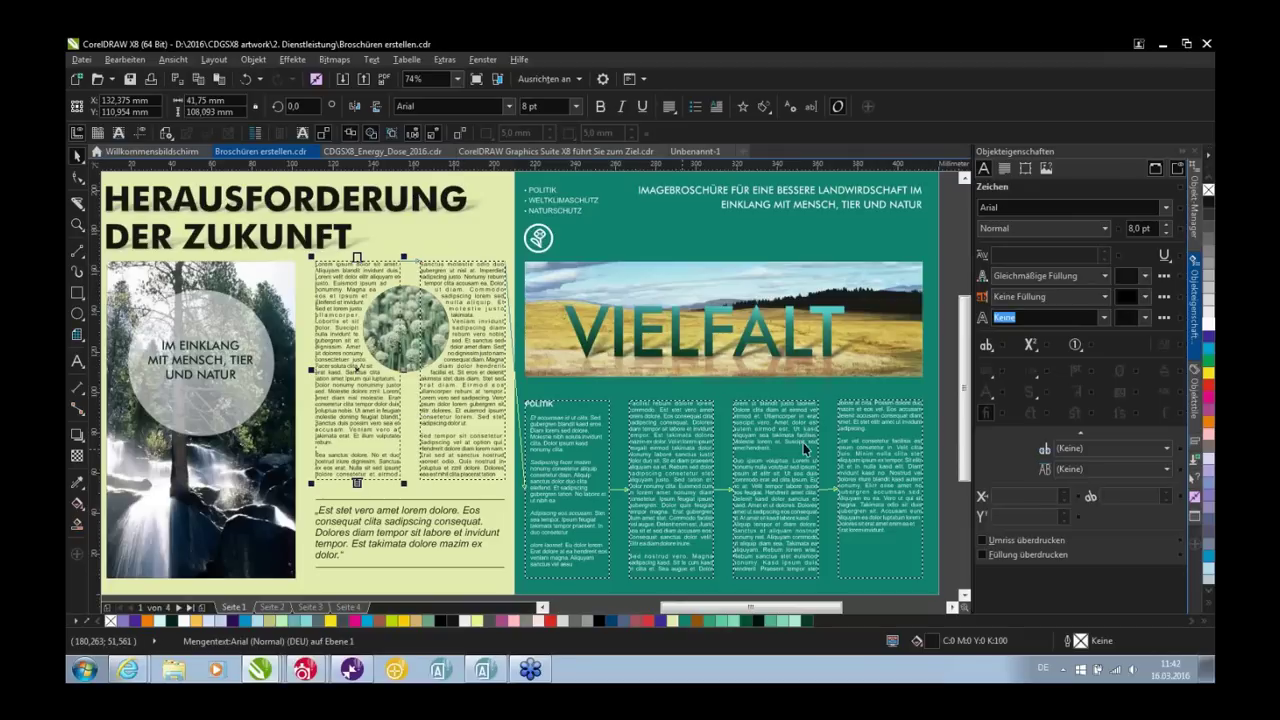
Delete the four green-page text frames and the yellow page's right column
{"action": "left_click", "coordinate": [885, 497]}
{"action": "key", "text": "Delete"}
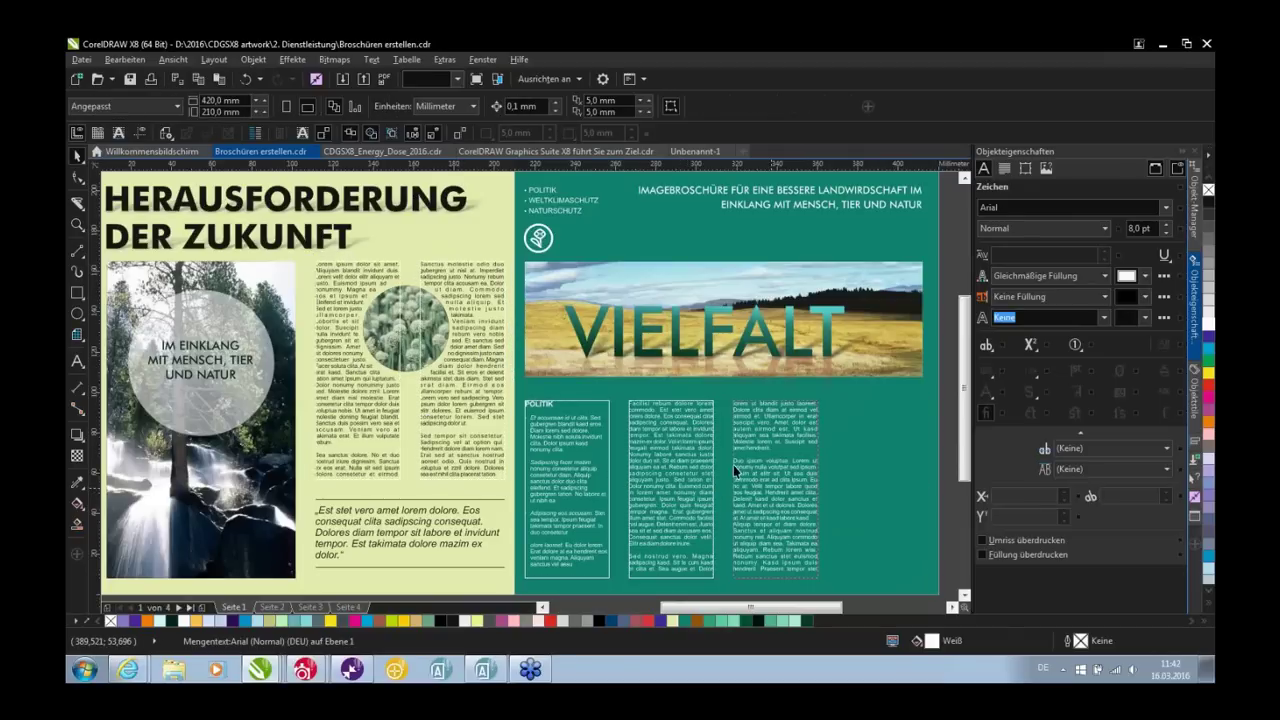
{"action": "left_click", "coordinate": [733, 465]}
{"action": "key", "text": "Delete"}
{"action": "left_click", "coordinate": [655, 476]}
{"action": "key", "text": "Delete"}
{"action": "left_click", "coordinate": [567, 470]}
{"action": "key", "text": "Delete"}
{"action": "left_click", "coordinate": [486, 410]}
{"action": "key", "text": "Delete"}
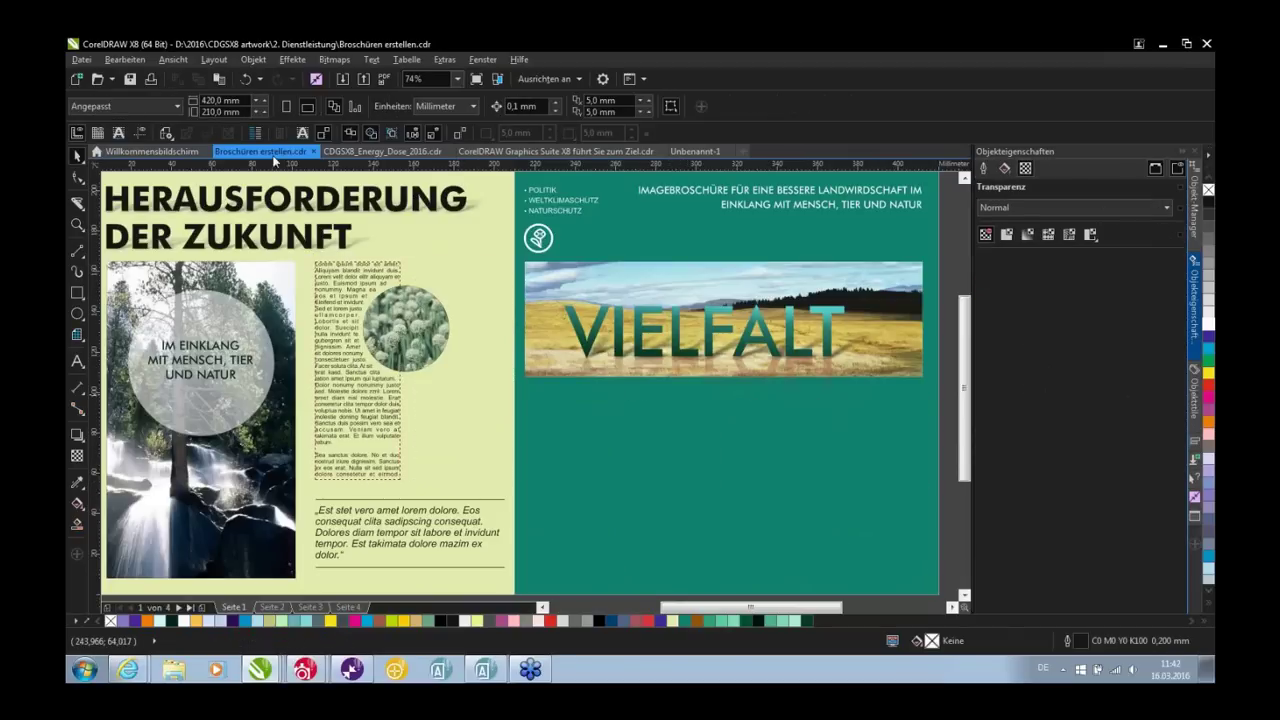
Show the document grid across both pages
{"action": "left_click", "coordinate": [149, 131]}
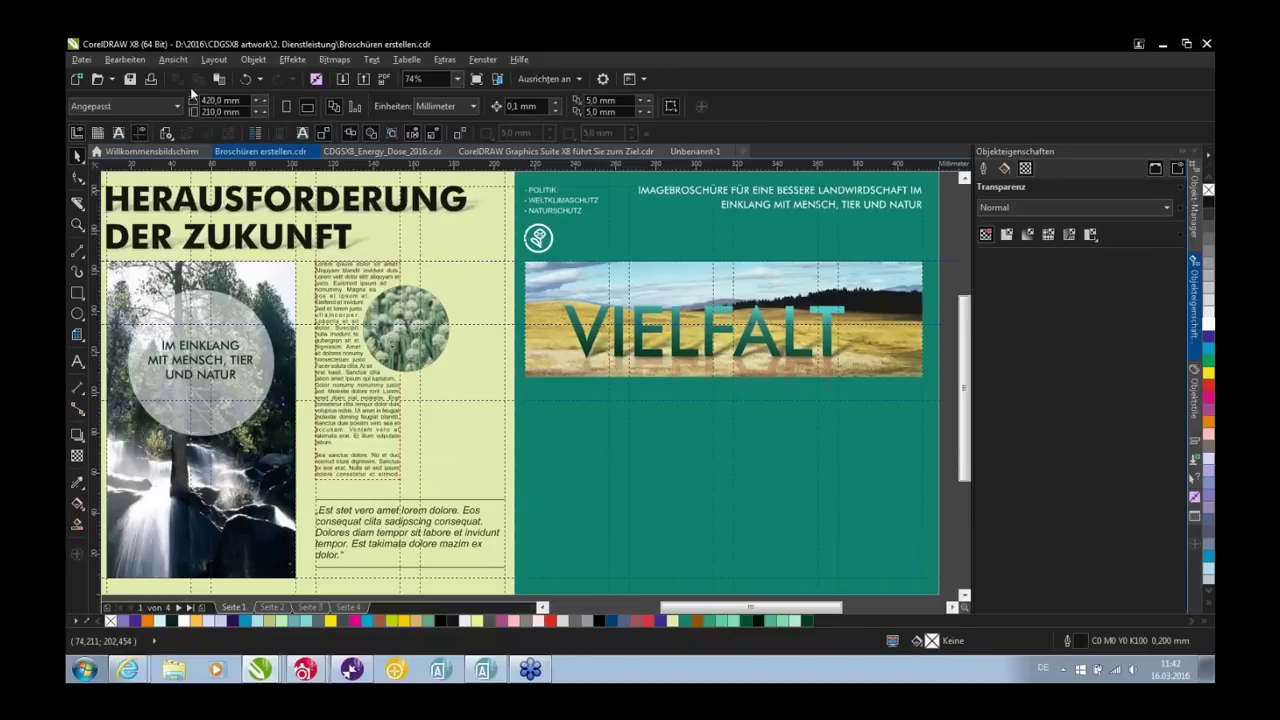
{"action": "left_click", "coordinate": [173, 61]}
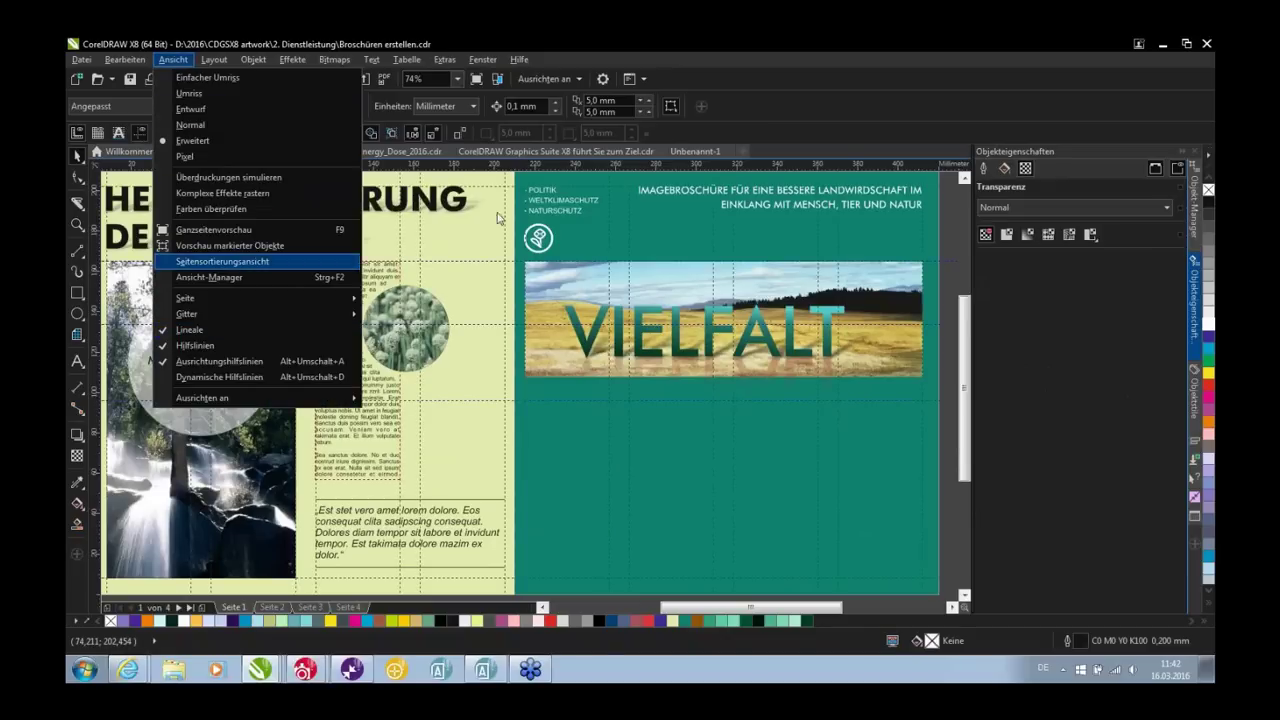
{"action": "left_click", "coordinate": [505, 259]}
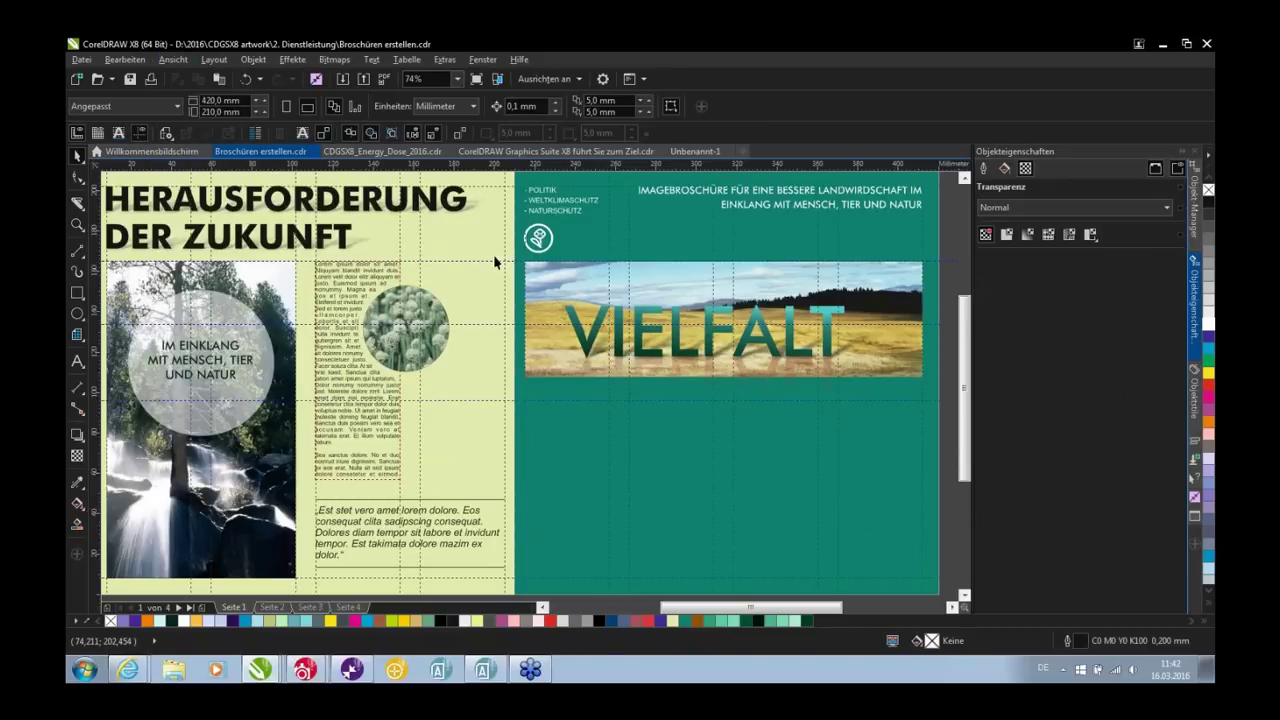
{"action": "left_click", "coordinate": [78, 363]}
{"action": "left_click_drag", "start_coordinate": [420, 262], "coordinate": [509, 491]}
{"action": "left_click_drag", "start_coordinate": [527, 403], "coordinate": [610, 579]}
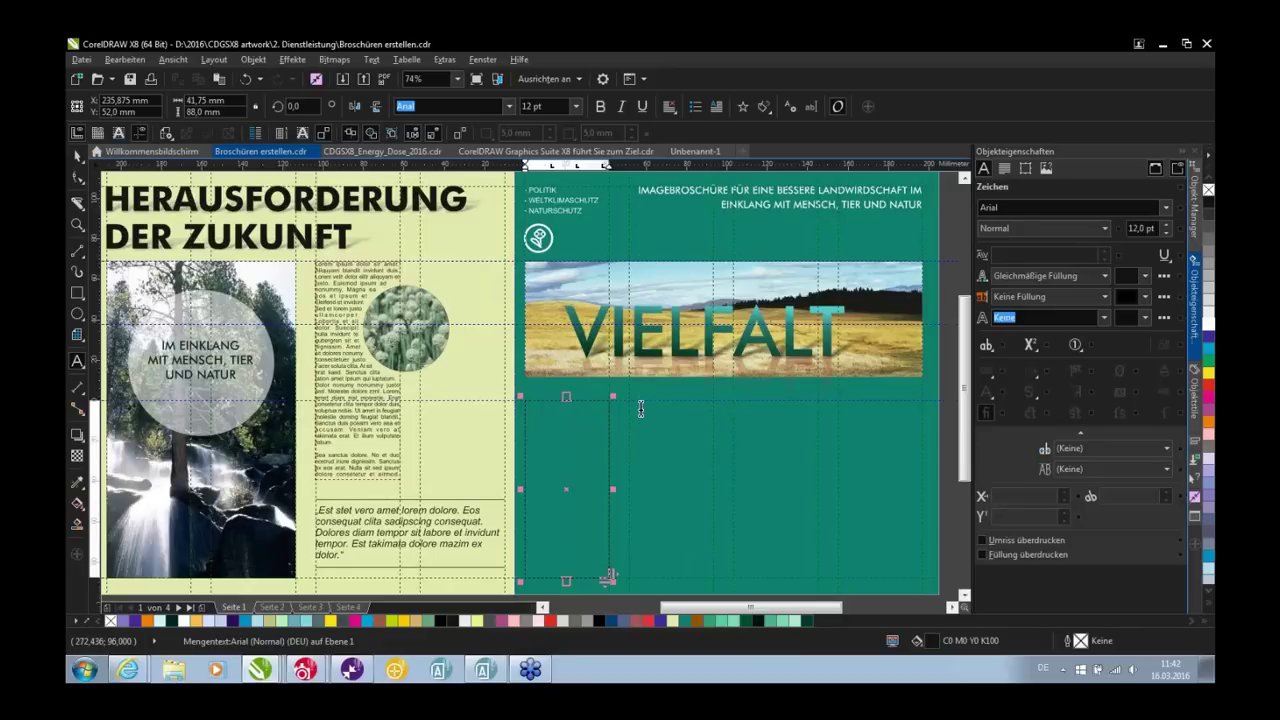
{"action": "key", "text": "ctrl+v"}
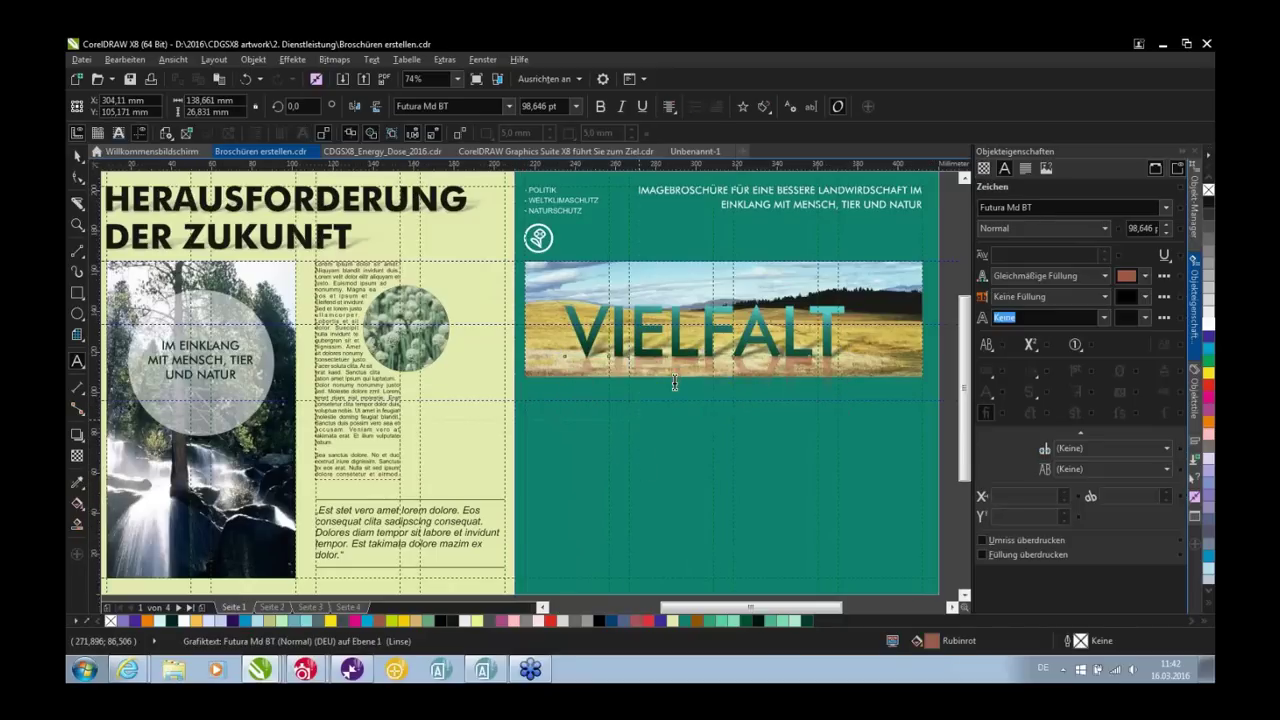
{"action": "left_click", "coordinate": [610, 453]}
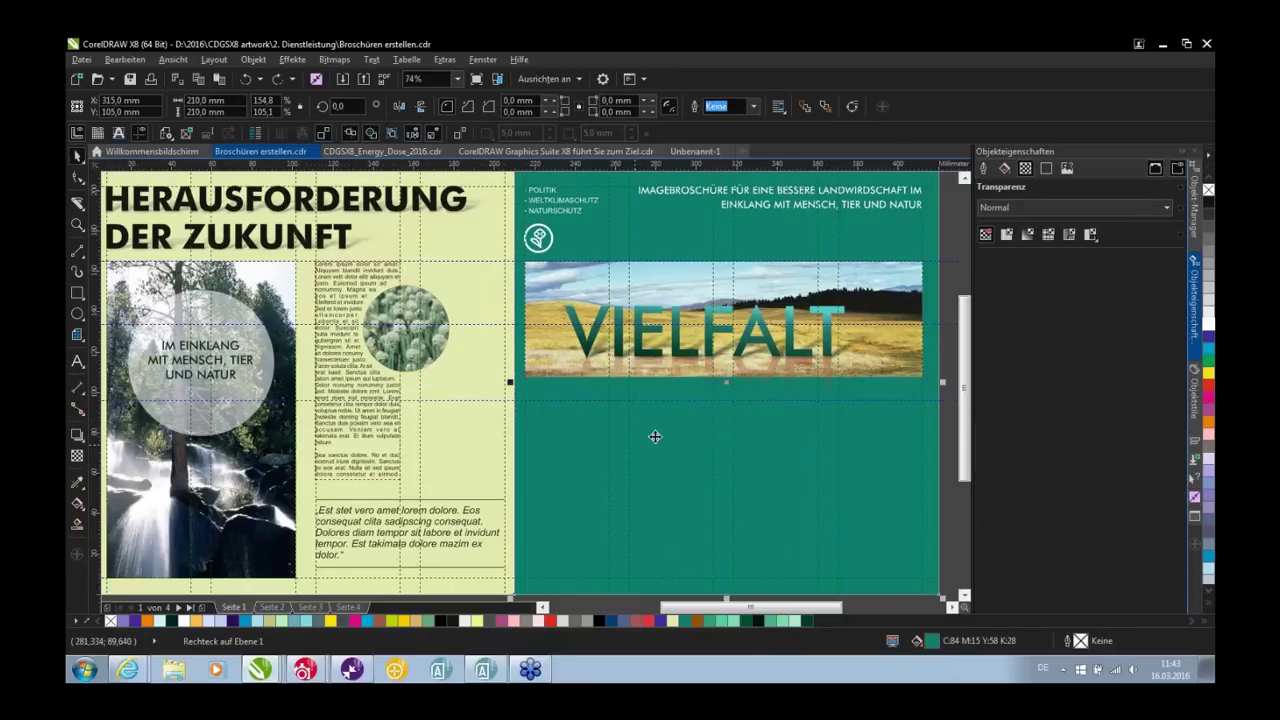
{"action": "left_click", "coordinate": [78, 362]}
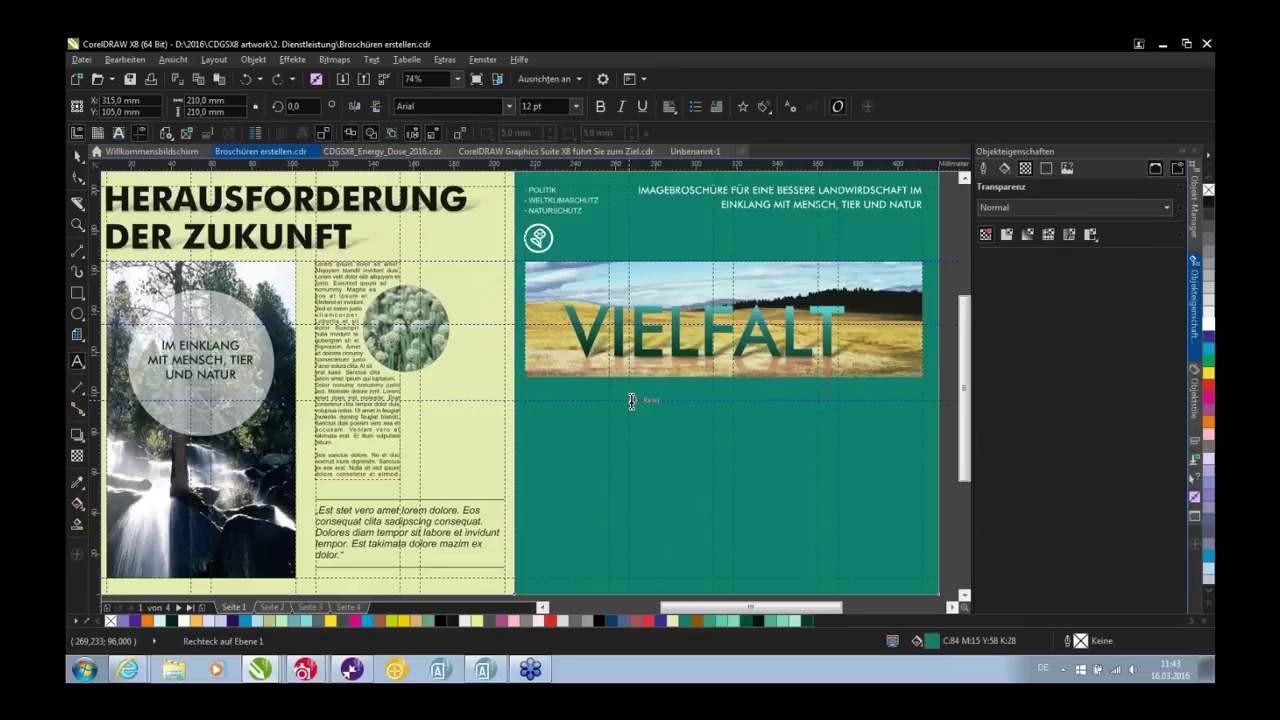
{"action": "left_click_drag", "start_coordinate": [713, 578], "coordinate": [628, 400]}
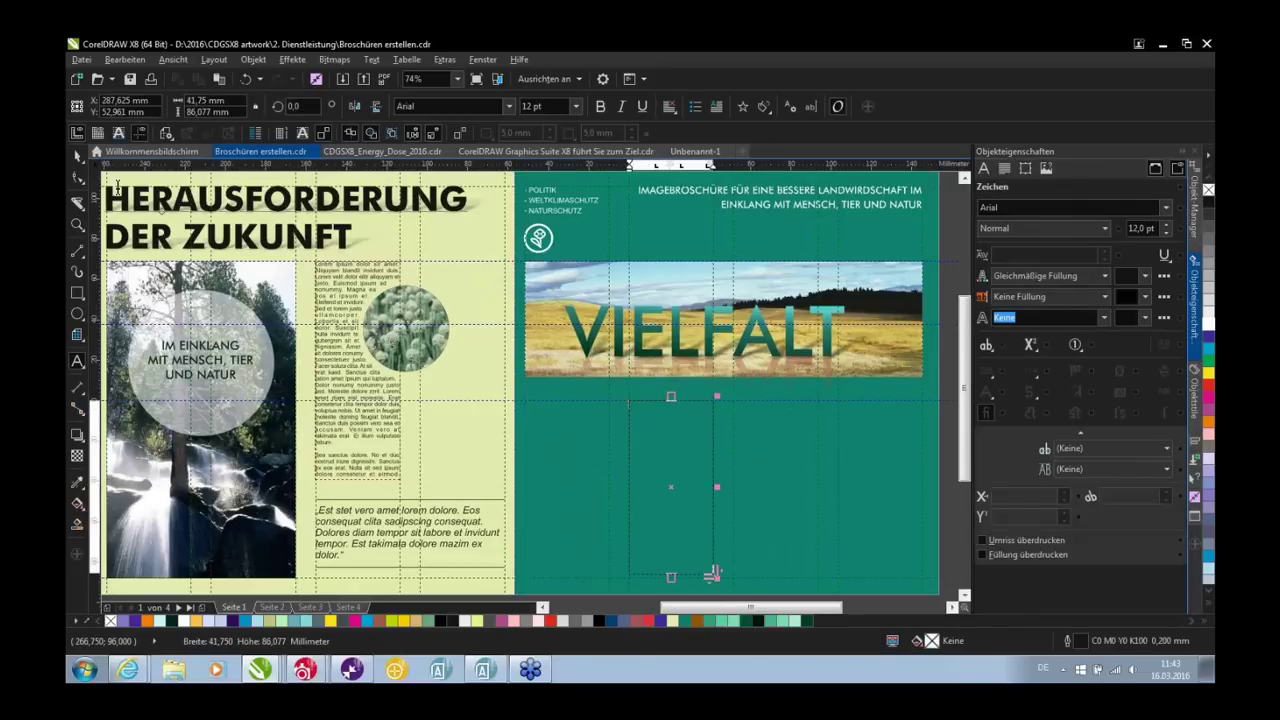
{"action": "left_click", "coordinate": [358, 450]}
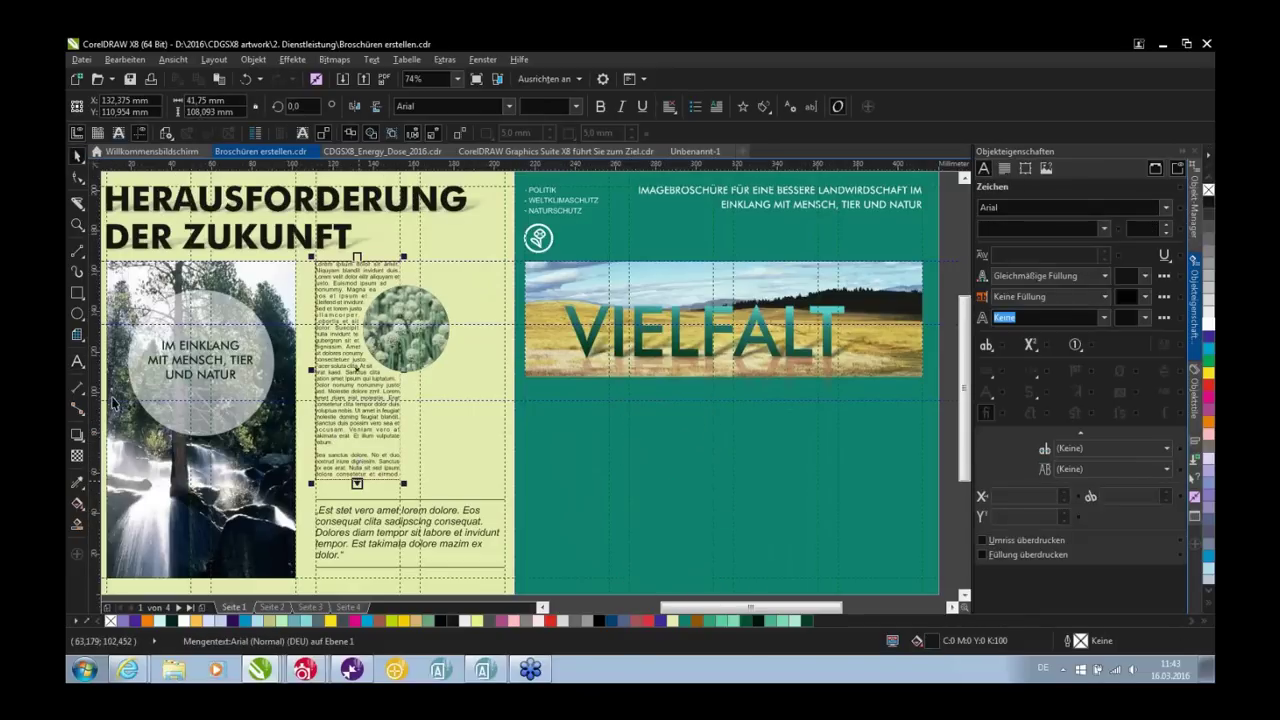
Link the body text's overflow into a new column right of the circle, then view at 100%
{"action": "left_click", "coordinate": [380, 478]}
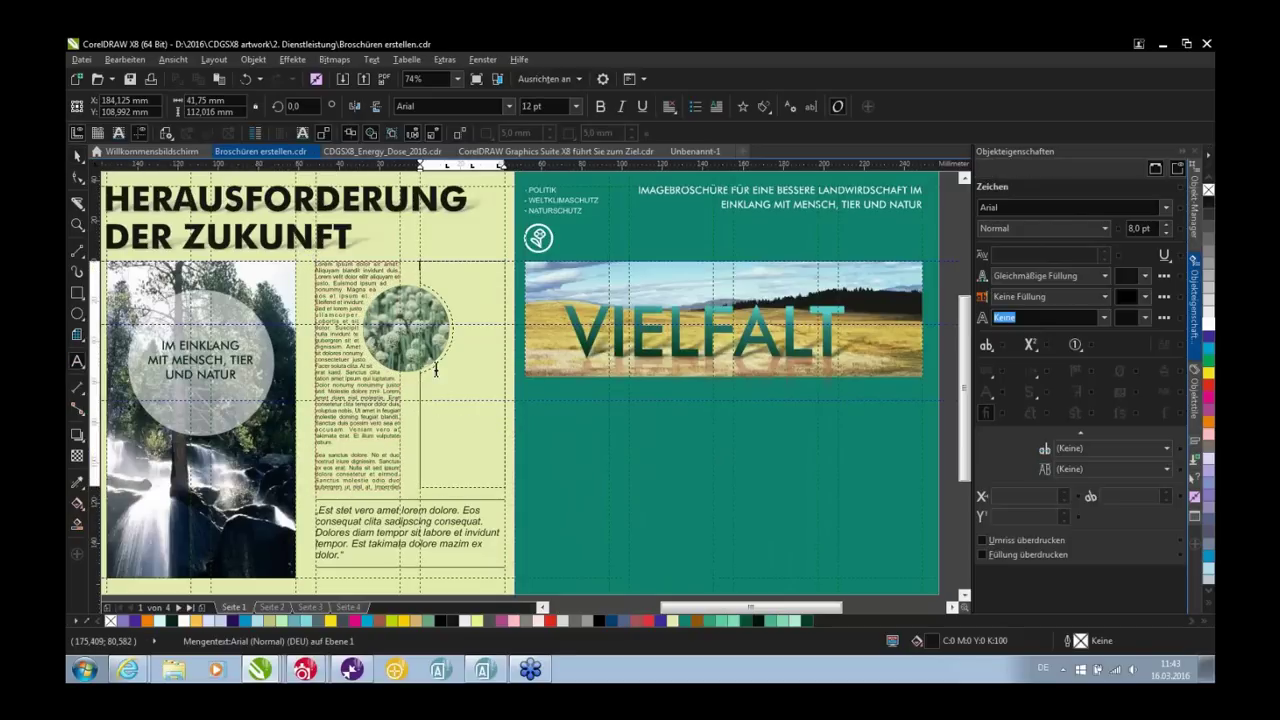
{"action": "left_click", "coordinate": [362, 480]}
{"action": "left_click", "coordinate": [357, 492]}
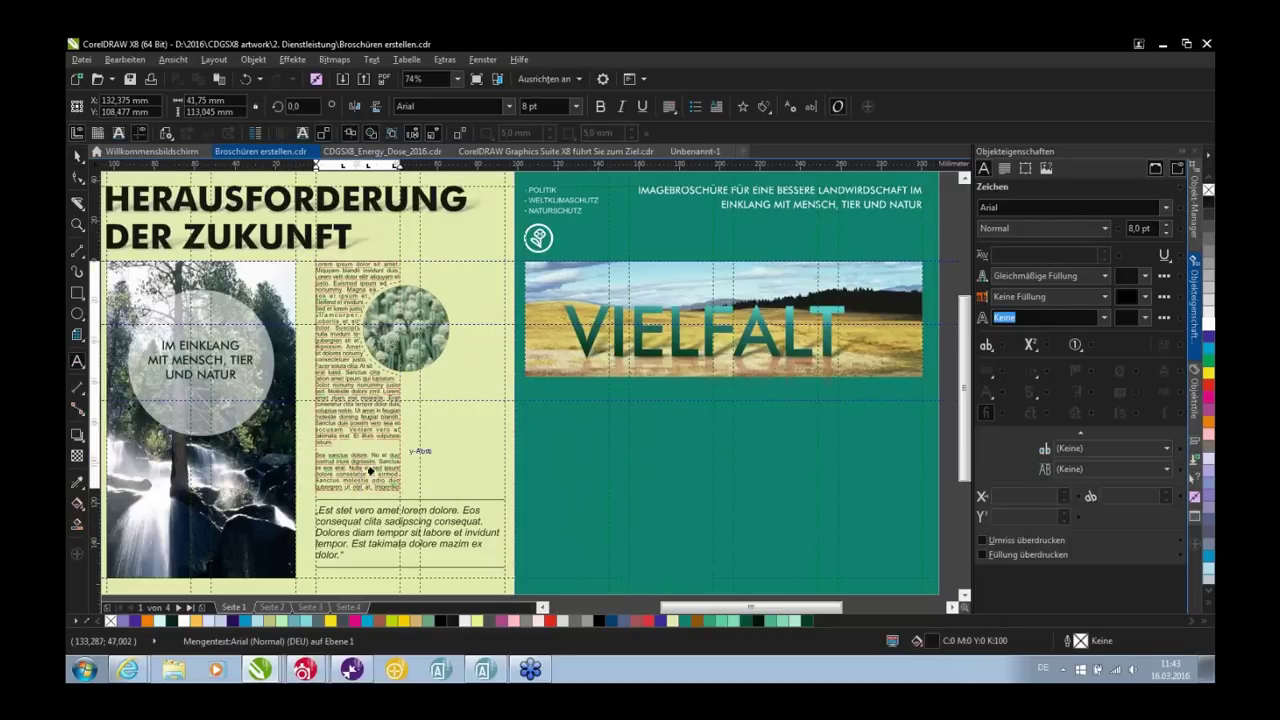
{"action": "left_click", "coordinate": [454, 490]}
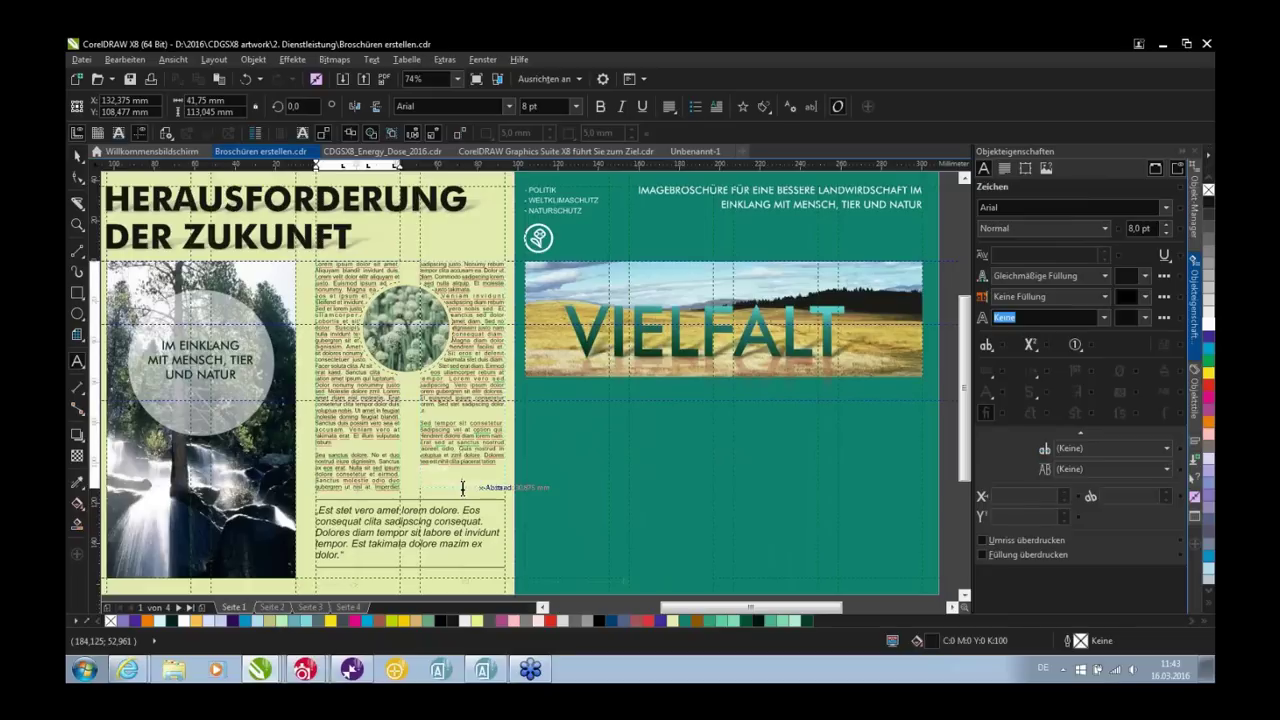
{"action": "left_click", "coordinate": [460, 490]}
{"action": "left_click", "coordinate": [462, 492]}
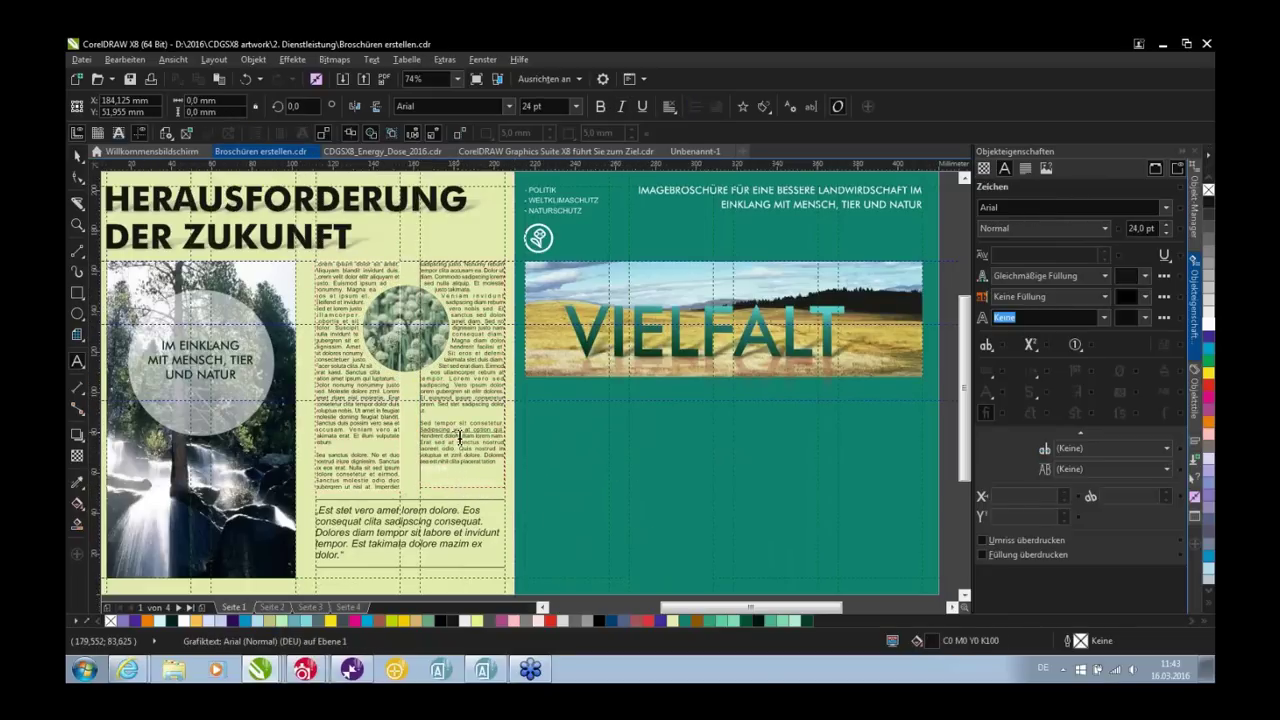
{"action": "left_click", "coordinate": [462, 488]}
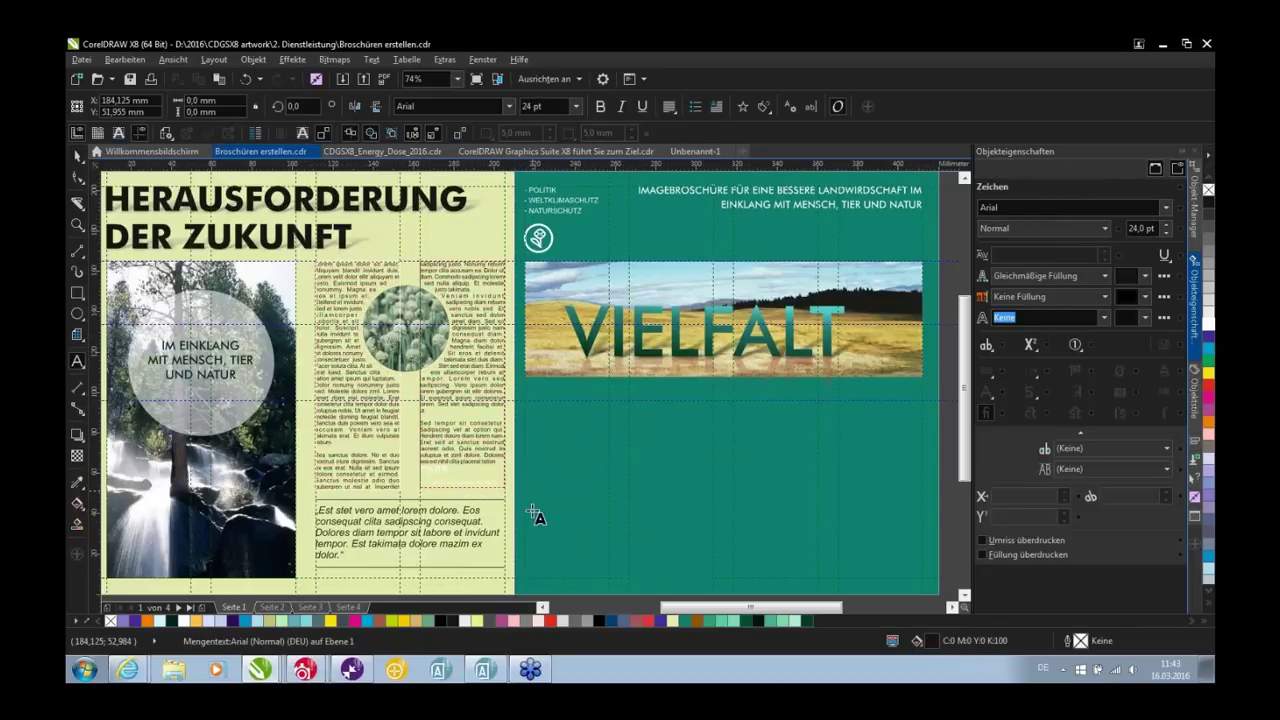
{"action": "left_click", "coordinate": [78, 224]}
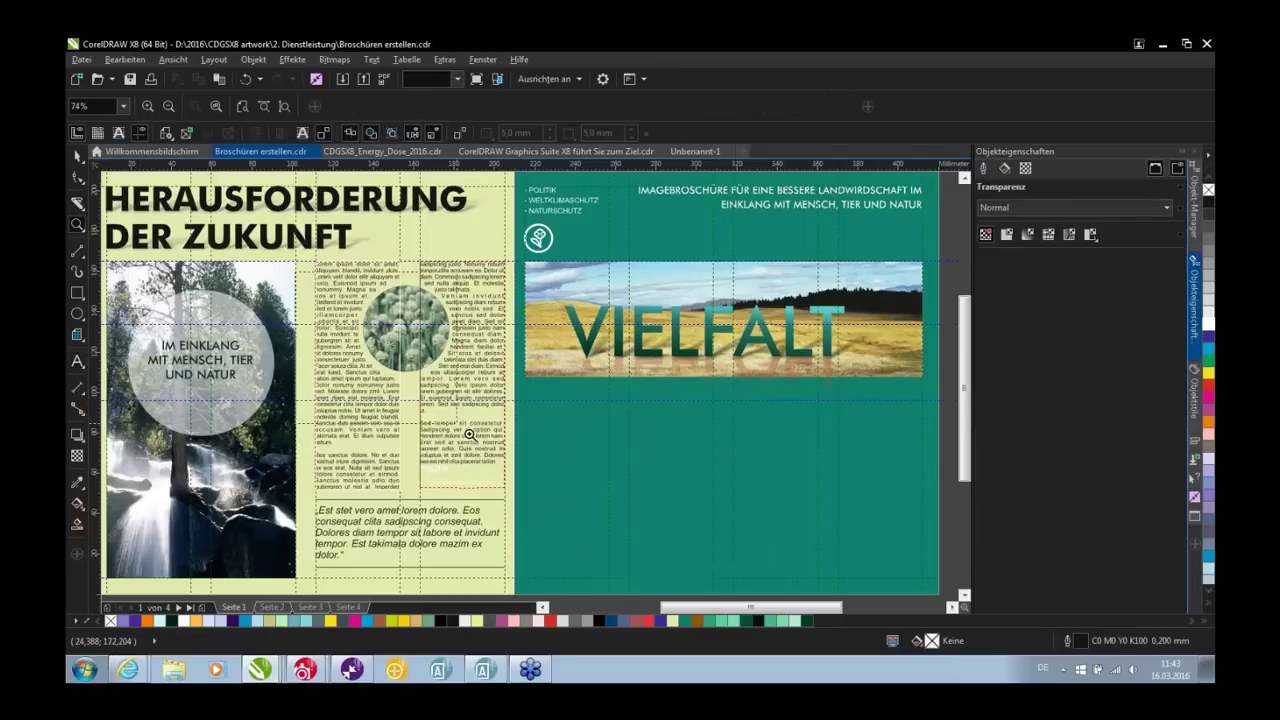
{"action": "left_click", "coordinate": [697, 580]}
{"action": "left_click", "coordinate": [77, 364]}
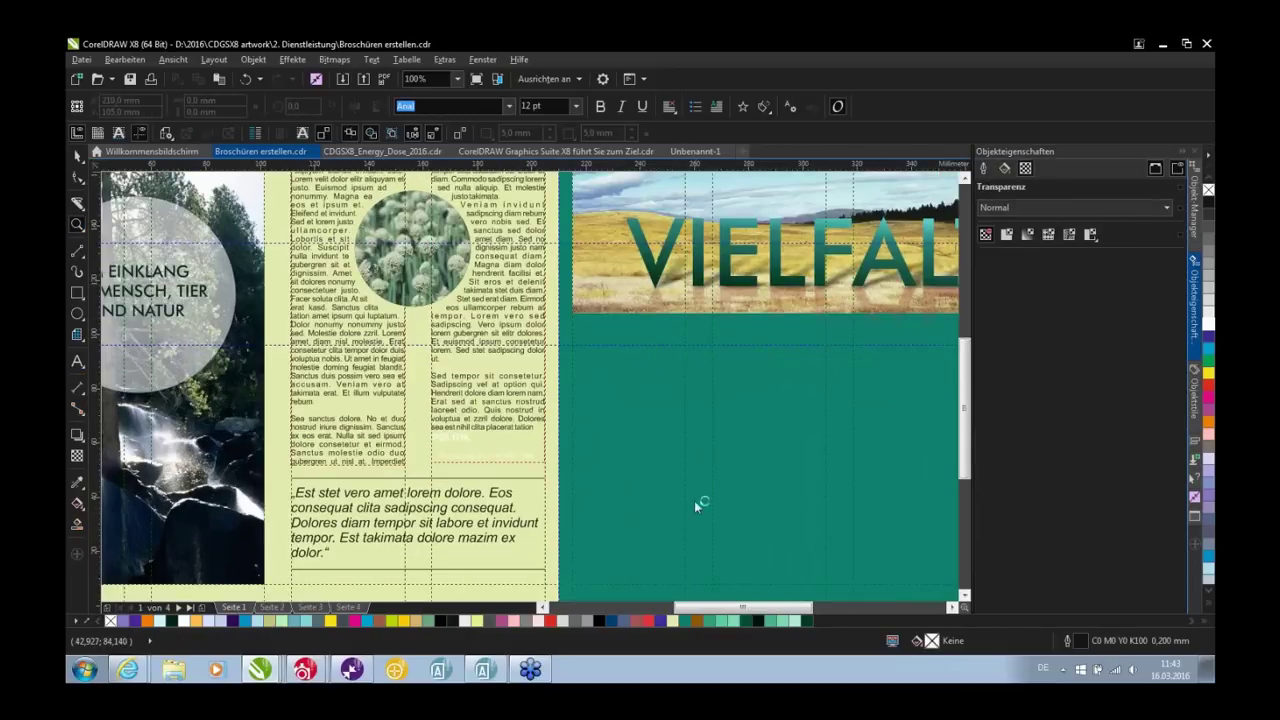
Set the right text column's paragraph alignment to full justification
{"action": "left_click", "coordinate": [507, 428]}
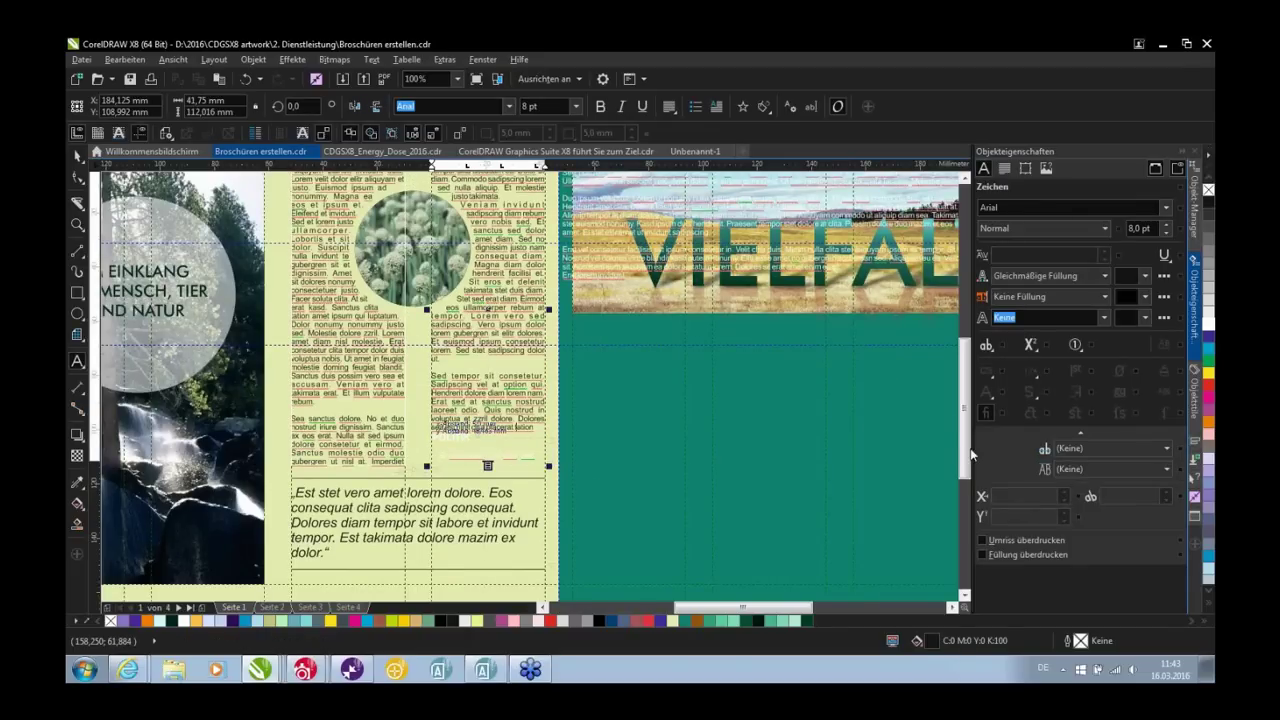
{"action": "scroll", "coordinate": [255, 365], "scroll_direction": "up", "scroll_amount": 1}
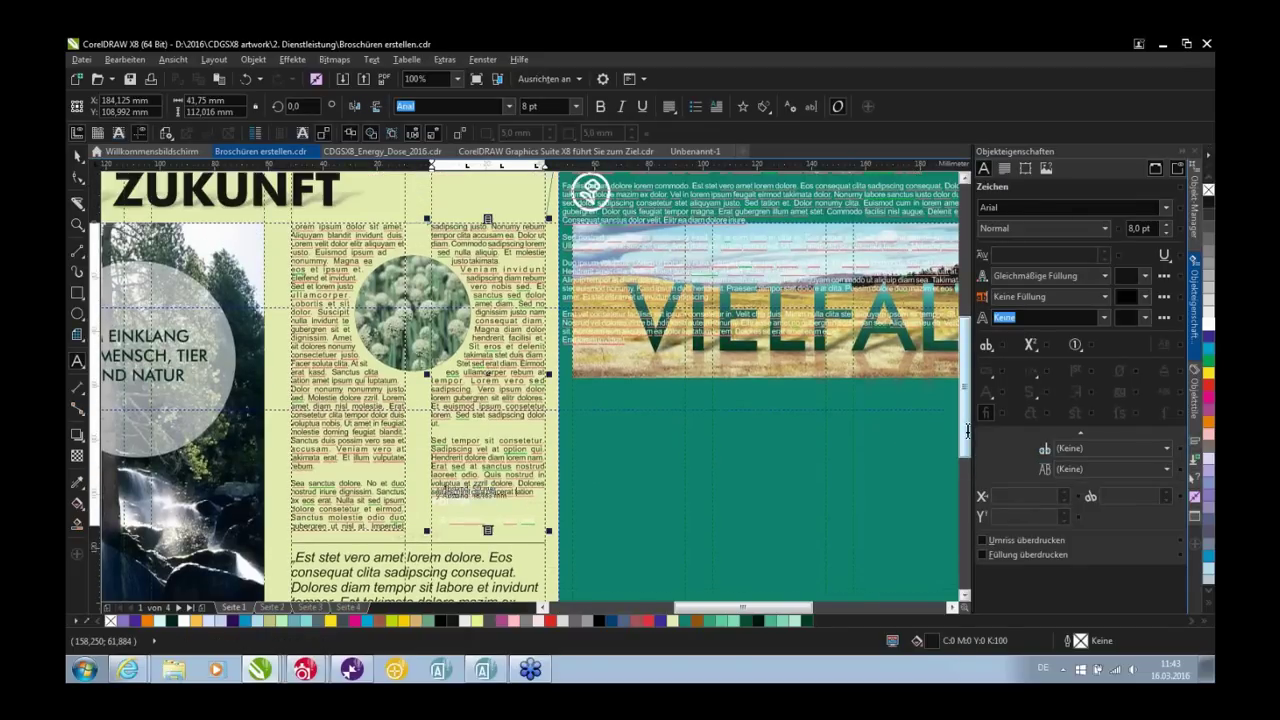
{"action": "key", "text": "ctrl+space"}
{"action": "left_click", "coordinate": [488, 300]}
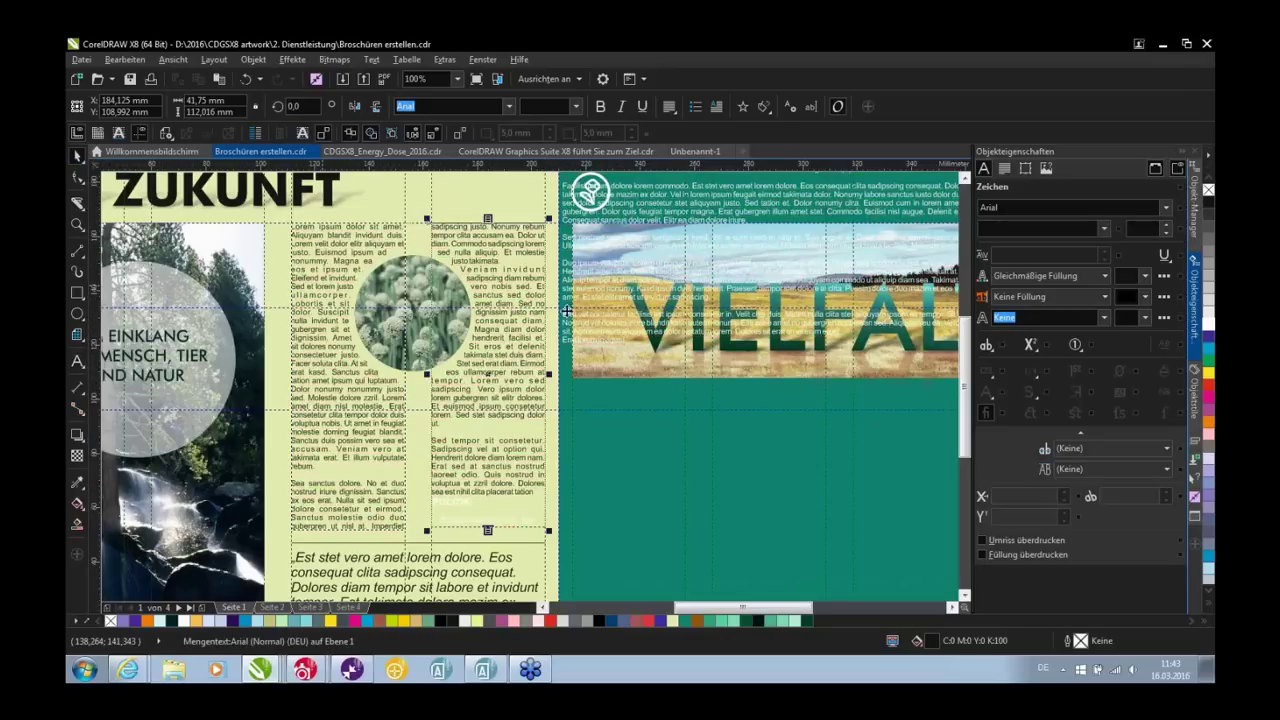
{"action": "left_click", "coordinate": [1005, 169]}
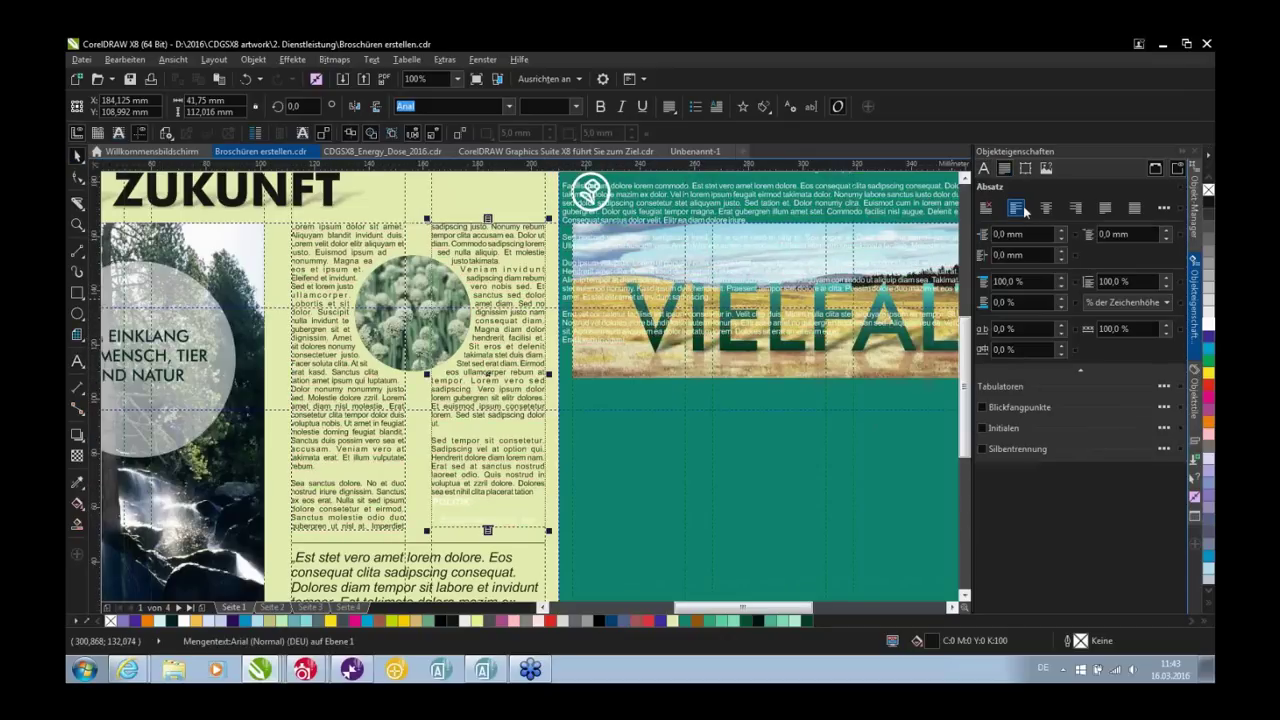
{"action": "left_click", "coordinate": [1024, 210]}
{"action": "left_click", "coordinate": [1042, 209]}
{"action": "left_click", "coordinate": [1104, 208]}
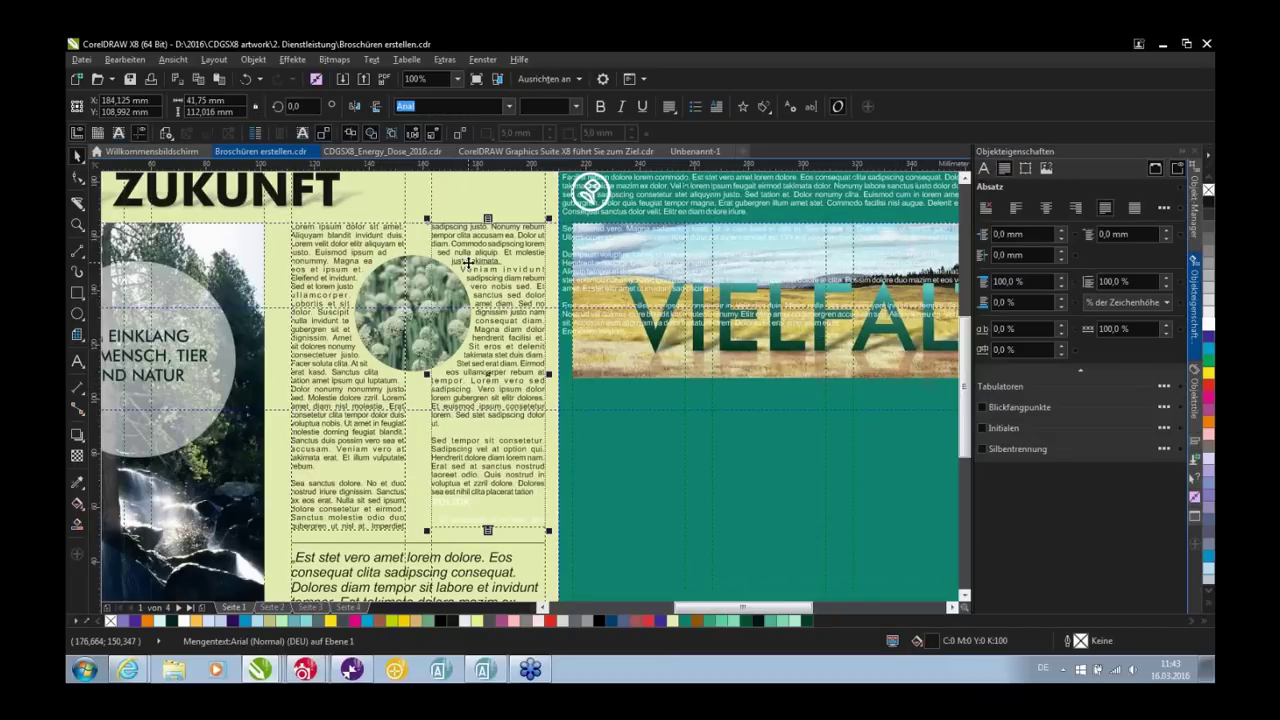
Delete the right column, widen the left frame across both columns, and delete the green page's frame
{"action": "key", "text": "Delete"}
{"action": "left_click", "coordinate": [405, 332]}
{"action": "left_click_drag", "start_coordinate": [408, 375], "coordinate": [549, 401]}
{"action": "left_click", "coordinate": [737, 212]}
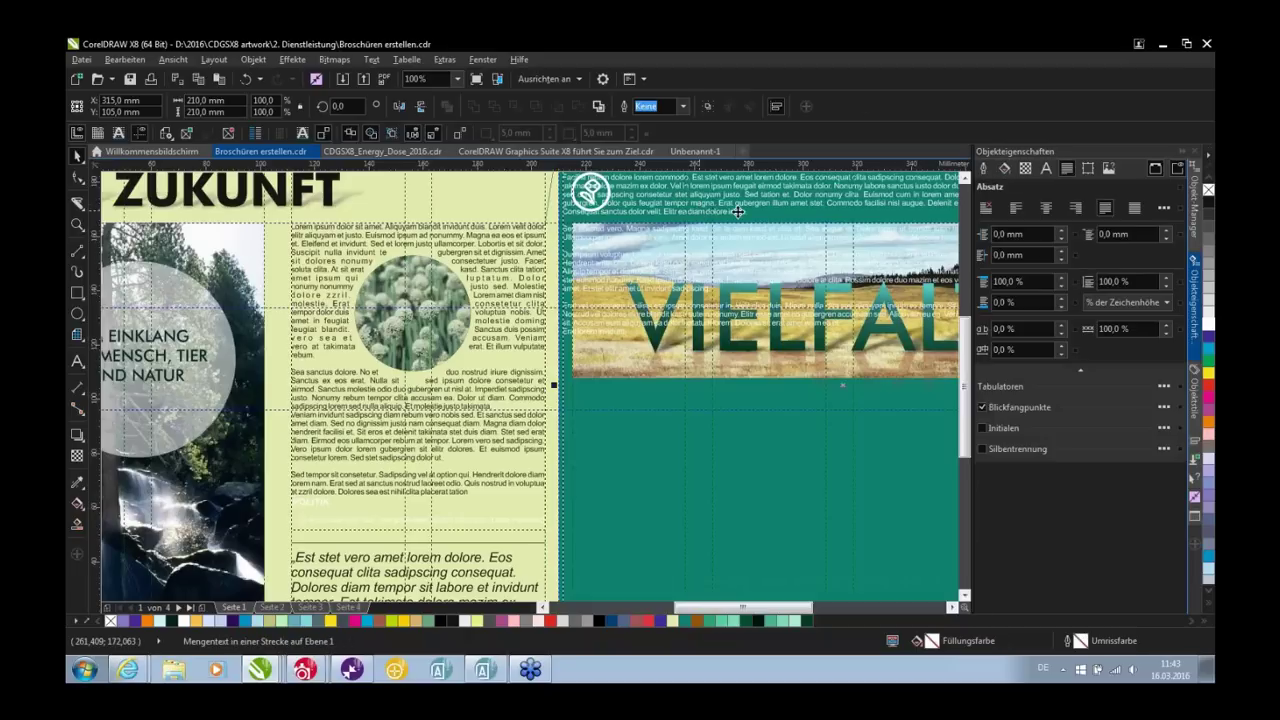
{"action": "key", "text": "Delete"}
{"action": "left_click", "coordinate": [467, 228]}
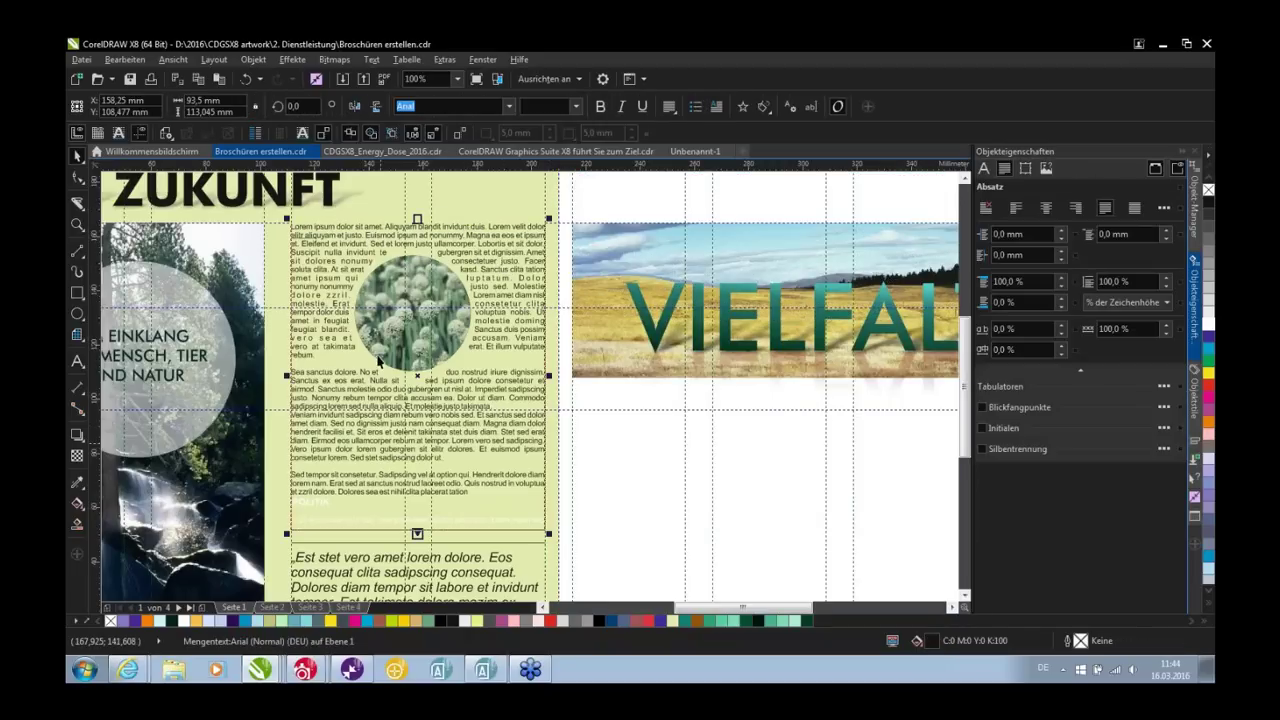
Give the wide text frame 2 columns with a 10 mm column gap
{"action": "left_click", "coordinate": [1024, 169]}
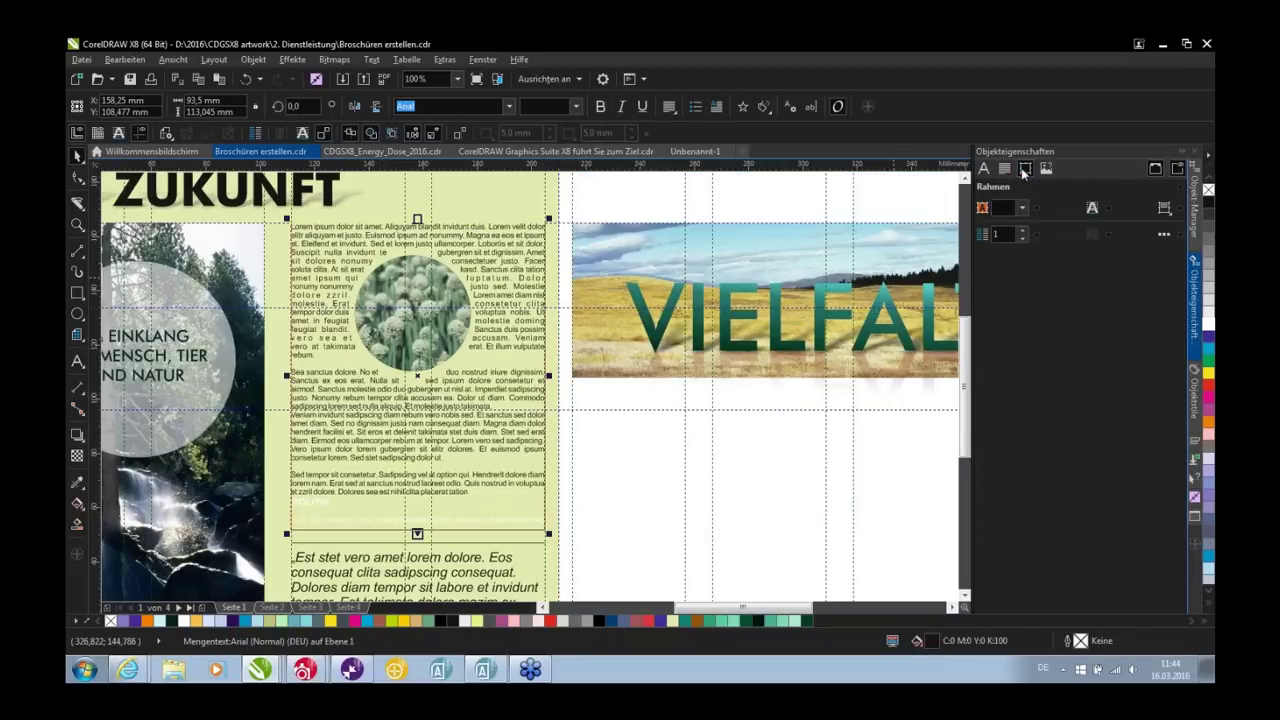
{"action": "left_click", "coordinate": [1022, 231]}
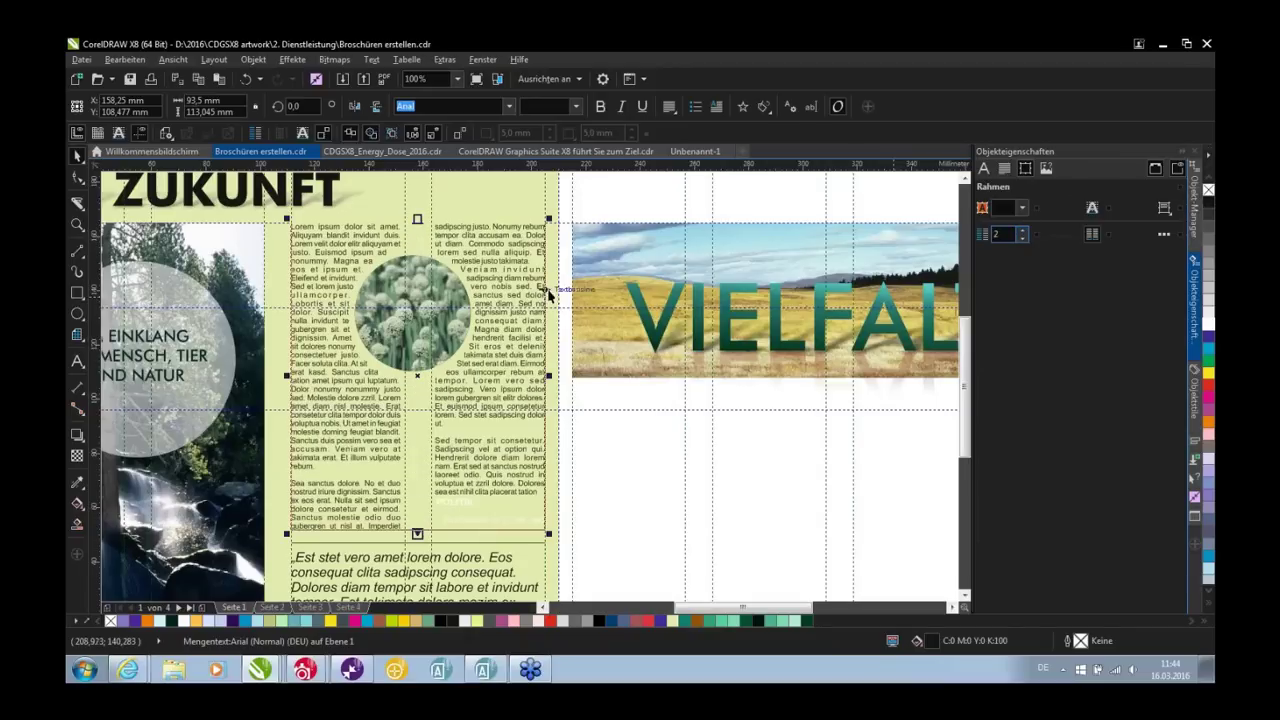
{"action": "left_click", "coordinate": [1163, 234]}
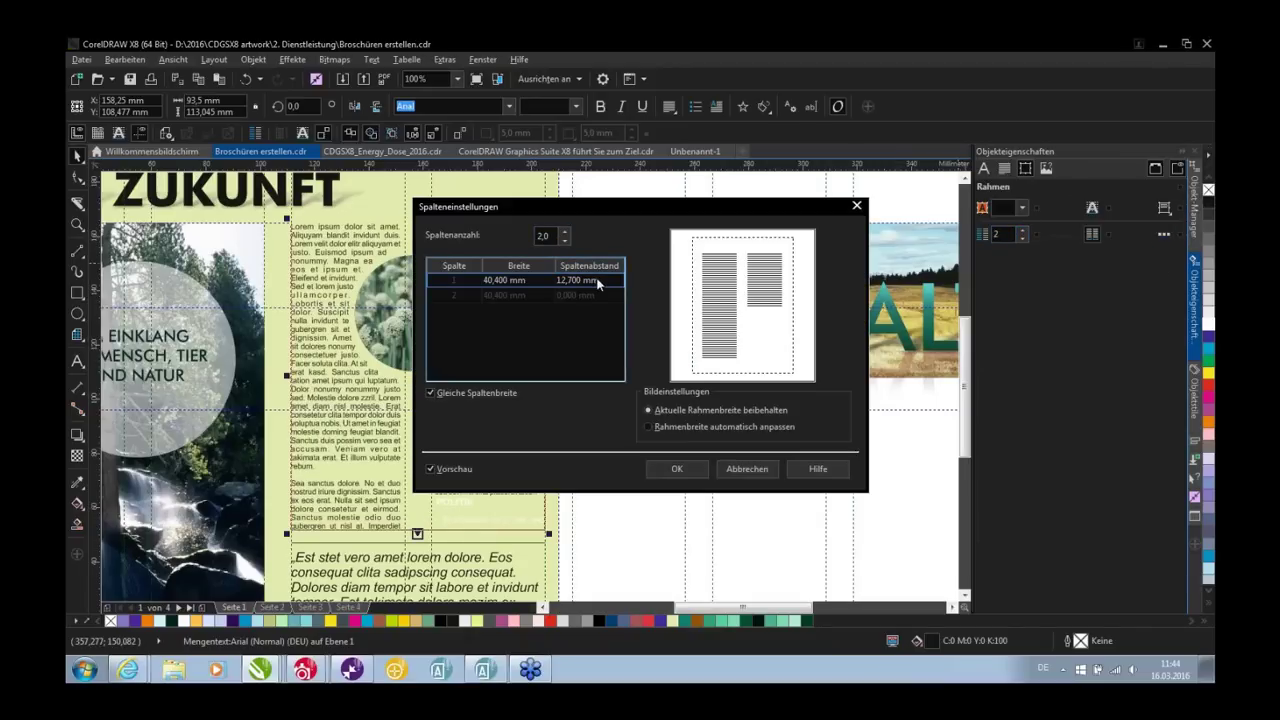
{"action": "left_click", "coordinate": [574, 281]}
{"action": "type", "text": "10"}
{"action": "left_click", "coordinate": [560, 383]}
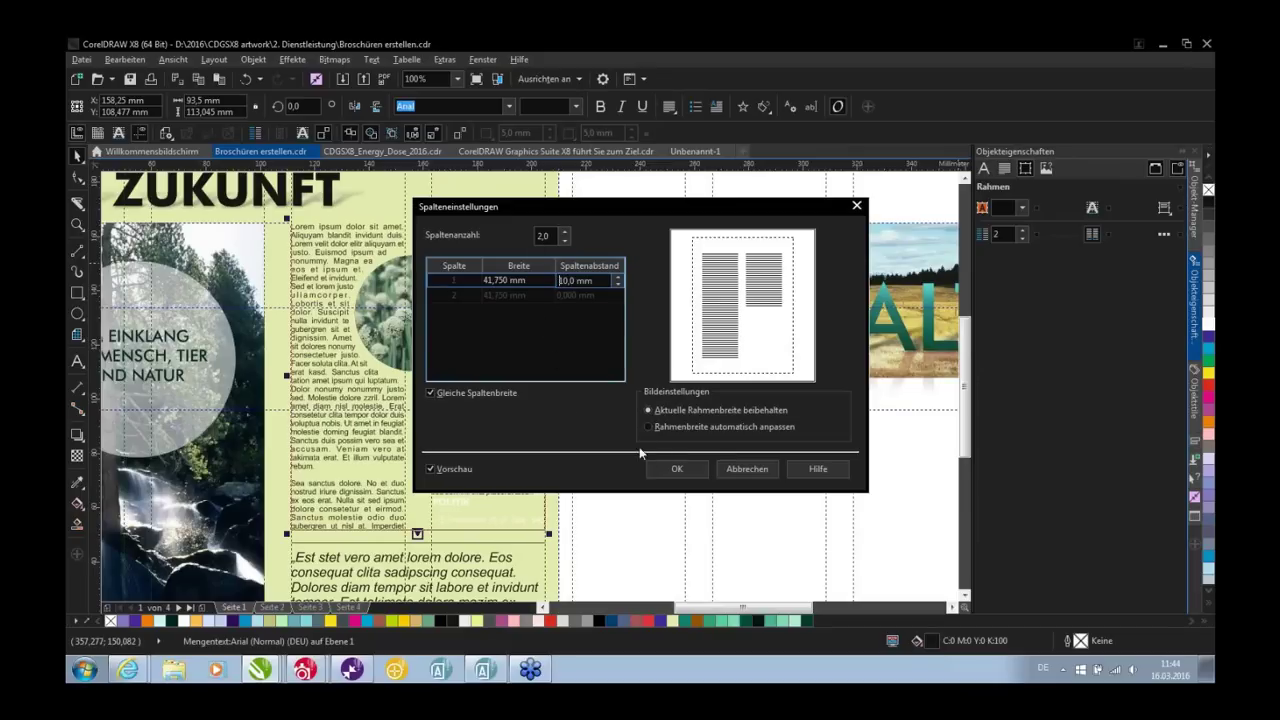
{"action": "left_click", "coordinate": [664, 469]}
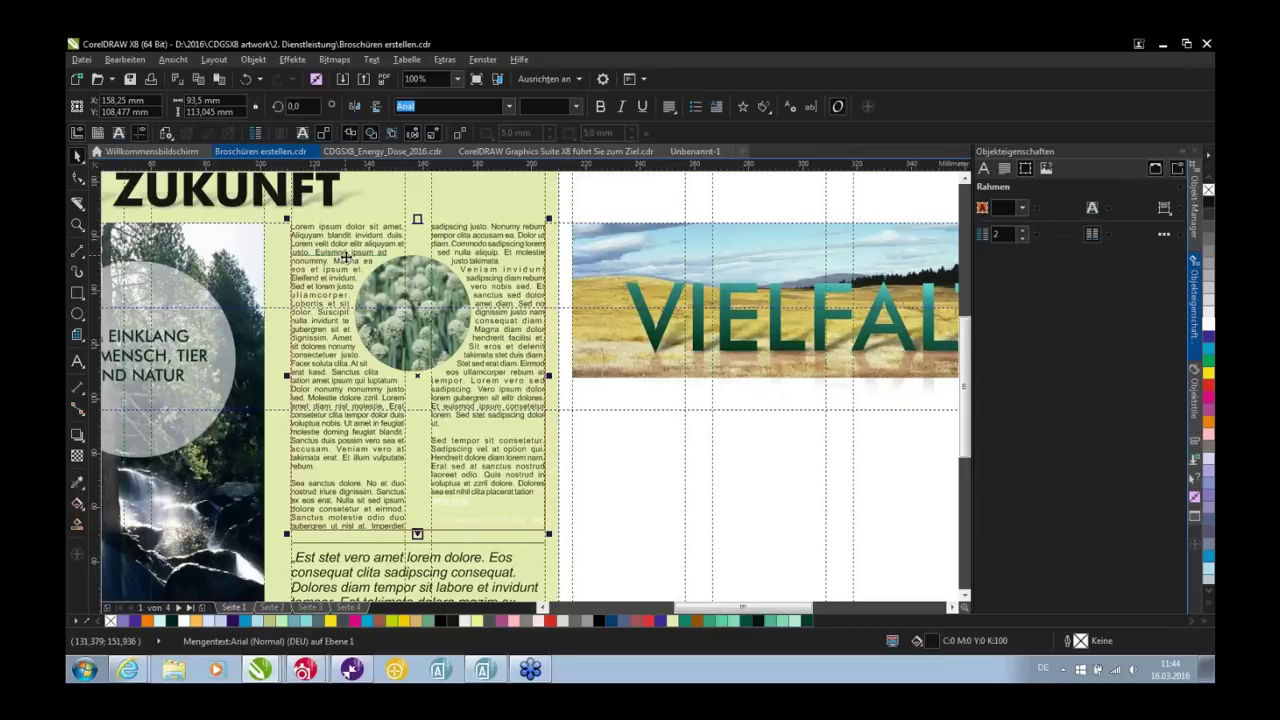
Toggle baseline-grid alignment on and off, then show the circle's contour text wrap with 2,0 mm offset
{"action": "left_click", "coordinate": [301, 134]}
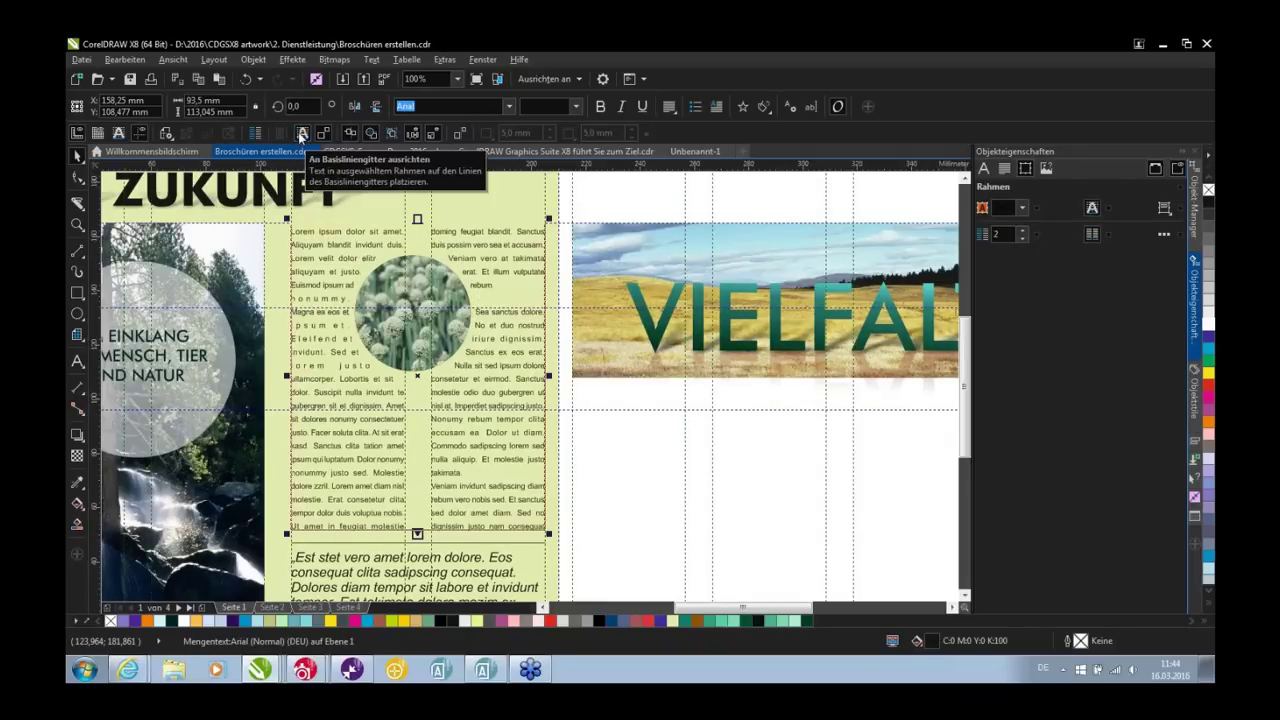
{"action": "left_click", "coordinate": [300, 134]}
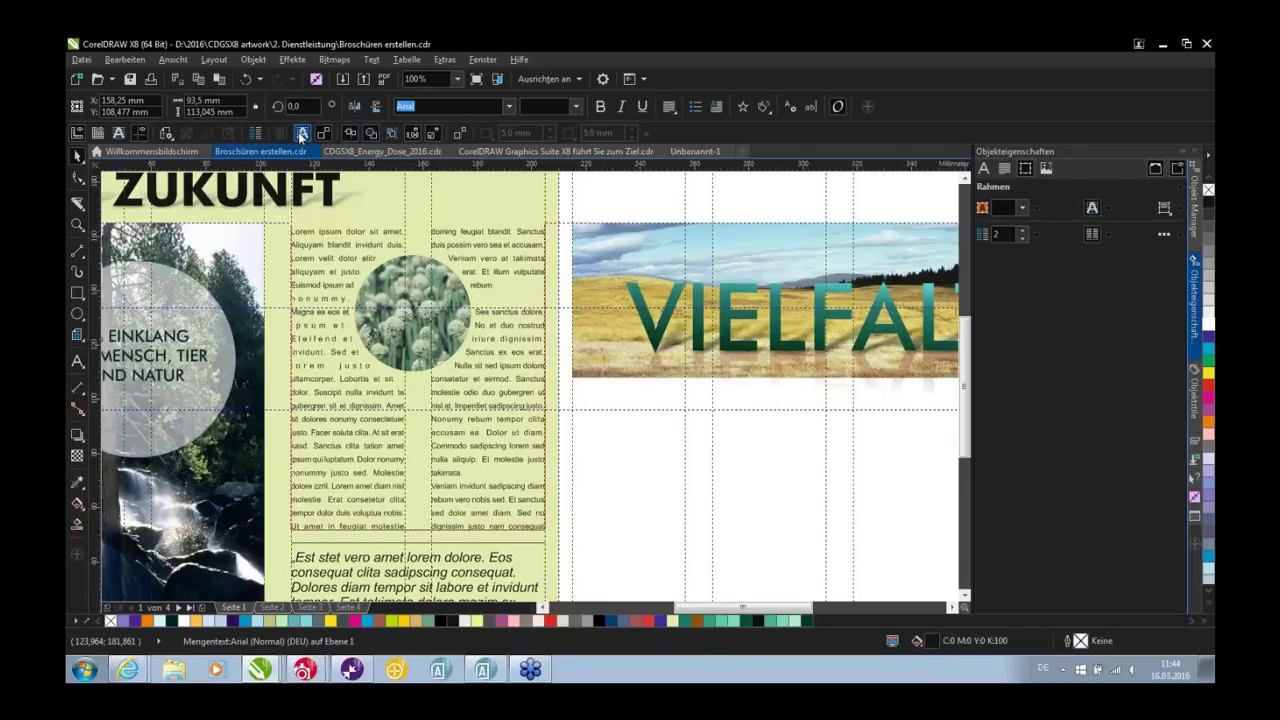
{"action": "left_click", "coordinate": [418, 278]}
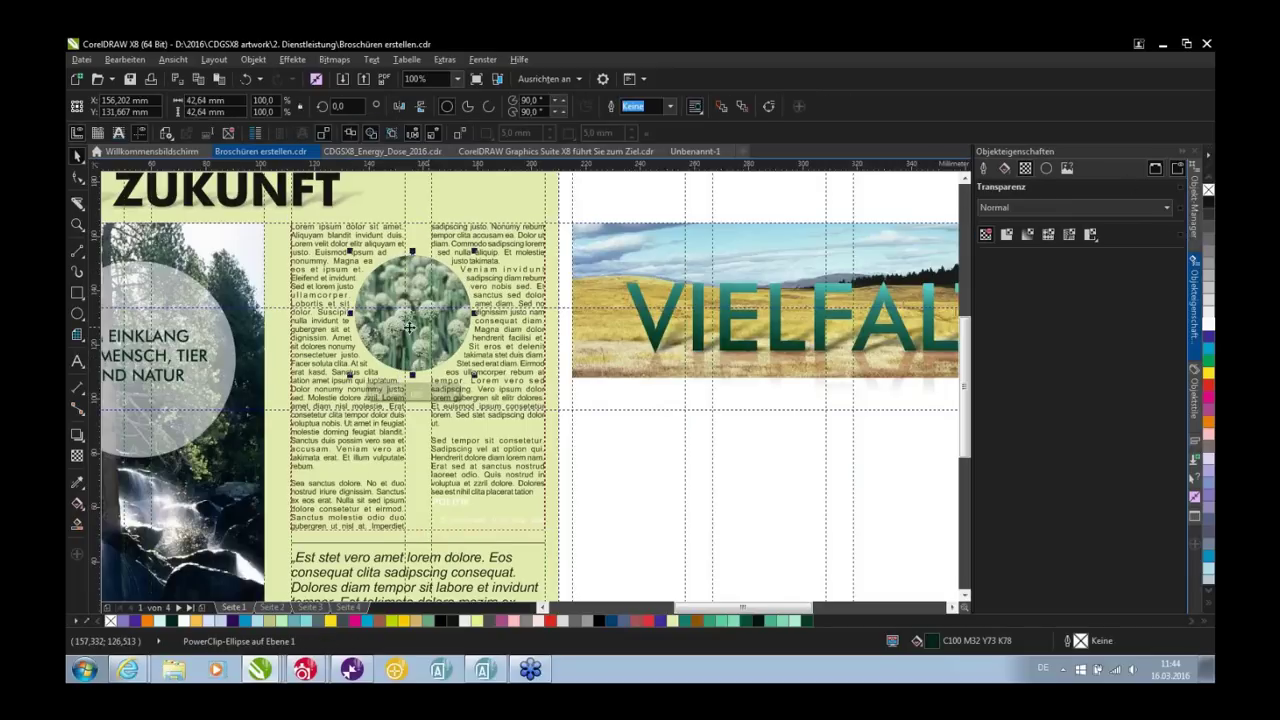
{"action": "left_click", "coordinate": [1066, 170]}
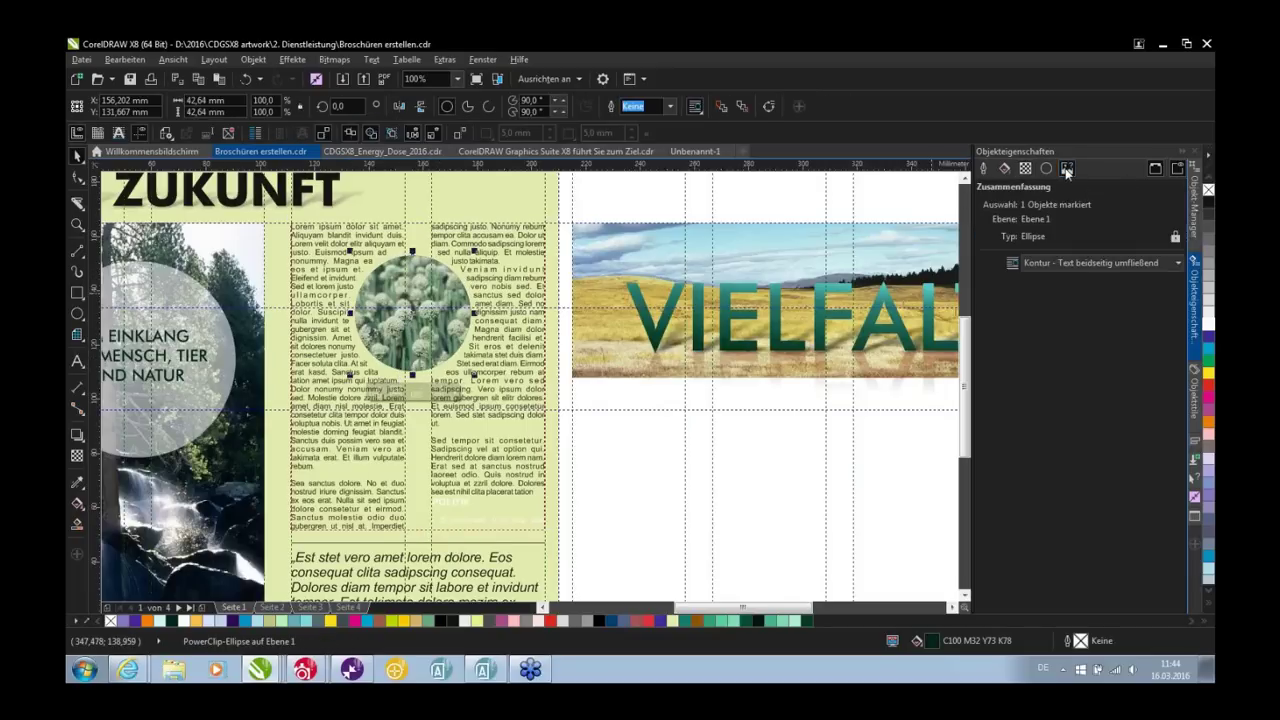
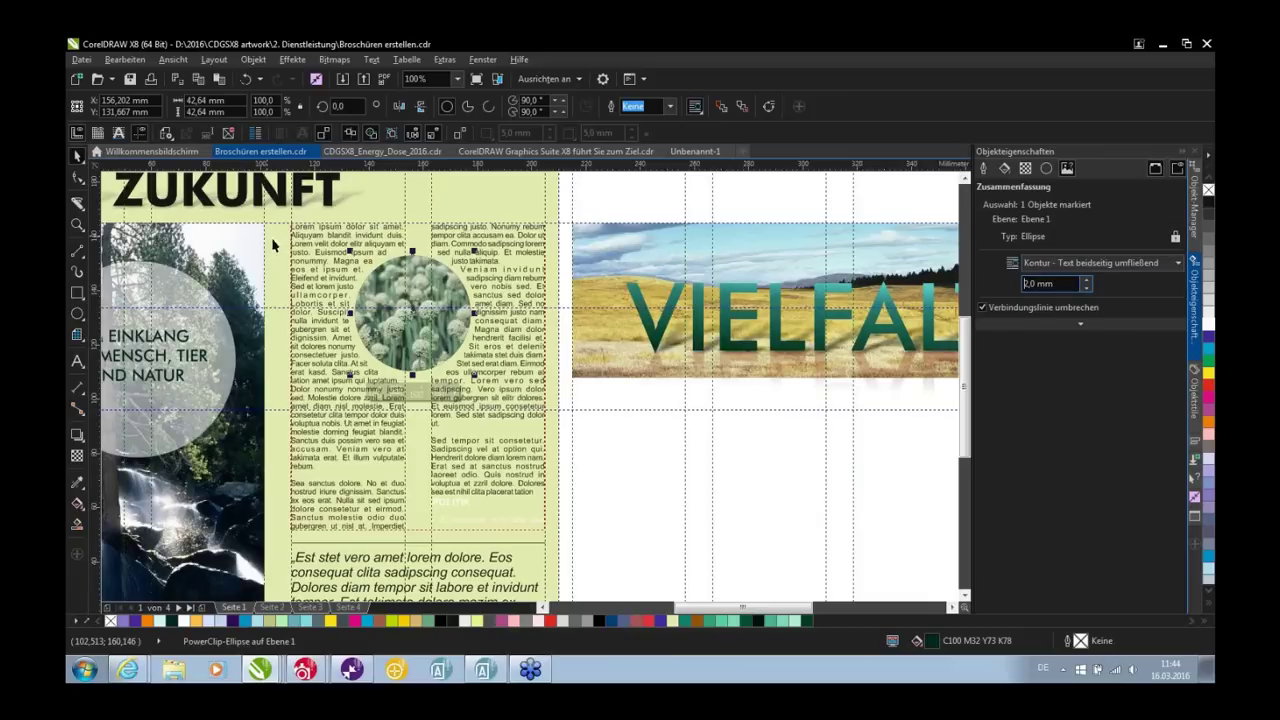
Delete the round PowerClip photo from the page-1 body text, restoring the accidentally deleted text frame
{"action": "left_click", "coordinate": [335, 257]}
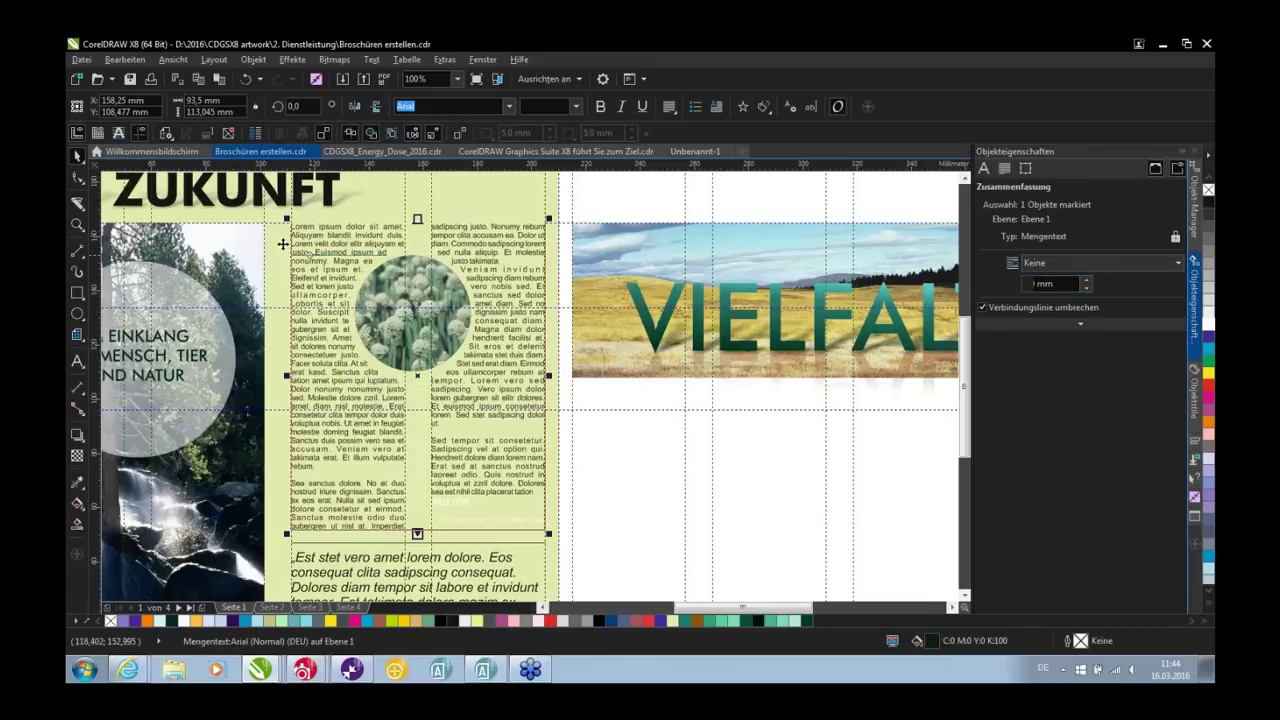
{"action": "left_click", "coordinate": [415, 273]}
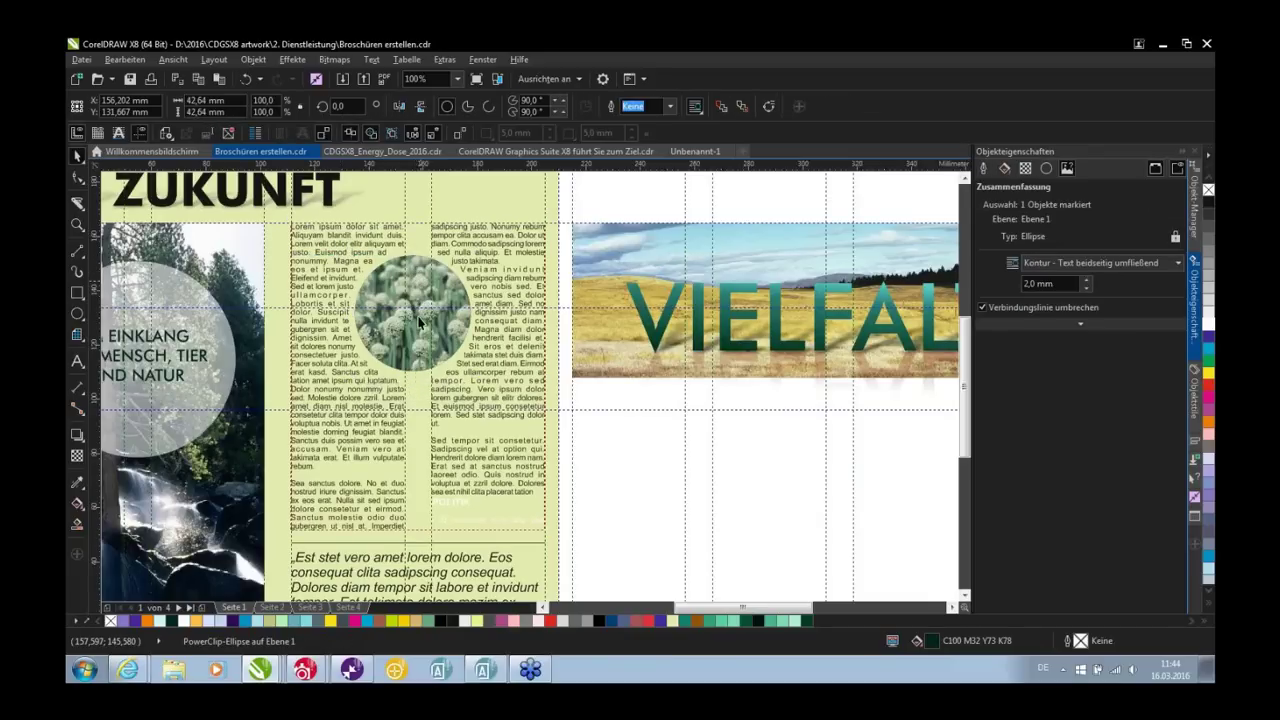
{"action": "key", "text": "Delete"}
{"action": "left_click", "coordinate": [505, 380]}
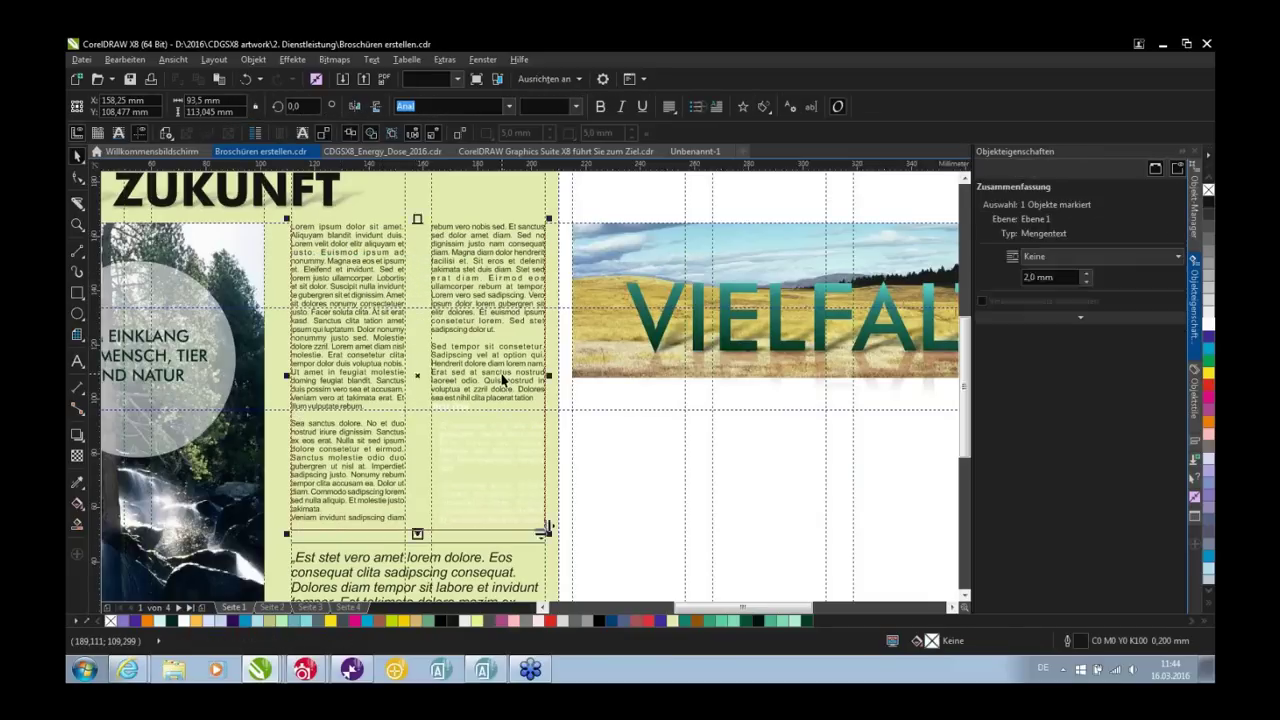
{"action": "key", "text": "Delete"}
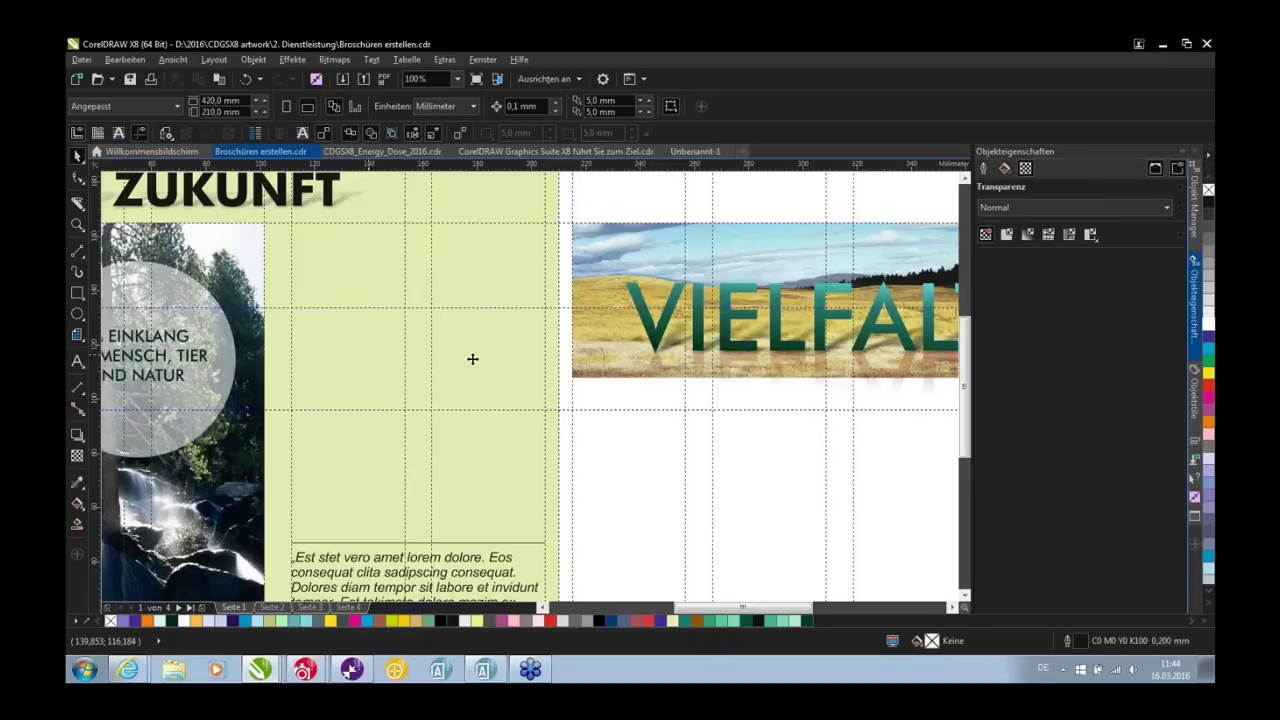
{"action": "key", "text": "ctrl+z"}
Set the body text frame to a single column and zoom in on the text area
{"action": "left_click", "coordinate": [1025, 170]}
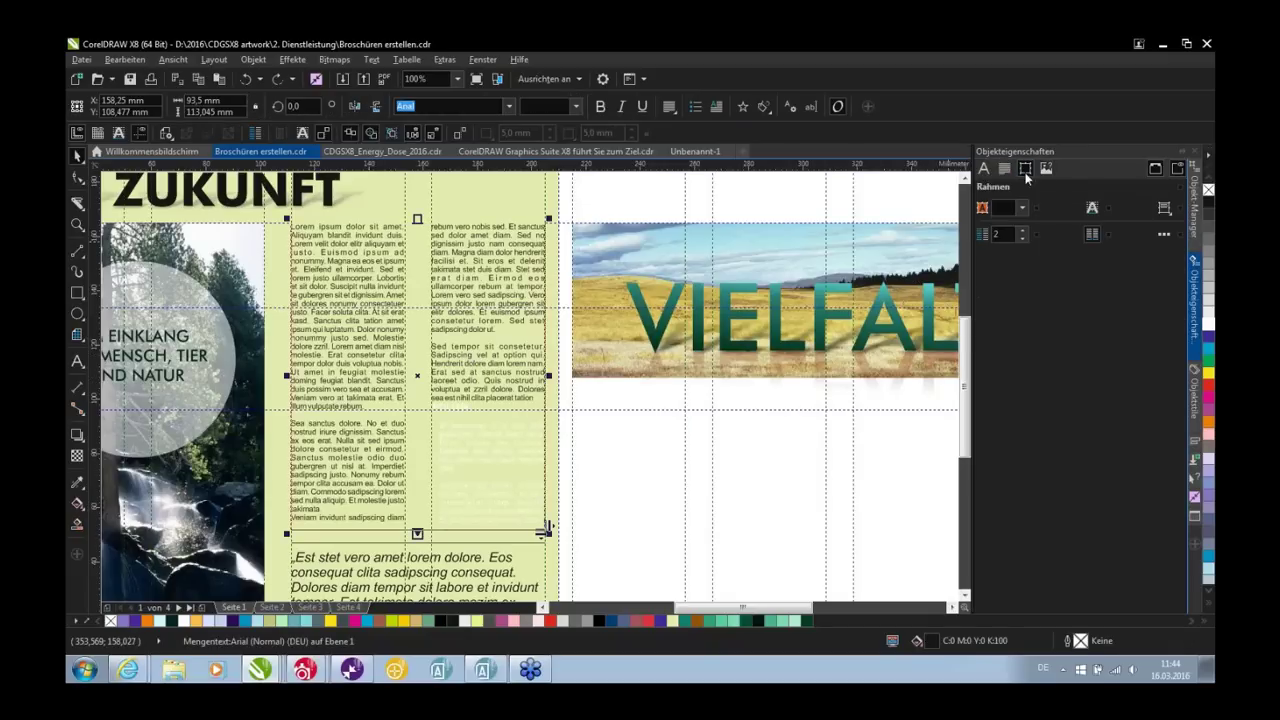
{"action": "left_click", "coordinate": [1022, 238]}
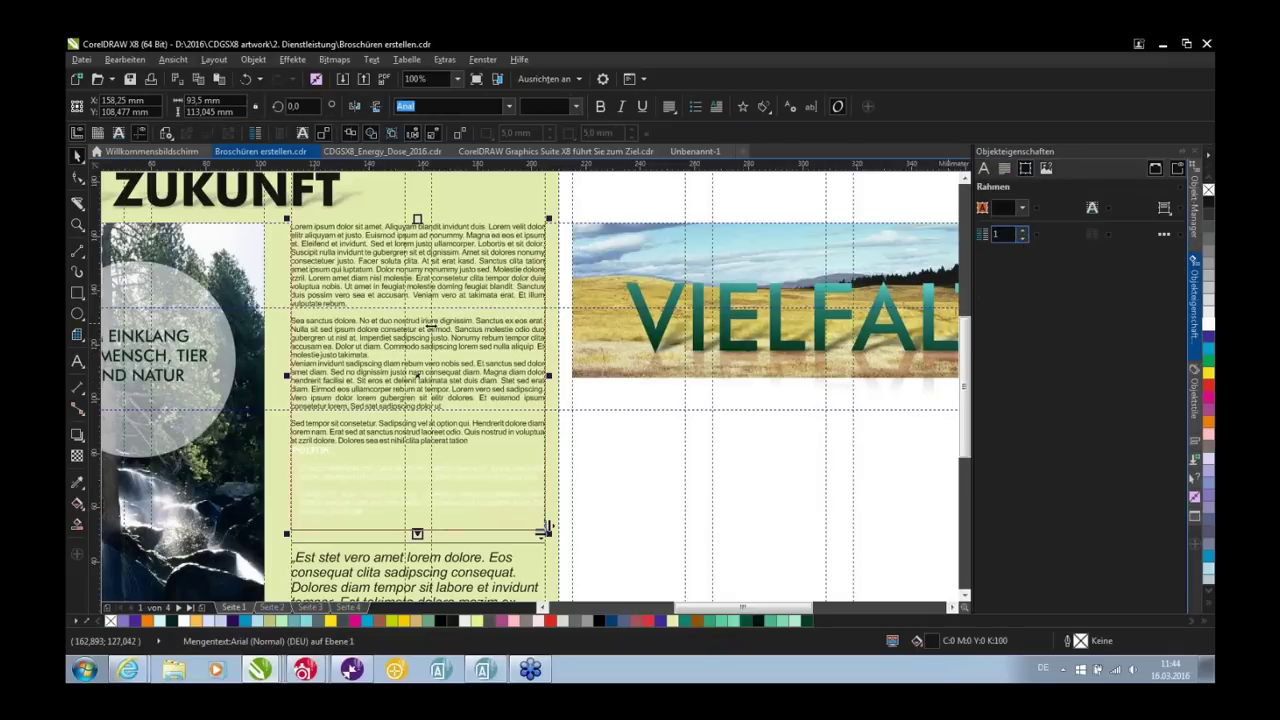
{"action": "left_click", "coordinate": [77, 224]}
{"action": "left_click_drag", "start_coordinate": [240, 213], "coordinate": [658, 495]}
Set all of the body text in the Neo Sans Std font
{"action": "left_click", "coordinate": [77, 361]}
{"action": "left_click", "coordinate": [484, 414]}
{"action": "key", "text": "ctrl+a"}
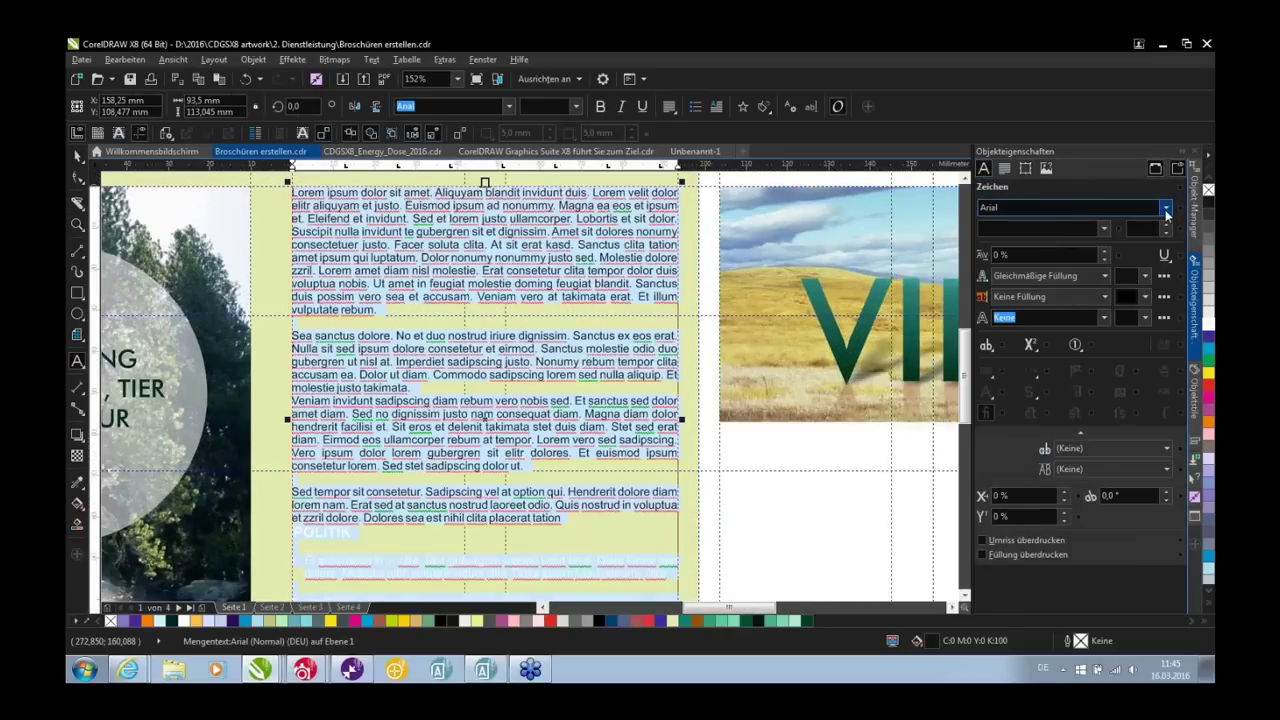
{"action": "left_click", "coordinate": [1165, 208]}
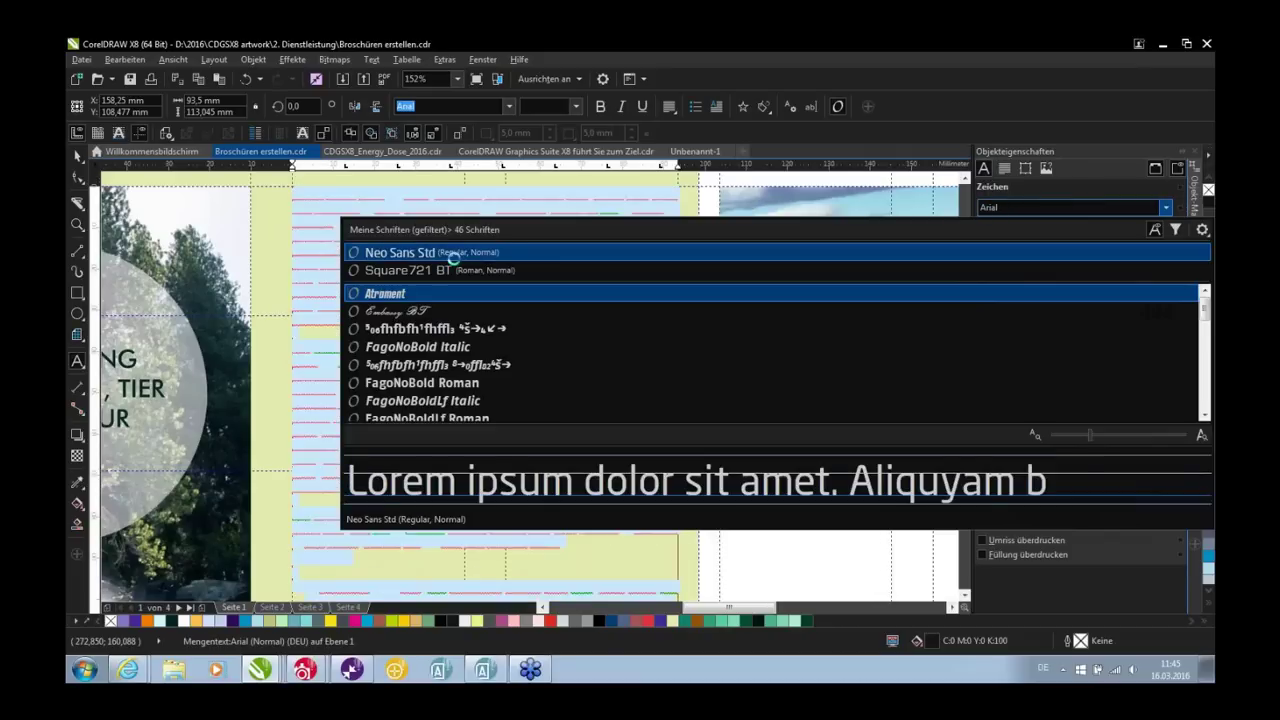
{"action": "left_click", "coordinate": [432, 253]}
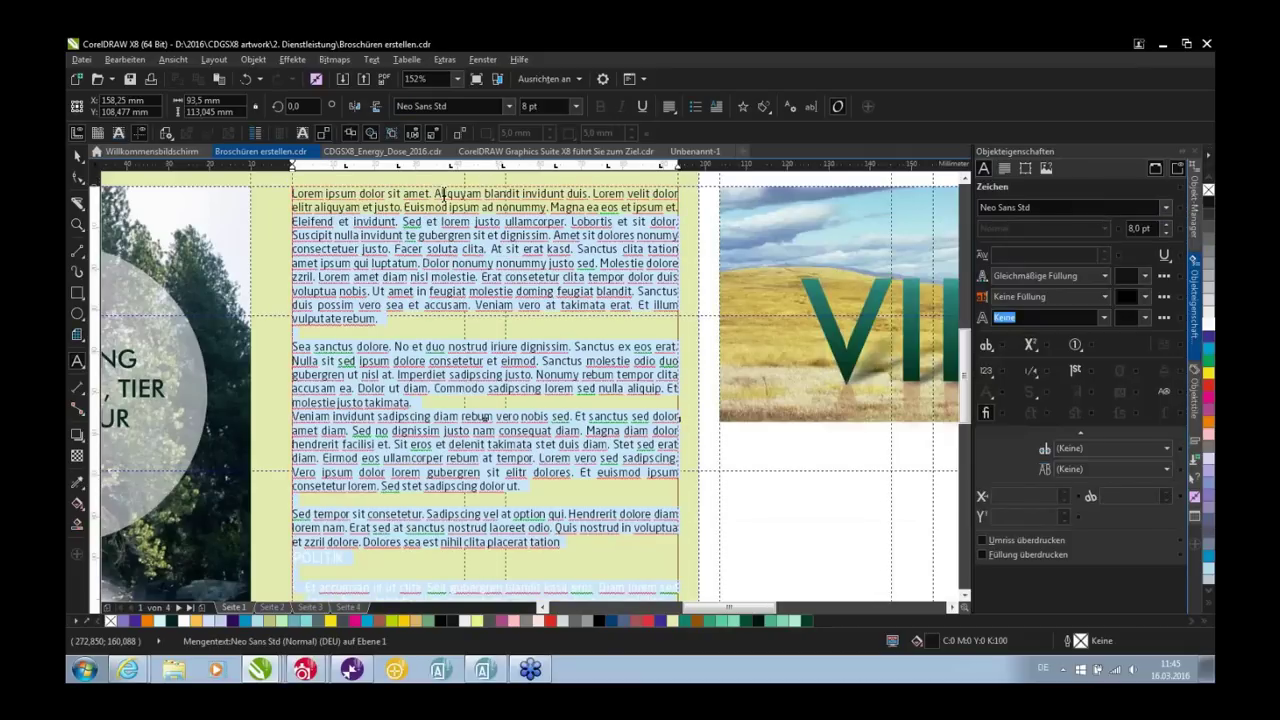
Break off the first sentence as a heading in Großbuchstaben, enlarged to 15 pt
{"action": "left_click", "coordinate": [440, 195]}
{"action": "key", "text": "Return"}
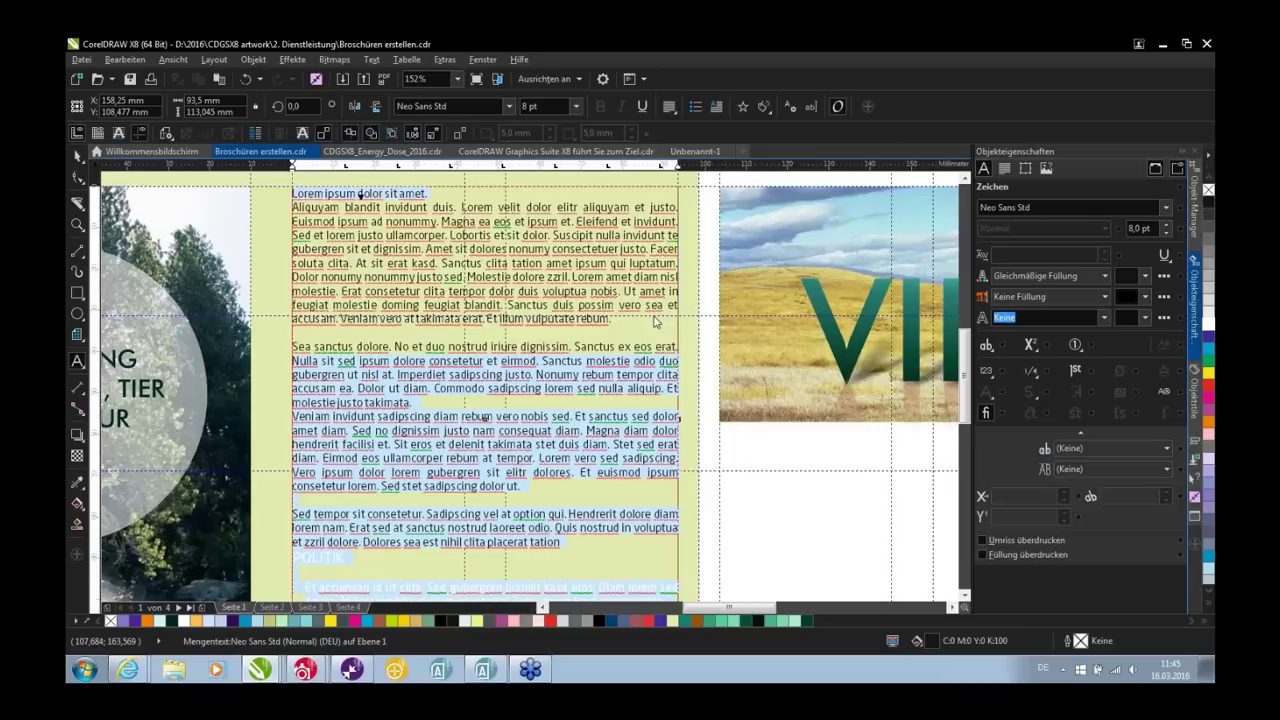
{"action": "left_click", "coordinate": [987, 347]}
{"action": "left_click", "coordinate": [1003, 380]}
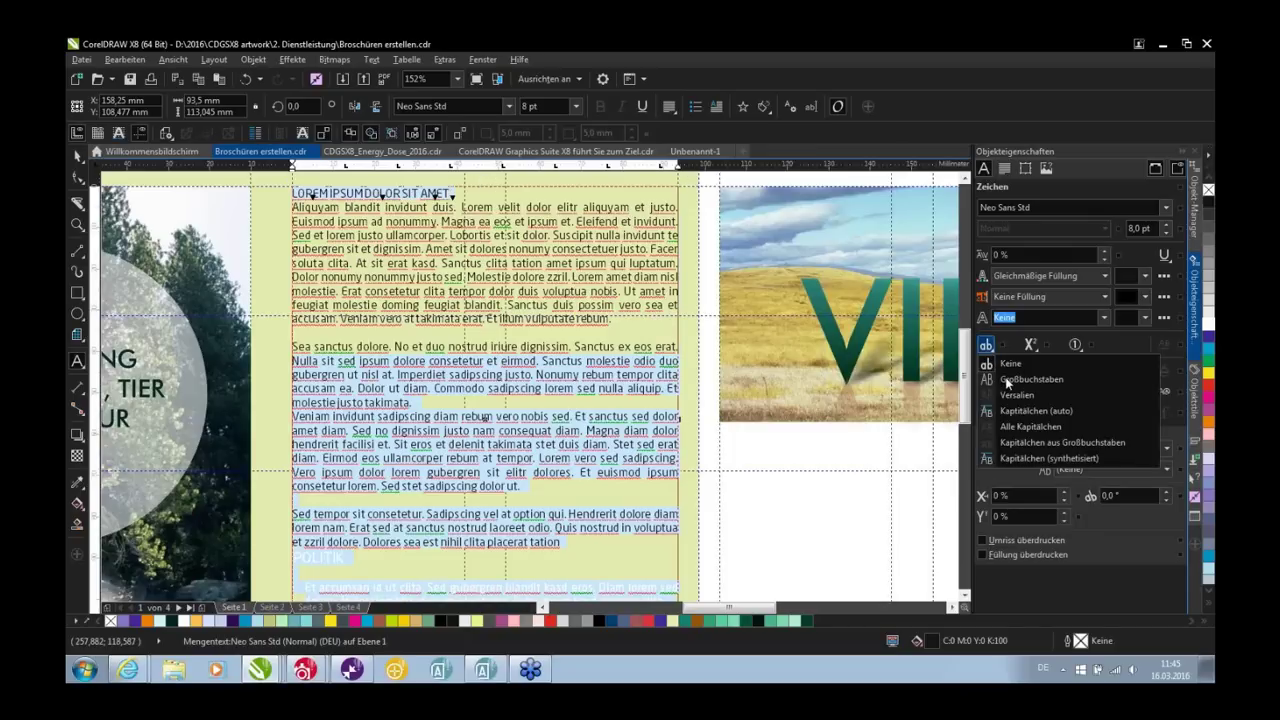
{"action": "left_click", "coordinate": [1167, 228]}
{"action": "left_click", "coordinate": [1167, 228]}
{"action": "left_click", "coordinate": [1167, 228]}
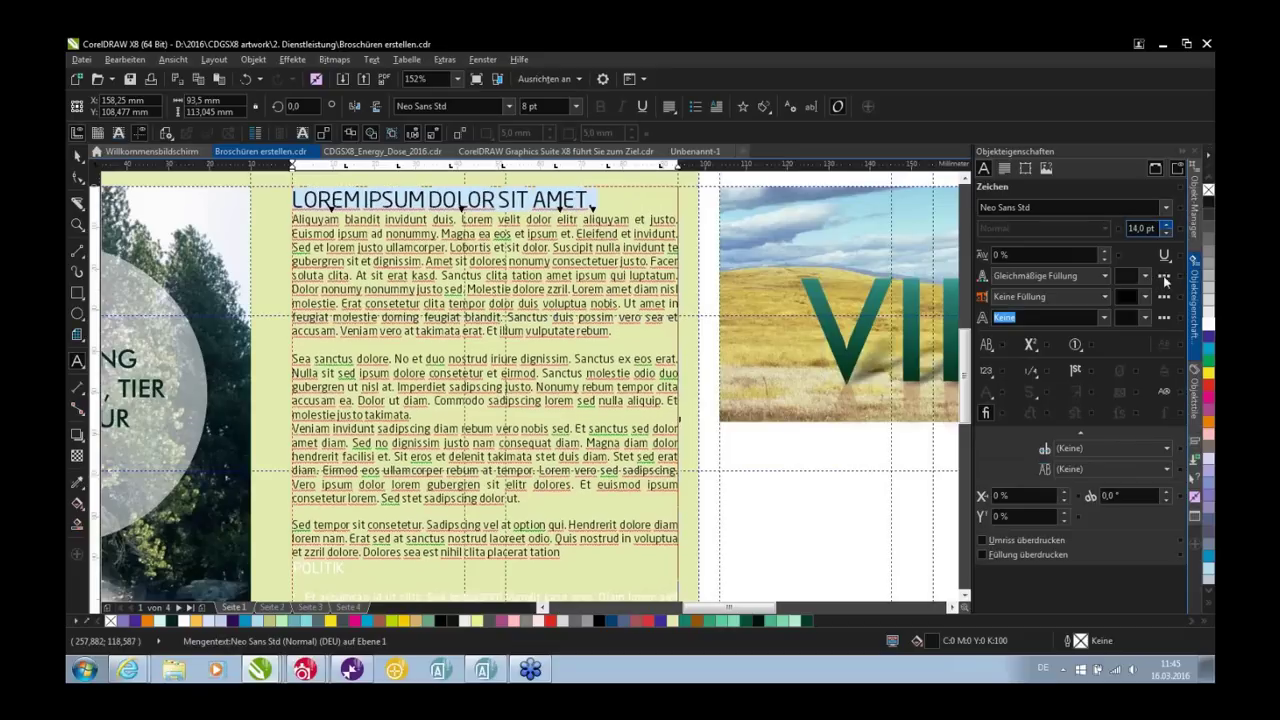
Fill the heading blue and start a new paragraph at 'At sit erat kasd'
{"action": "left_click", "coordinate": [1164, 277]}
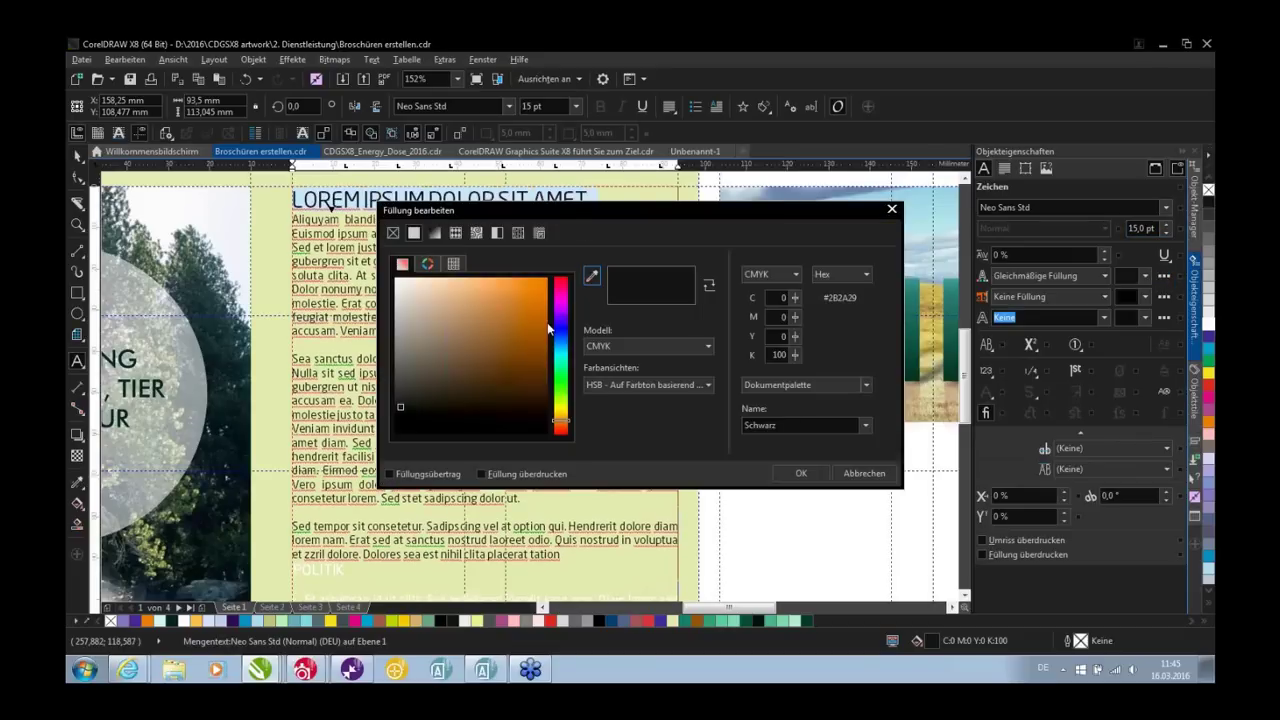
{"action": "left_click_drag", "start_coordinate": [525, 343], "coordinate": [521, 291]}
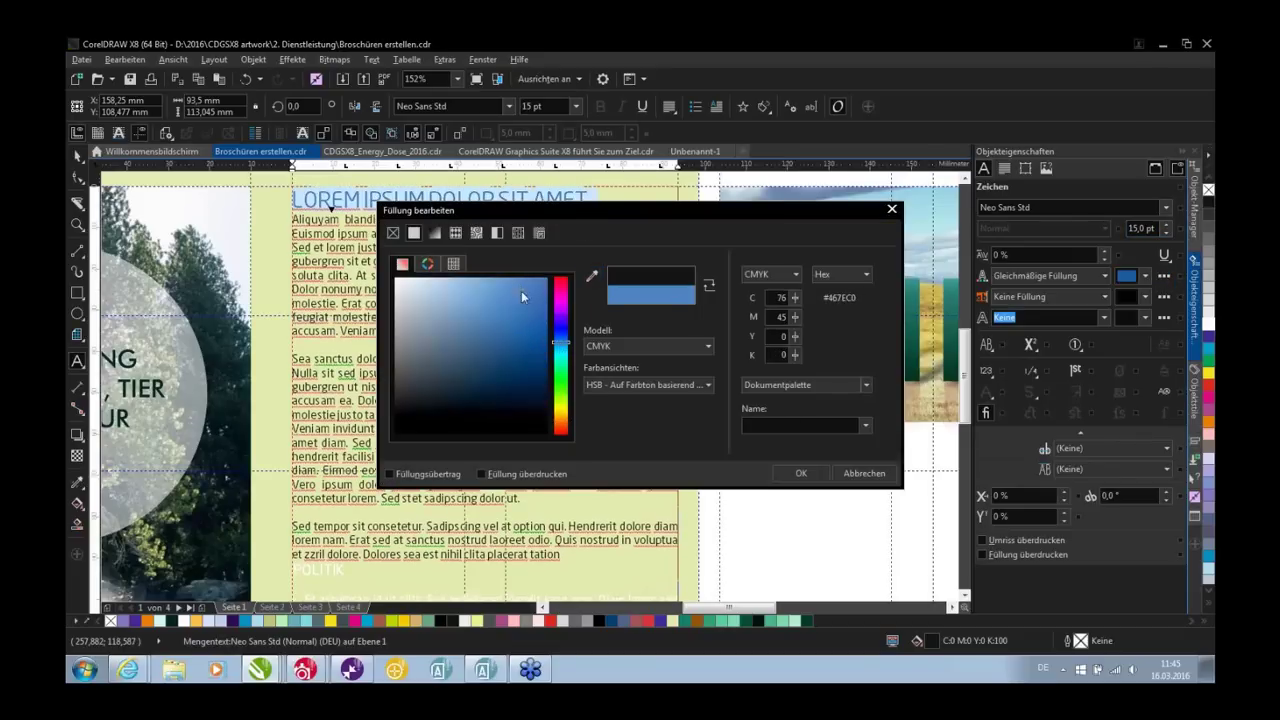
{"action": "key", "text": "Return"}
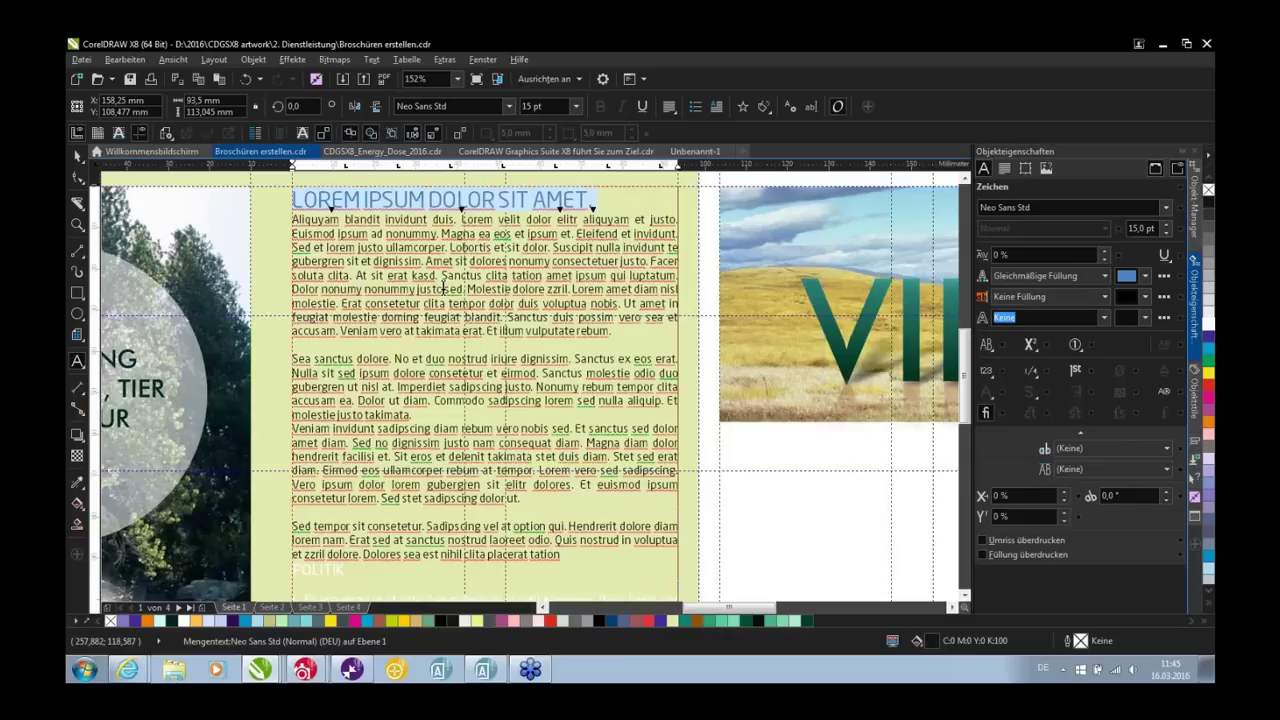
{"action": "left_click", "coordinate": [355, 272]}
{"action": "key", "text": "Return"}
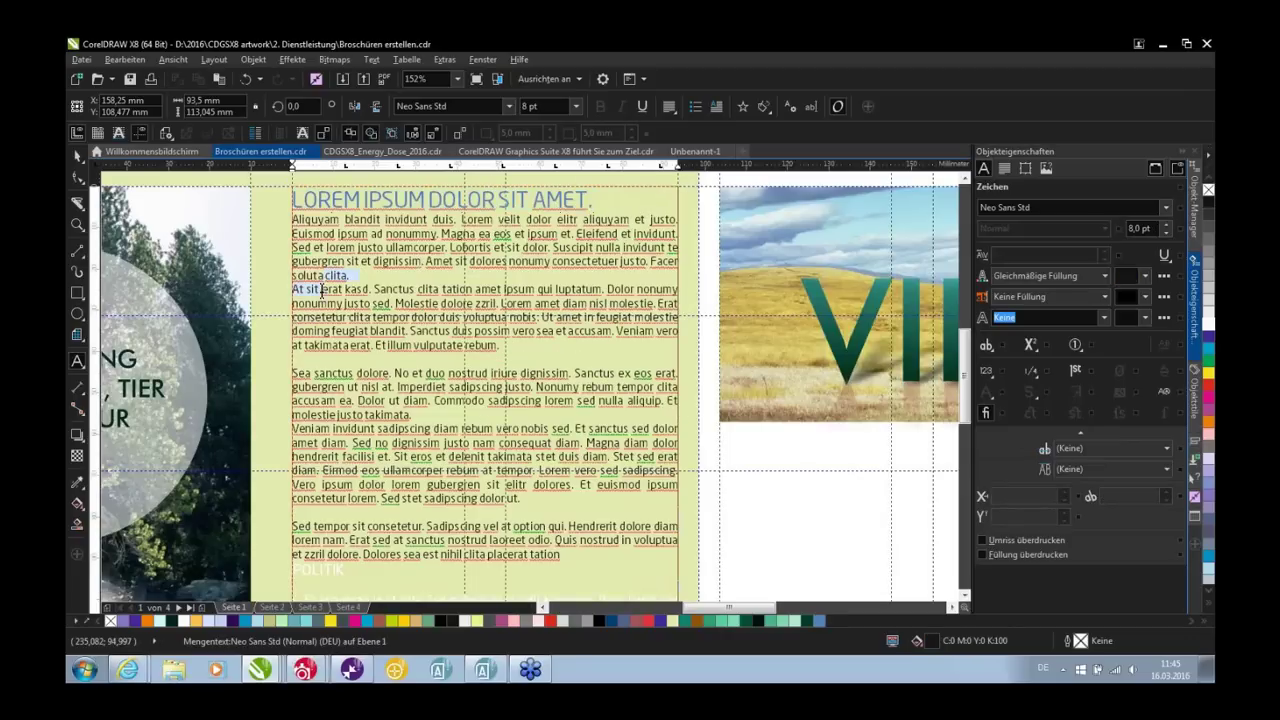
Turn the first body paragraphs into Blickfangpunkte bullets with 2 mm bullet-to-text spacing
{"action": "key", "text": "Escape"}
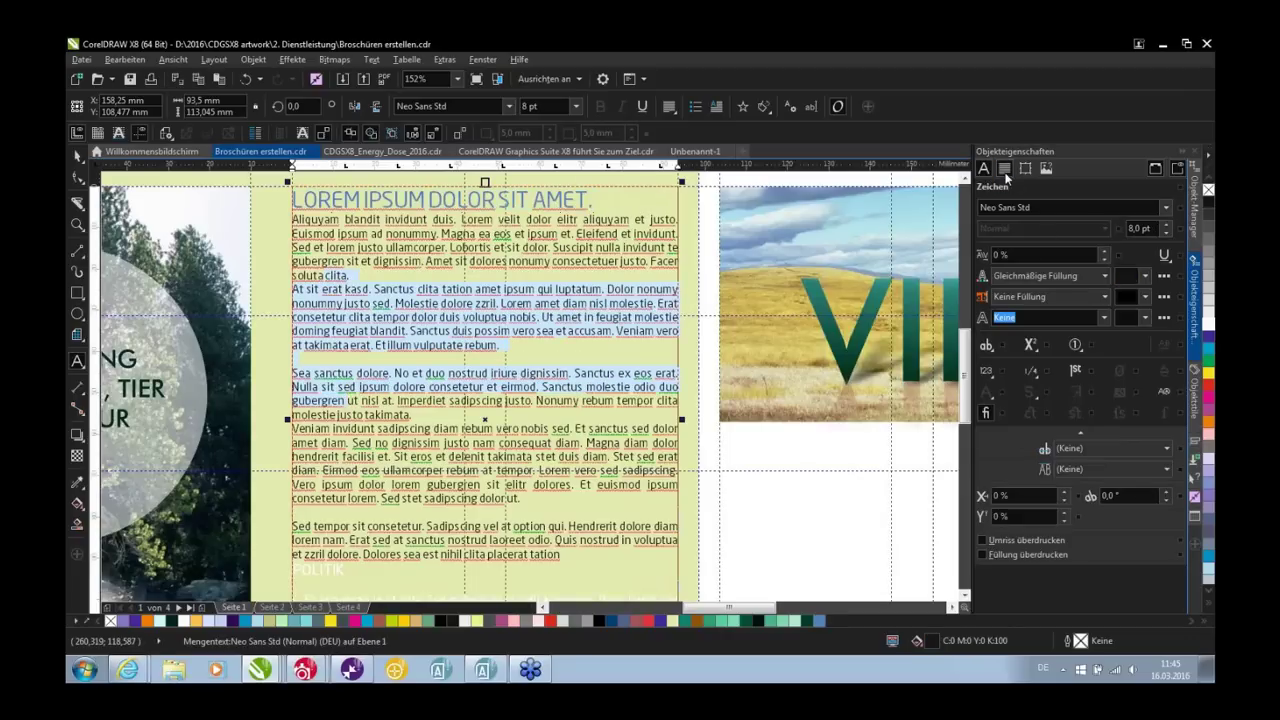
{"action": "left_click", "coordinate": [1005, 170]}
{"action": "left_click", "coordinate": [983, 407]}
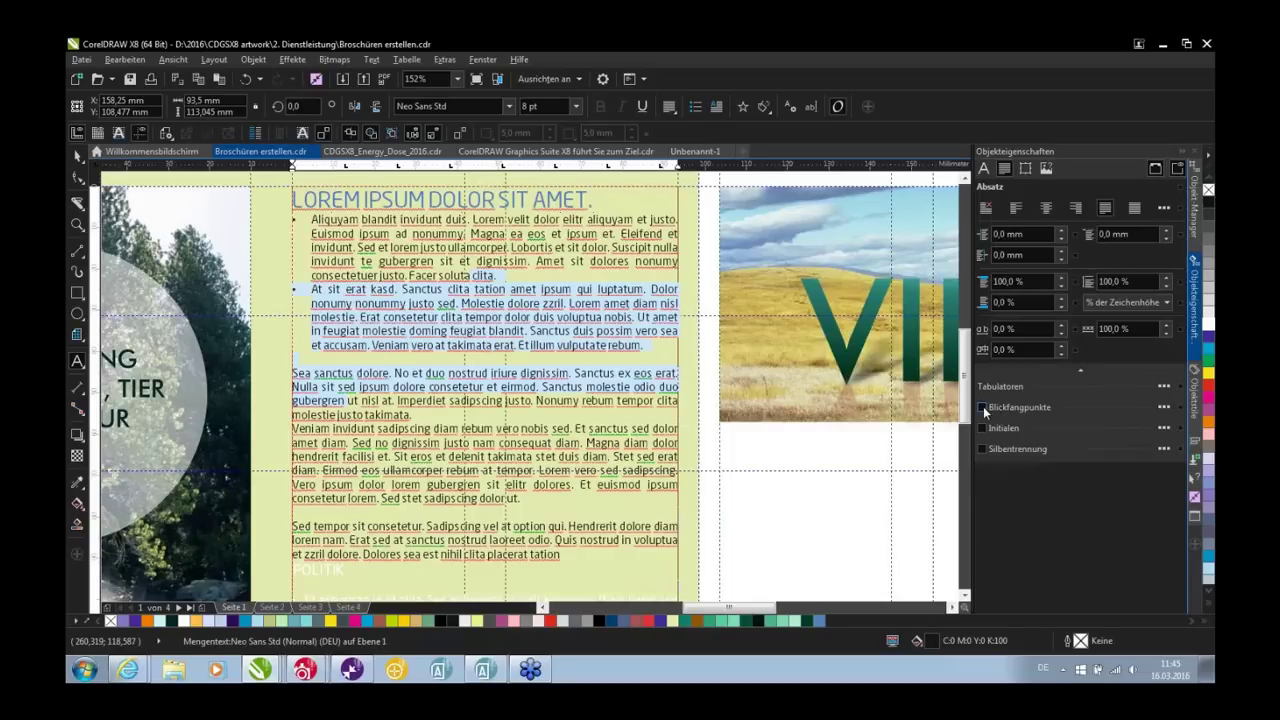
{"action": "left_click", "coordinate": [1163, 407]}
{"action": "left_click_drag", "start_coordinate": [668, 428], "coordinate": [624, 428]}
{"action": "type", "text": "2"}
{"action": "left_click", "coordinate": [626, 458]}
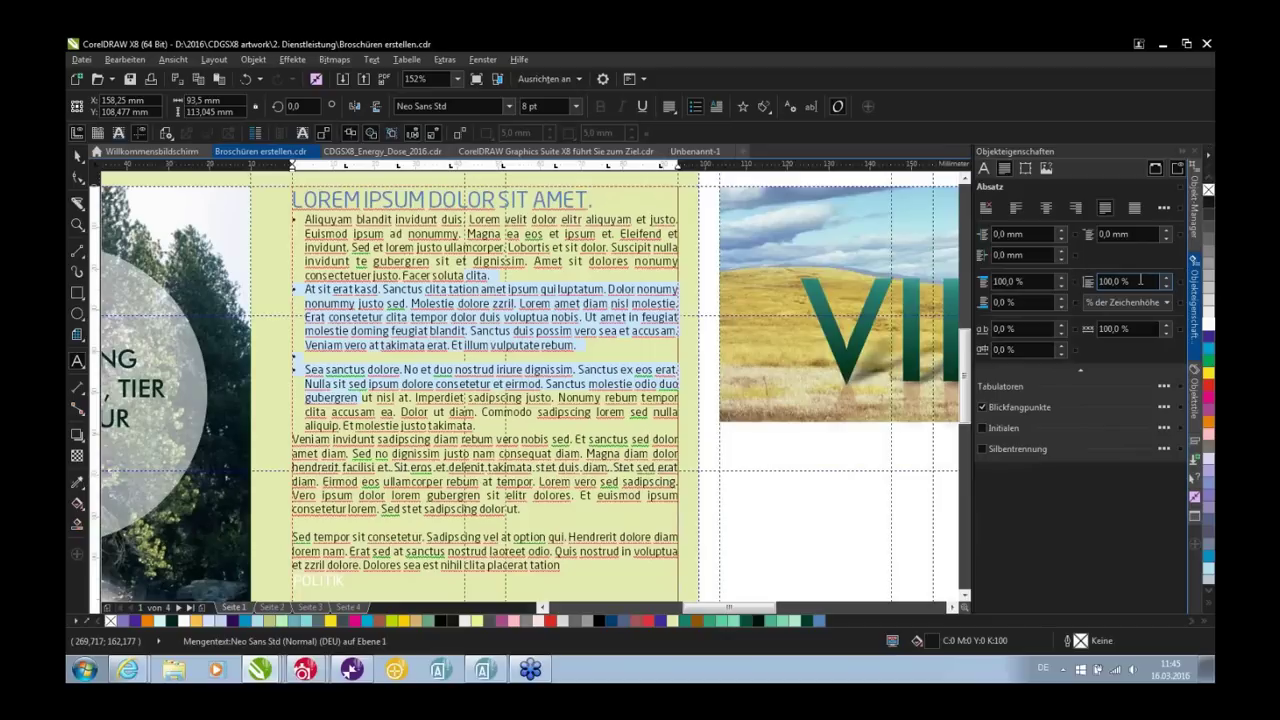
Set paragraph spacing to 150 % and remove the bullet from the empty line
{"action": "left_click_drag", "start_coordinate": [1041, 300], "coordinate": [968, 305]}
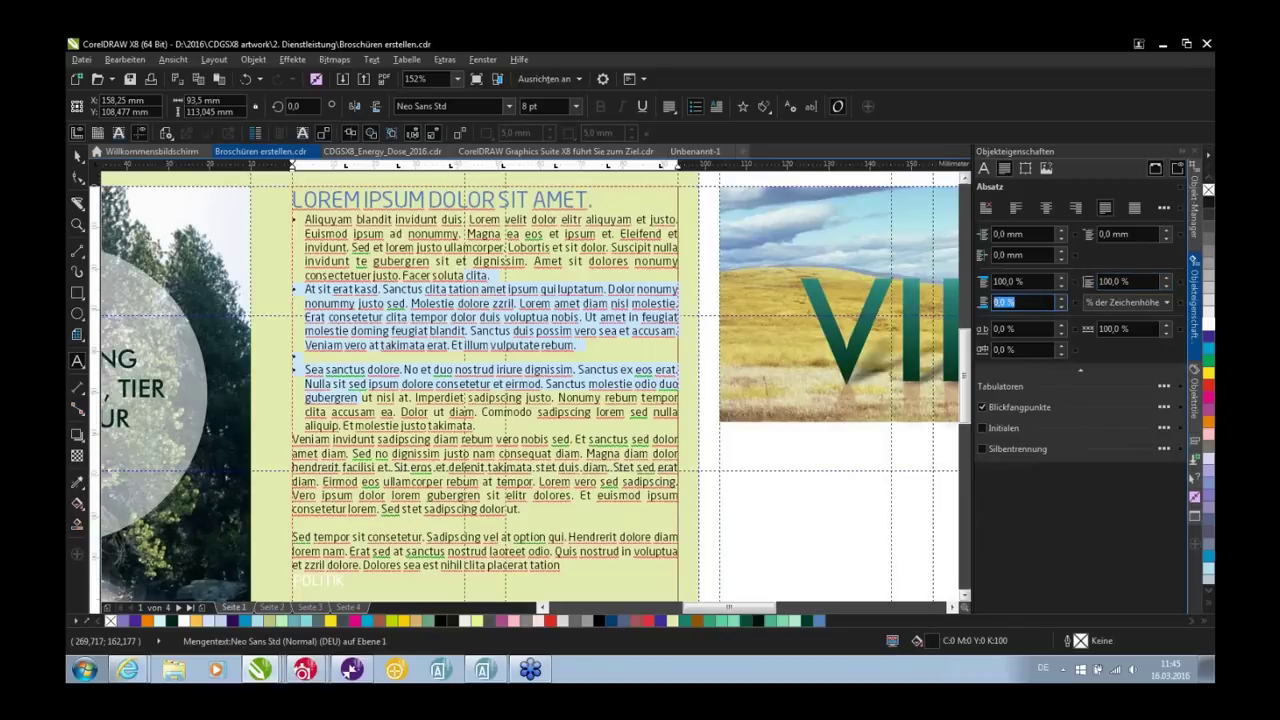
{"action": "key", "text": "Return"}
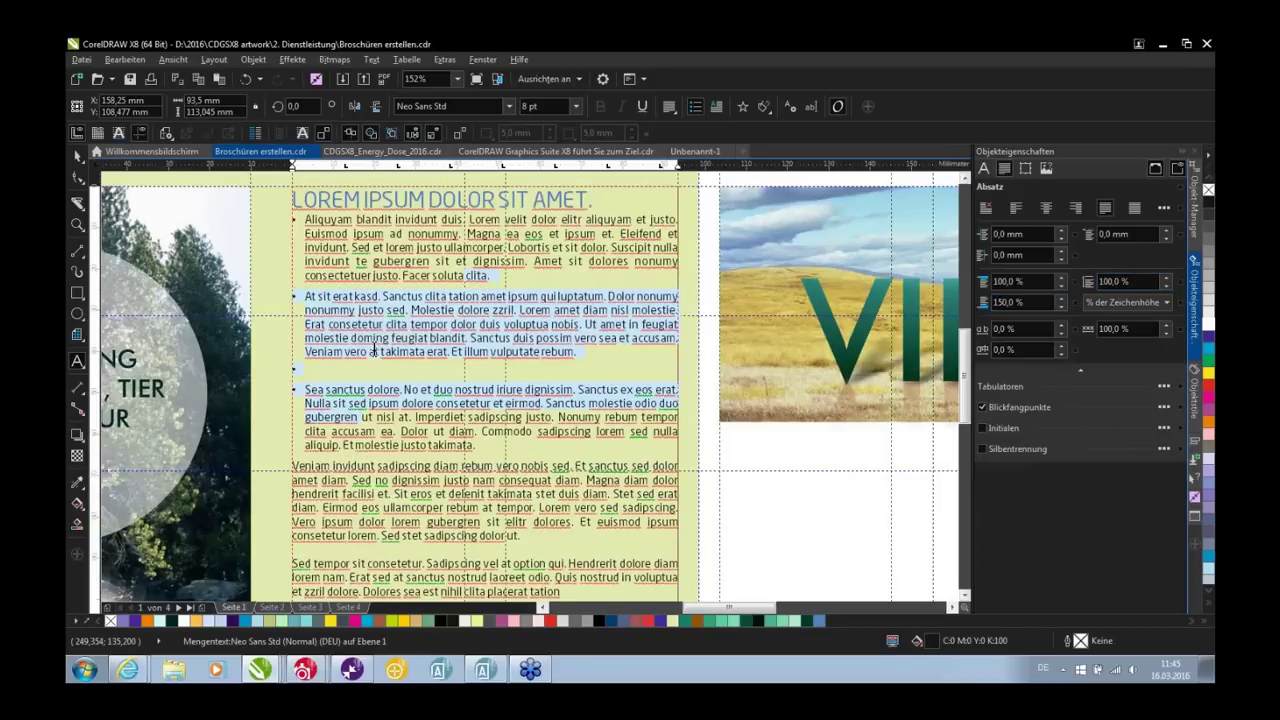
{"action": "left_click", "coordinate": [697, 109]}
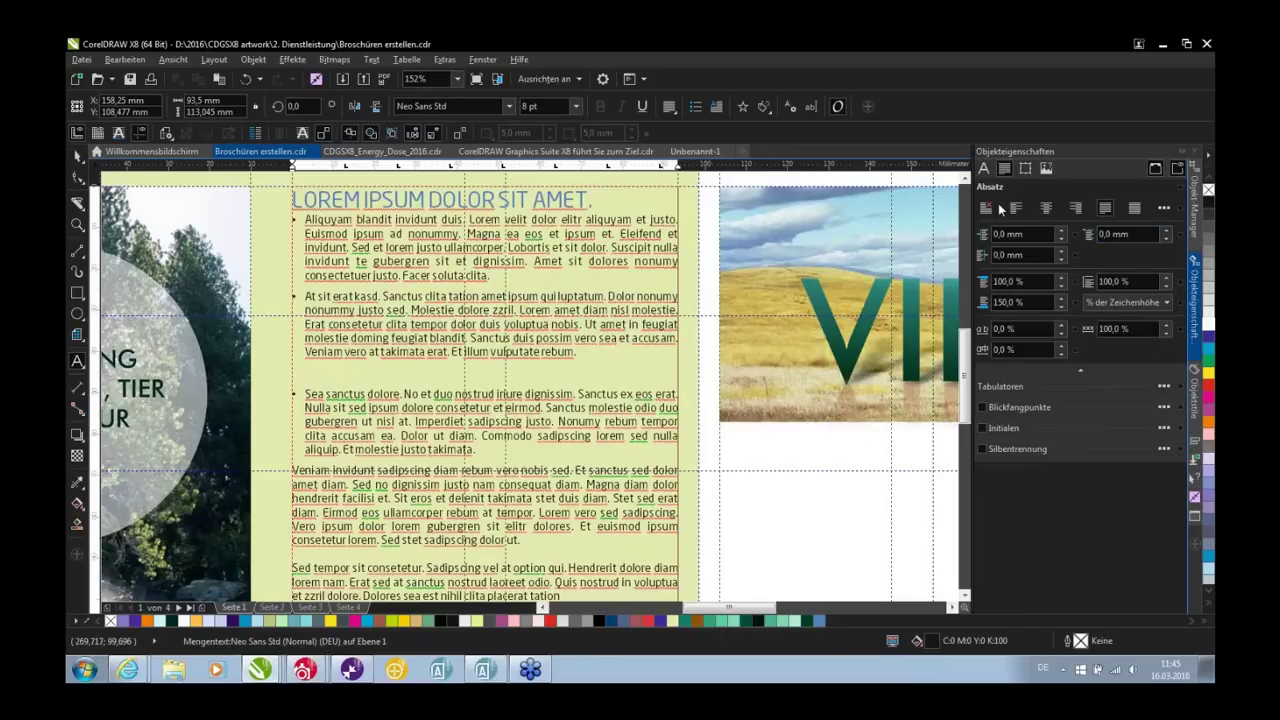
{"action": "left_click", "coordinate": [984, 169]}
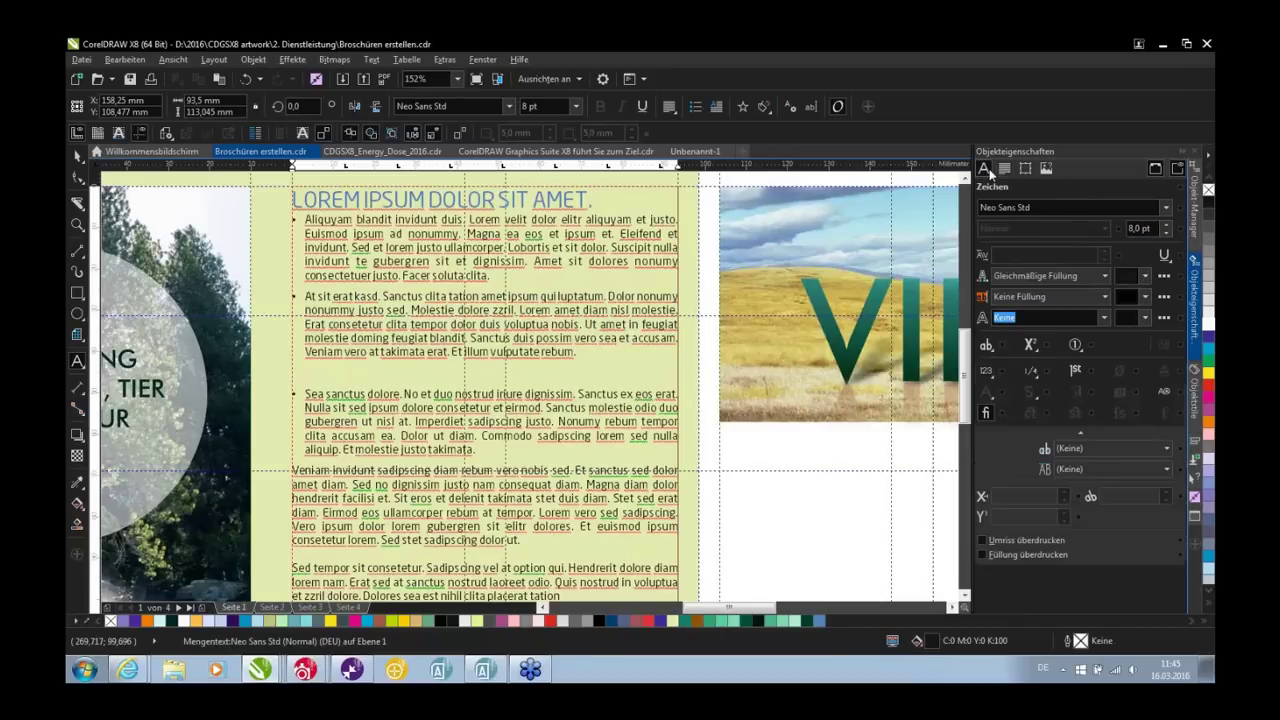
Go to brochure page 2 and zoom in on the E/S/A text column
{"action": "left_click", "coordinate": [283, 607]}
{"action": "left_click", "coordinate": [457, 79]}
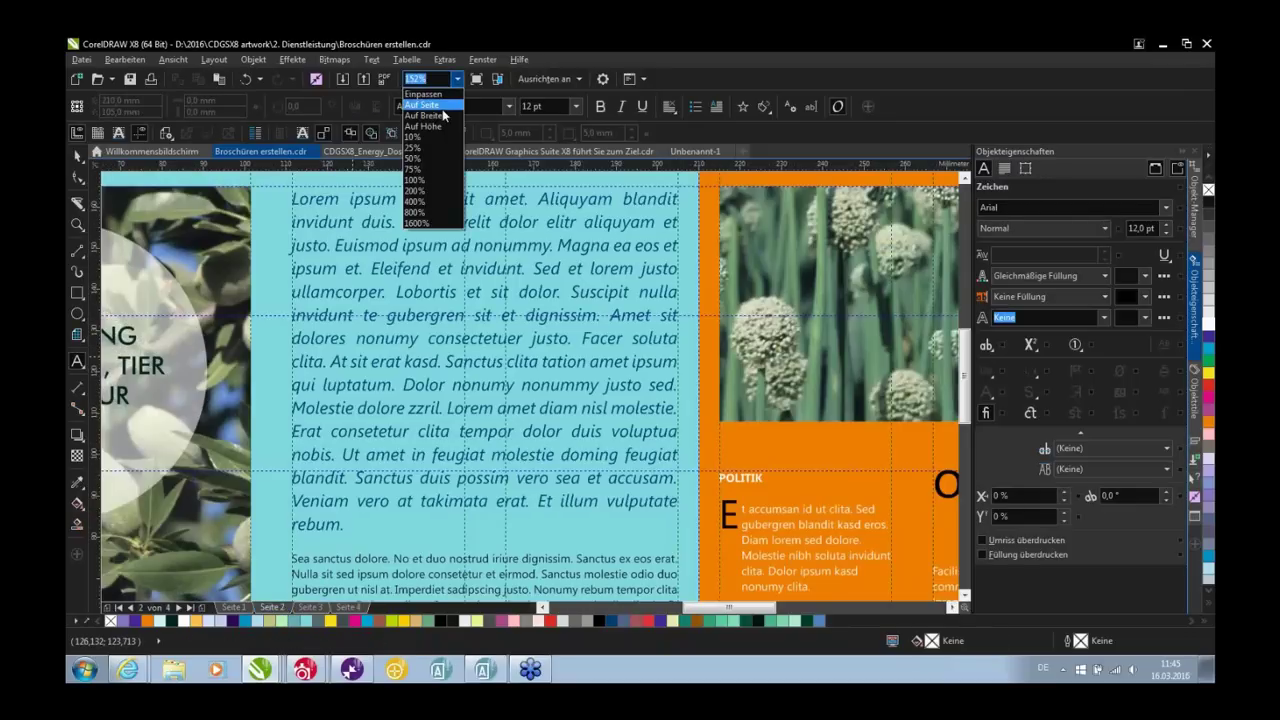
{"action": "left_click", "coordinate": [430, 157]}
{"action": "left_click", "coordinate": [77, 224]}
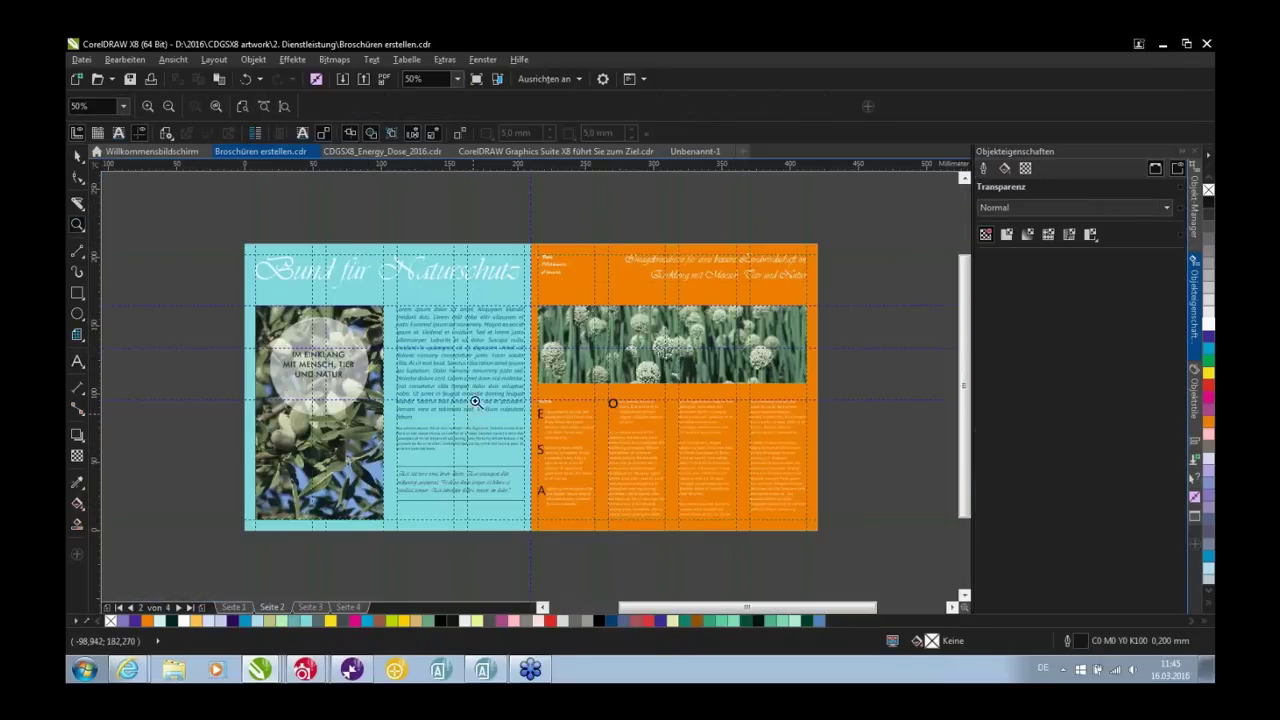
{"action": "left_click_drag", "start_coordinate": [430, 395], "coordinate": [716, 523]}
Give the E/S/A paragraphs 3-line drop caps without 'Hängenden Einzug'
{"action": "key", "text": "F8"}
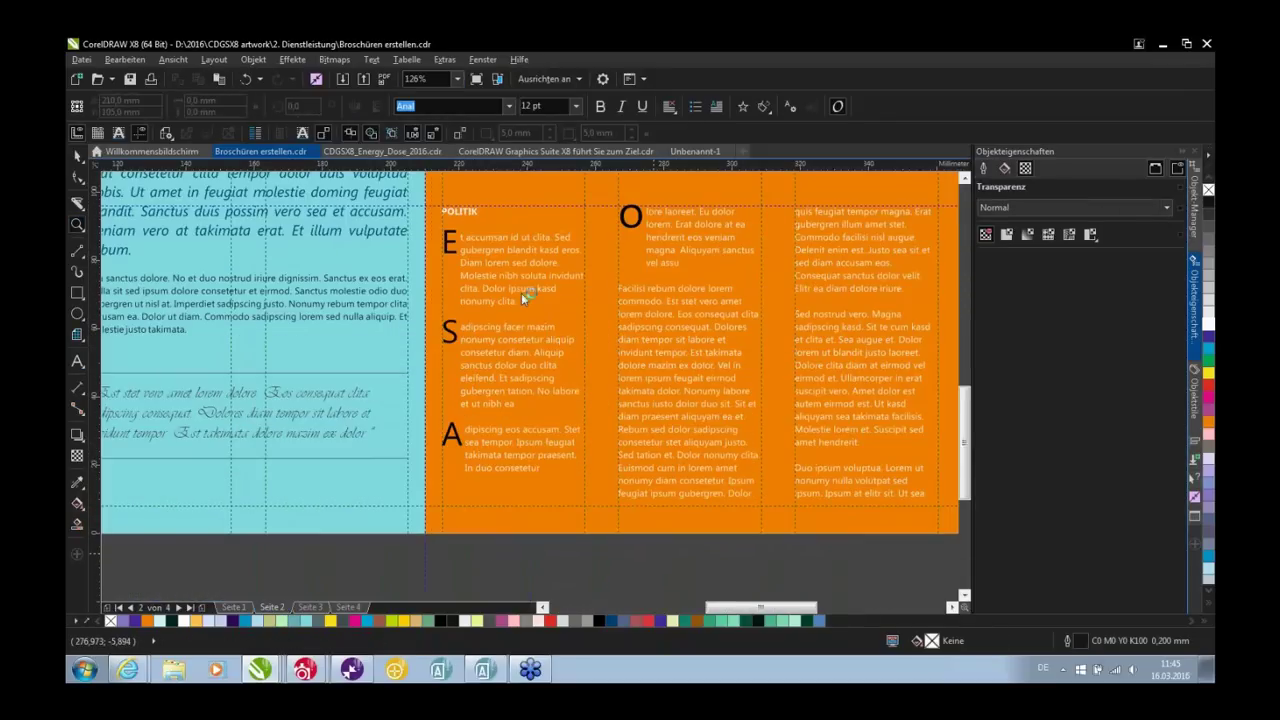
{"action": "left_click_drag", "start_coordinate": [469, 240], "coordinate": [531, 442]}
{"action": "left_click", "coordinate": [1005, 169]}
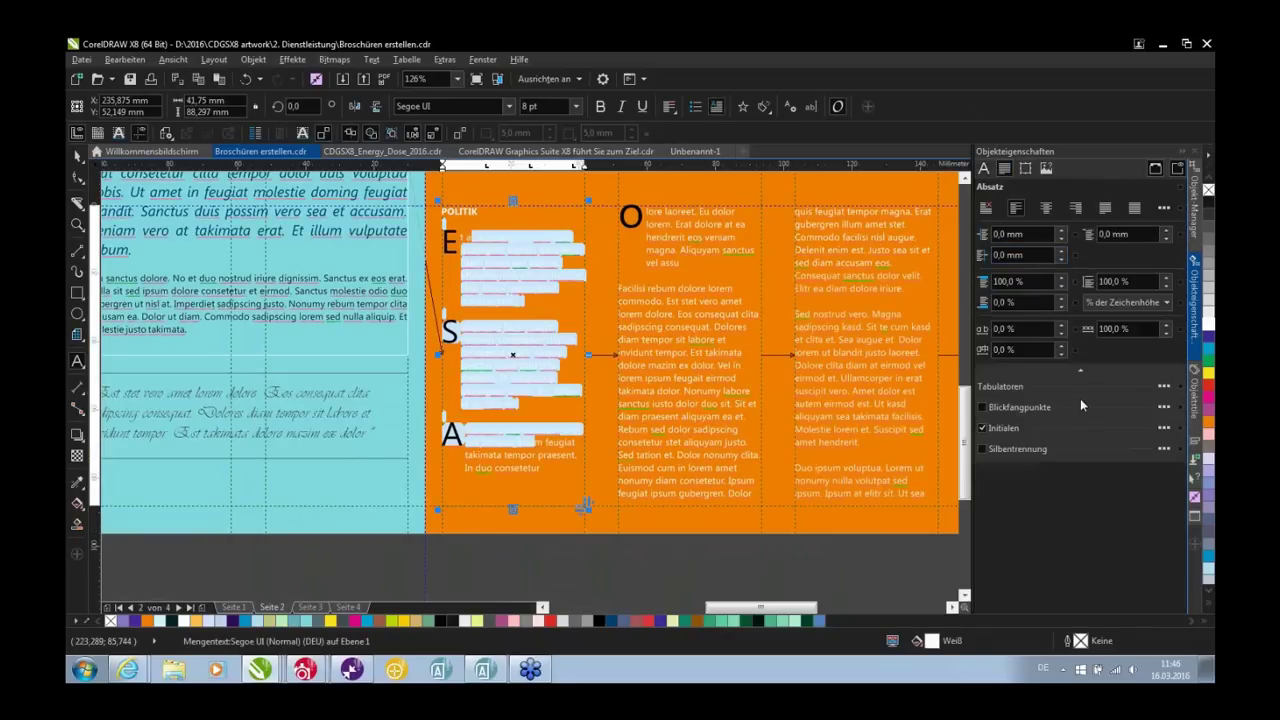
{"action": "left_click", "coordinate": [1163, 428]}
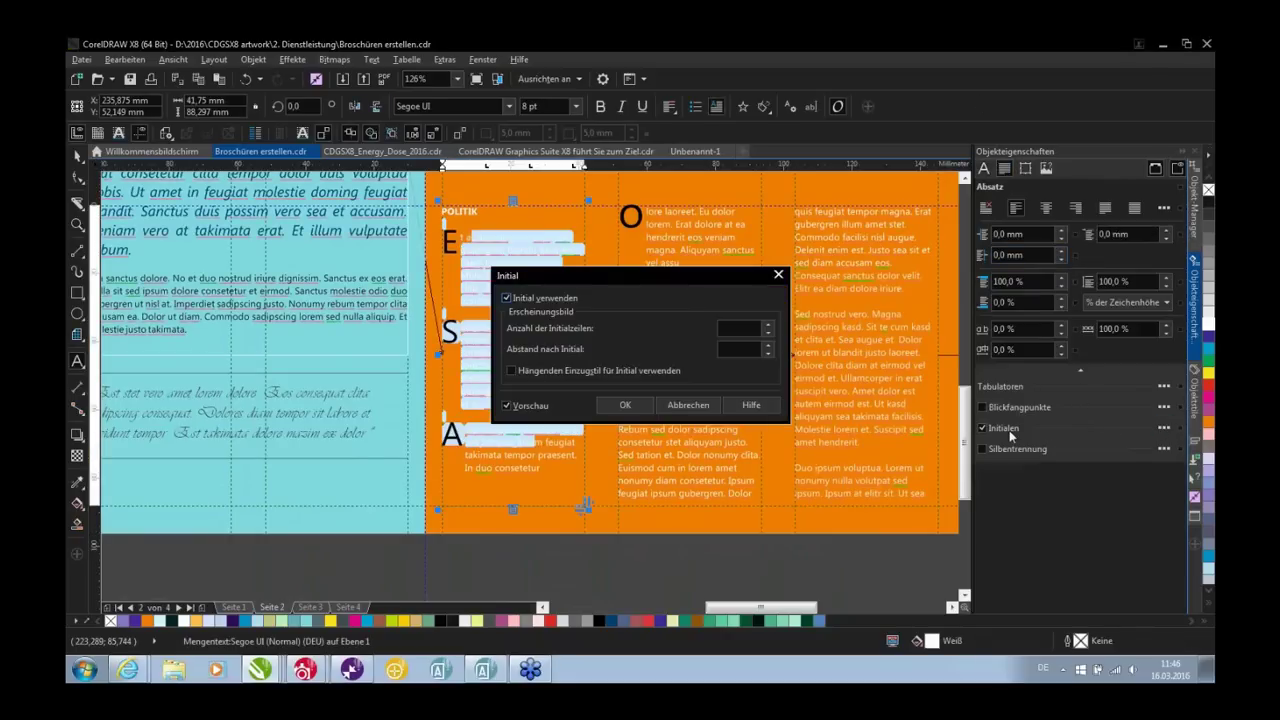
{"action": "left_click", "coordinate": [767, 328]}
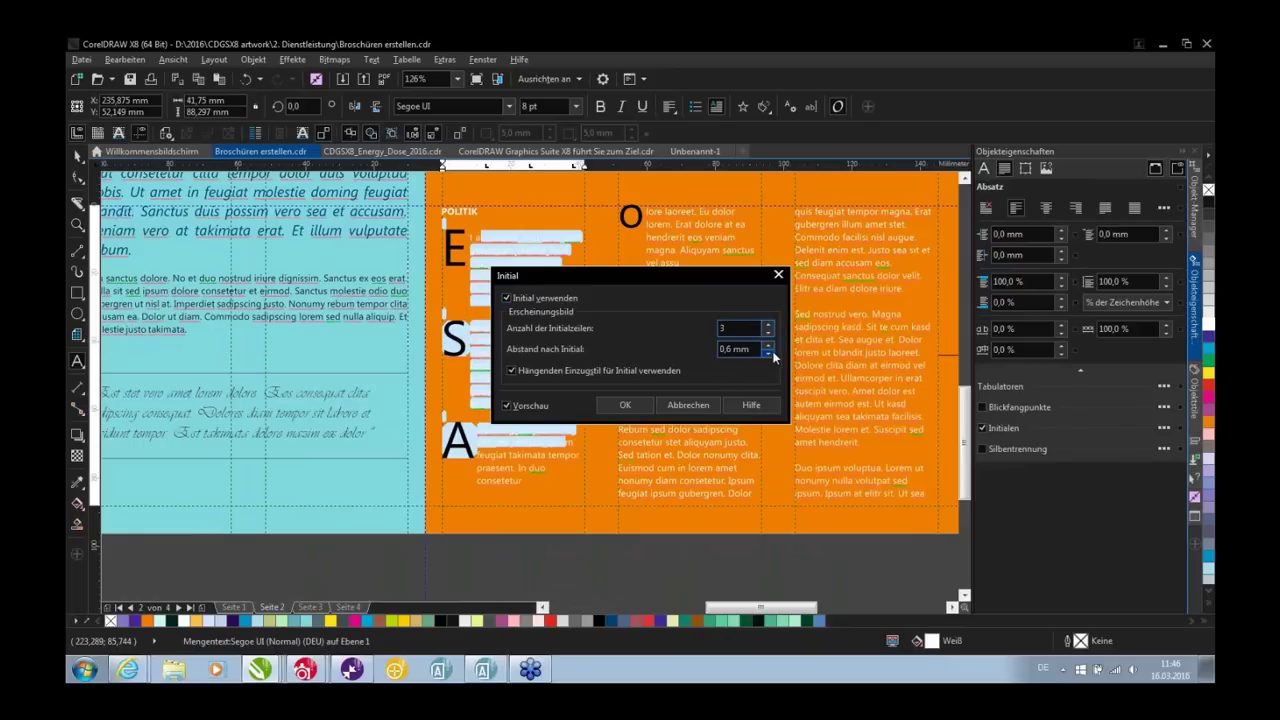
{"action": "left_click", "coordinate": [515, 370]}
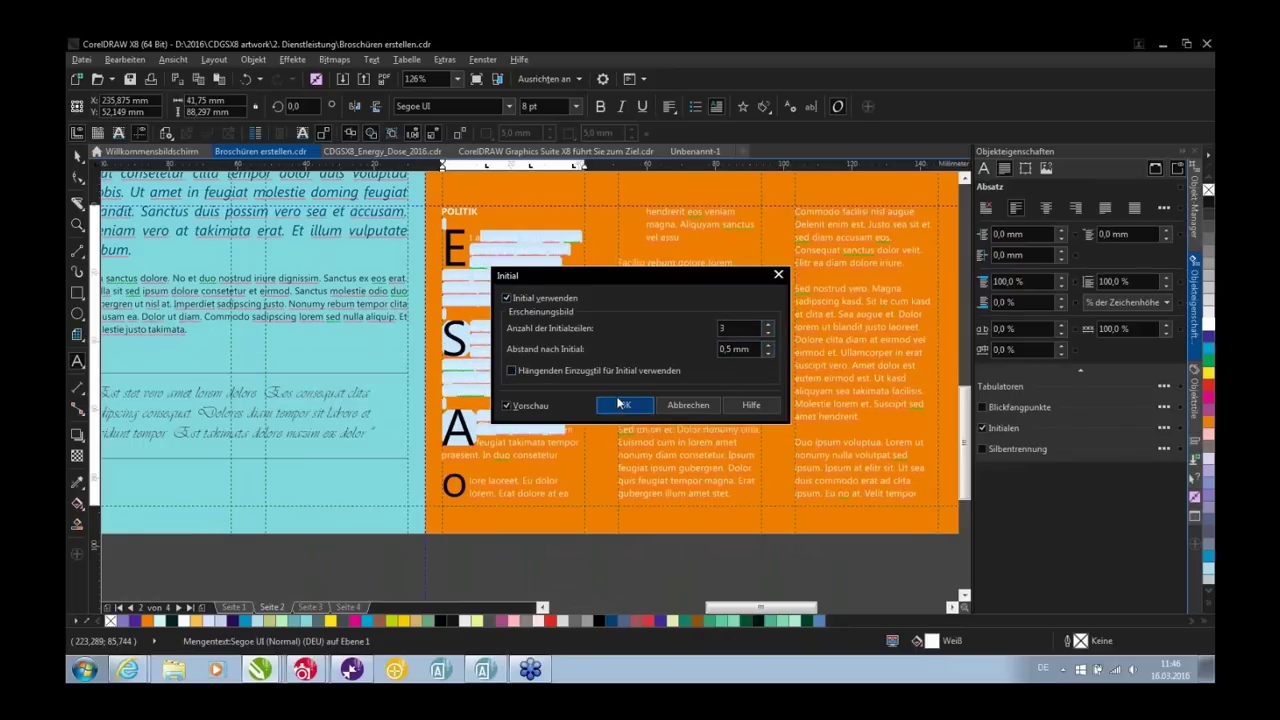
{"action": "left_click", "coordinate": [628, 405]}
Zoom out to the full spread, cycle through open documents, and return to brochure page 1
{"action": "left_click", "coordinate": [456, 79]}
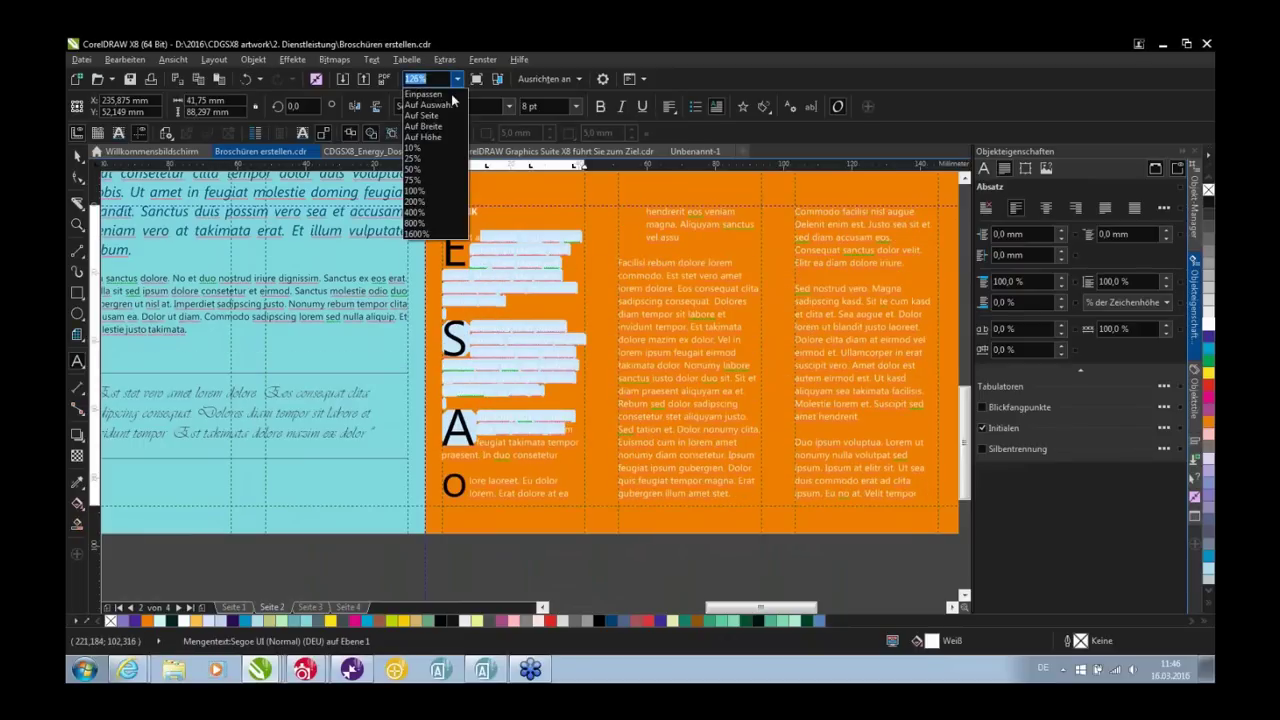
{"action": "left_click", "coordinate": [437, 117]}
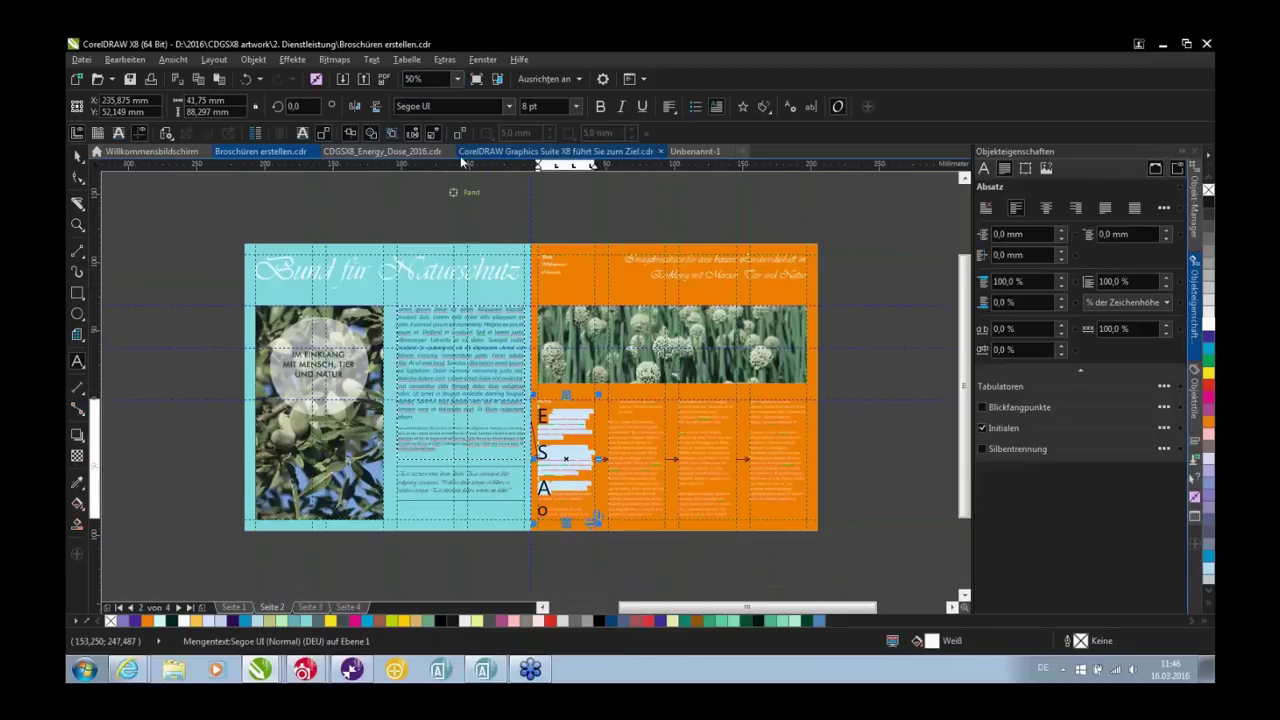
{"action": "left_click", "coordinate": [399, 153]}
{"action": "key", "text": "ctrl+Tab"}
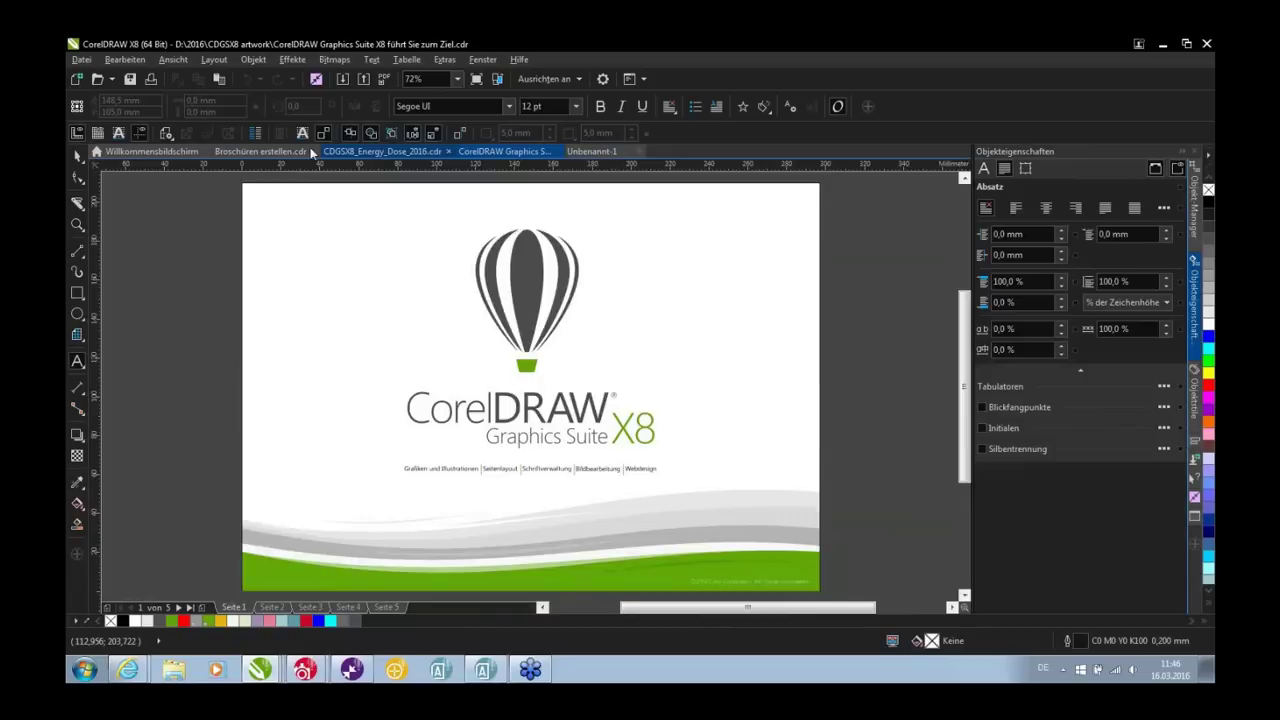
{"action": "key", "text": "ctrl+Tab"}
{"action": "key", "text": "ctrl+Tab"}
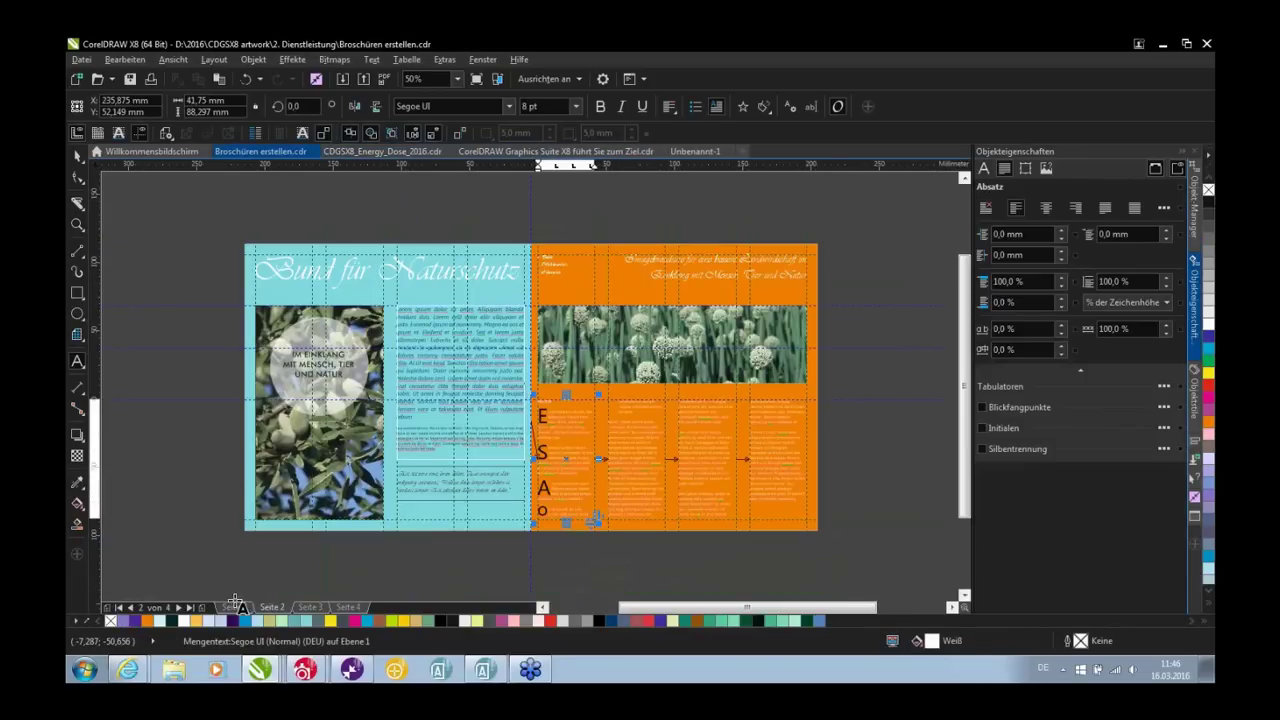
{"action": "left_click", "coordinate": [233, 607]}
Select all the VIELFALT title text and bring up its gradient fill settings
{"action": "left_click", "coordinate": [77, 224]}
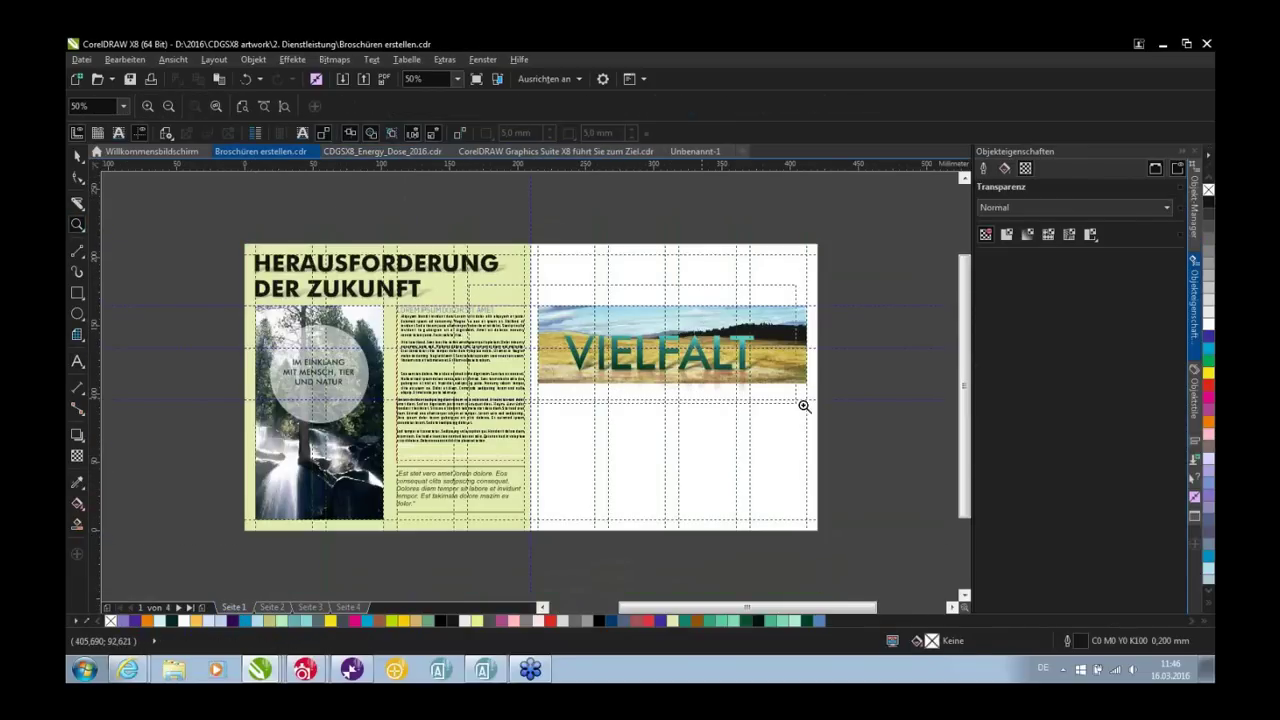
{"action": "left_click_drag", "start_coordinate": [803, 403], "coordinate": [500, 292]}
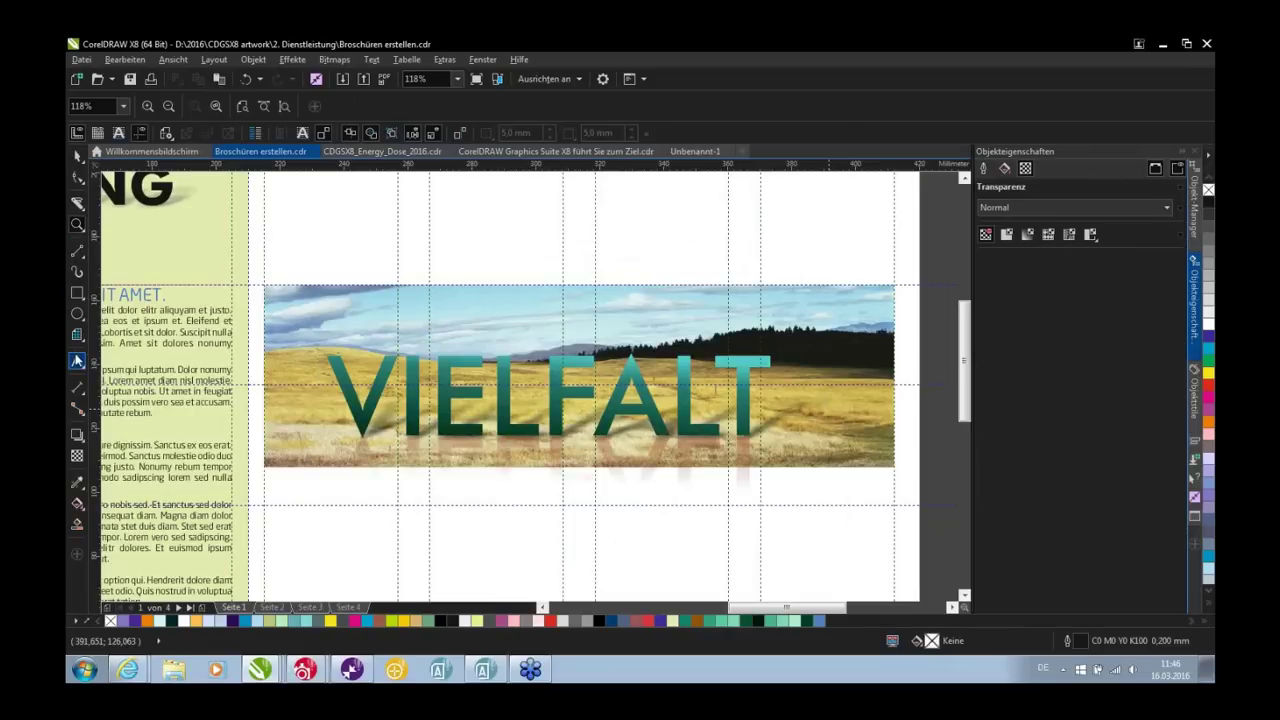
{"action": "double_click", "coordinate": [760, 400]}
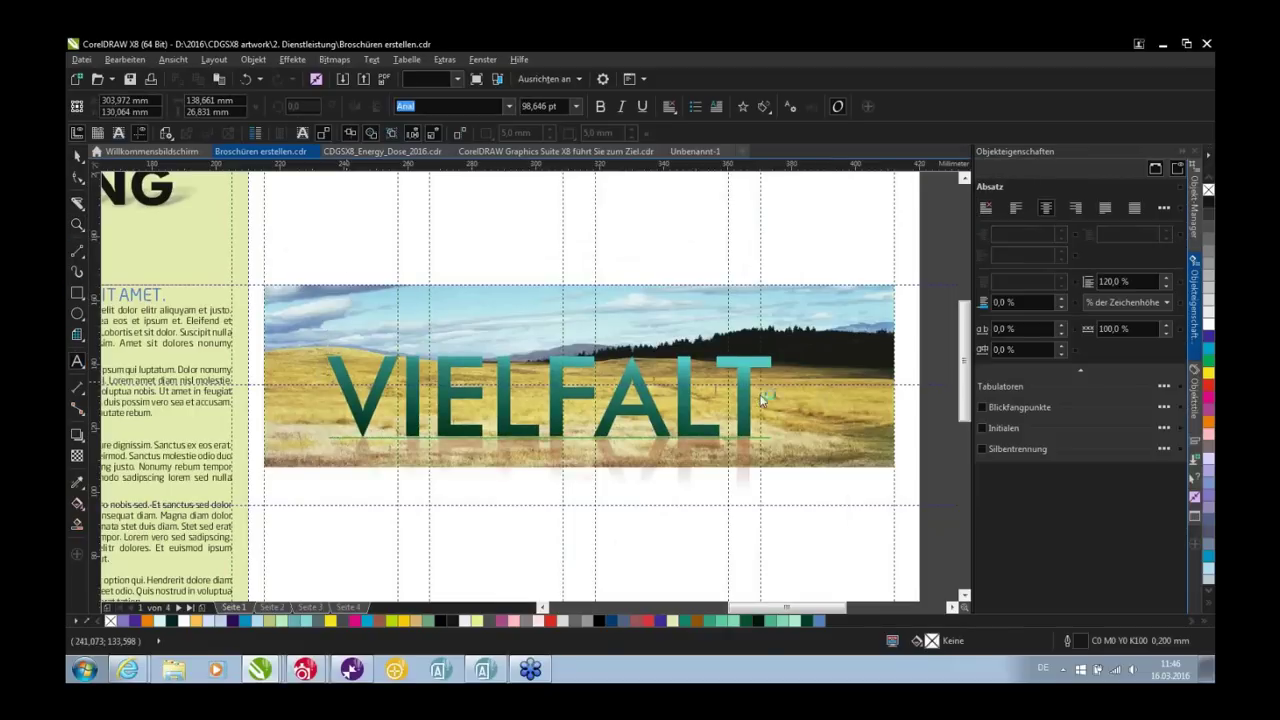
{"action": "key", "text": "ctrl+a"}
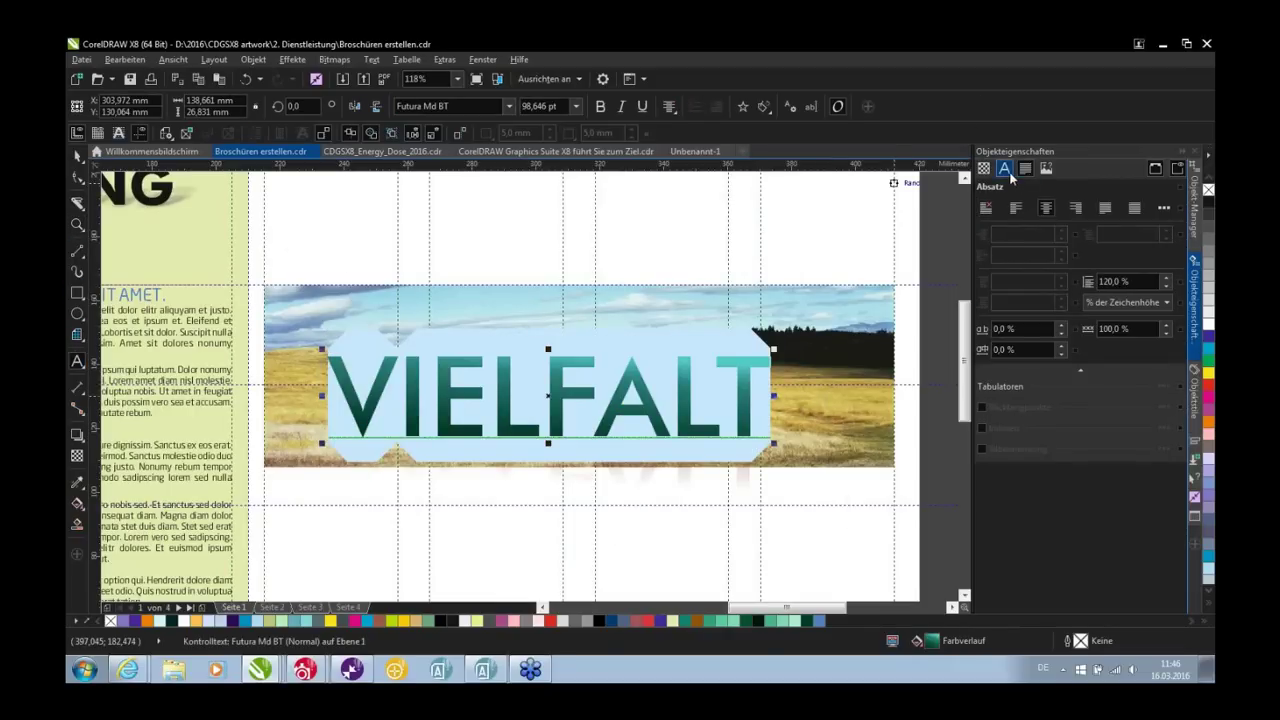
{"action": "left_click", "coordinate": [1005, 168]}
{"action": "left_click", "coordinate": [1164, 277]}
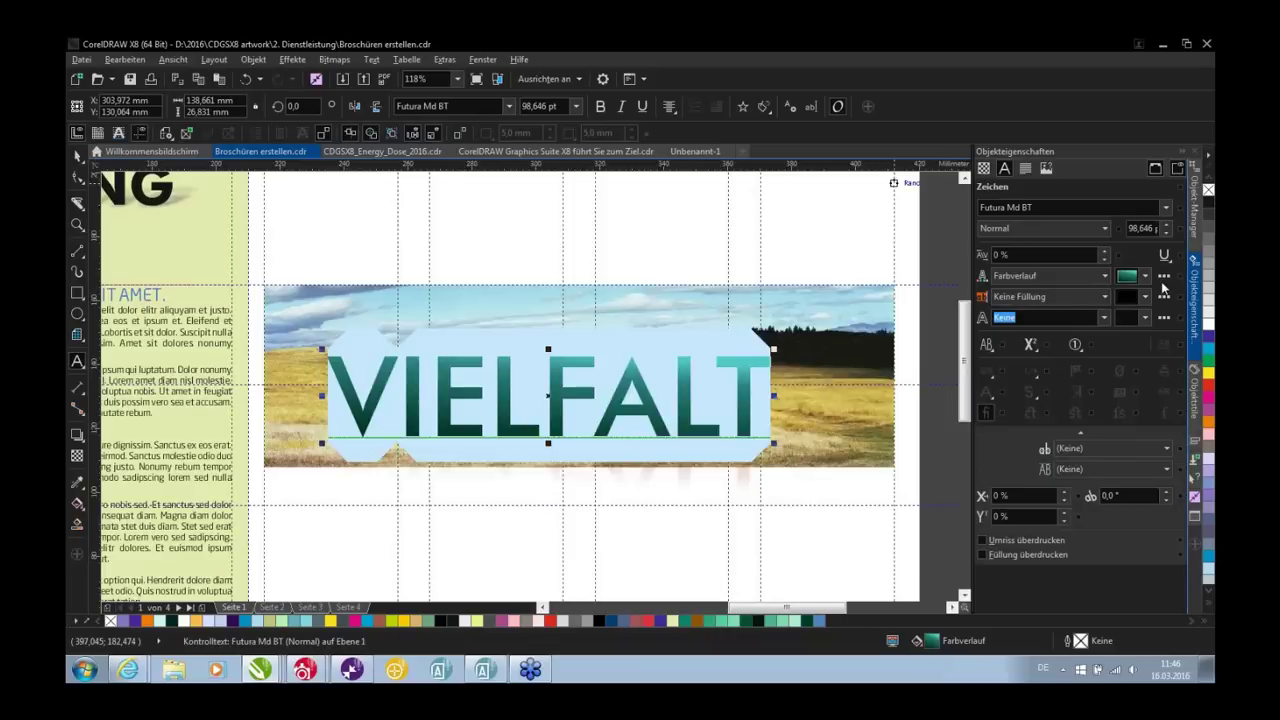
{"action": "left_click_drag", "start_coordinate": [667, 229], "coordinate": [953, 231]}
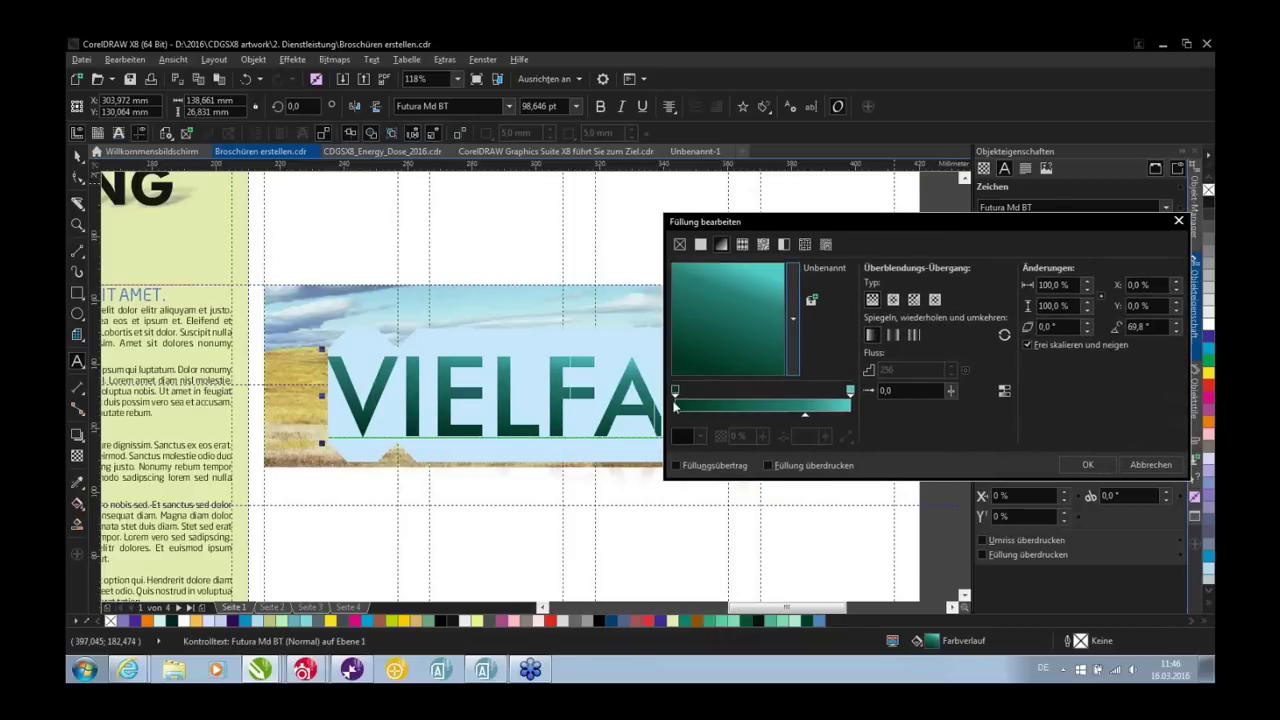
Change the gradient's left node to bright blue, apply it, and go to page 3
{"action": "left_click", "coordinate": [675, 391]}
{"action": "left_click", "coordinate": [700, 435]}
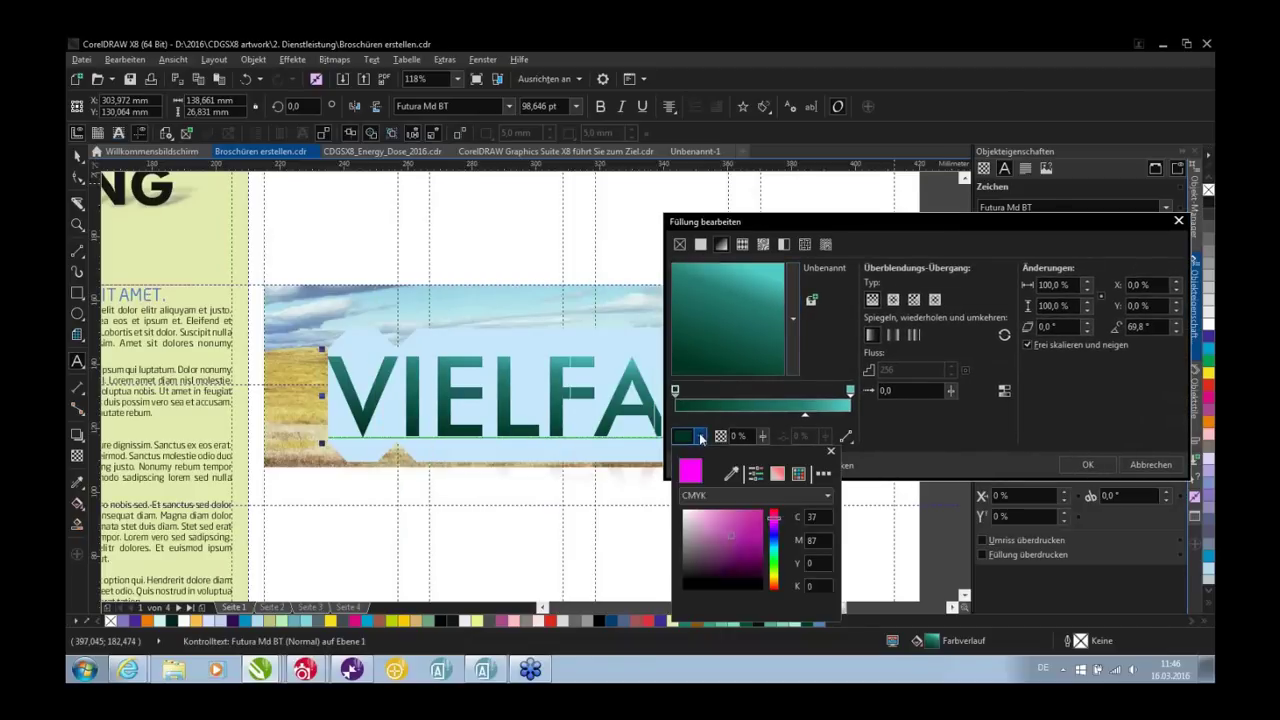
{"action": "left_click", "coordinate": [773, 541]}
{"action": "left_click", "coordinate": [750, 536]}
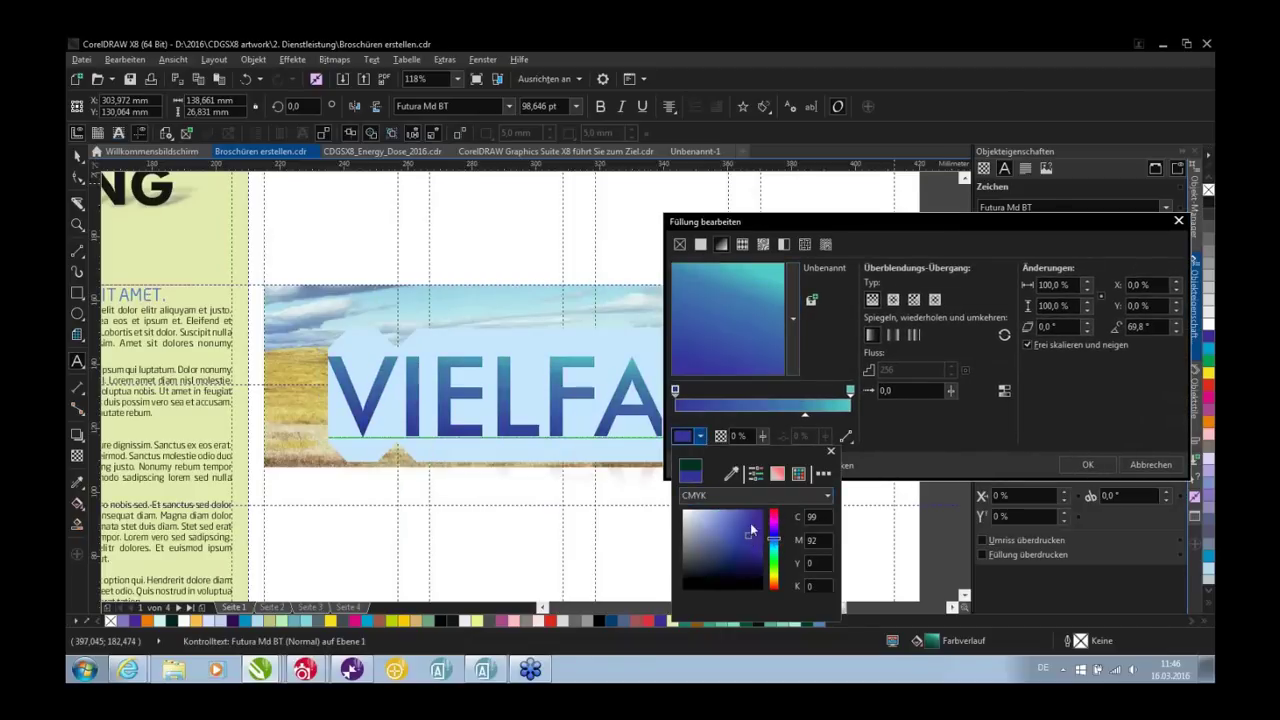
{"action": "left_click", "coordinate": [1088, 464]}
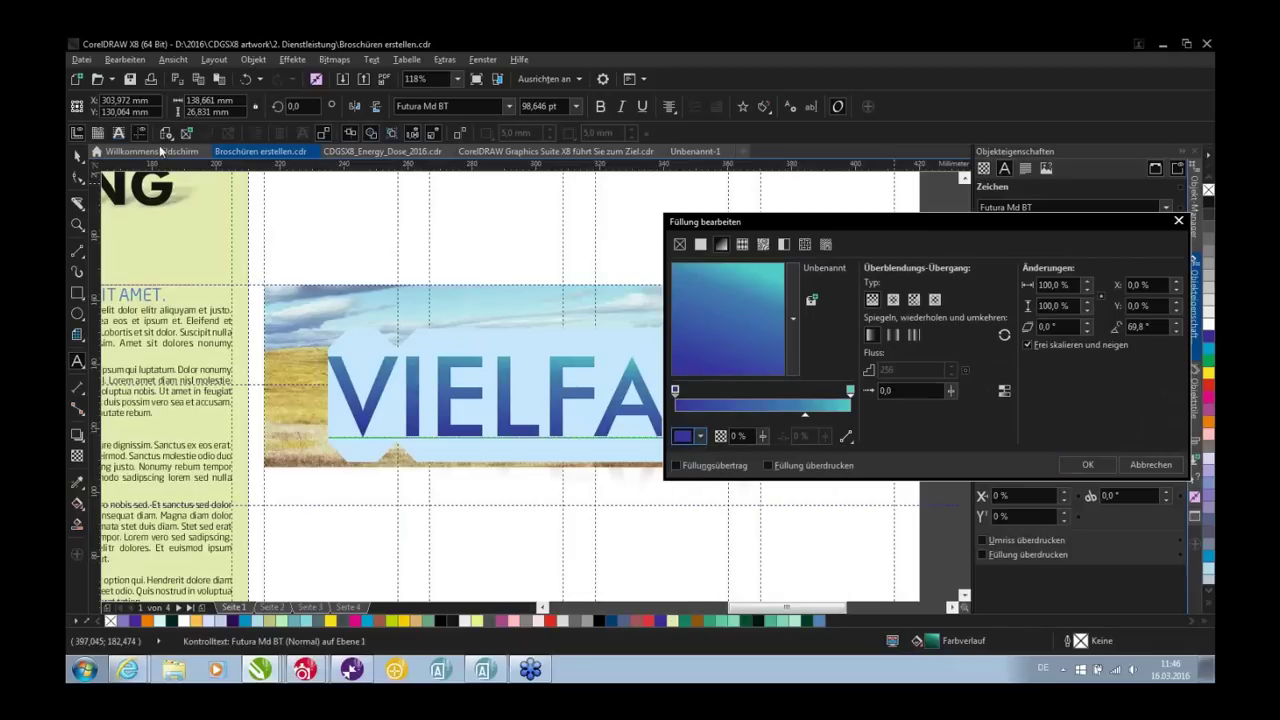
{"action": "left_click", "coordinate": [1088, 464]}
{"action": "left_click", "coordinate": [77, 157]}
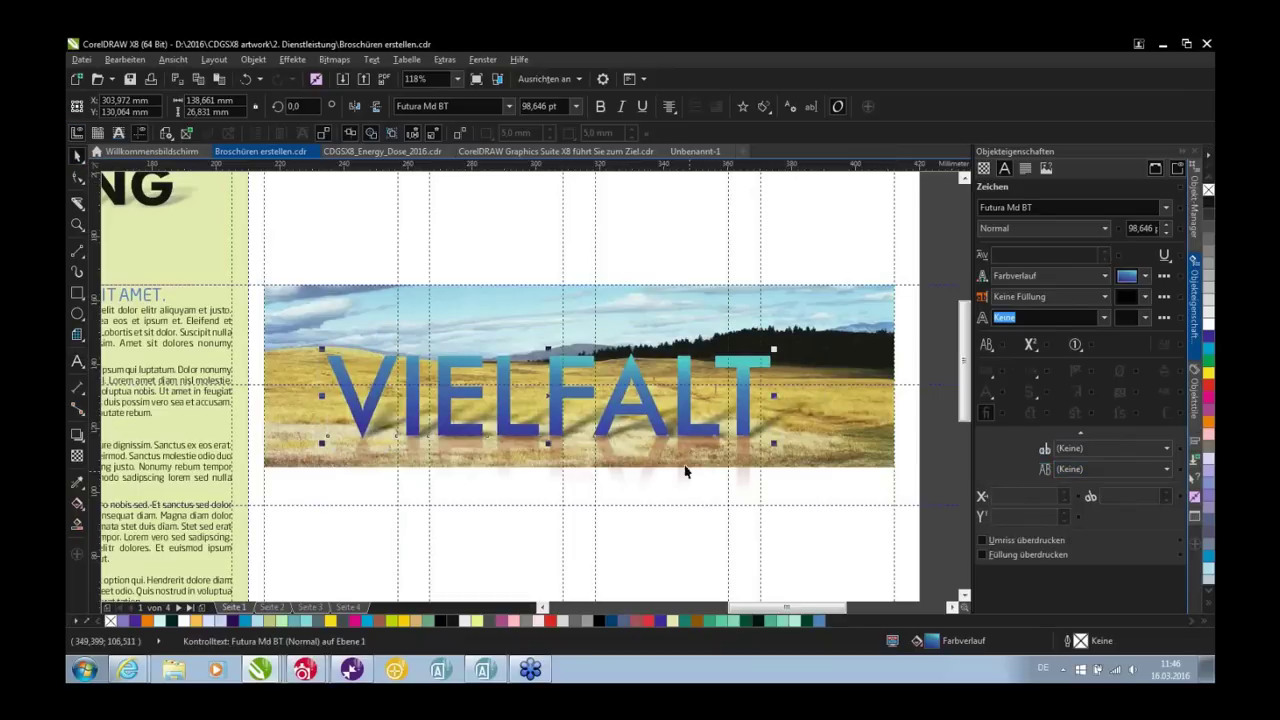
{"action": "left_click", "coordinate": [310, 607]}
Zoom to 50% to show page 3's spread, select the NATUR photo, and switch to Corel CONNECT
{"action": "left_click", "coordinate": [457, 79]}
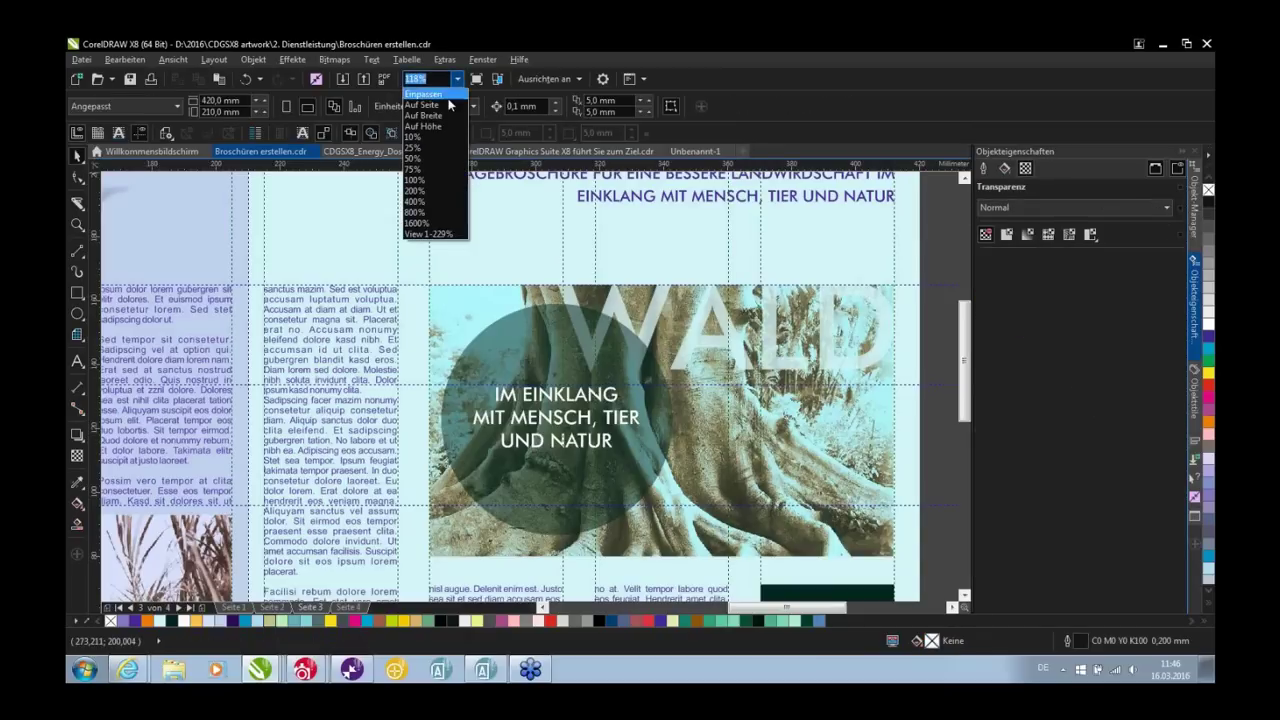
{"action": "type", "text": "50"}
{"action": "key", "text": "Return"}
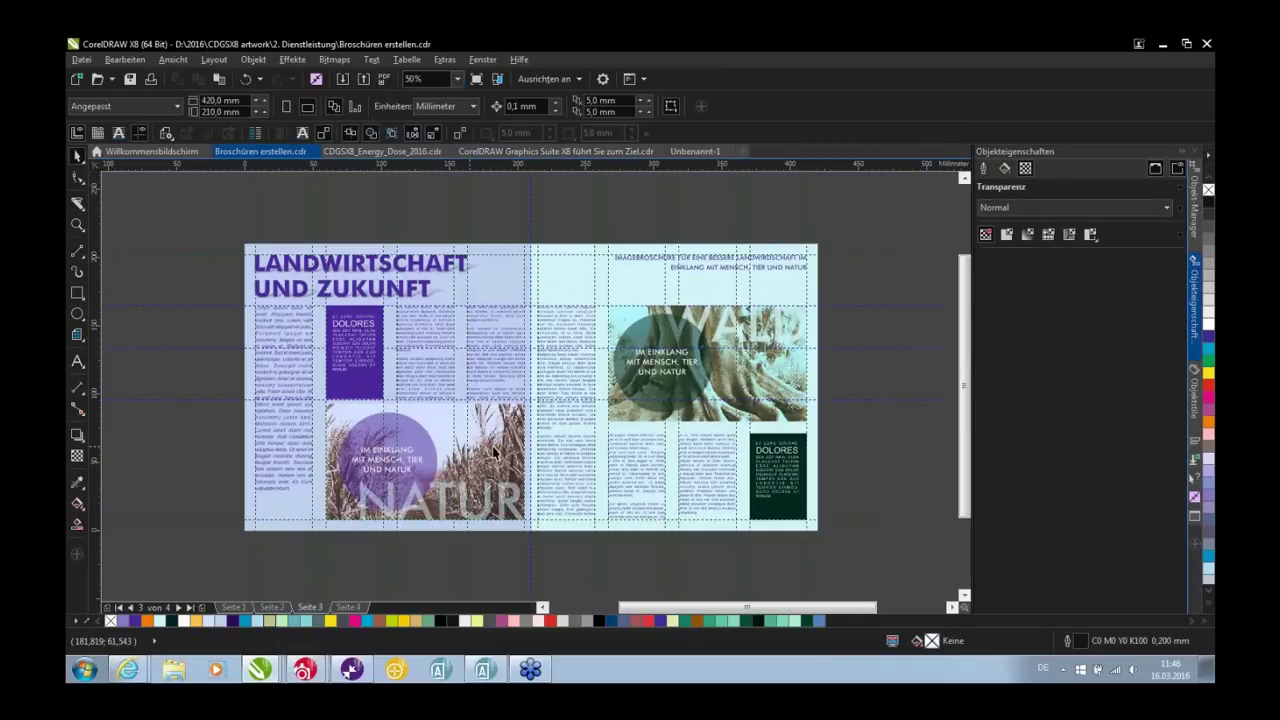
{"action": "left_click", "coordinate": [493, 448]}
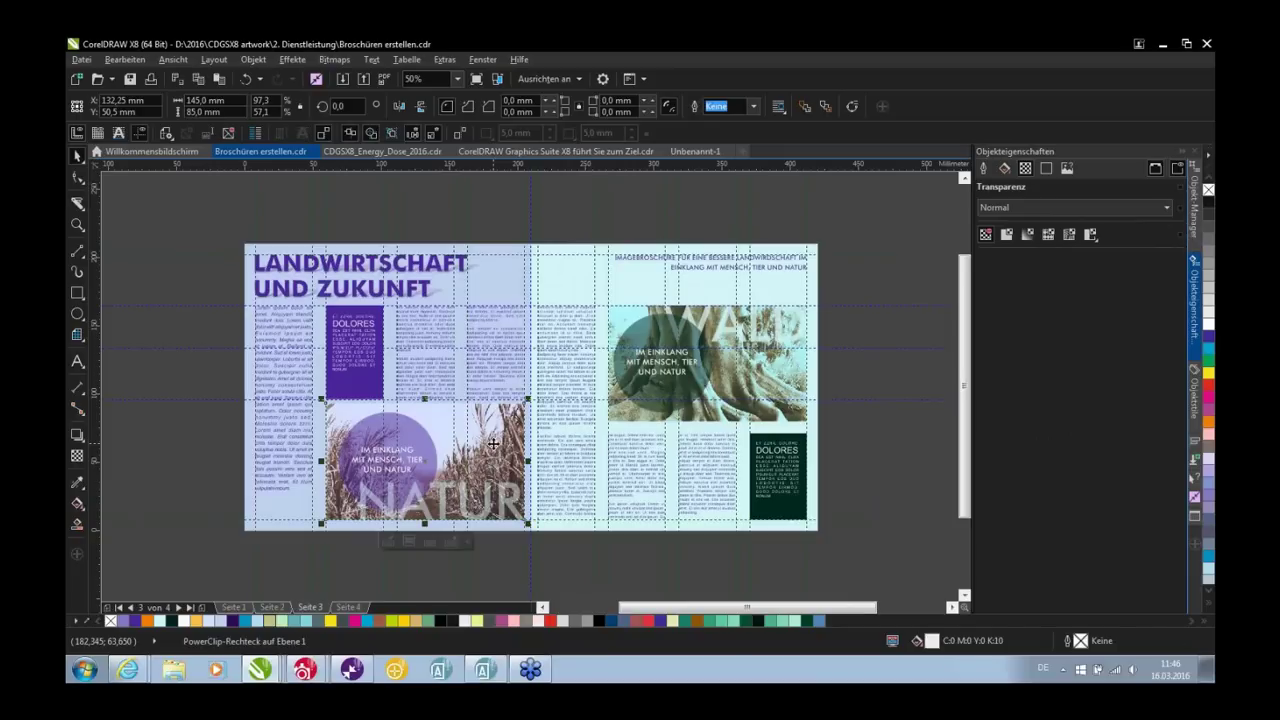
{"action": "left_click", "coordinate": [355, 672]}
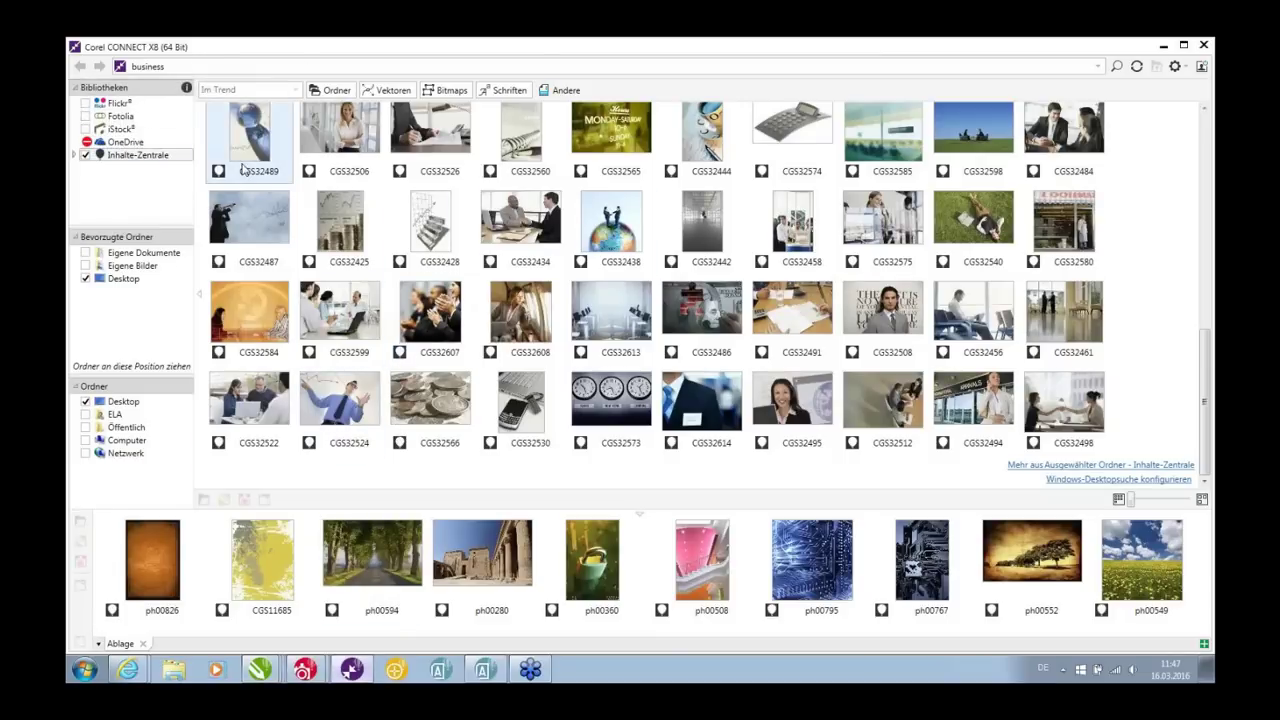
{"action": "mouse_move", "coordinate": [962, 395]}
{"action": "left_mouse_down"}
{"action": "mouse_move", "coordinate": [830, 515]}
{"action": "mouse_move", "coordinate": [953, 390]}
{"action": "left_mouse_up"}
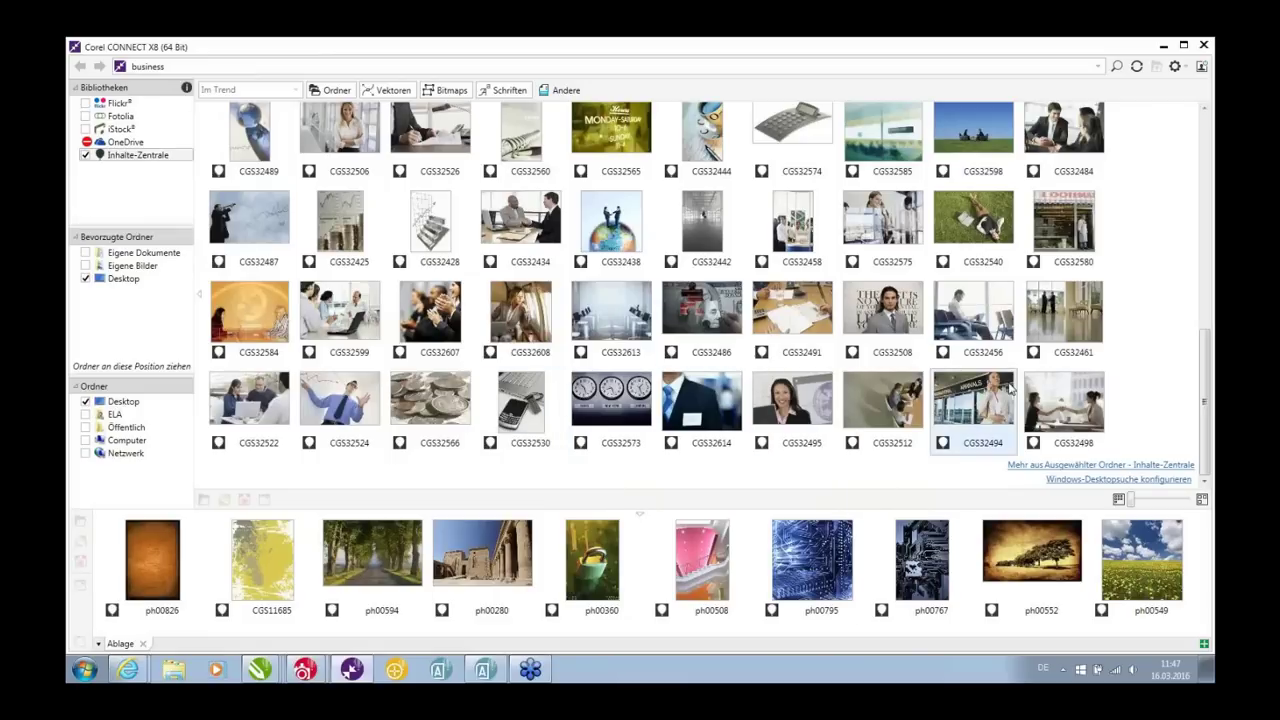
{"action": "mouse_move", "coordinate": [965, 585]}
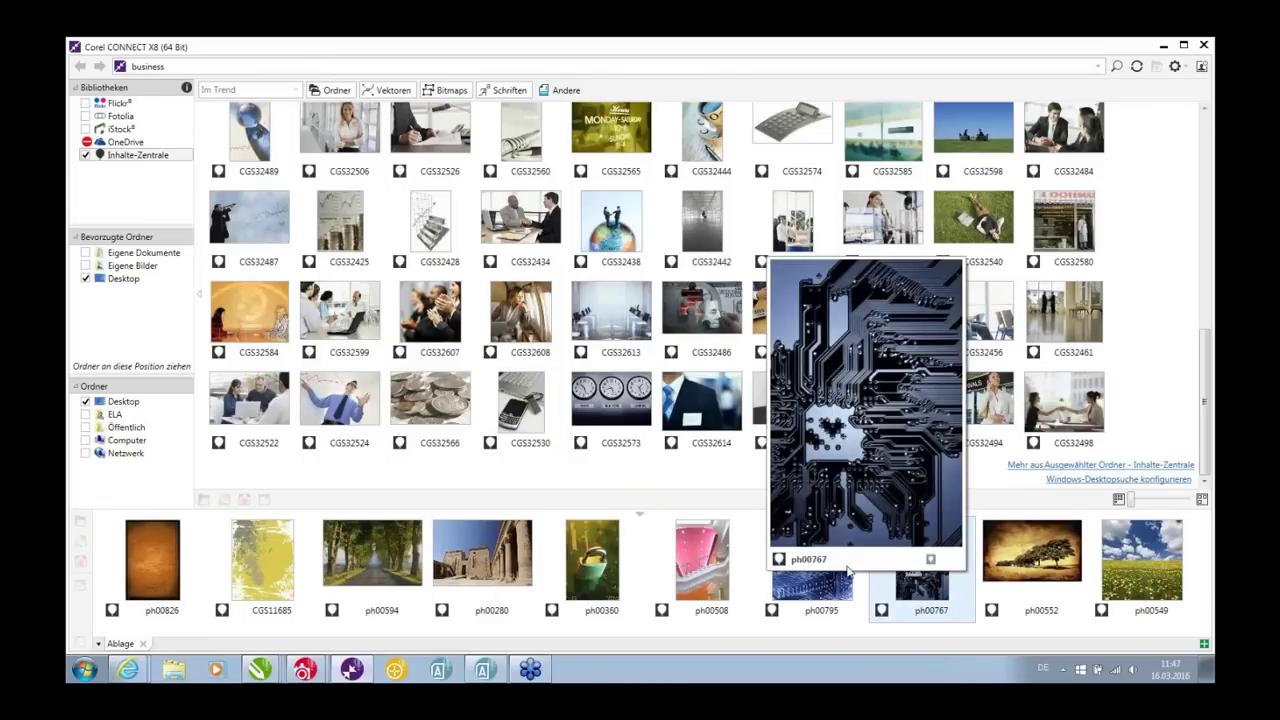
{"action": "mouse_move", "coordinate": [414, 567]}
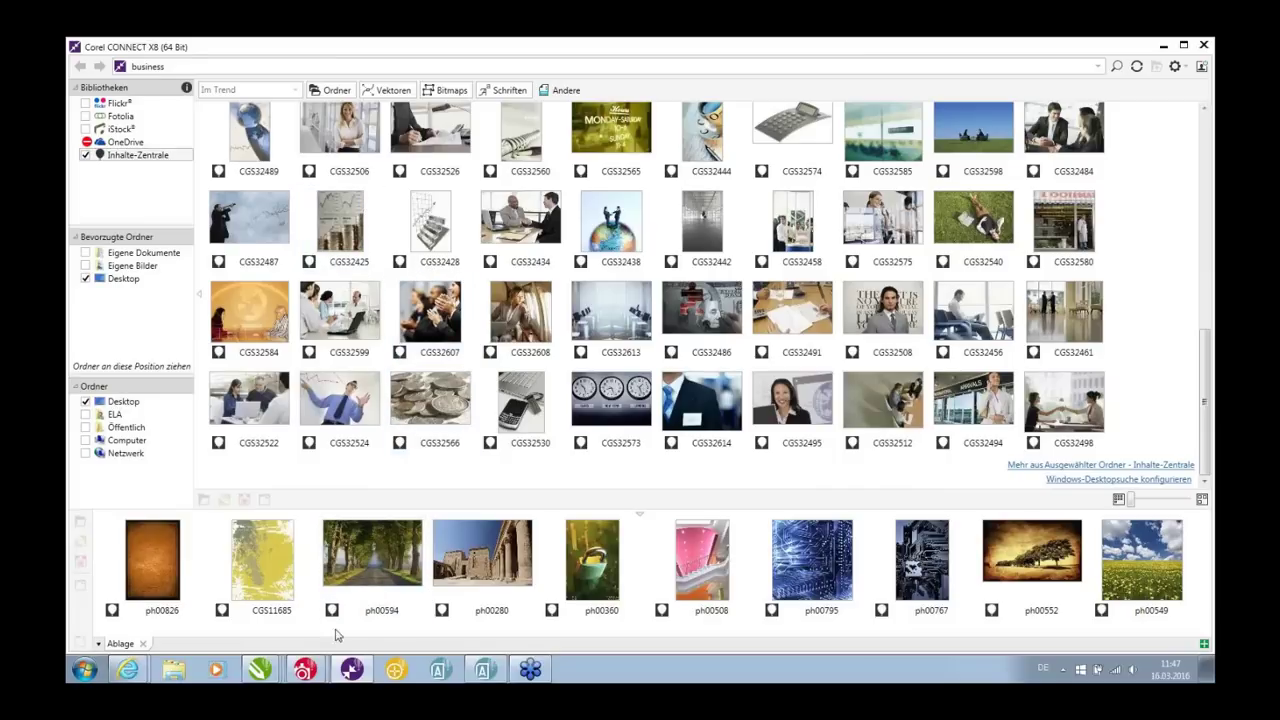
{"action": "mouse_move", "coordinate": [258, 672]}
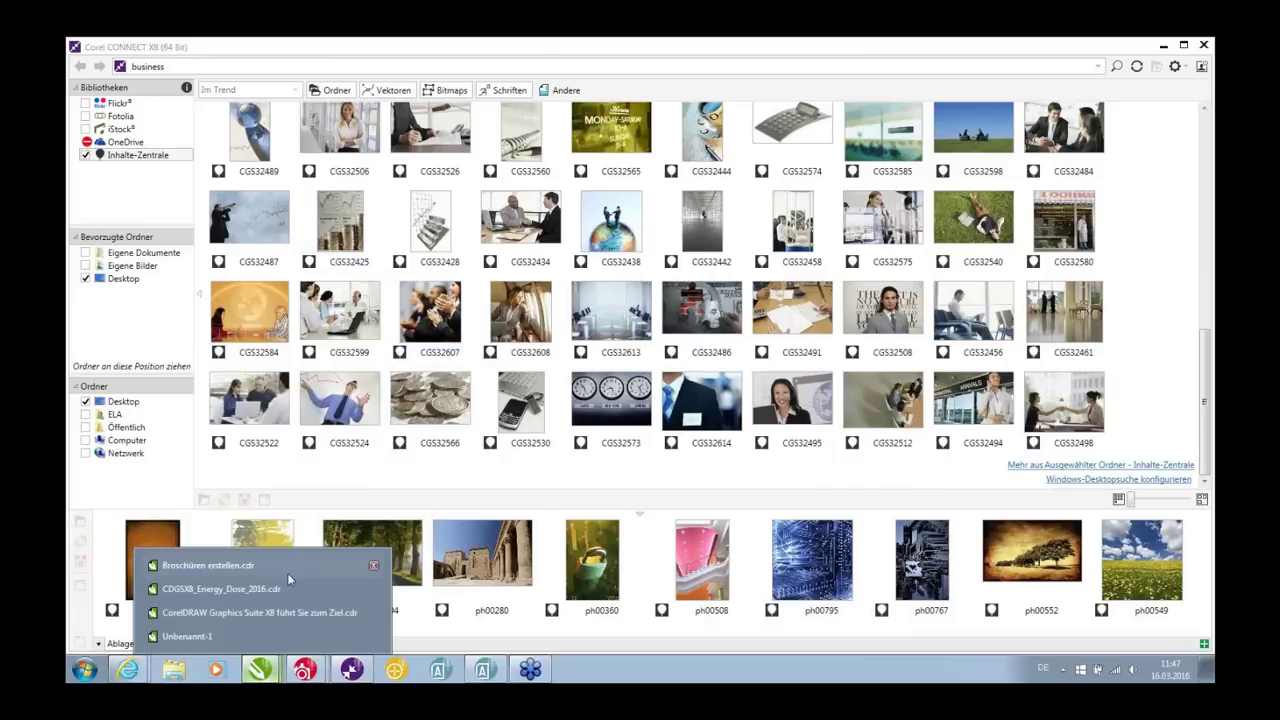
Return to Broschüren erstellen.cdr, open the Ablage tray docker, and go via page 2 to page 1
{"action": "left_click", "coordinate": [208, 565]}
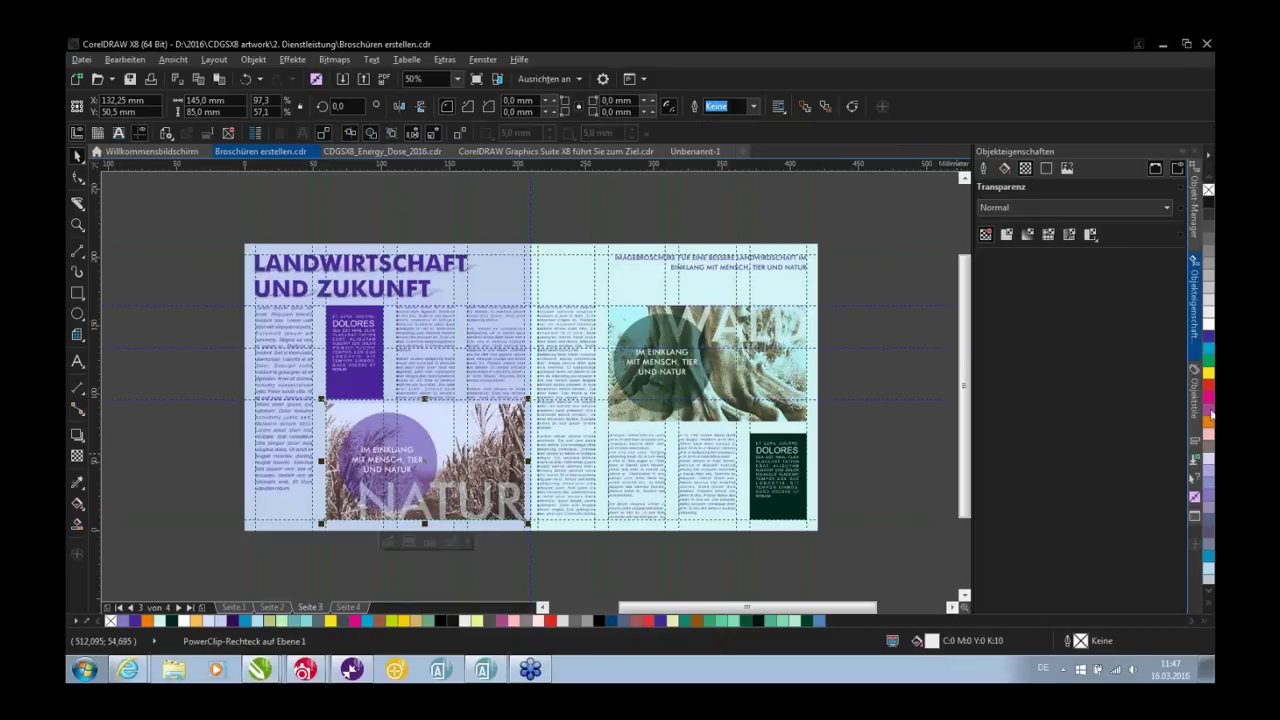
{"action": "left_click", "coordinate": [1195, 498]}
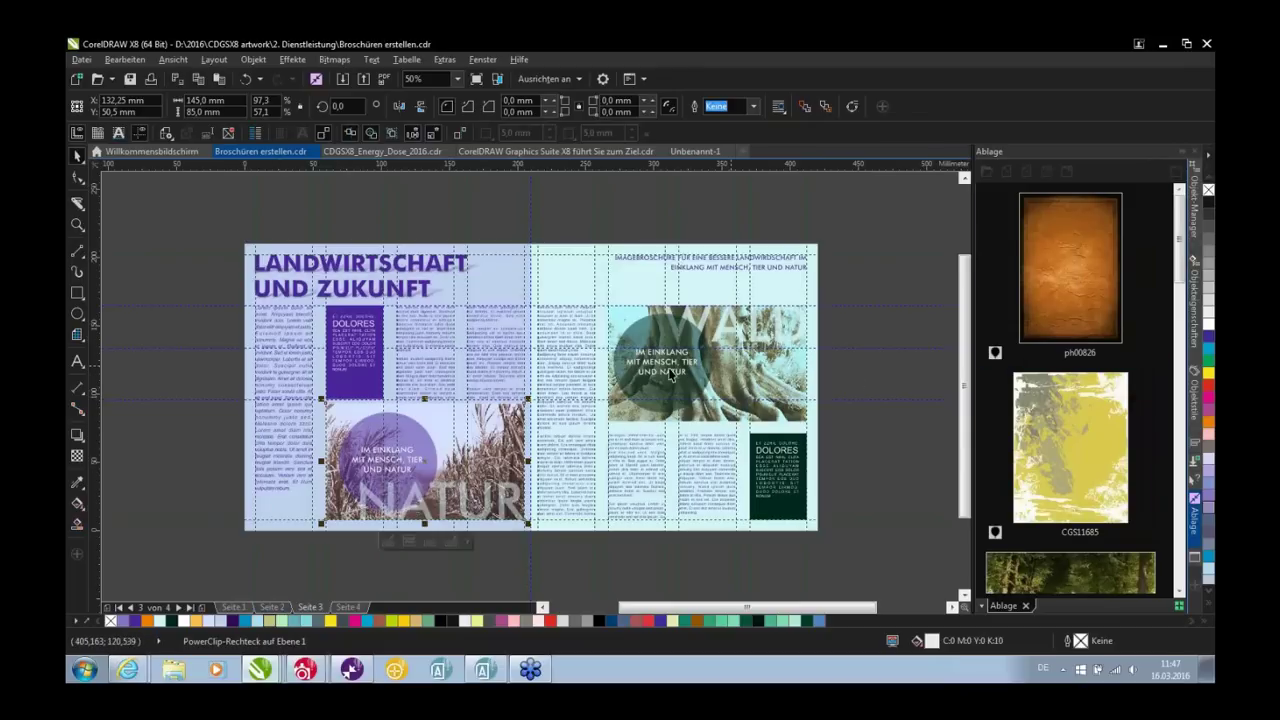
{"action": "left_click", "coordinate": [290, 606]}
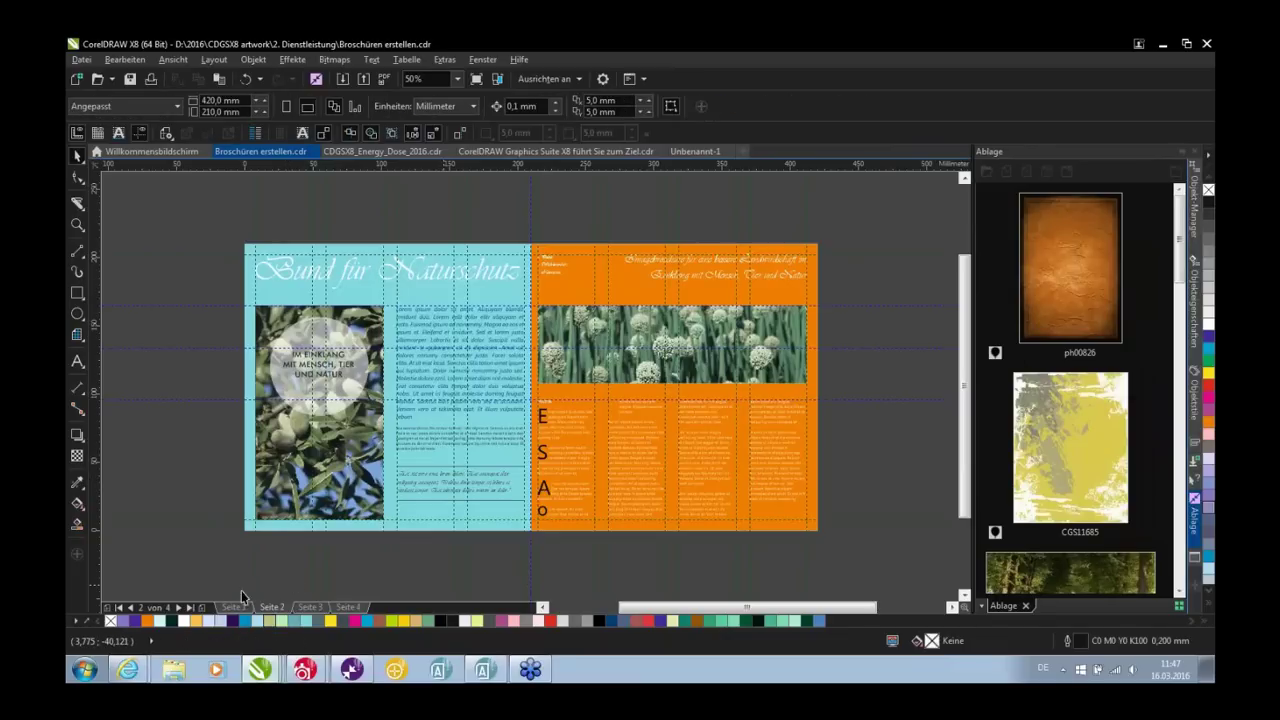
{"action": "left_click", "coordinate": [250, 607]}
Select the waterfall PowerClip frame, open its contents, and select the waterfall bitmap inside
{"action": "left_click", "coordinate": [343, 504]}
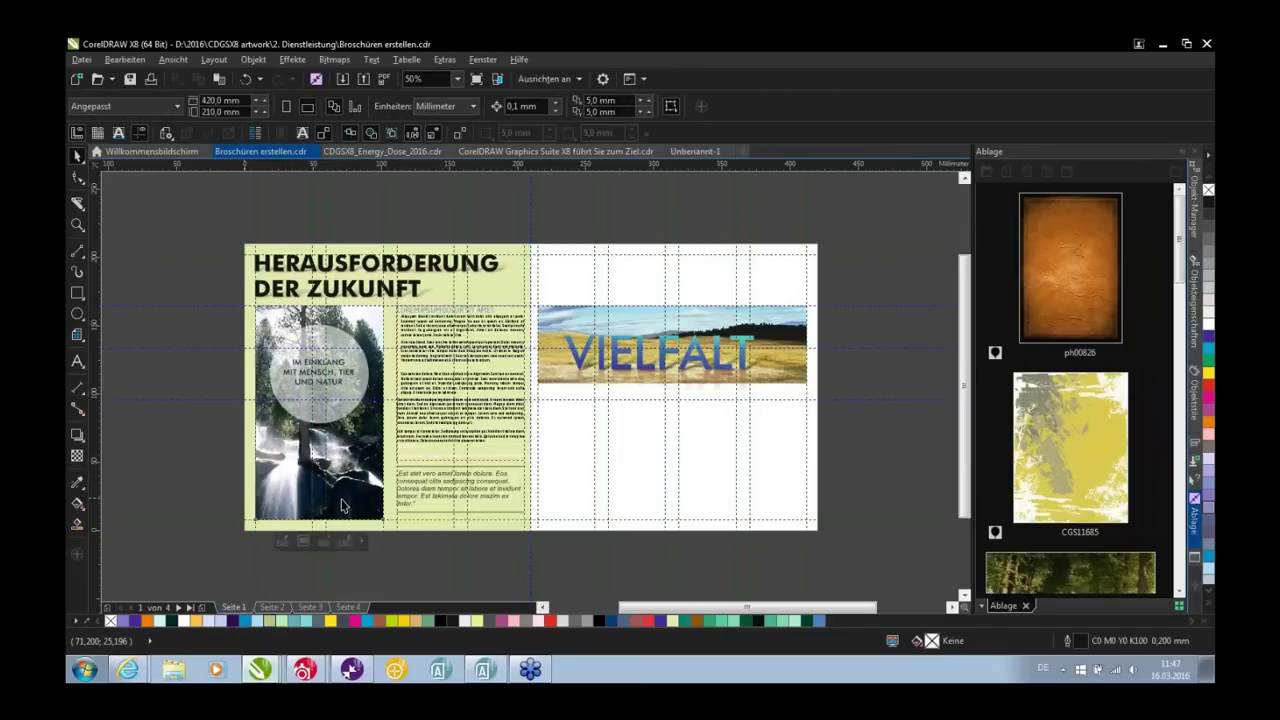
{"action": "left_click", "coordinate": [282, 542]}
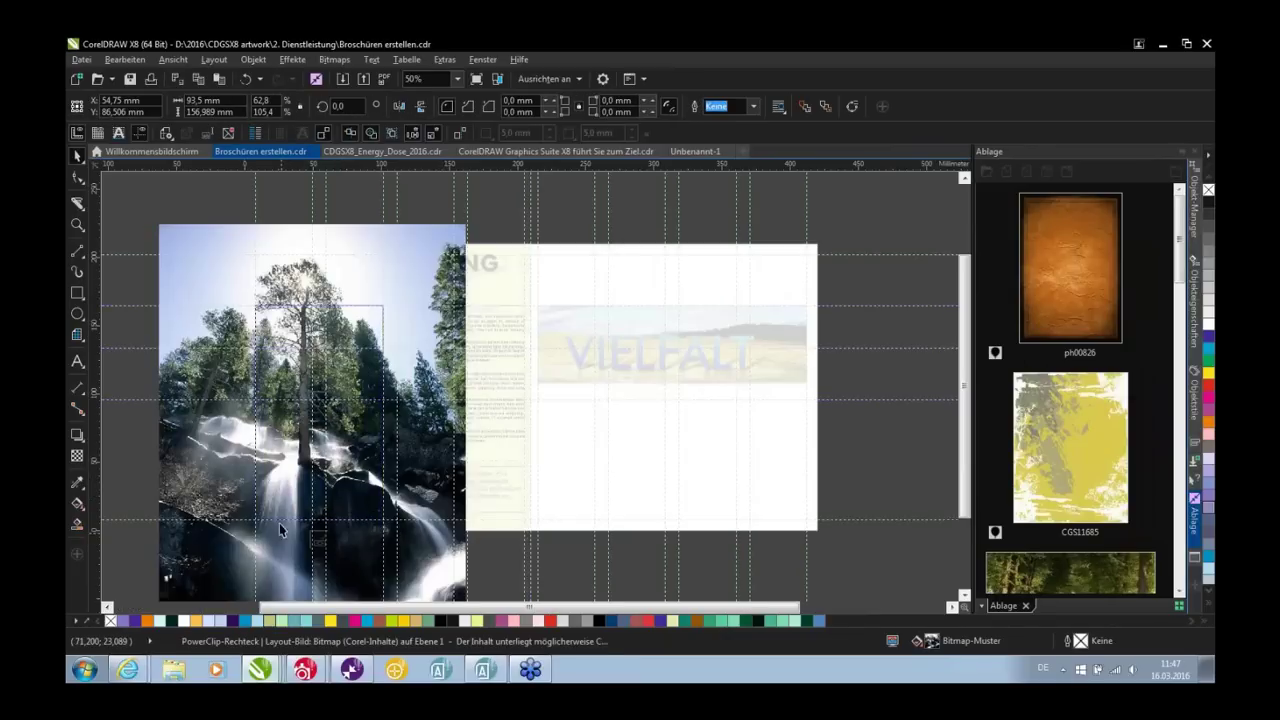
{"action": "left_click", "coordinate": [426, 250]}
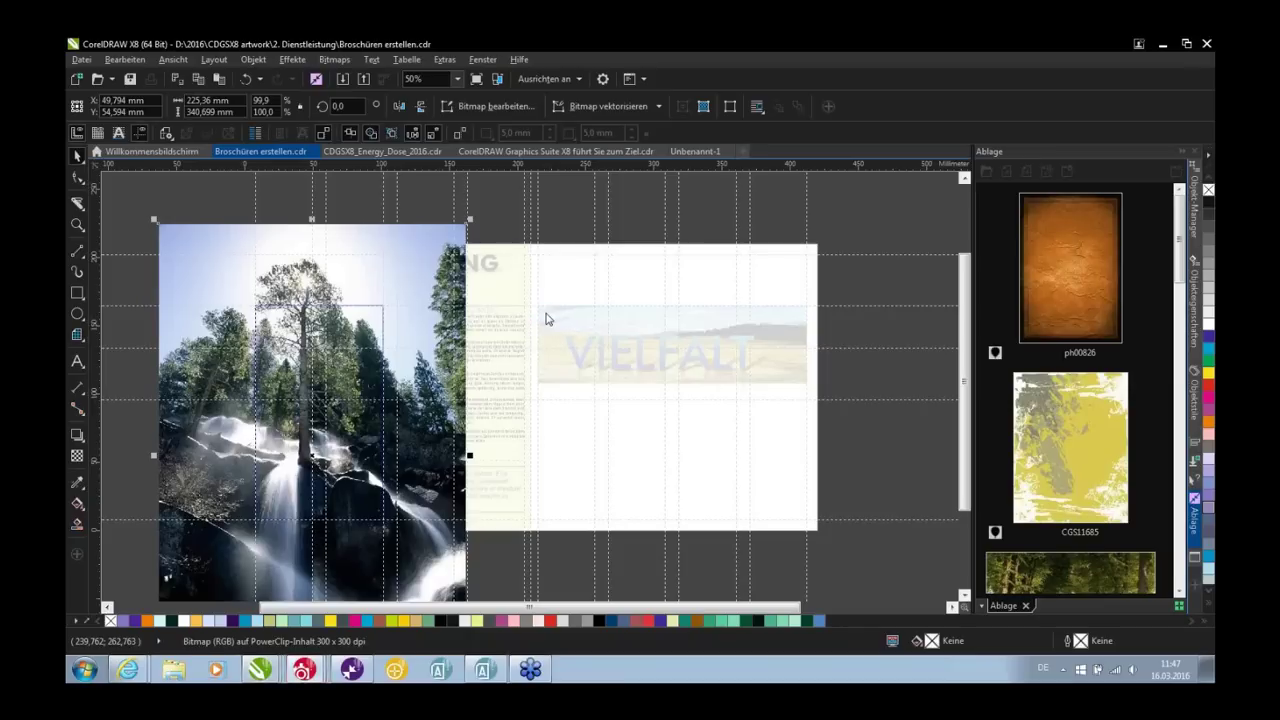
Apply the Effekte > Kamera > Zeitmaschine sepia 1875 albumin preset to the waterfall photo
{"action": "left_click", "coordinate": [515, 132]}
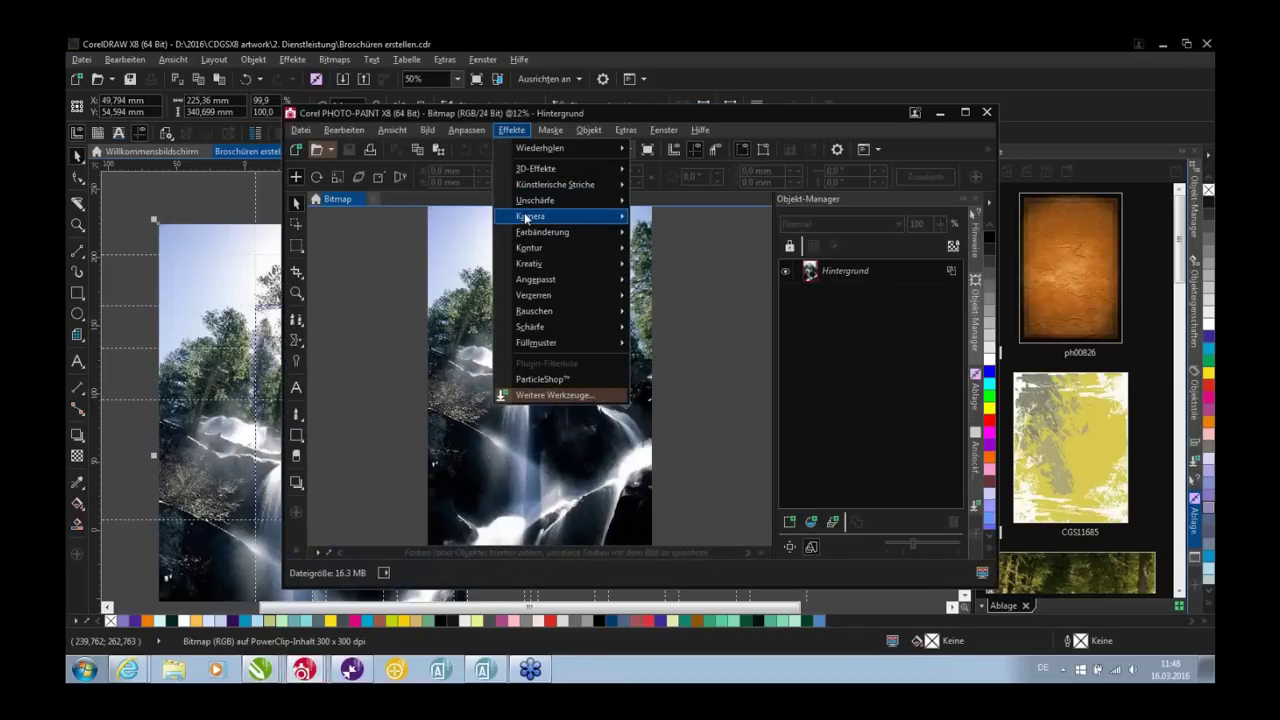
{"action": "mouse_move", "coordinate": [527, 218]}
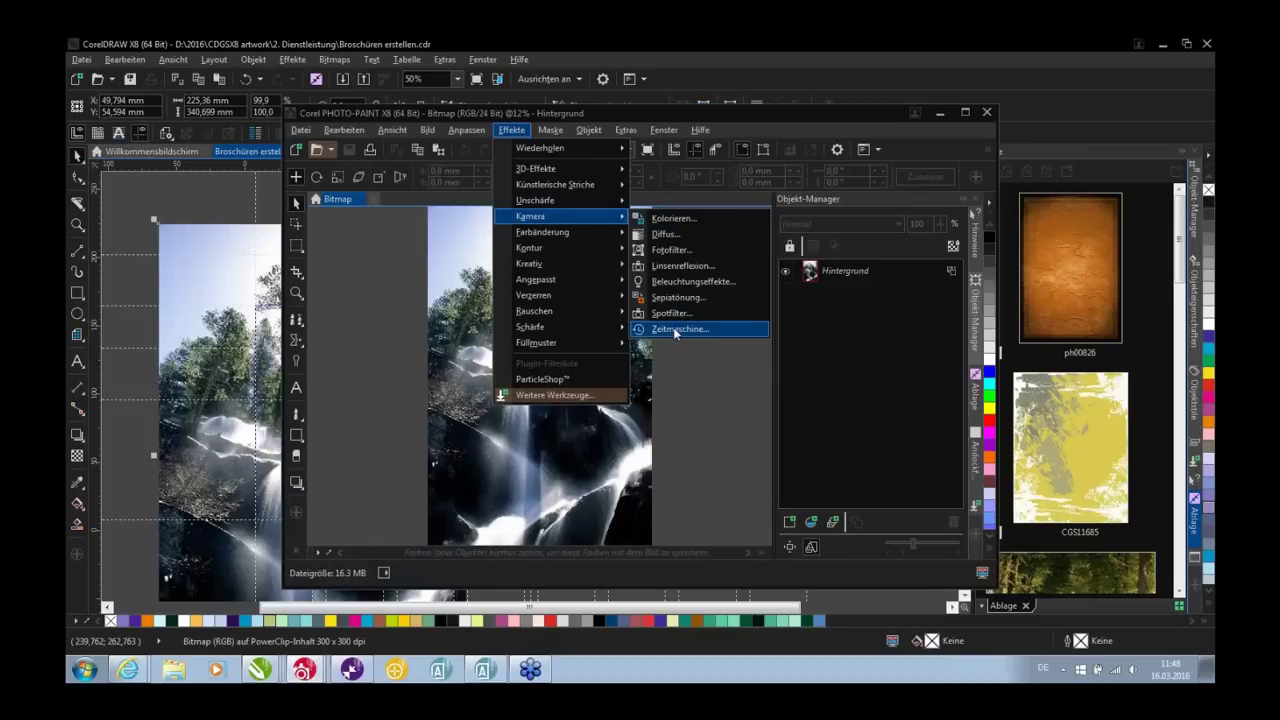
{"action": "left_click", "coordinate": [703, 321]}
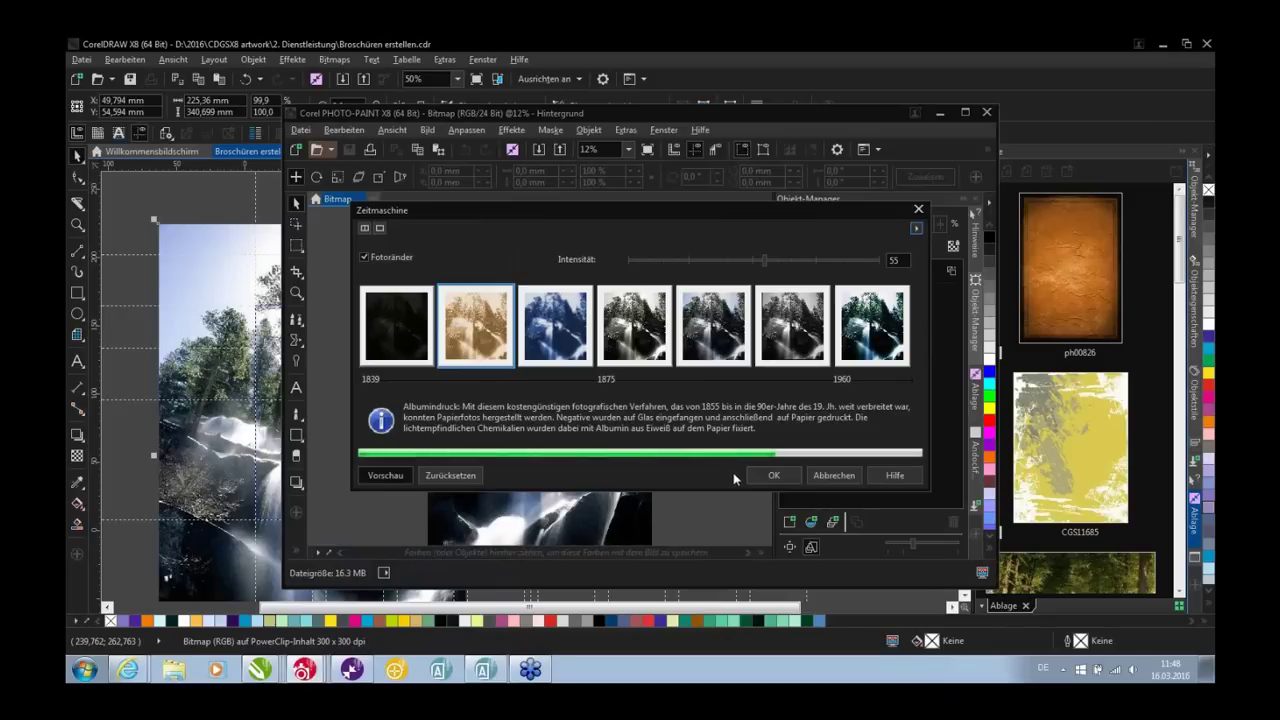
{"action": "left_click", "coordinate": [772, 475]}
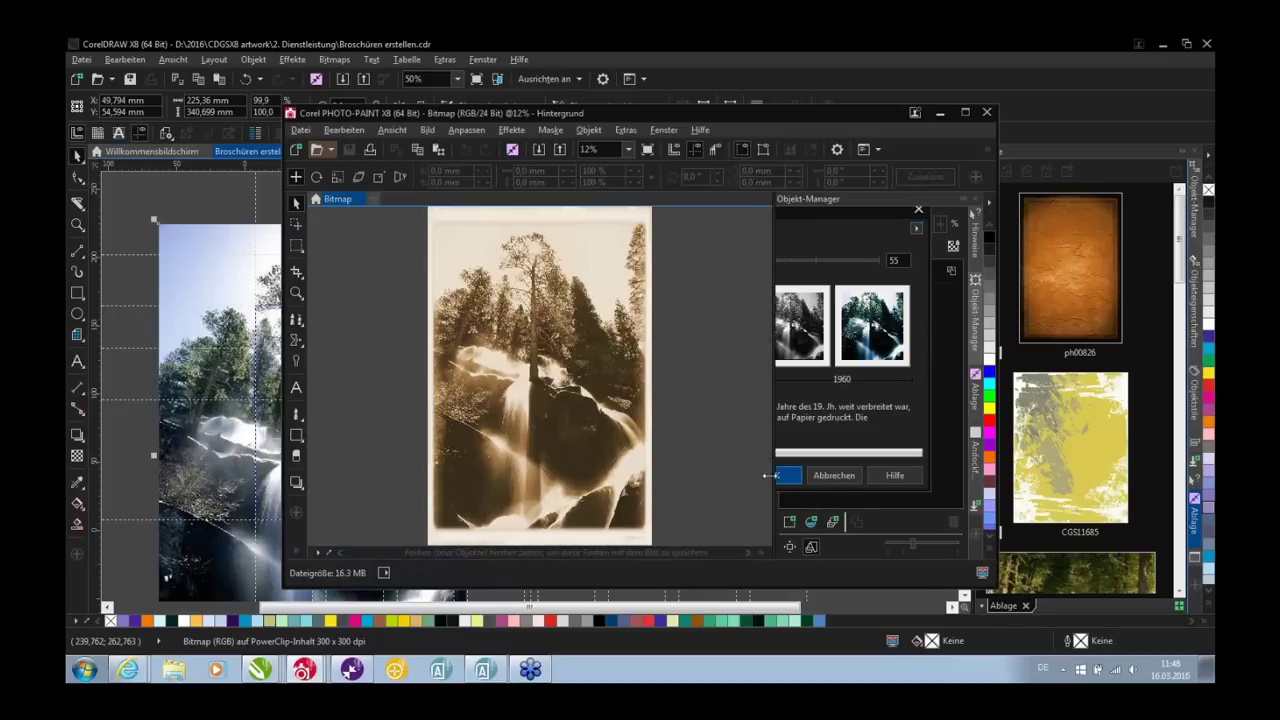
End the edit session, save the changes into the bitmap, and close PHOTO-PAINT
{"action": "left_click", "coordinate": [965, 113]}
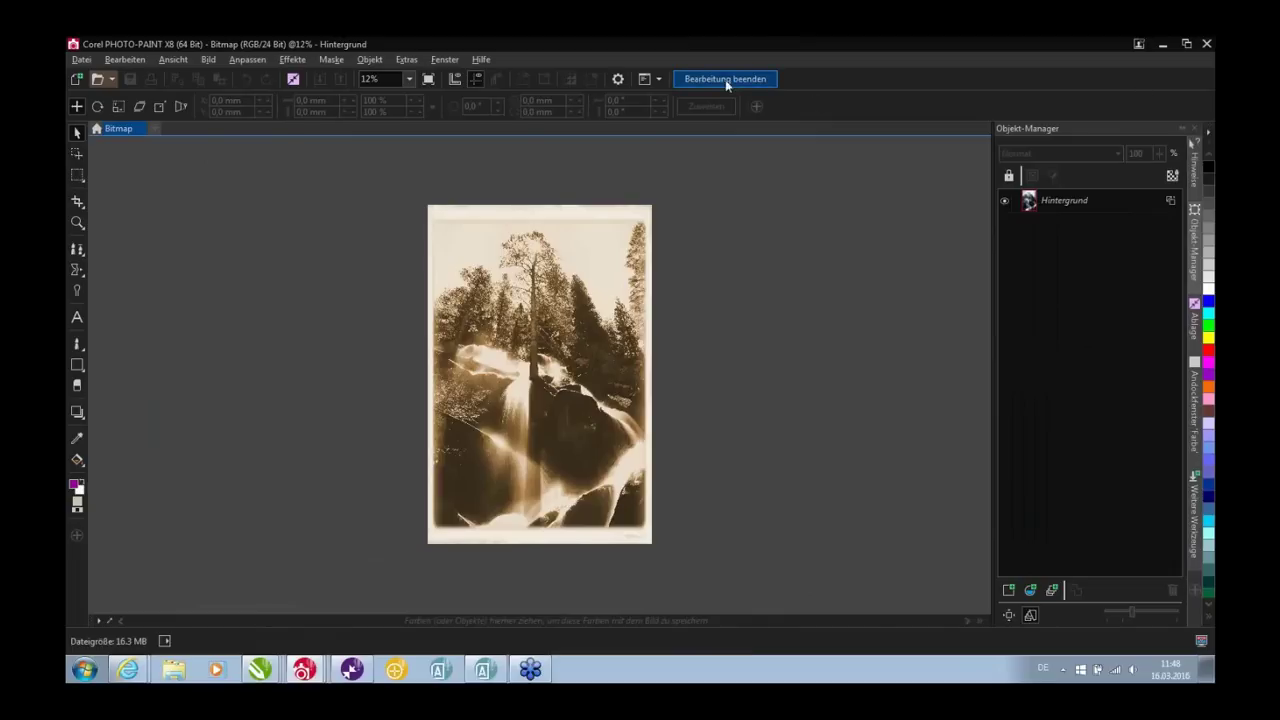
{"action": "left_click", "coordinate": [727, 81]}
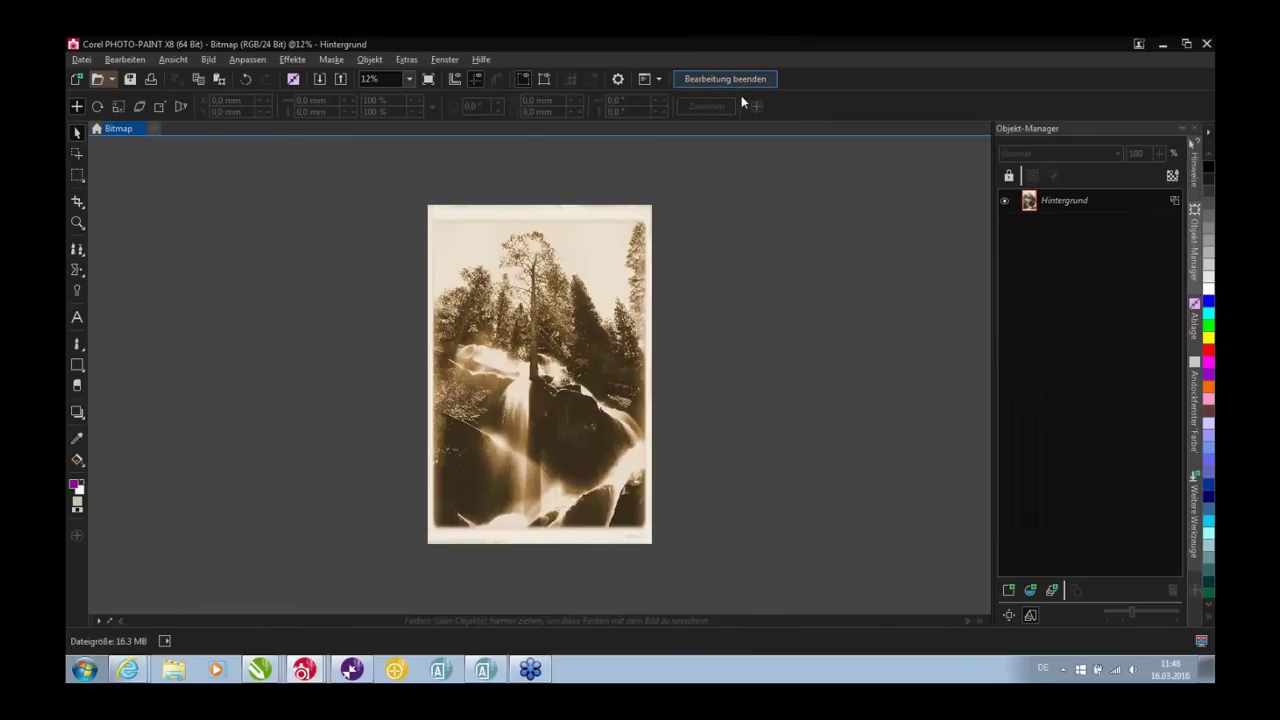
{"action": "left_click", "coordinate": [764, 80]}
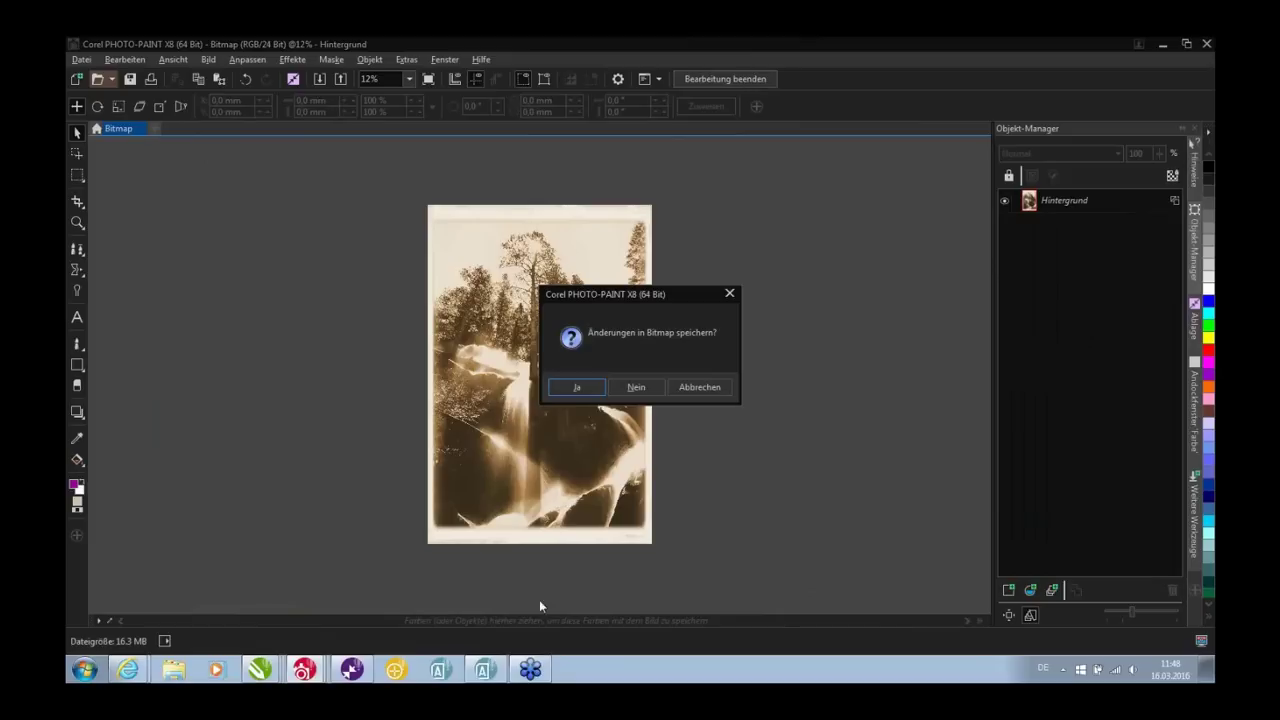
{"action": "left_click", "coordinate": [578, 388]}
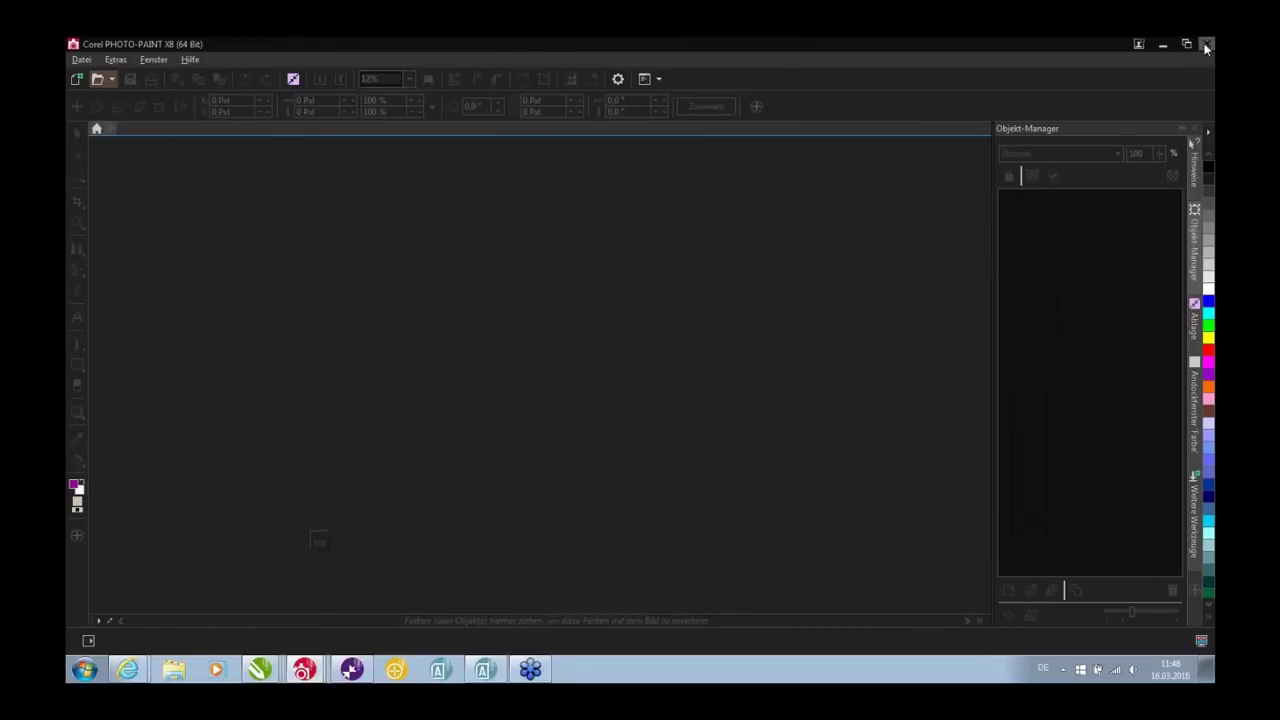
{"action": "left_click", "coordinate": [1206, 44]}
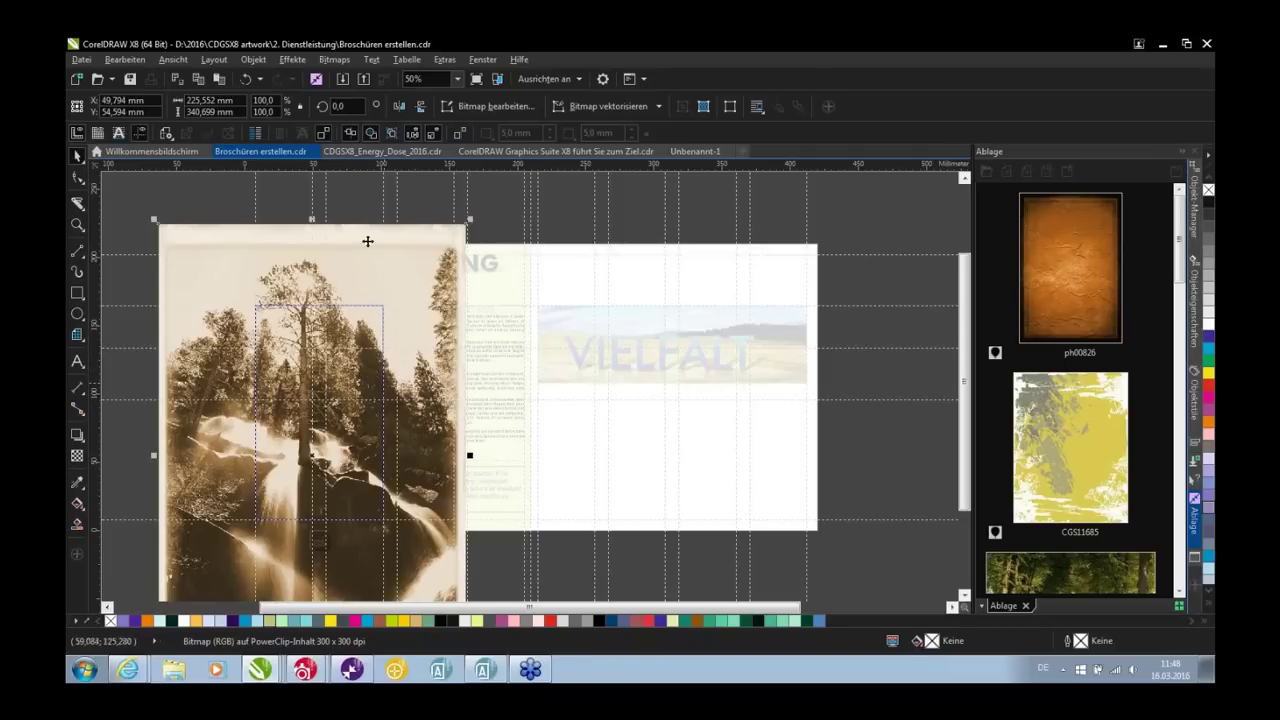
In the Bildanpassungseditor raise Tönung to 54 and Kontrast to 56, then show page 4
{"action": "left_click", "coordinate": [334, 59]}
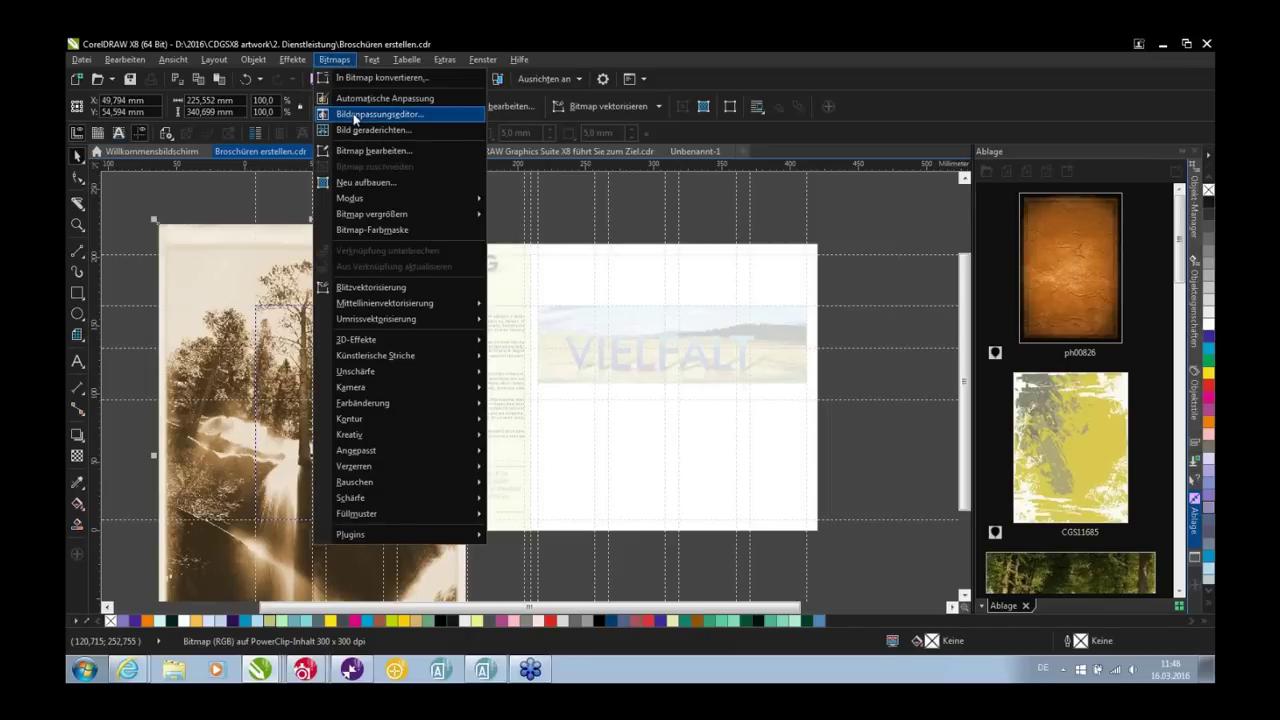
{"action": "left_click", "coordinate": [365, 115]}
{"action": "left_click", "coordinate": [838, 216]}
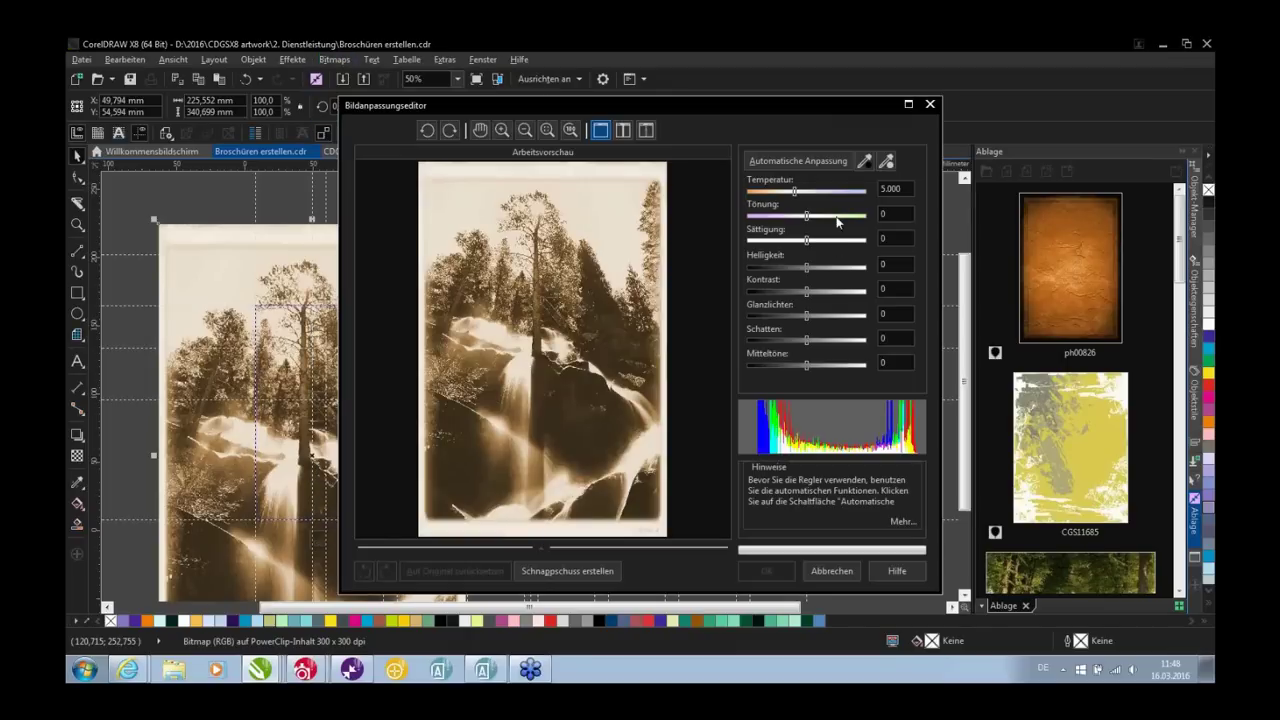
{"action": "left_click", "coordinate": [842, 291]}
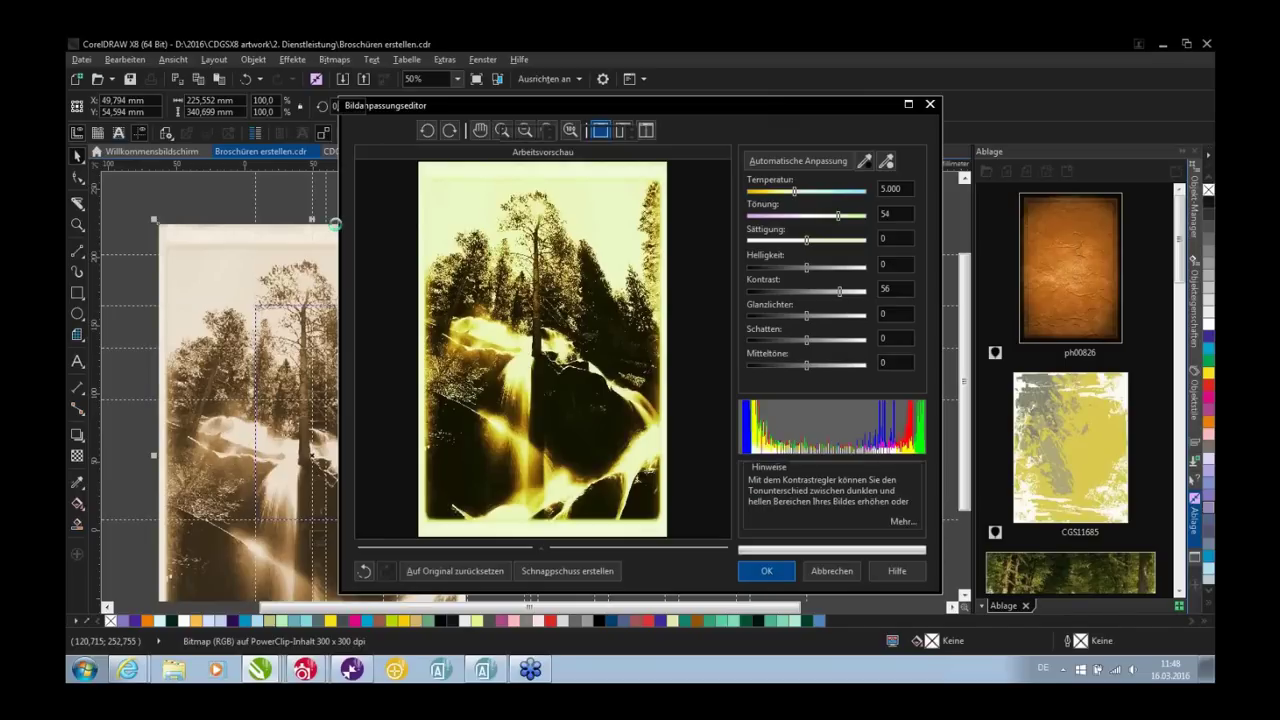
{"action": "left_click", "coordinate": [766, 571]}
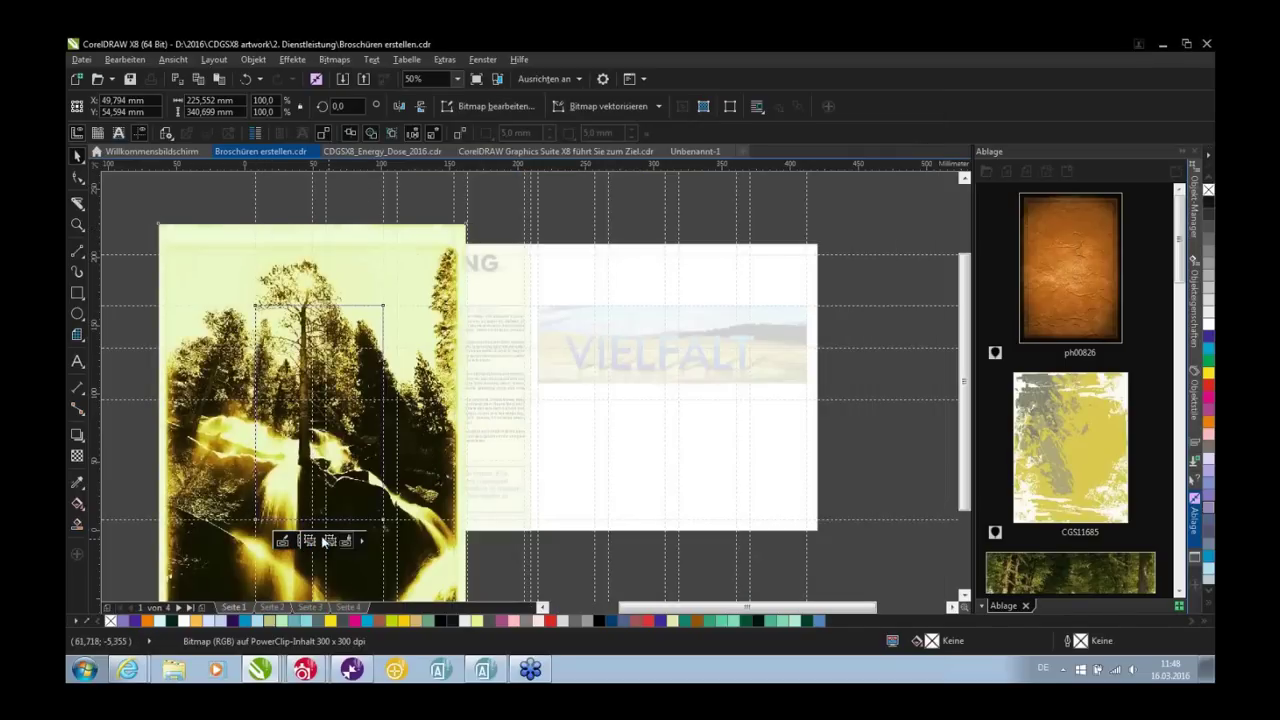
{"action": "left_click", "coordinate": [322, 606]}
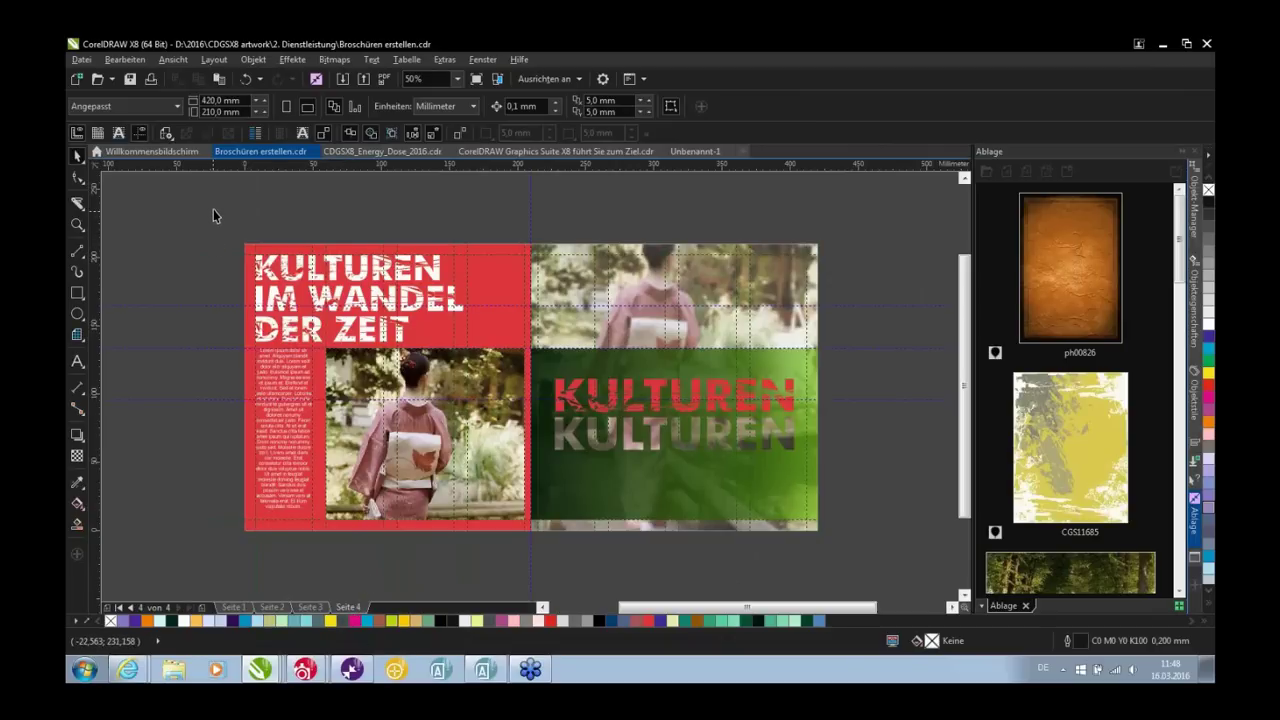
Zoom to 72% on the red KULTUREN IM WANDEL DER ZEIT page and select the KULTUREN heading
{"action": "left_click", "coordinate": [80, 224]}
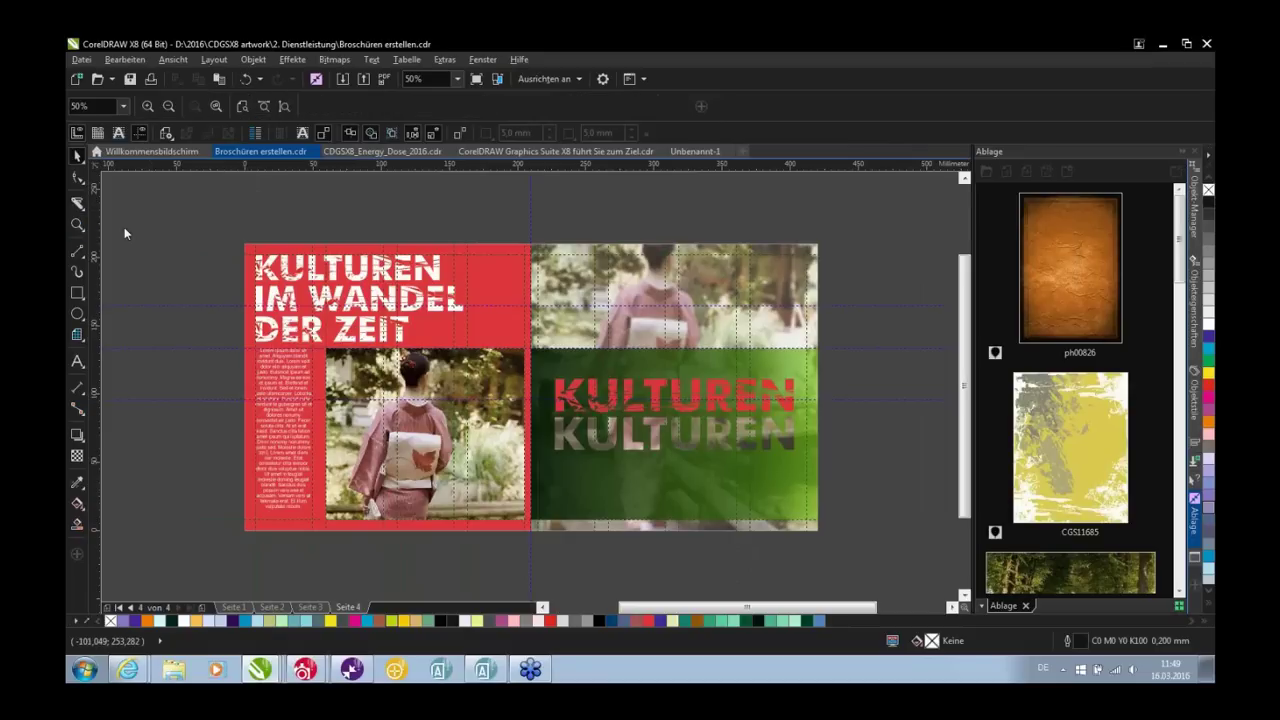
{"action": "left_click_drag", "start_coordinate": [238, 241], "coordinate": [613, 542]}
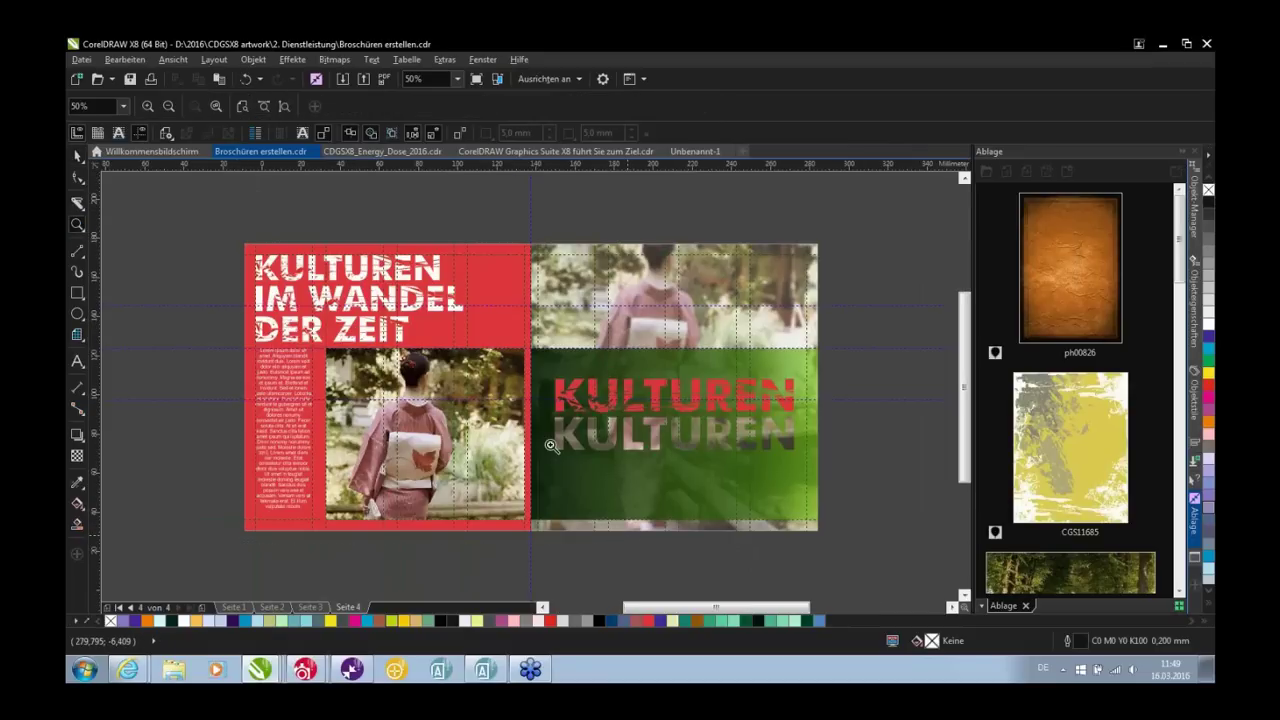
{"action": "key", "text": "space"}
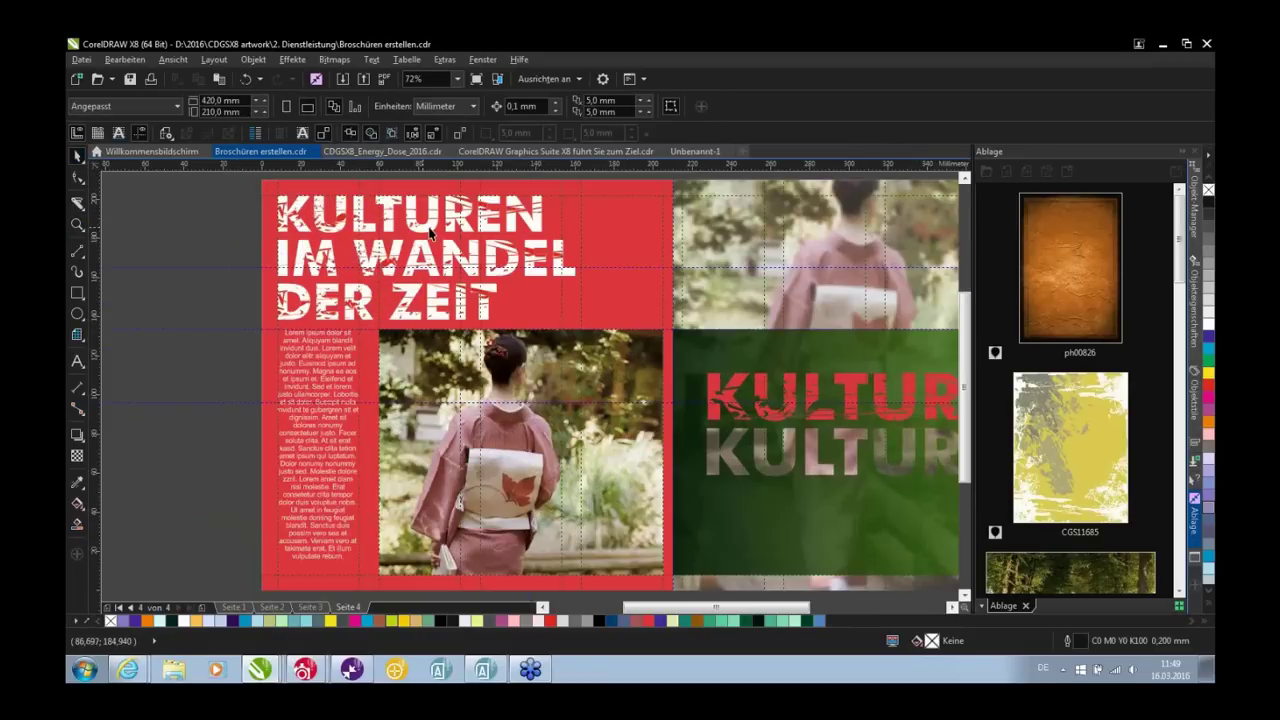
{"action": "left_click", "coordinate": [424, 230]}
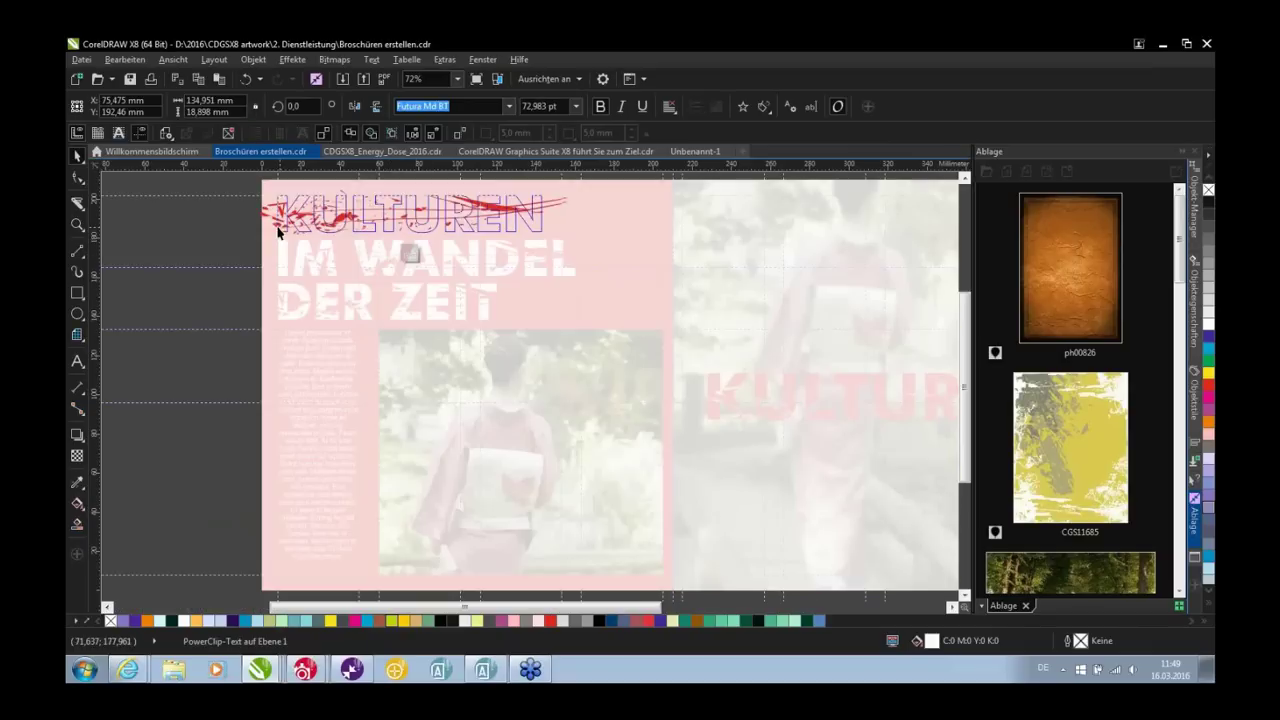
Inside the heading's PowerClip, try thick 10 mm calligraphic strokes, then undo them
{"action": "left_click", "coordinate": [410, 254]}
{"action": "left_click", "coordinate": [346, 253]}
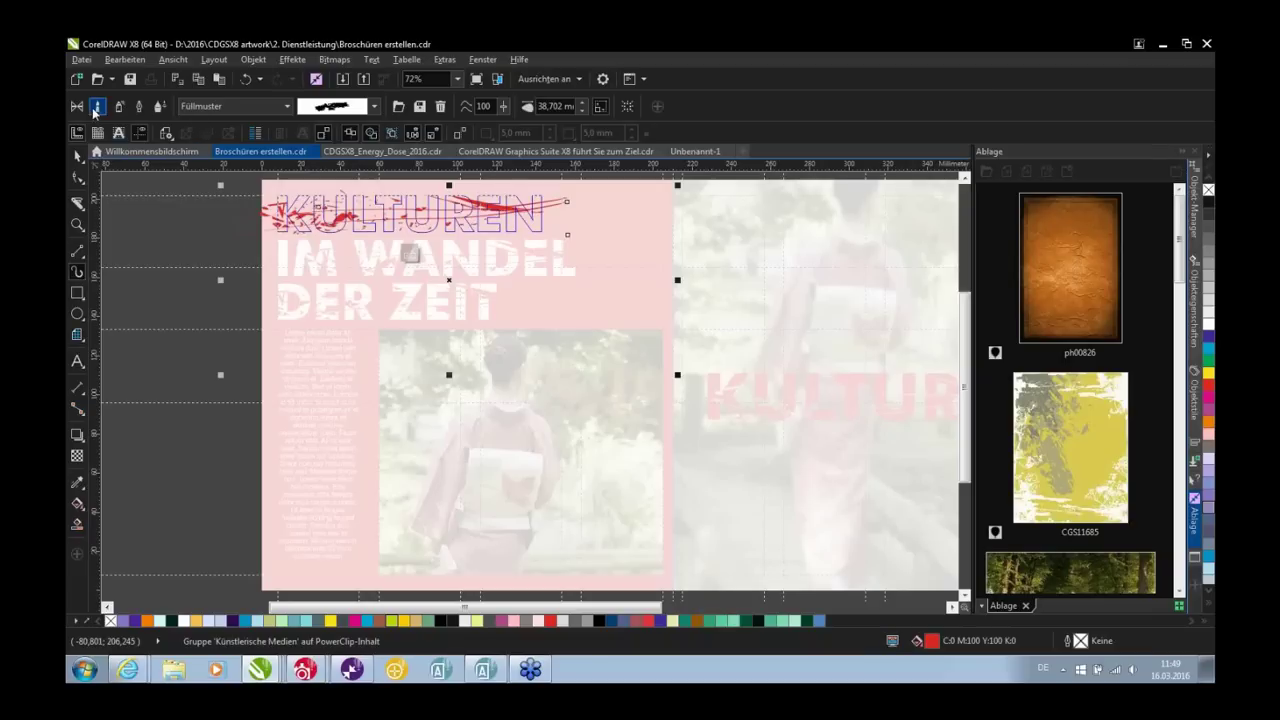
{"action": "left_click", "coordinate": [160, 107]}
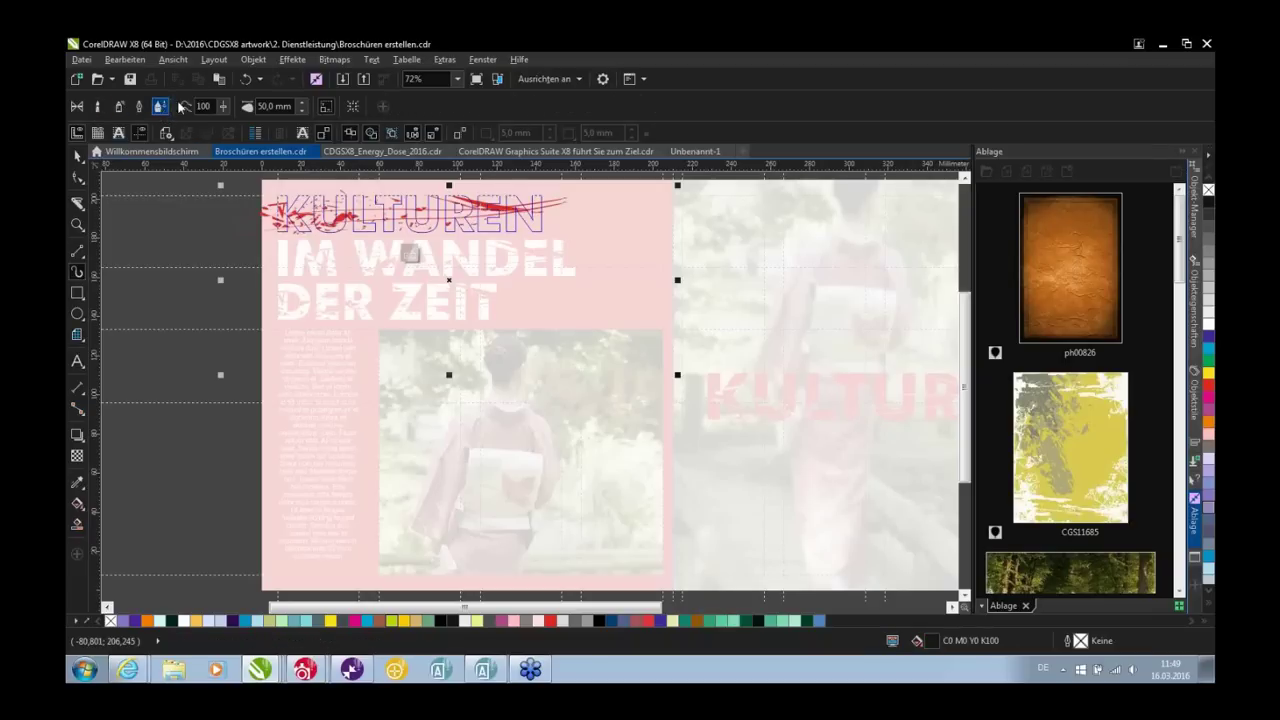
{"action": "mouse_move", "coordinate": [334, 263]}
{"action": "left_mouse_down"}
{"action": "mouse_move", "coordinate": [372, 309]}
{"action": "mouse_move", "coordinate": [534, 320]}
{"action": "mouse_move", "coordinate": [654, 358]}
{"action": "mouse_move", "coordinate": [725, 468]}
{"action": "left_mouse_up"}
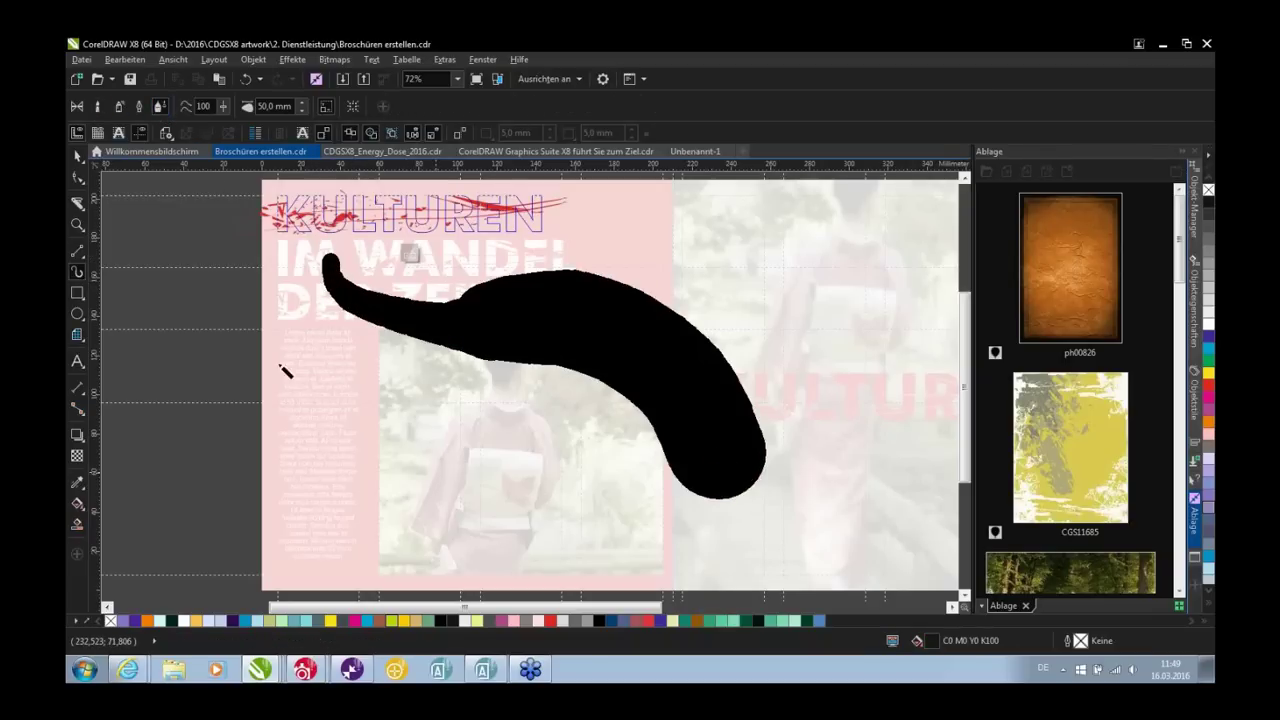
{"action": "left_click_drag", "start_coordinate": [291, 106], "coordinate": [246, 106]}
{"action": "type", "text": "1"}
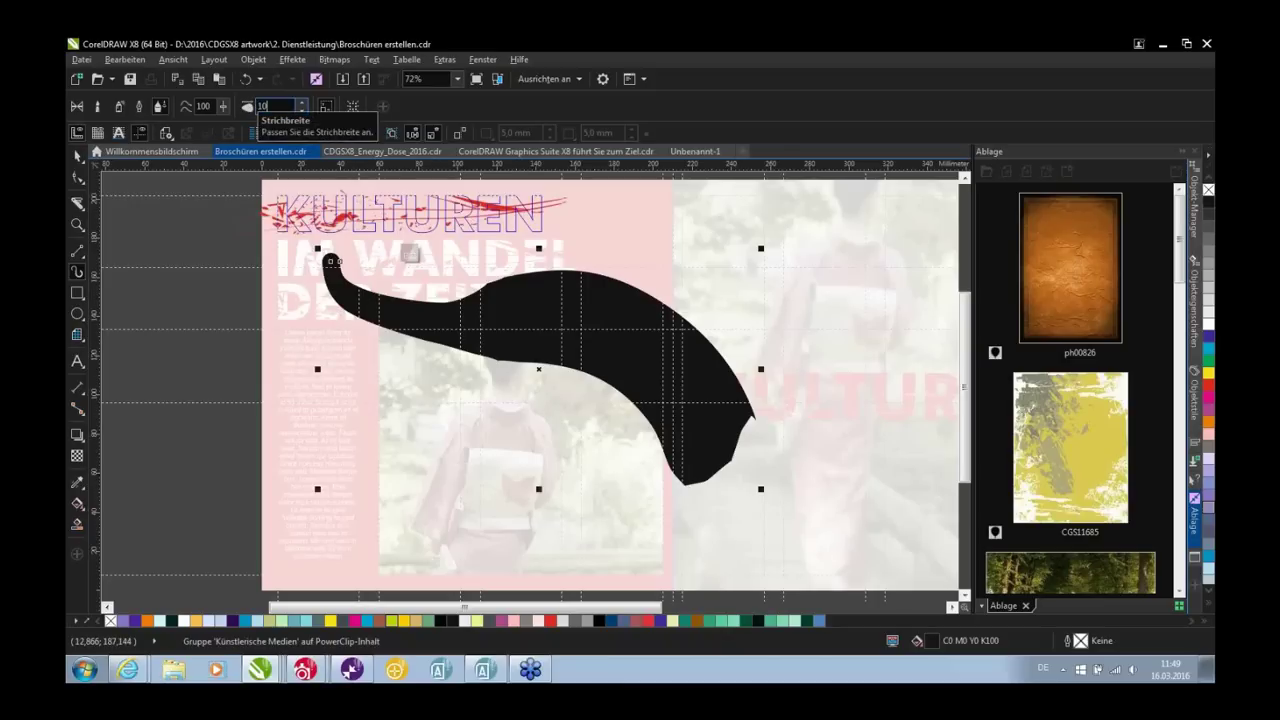
{"action": "key", "text": "Return"}
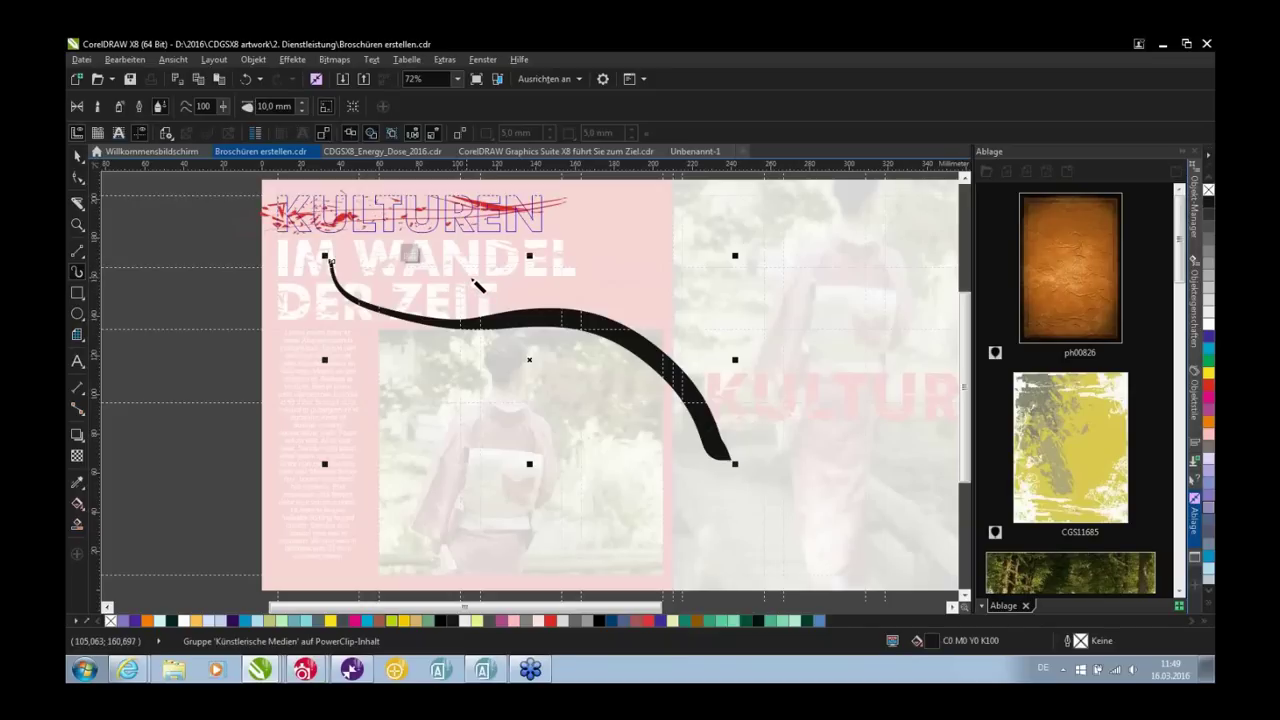
{"action": "mouse_move", "coordinate": [480, 288]}
{"action": "left_mouse_down"}
{"action": "mouse_move", "coordinate": [425, 322]}
{"action": "mouse_move", "coordinate": [406, 523]}
{"action": "mouse_move", "coordinate": [340, 515]}
{"action": "left_mouse_up"}
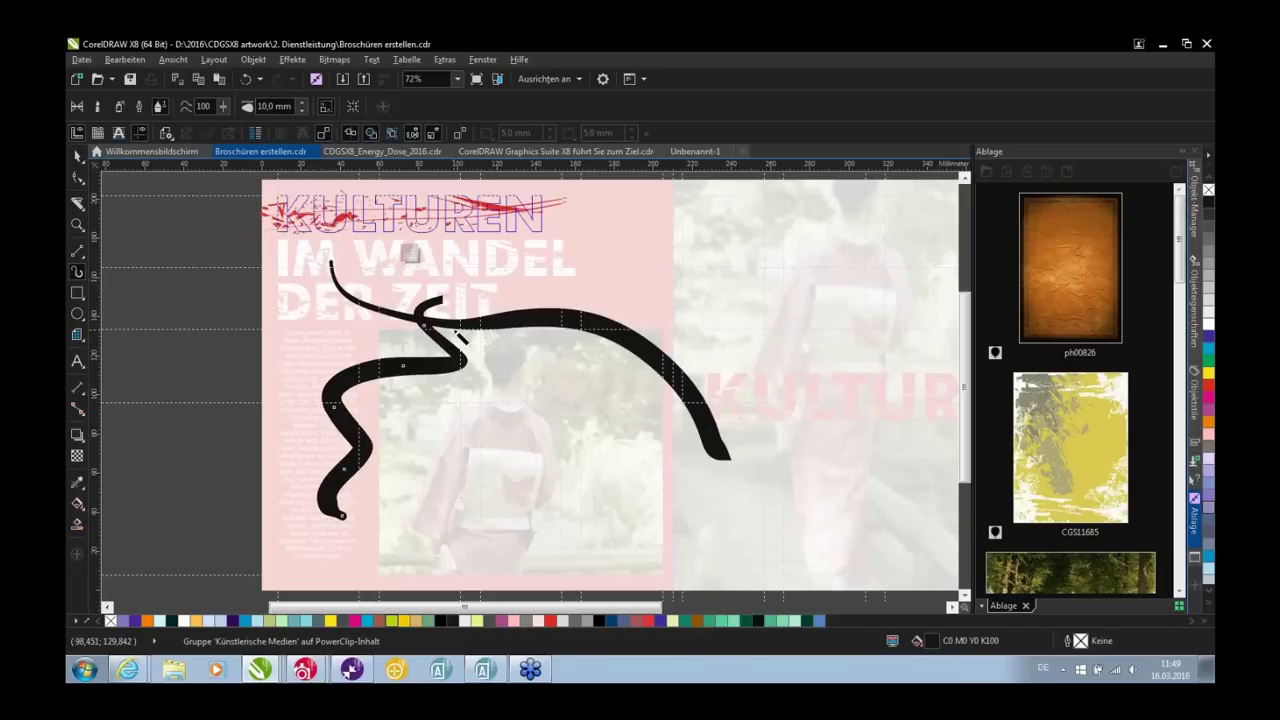
{"action": "key", "text": "ctrl+z"}
{"action": "key", "text": "ctrl+z"}
{"action": "key", "text": "ctrl+z"}
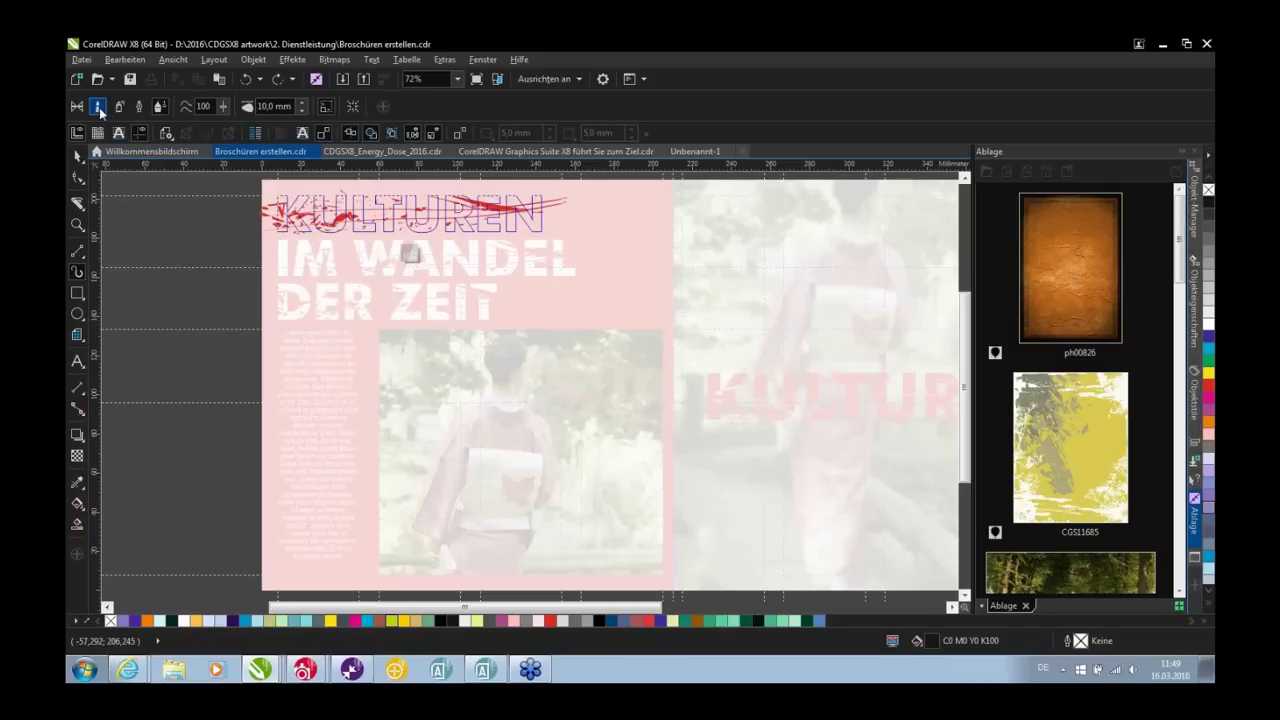
Zoom in on KULTUREN and paint a black brush stroke across the letters
{"action": "left_click", "coordinate": [99, 109]}
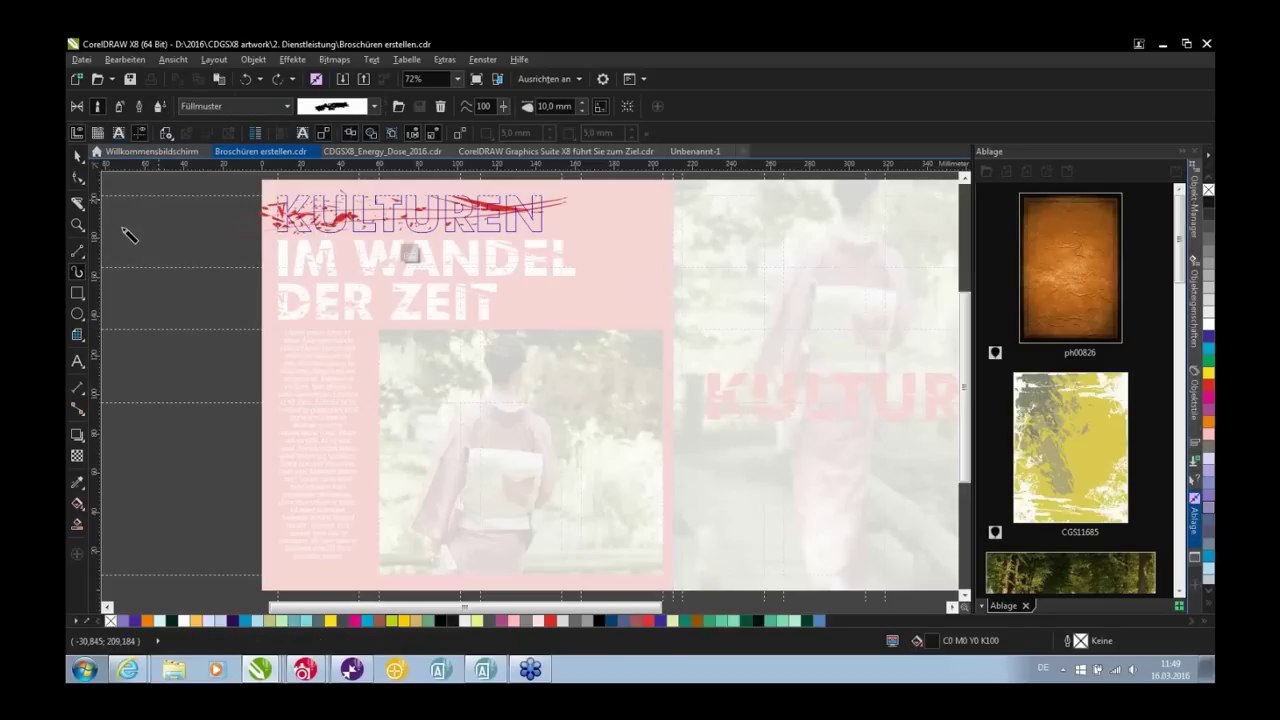
{"action": "left_click", "coordinate": [78, 224]}
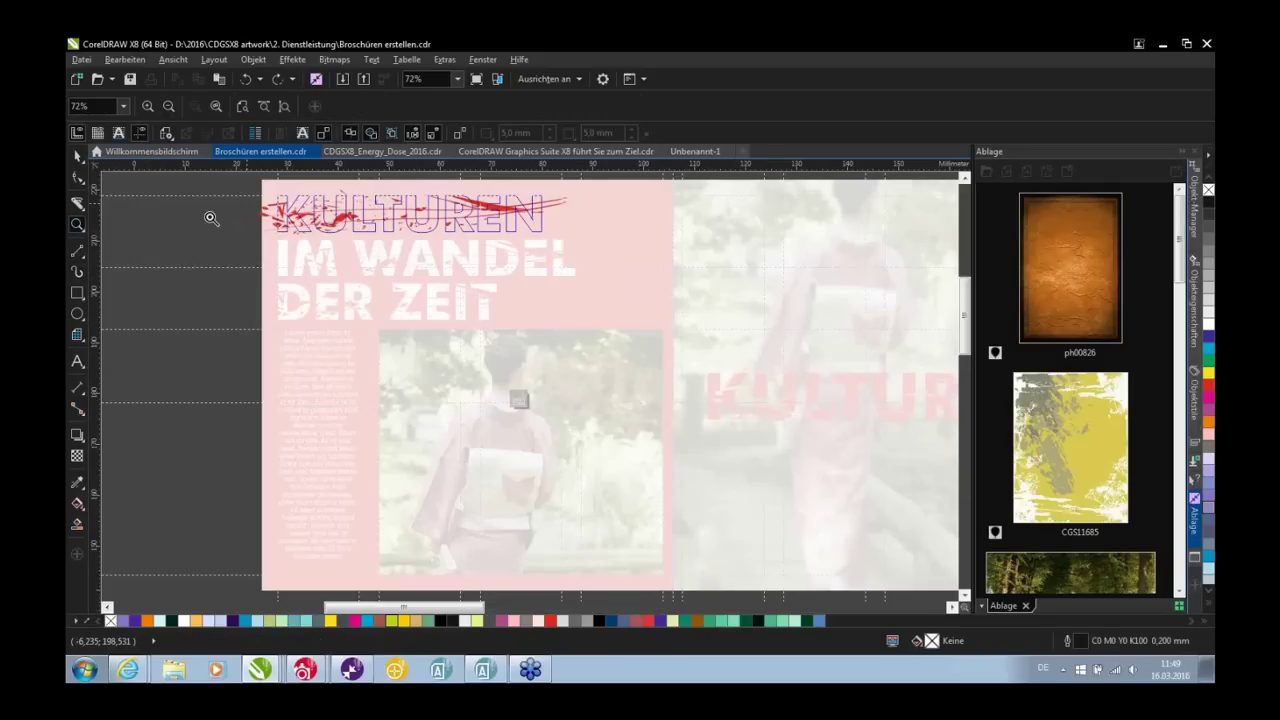
{"action": "left_click_drag", "start_coordinate": [255, 185], "coordinate": [575, 320]}
{"action": "mouse_move", "coordinate": [190, 318]}
{"action": "left_mouse_down"}
{"action": "mouse_move", "coordinate": [272, 332]}
{"action": "mouse_move", "coordinate": [866, 333]}
{"action": "left_mouse_up"}
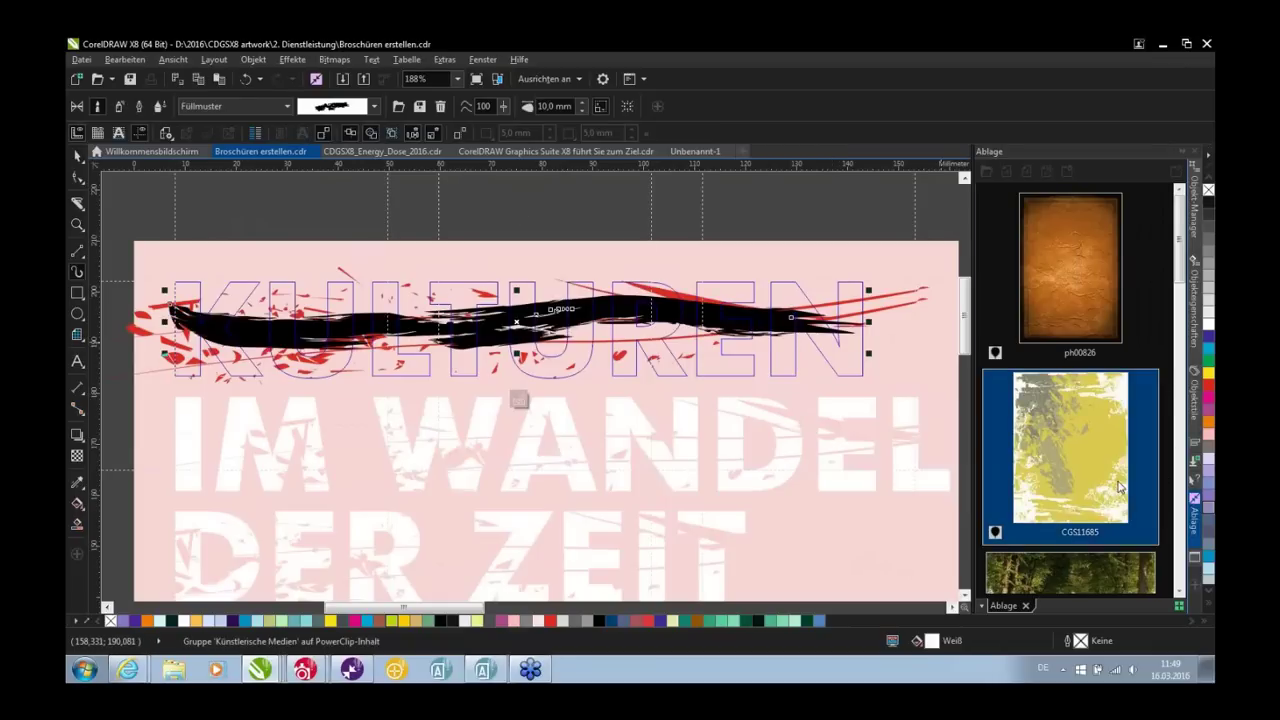
Make the brush stroke orange, give it a different stroke shape, and finish PowerClip editing
{"action": "left_click", "coordinate": [1209, 427]}
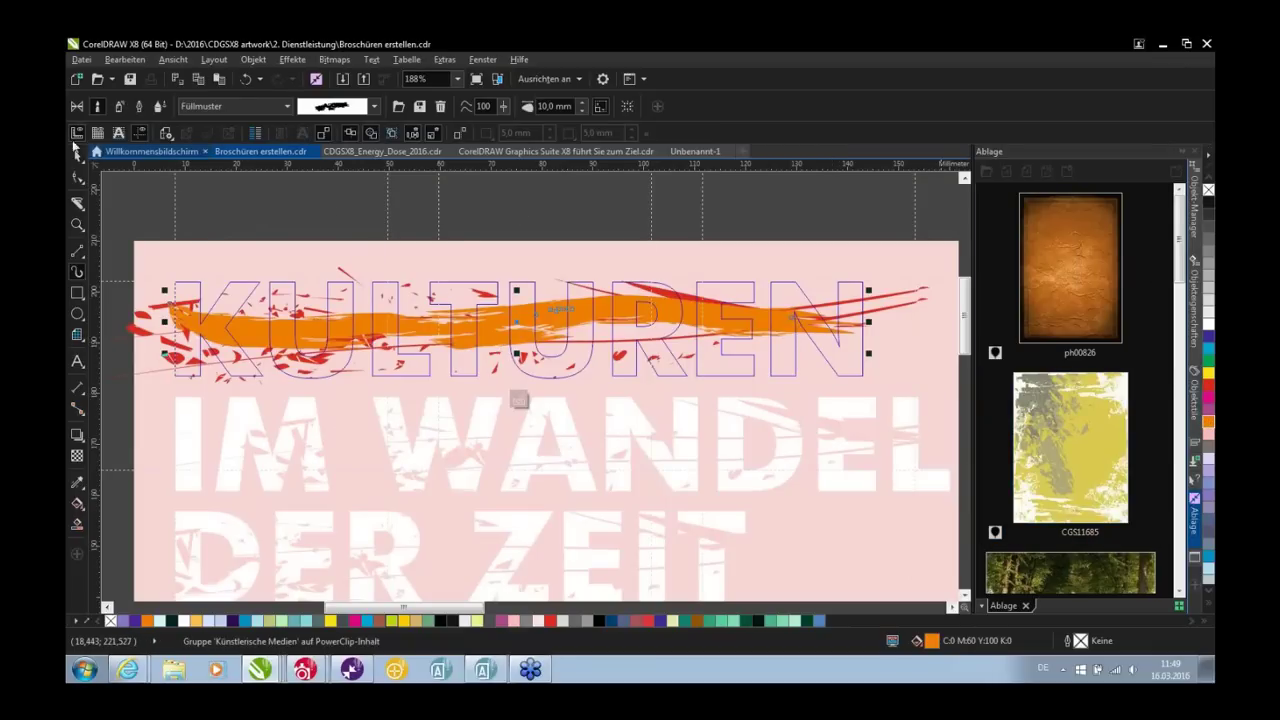
{"action": "left_click", "coordinate": [78, 157]}
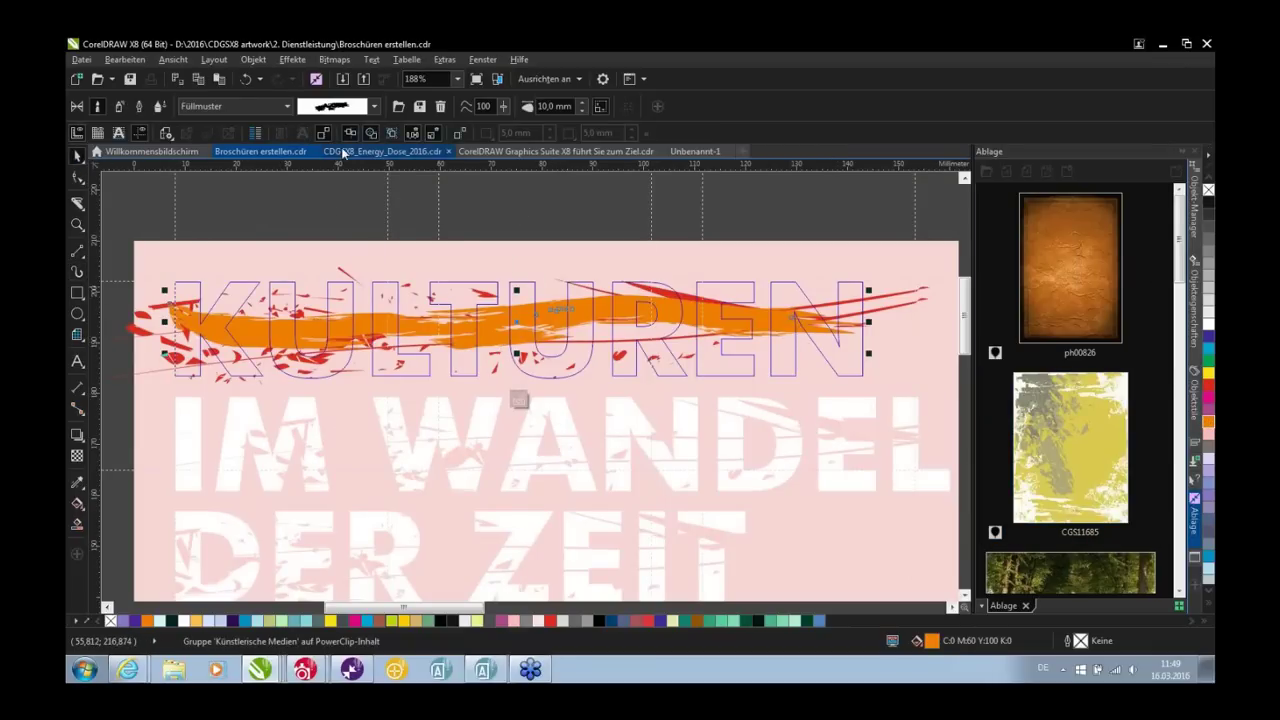
{"action": "left_click", "coordinate": [374, 106]}
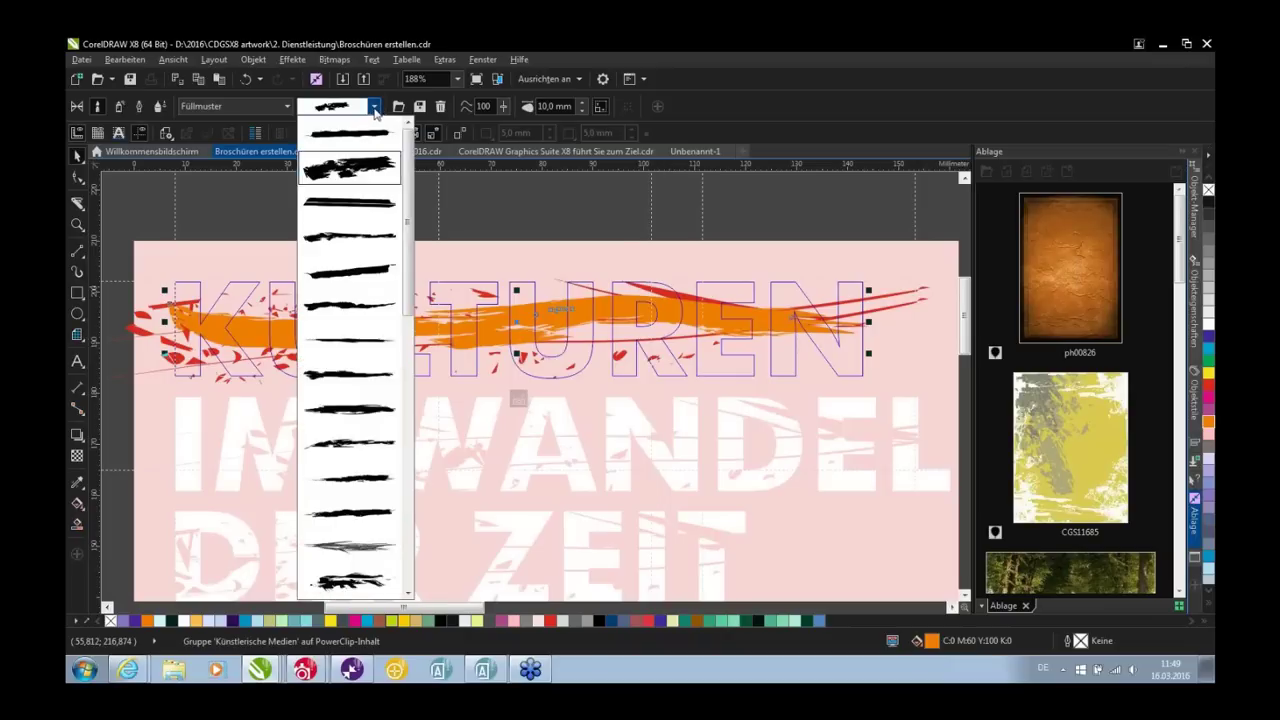
{"action": "left_click", "coordinate": [360, 302]}
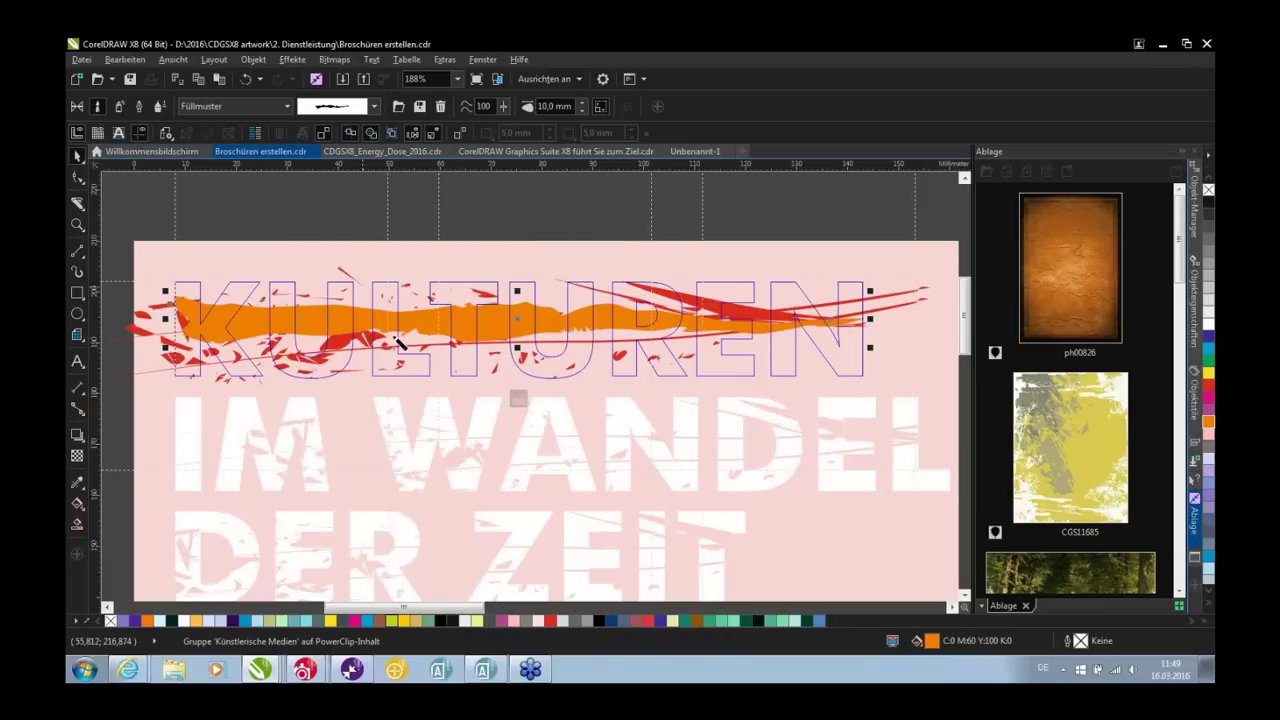
{"action": "left_click", "coordinate": [518, 401]}
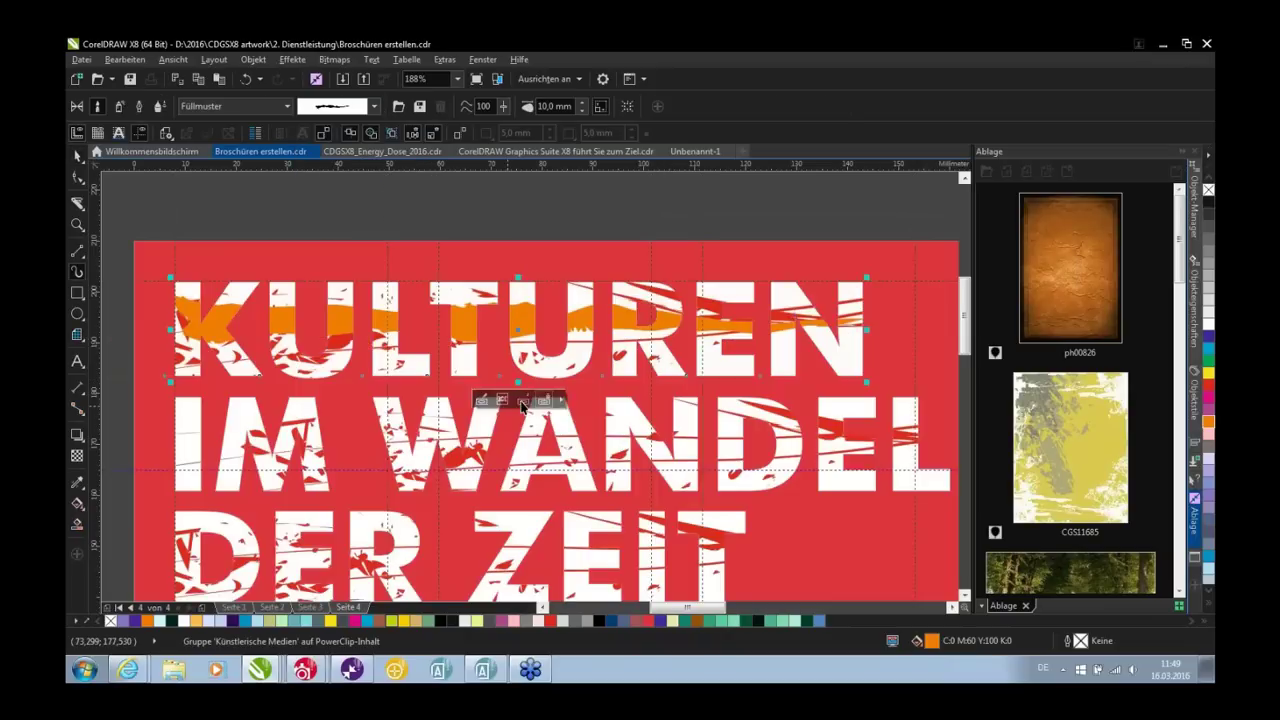
Replace 'EN' with '!!!' so the headline reads KULTUR!!!, then zoom out to the spread
{"action": "left_click", "coordinate": [77, 361]}
{"action": "left_click_drag", "start_coordinate": [700, 328], "coordinate": [870, 323]}
{"action": "type", "text": "!!!"}
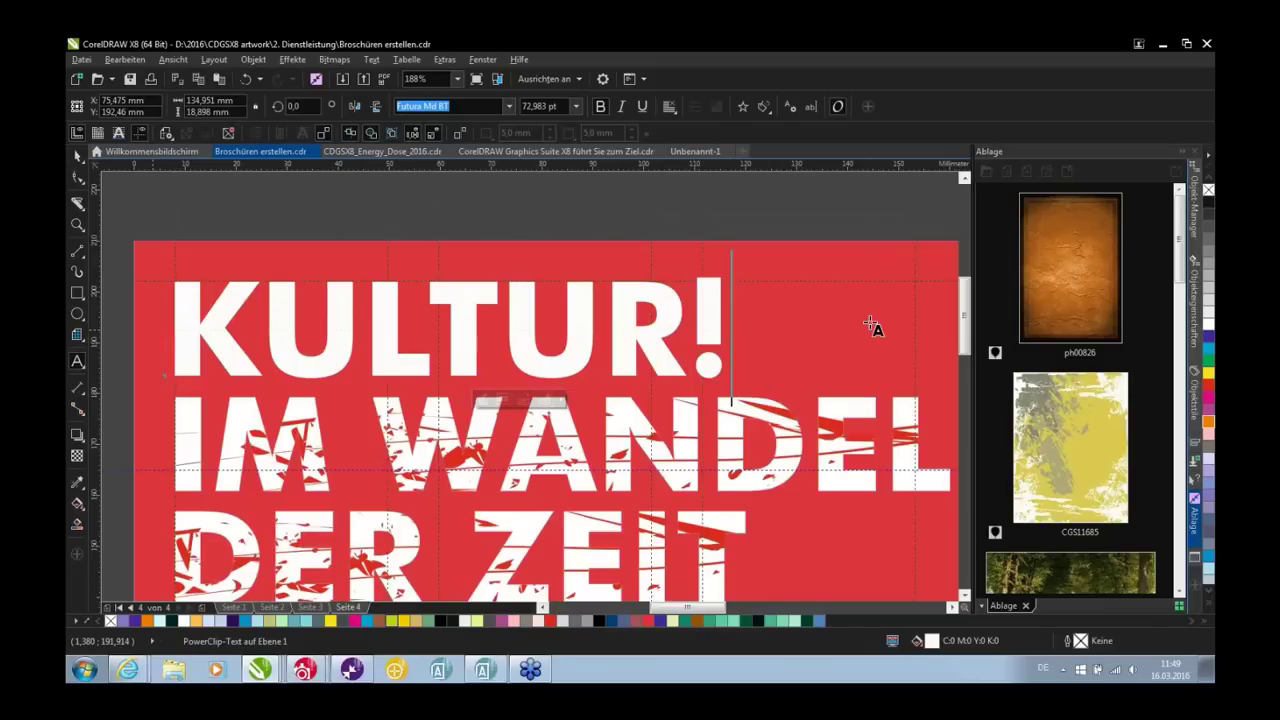
{"action": "left_click", "coordinate": [78, 156]}
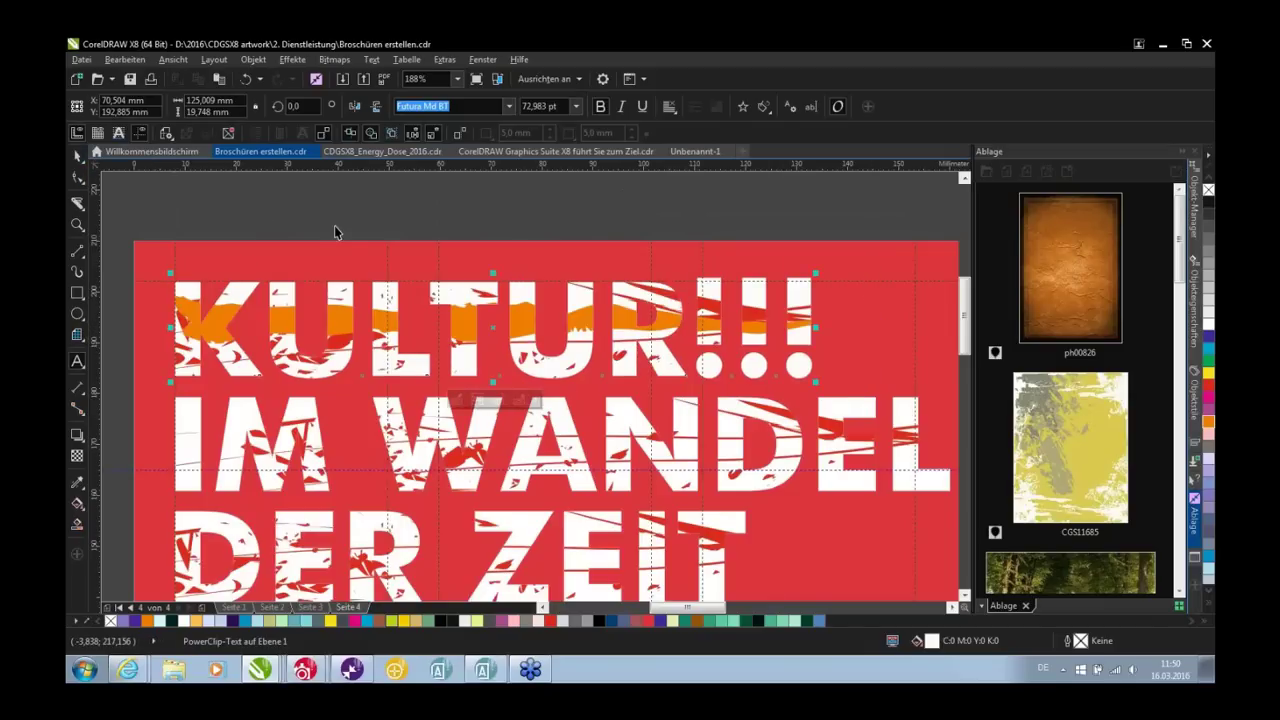
{"action": "left_click", "coordinate": [336, 232]}
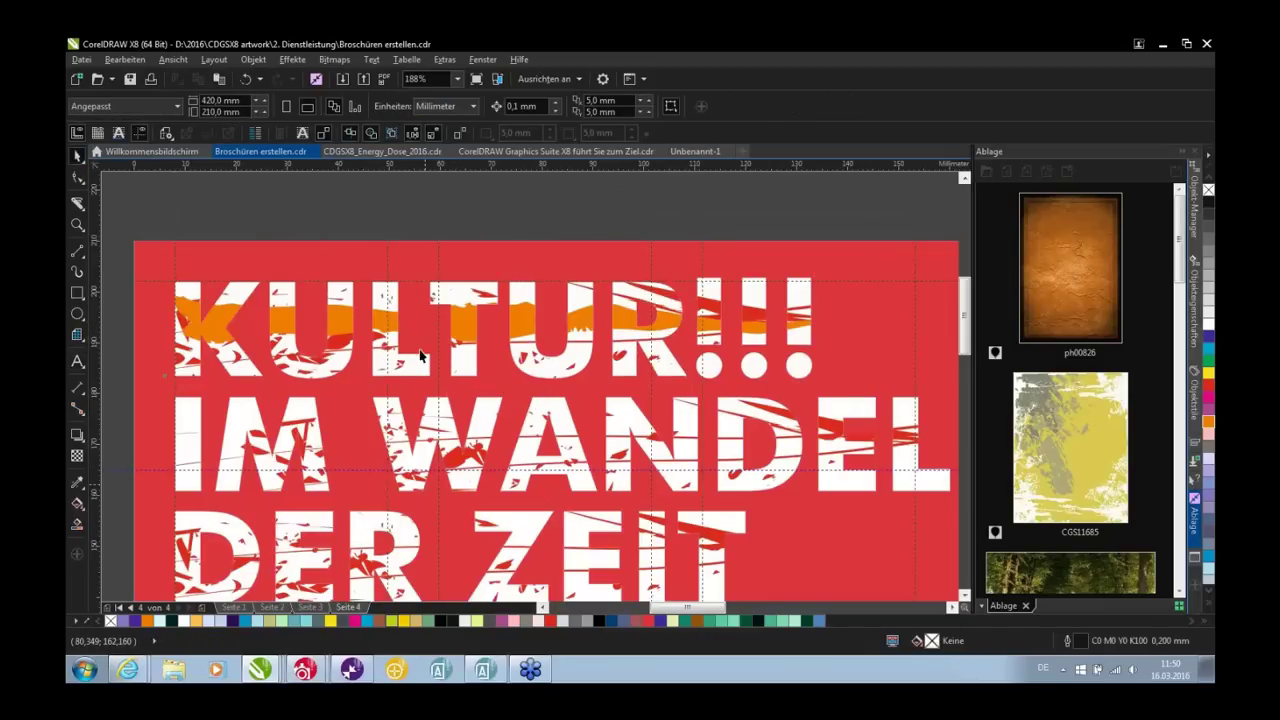
{"action": "left_click", "coordinate": [458, 79]}
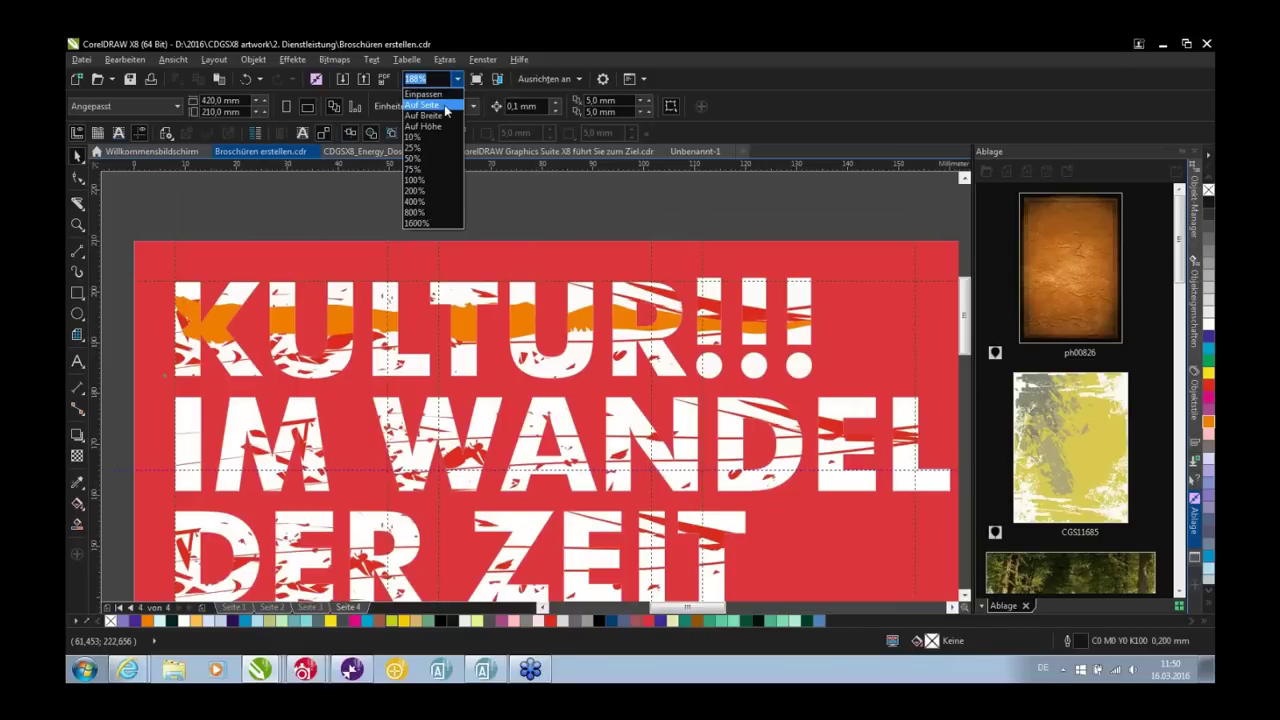
{"action": "left_click", "coordinate": [452, 104]}
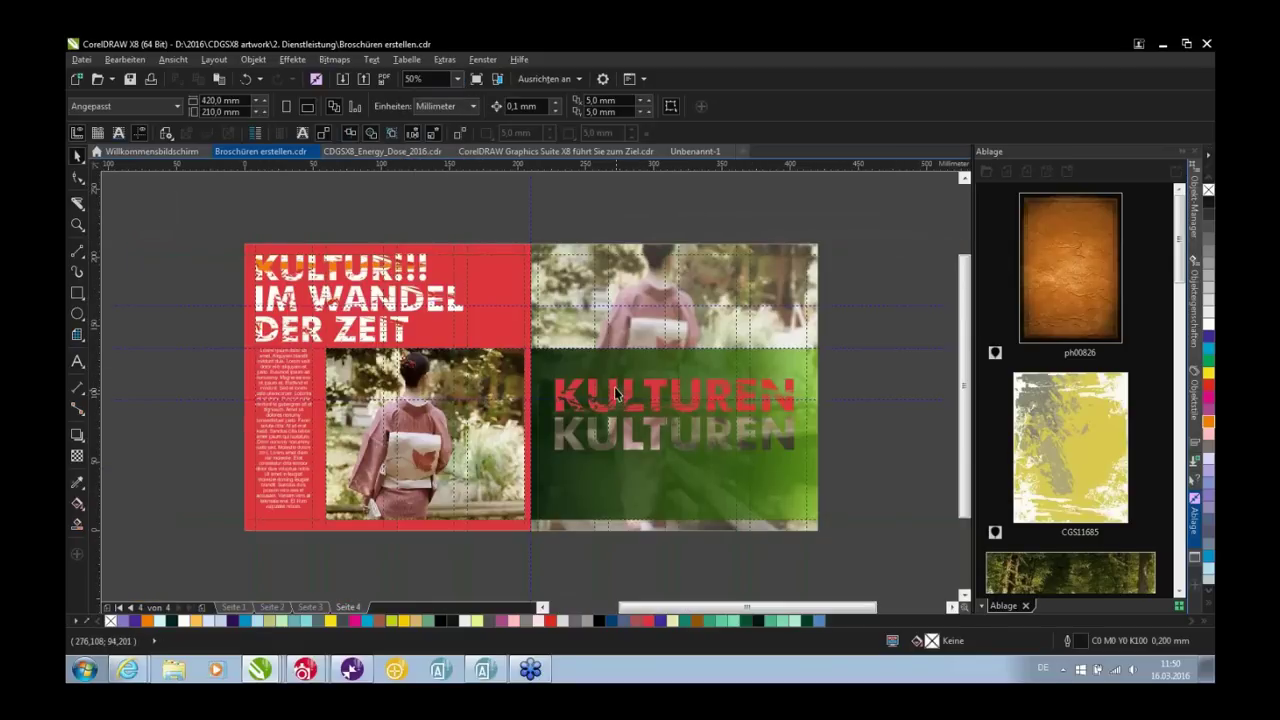
Select the kimono photo inside the left page's PowerClip frame
{"action": "left_click", "coordinate": [694, 392]}
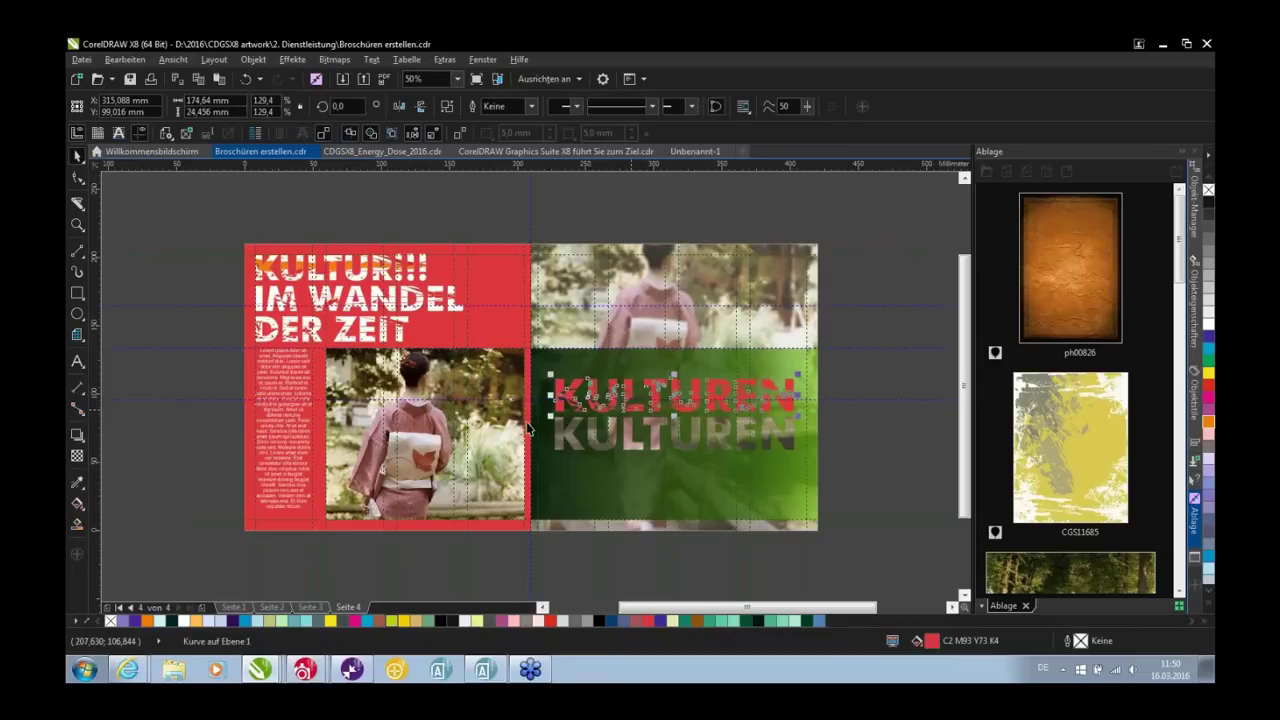
{"action": "left_click", "coordinate": [577, 446]}
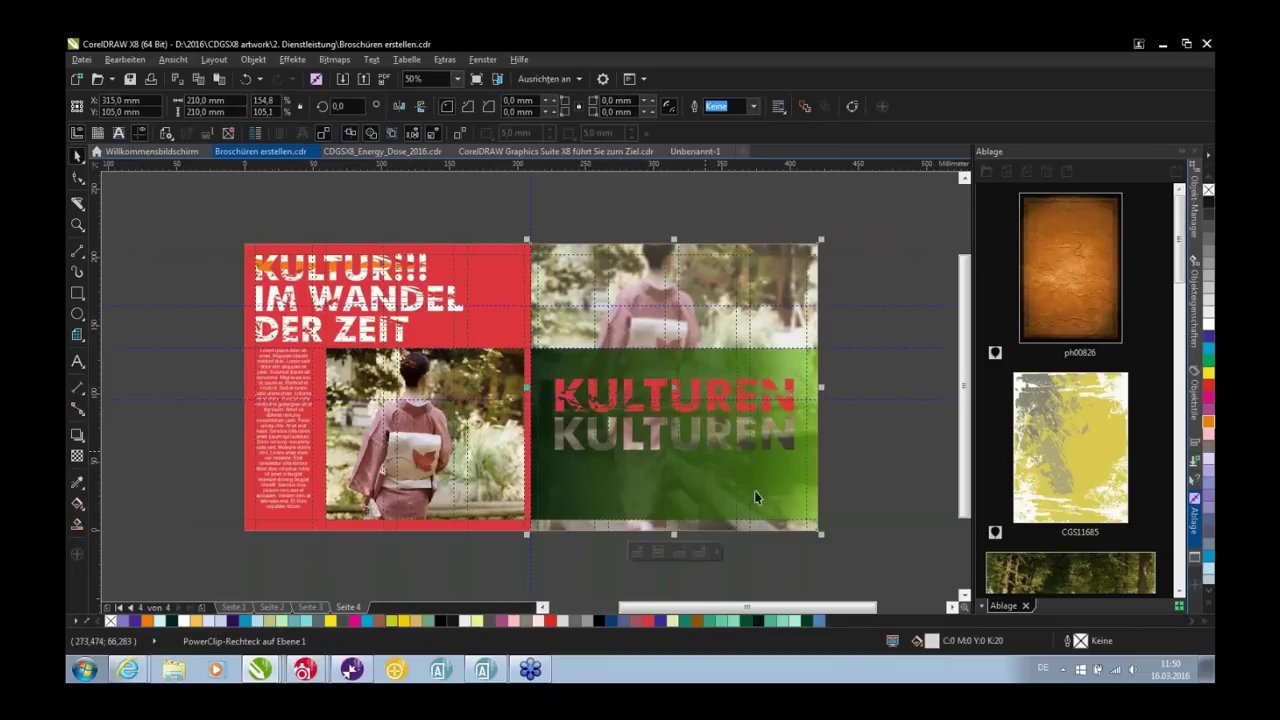
{"action": "left_click", "coordinate": [815, 471]}
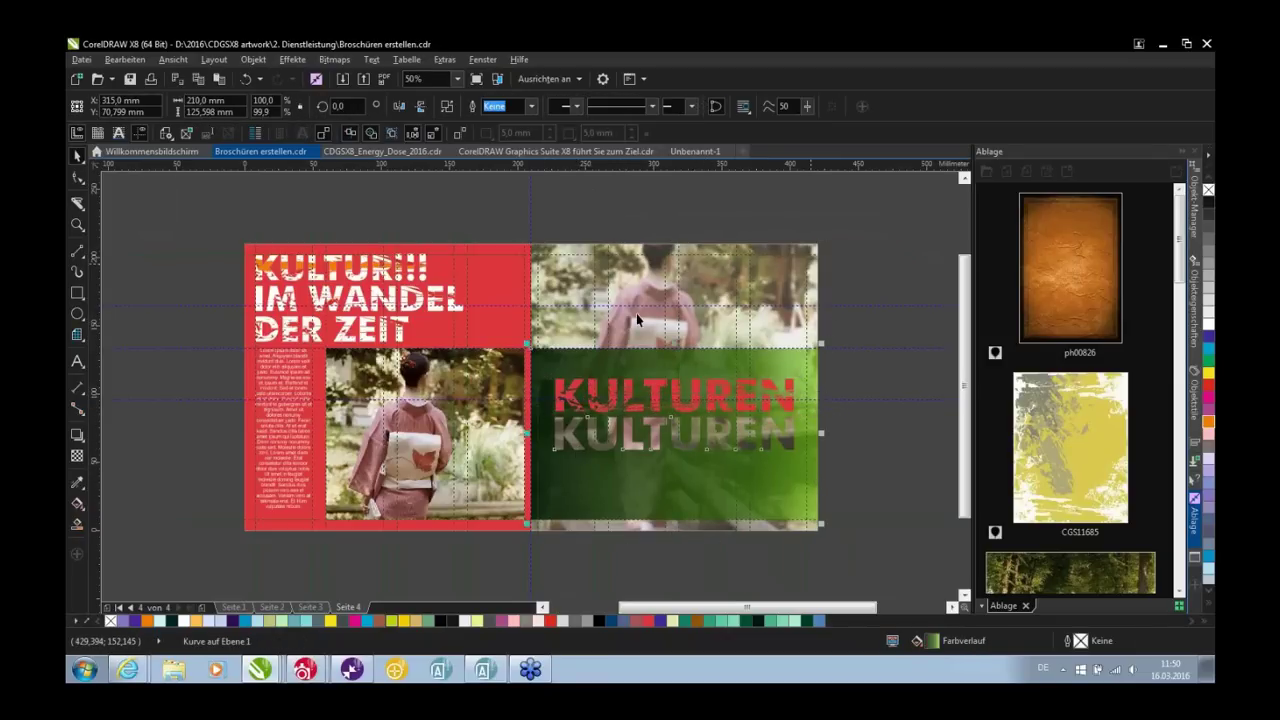
{"action": "left_click", "coordinate": [424, 374]}
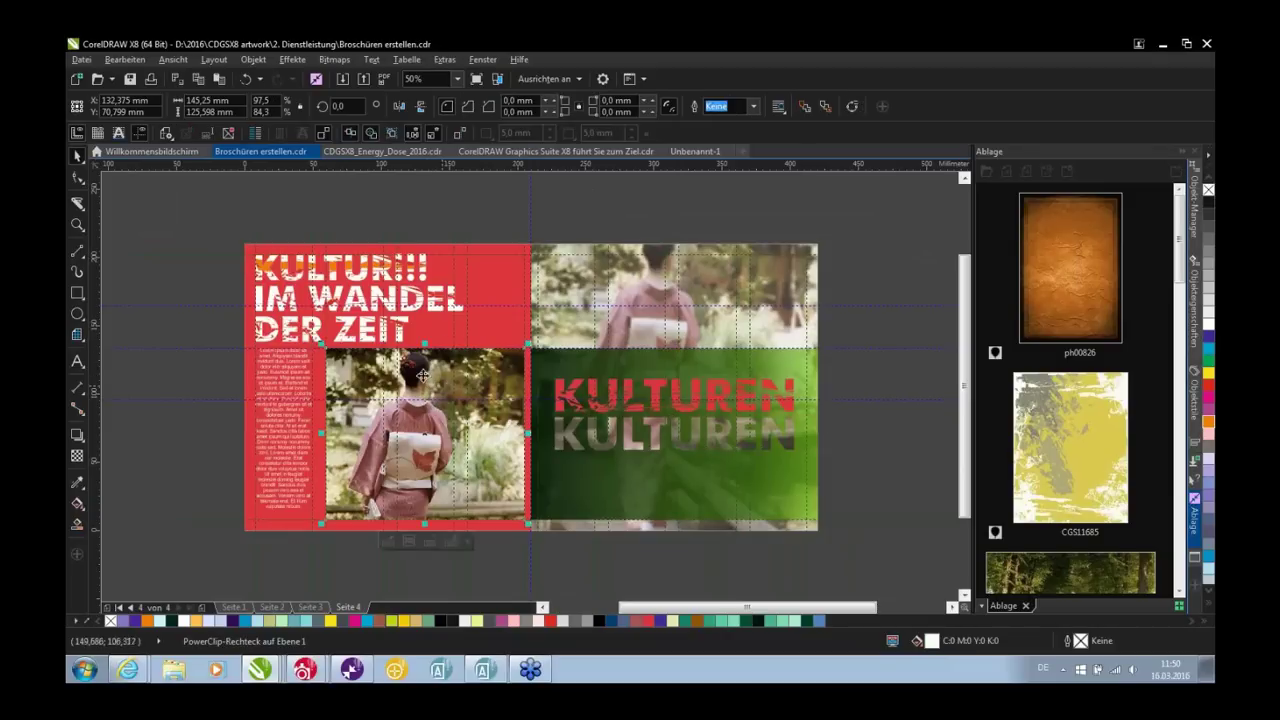
{"action": "left_click", "coordinate": [408, 545]}
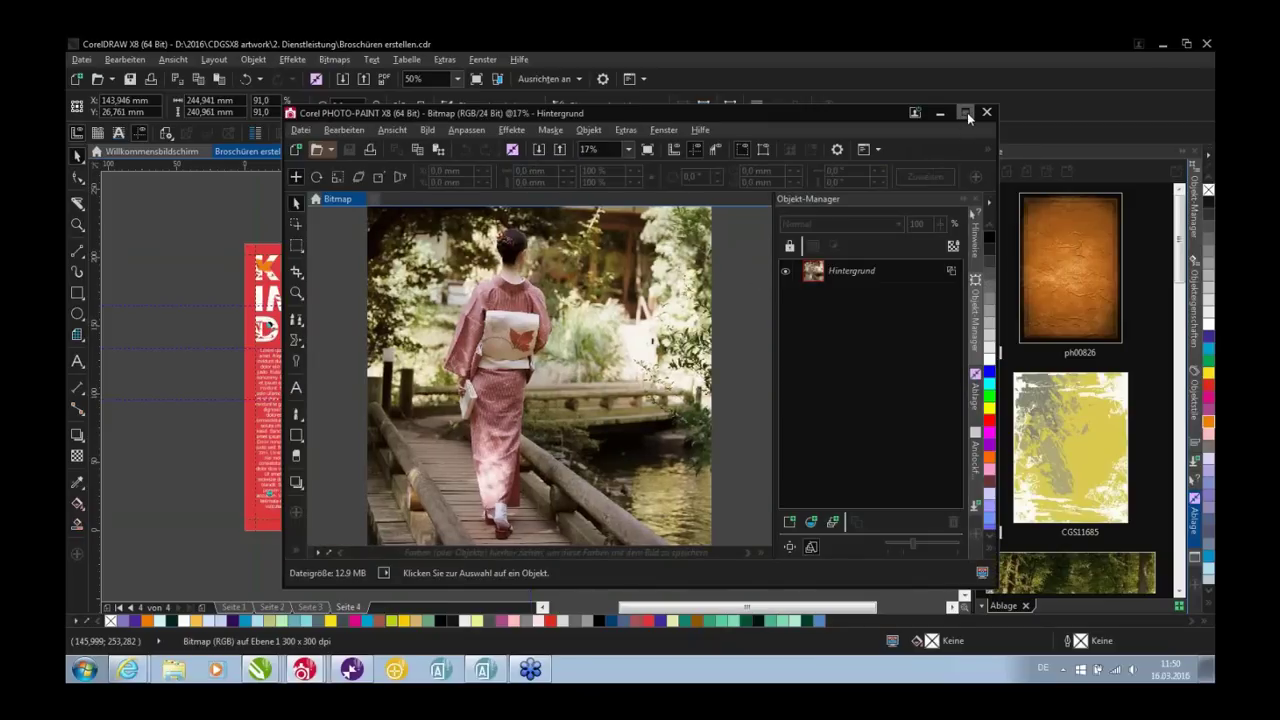
Maximize PHOTO-PAINT and switch to the Bildbearbeitung_Pinsel_klein.cpt document
{"action": "left_click", "coordinate": [965, 112]}
{"action": "mouse_move", "coordinate": [303, 669]}
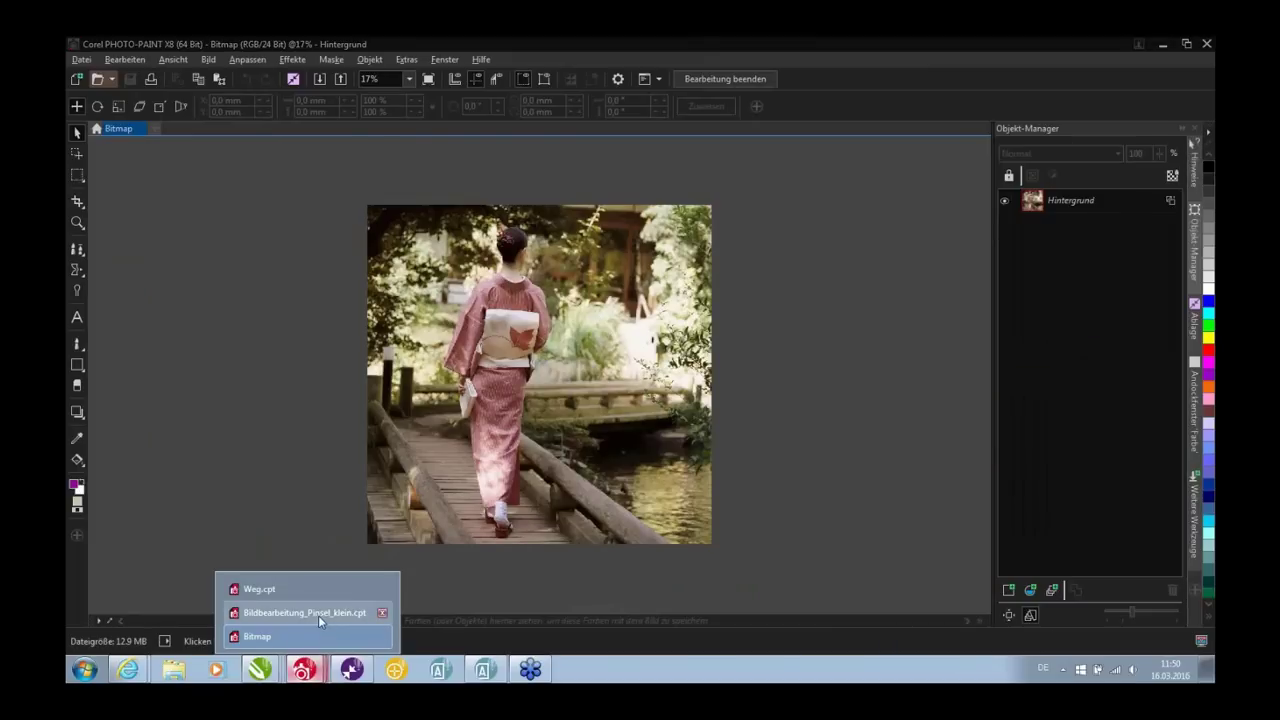
{"action": "left_click", "coordinate": [318, 613]}
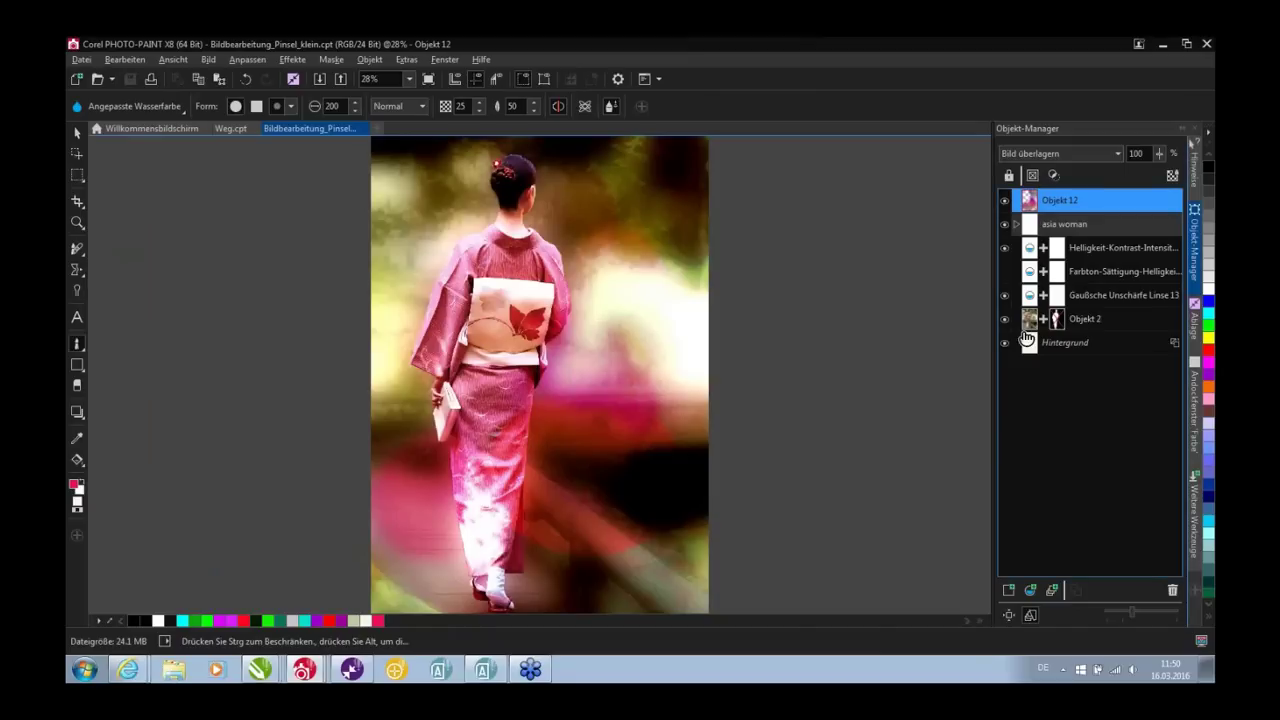
Hide Objekt 12 and Helligkeit-Kontrast so only the Gaußsche Unschärfe lens shows
{"action": "left_click_drag", "start_coordinate": [1018, 195], "coordinate": [1046, 218]}
{"action": "left_click", "coordinate": [1098, 303]}
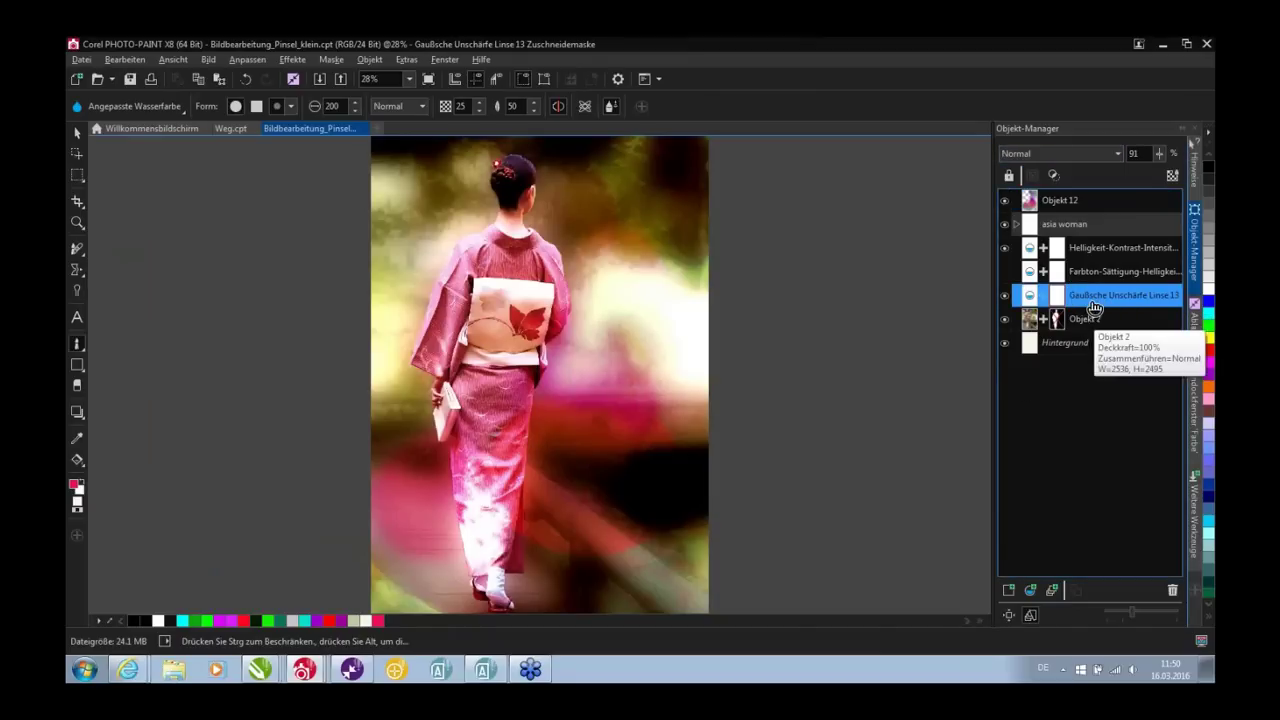
{"action": "left_click", "coordinate": [1005, 296]}
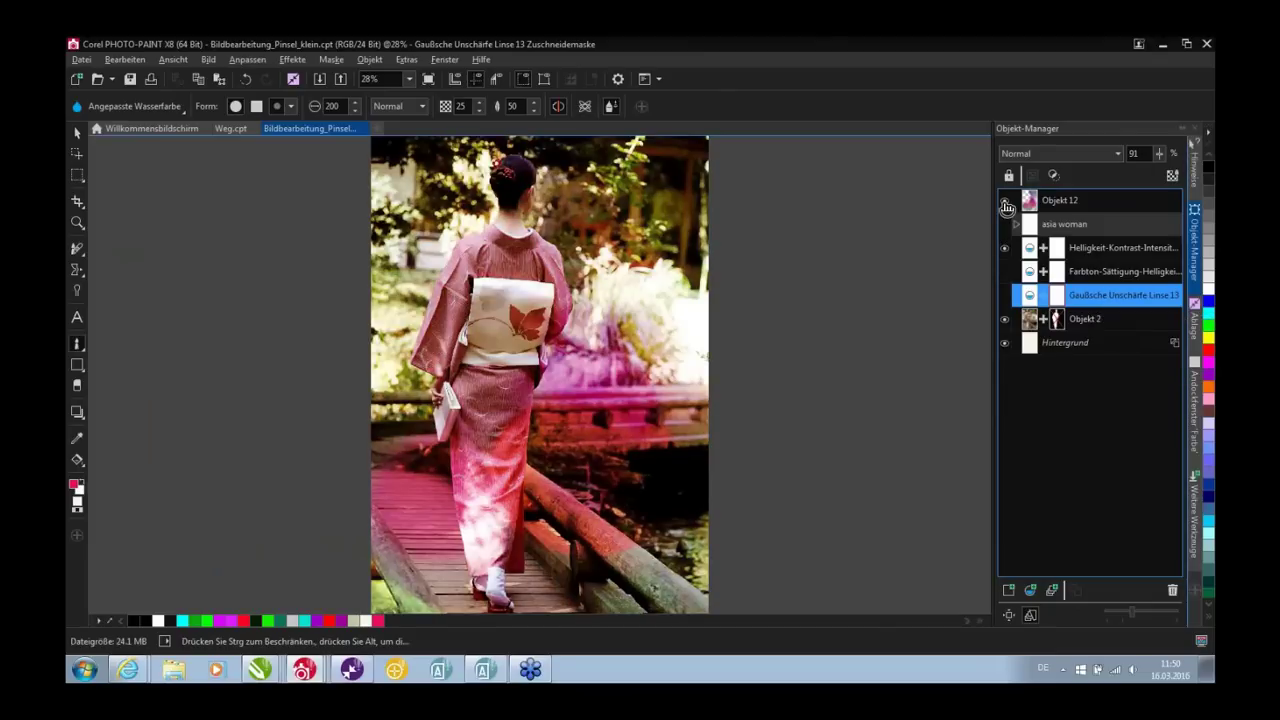
{"action": "left_click", "coordinate": [1005, 202]}
{"action": "left_click", "coordinate": [1005, 248]}
{"action": "left_click", "coordinate": [1005, 296]}
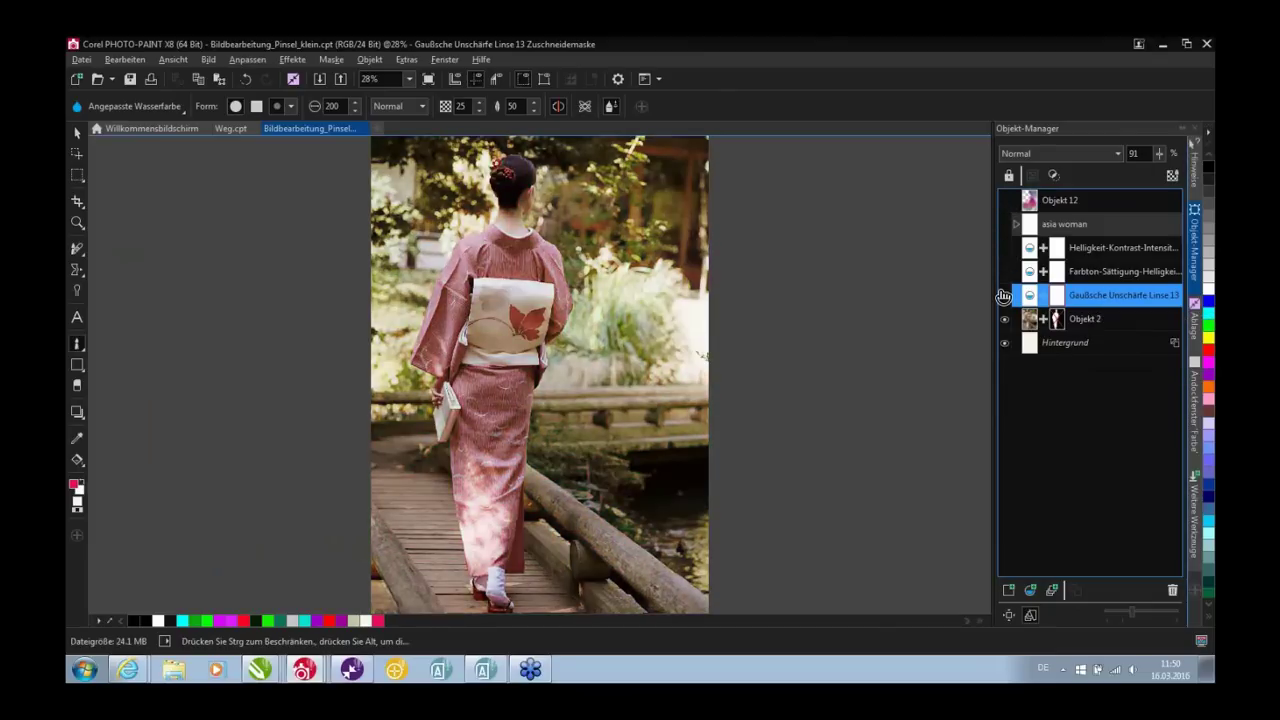
Lower the blur lens opacity to 88% and raise its Gaussian blur radius to 89
{"action": "left_click", "coordinate": [77, 134]}
{"action": "left_click_drag", "start_coordinate": [514, 305], "coordinate": [704, 346]}
{"action": "key", "text": "ctrl+z"}
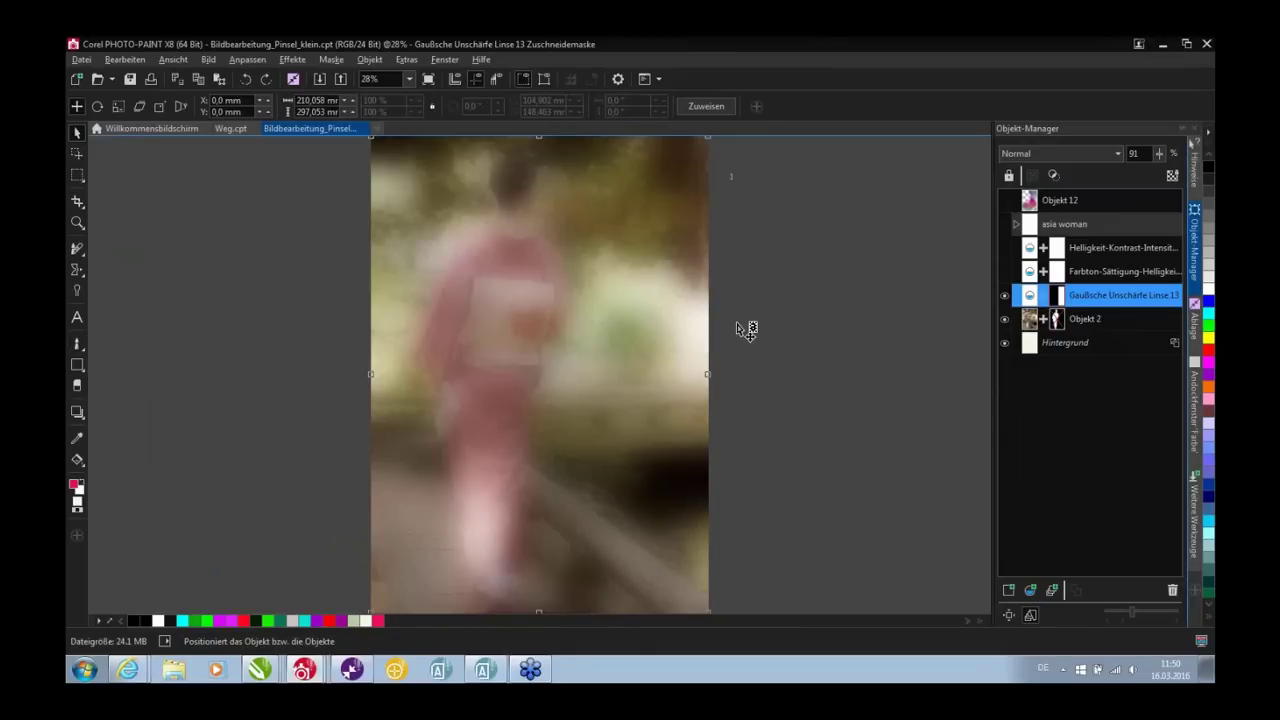
{"action": "left_click_drag", "start_coordinate": [1160, 155], "coordinate": [1170, 160]}
{"action": "double_click", "coordinate": [1030, 297]}
{"action": "left_click_drag", "start_coordinate": [583, 345], "coordinate": [607, 345]}
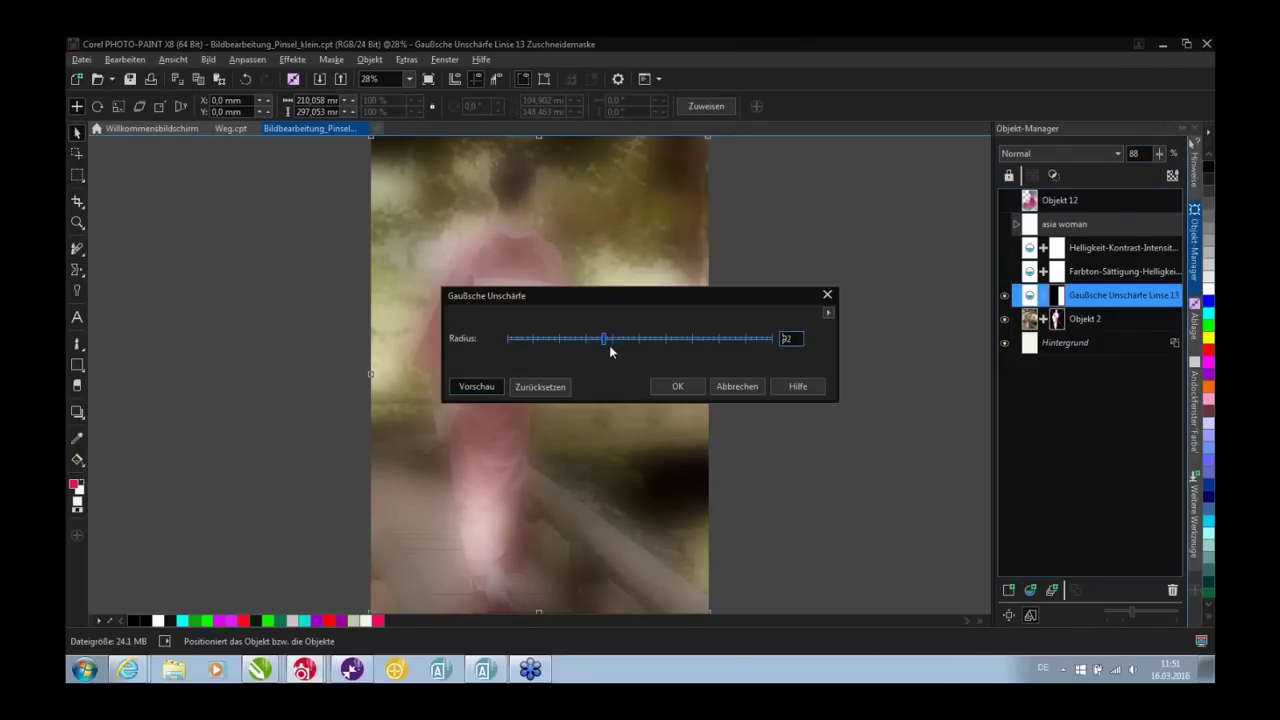
{"action": "left_click", "coordinate": [678, 386]}
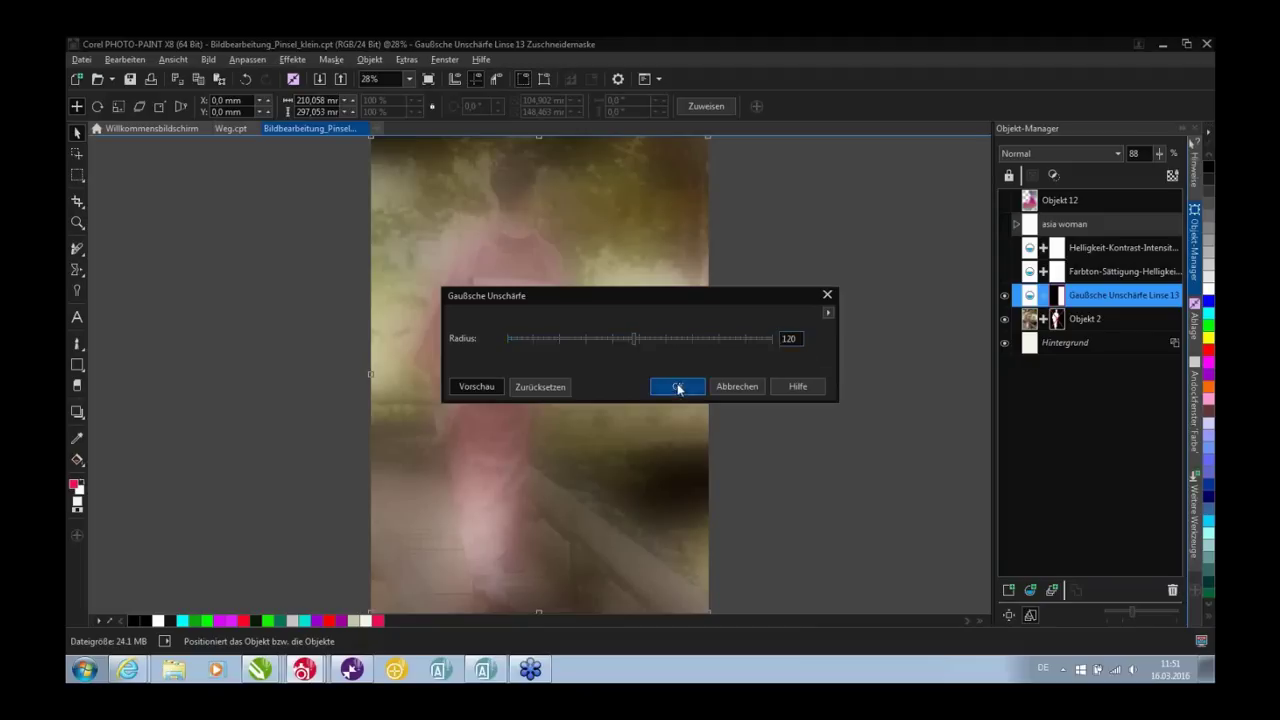
Restore the adjustment layers and show the sharp woman layer Objekt 7 in the asia woman group
{"action": "left_click", "coordinate": [1005, 270]}
{"action": "left_click", "coordinate": [1004, 248]}
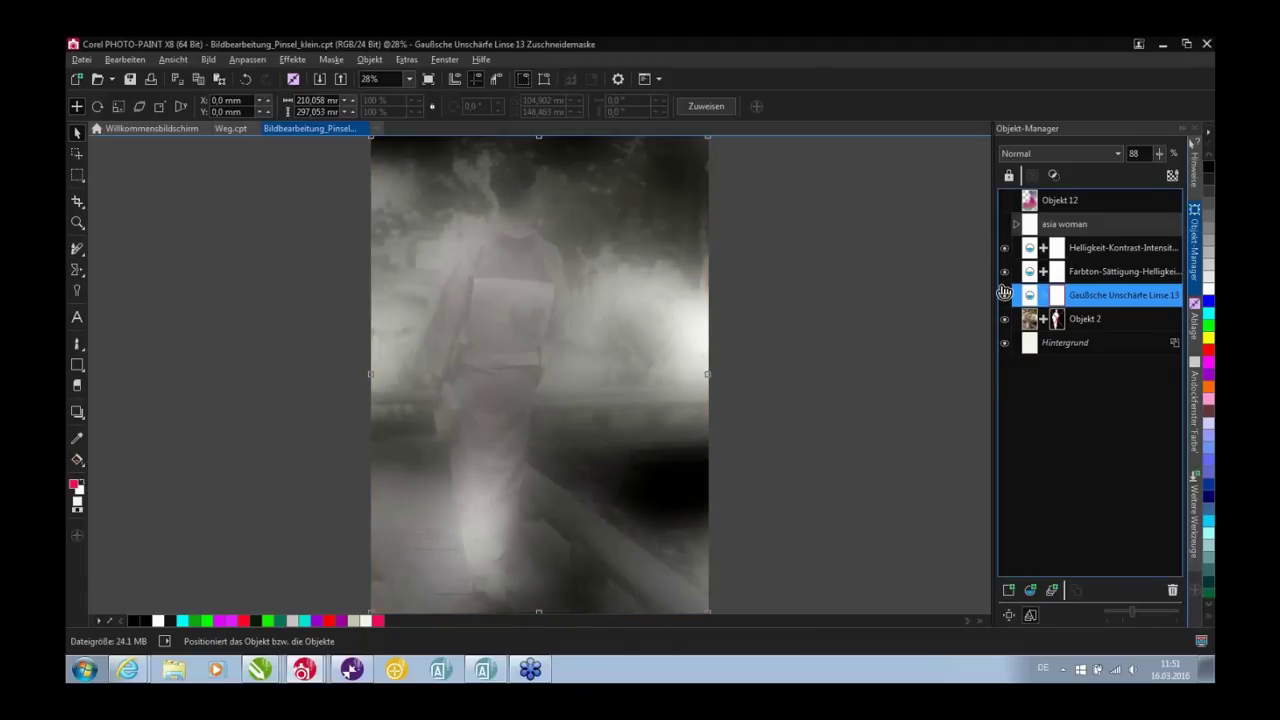
{"action": "left_click", "coordinate": [1004, 271]}
{"action": "left_click", "coordinate": [1004, 318]}
{"action": "left_click", "coordinate": [1005, 318]}
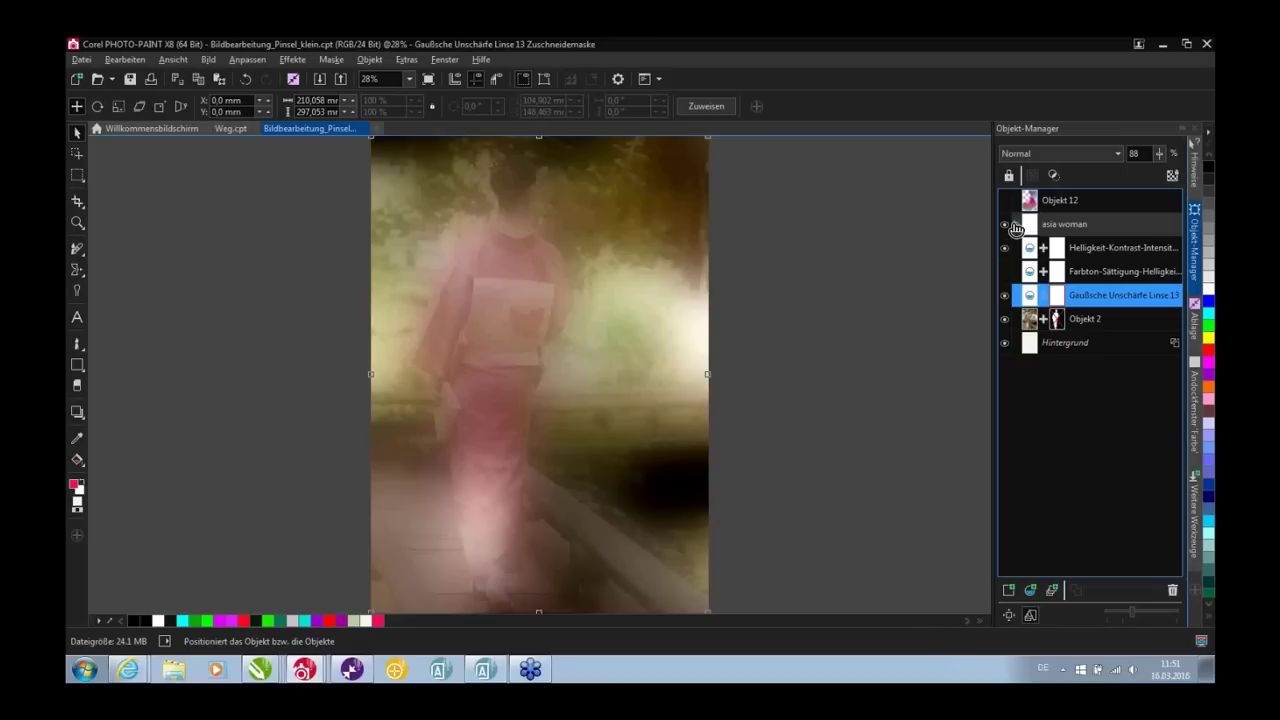
{"action": "left_click", "coordinate": [1015, 226]}
{"action": "left_click", "coordinate": [1004, 271]}
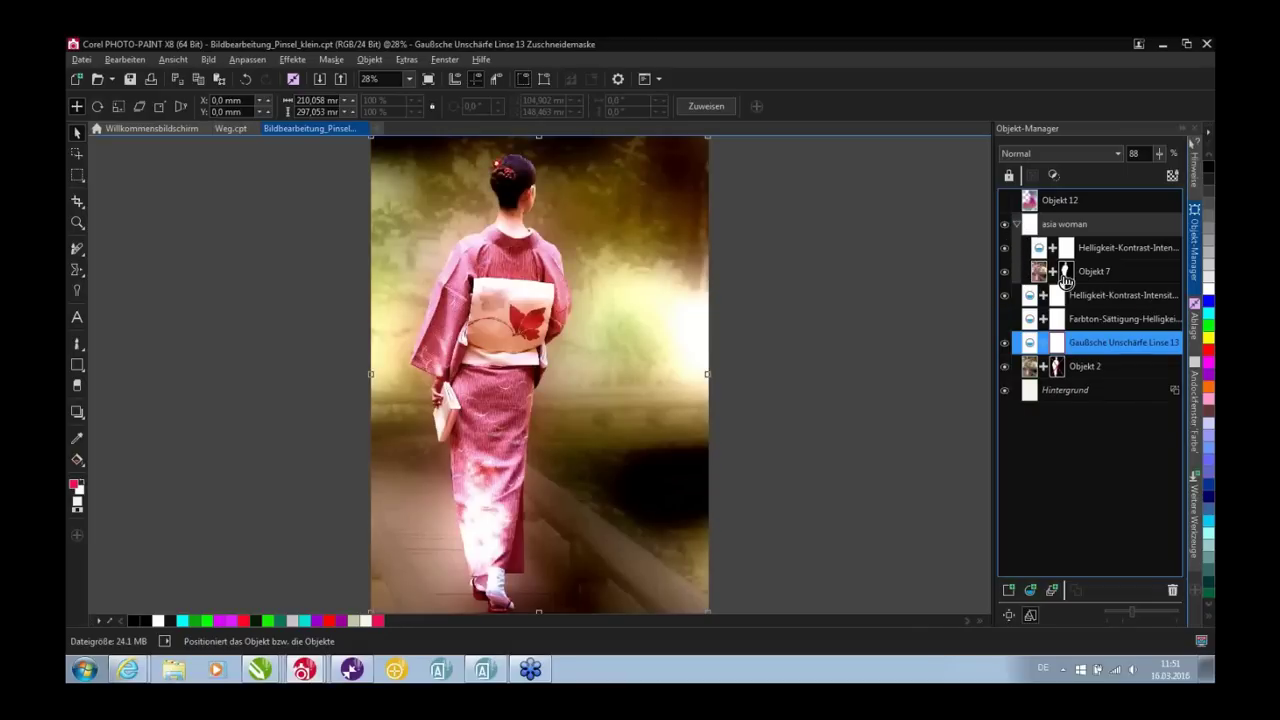
Show the Objekt 12 colour-blob layer and set its blend mode to Normal
{"action": "left_click", "coordinate": [1067, 285]}
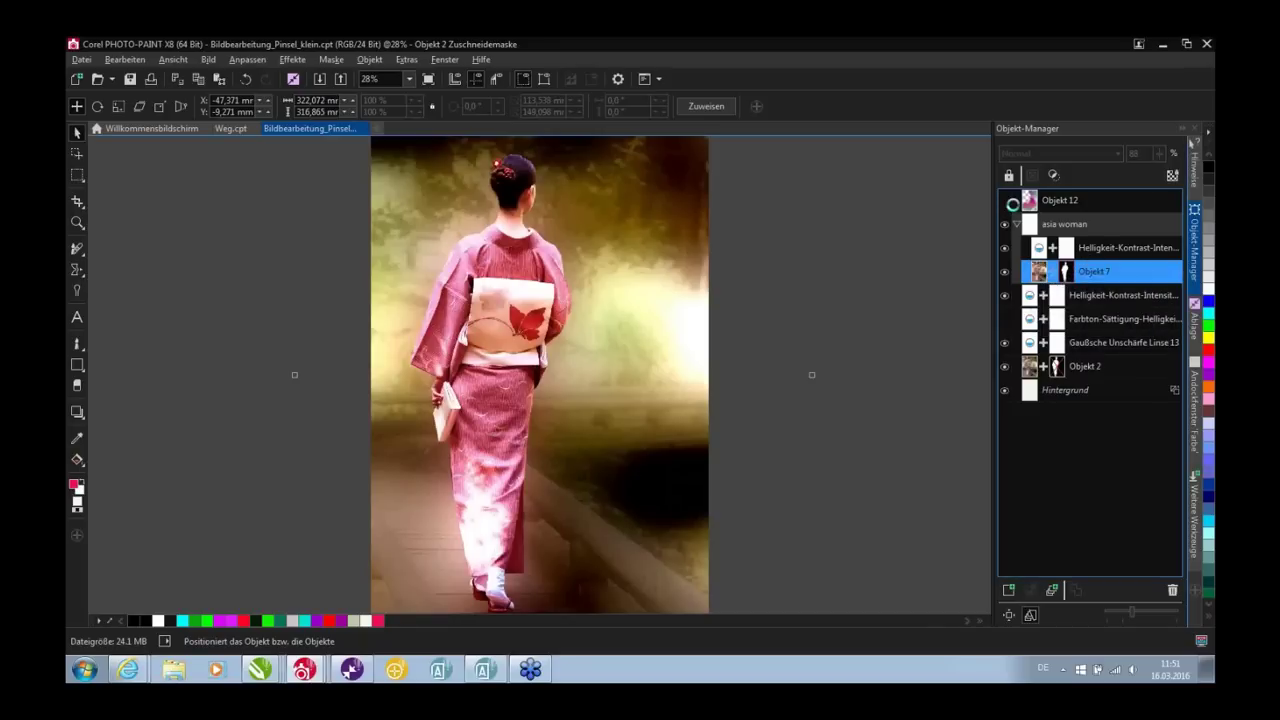
{"action": "left_click", "coordinate": [1012, 203]}
{"action": "left_click", "coordinate": [1045, 200]}
{"action": "left_click", "coordinate": [1040, 156]}
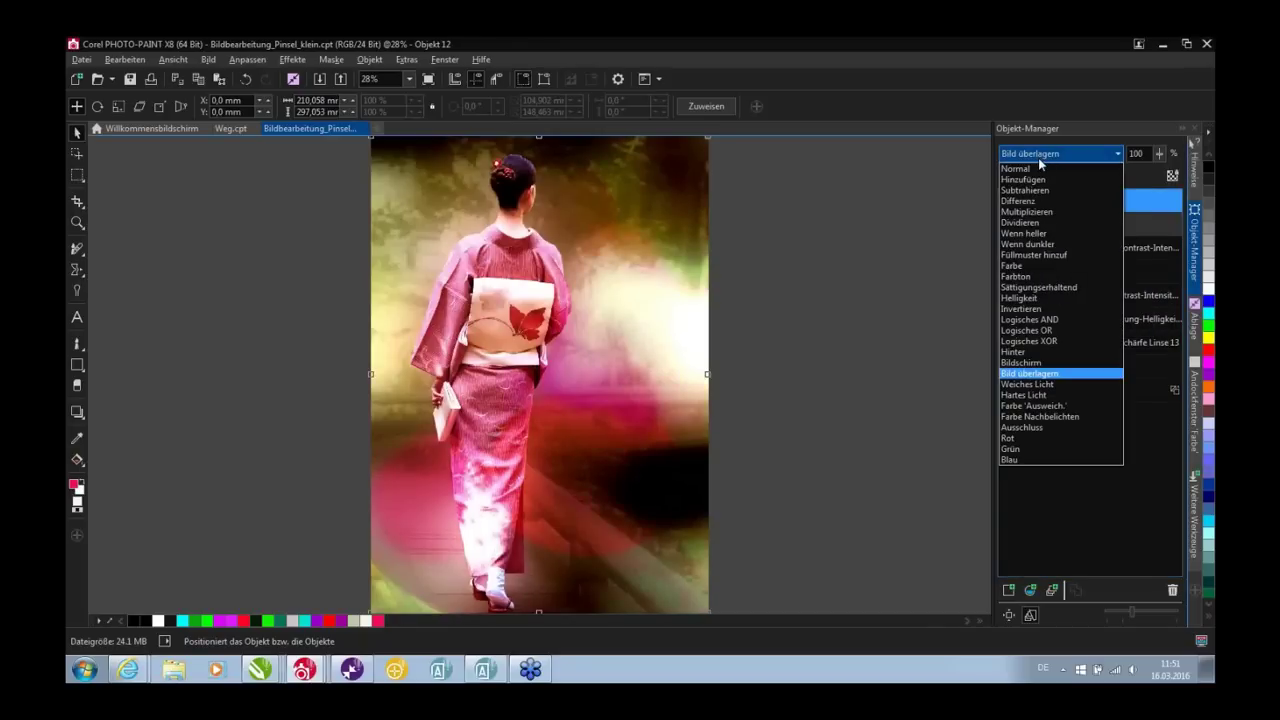
{"action": "left_click", "coordinate": [1036, 169]}
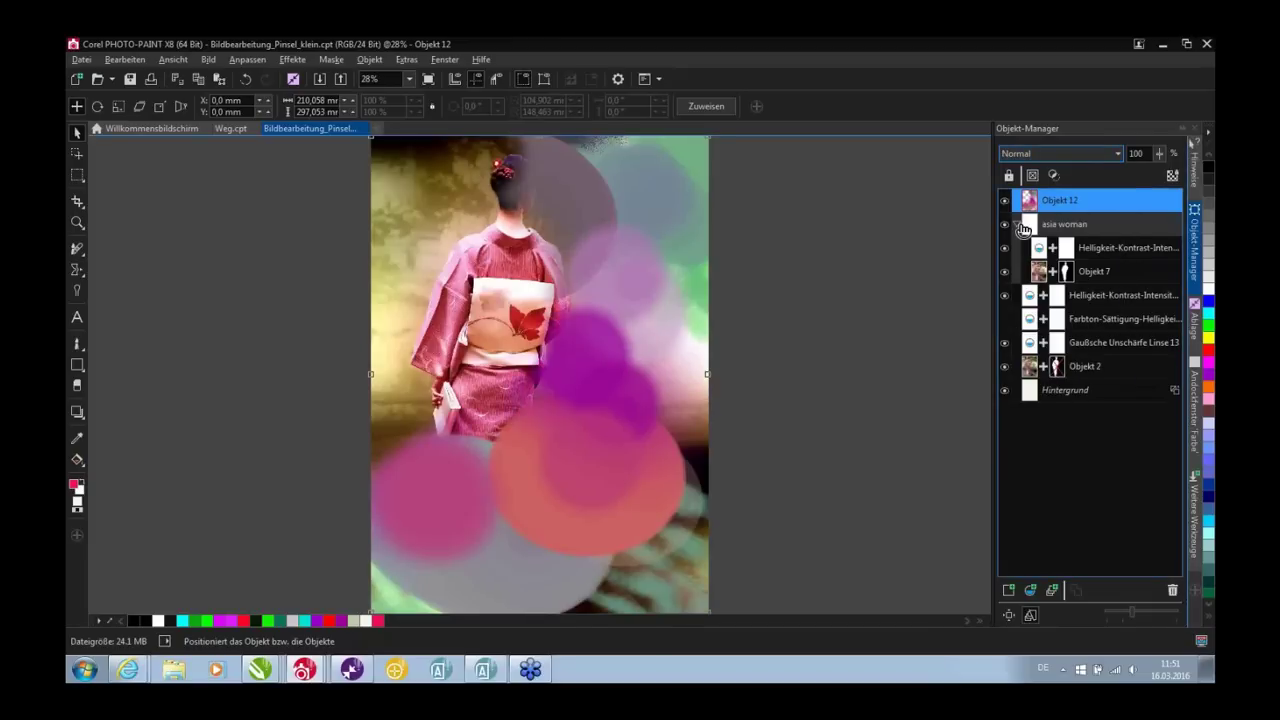
Hide Objekt 7, Helligkeit-Kontrast, the Gaußsche Unschärfe lens and Objekt 2
{"action": "left_click", "coordinate": [1005, 247]}
{"action": "left_click", "coordinate": [1005, 271]}
{"action": "left_click", "coordinate": [1005, 295]}
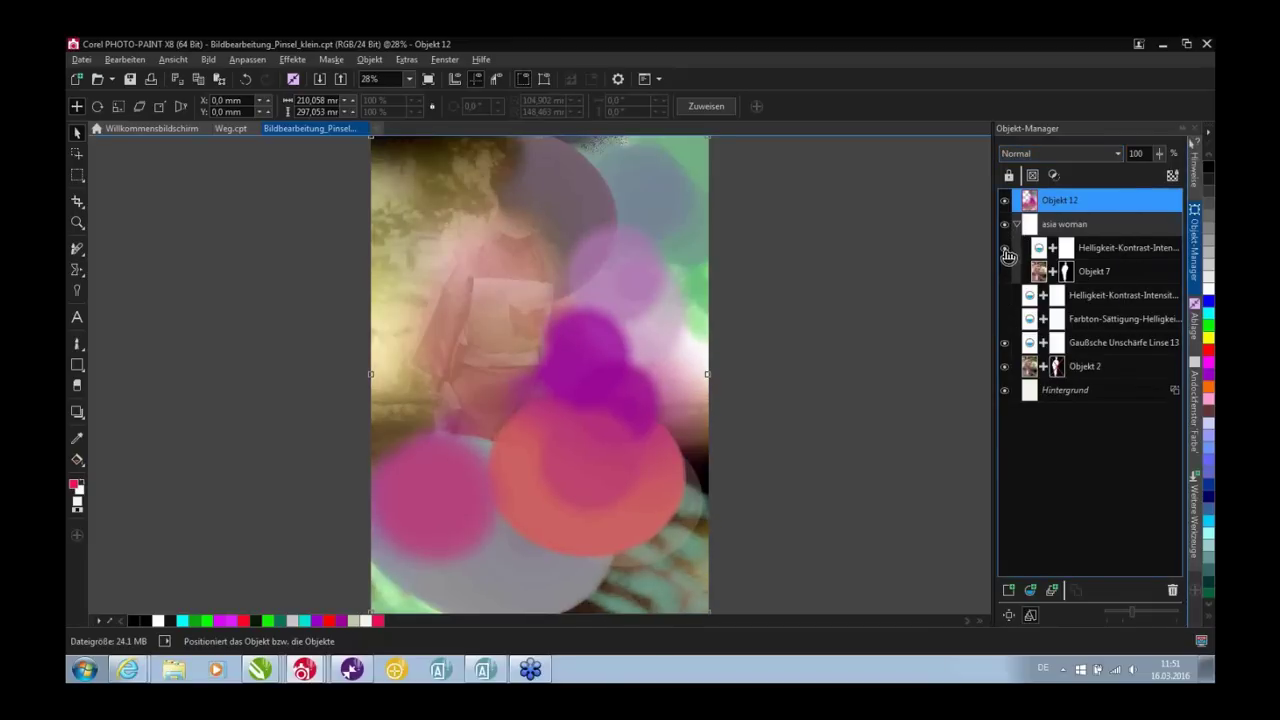
{"action": "left_click", "coordinate": [1007, 246]}
{"action": "left_click", "coordinate": [1004, 342]}
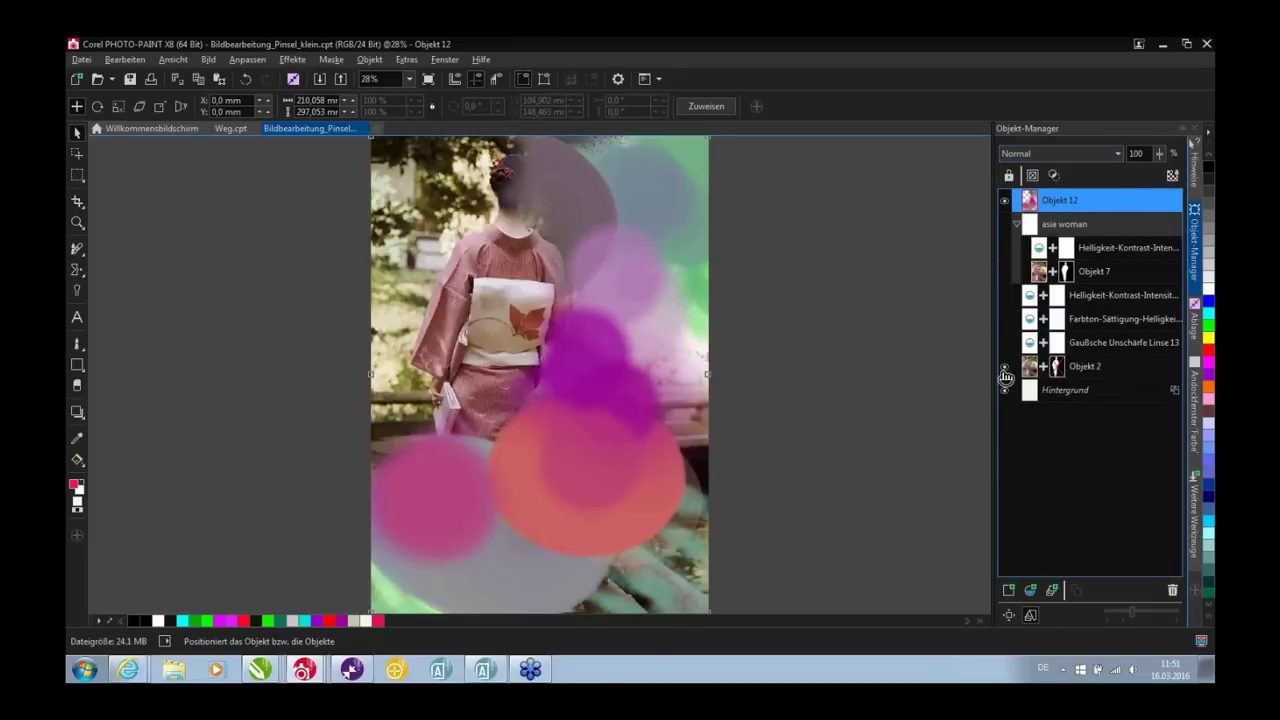
{"action": "left_click", "coordinate": [1004, 366]}
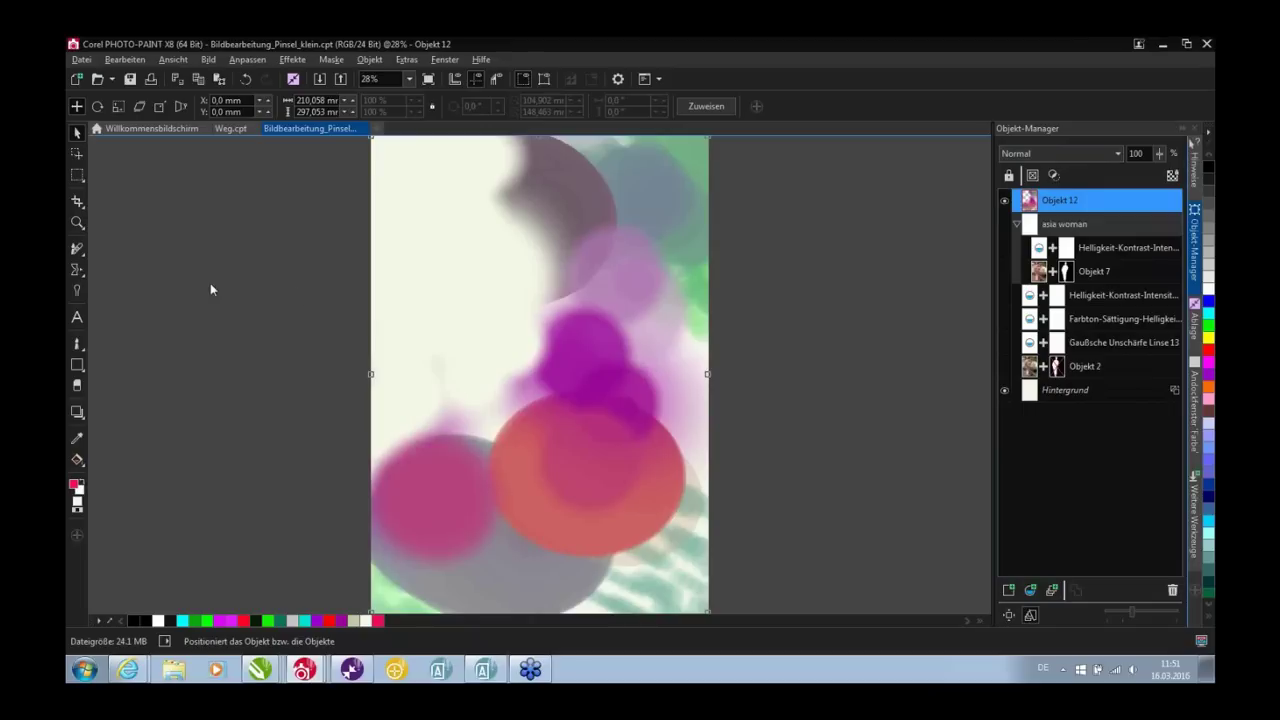
{"action": "left_click", "coordinate": [78, 347]}
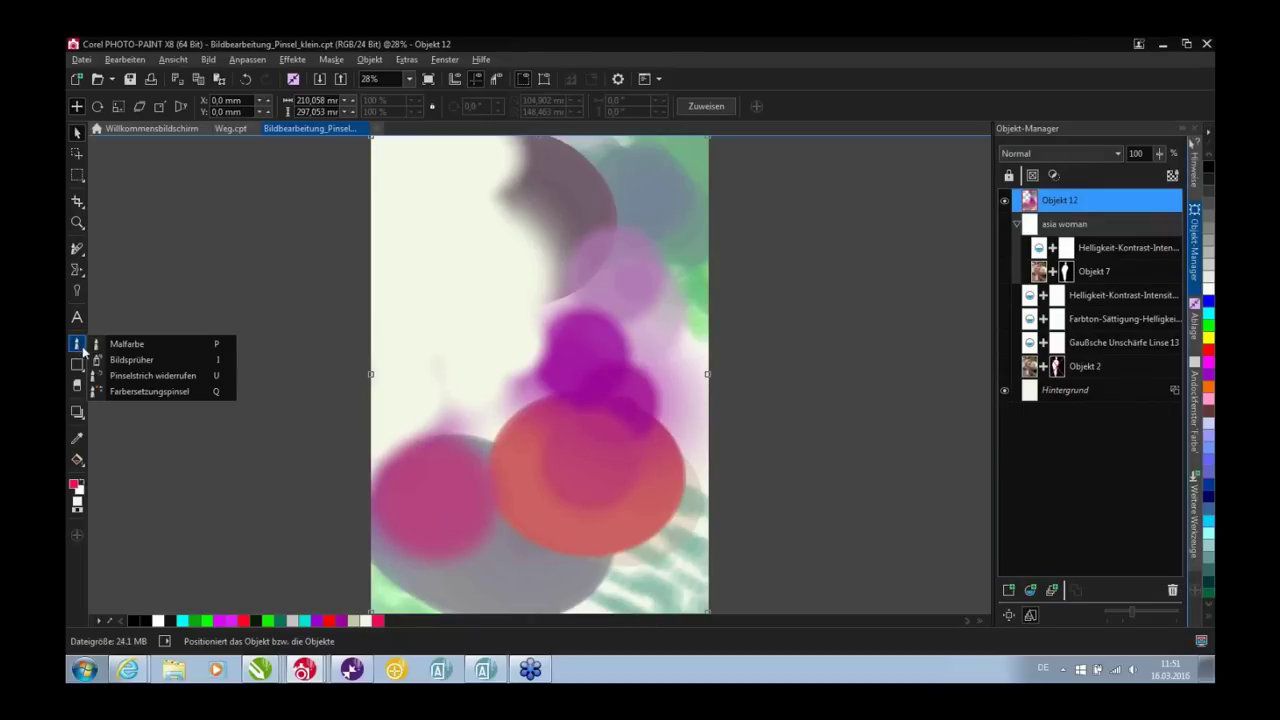
Set up the Malfarbe brush with the Angepasste Wasserfarbe preset at size 500
{"action": "left_click", "coordinate": [143, 346]}
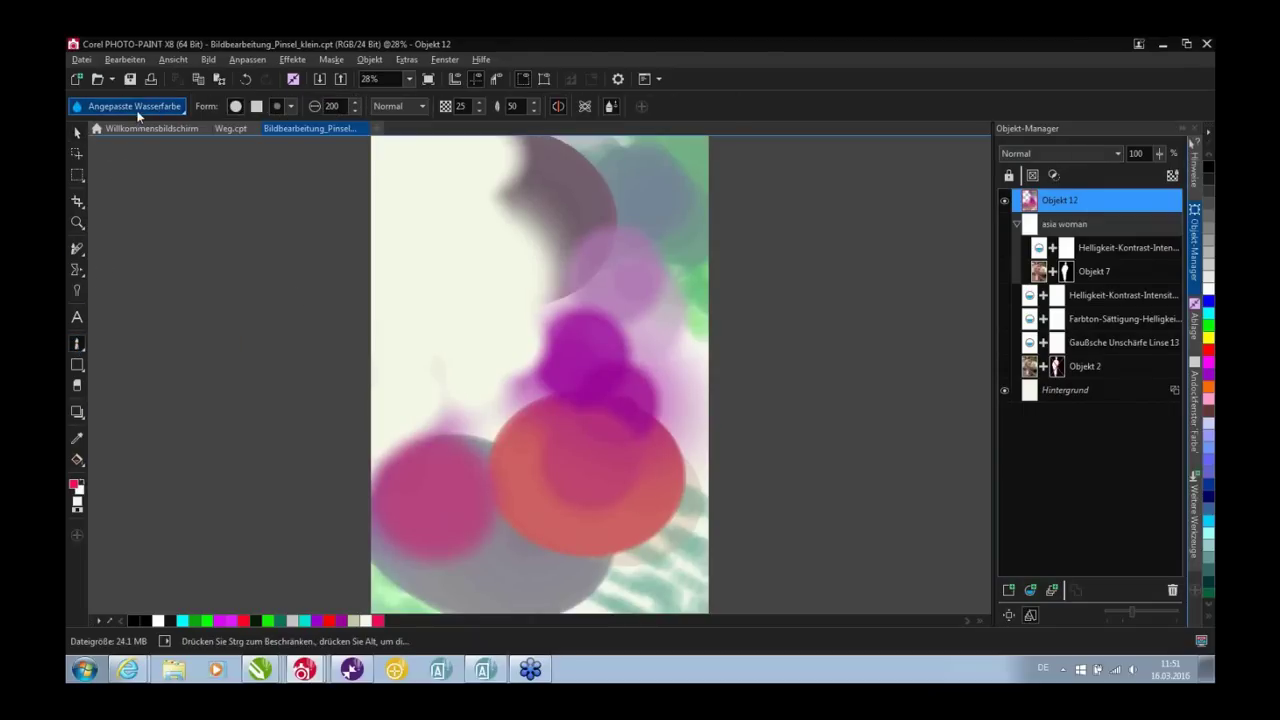
{"action": "left_click", "coordinate": [132, 106]}
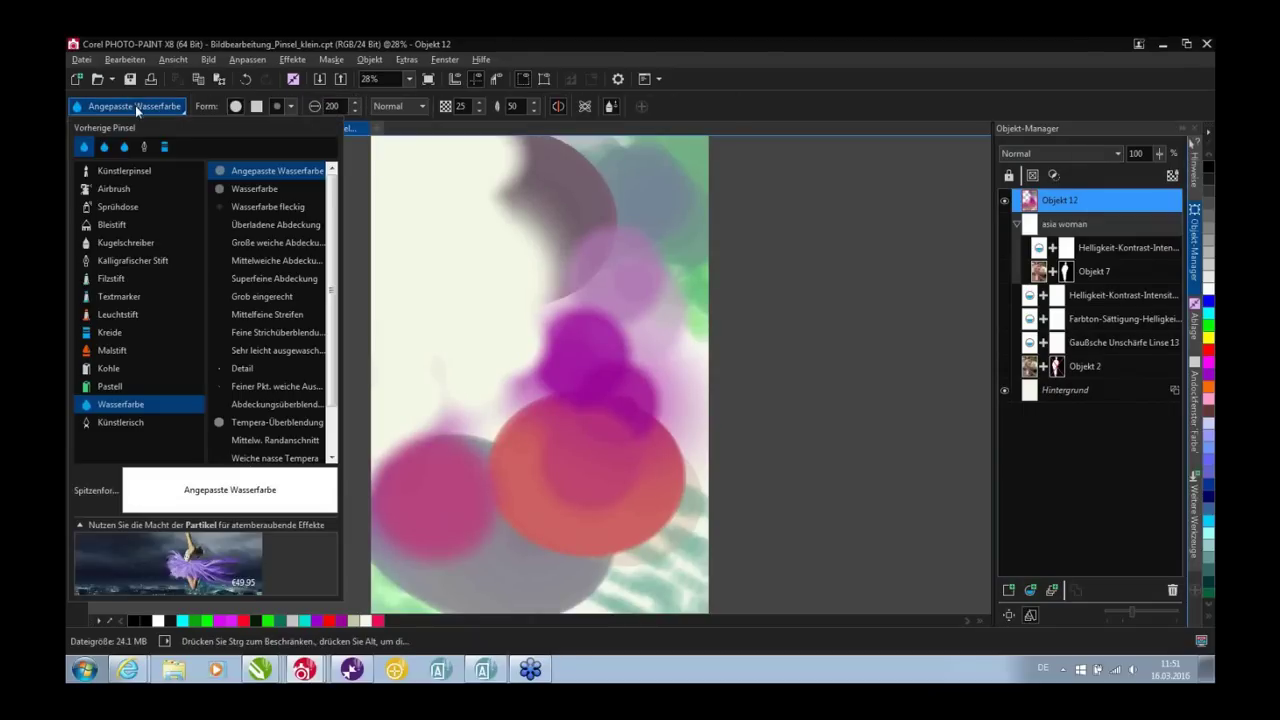
{"action": "left_click", "coordinate": [277, 169]}
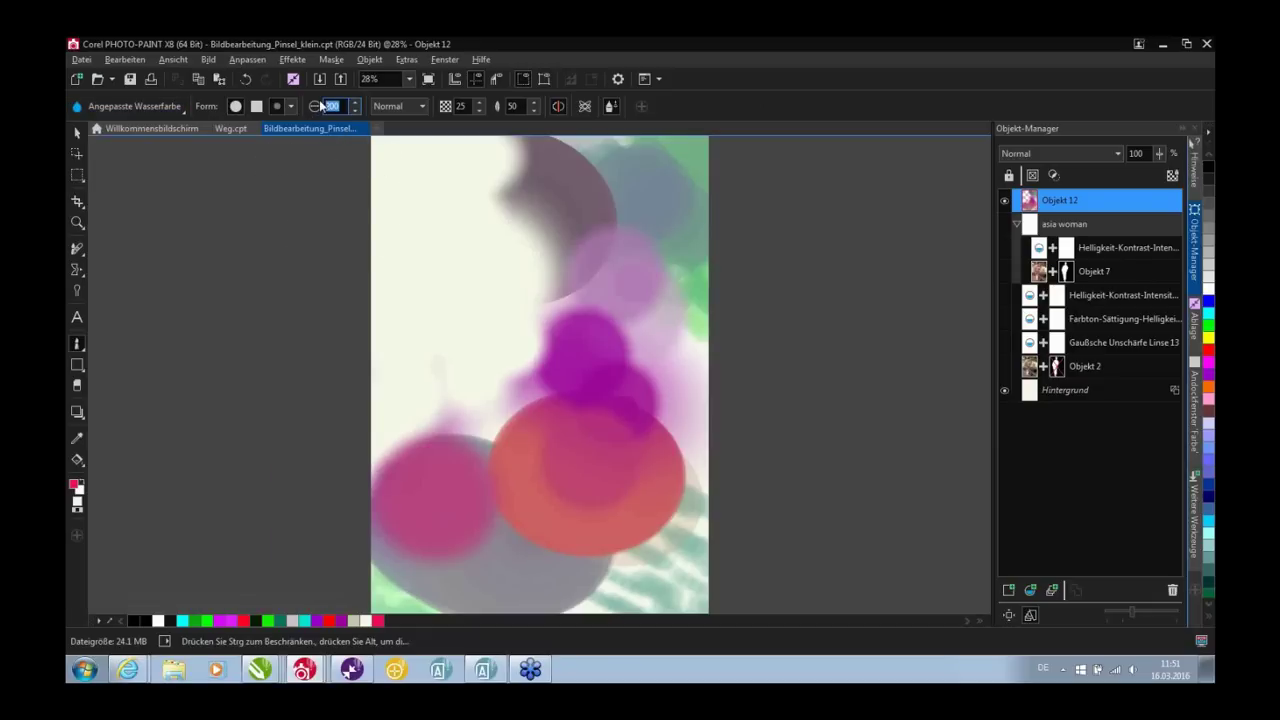
{"action": "type", "text": "5"}
{"action": "key", "text": "Return"}
Paint pink watercolour dabs across the top and middle of the image
{"action": "left_click", "coordinate": [1193, 427]}
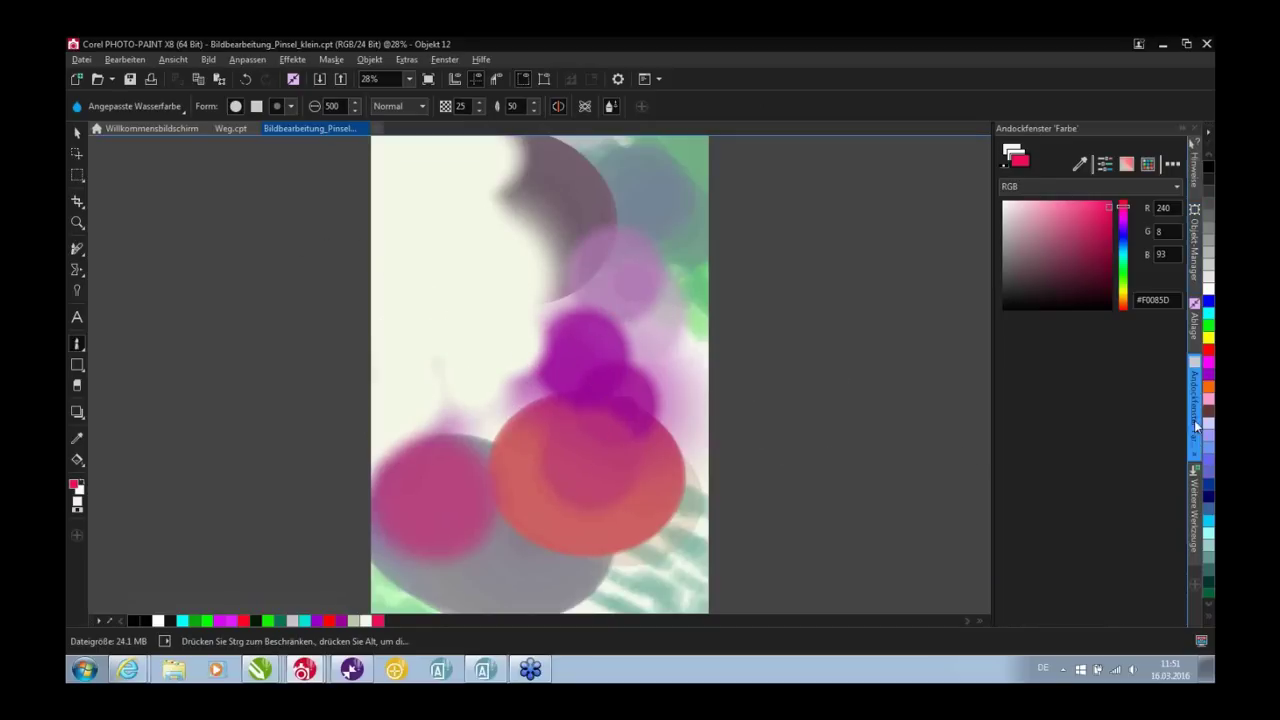
{"action": "left_click", "coordinate": [1106, 202]}
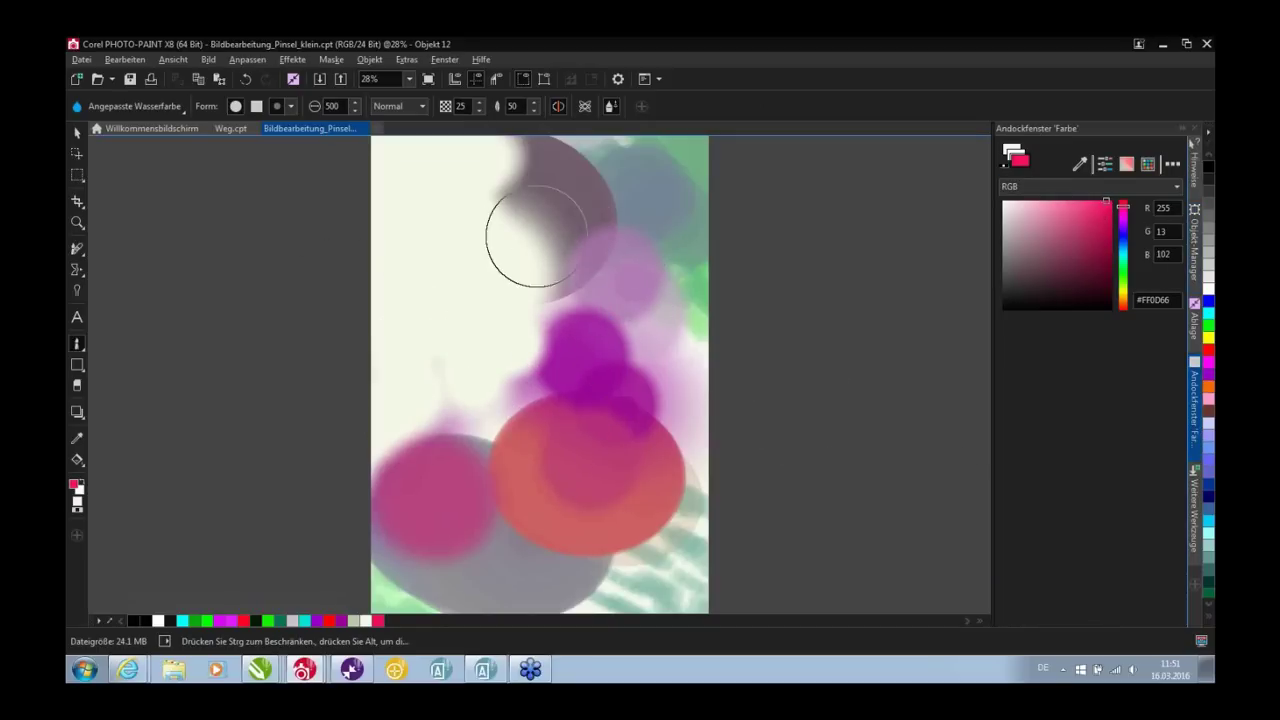
{"action": "mouse_move", "coordinate": [524, 211]}
{"action": "left_mouse_down"}
{"action": "mouse_move", "coordinate": [502, 188]}
{"action": "mouse_move", "coordinate": [519, 161]}
{"action": "mouse_move", "coordinate": [533, 163]}
{"action": "mouse_move", "coordinate": [537, 258]}
{"action": "mouse_move", "coordinate": [503, 251]}
{"action": "mouse_move", "coordinate": [490, 222]}
{"action": "mouse_move", "coordinate": [554, 284]}
{"action": "mouse_move", "coordinate": [583, 277]}
{"action": "mouse_move", "coordinate": [502, 290]}
{"action": "left_mouse_up"}
{"action": "mouse_move", "coordinate": [585, 440]}
{"action": "left_mouse_down"}
{"action": "mouse_move", "coordinate": [549, 391]}
{"action": "mouse_move", "coordinate": [514, 400]}
{"action": "mouse_move", "coordinate": [505, 425]}
{"action": "left_mouse_up"}
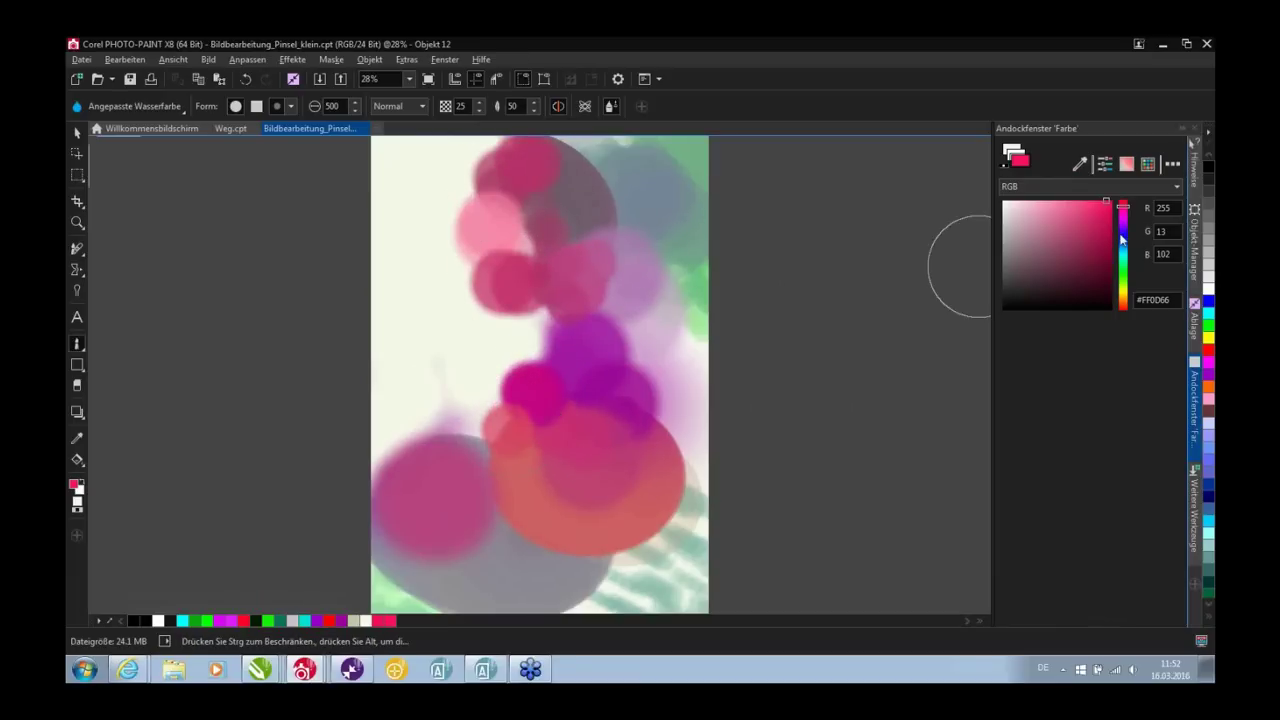
Switch to cyan and paint blue dabs at the lower left and bottom
{"action": "left_click_drag", "start_coordinate": [1124, 246], "coordinate": [1123, 252]}
{"action": "left_click", "coordinate": [1106, 213]}
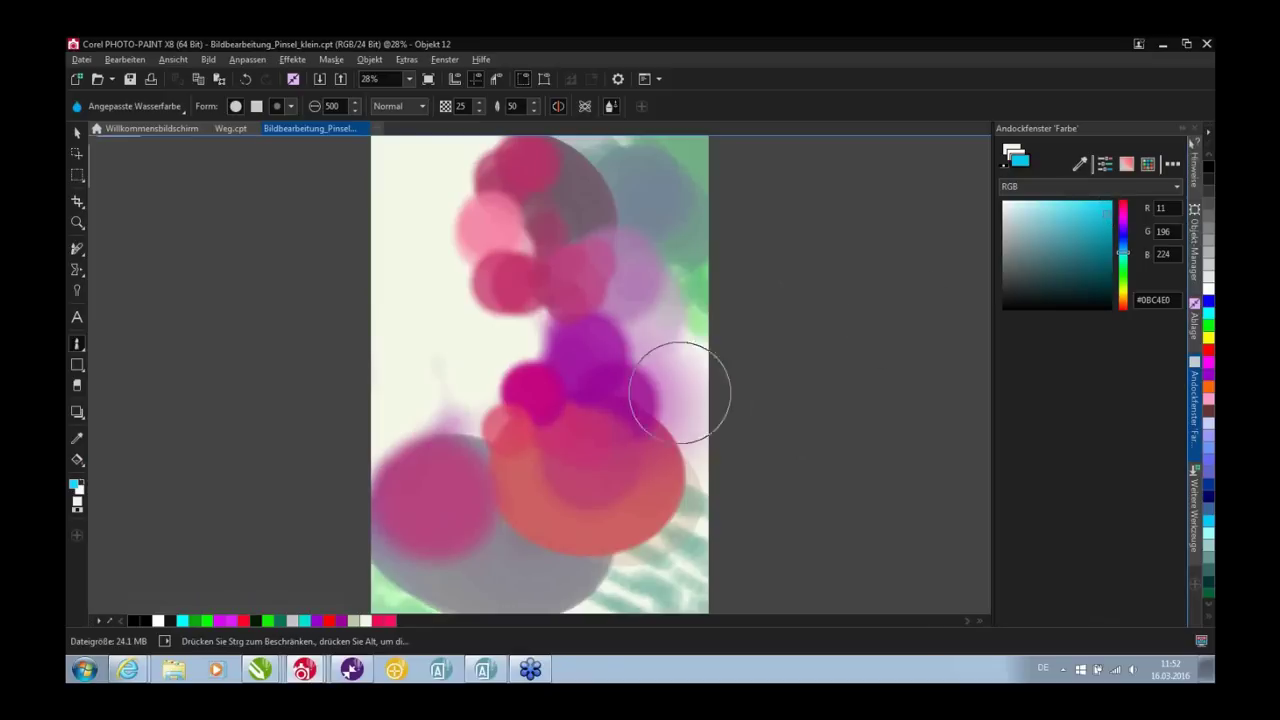
{"action": "mouse_move", "coordinate": [463, 437]}
{"action": "left_mouse_down"}
{"action": "mouse_move", "coordinate": [431, 436]}
{"action": "mouse_move", "coordinate": [400, 465]}
{"action": "left_mouse_up"}
{"action": "mouse_move", "coordinate": [612, 556]}
{"action": "left_mouse_down"}
{"action": "mouse_move", "coordinate": [642, 510]}
{"action": "mouse_move", "coordinate": [632, 566]}
{"action": "left_mouse_up"}
{"action": "left_click_drag", "start_coordinate": [620, 351], "coordinate": [611, 329]}
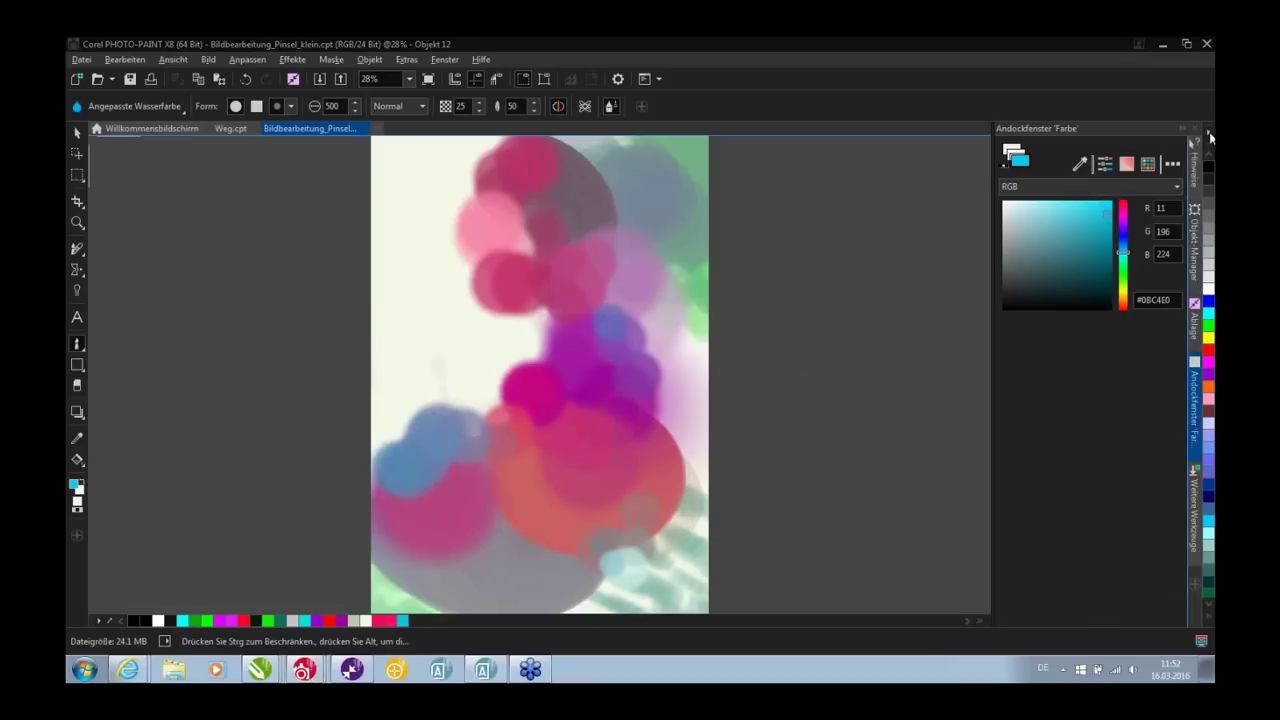
{"action": "left_click", "coordinate": [1194, 240]}
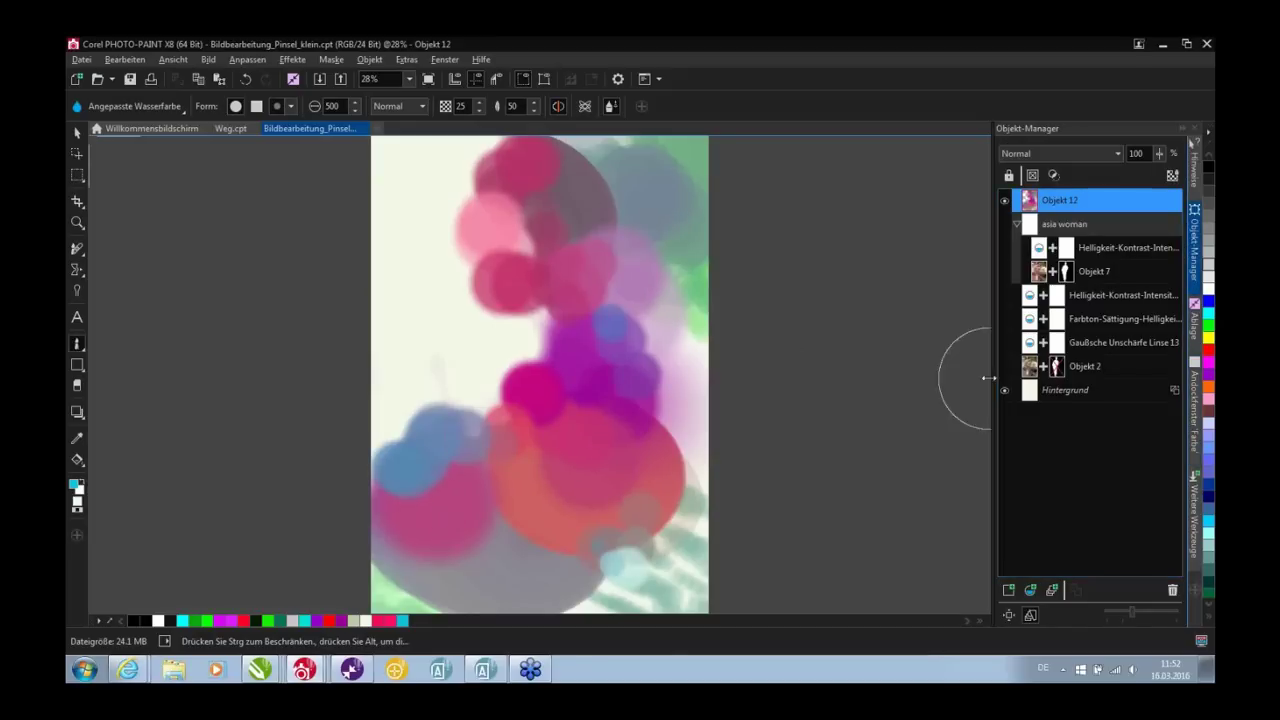
Make Objekt 2, the adjustment lenses, Objekt 7 and the asia woman group visible again
{"action": "left_click", "coordinate": [1004, 366]}
{"action": "left_click", "coordinate": [1004, 342]}
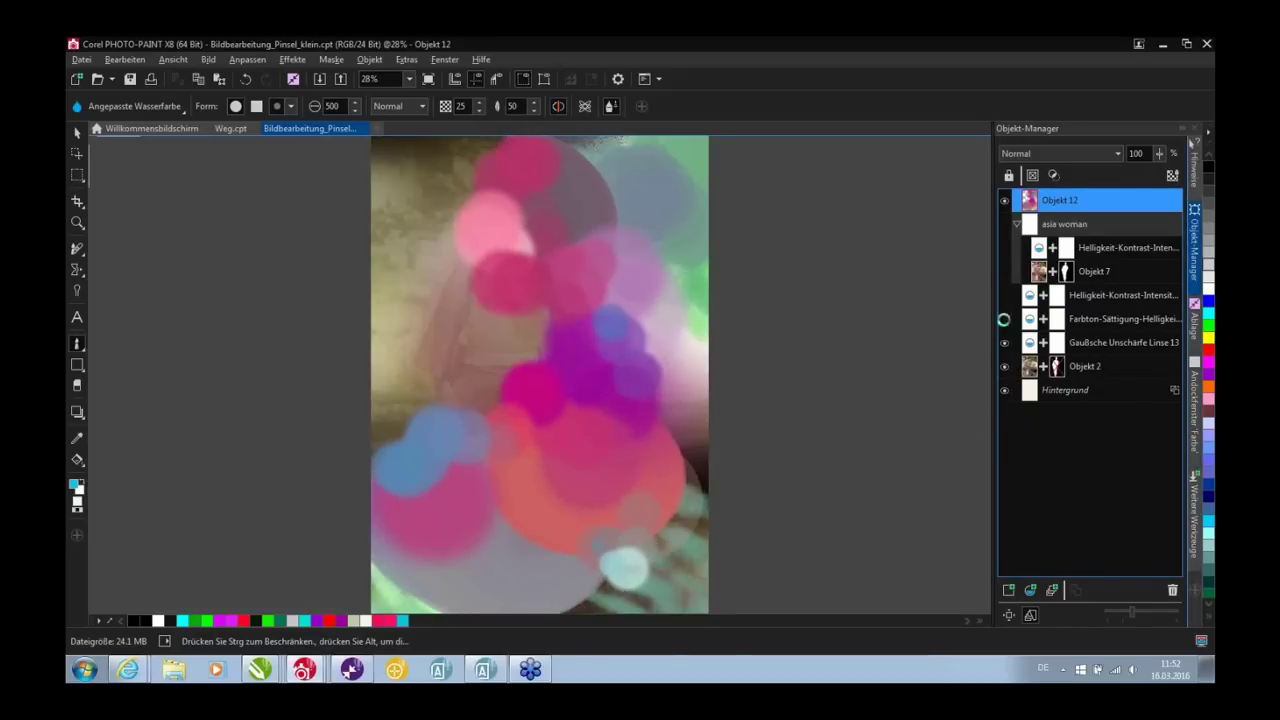
{"action": "left_click", "coordinate": [1004, 318]}
{"action": "left_click", "coordinate": [1004, 295]}
{"action": "left_click", "coordinate": [1004, 271]}
{"action": "left_click", "coordinate": [1004, 224]}
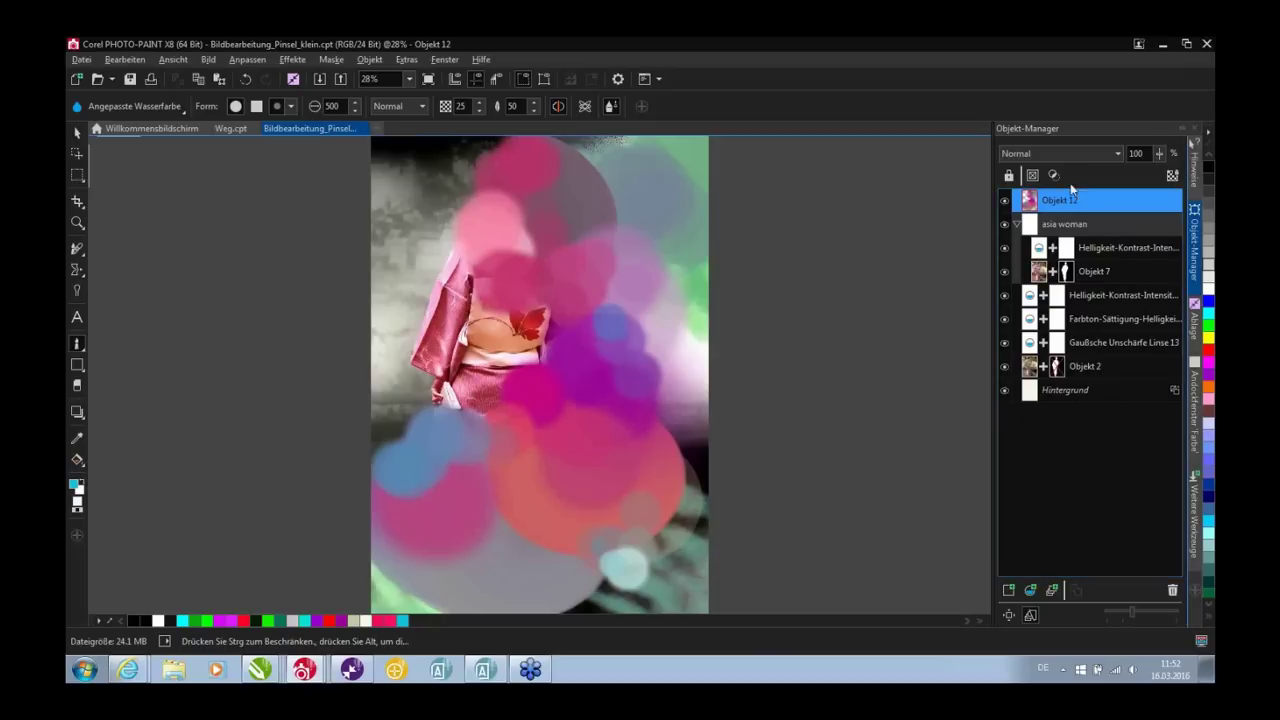
Set the painted Objekt 12 layer's blend mode to Bild überlagern
{"action": "left_click", "coordinate": [1050, 153]}
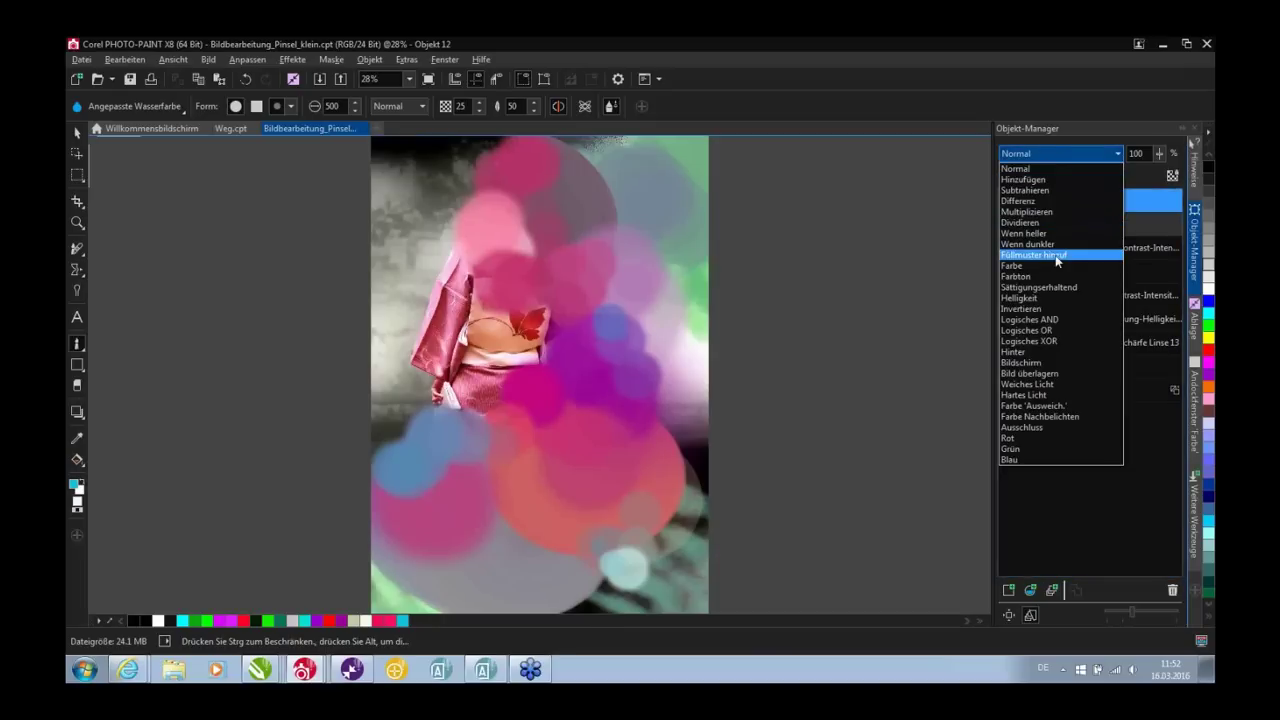
{"action": "left_click", "coordinate": [1057, 374]}
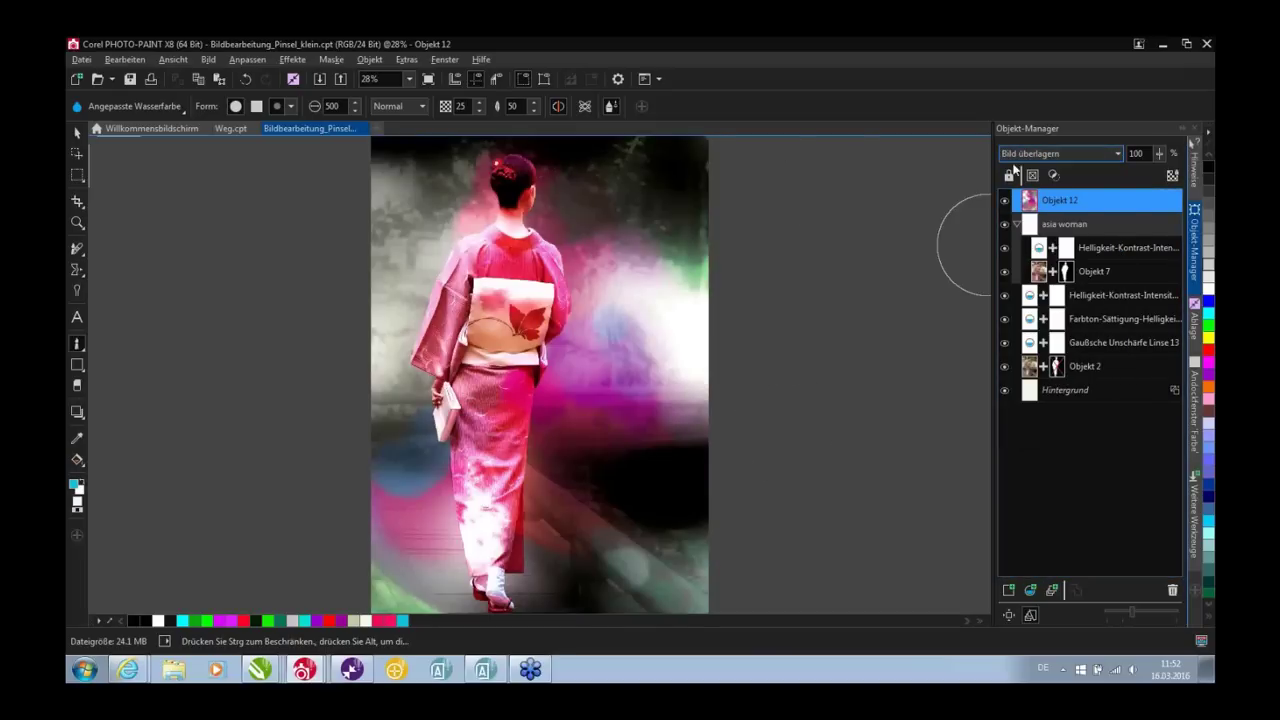
{"action": "left_click", "coordinate": [1004, 319]}
{"action": "left_click", "coordinate": [1004, 319]}
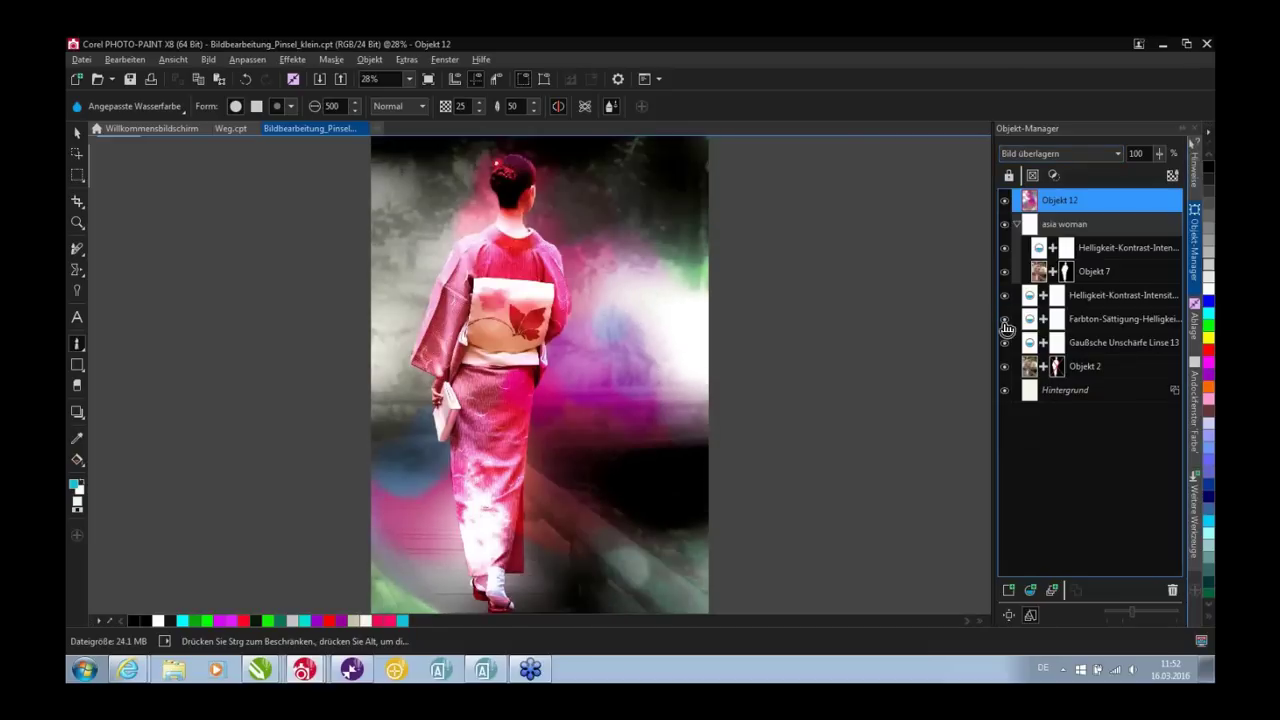
{"action": "left_click", "coordinate": [1004, 319]}
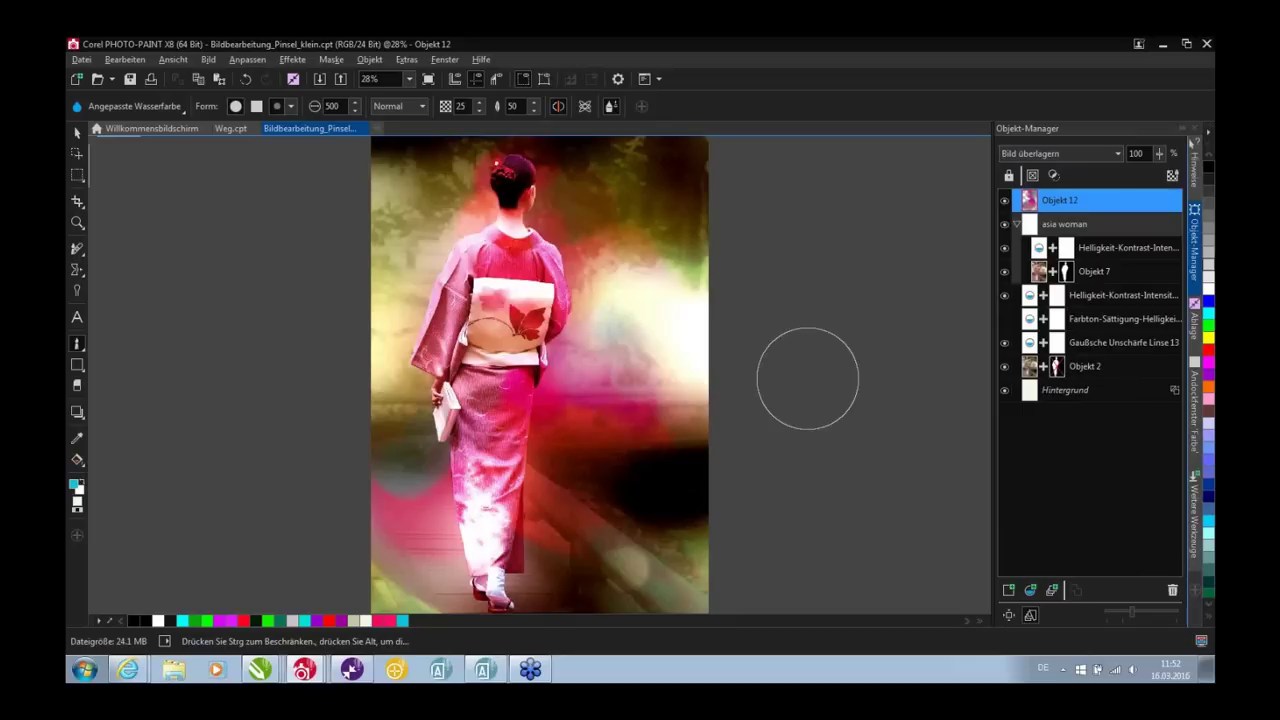
{"action": "left_click", "coordinate": [1088, 393]}
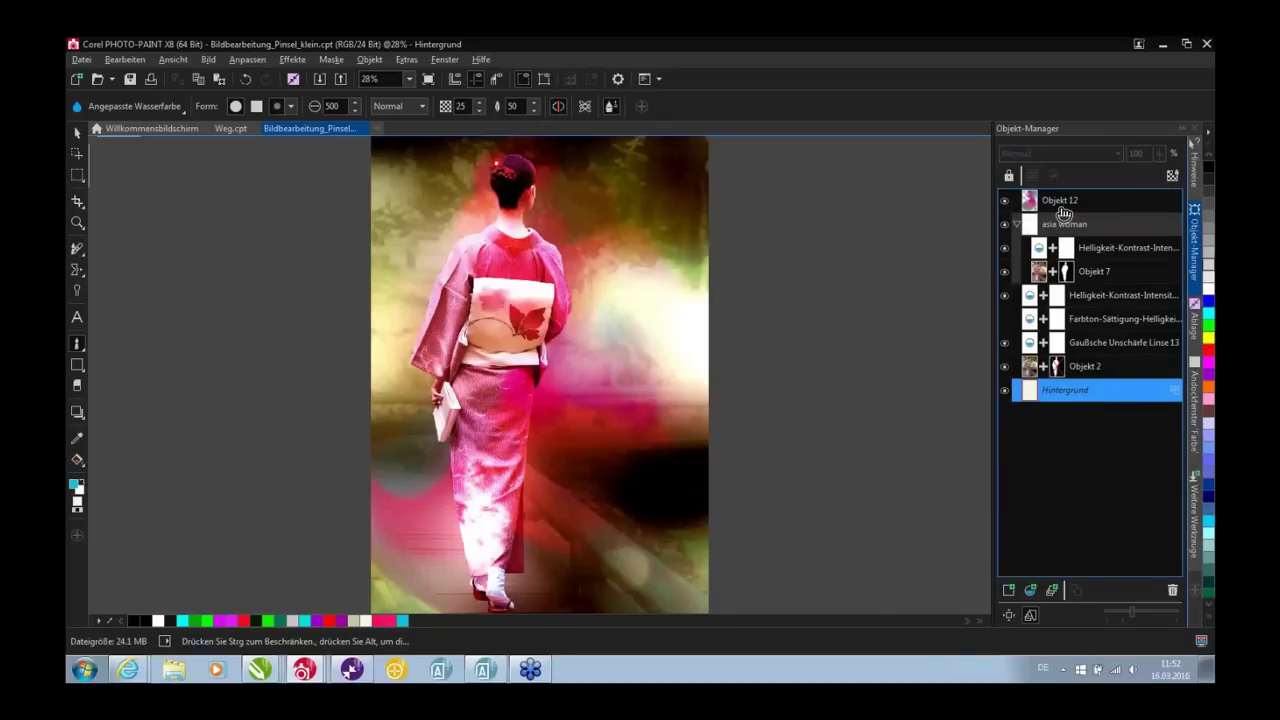
{"action": "left_click", "coordinate": [1070, 368]}
Select layers Objekt 12 through Hintergrund and choose Alle Objekte mit Hintergrund kombinieren
{"action": "left_click", "coordinate": [1094, 394]}
{"action": "left_click", "coordinate": [1060, 203], "text": "shift"}
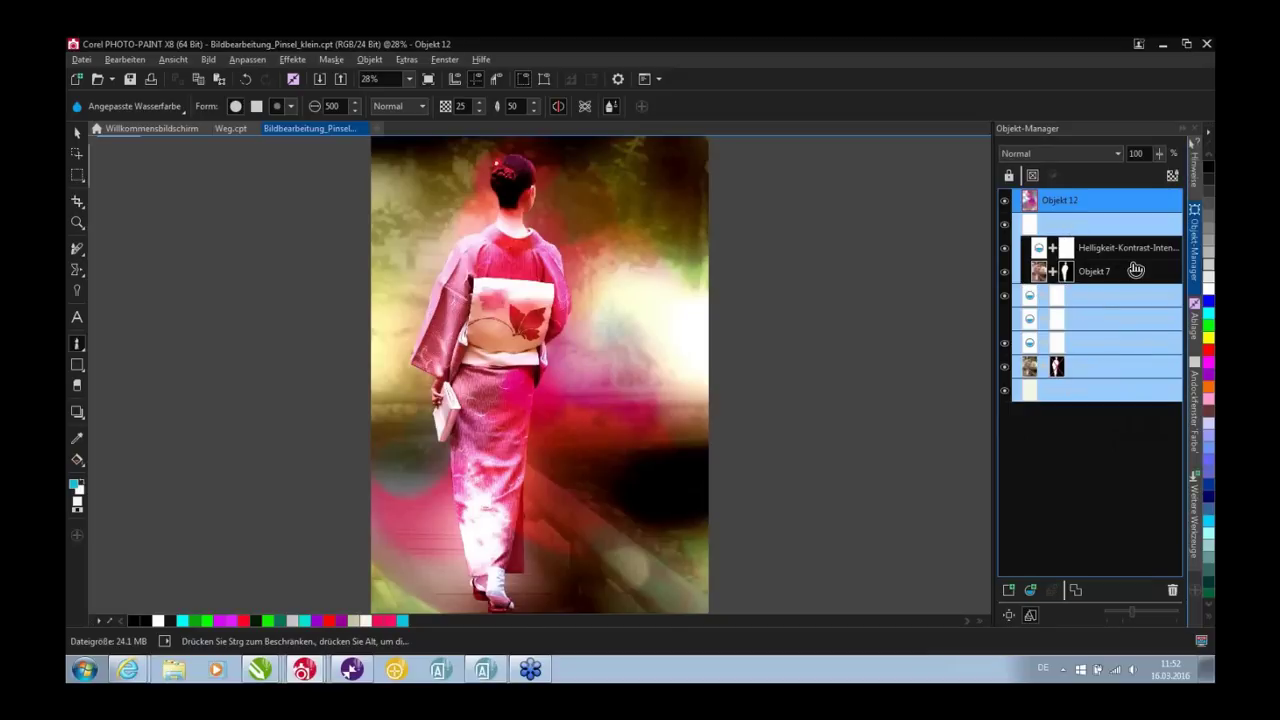
{"action": "right_click", "coordinate": [1062, 394]}
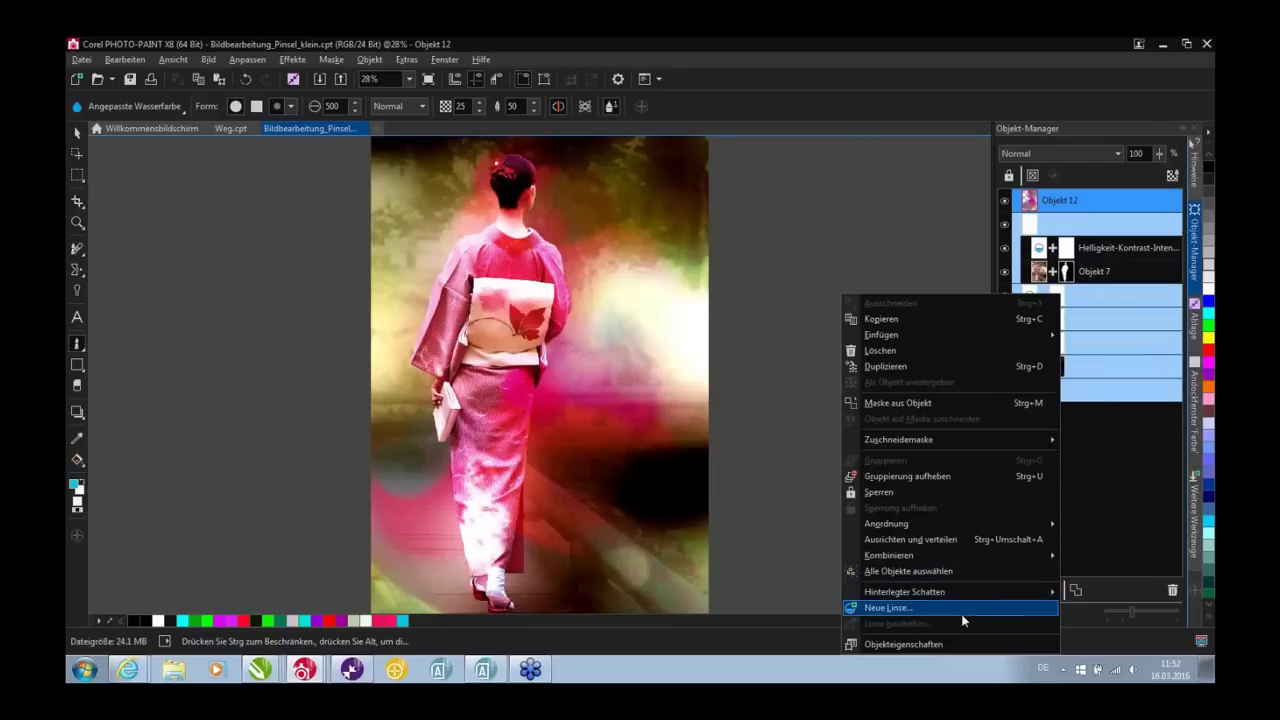
{"action": "right_click", "coordinate": [1136, 390]}
{"action": "right_click", "coordinate": [1136, 390]}
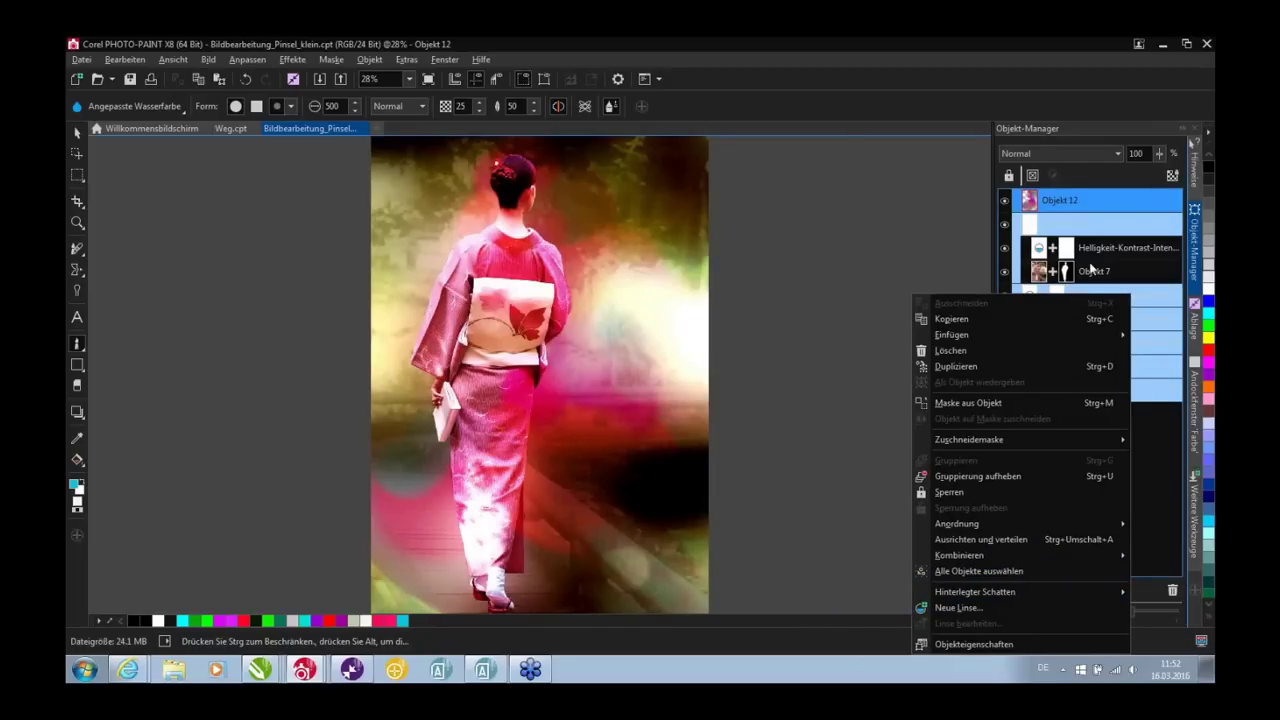
{"action": "left_click", "coordinate": [1080, 207]}
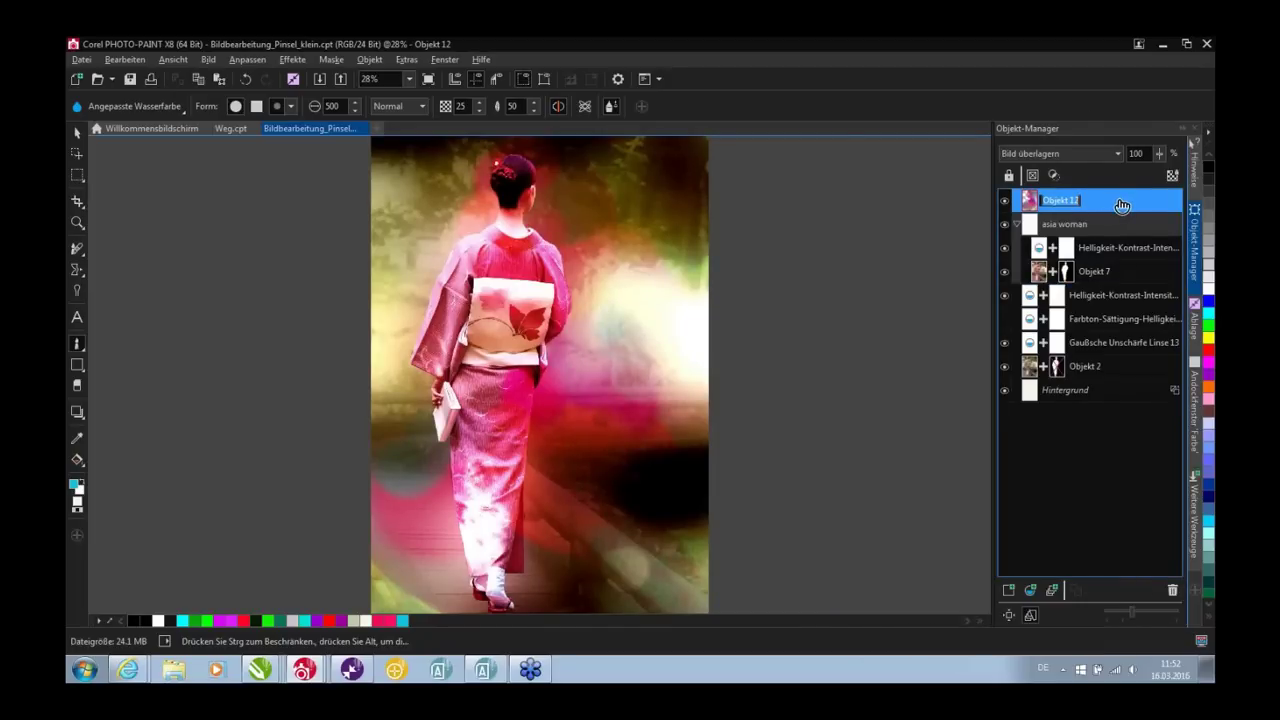
{"action": "left_click", "coordinate": [1106, 400], "text": "shift"}
{"action": "right_click", "coordinate": [1103, 400]}
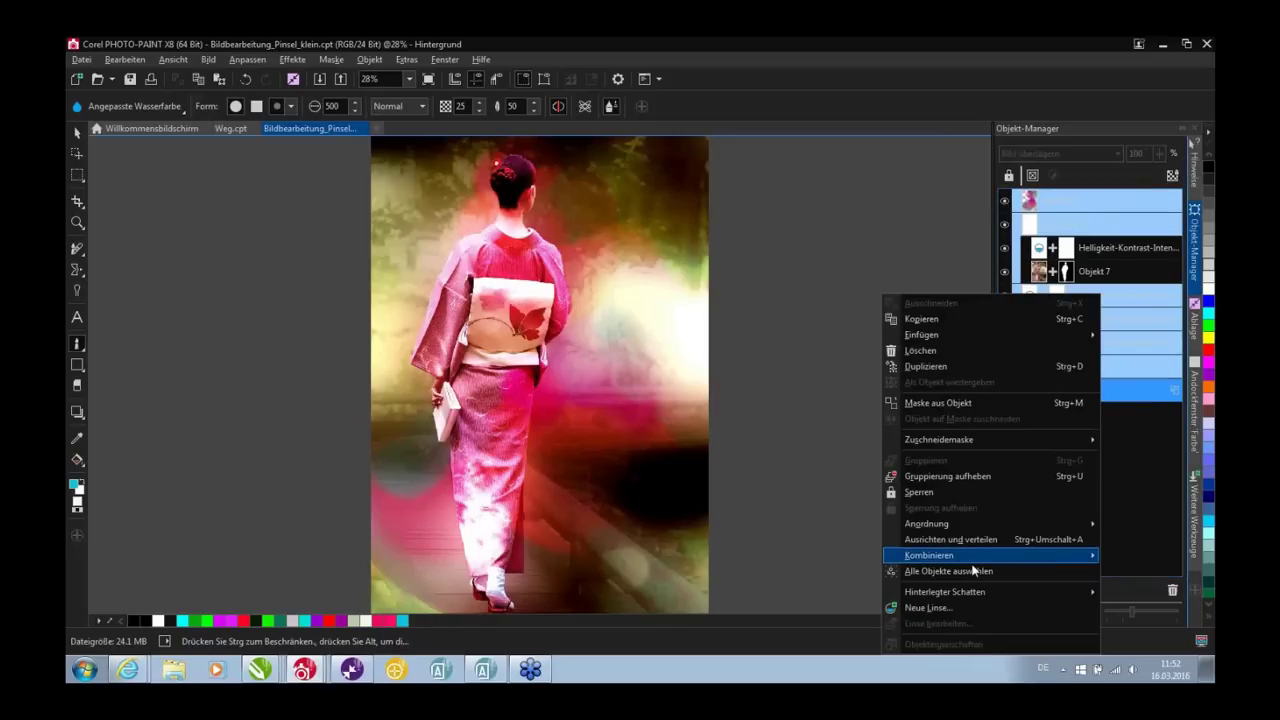
{"action": "mouse_move", "coordinate": [965, 563]}
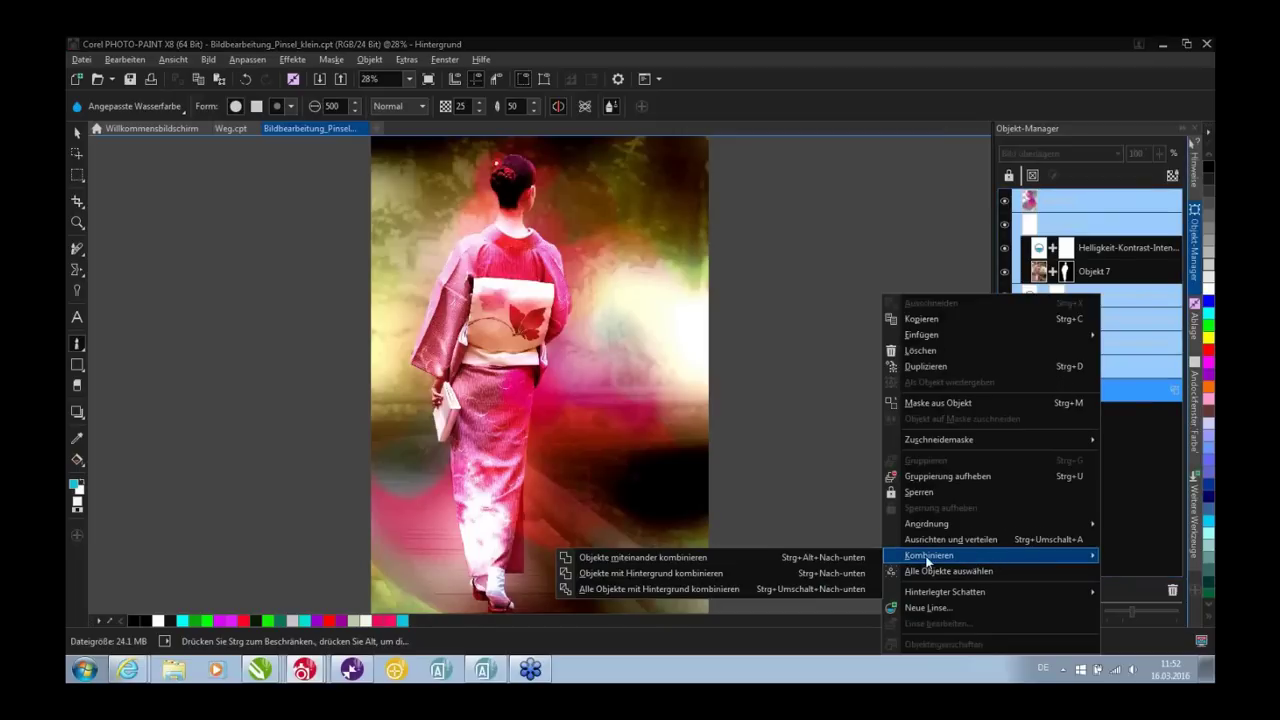
{"action": "left_click", "coordinate": [740, 589]}
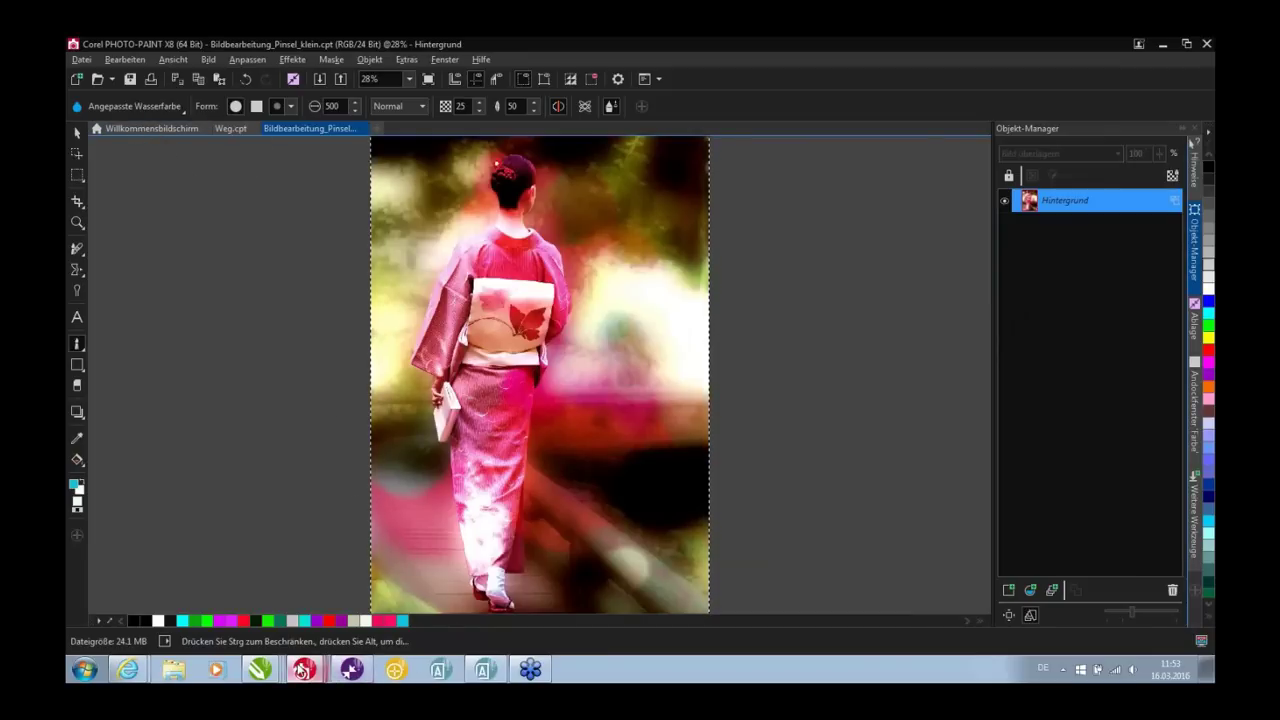
{"action": "left_click", "coordinate": [300, 668]}
Save the edited watercolour kimono bitmap in PHOTO-PAINT and close its window
{"action": "left_click", "coordinate": [262, 638]}
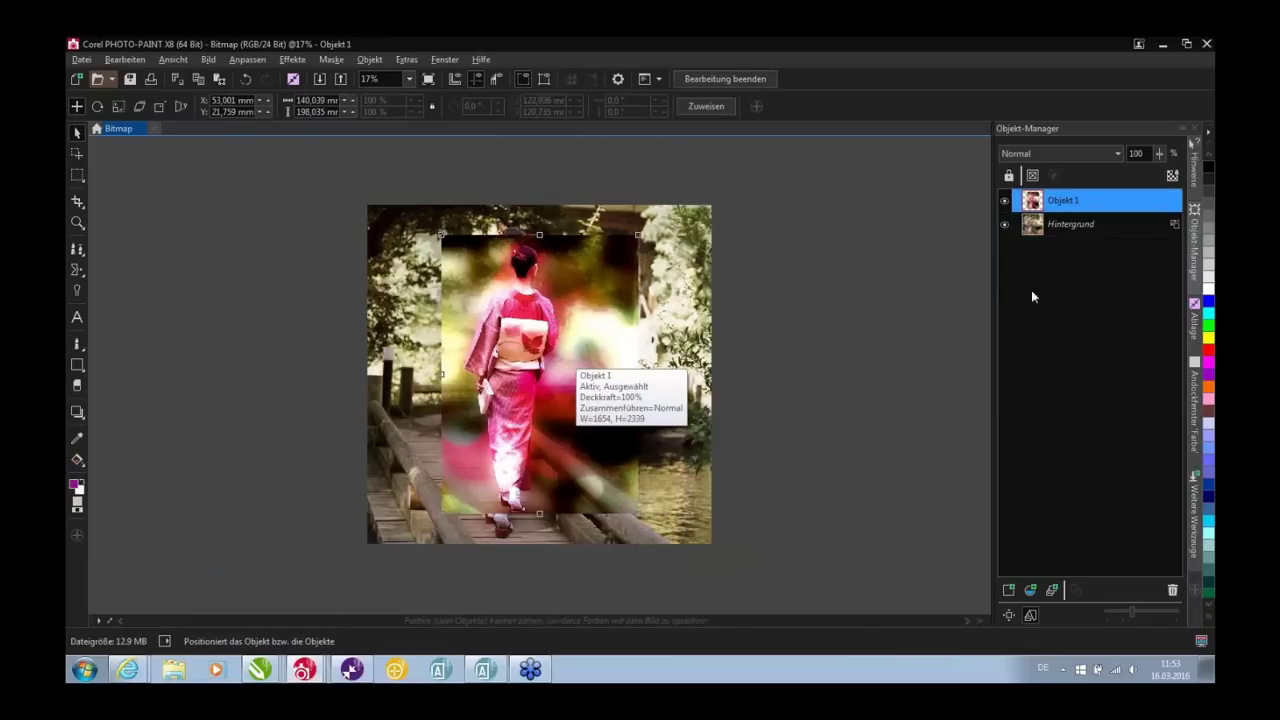
{"action": "left_click", "coordinate": [696, 79]}
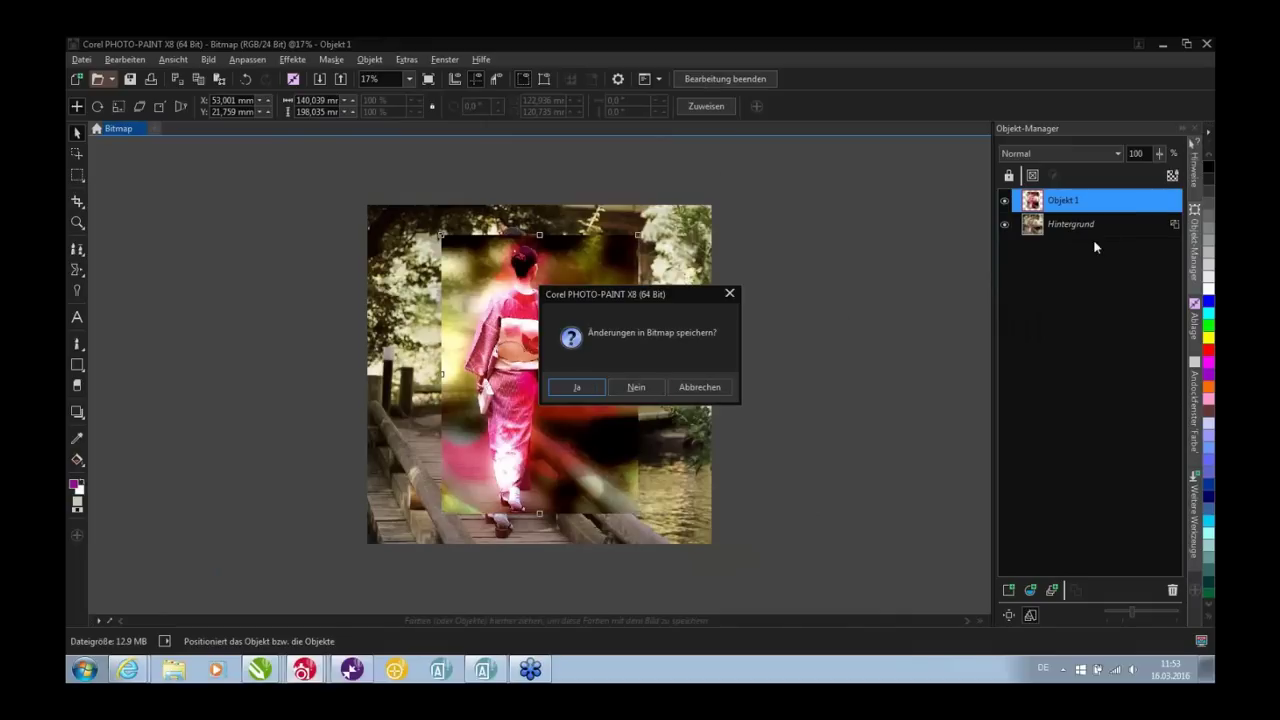
{"action": "left_click", "coordinate": [586, 389]}
{"action": "left_click", "coordinate": [1205, 46]}
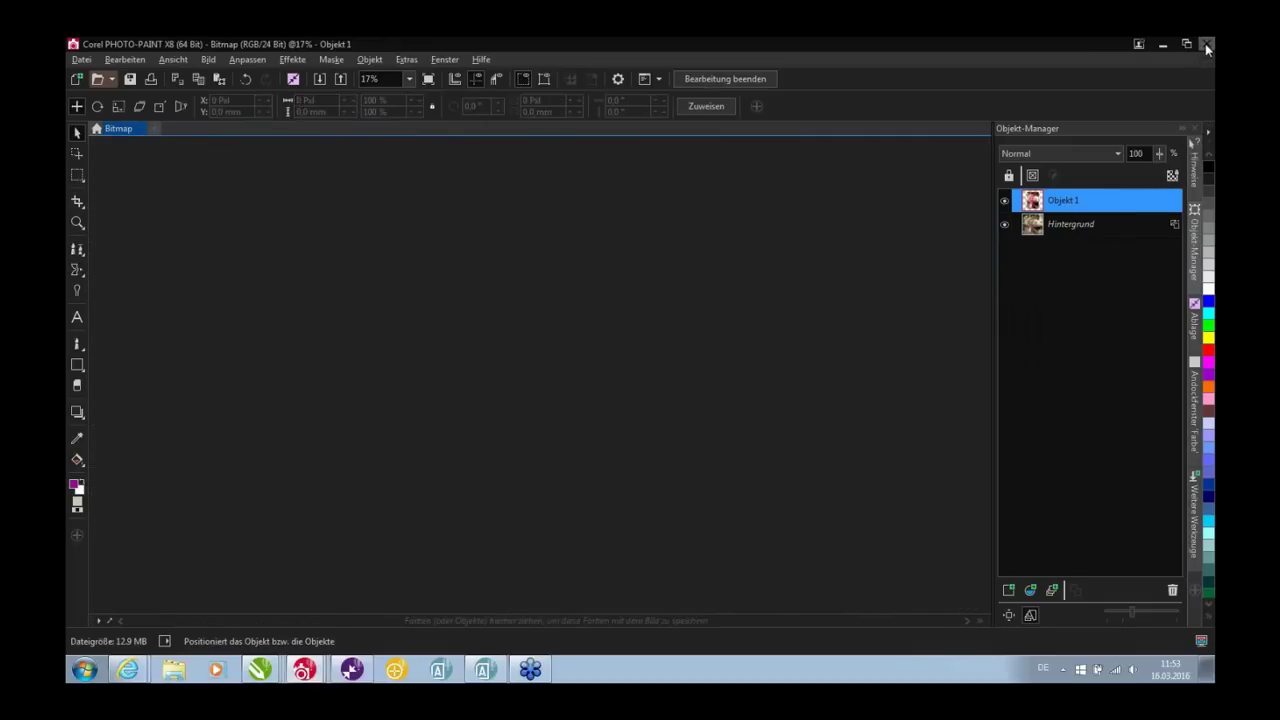
{"action": "right_click", "coordinate": [259, 668]}
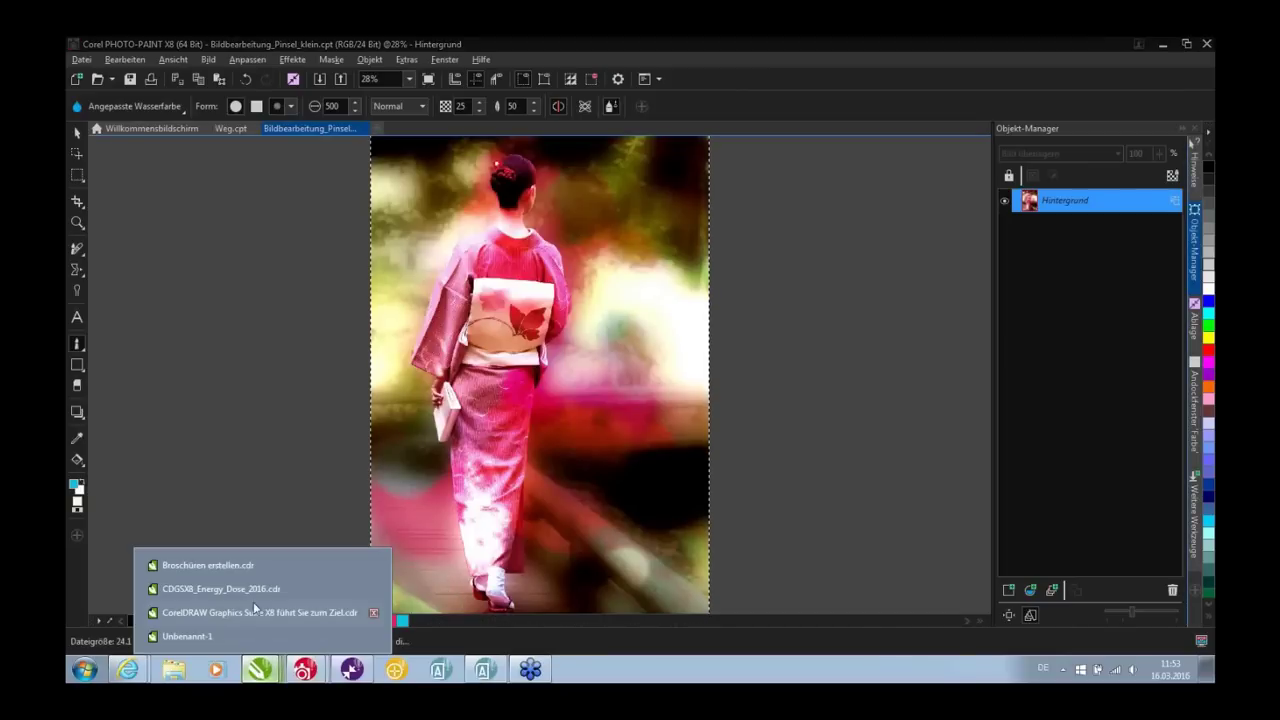
Return to Broschüren erstellen.cdr and edit the contents of the page-4 kimono PowerClip frame
{"action": "left_click", "coordinate": [241, 567]}
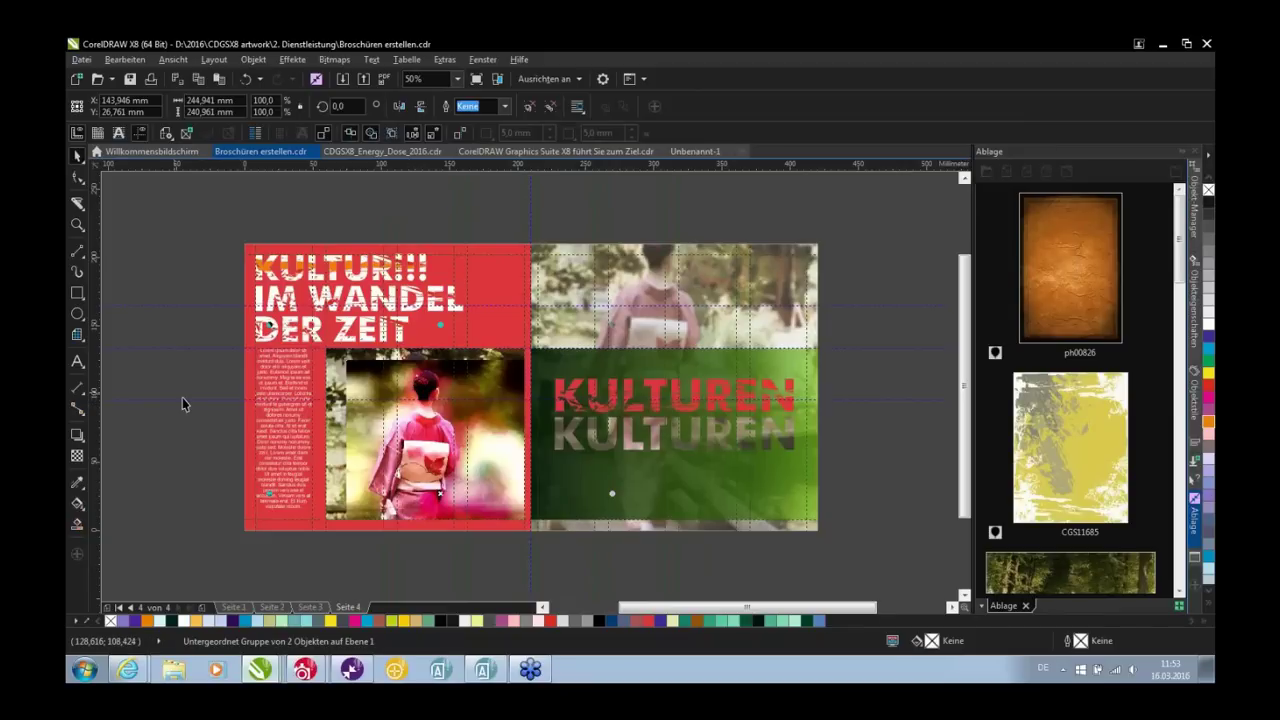
{"action": "left_click", "coordinate": [380, 478]}
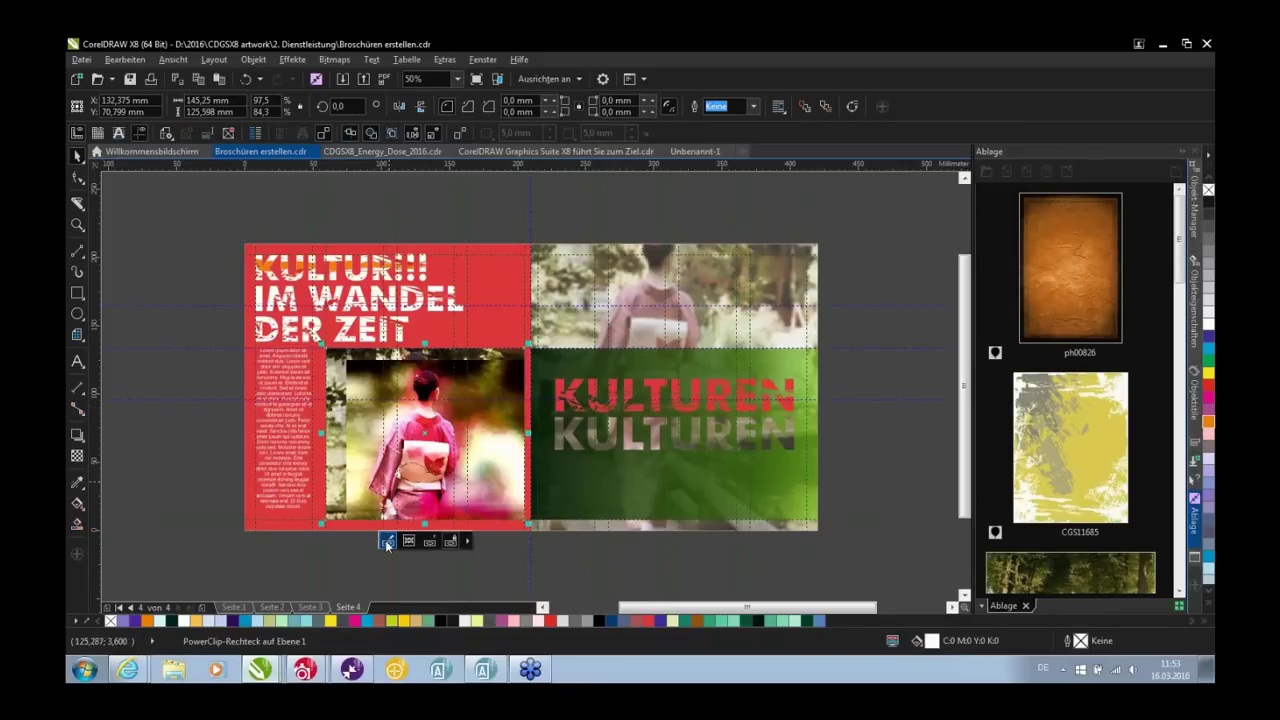
{"action": "left_click", "coordinate": [387, 541]}
{"action": "left_click_drag", "start_coordinate": [298, 427], "coordinate": [338, 347]}
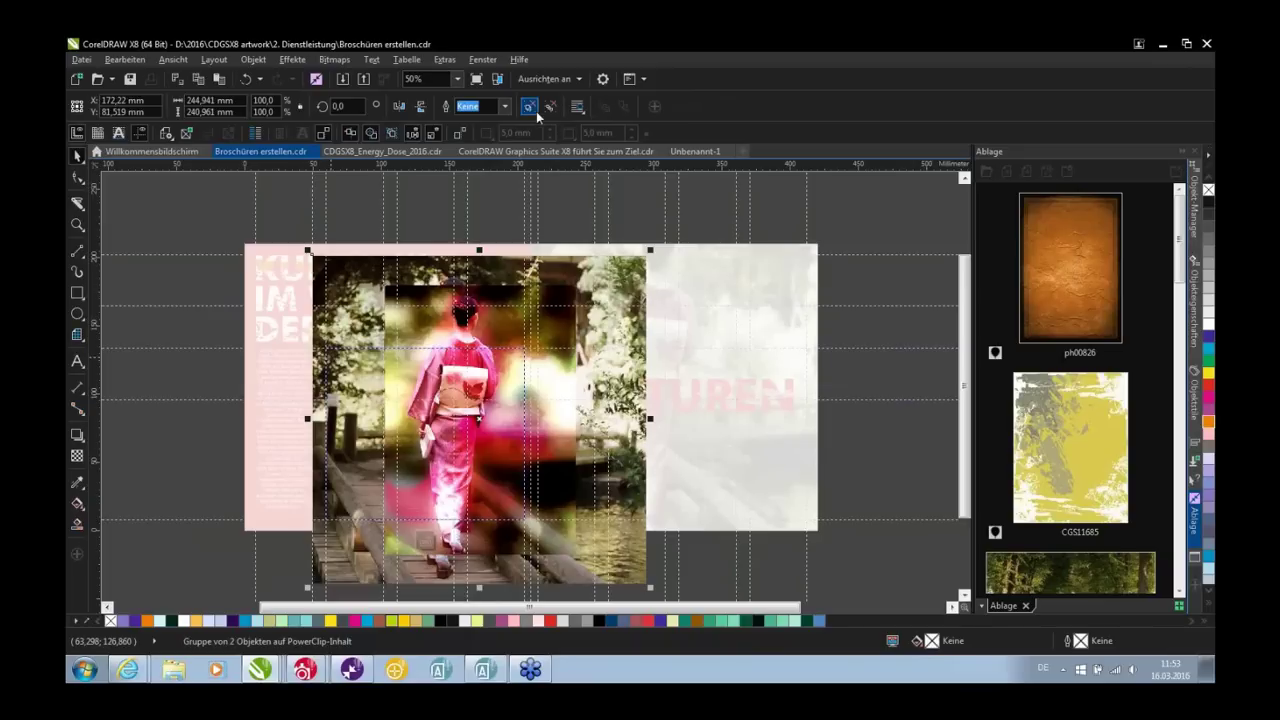
Delete the original kimono photo and fit the edited one in the frame, enlarged to 117%
{"action": "left_click", "coordinate": [521, 346], "text": "ctrl"}
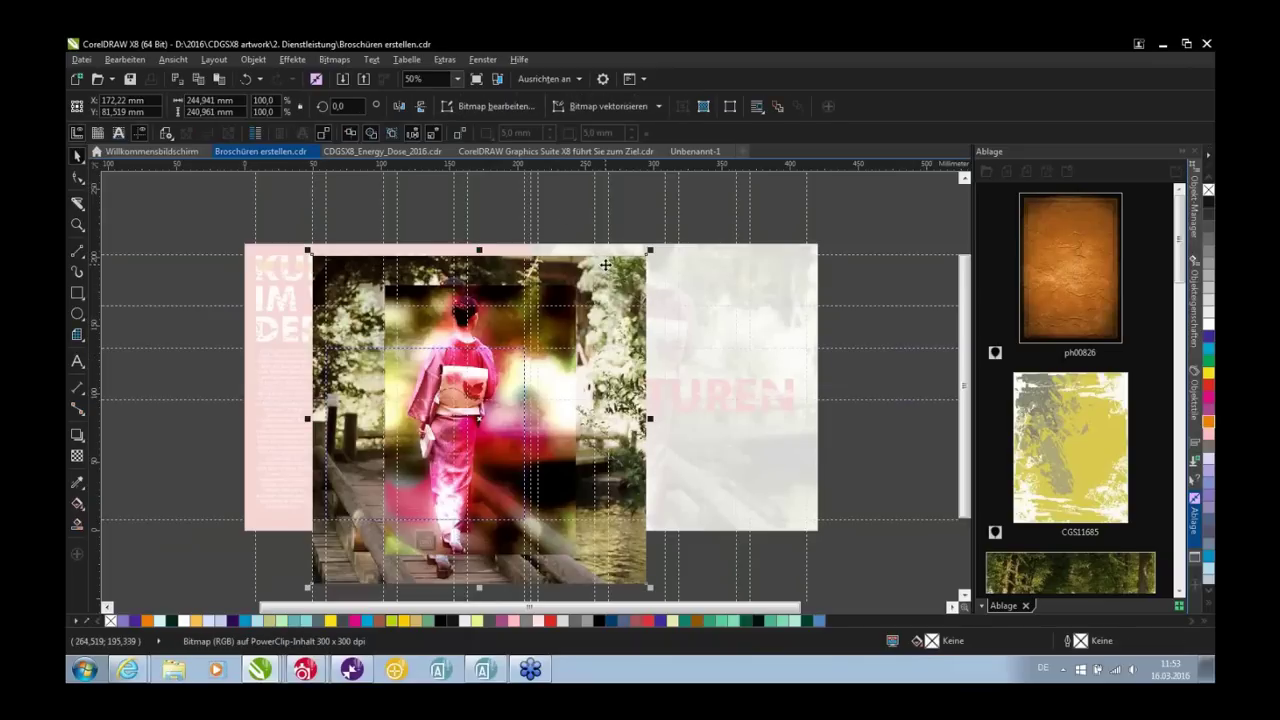
{"action": "key", "text": "Delete"}
{"action": "left_click_drag", "start_coordinate": [488, 342], "coordinate": [399, 383]}
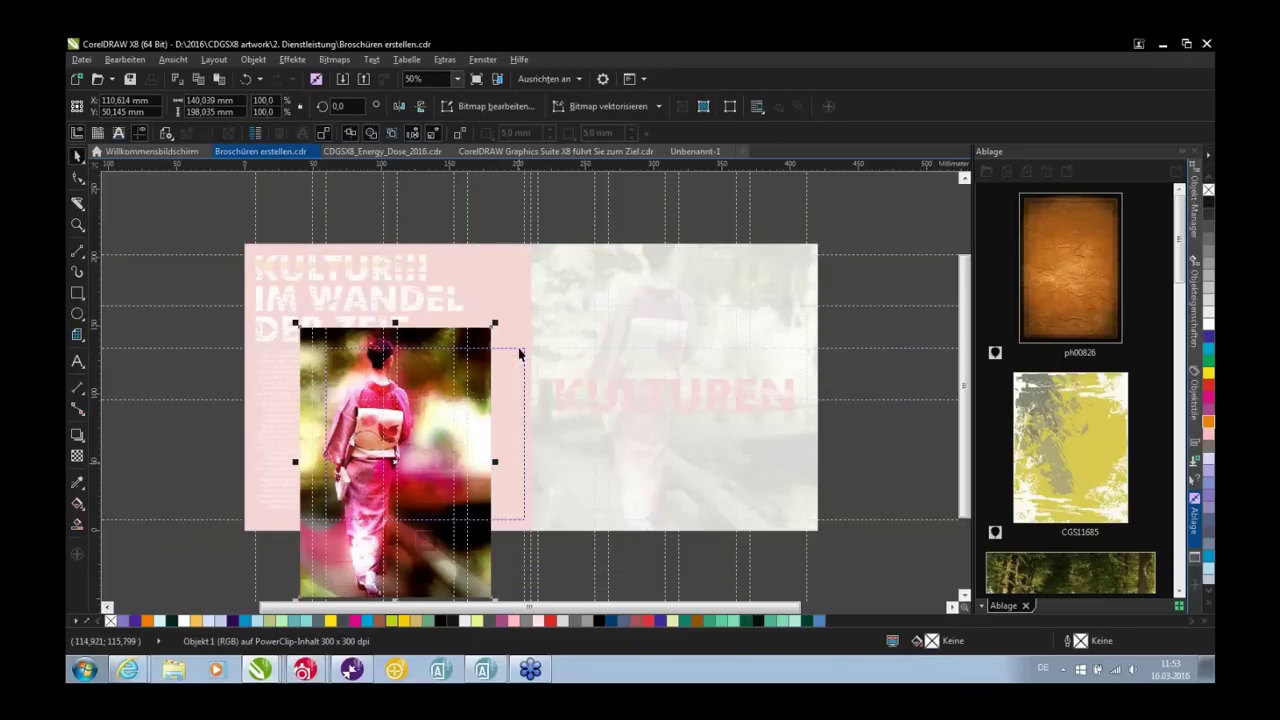
{"action": "left_click_drag", "start_coordinate": [497, 323], "coordinate": [523, 284]}
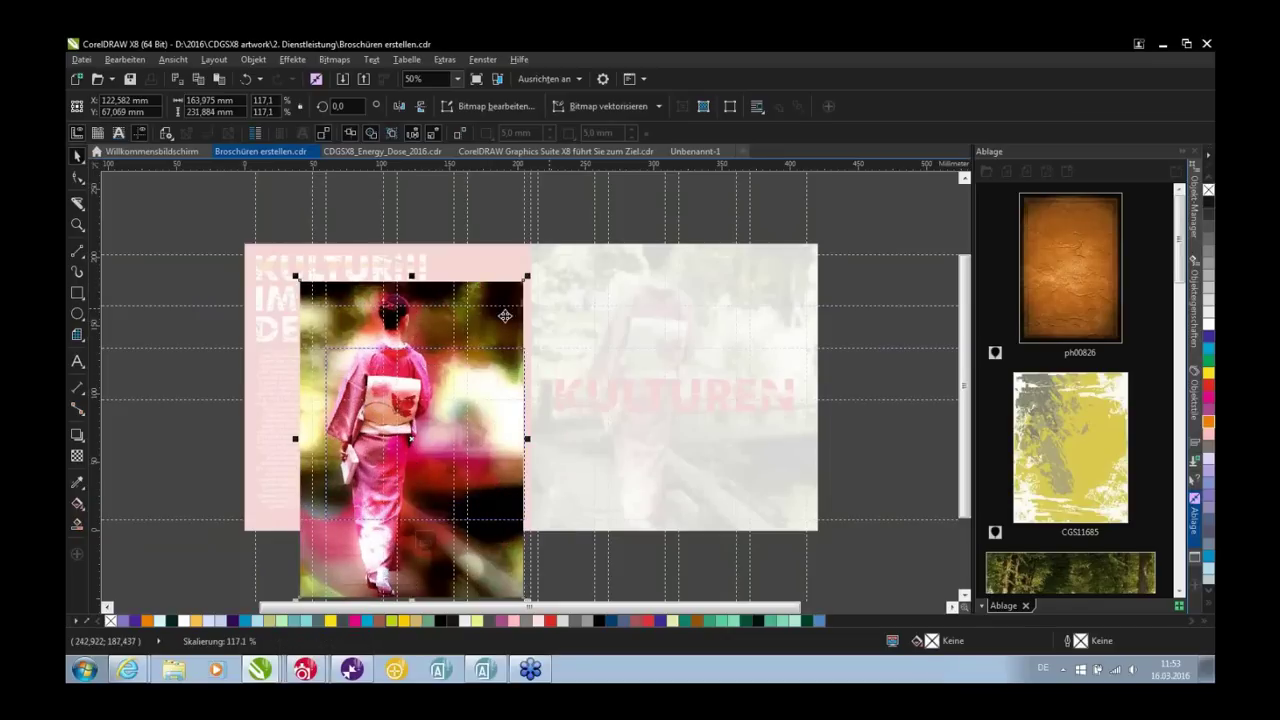
{"action": "left_click_drag", "start_coordinate": [409, 502], "coordinate": [421, 548]}
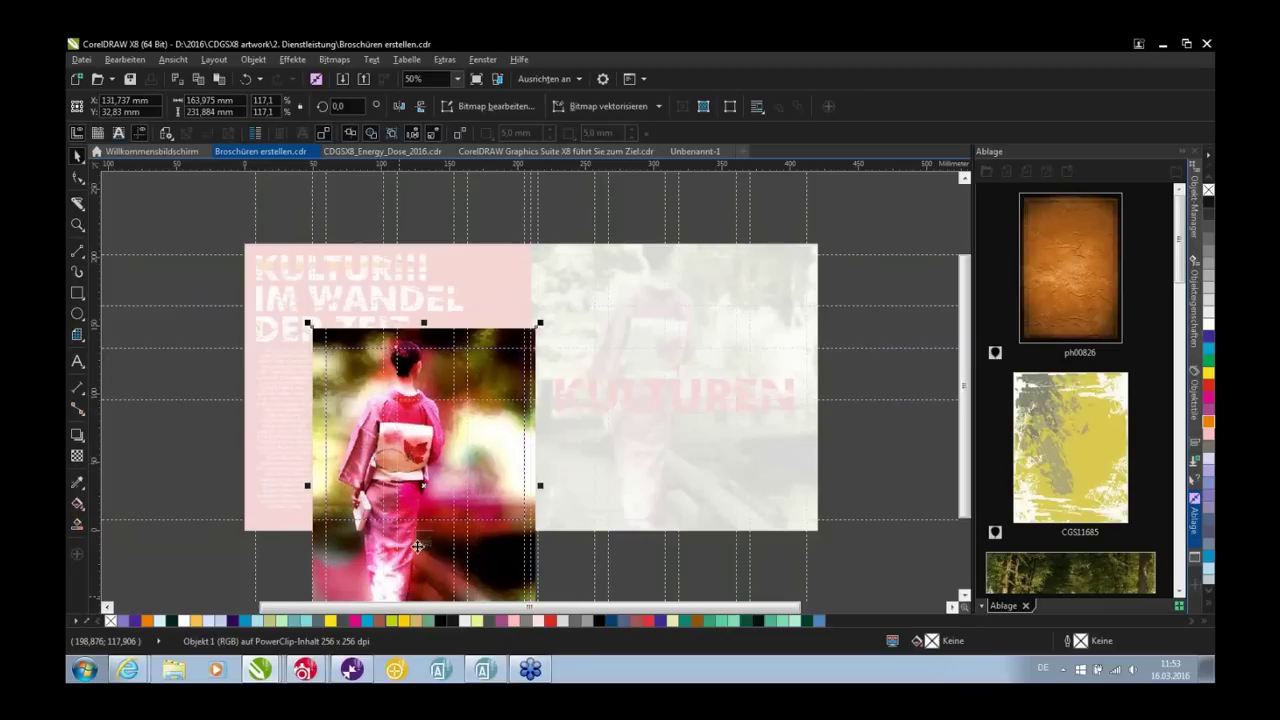
{"action": "left_click", "coordinate": [425, 541]}
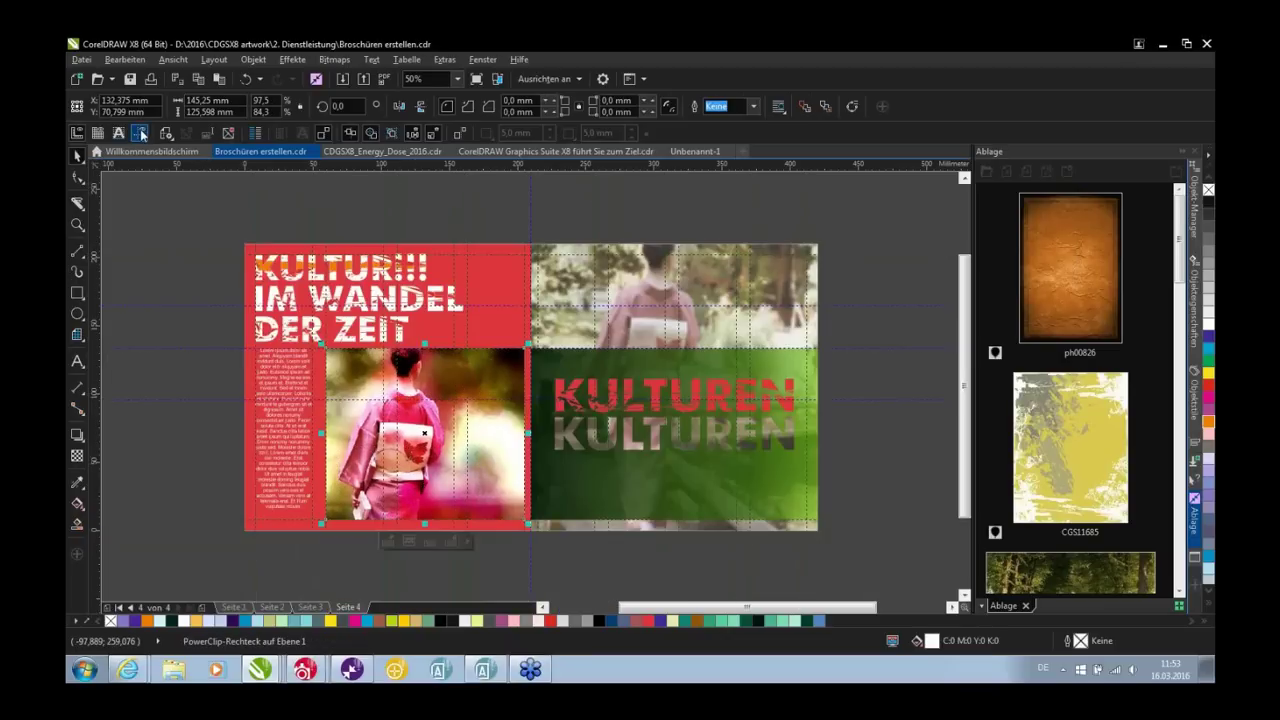
Zoom in on the kimono panel on page 4
{"action": "left_click", "coordinate": [77, 224]}
{"action": "left_click_drag", "start_coordinate": [208, 309], "coordinate": [544, 550]}
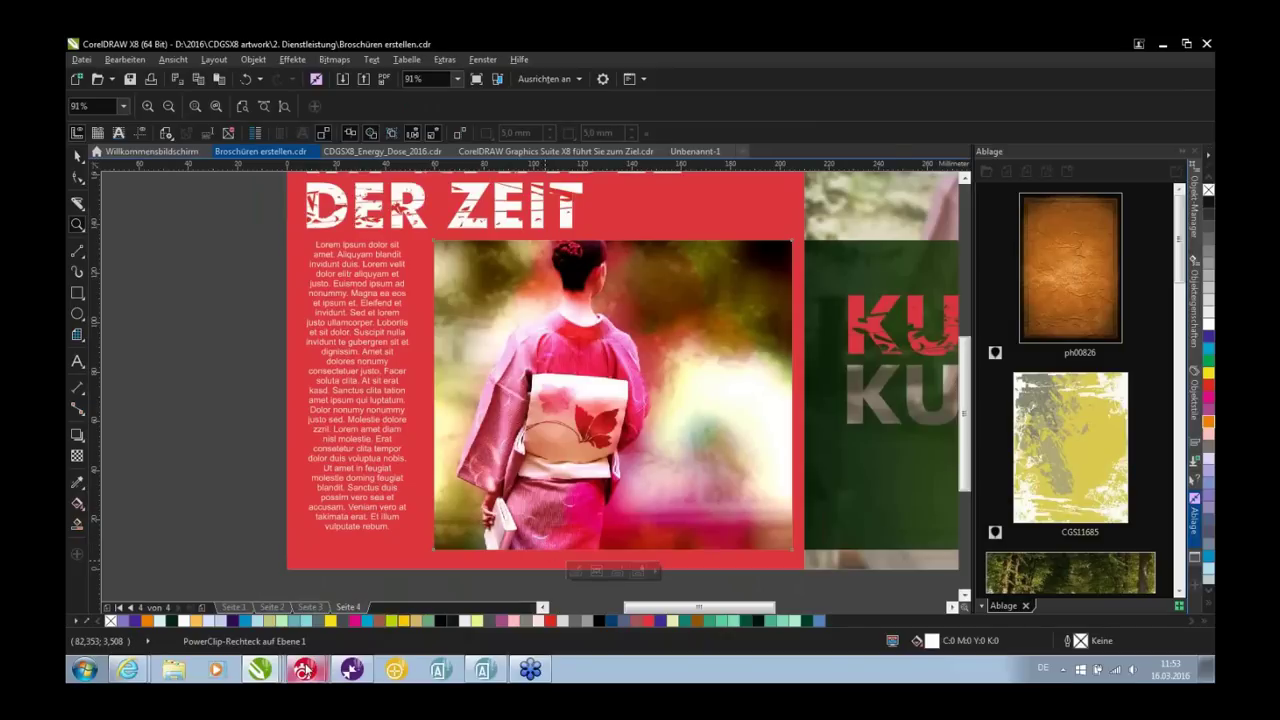
{"action": "mouse_move", "coordinate": [305, 670]}
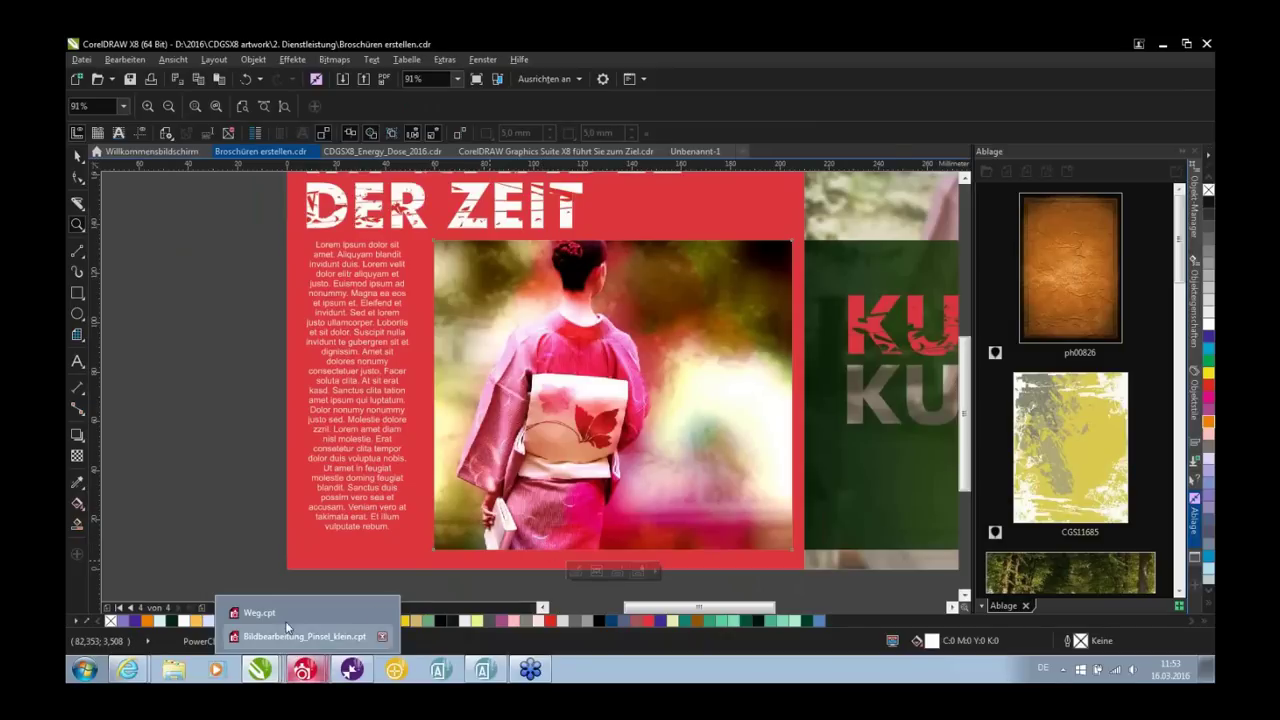
Bring up Weg.cpt, set brush size 20, and zoom into the middle of the road
{"action": "left_click", "coordinate": [285, 618]}
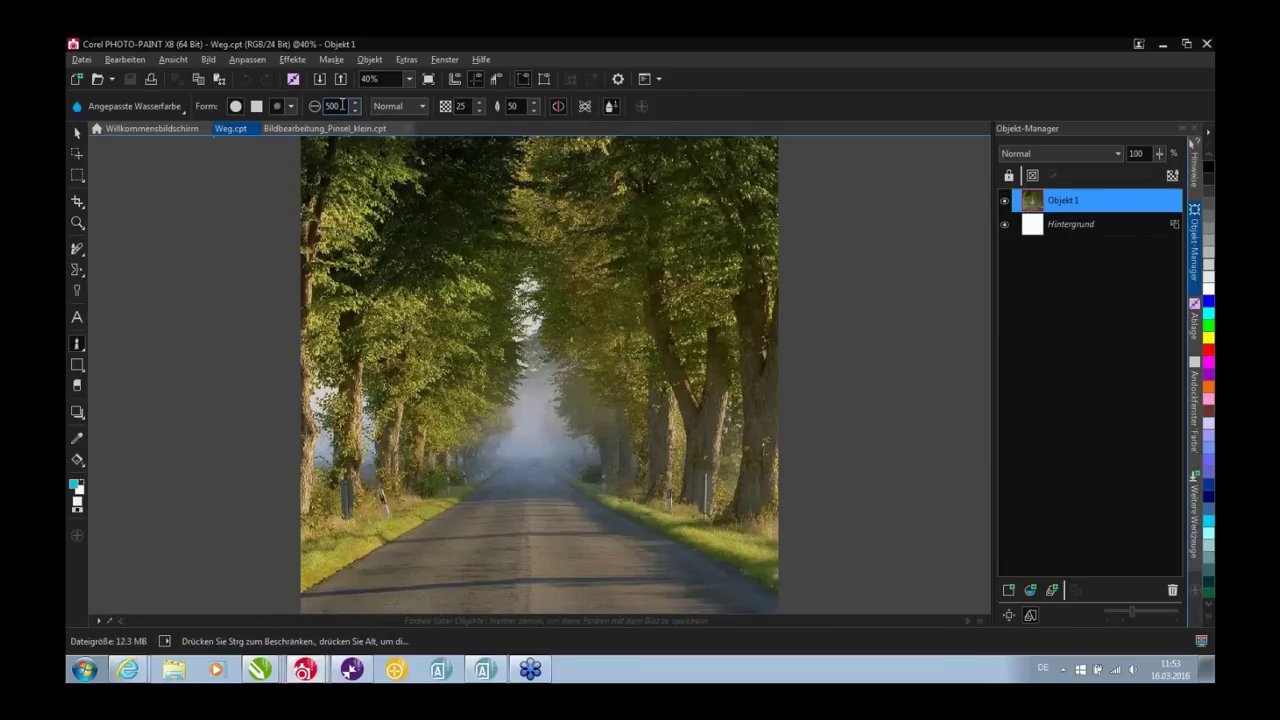
{"action": "type", "text": "20"}
{"action": "key", "text": "Return"}
{"action": "left_click", "coordinate": [81, 226]}
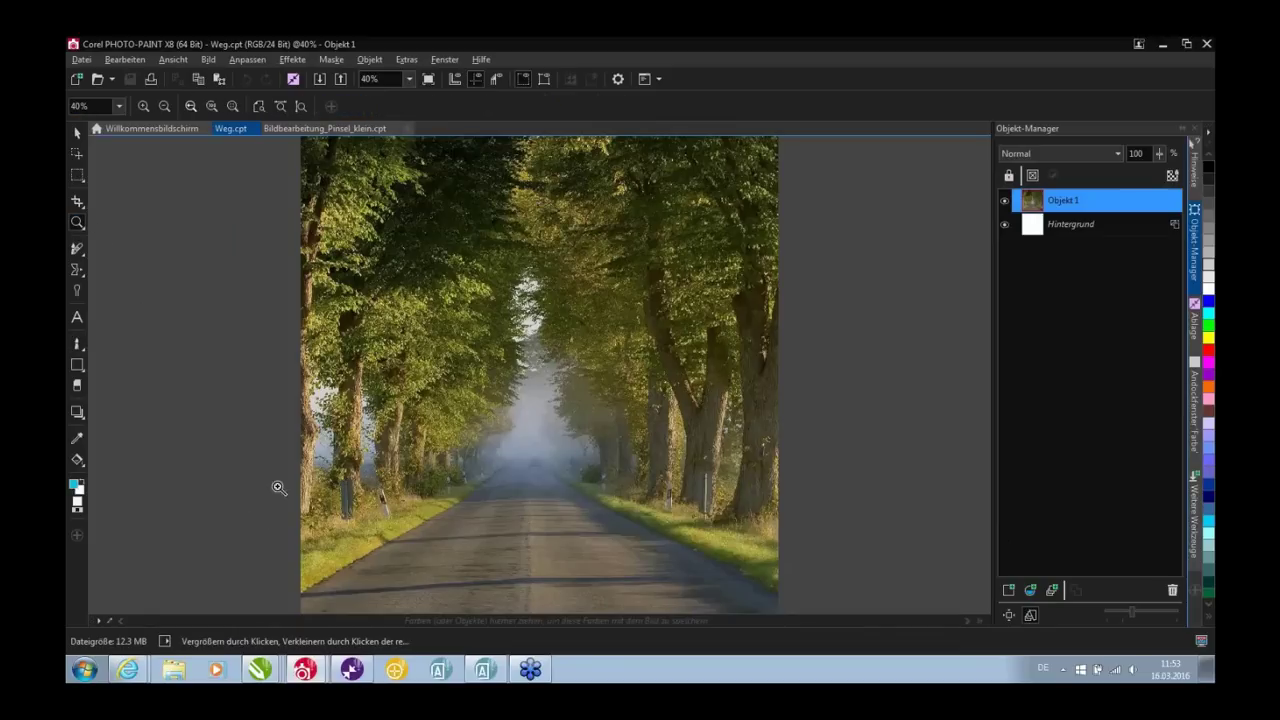
{"action": "left_click", "coordinate": [503, 495]}
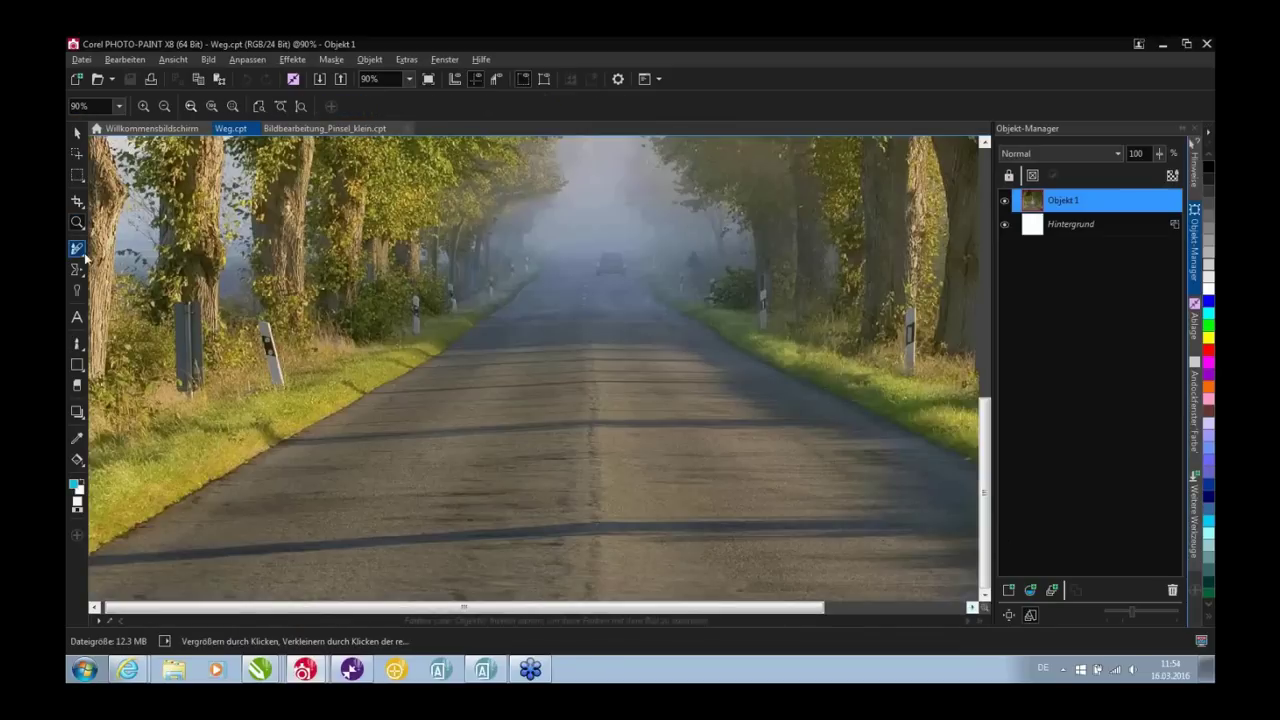
Set a Klonen source point on the road, then switch to the Reparaturklon tool
{"action": "left_click", "coordinate": [77, 250]}
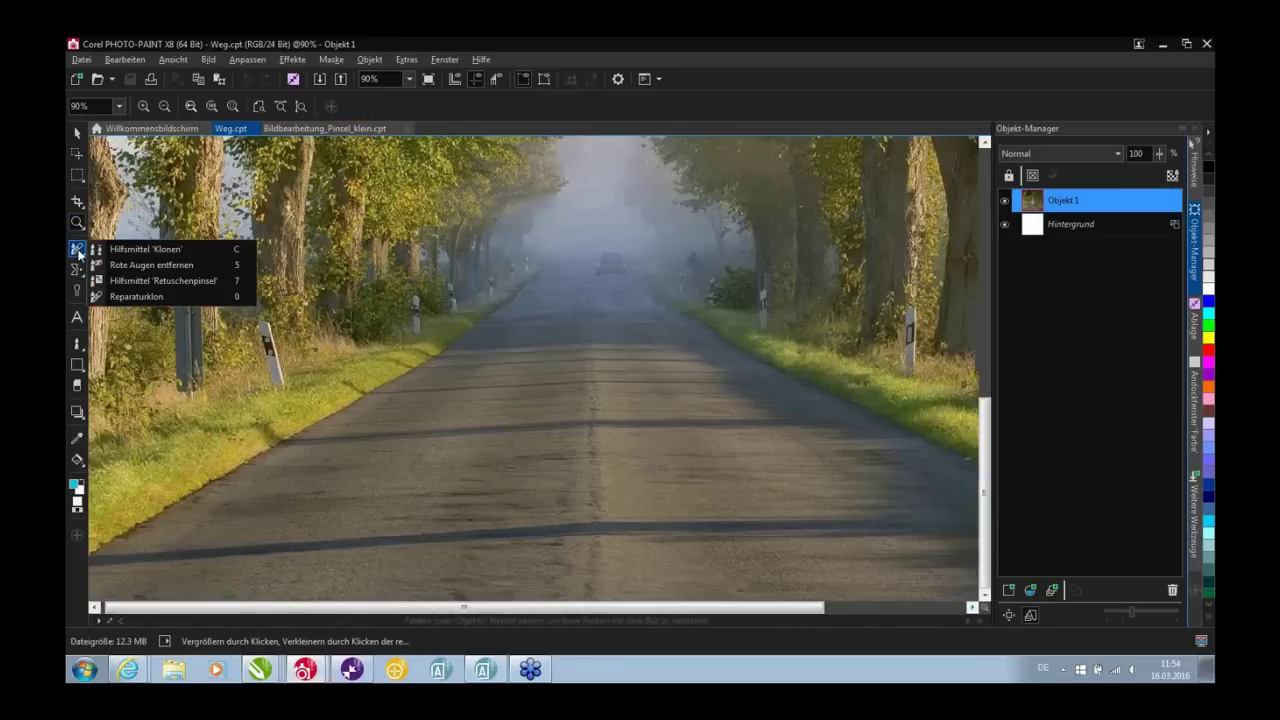
{"action": "left_click", "coordinate": [168, 250]}
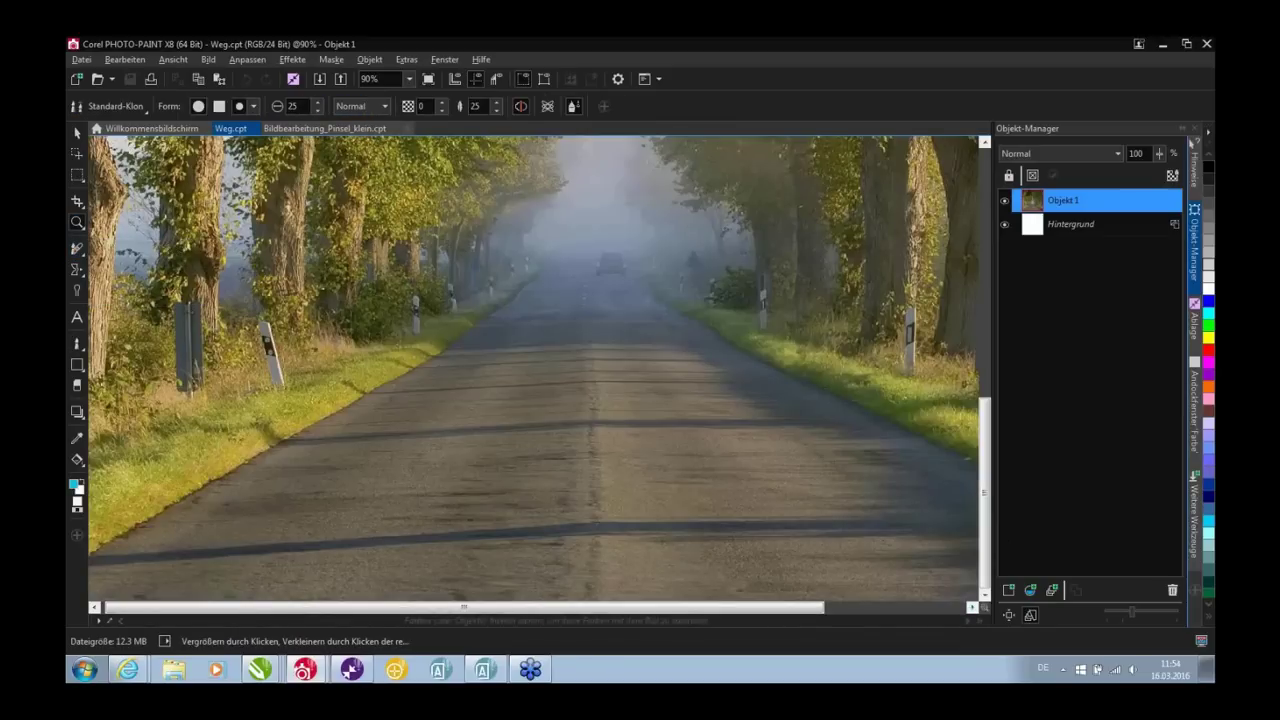
{"action": "right_click", "coordinate": [638, 418]}
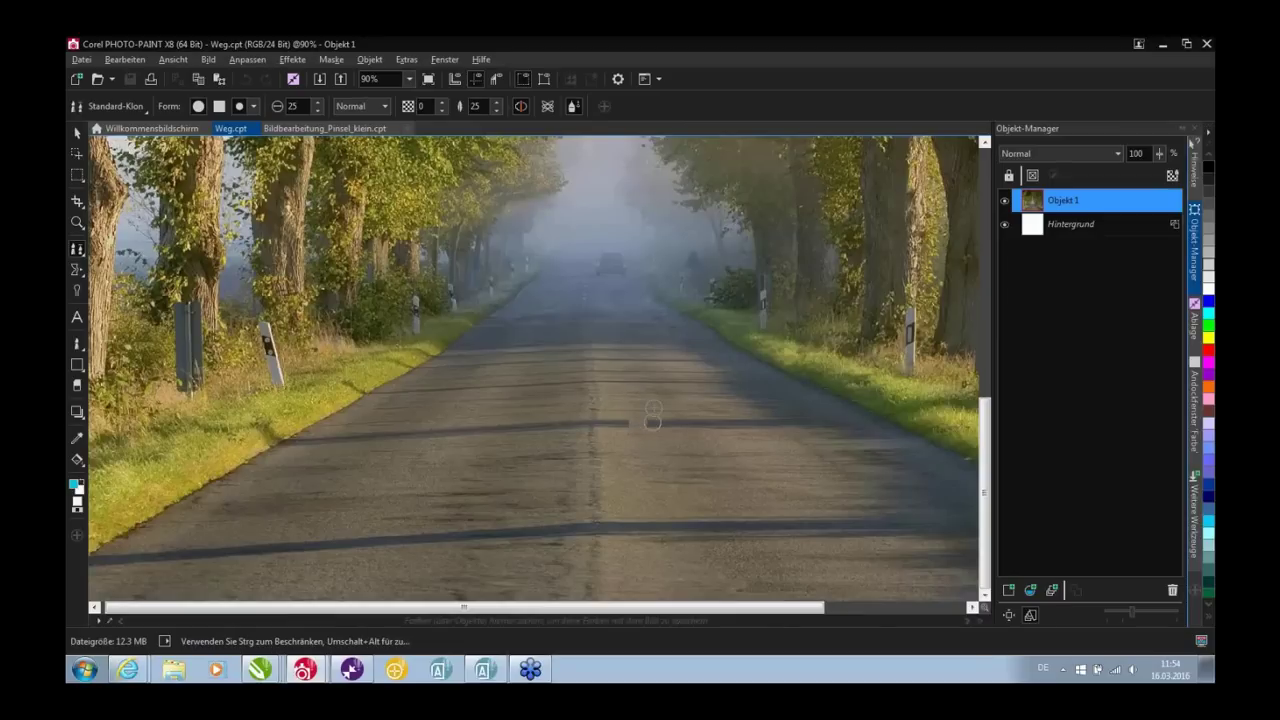
{"action": "left_click", "coordinate": [77, 250]}
{"action": "left_click", "coordinate": [137, 297]}
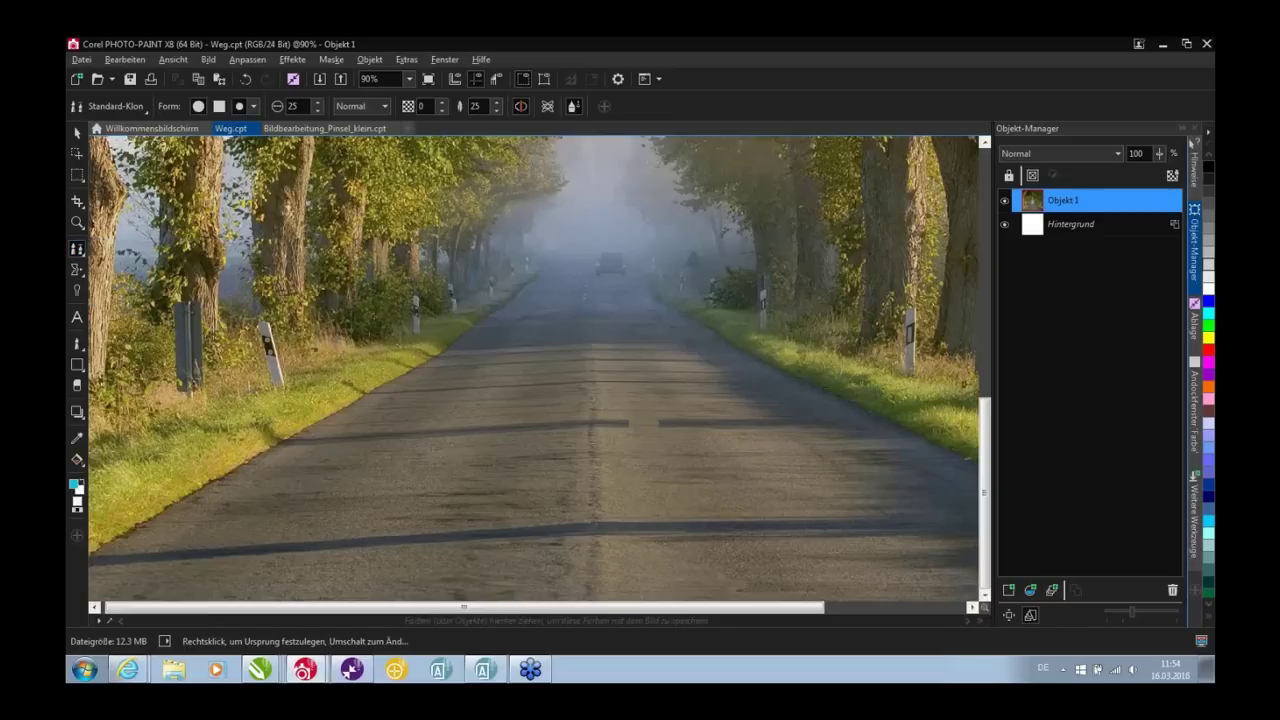
Repair-clone the road surface near the image centre, resampling the source point several times
{"action": "right_click", "coordinate": [665, 424]}
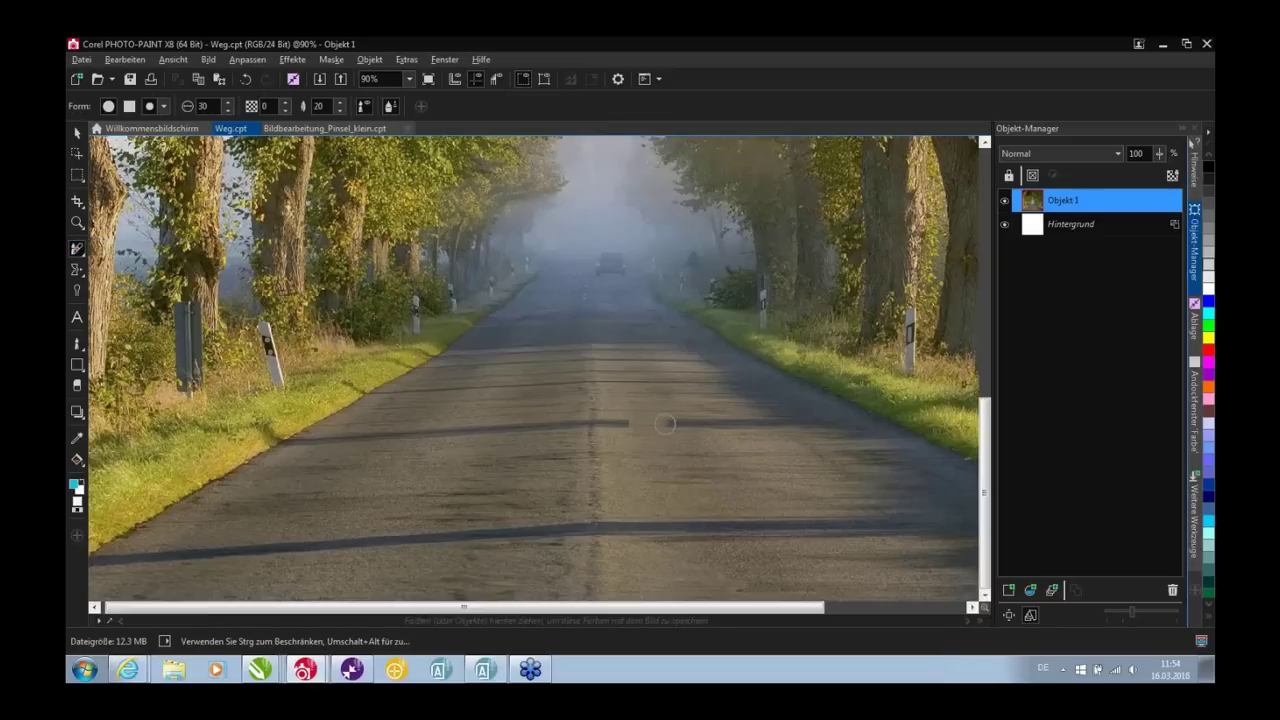
{"action": "left_click", "coordinate": [675, 410]}
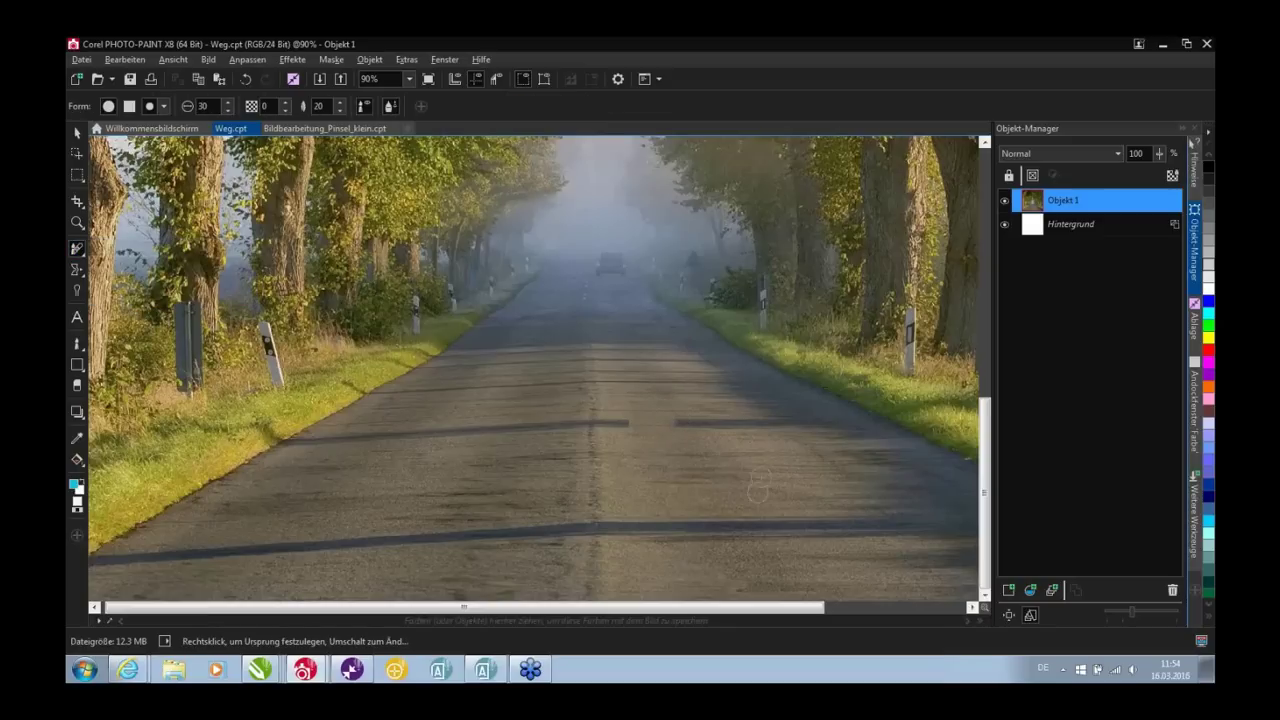
{"action": "right_click", "coordinate": [669, 423]}
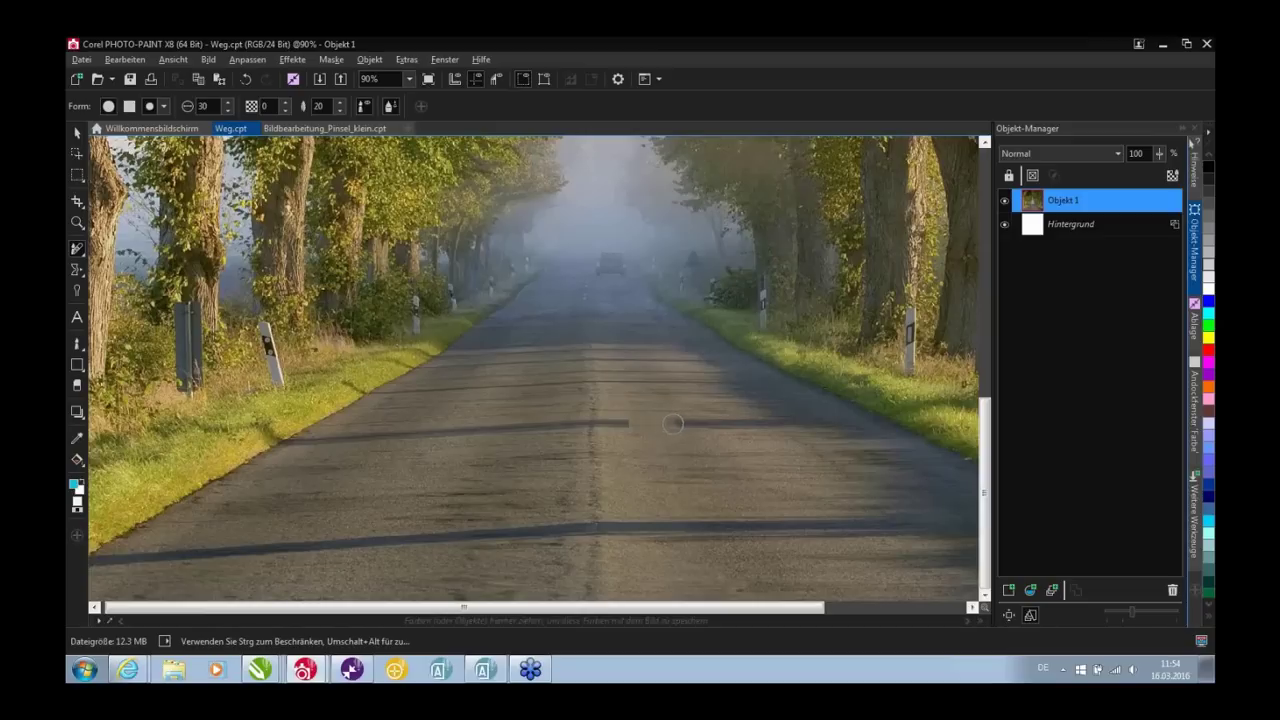
{"action": "left_click", "coordinate": [647, 421]}
{"action": "right_click", "coordinate": [676, 424]}
{"action": "left_click", "coordinate": [682, 423]}
{"action": "right_click", "coordinate": [678, 414]}
{"action": "left_click", "coordinate": [673, 406]}
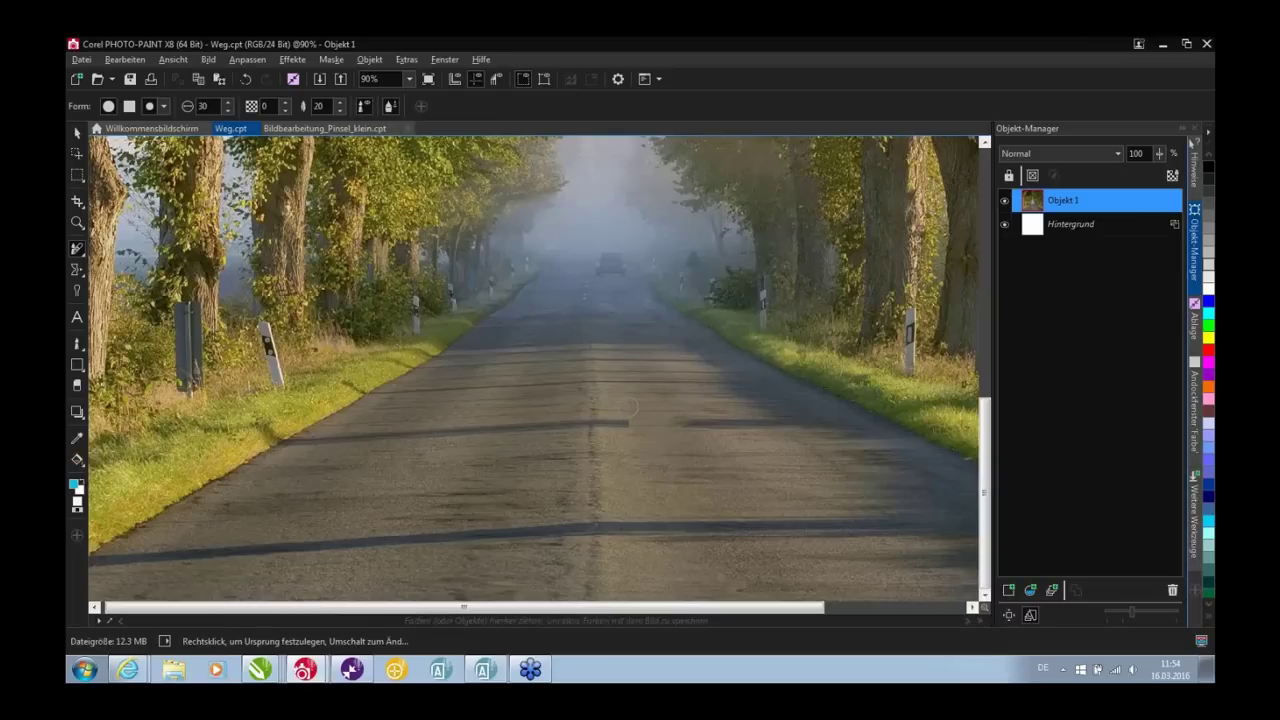
{"action": "right_click", "coordinate": [625, 420]}
{"action": "left_click", "coordinate": [629, 414]}
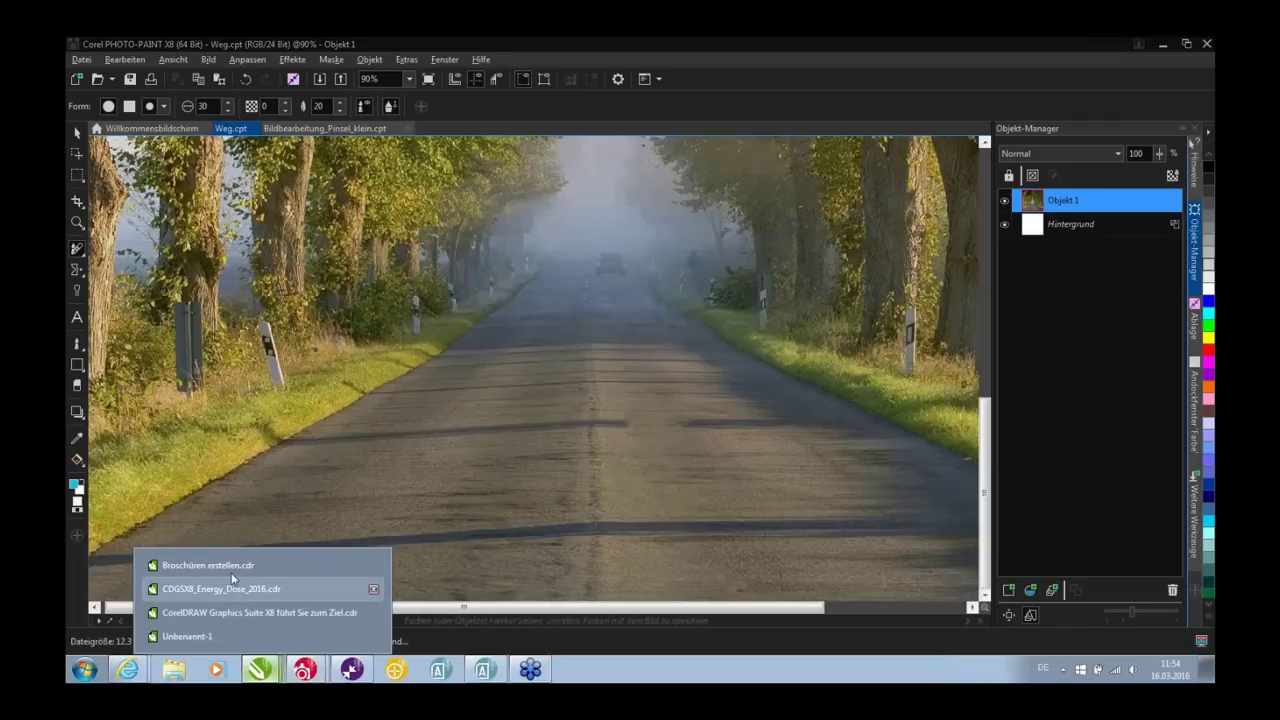
Switch back to CorelDRAW and show the presentation's Lizenzoptionen pricing slide on page 19
{"action": "key", "text": "alt+Tab"}
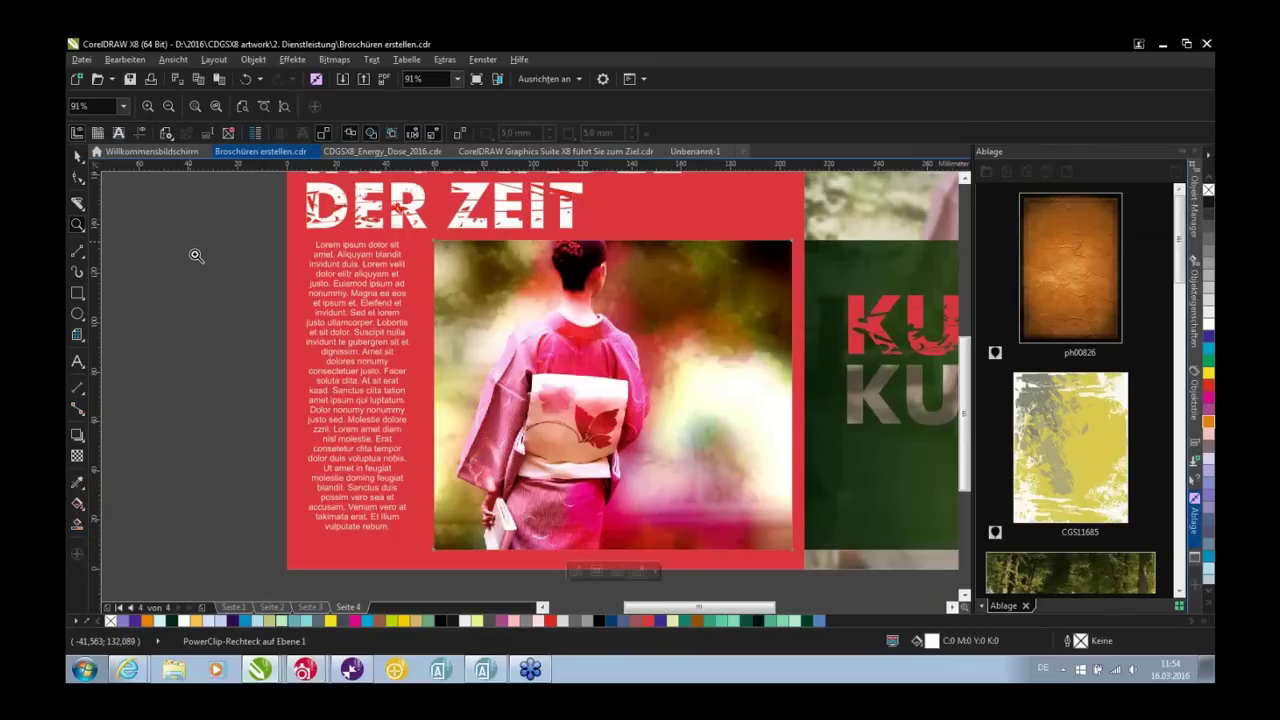
{"action": "left_click", "coordinate": [540, 152]}
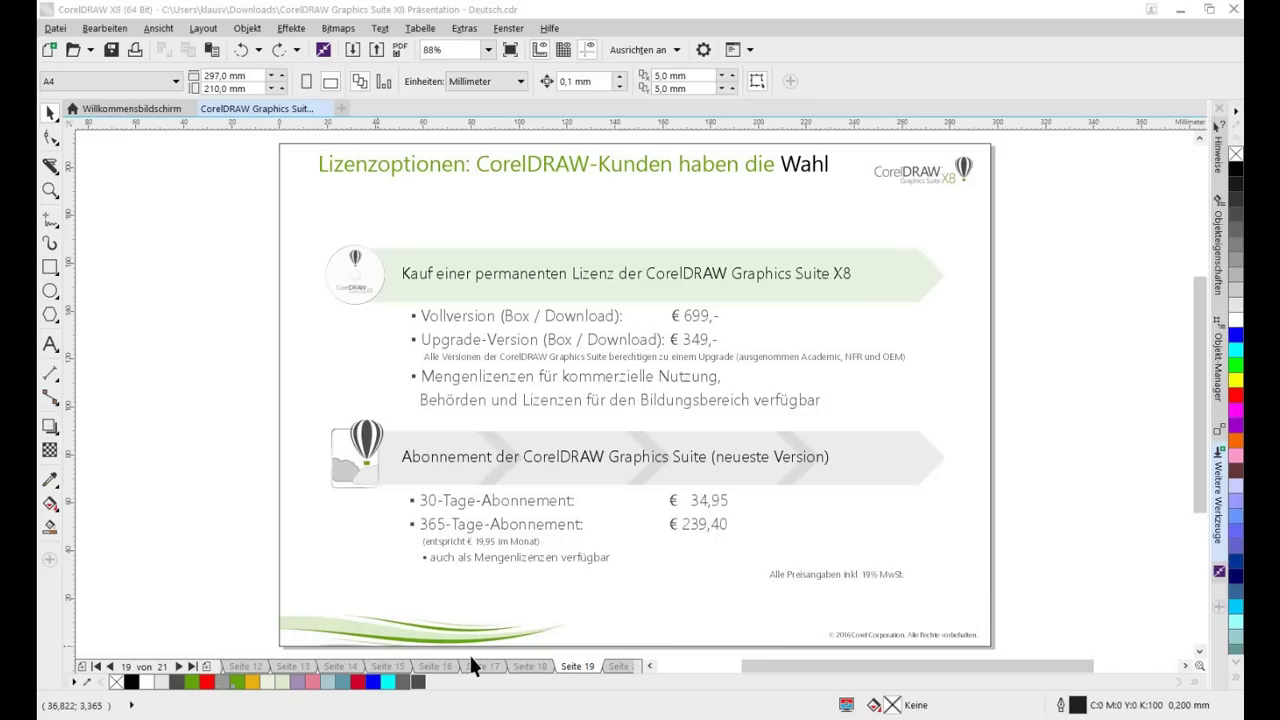
Show the page-18 CorelDRAW Graphics Suite X8 title slide as a full-screen preview with F9
{"action": "left_click", "coordinate": [530, 666]}
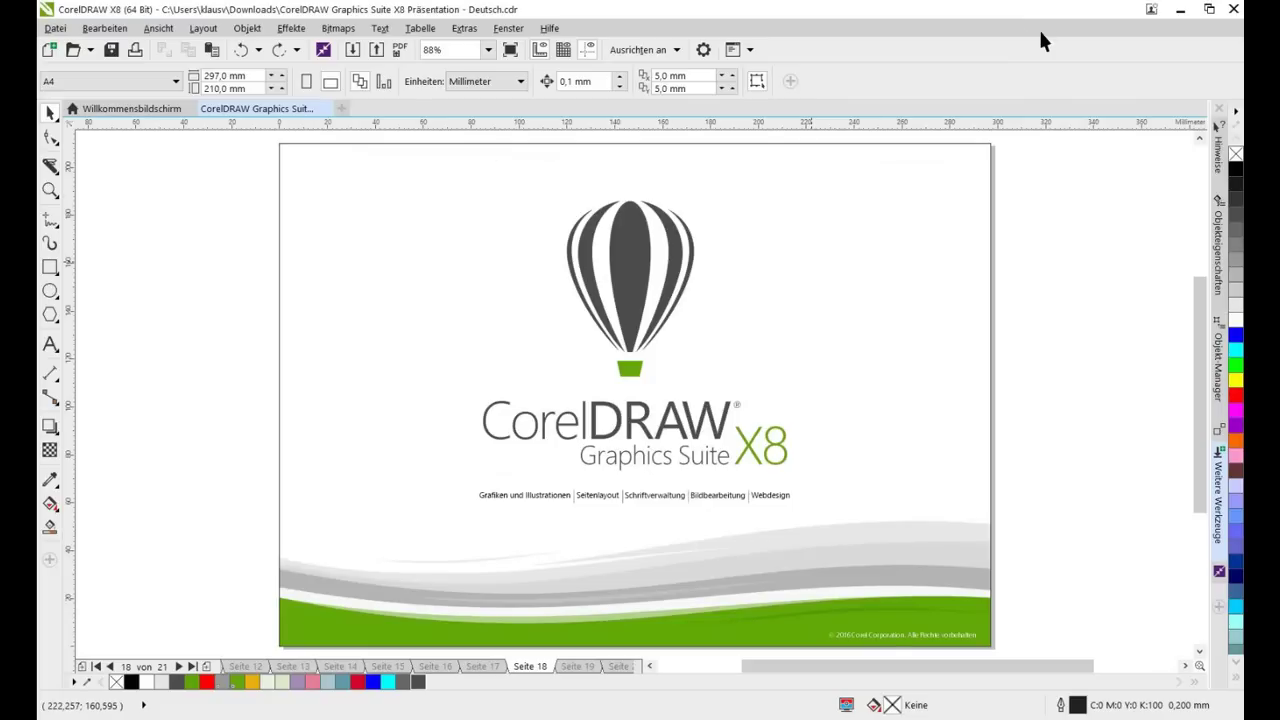
{"action": "key", "text": "F9"}
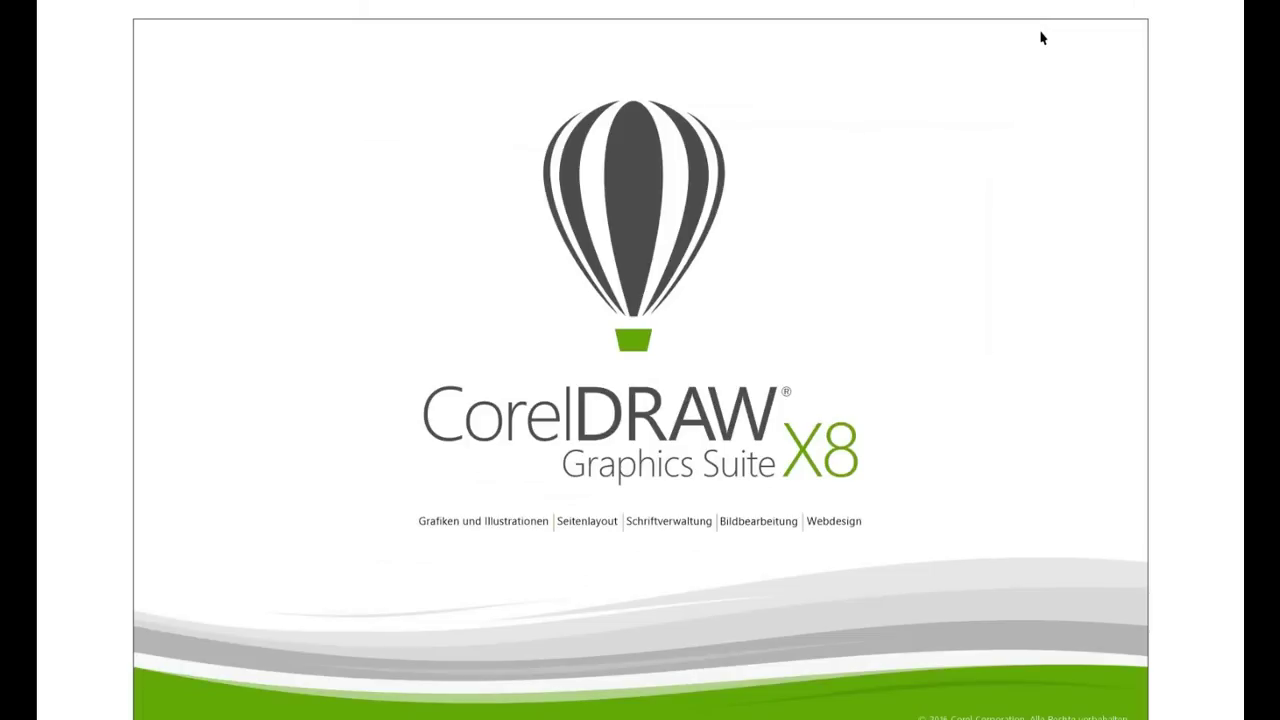